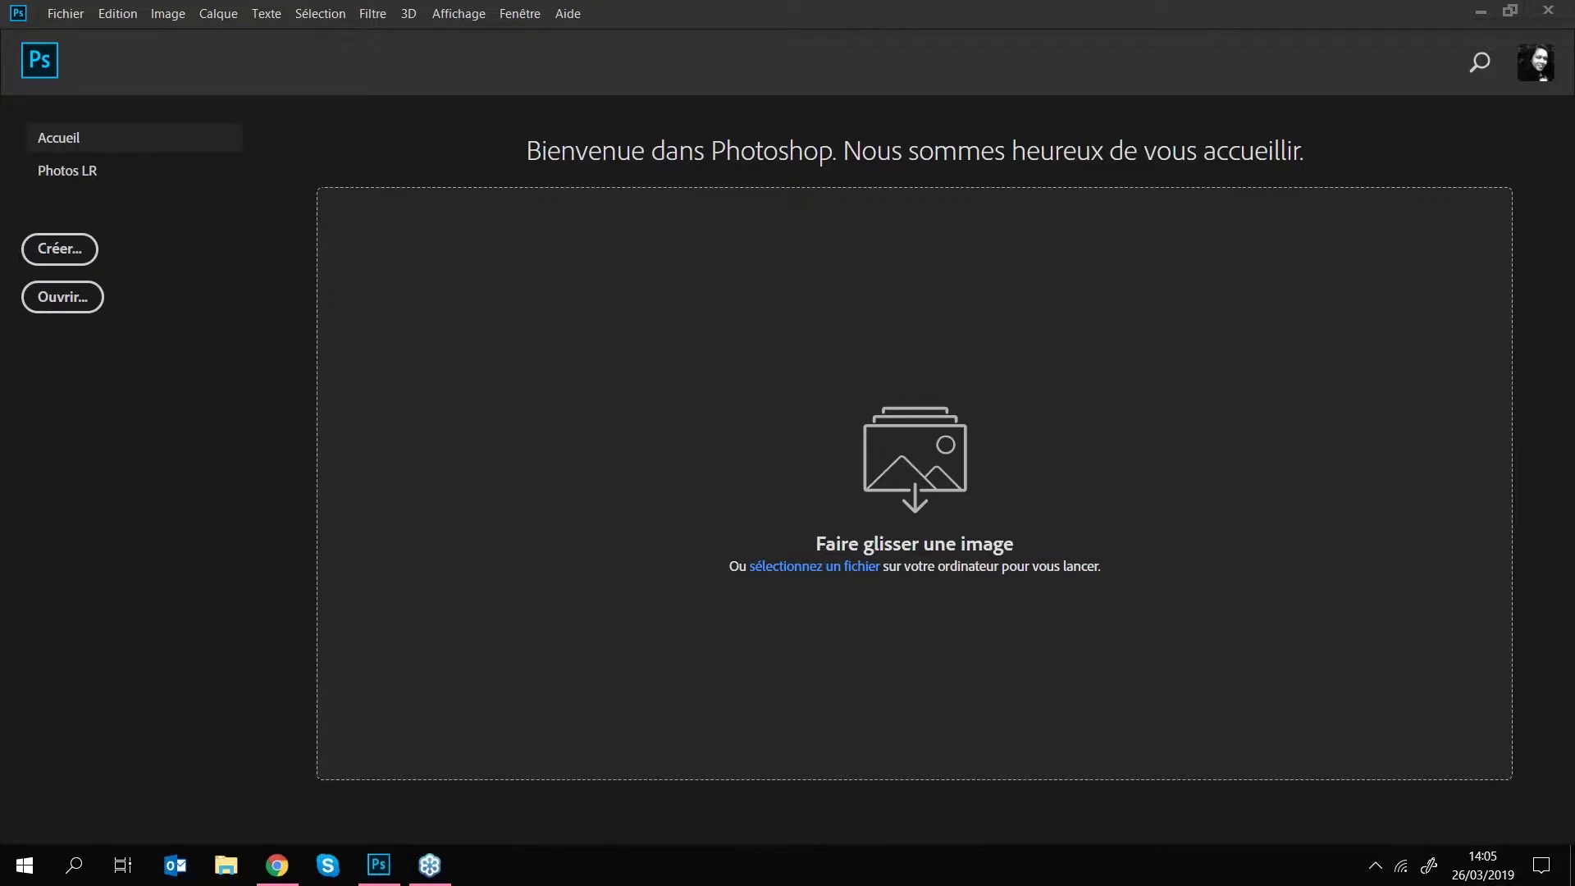
- Switch the workspace to Les indispensables (par défaut)
left_click(520, 15)
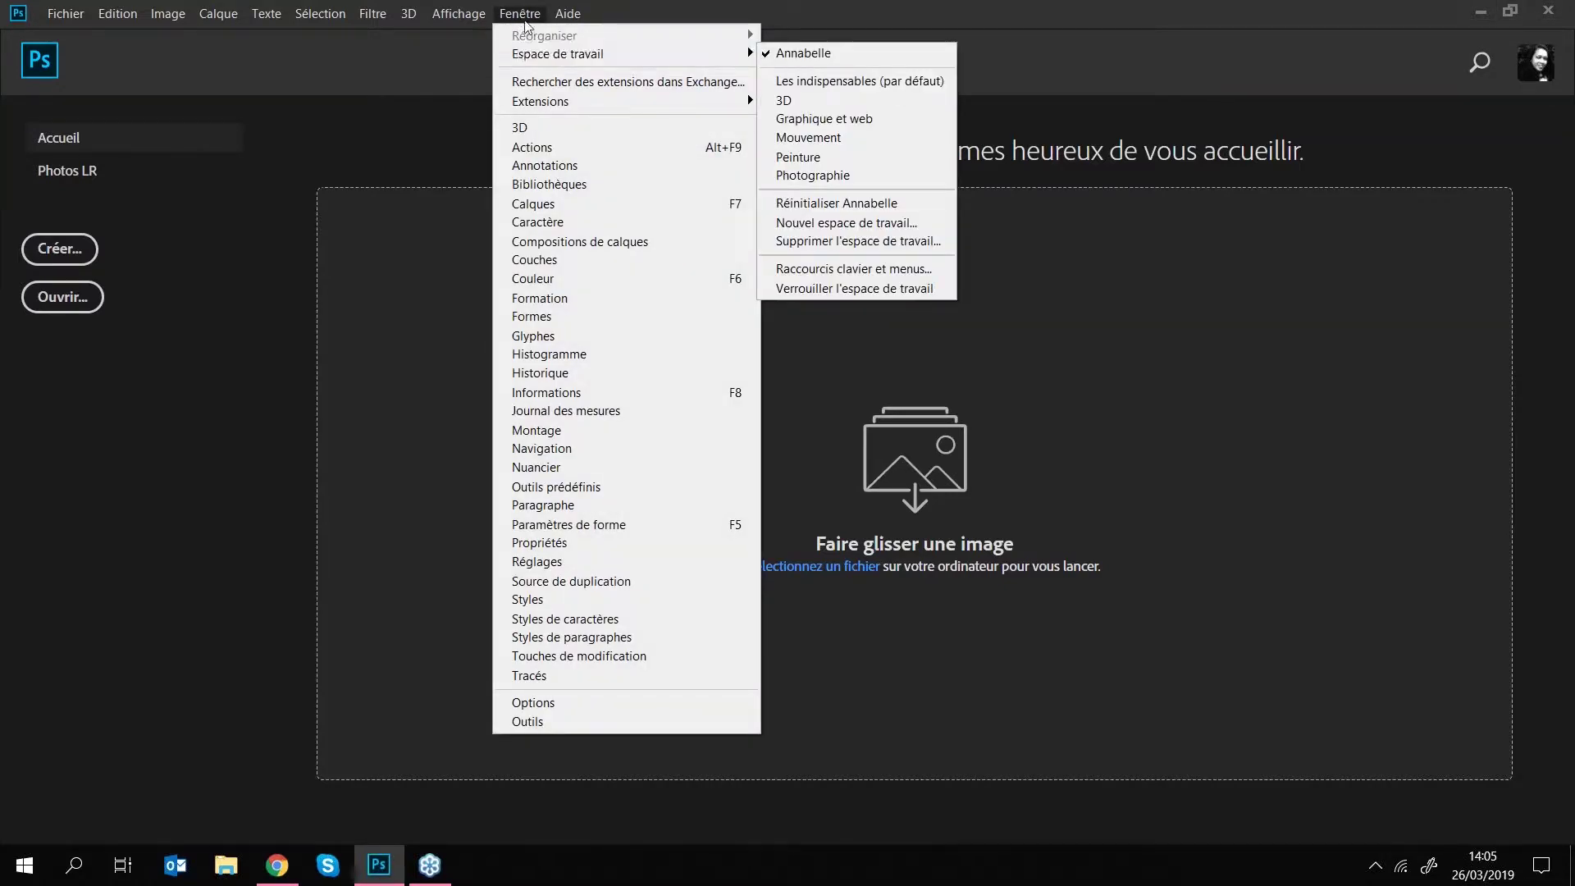
mouse_move(555, 63)
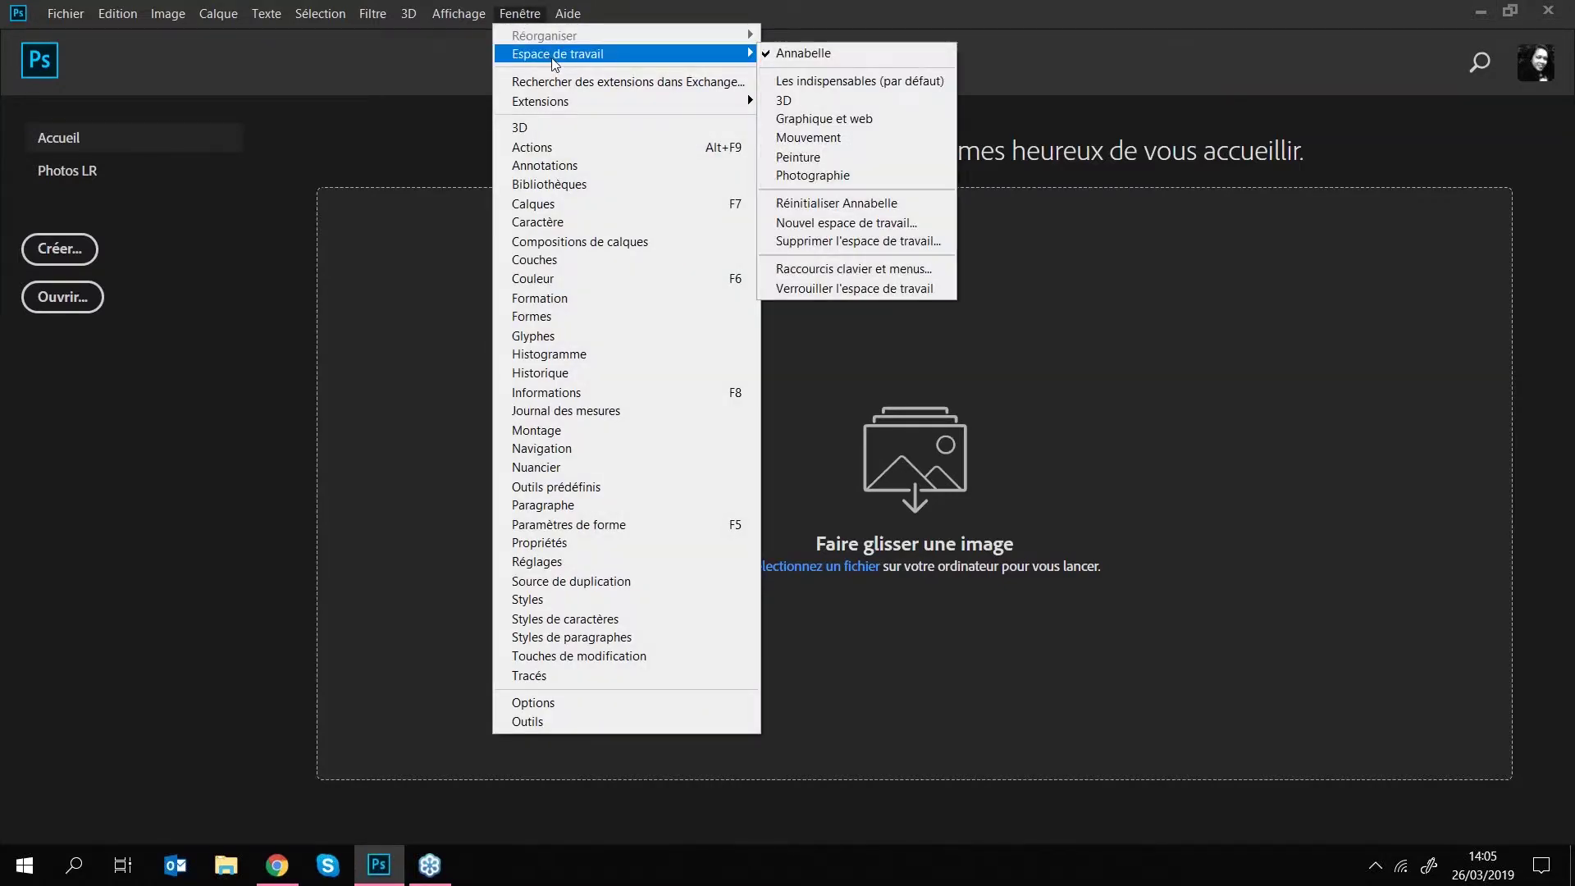
left_click(836, 81)
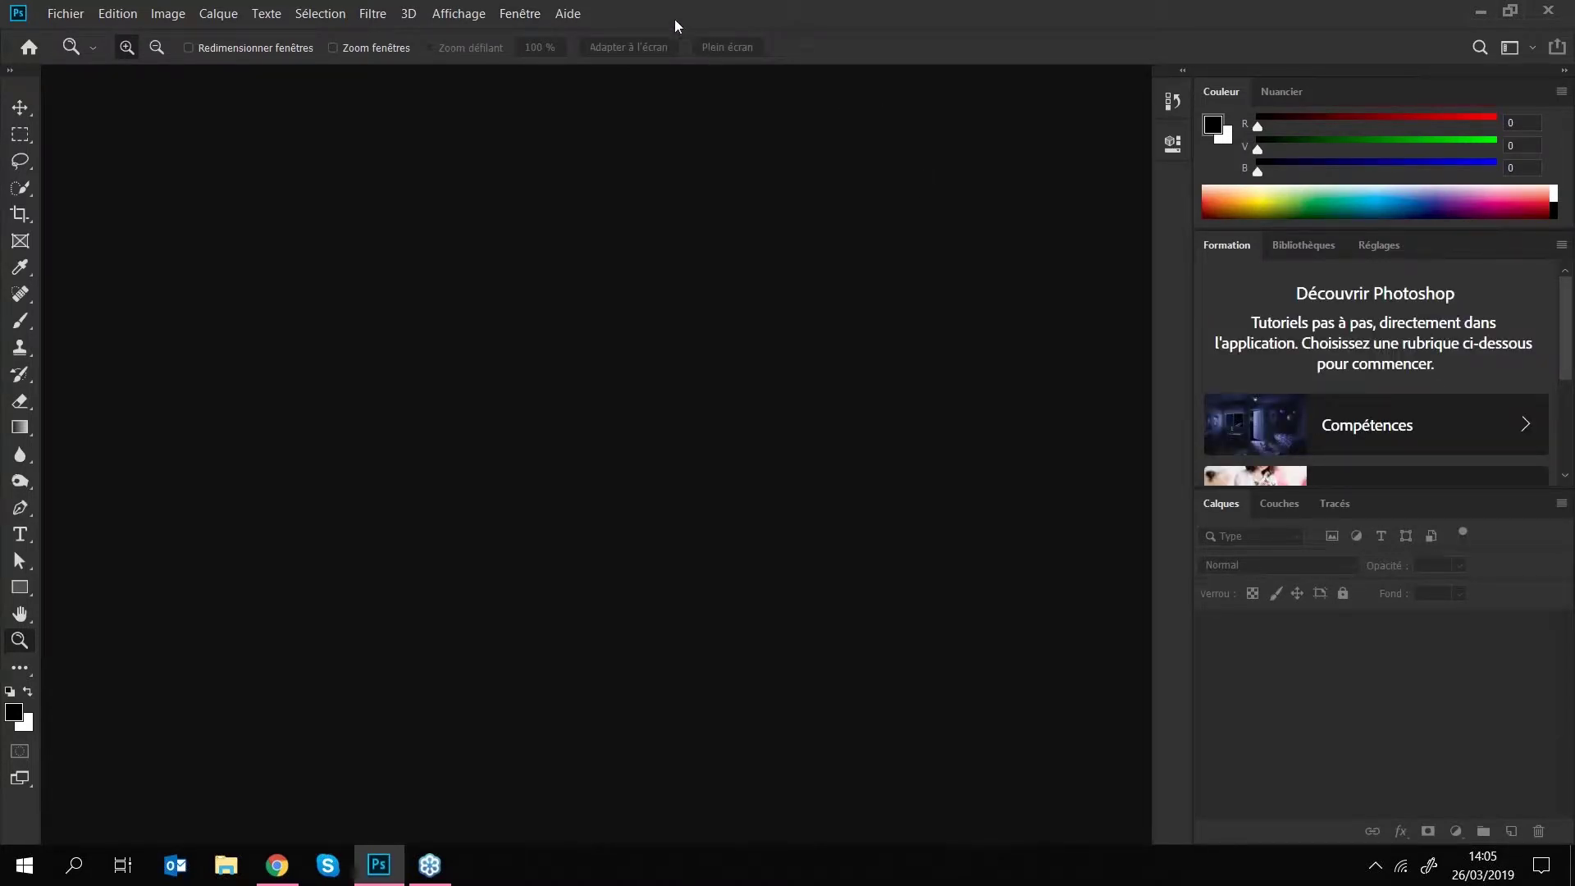
left_click(72, 14)
mouse_move(143, 24)
mouse_move(66, 14)
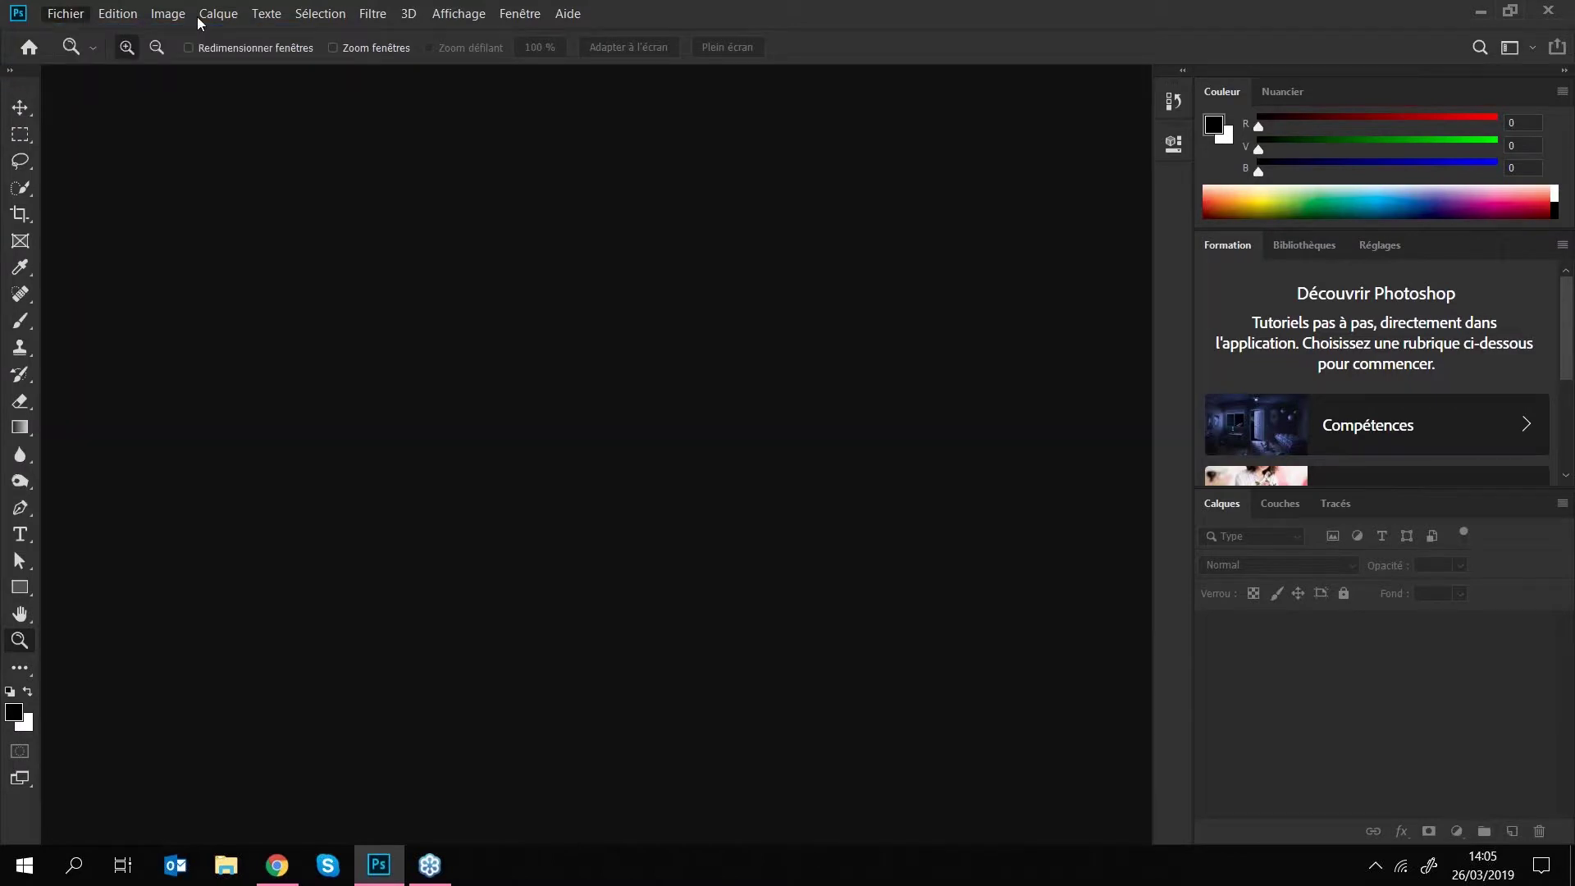
mouse_move(476, 16)
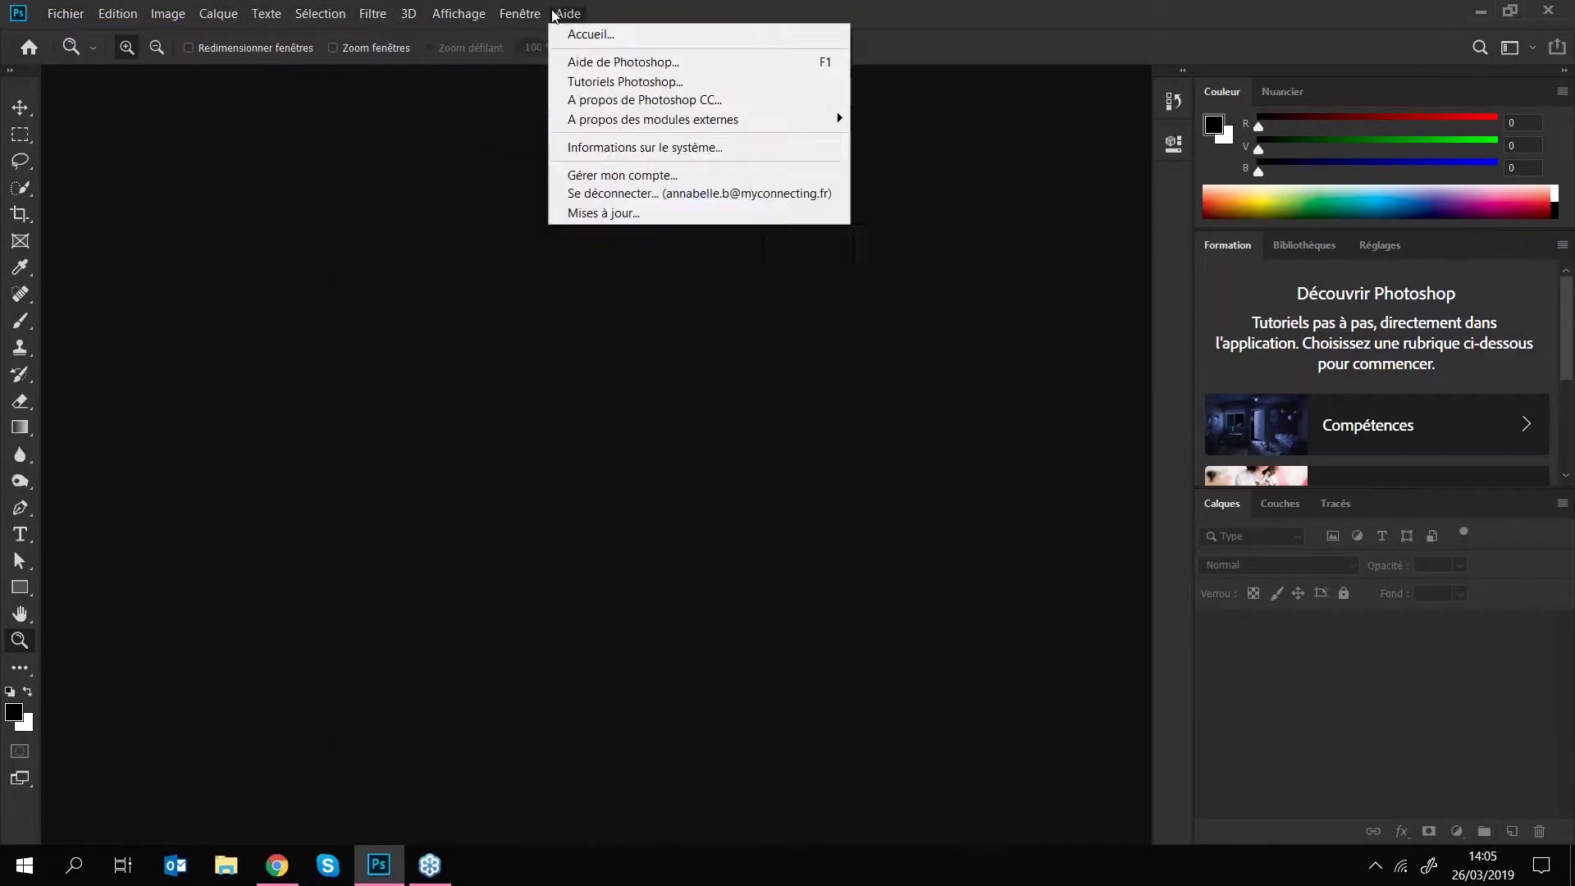
mouse_move(267, 14)
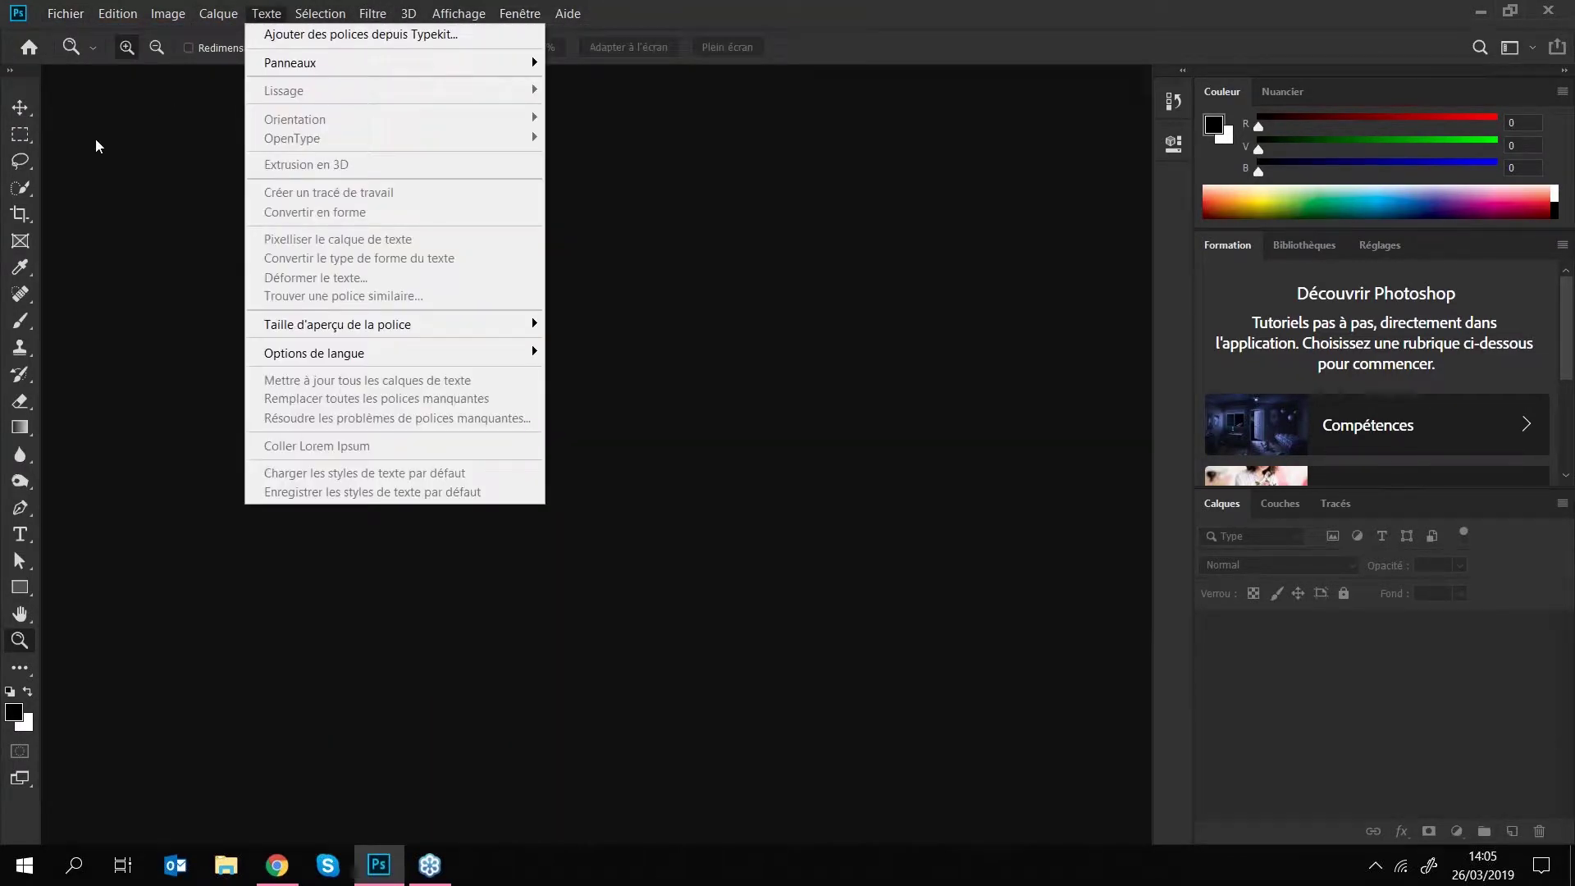
- Show the toolbox in two columns and look through the options of the selection, crop, frame, eyedropper, healing and Move tools
left_click(11, 71)
left_click(20, 108)
left_click(54, 107)
left_click(54, 134)
left_click(54, 161)
left_click(52, 194)
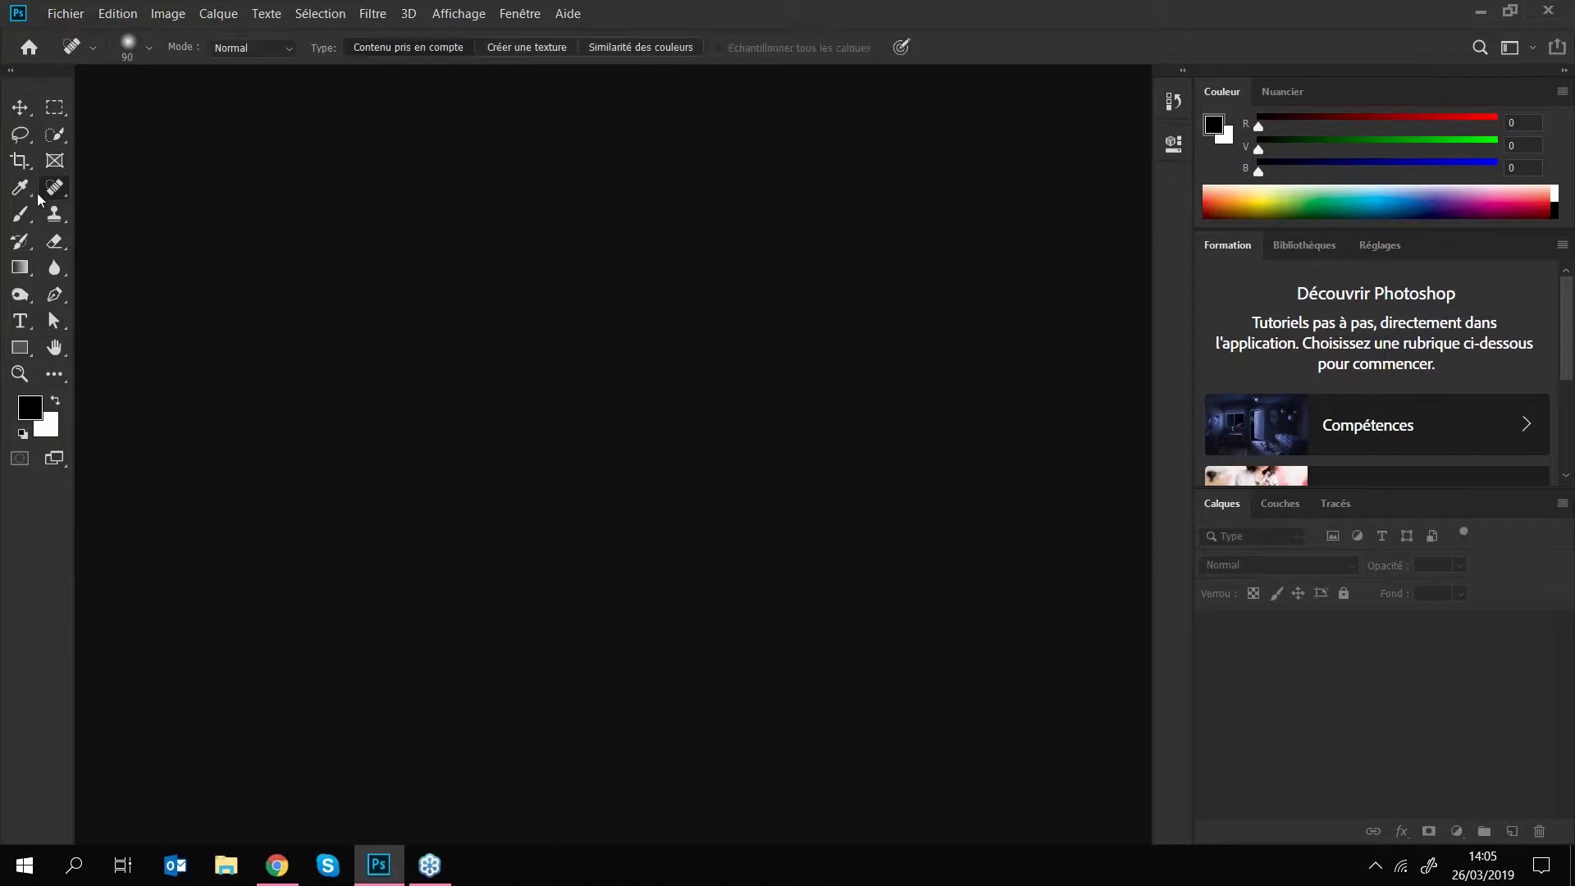
left_click(21, 188)
left_click(26, 157)
left_click(54, 107)
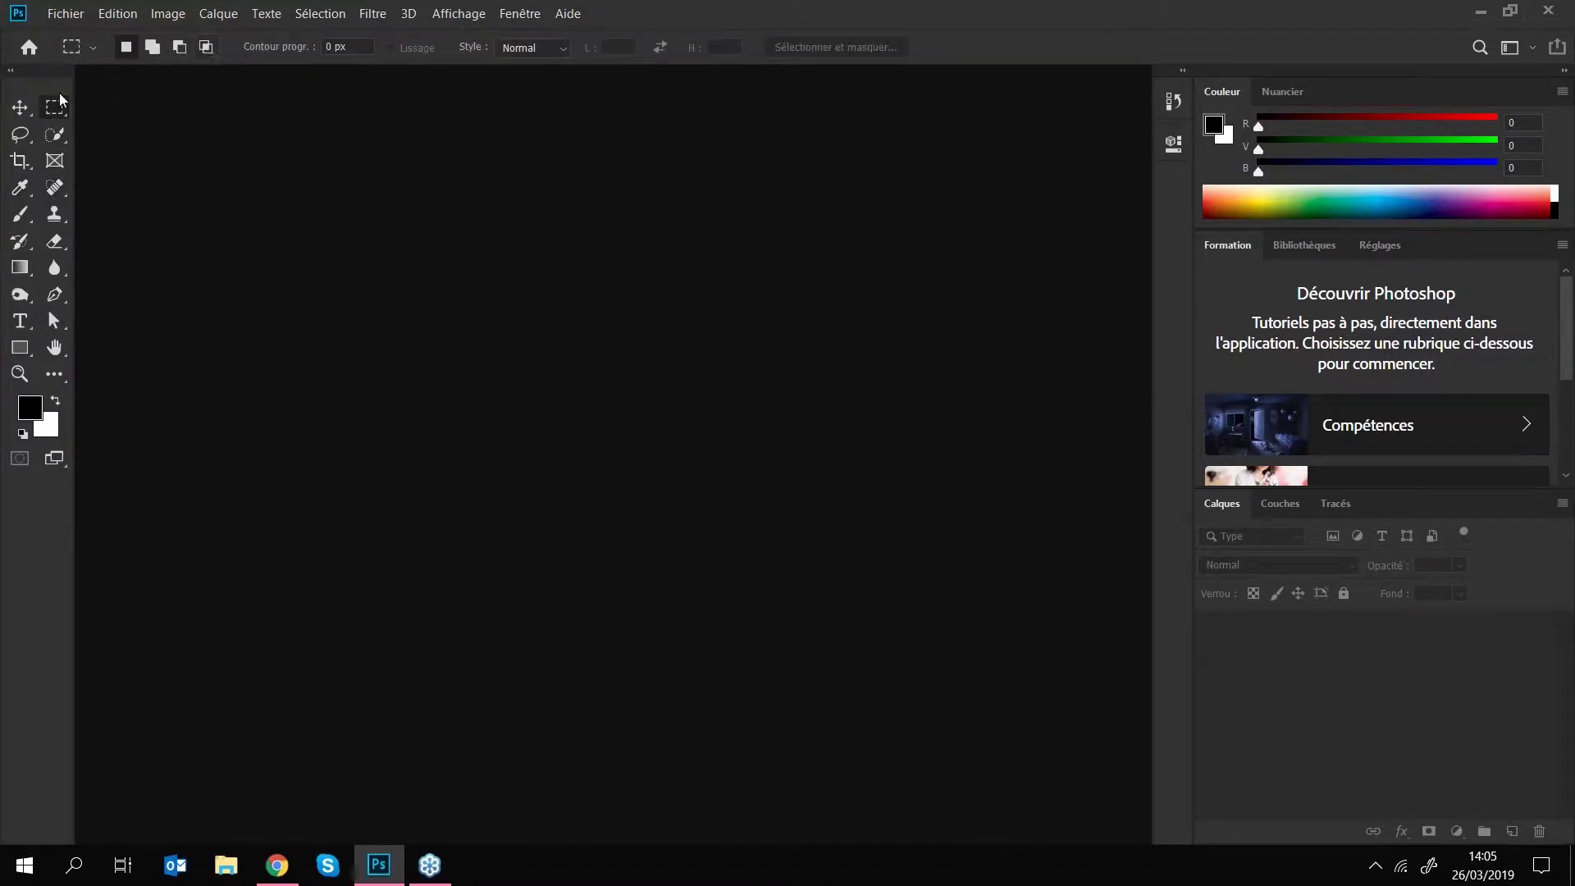
left_click(21, 109)
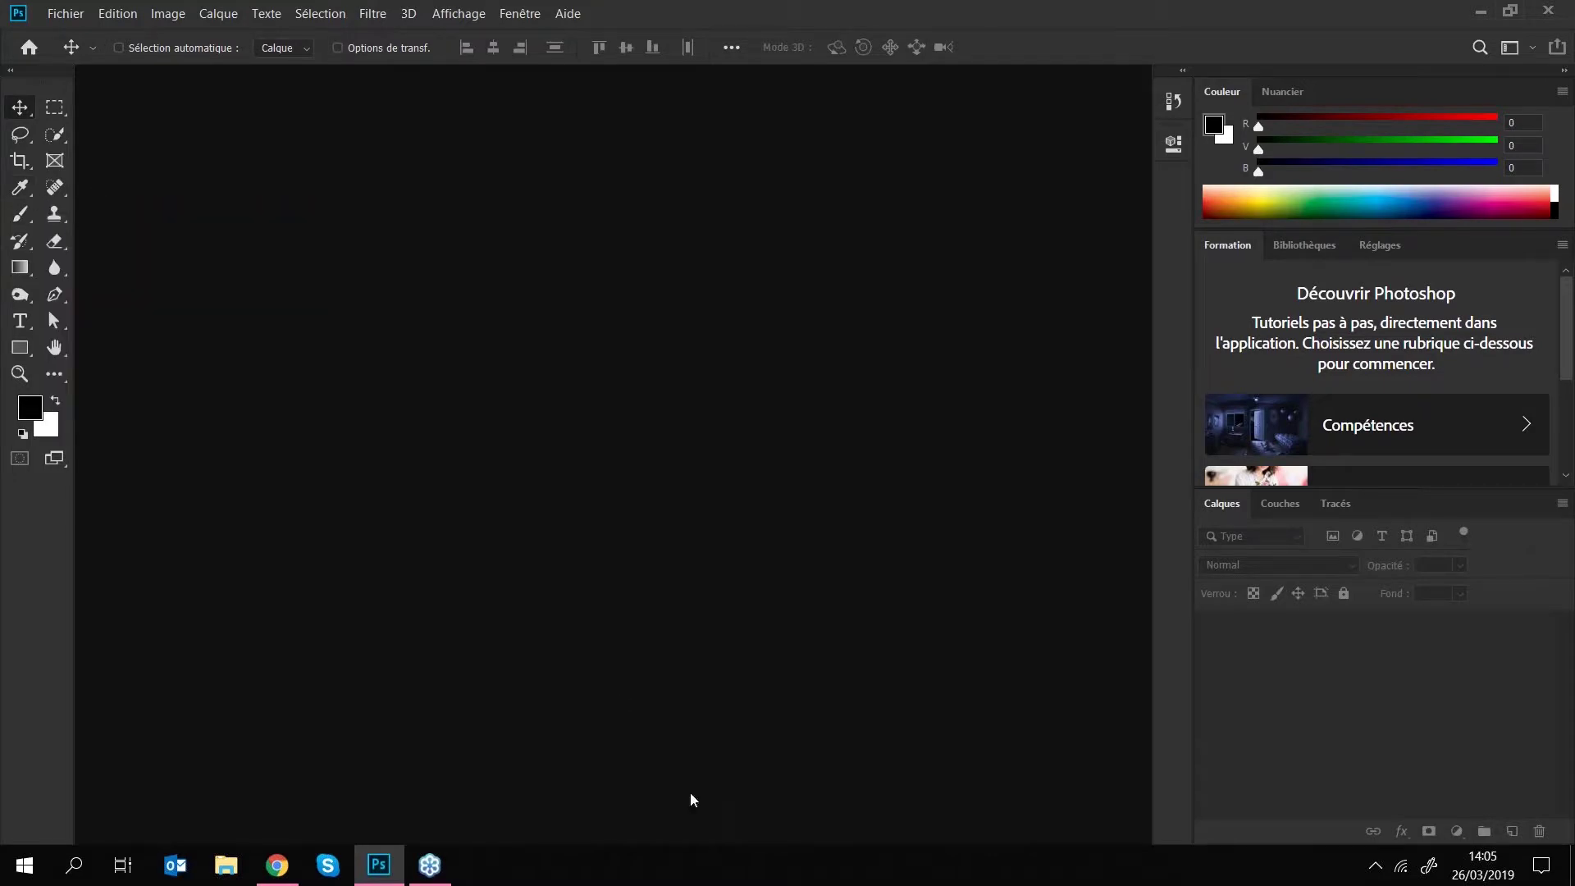
left_click(430, 865)
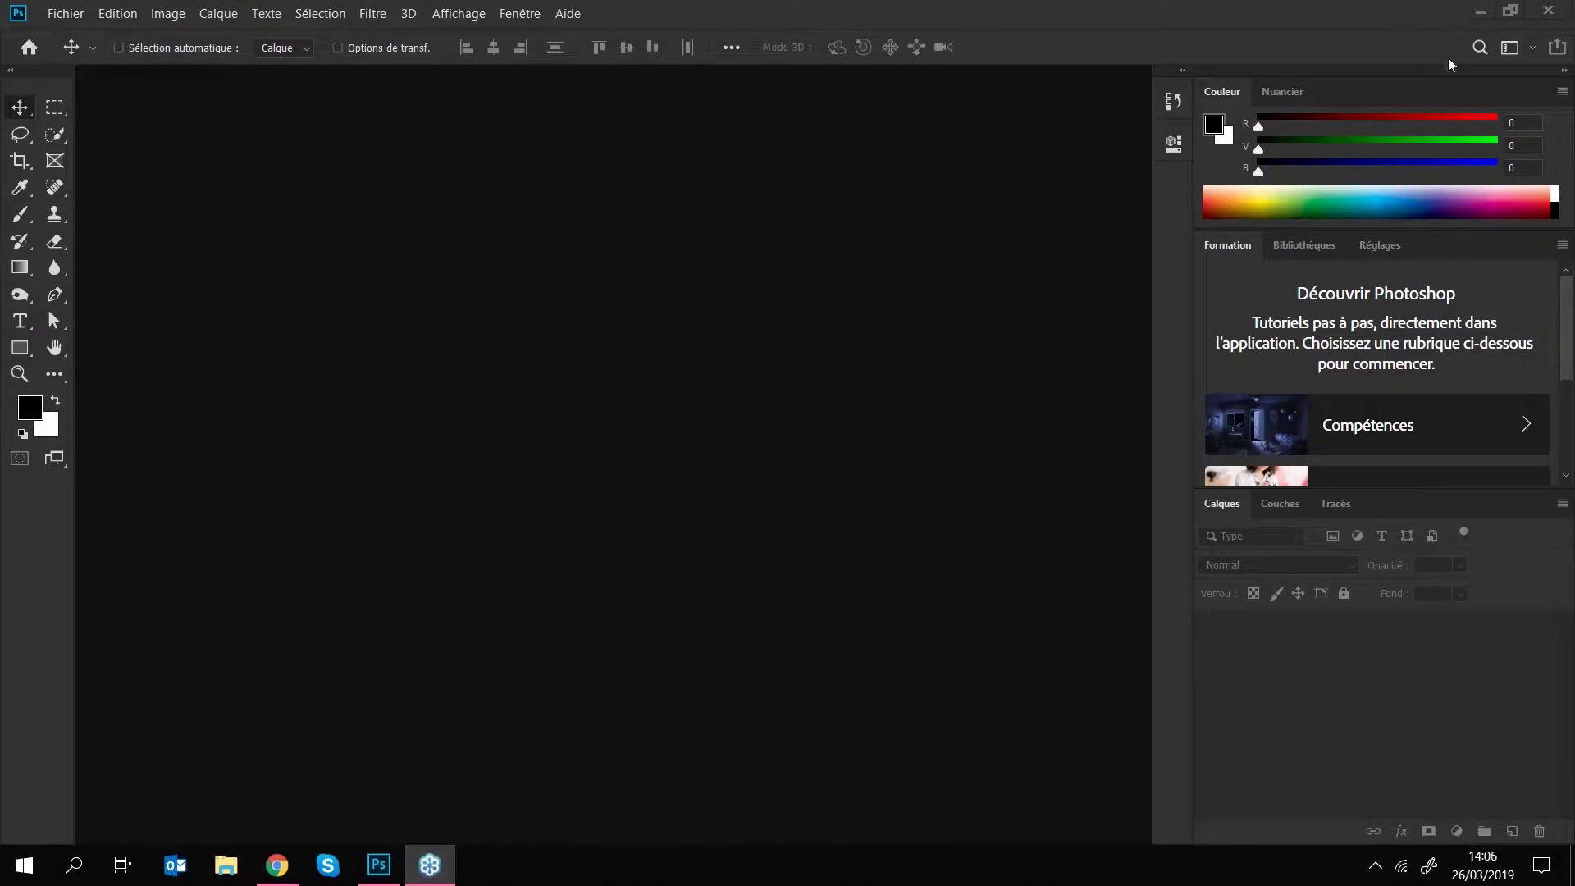
right_click(425, 866)
left_click(404, 749)
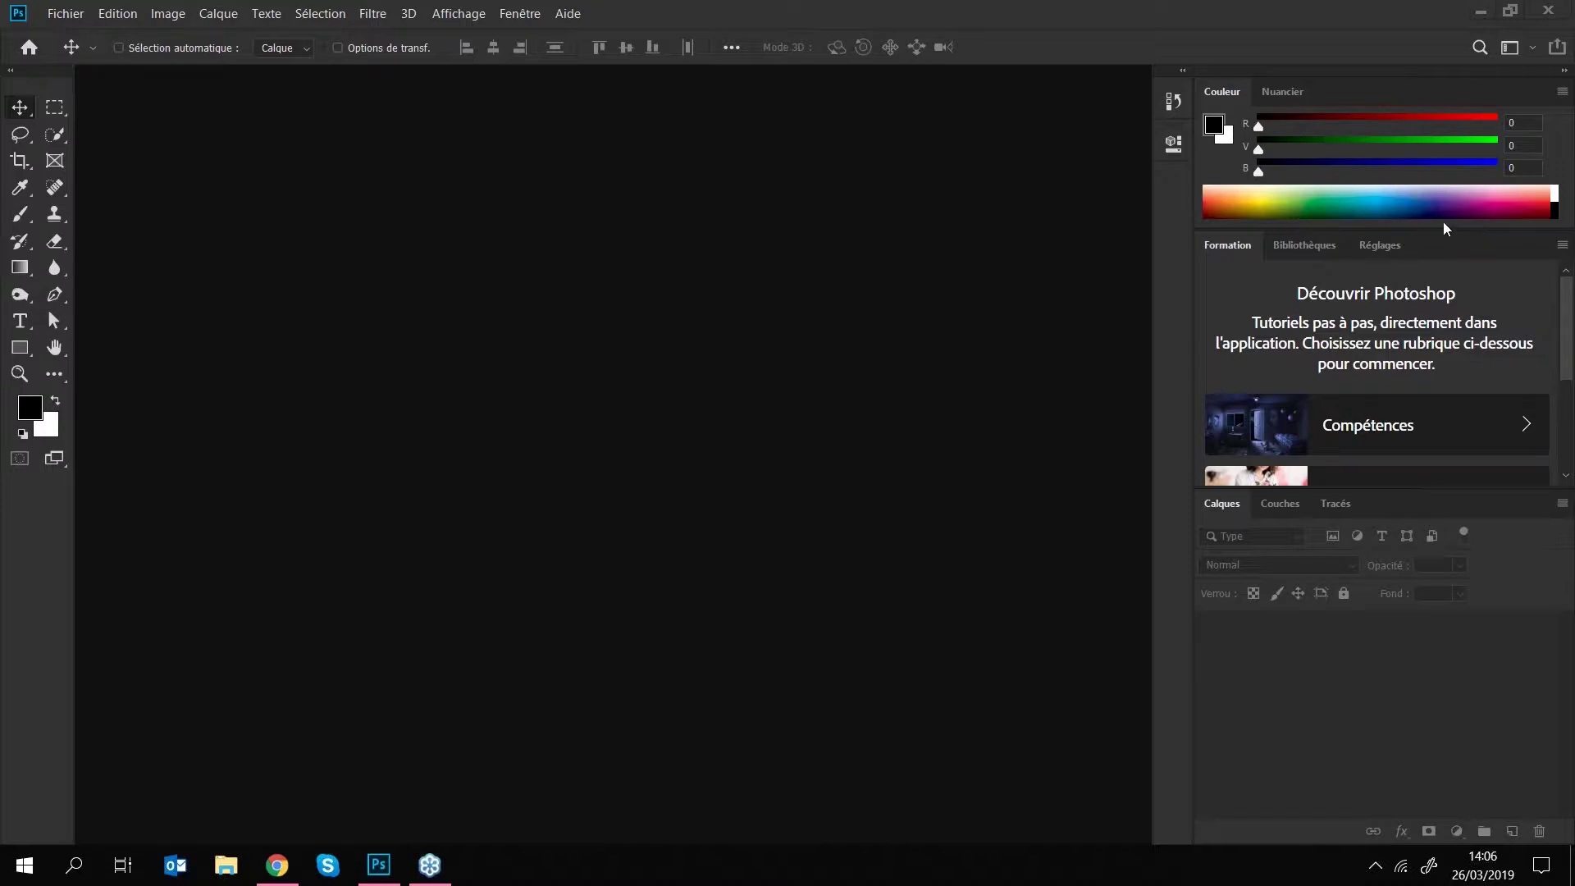
key("XF86AudioRaiseVolume")
key("XF86AudioRaiseVolume")
key("XF86AudioRaiseVolume")
key("XF86AudioRaiseVolume")
- Review the option settings of the Crop, Eyedropper, Gradient, Quick Selection, Marquee and Move tools in turn
left_click(20, 161)
left_click(20, 188)
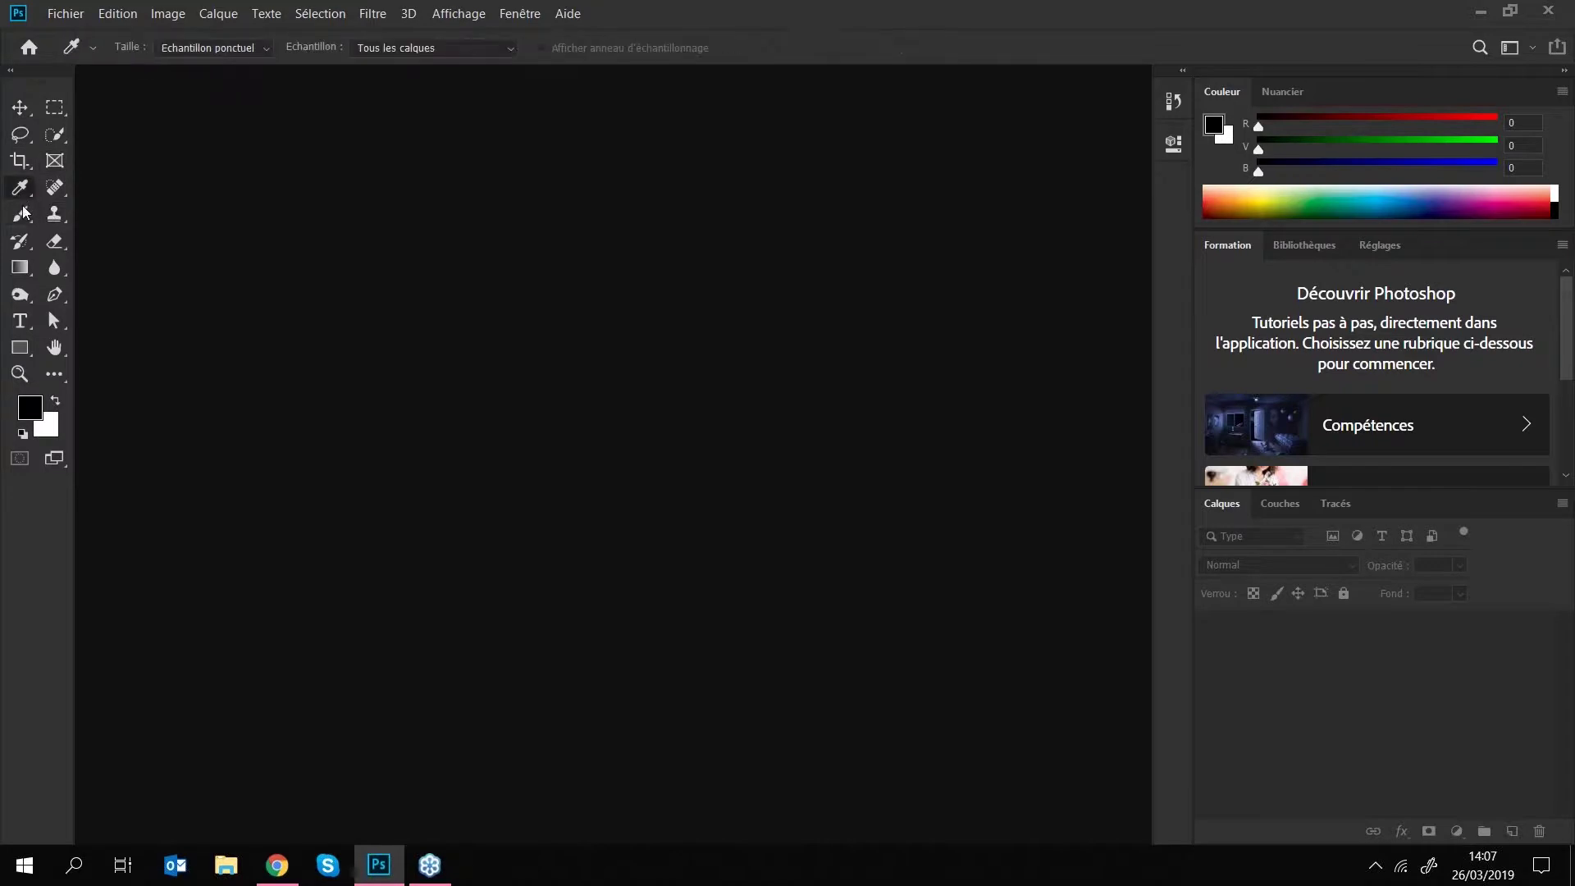
key("g")
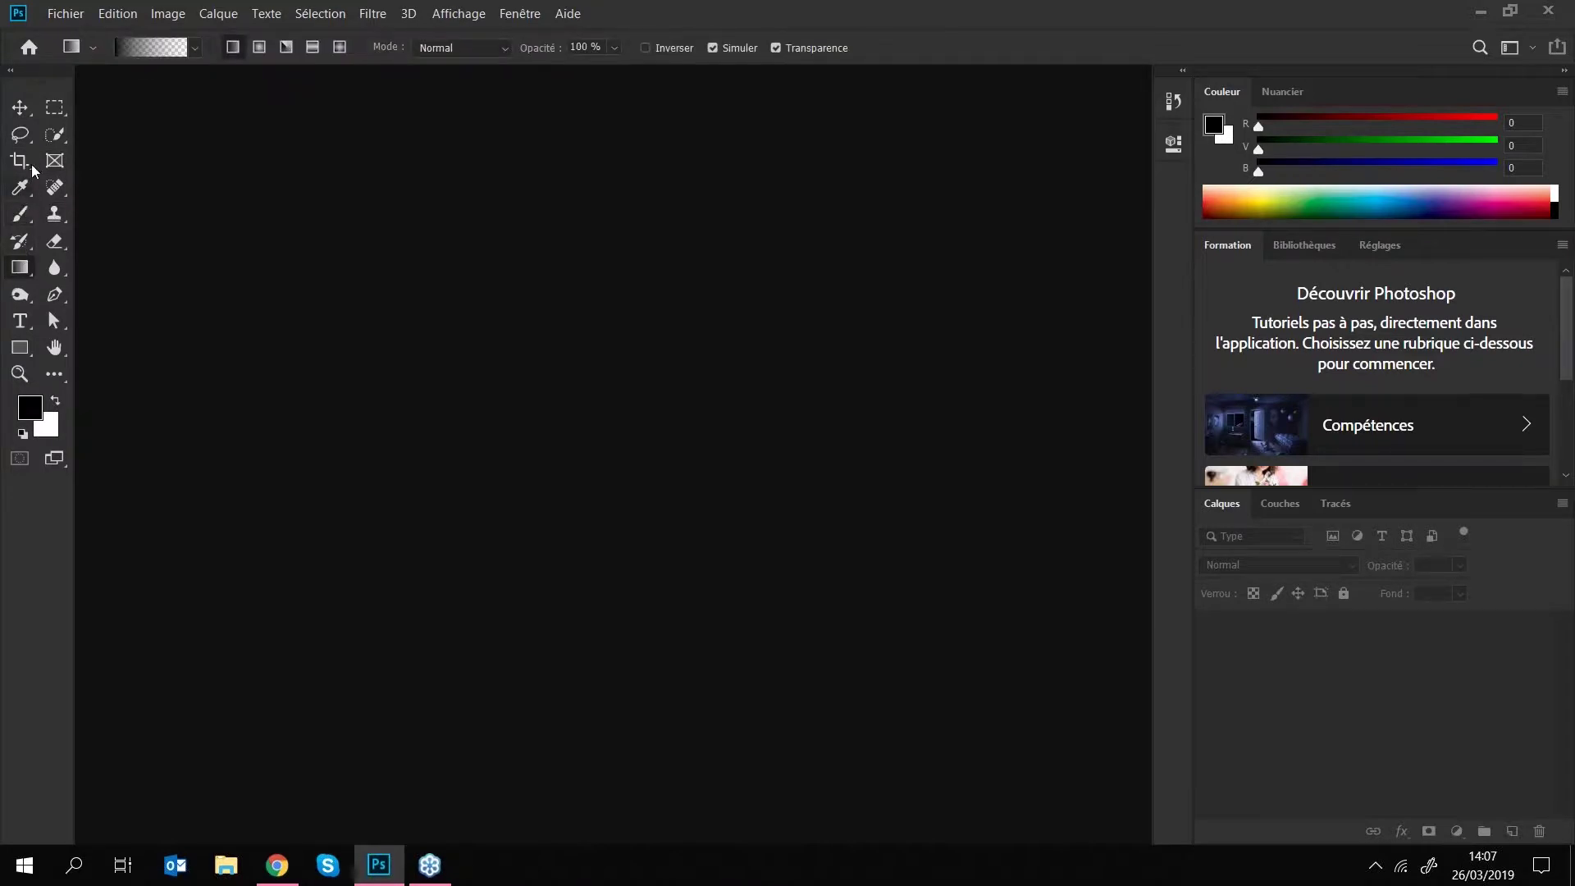
left_click(55, 135)
left_click(54, 108)
left_click(31, 116)
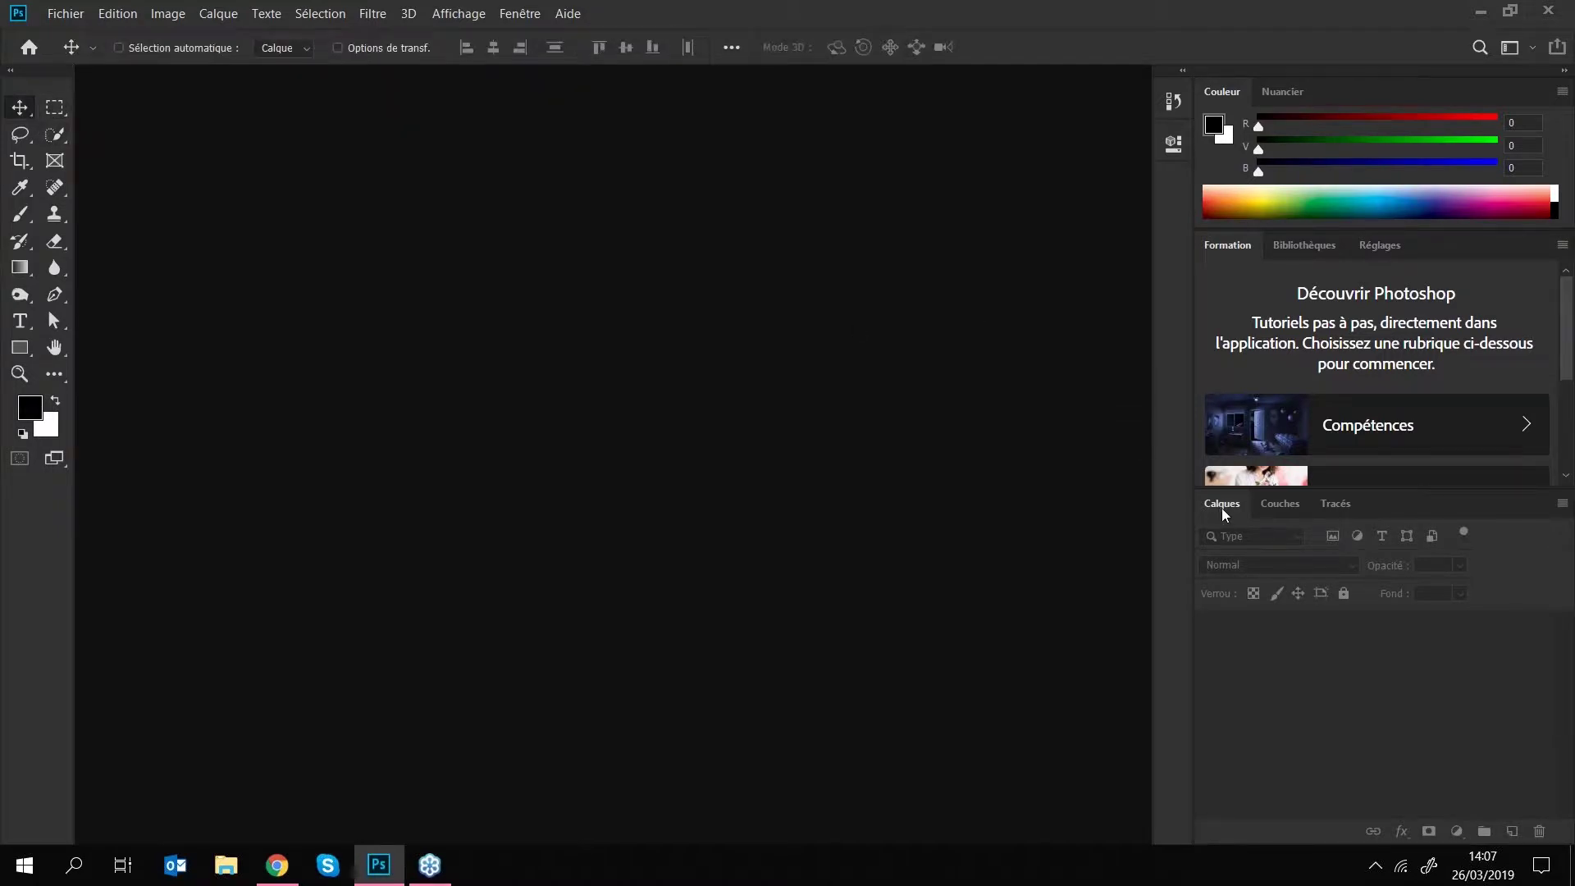
- Look through the Couches, Tracés, Calques, Réglages, Couleur and Nuancier panels
left_click(1283, 513)
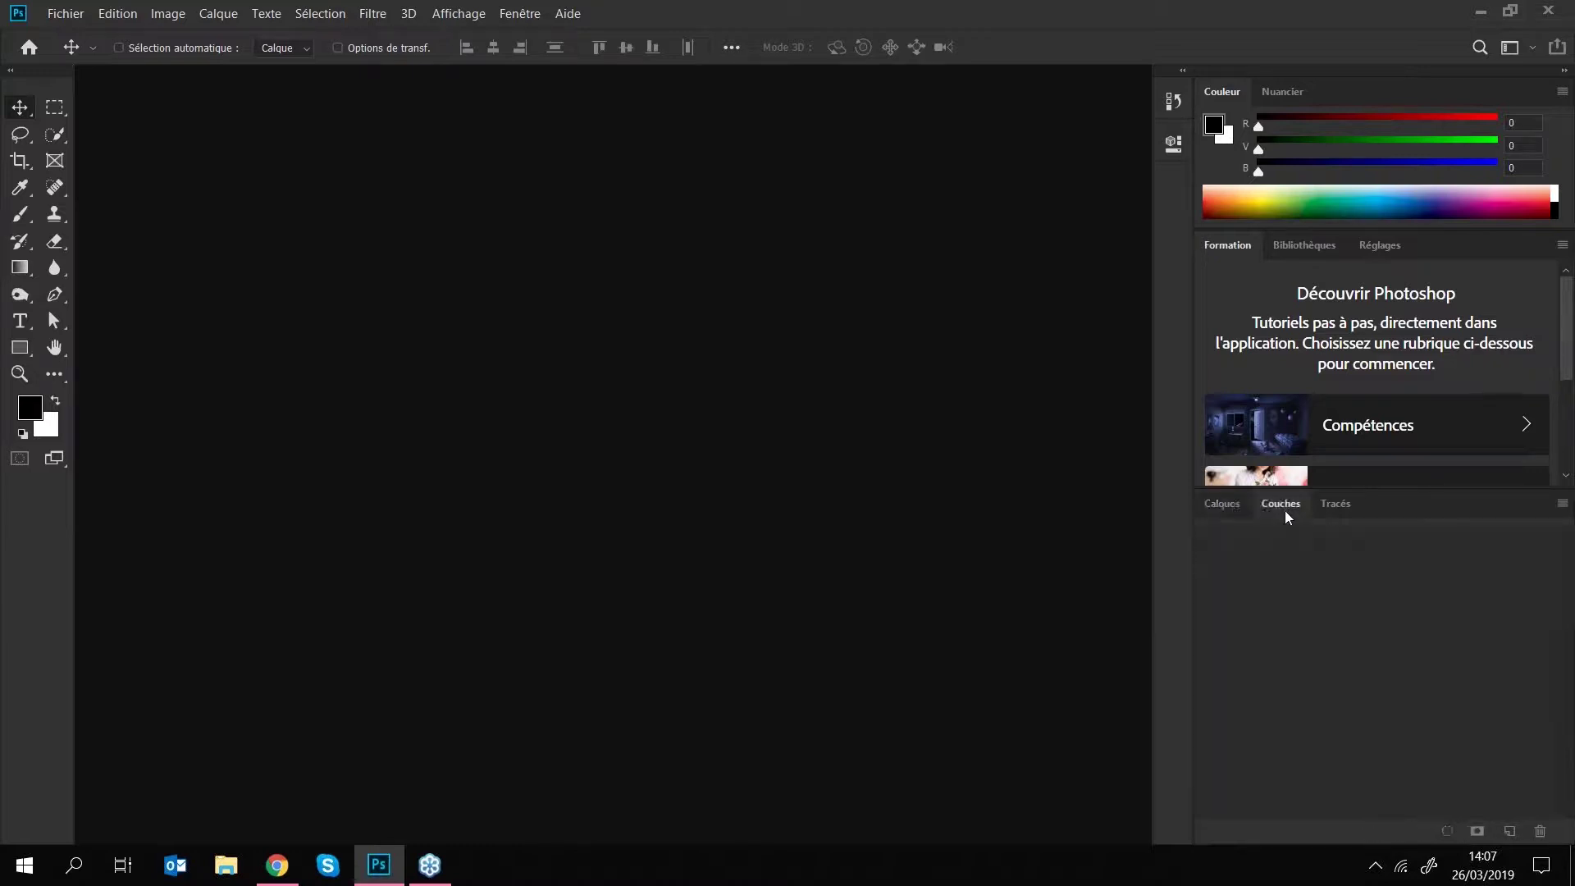
left_click(1335, 512)
left_click(1222, 504)
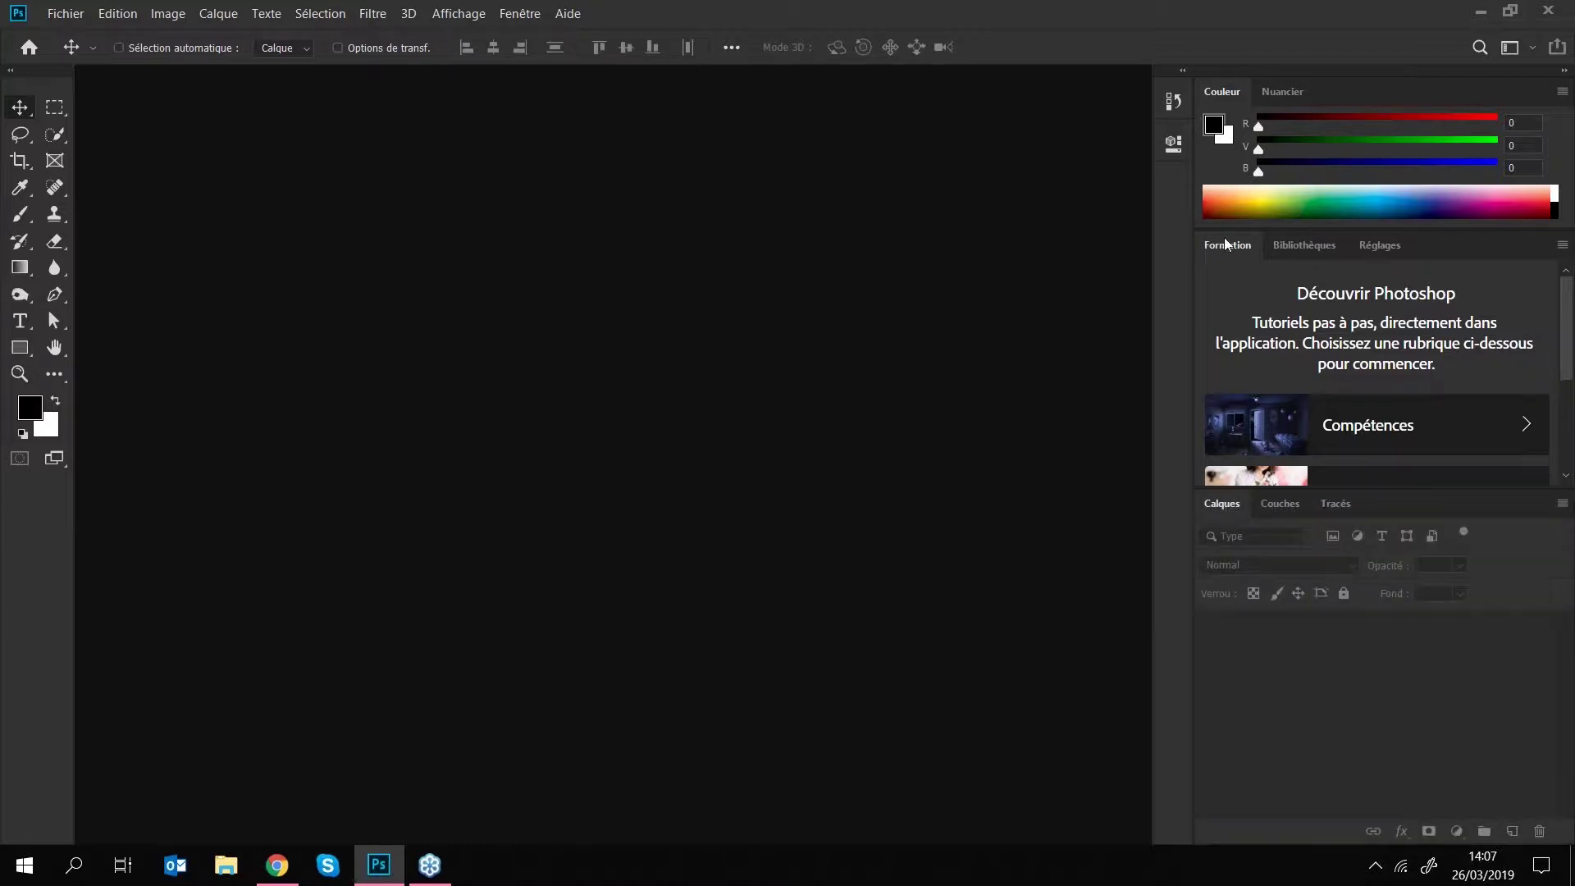
left_click(1378, 246)
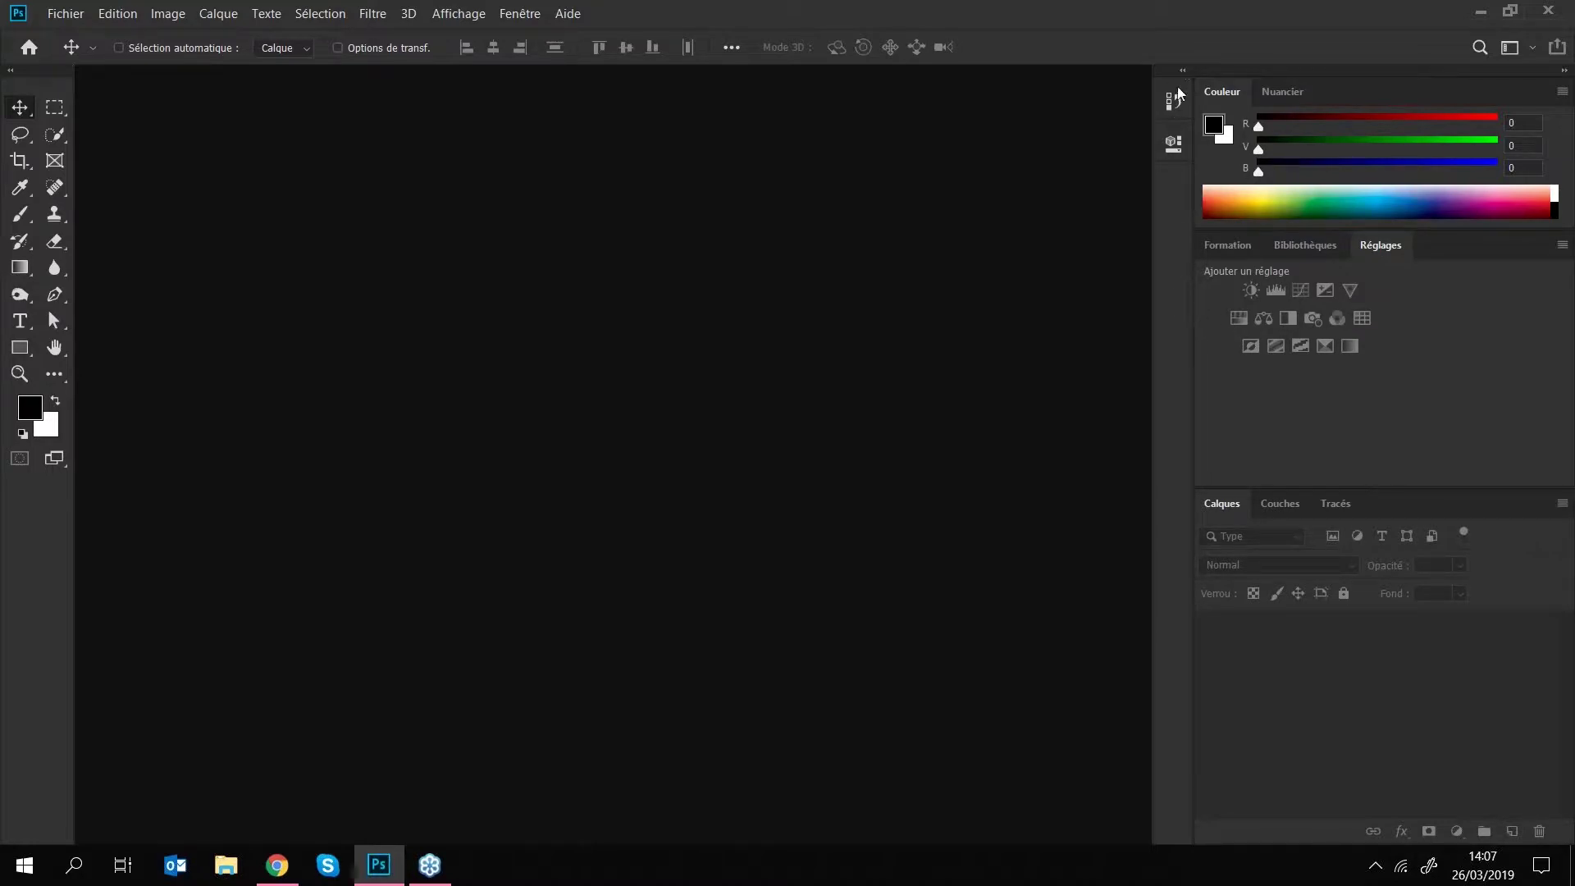
left_click(1277, 97)
left_click(1224, 94)
left_click(1283, 95)
left_click(1224, 94)
left_click(1284, 93)
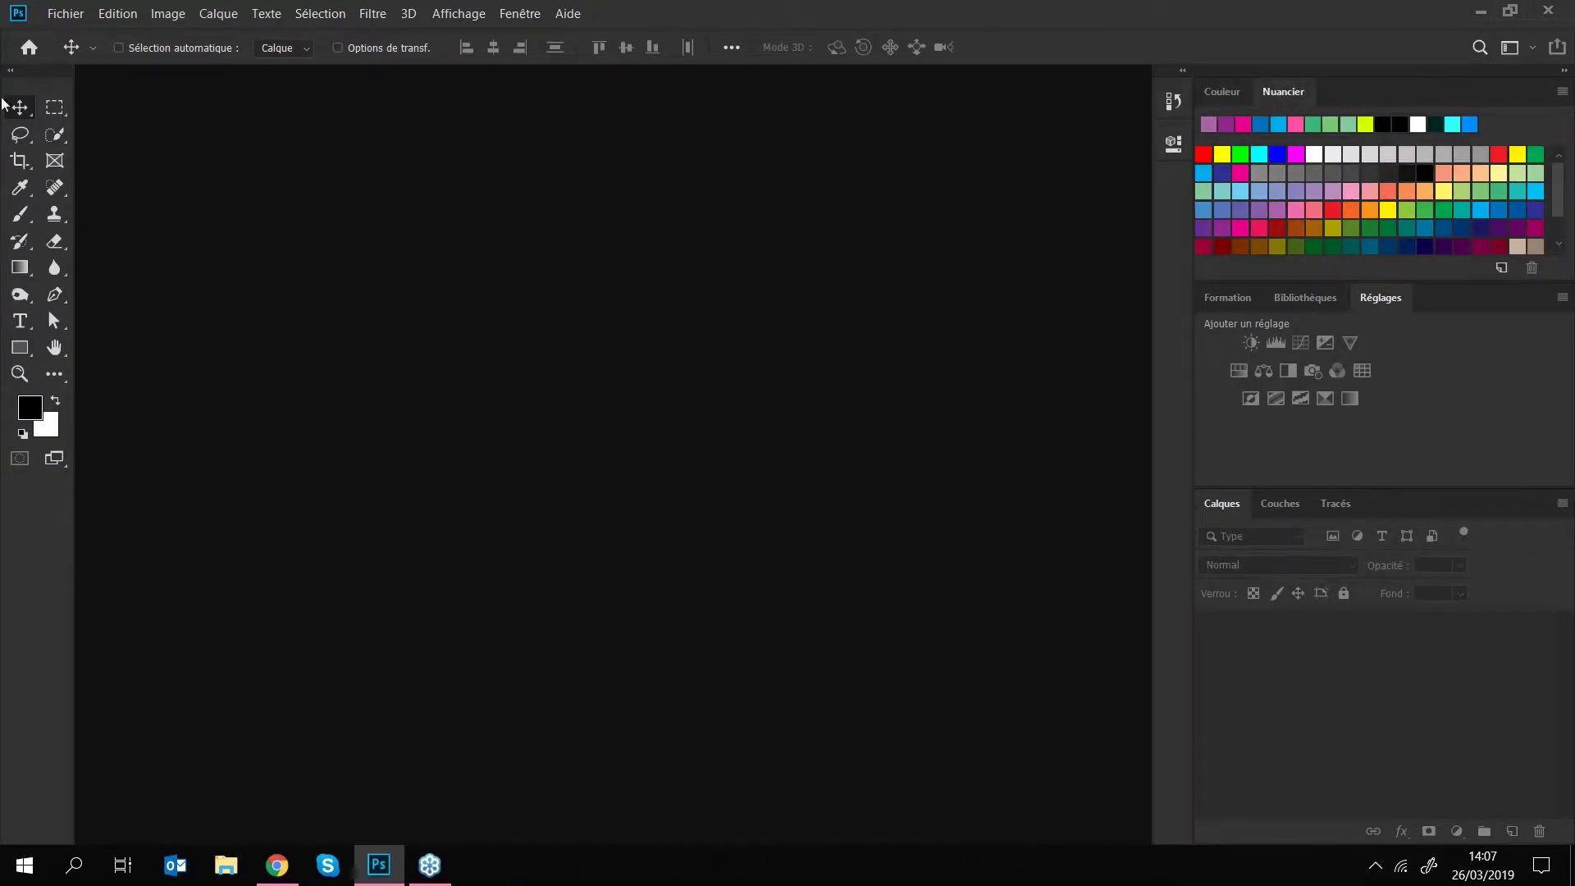
- Return the toolbox to a single column and switch to the custom personal workspace
left_click(9, 70)
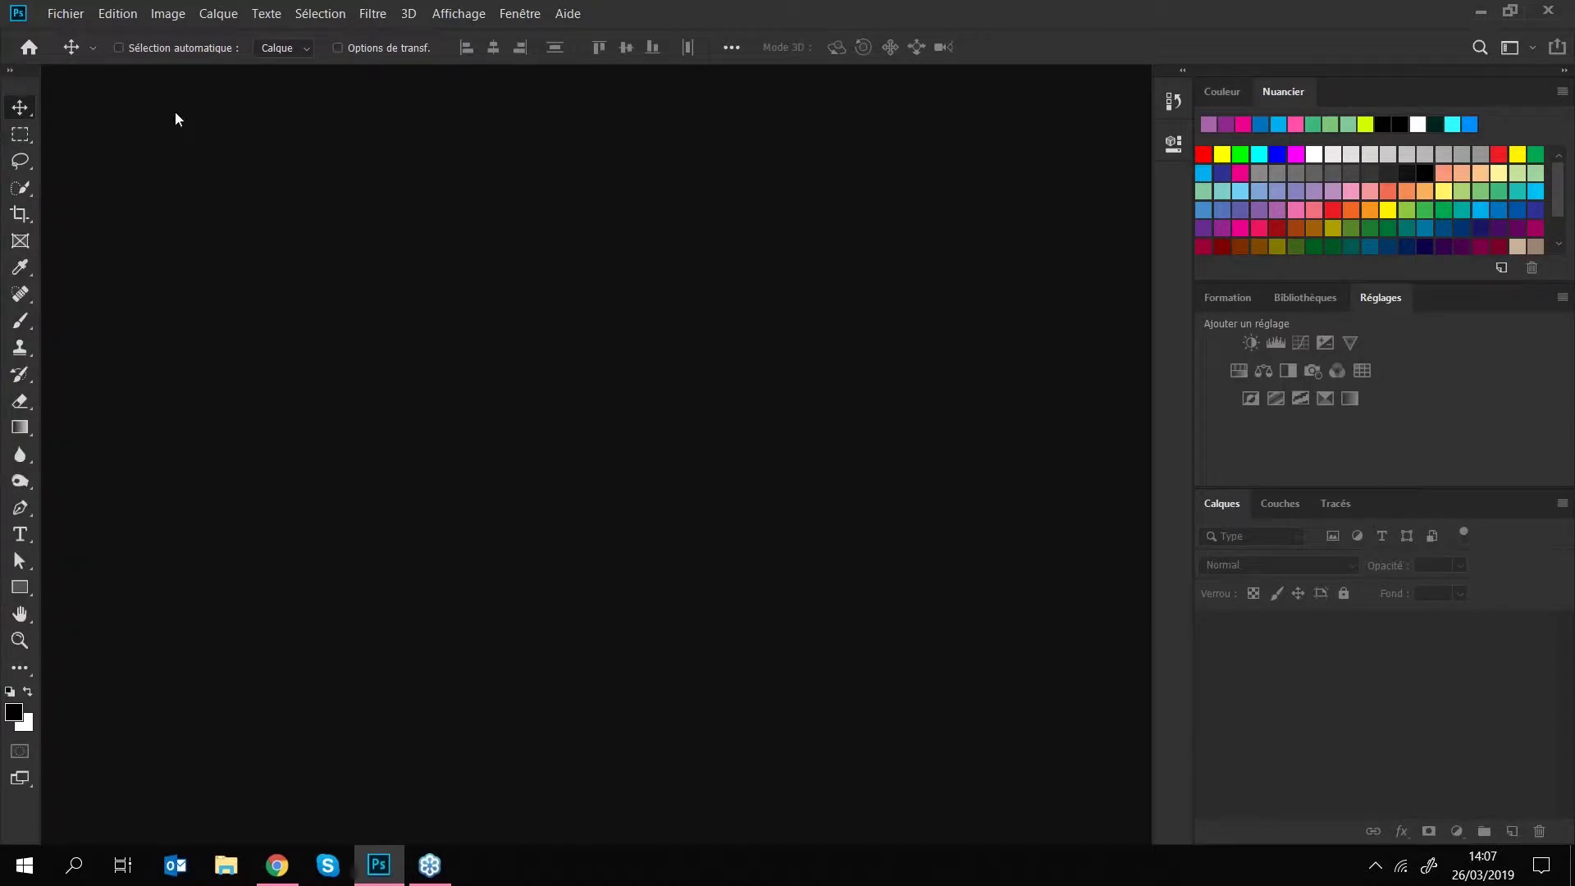
left_click(520, 14)
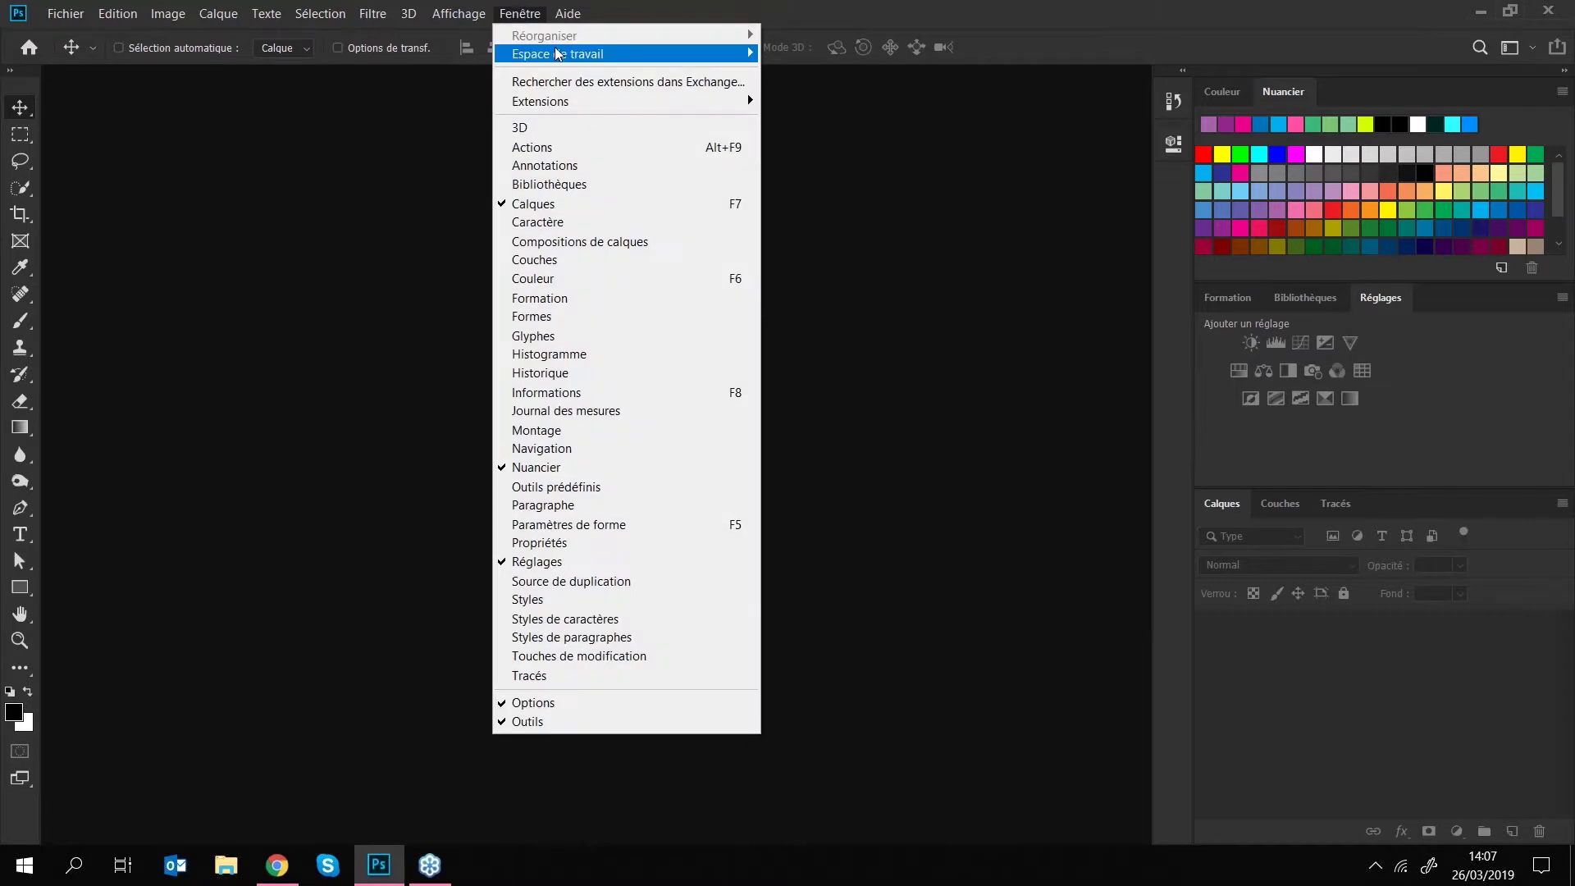
mouse_move(557, 55)
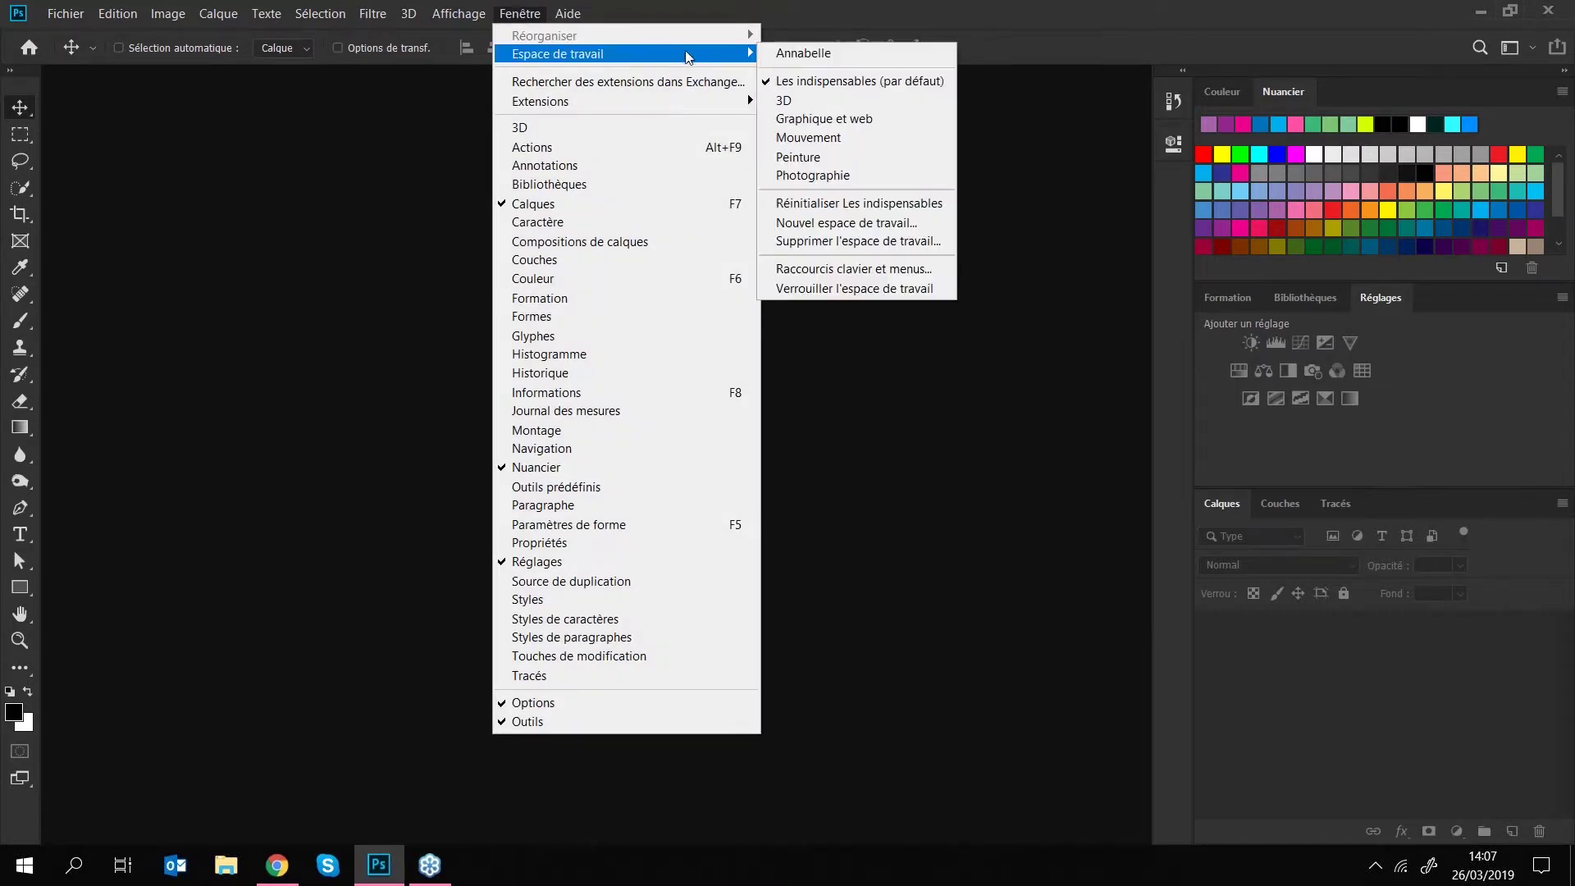
left_click(802, 82)
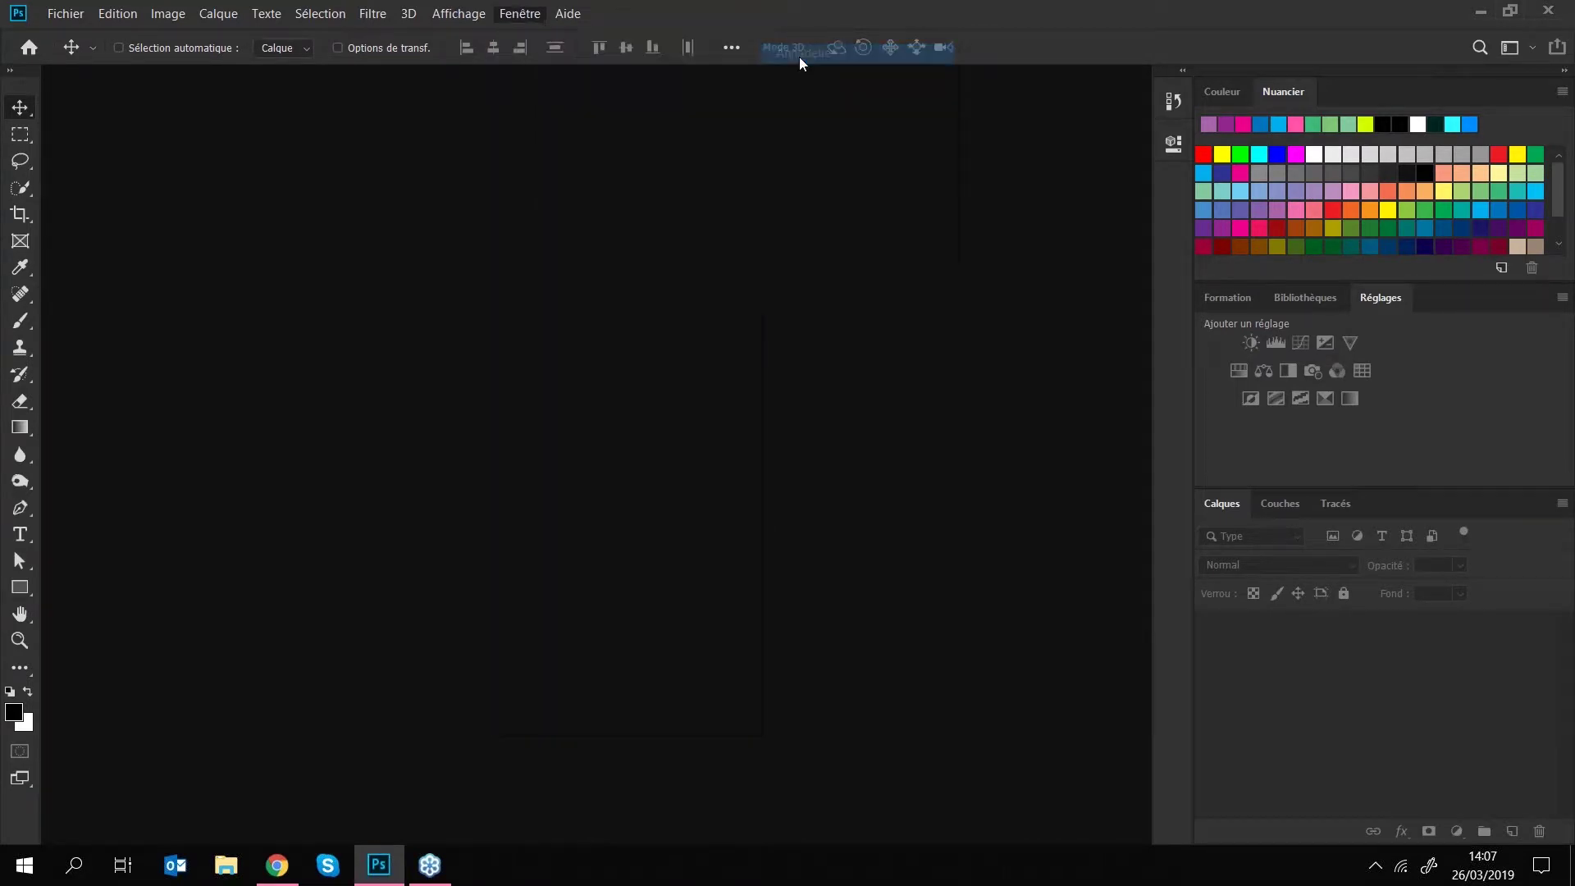
- Open the portrait image demoiselle from the Desktop folder
left_click(66, 13)
left_click(76, 50)
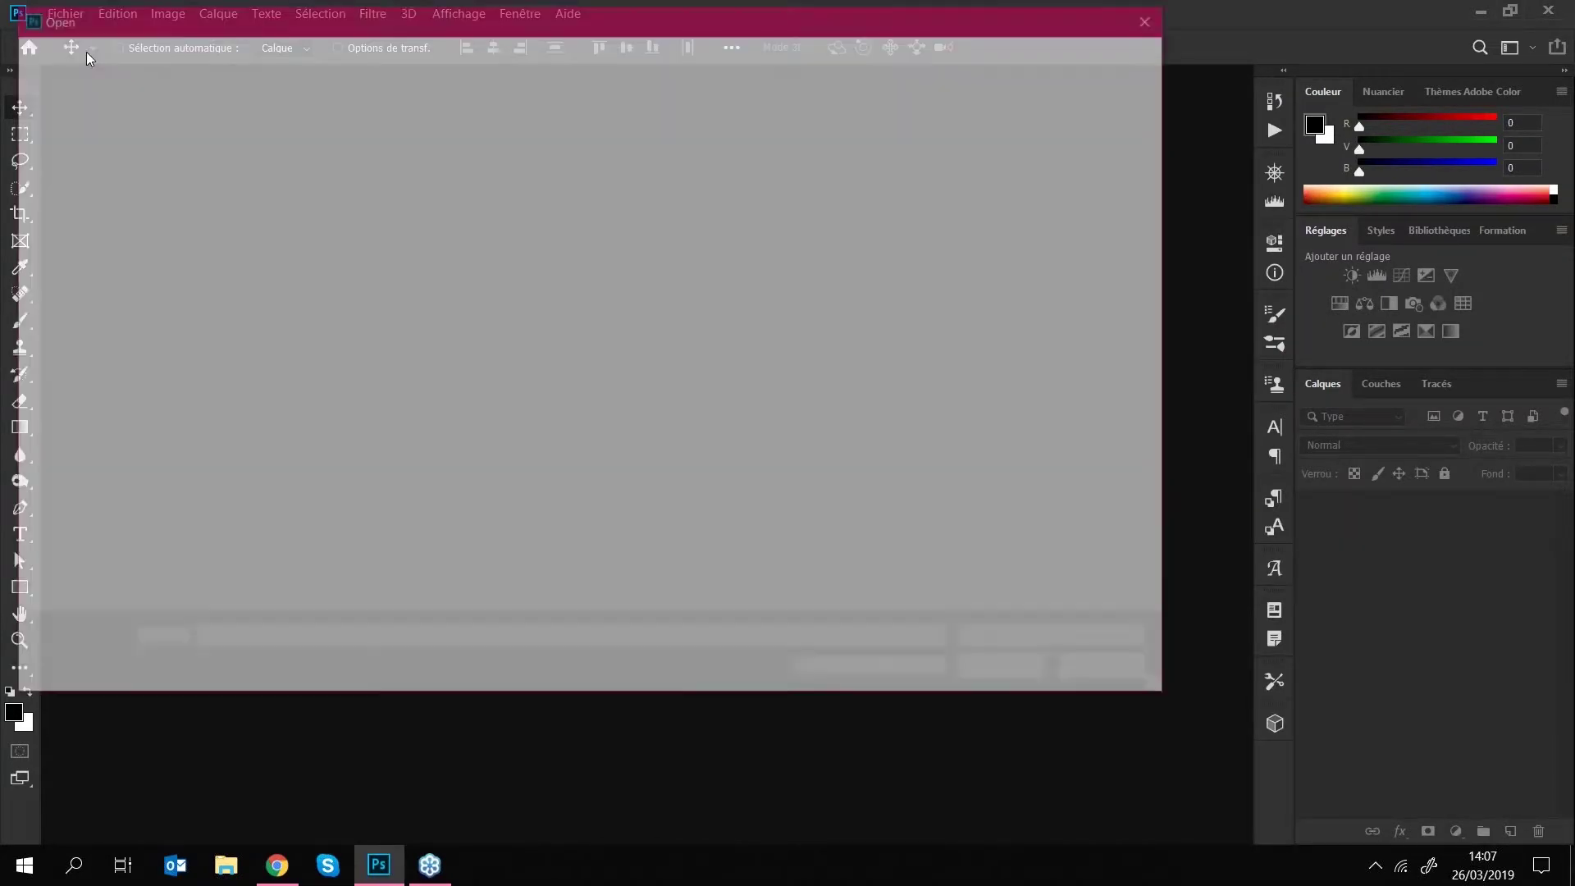
left_click(246, 176)
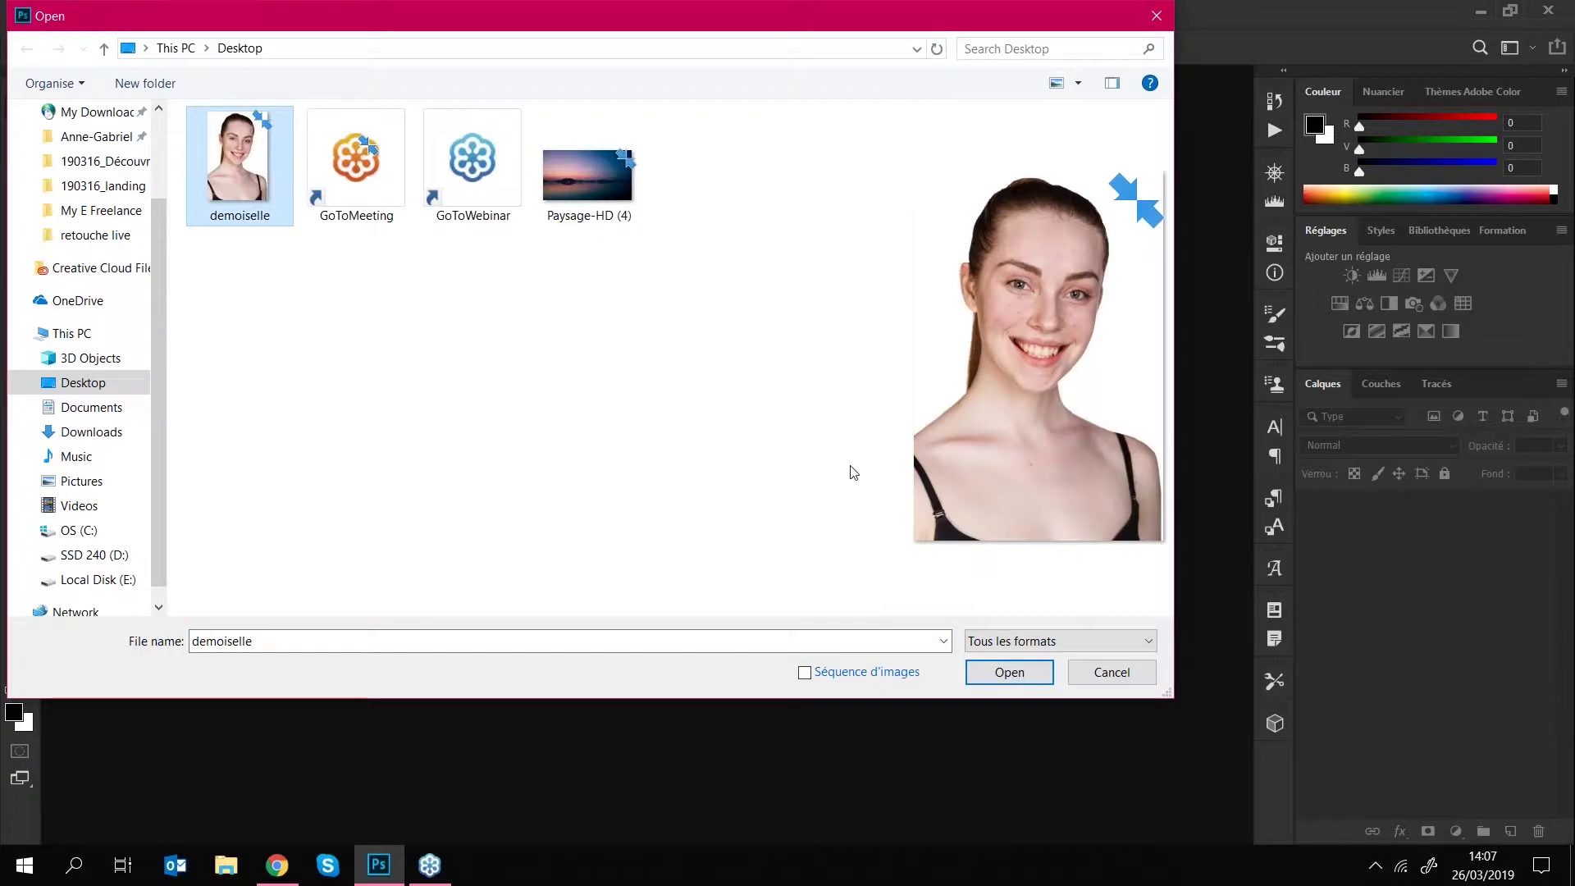
left_click(1011, 674)
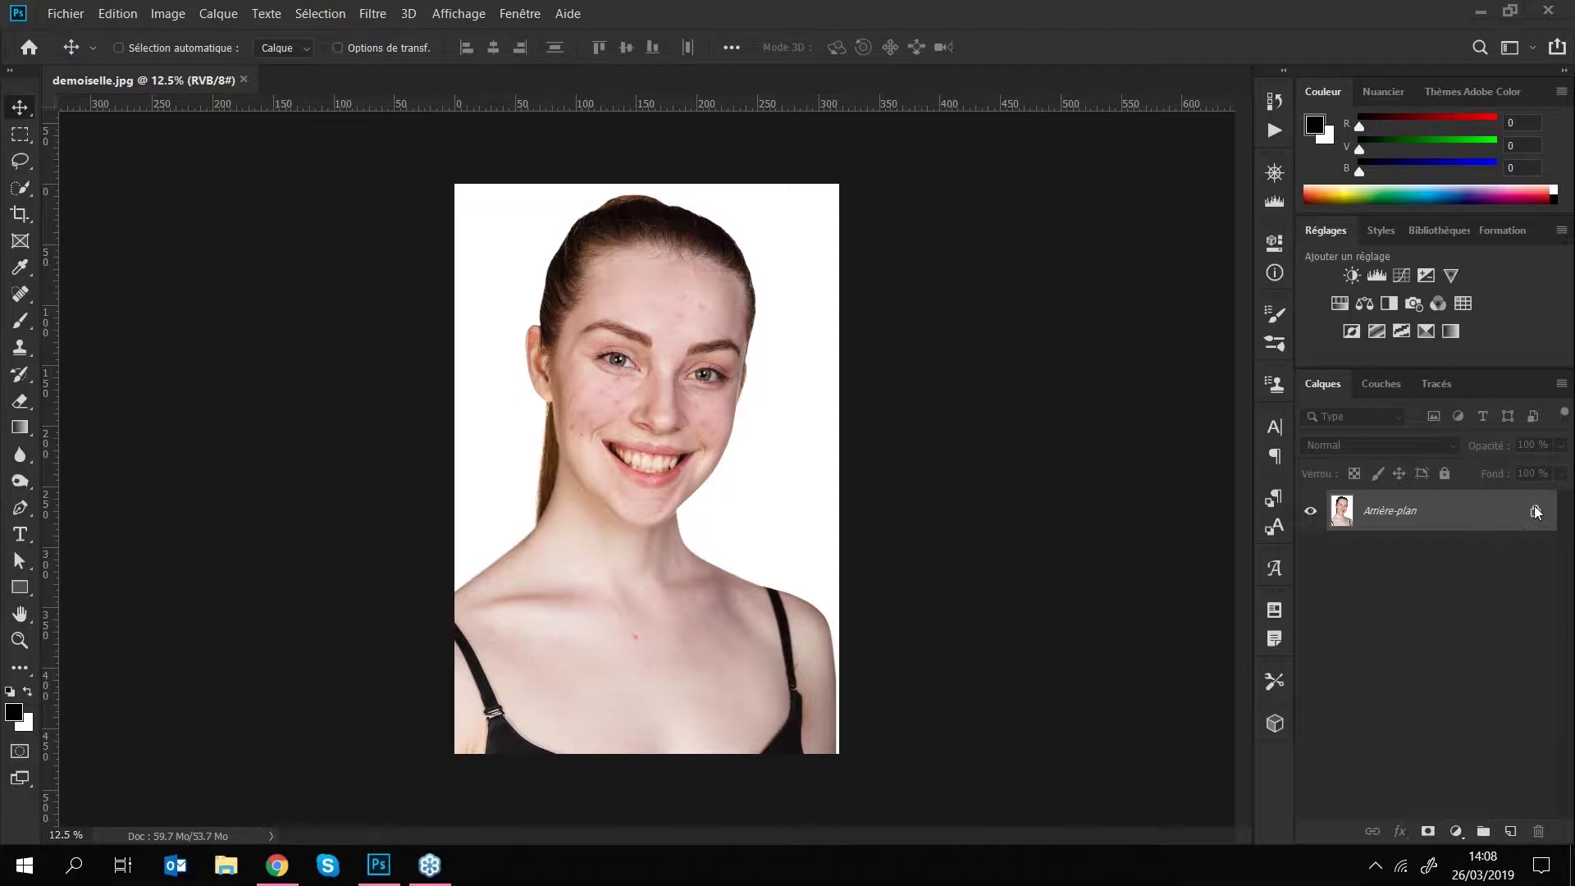
- Convert the locked Arrière-plan layer into a regular layer named original
double_click(1470, 508)
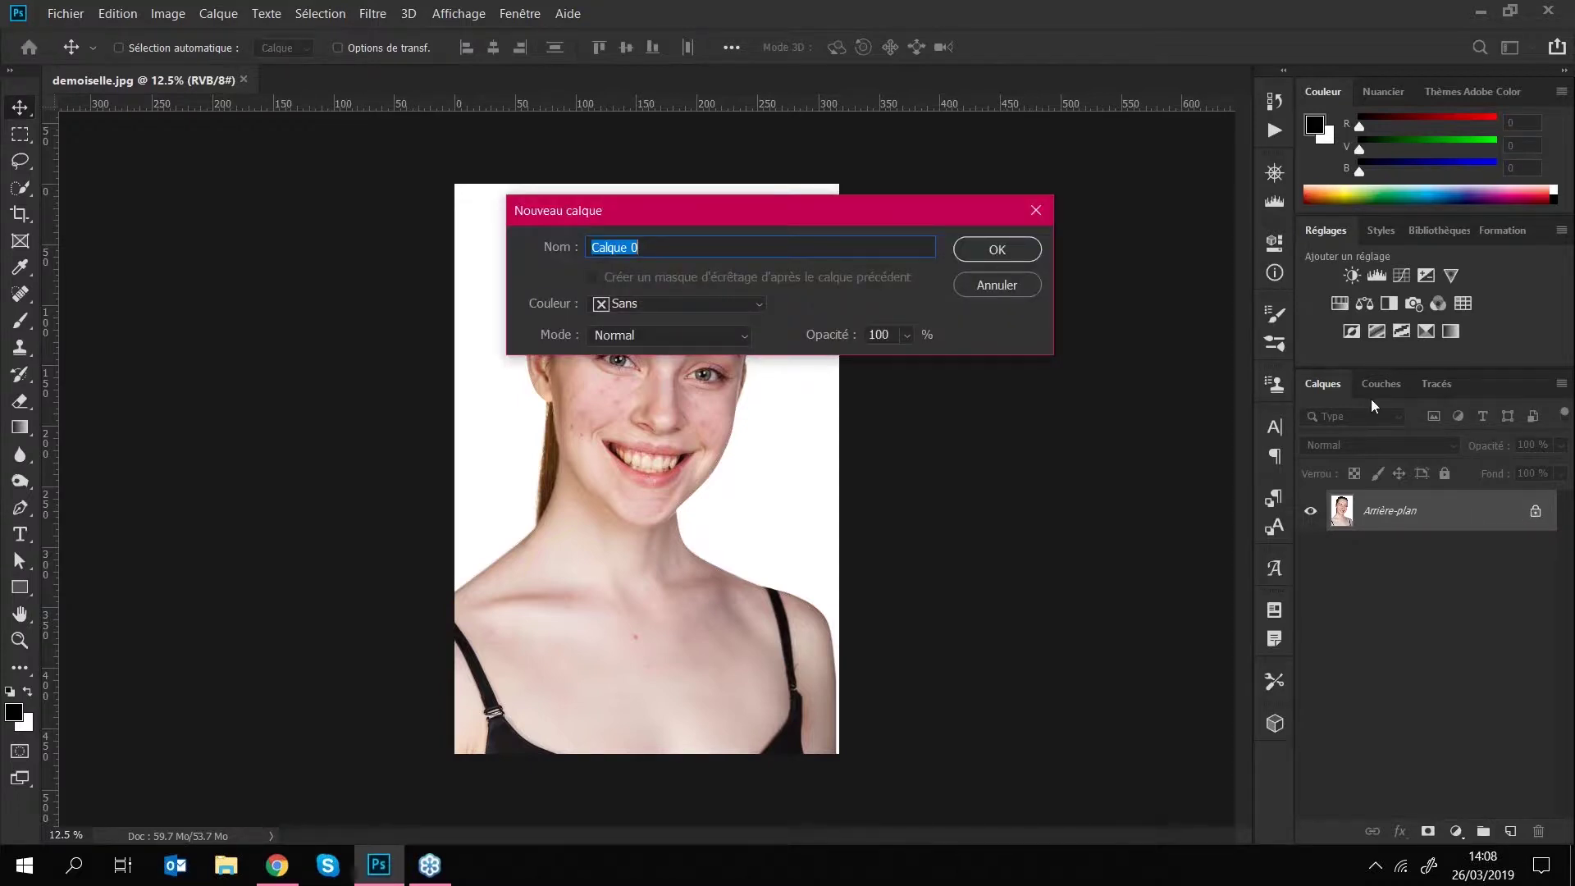
type("original")
key("Return")
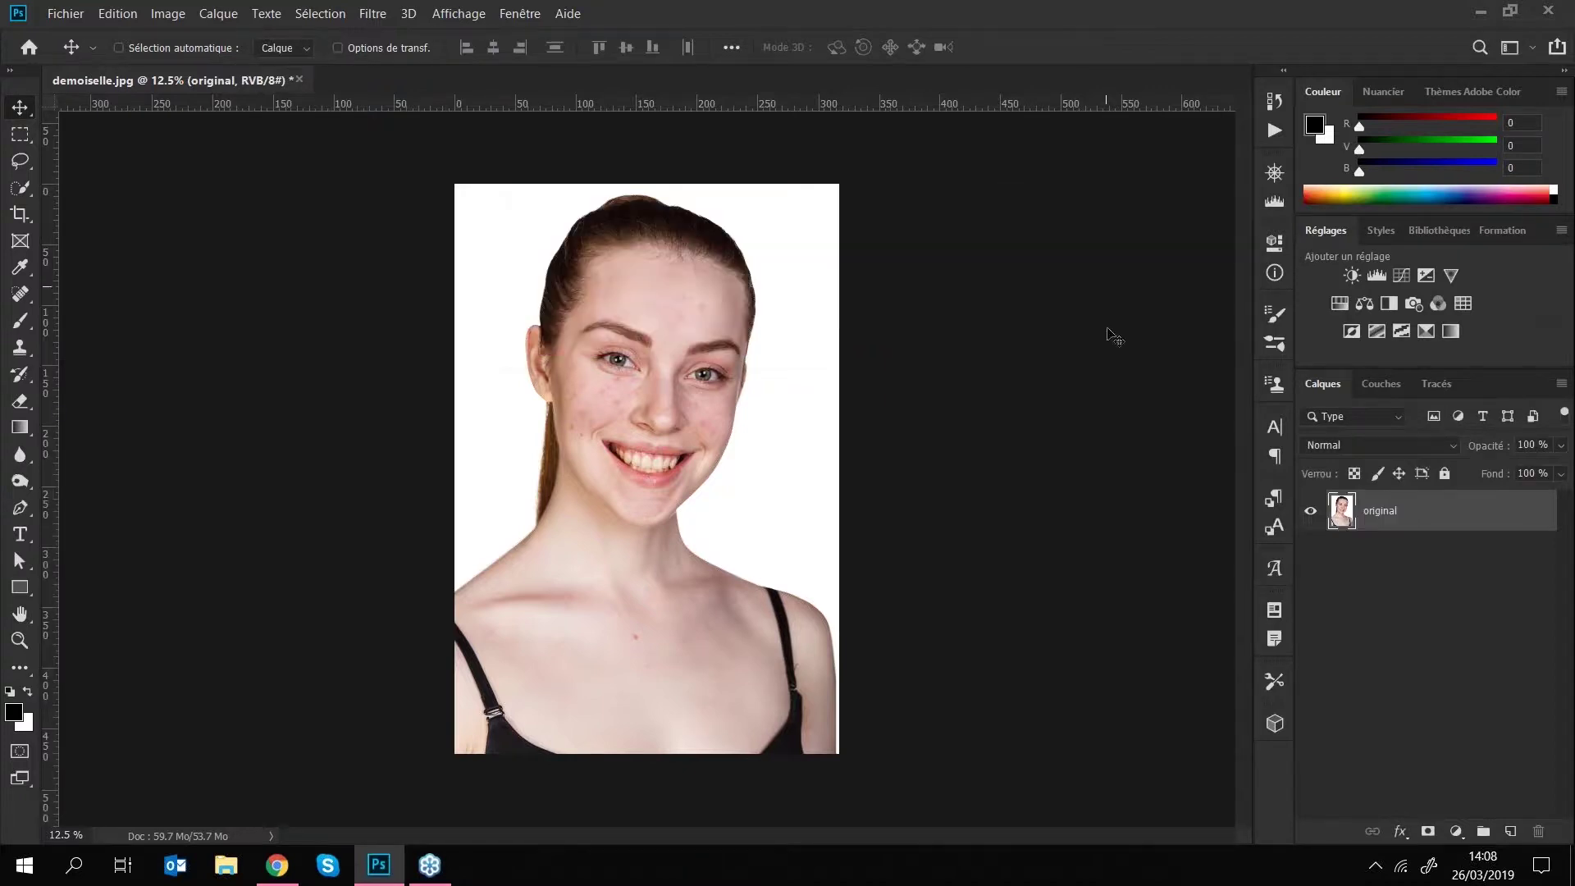
- Duplicate the original layer within the same document and name the copy retouche
right_click(1425, 517)
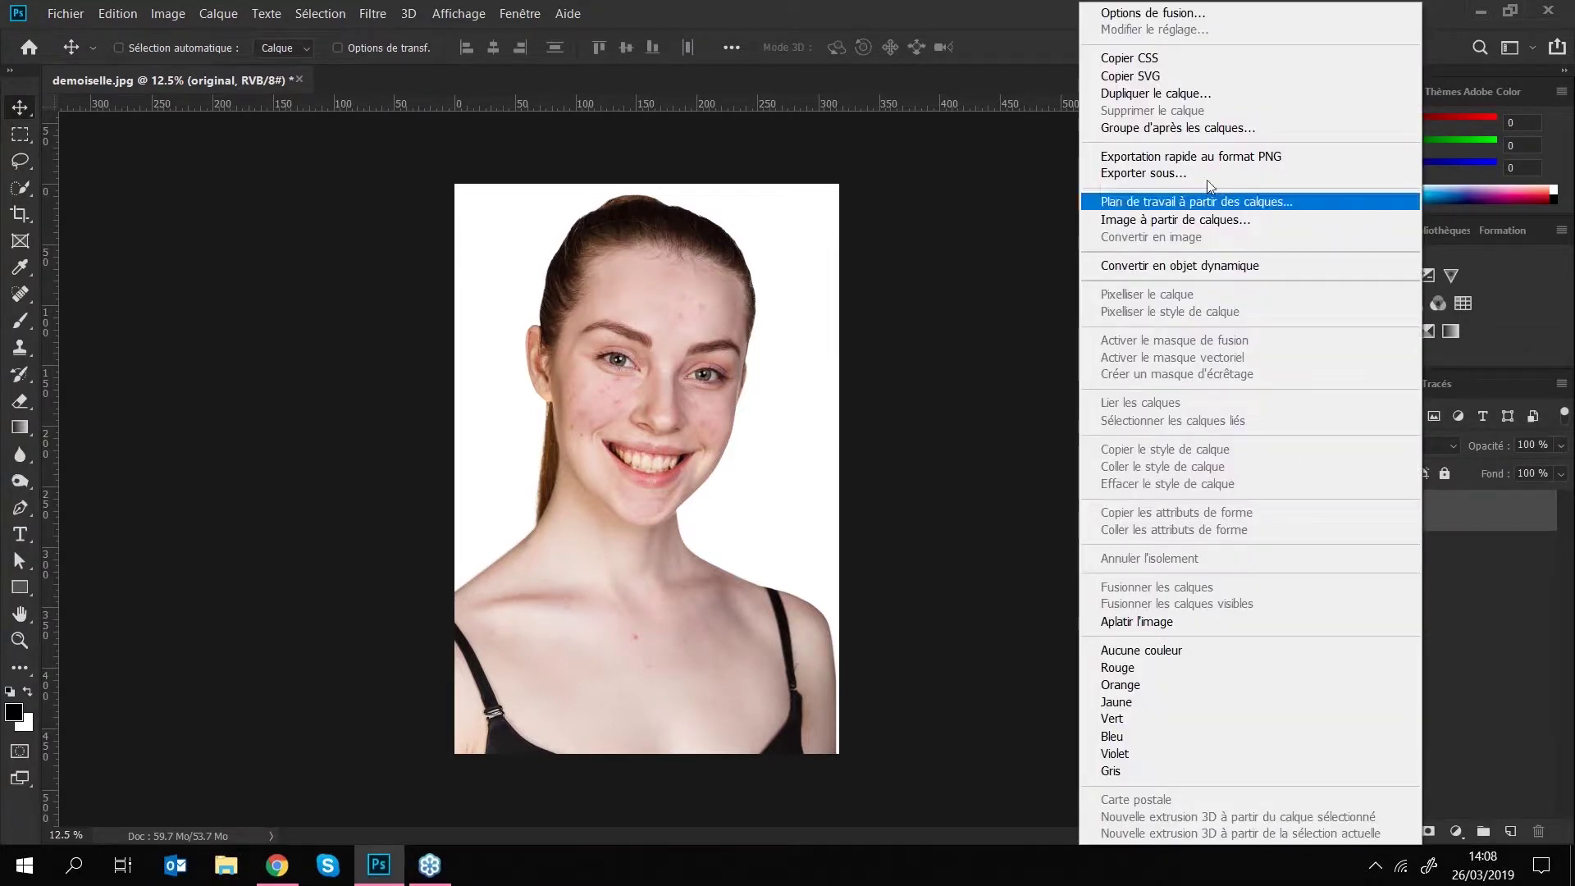
left_click(1176, 94)
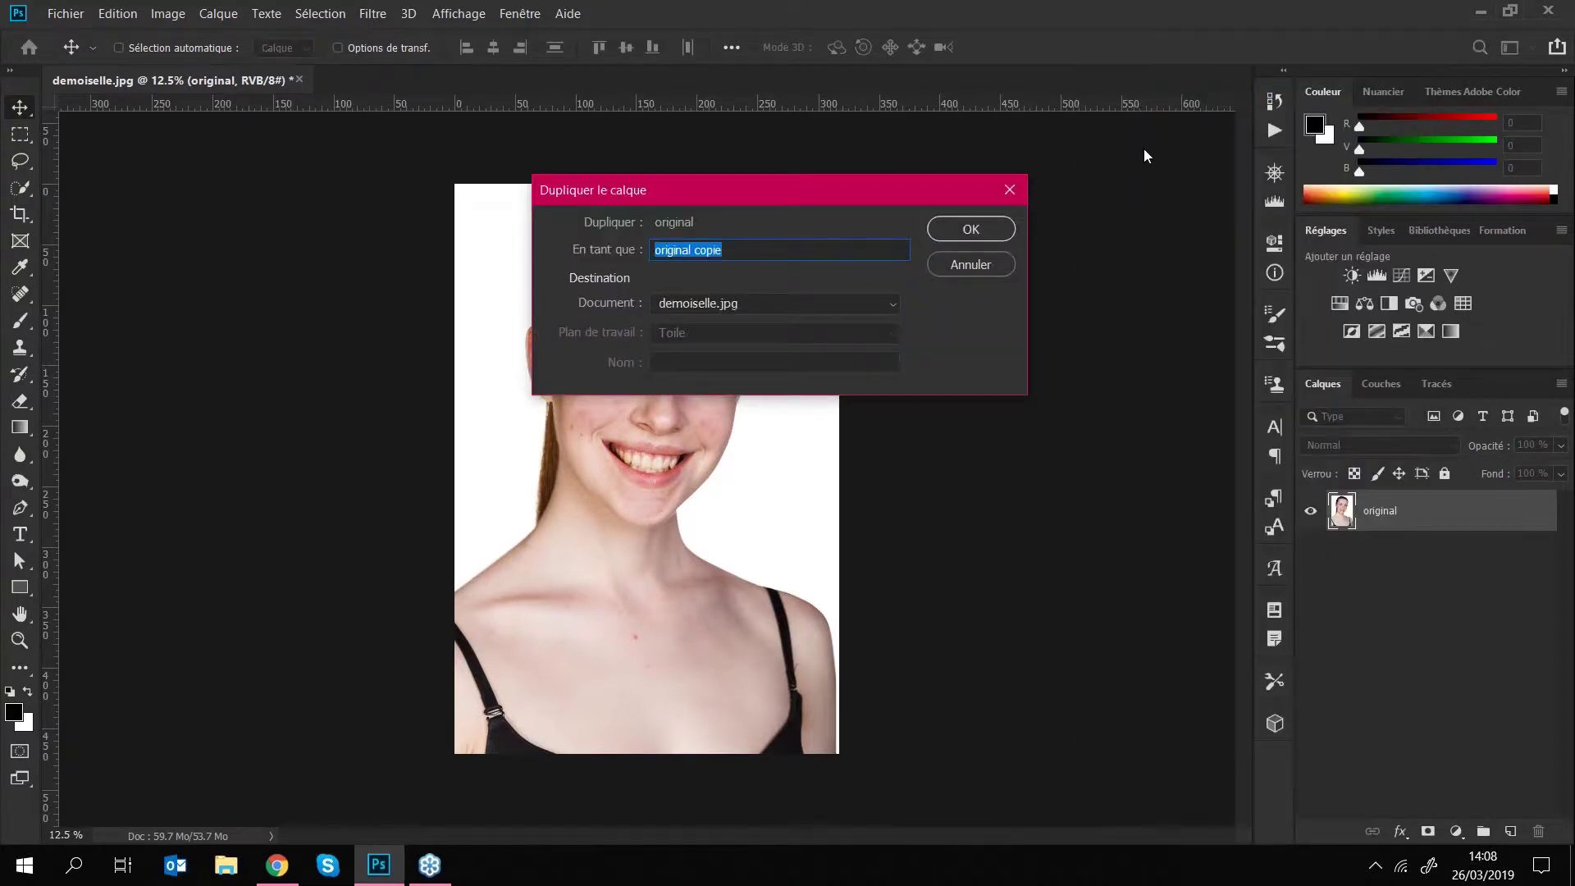
type("retouche")
key("Return")
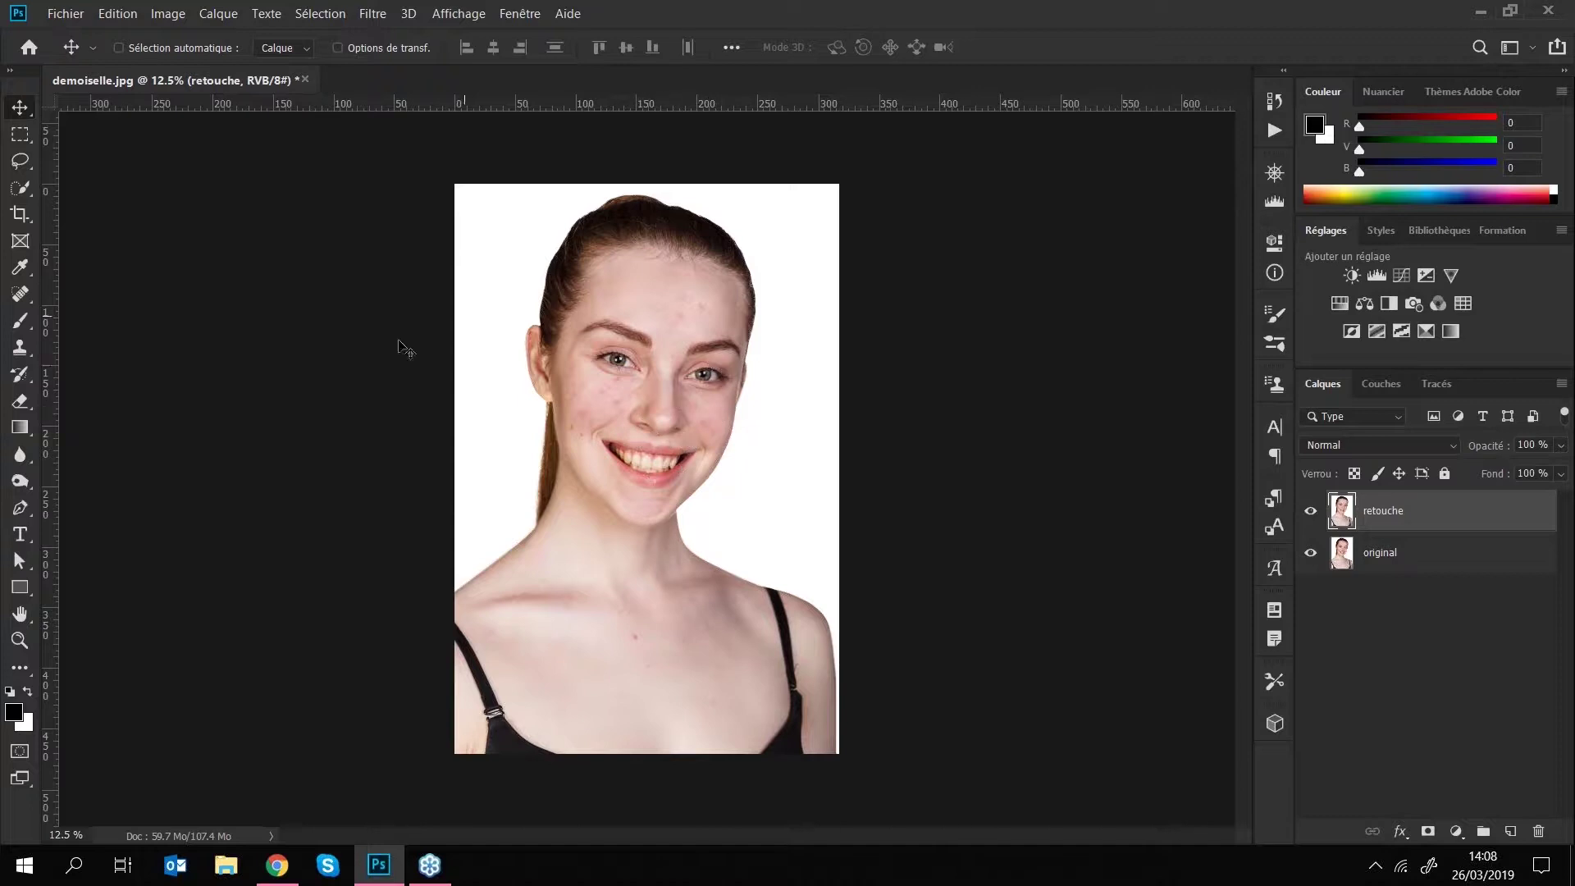
- Zoom in on the woman's face to 25% and back out to 12.5% to inspect the portrait
left_click(19, 640)
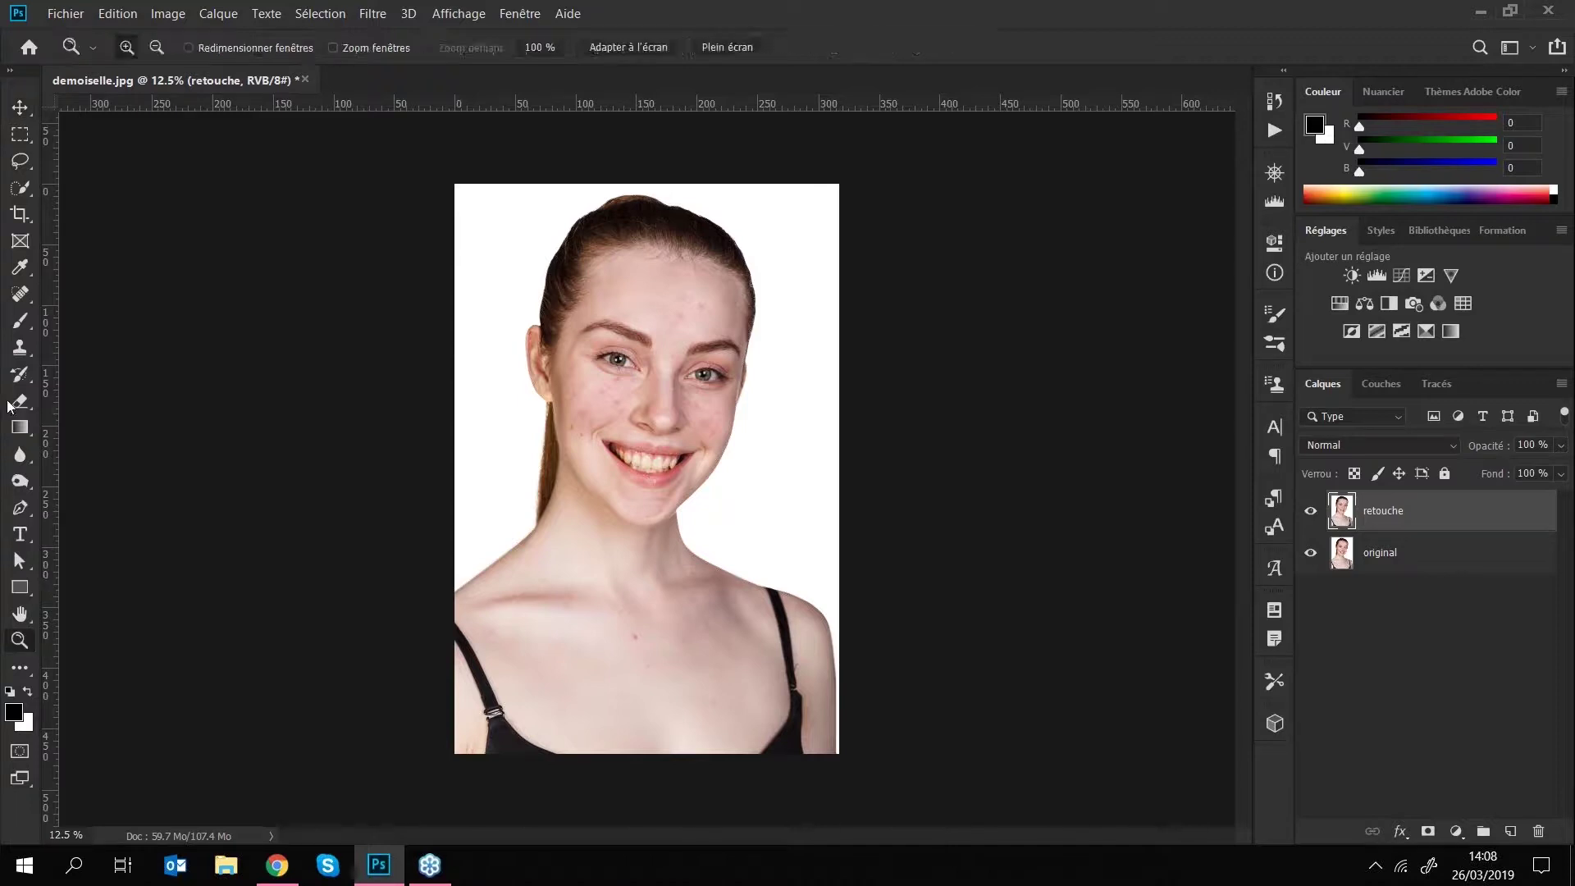
left_click(125, 51)
left_click(615, 288)
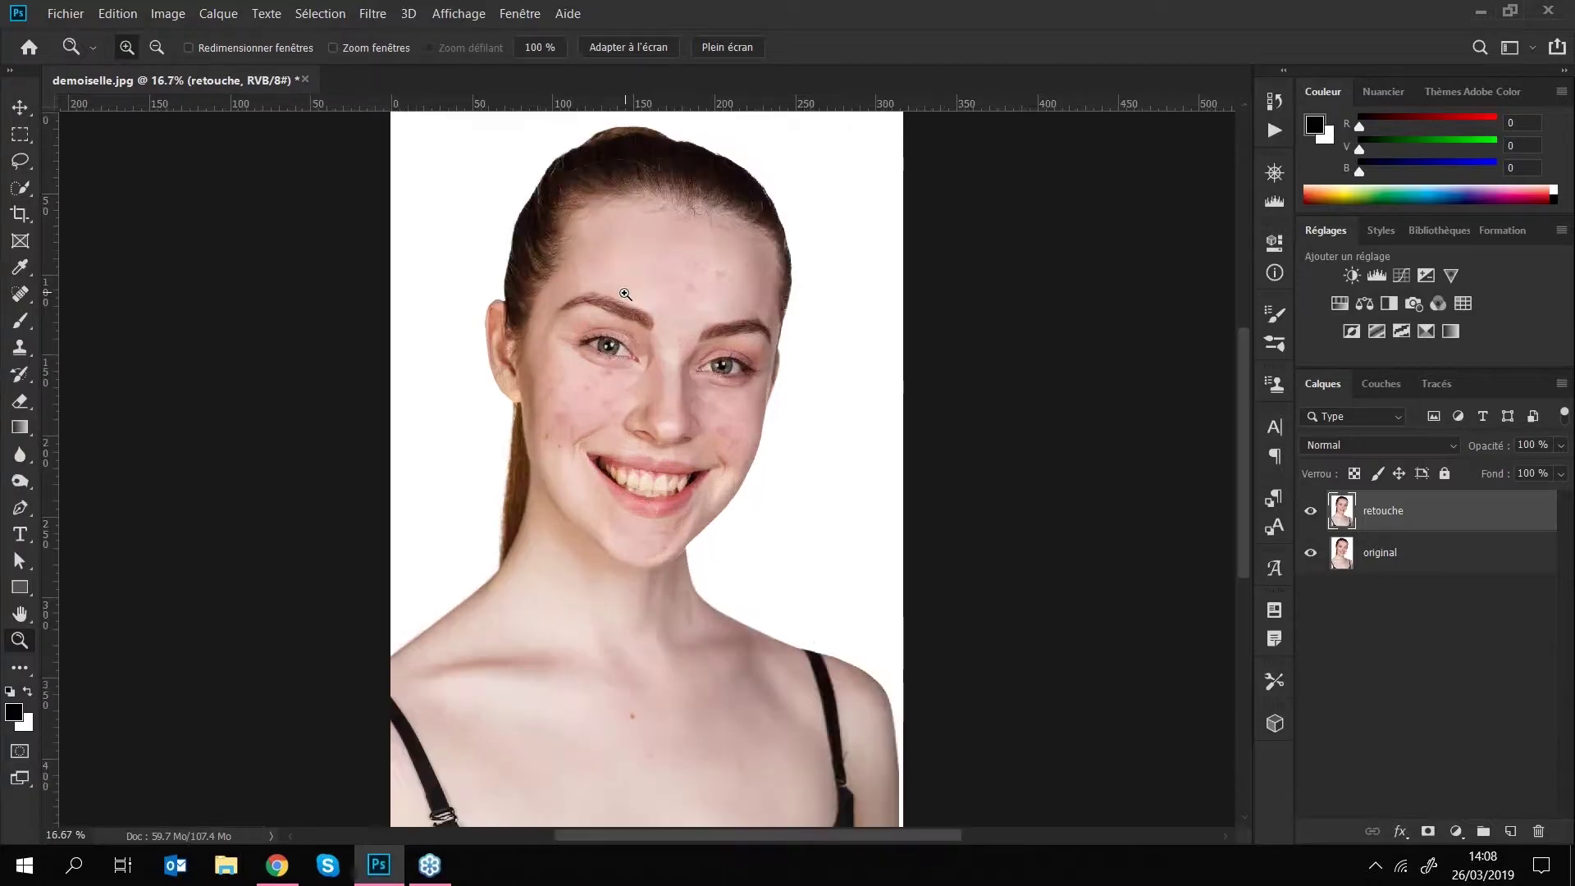
left_click(605, 243)
left_click(157, 47)
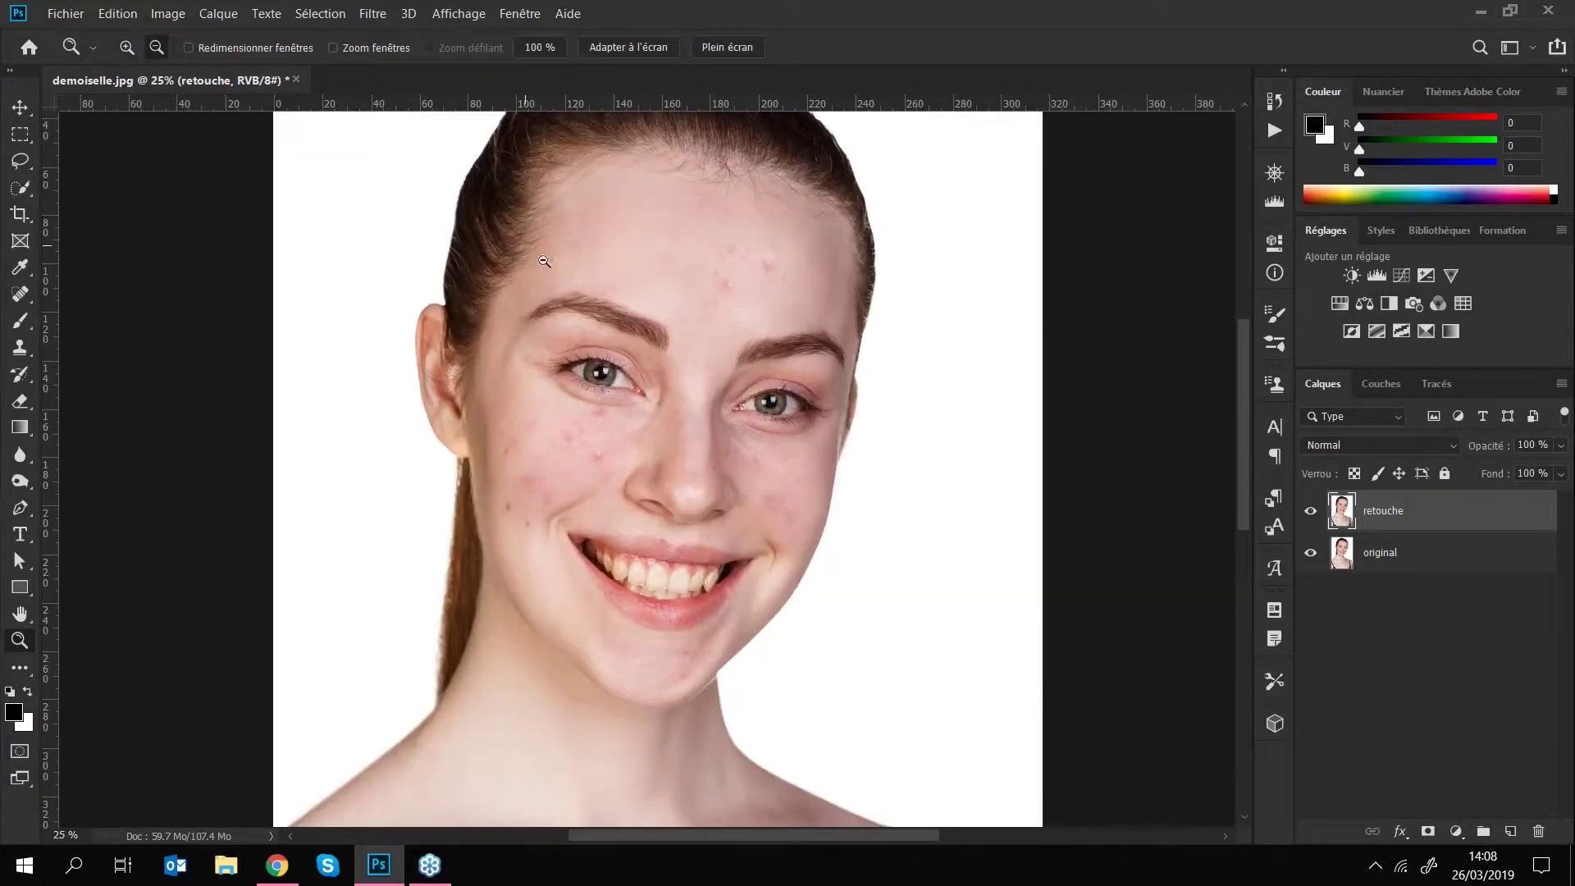
left_click(598, 301)
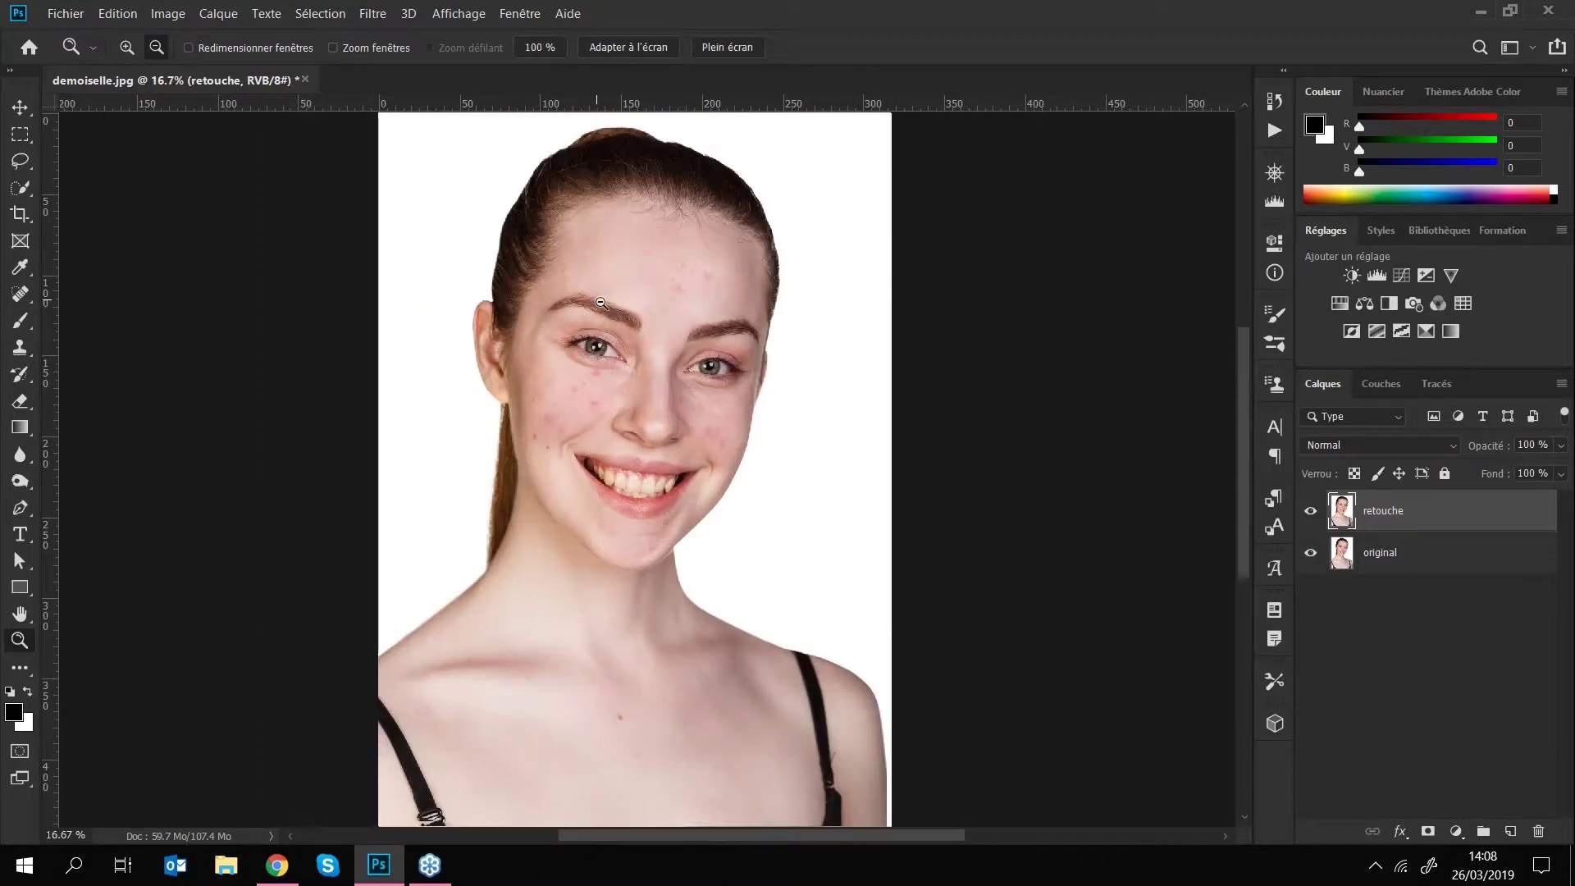
left_click(602, 317)
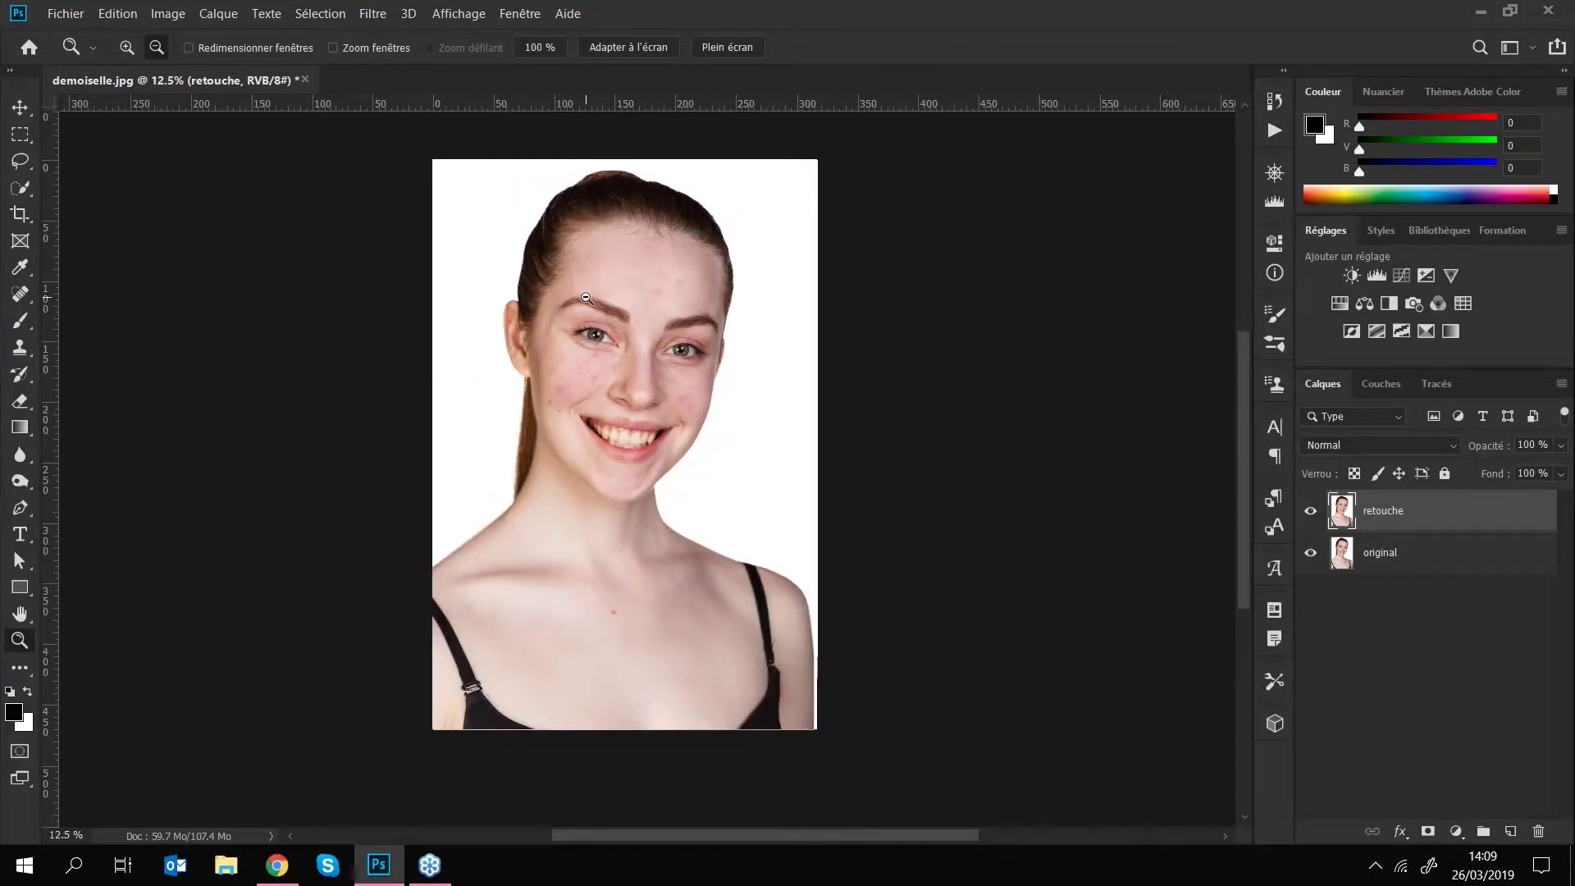
- Examine the skin blemishes on the woman's cheeks and forehead at 50% zoom
key("ctrl+plus")
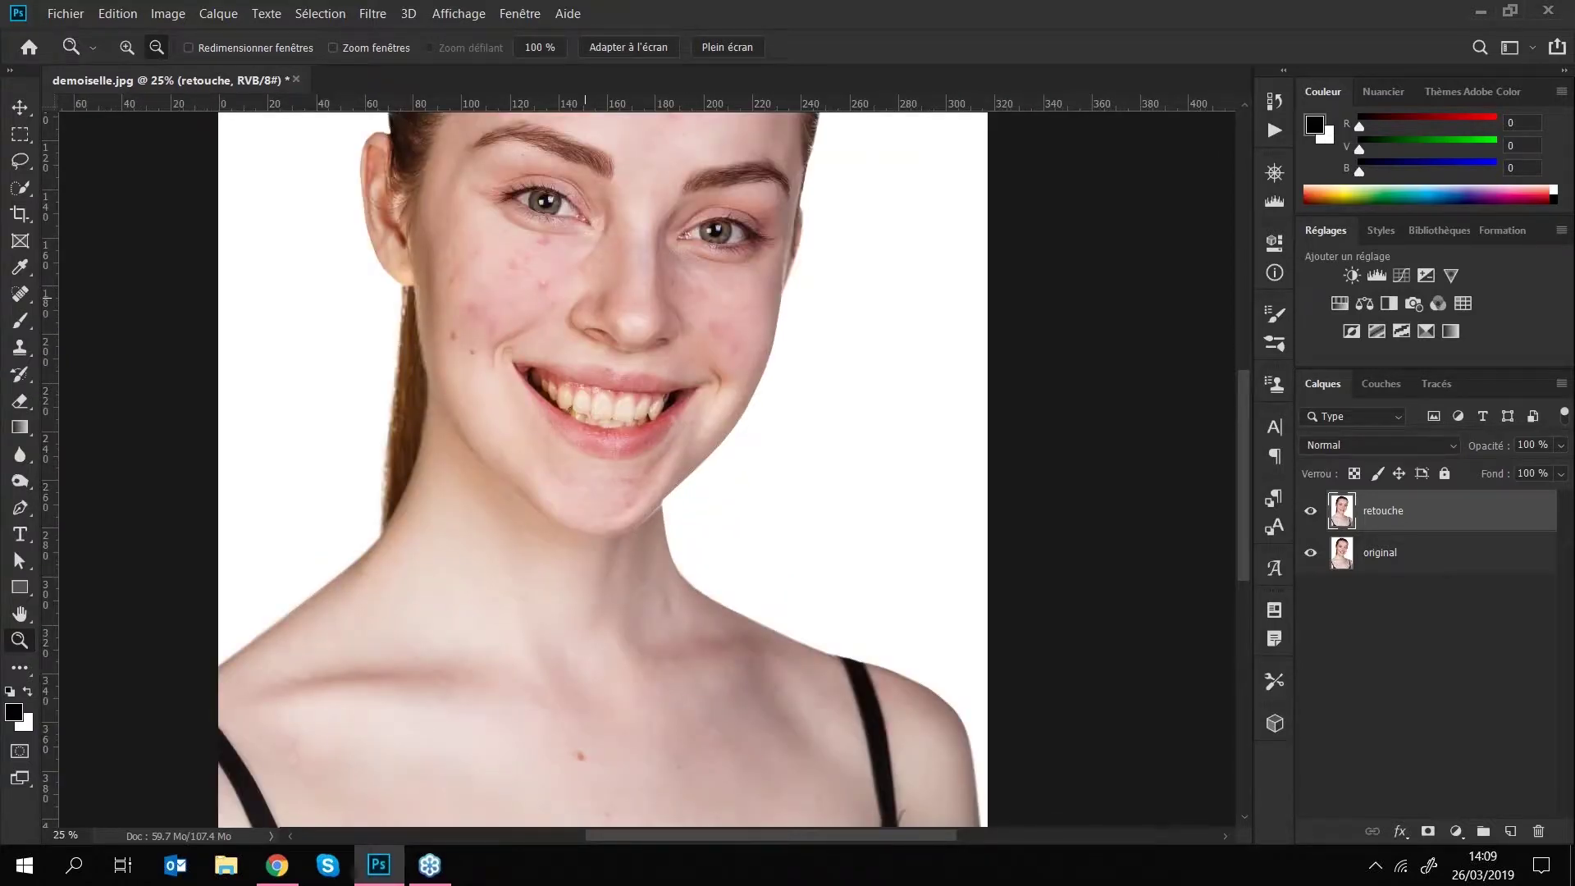
key("ctrl+minus")
key("ctrl+minus")
key("ctrl+plus")
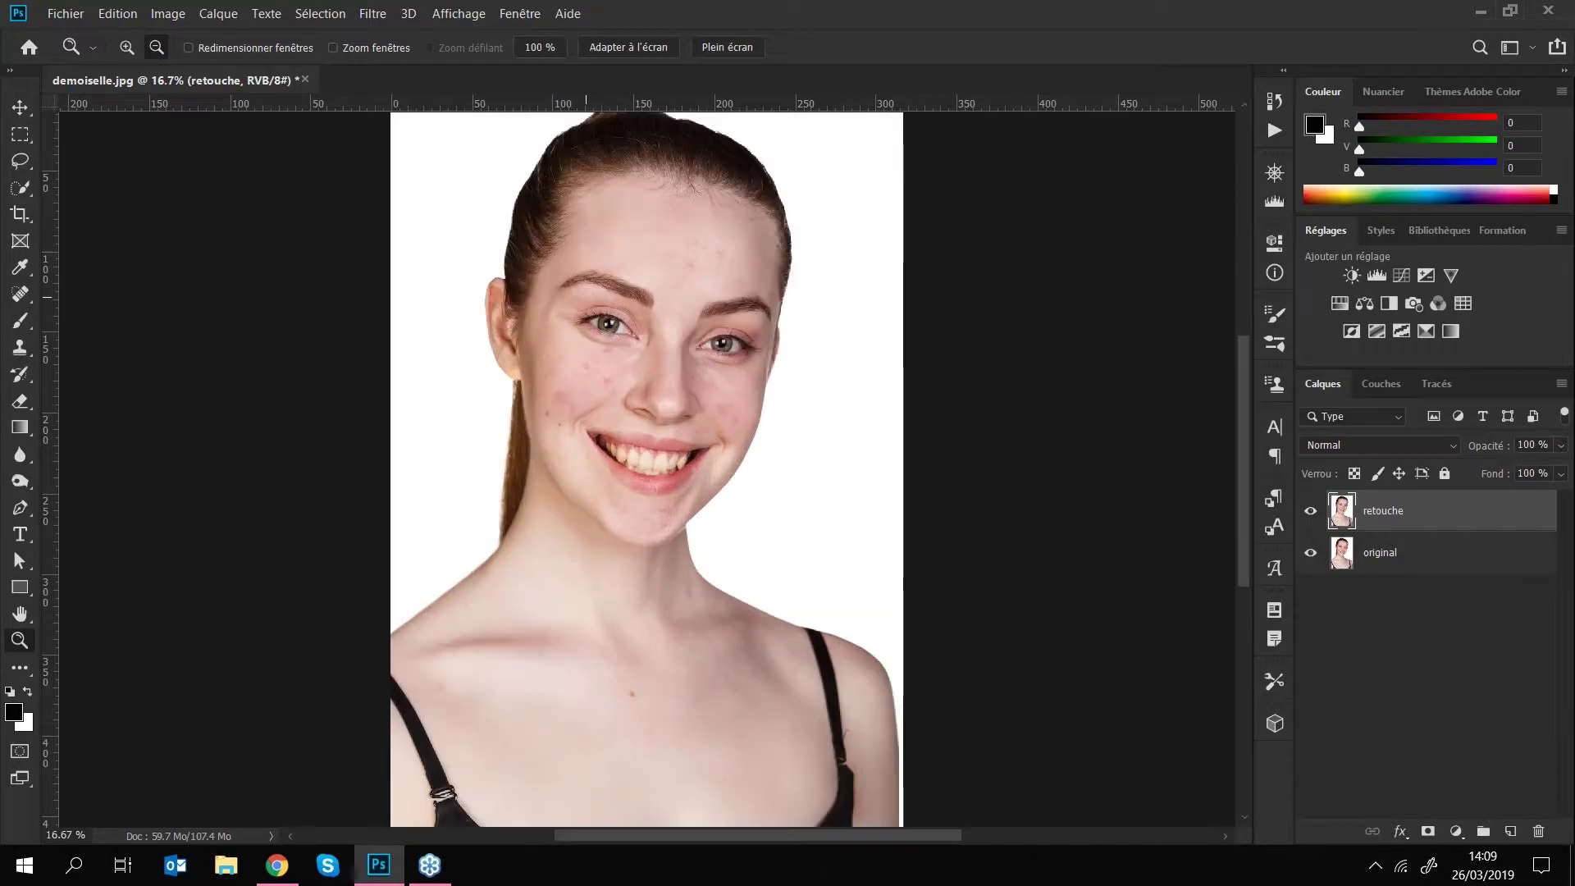
key("ctrl+plus")
key("ctrl+plus")
key("ctrl+plus")
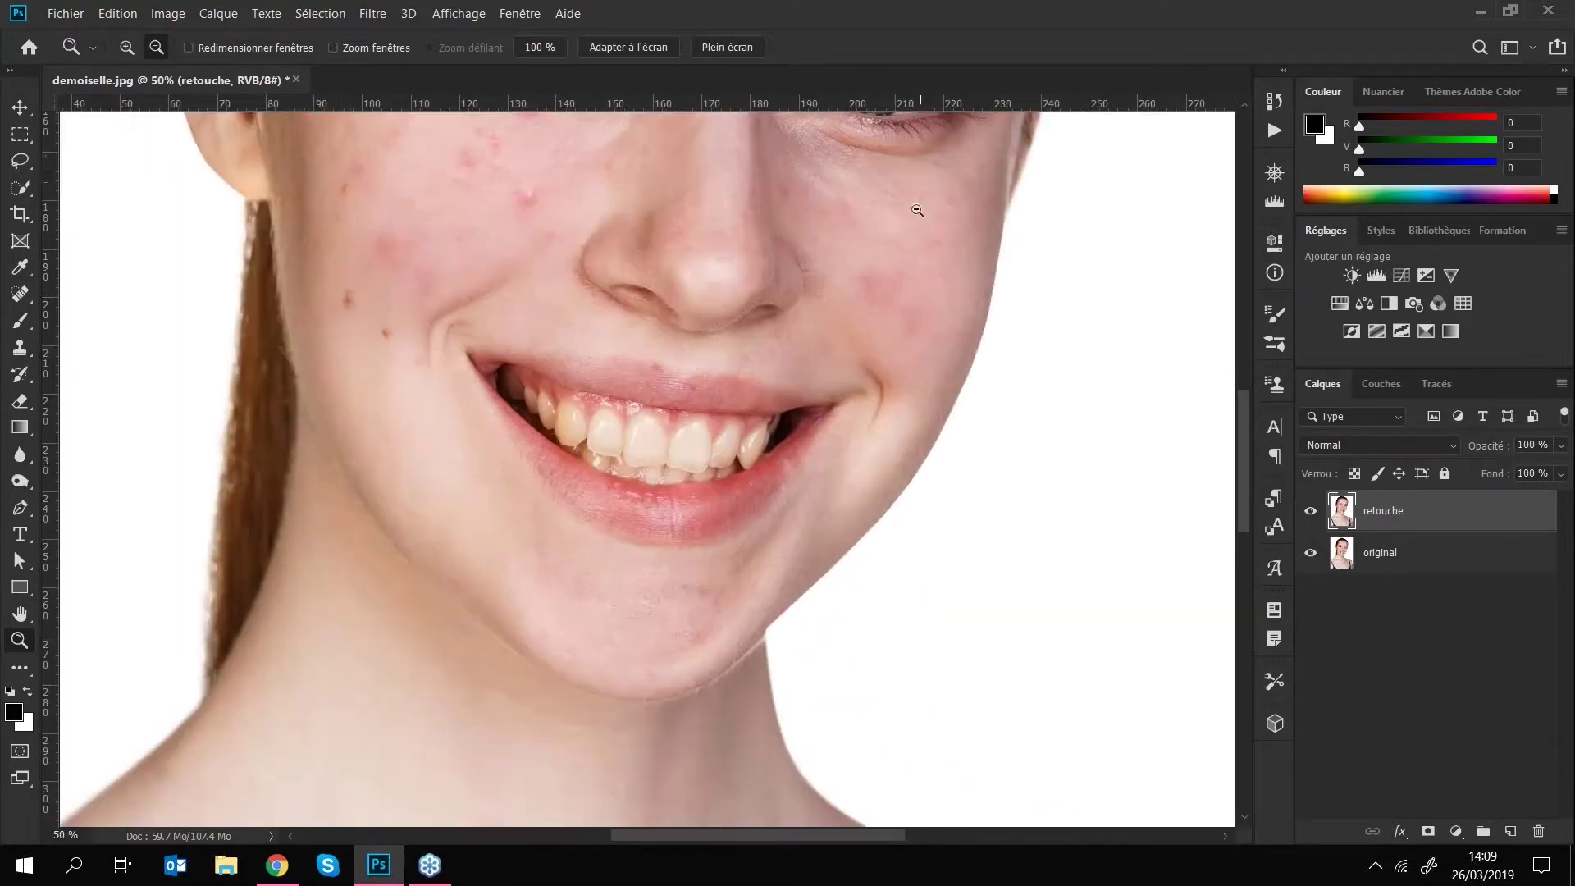
left_click_drag(791, 239, 796, 475)
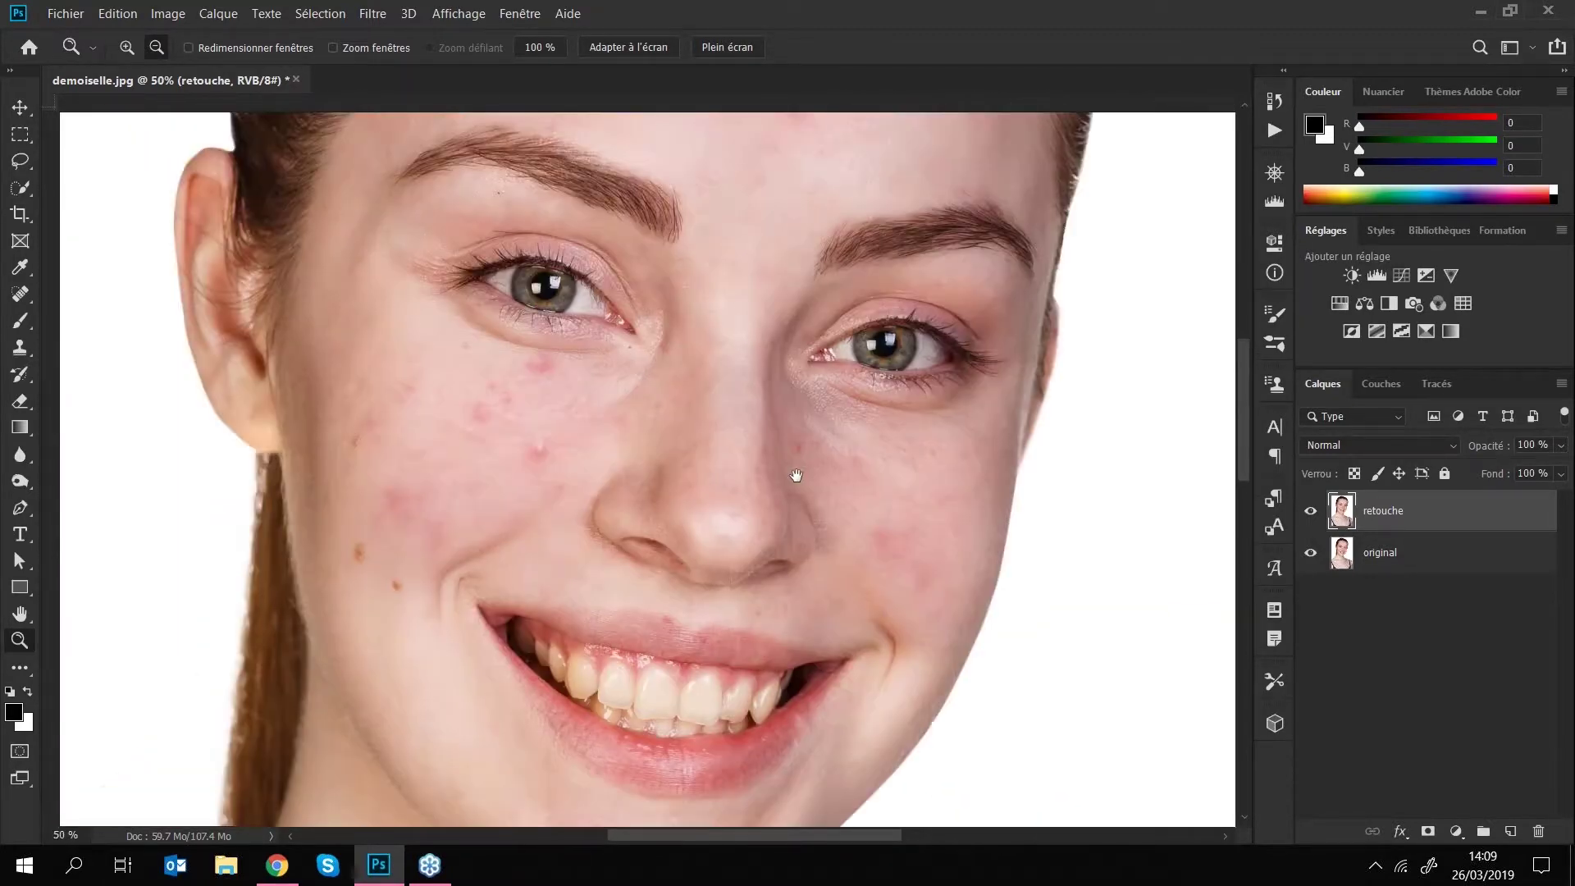
left_click_drag(751, 417, 721, 620)
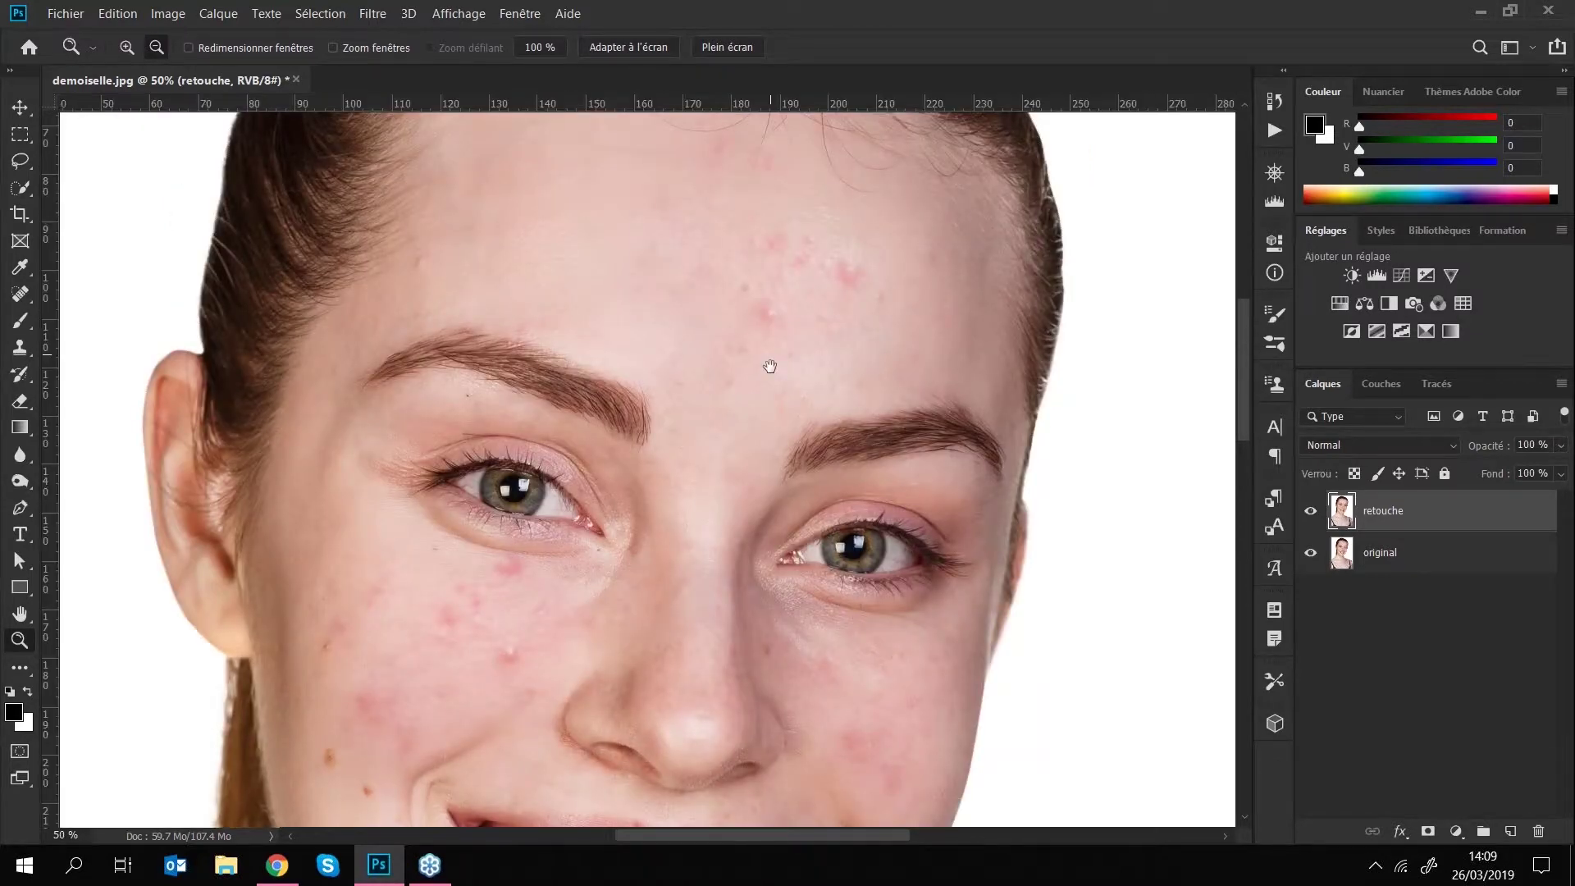
left_click_drag(770, 366, 766, 443)
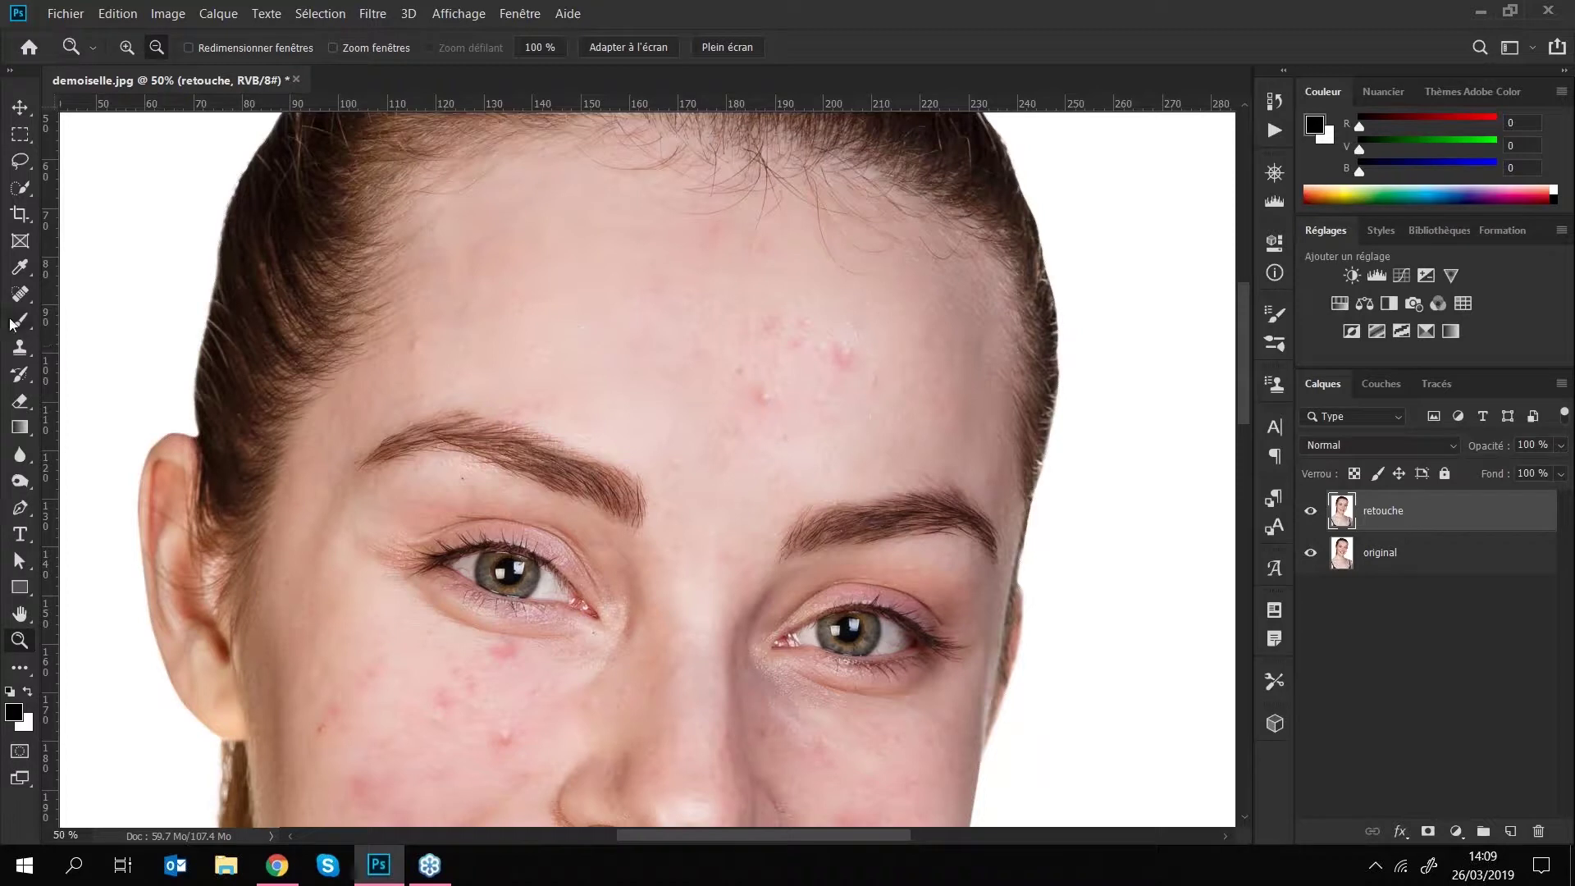
- Activate the Spot Healing Brush tool (Outil Correcteur localisé)
left_click(23, 294)
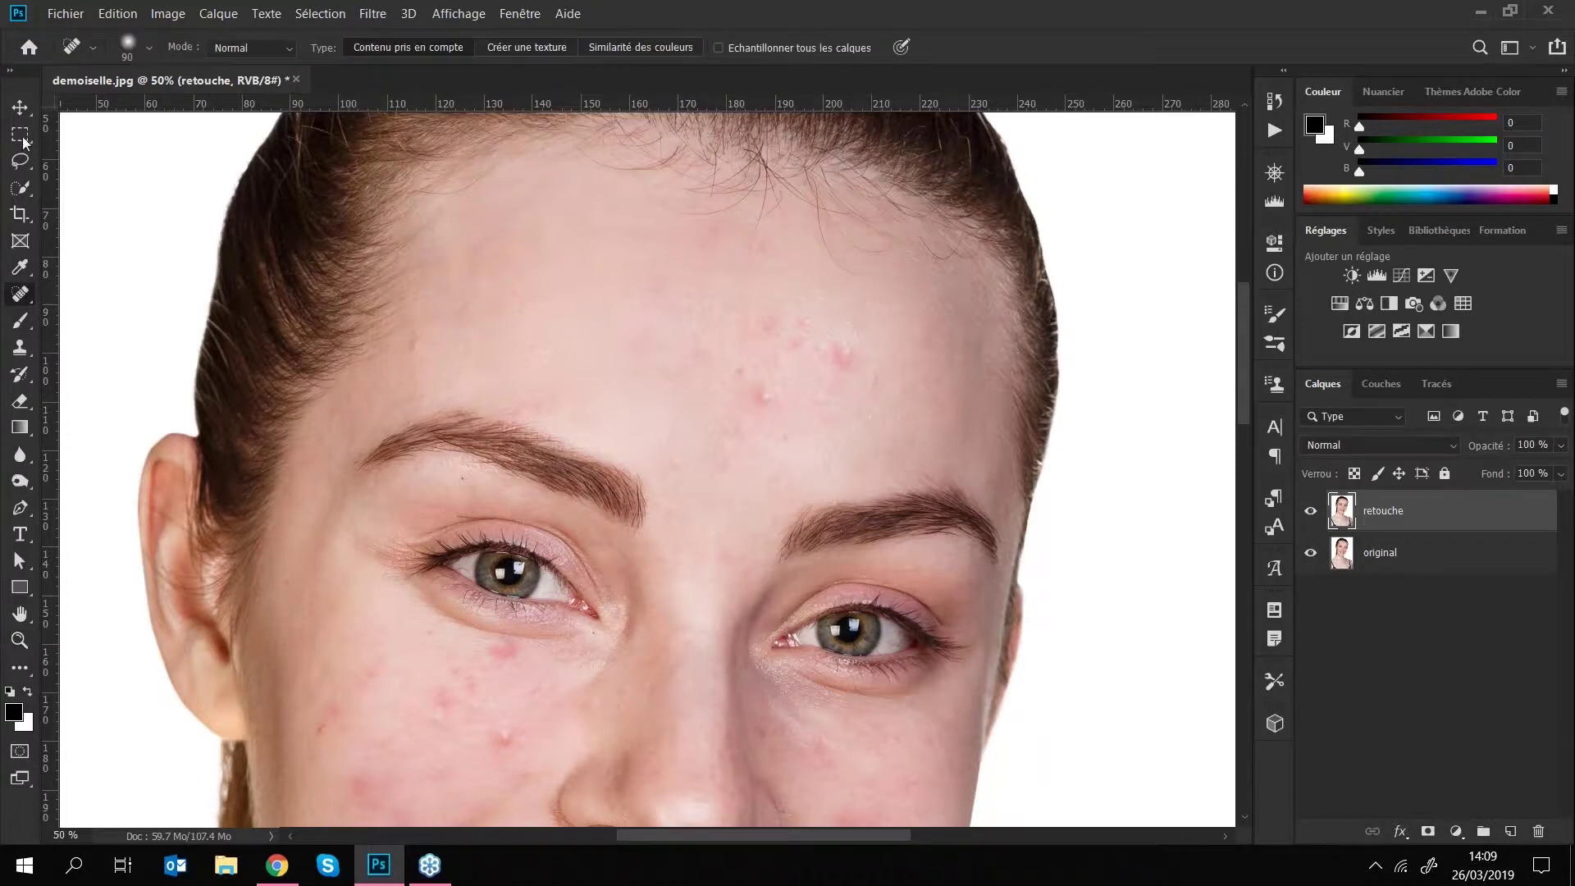
right_click(20, 296)
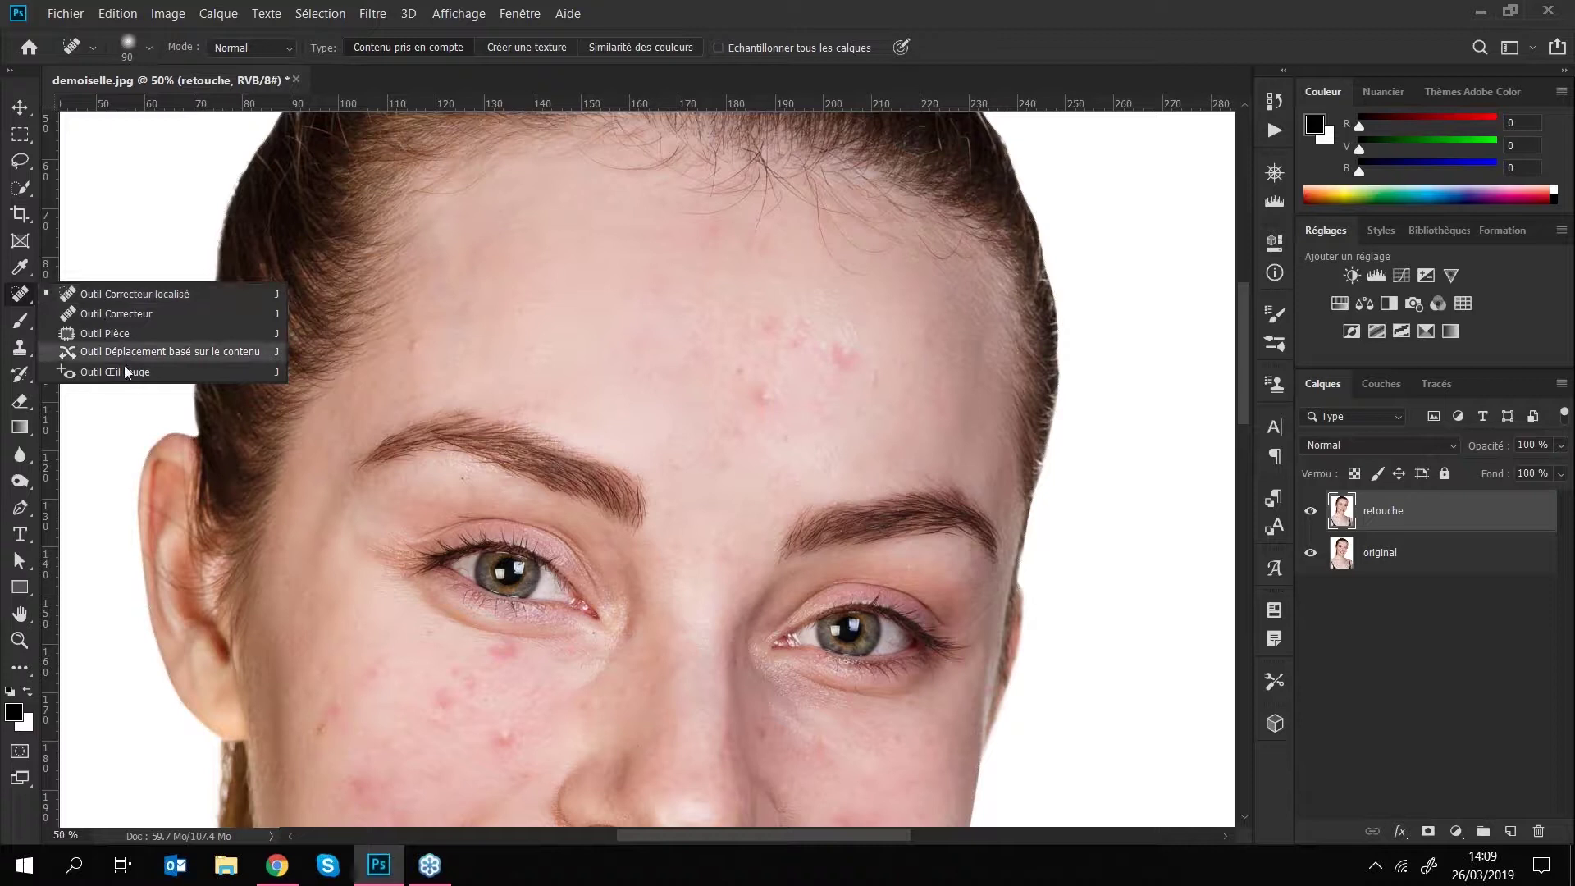
left_click(84, 296)
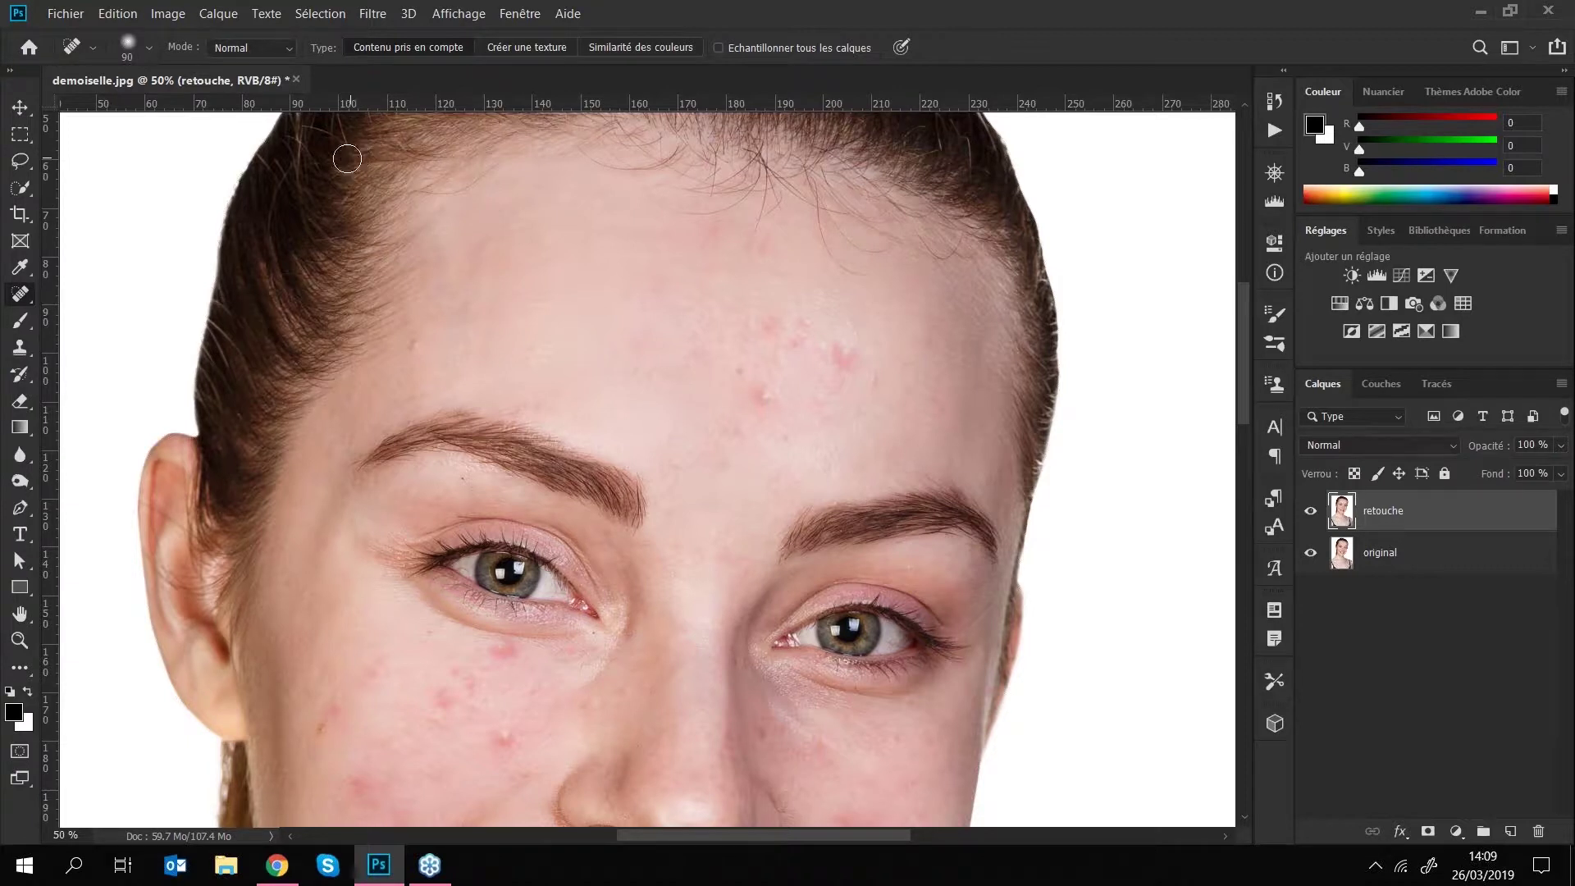
- Set the healing brush's size to 506 px and its hardness to 100%
left_click(149, 47)
left_click_drag(123, 109, 229, 120)
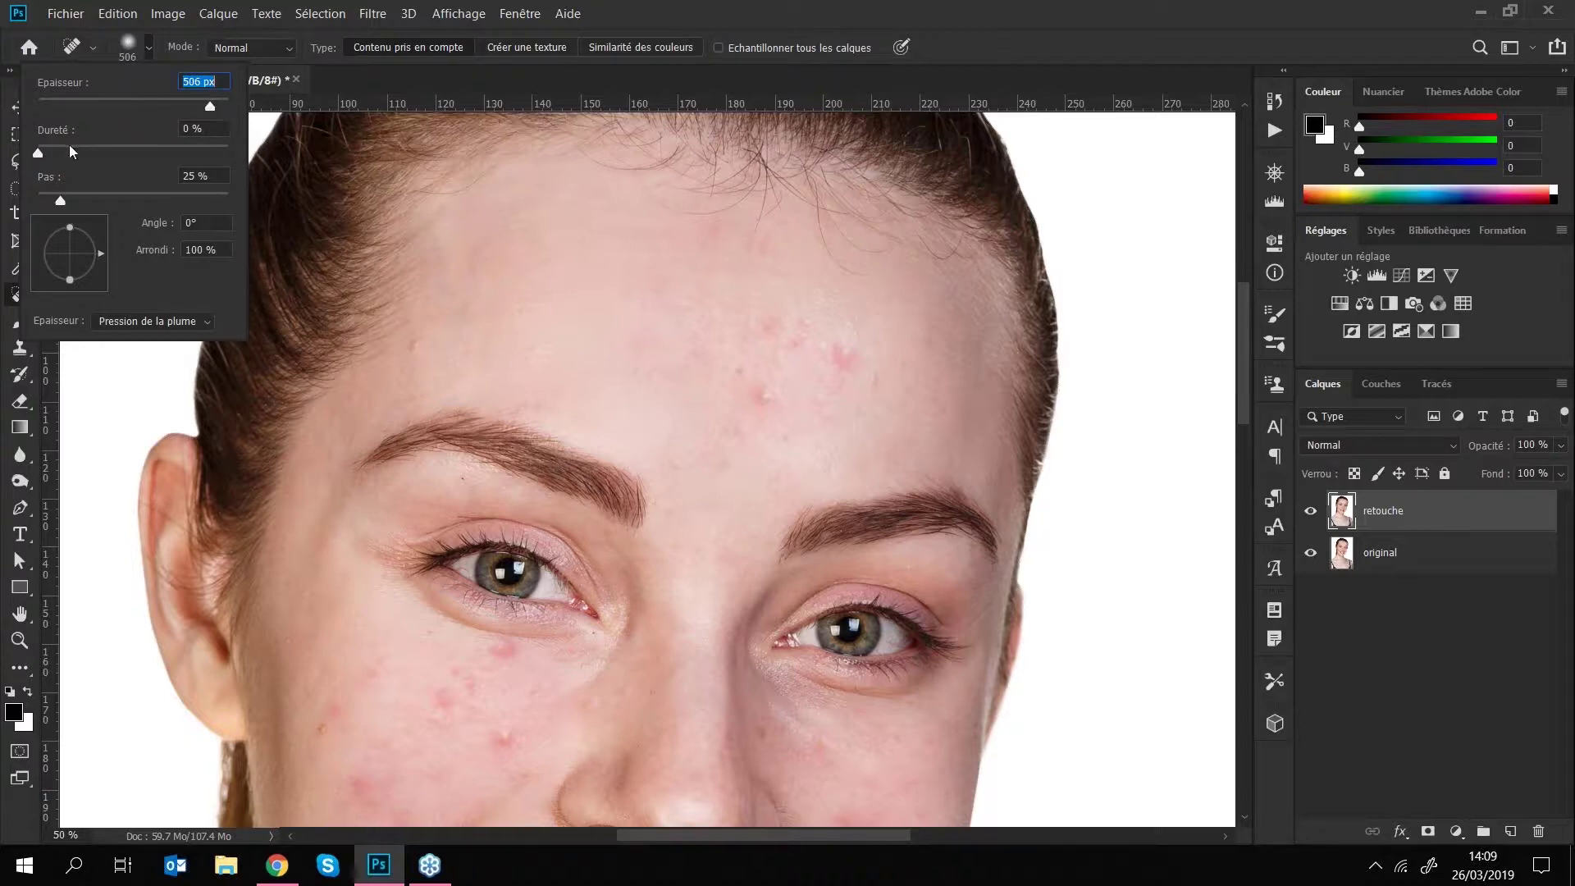
left_click_drag(41, 145, 91, 144)
left_click_drag(205, 146, 233, 149)
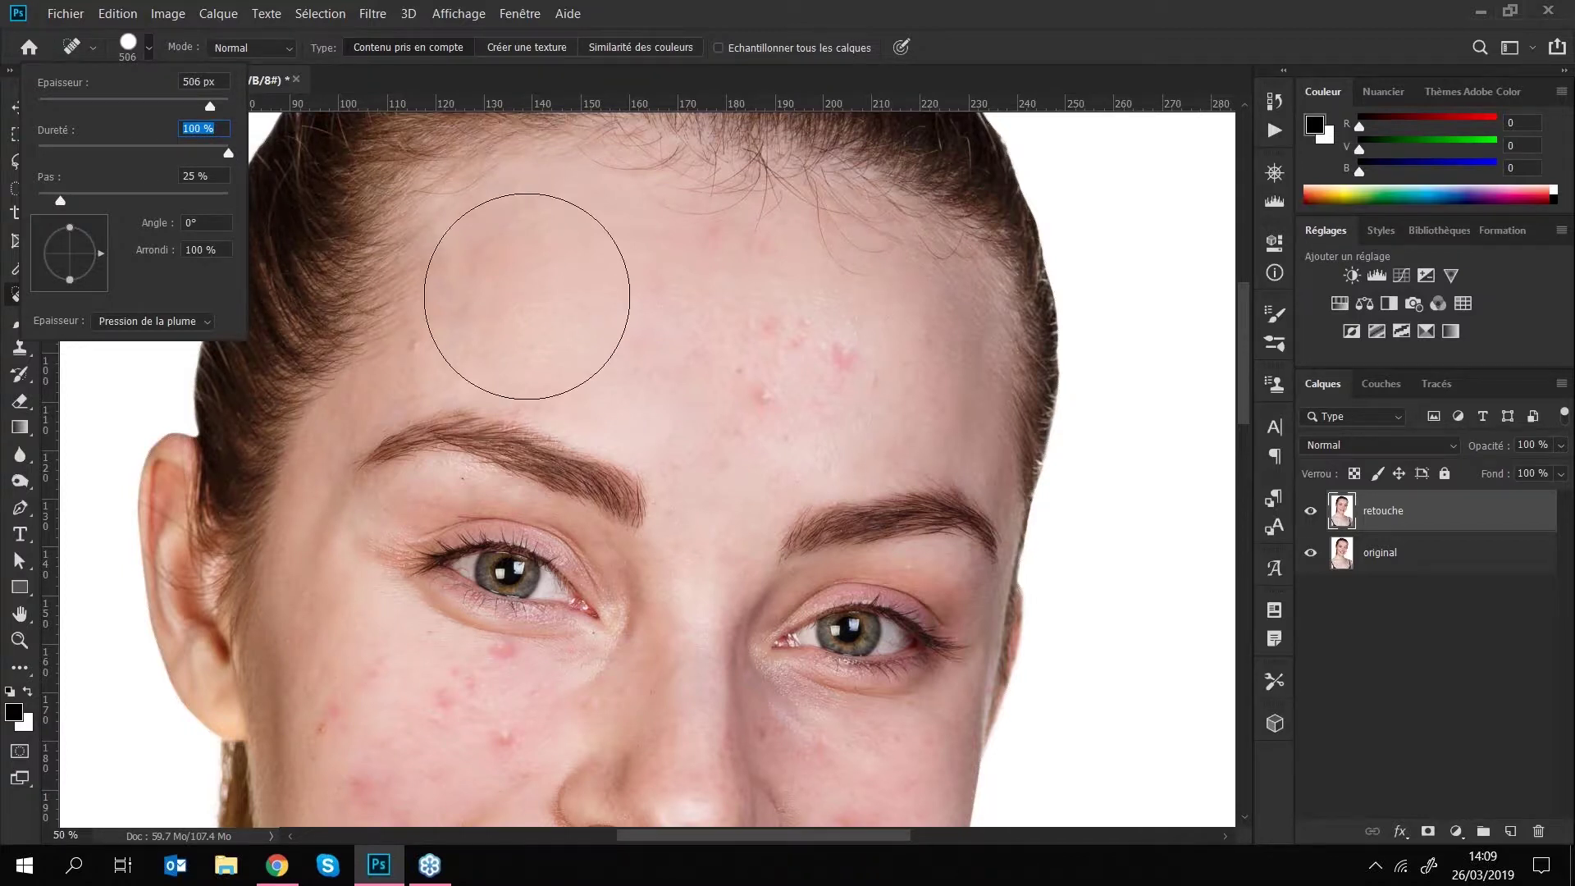
left_click(527, 297)
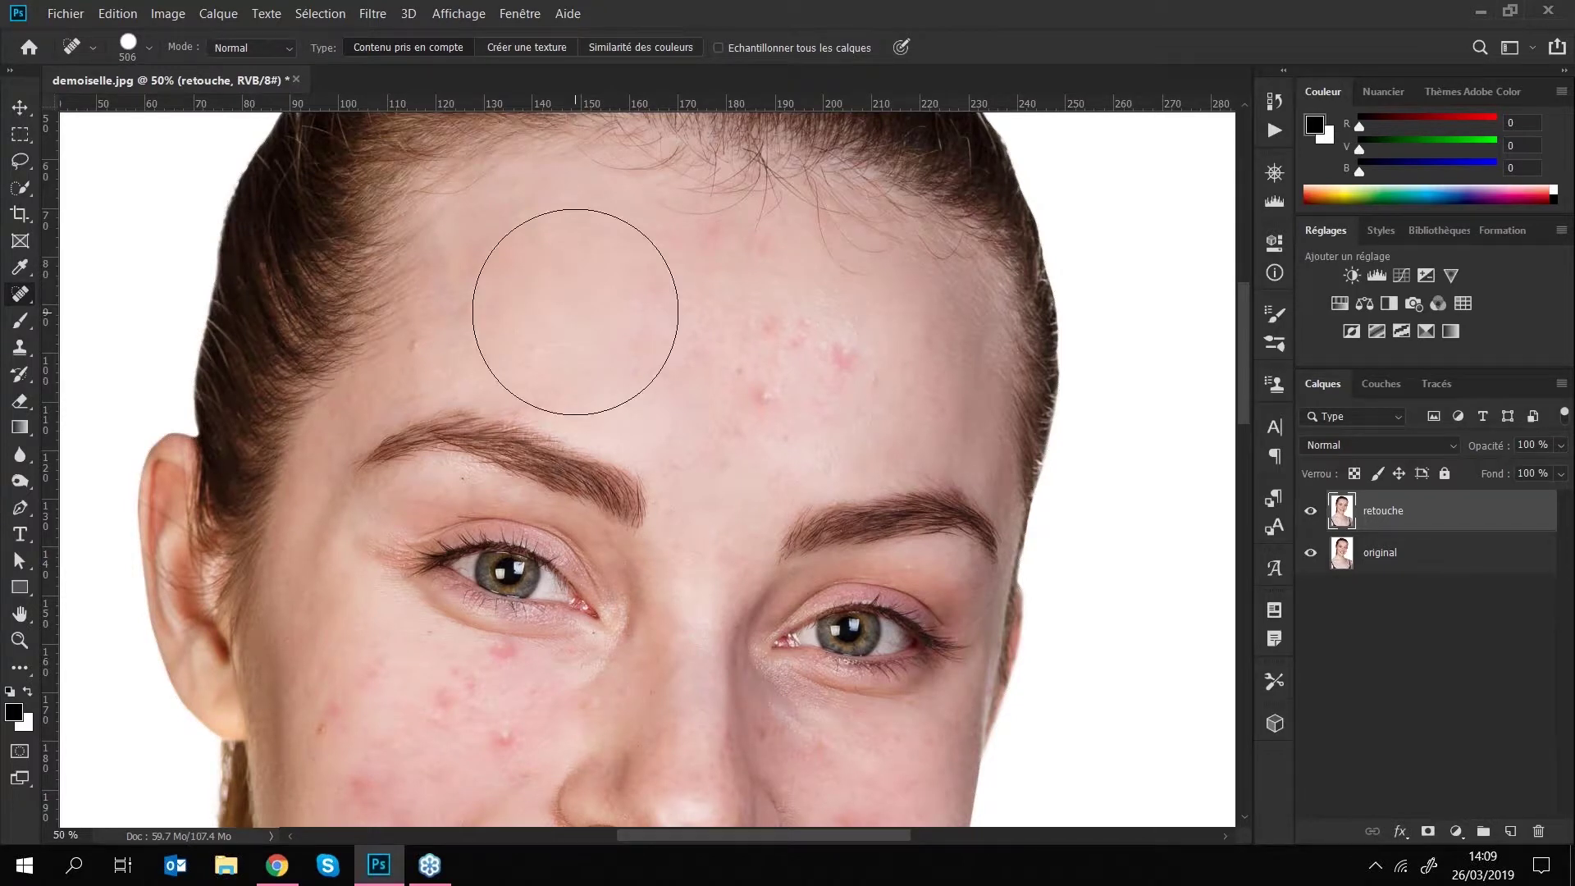
- Set the healing brush's hardness to 0% and reduce its size to 80 px
left_click(148, 47)
left_click_drag(229, 153, 25, 147)
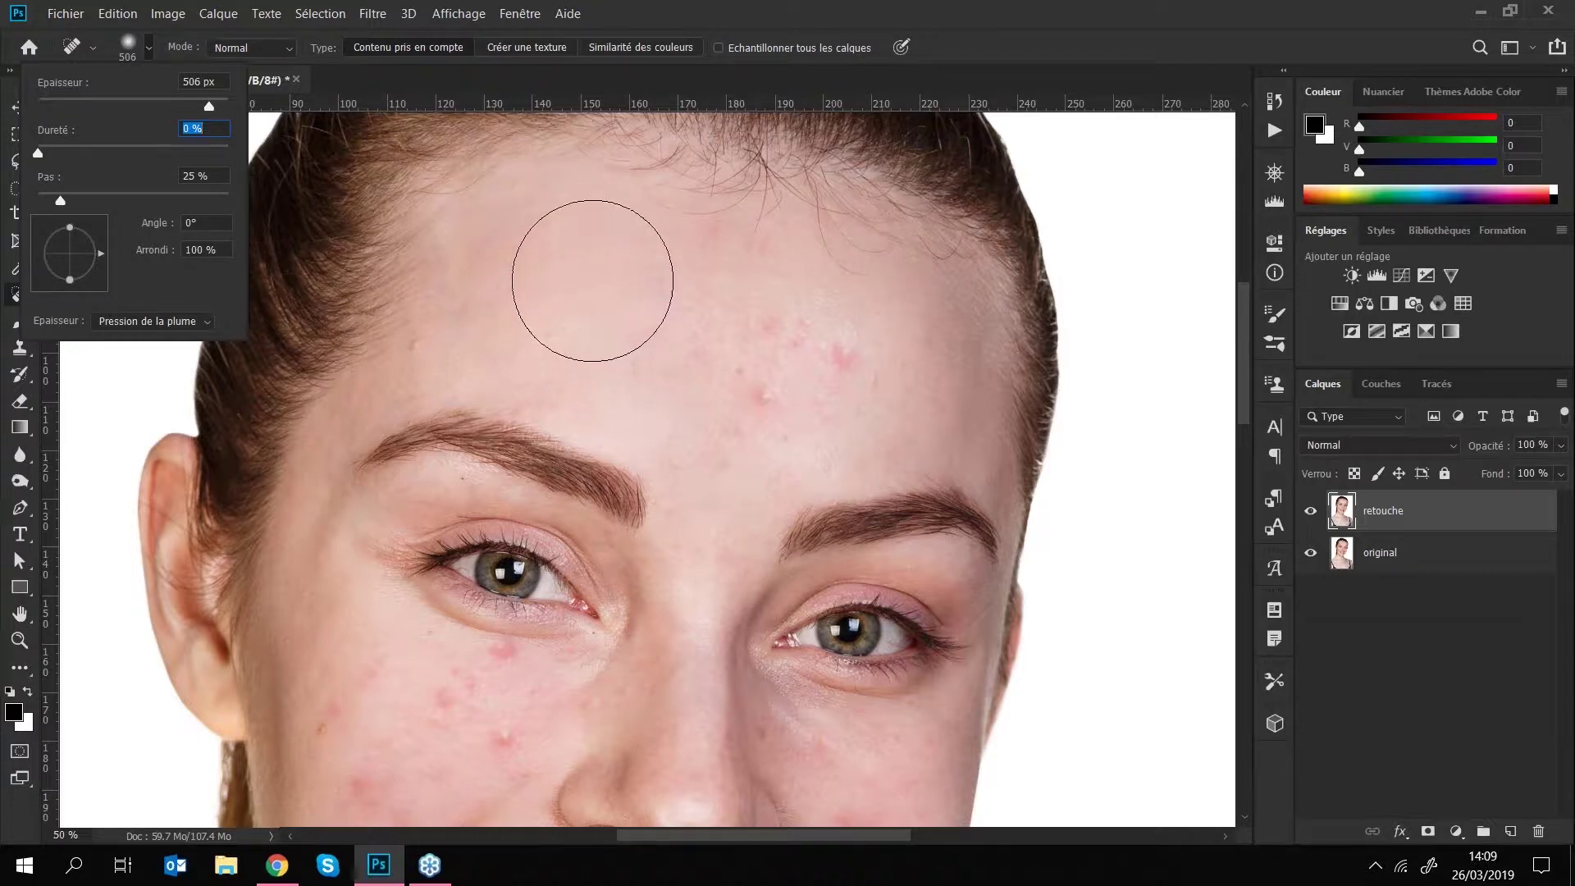
left_click(150, 104)
left_click_drag(118, 105, 90, 109)
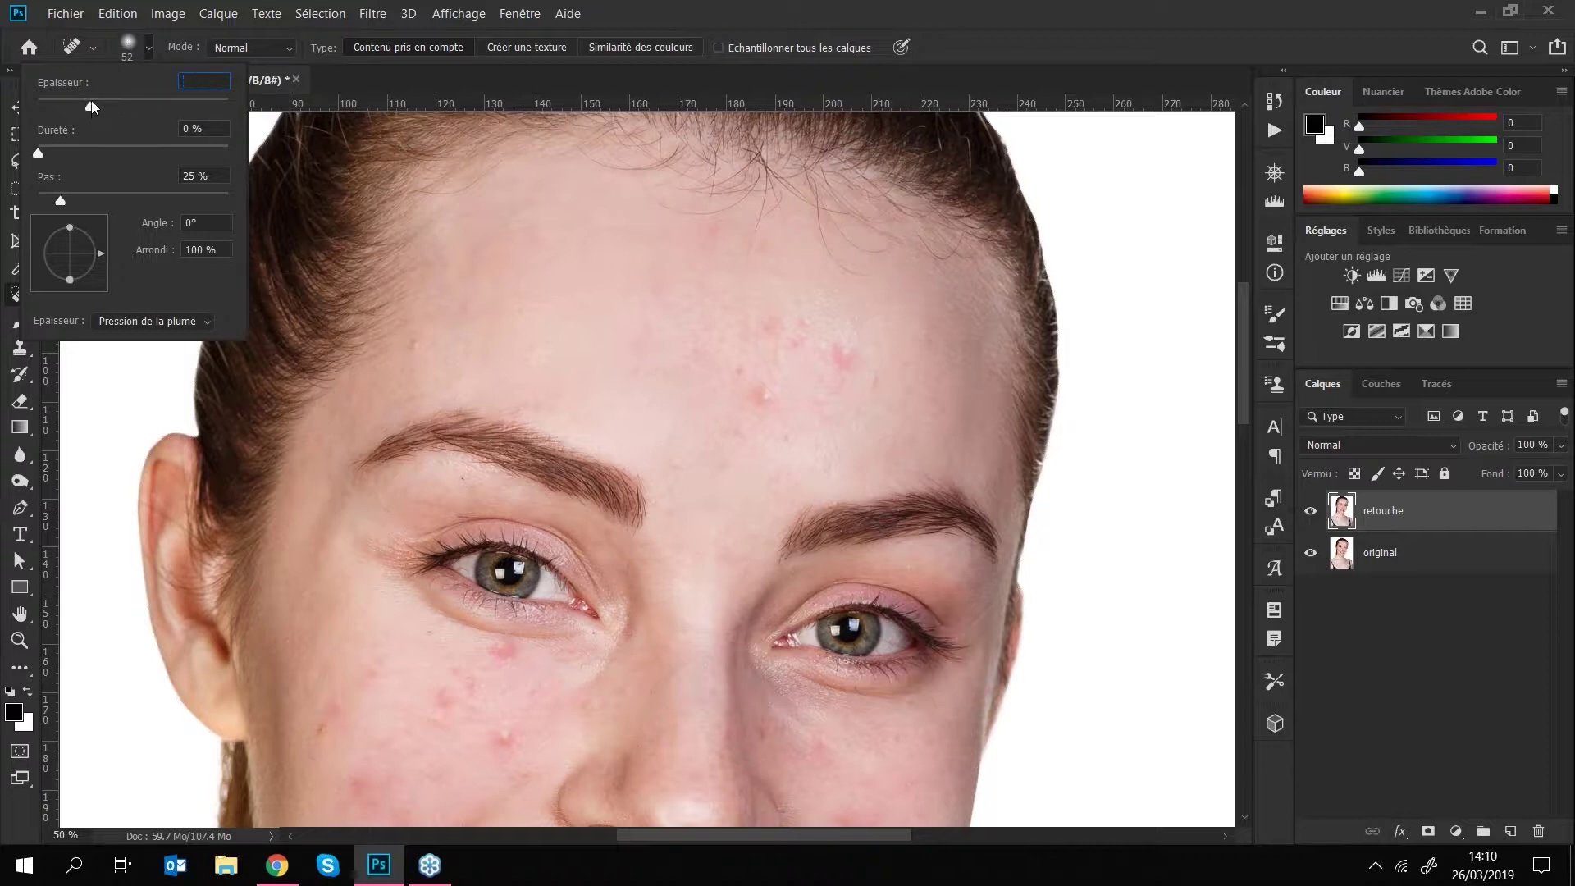
left_click(149, 52)
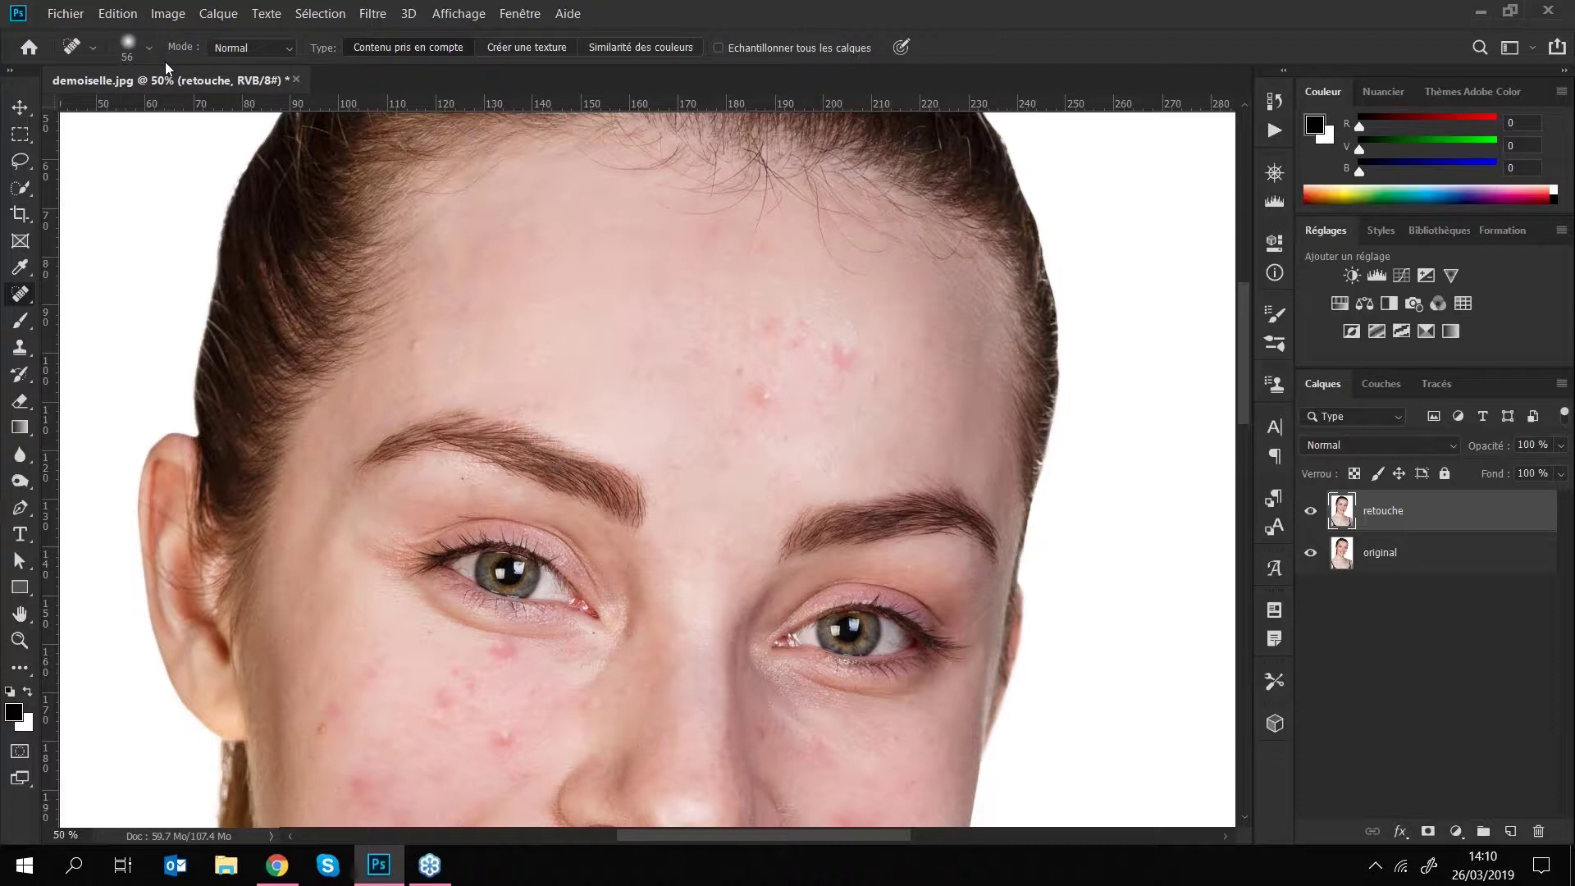
key("bracketleft")
key("bracketleft")
key("bracketleft")
key("bracketleft")
key("bracketleft")
key("bracketright")
key("bracketright")
key("bracketright")
key("bracketleft")
key("bracketleft")
key("bracketleft")
- Heal the pimples and small spots in the middle of the forehead with the Spot Healing Brush at 100% zoom
scroll(693, 285, "up", 1)
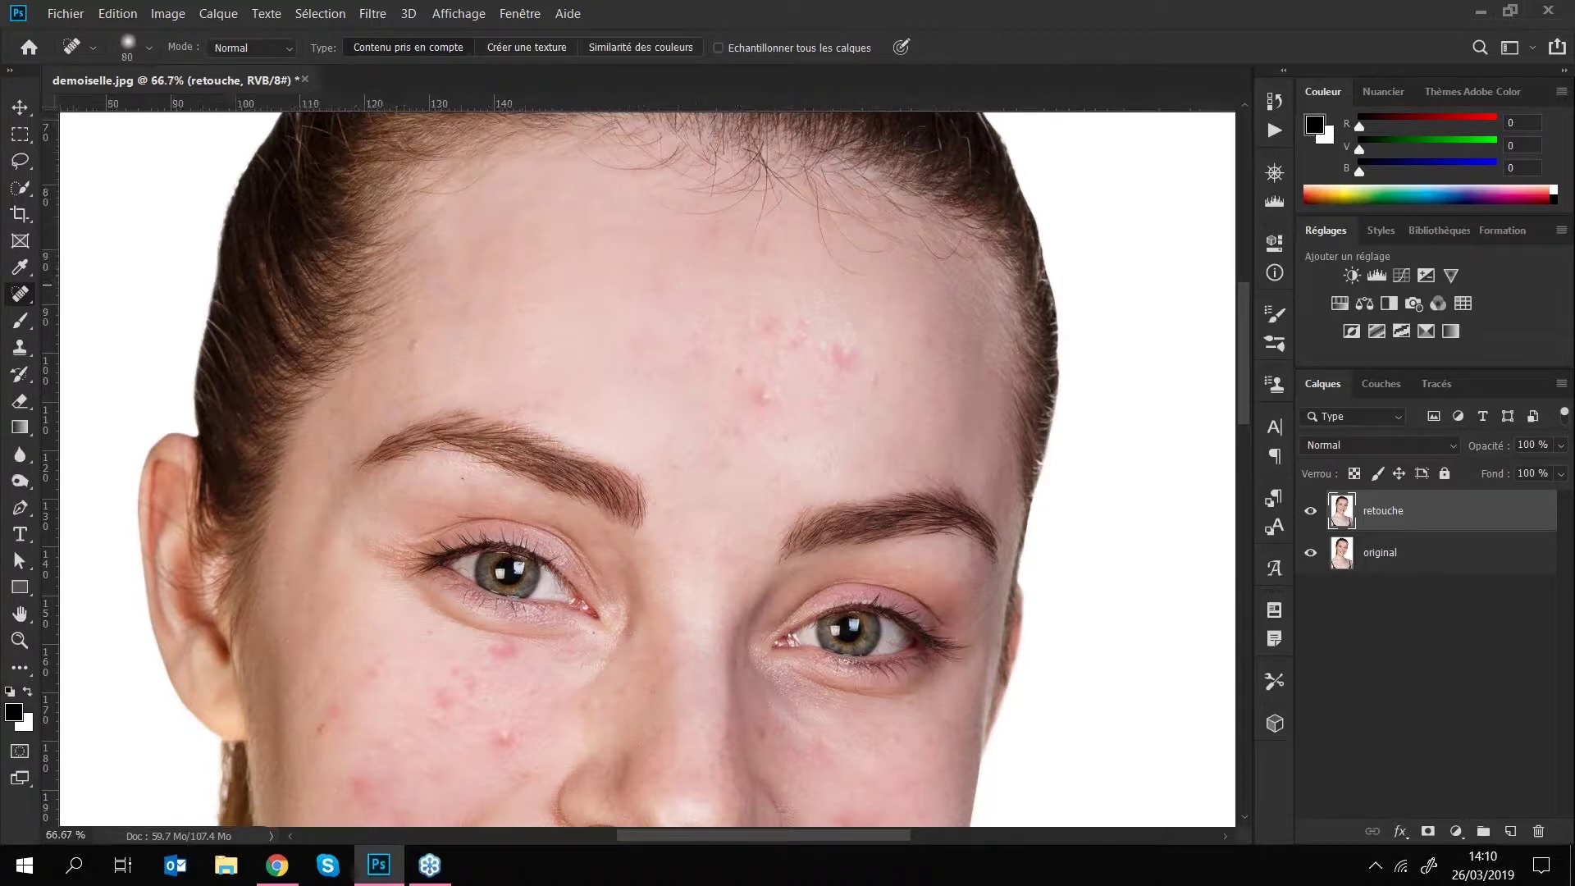
key("ctrl+plus")
left_click_drag(841, 283, 576, 456)
mouse_move(603, 295)
left_mouse_down()
mouse_move(633, 359)
mouse_move(638, 345)
mouse_move(786, 421)
left_mouse_up()
left_click(833, 450)
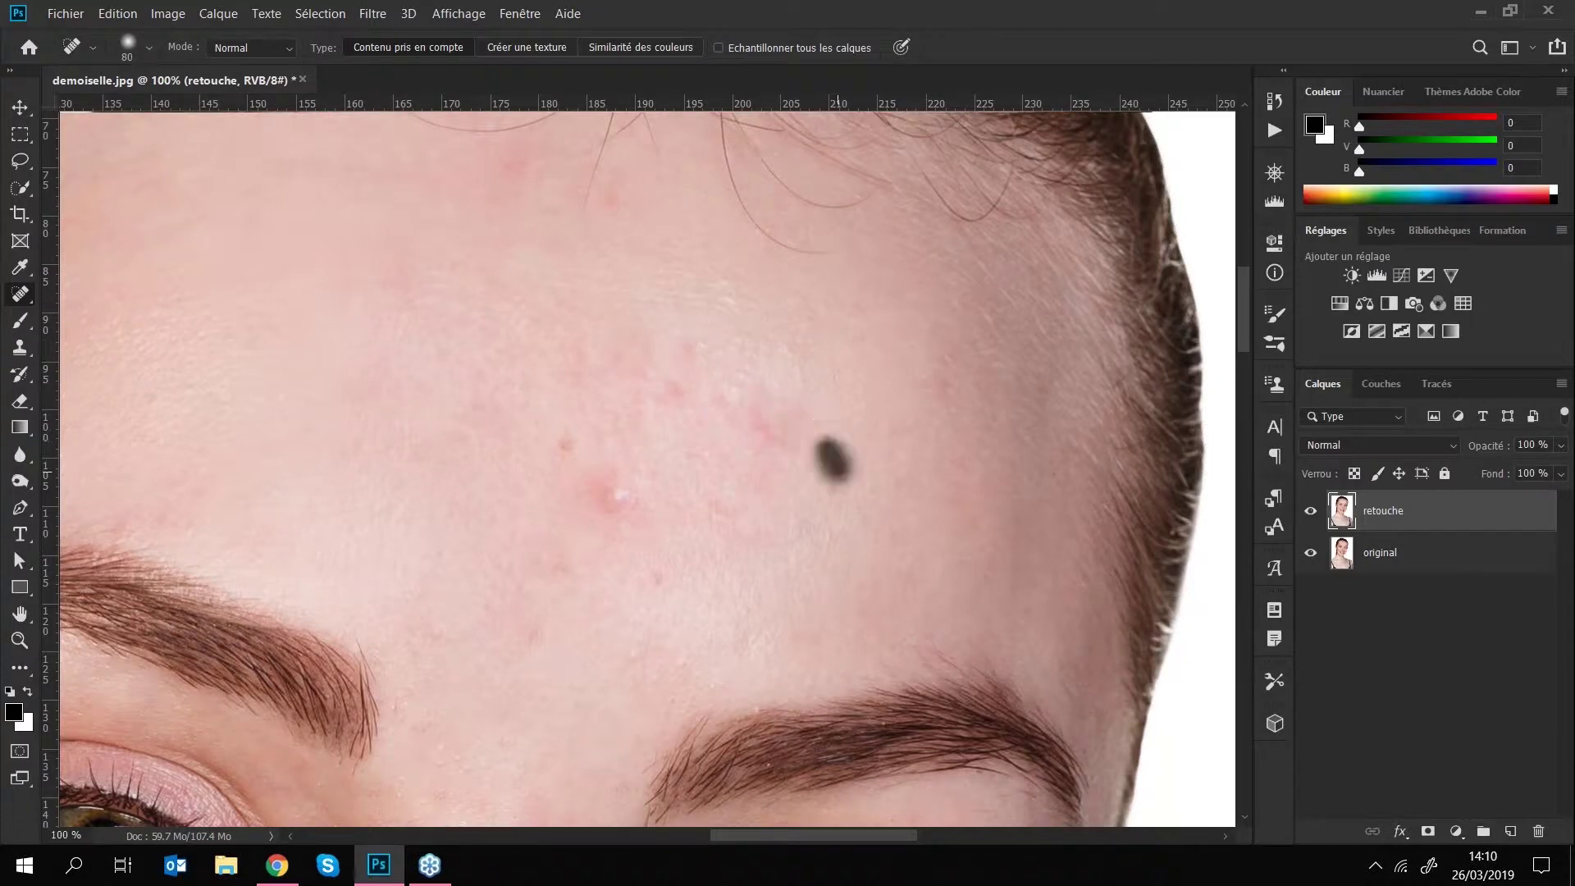
left_click_drag(598, 485, 637, 506)
left_click_drag(565, 443, 583, 462)
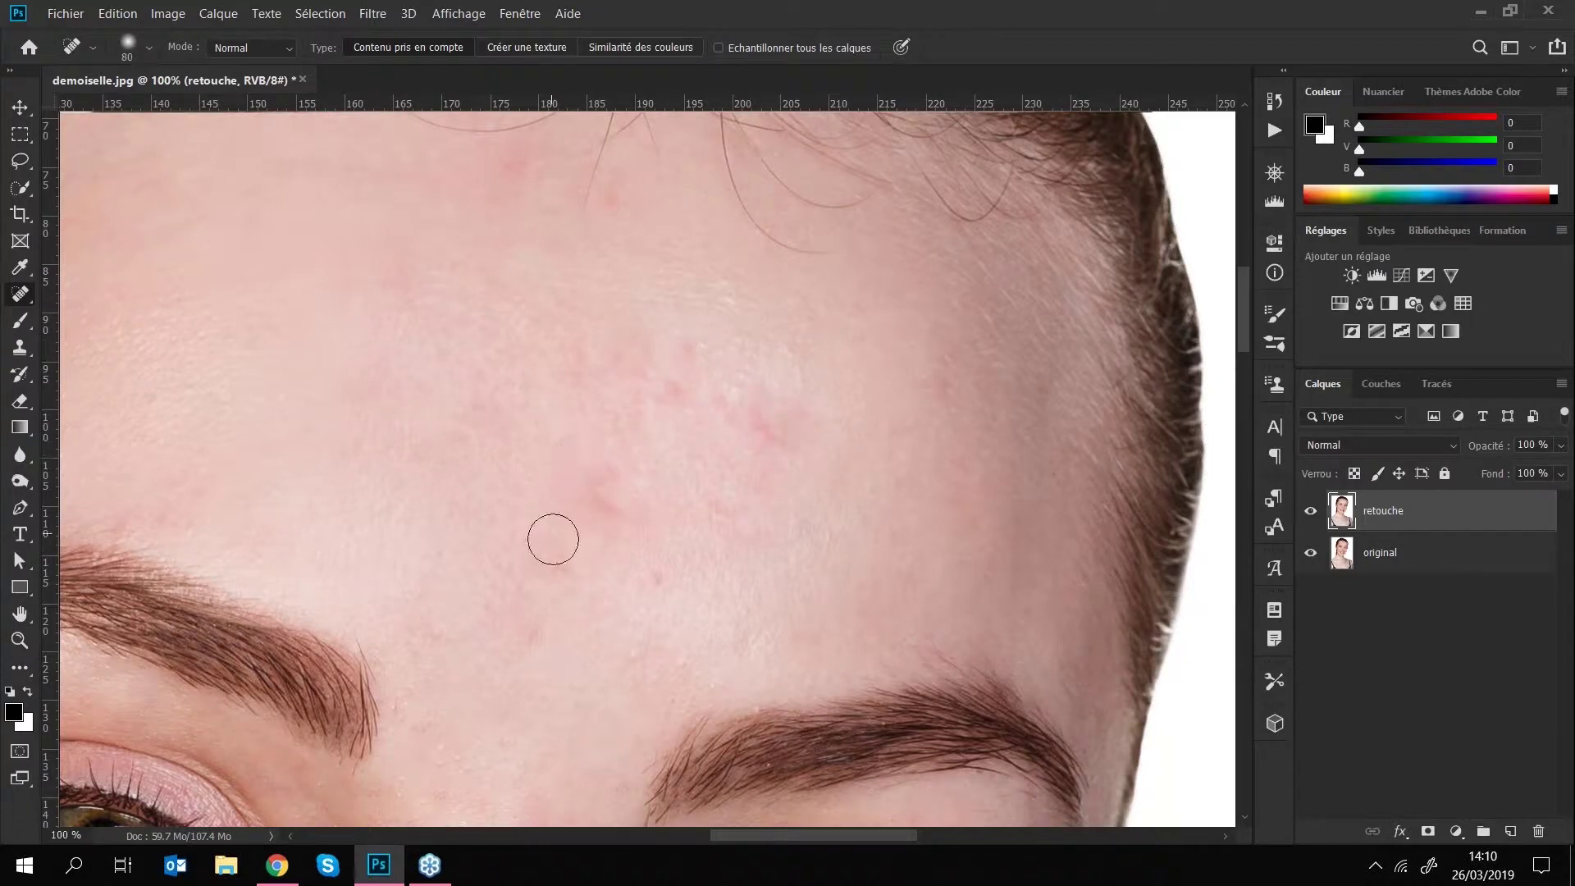
left_click_drag(553, 559, 580, 573)
left_click_drag(656, 579, 673, 546)
left_click_drag(657, 641, 665, 632)
left_click_drag(835, 404, 861, 425)
- Heal the small spots just below the hairline, reducing the healing brush to 35 px for those near the hairs
left_click_drag(648, 246, 749, 313)
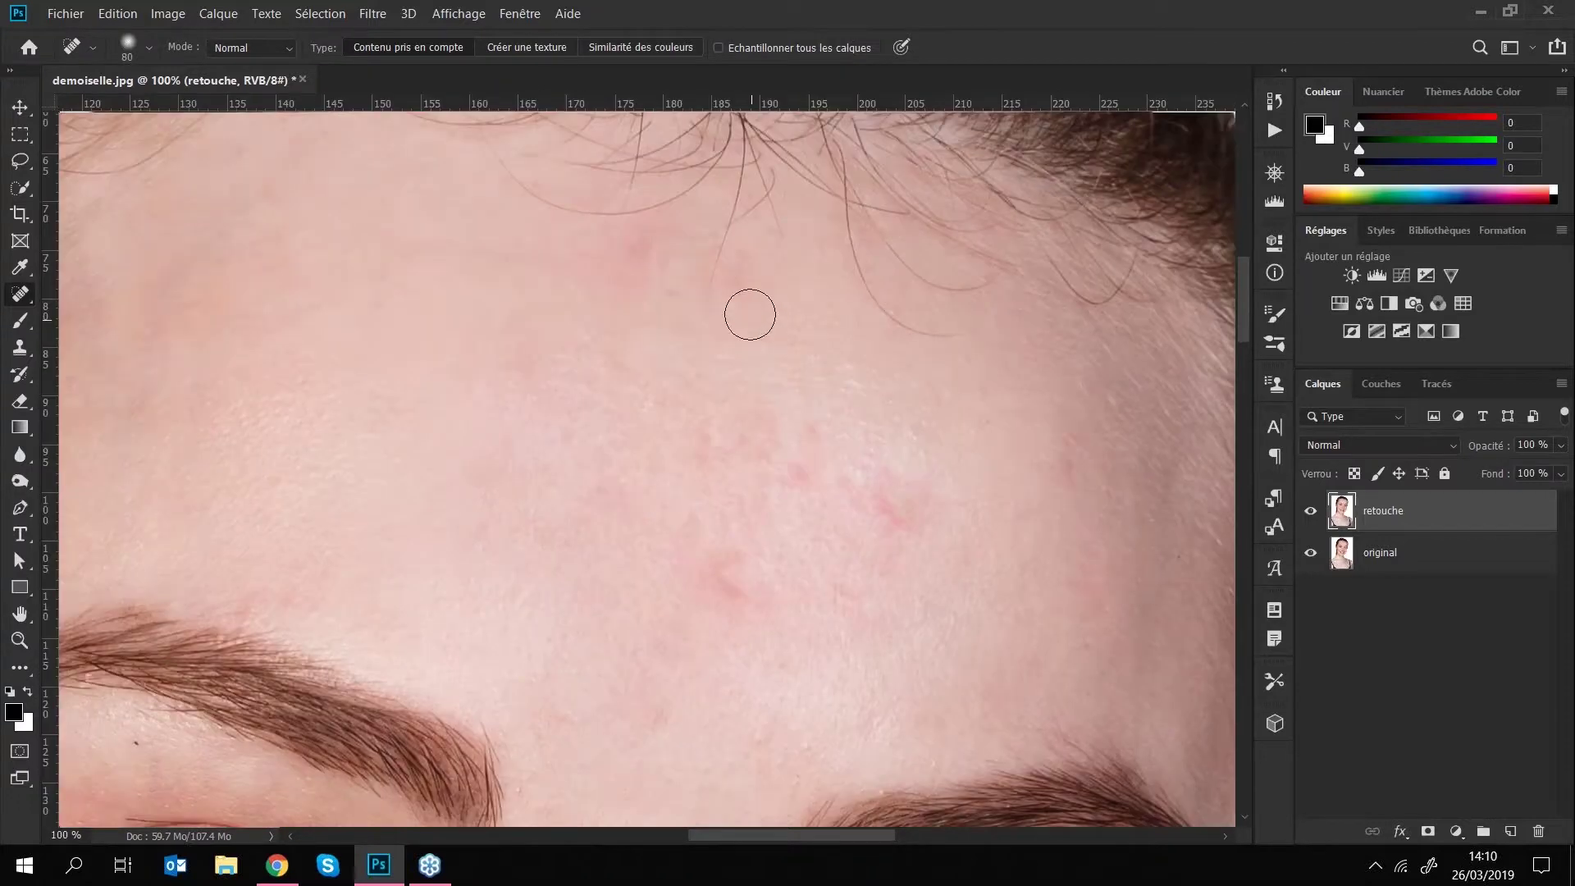
left_click_drag(669, 342, 709, 407)
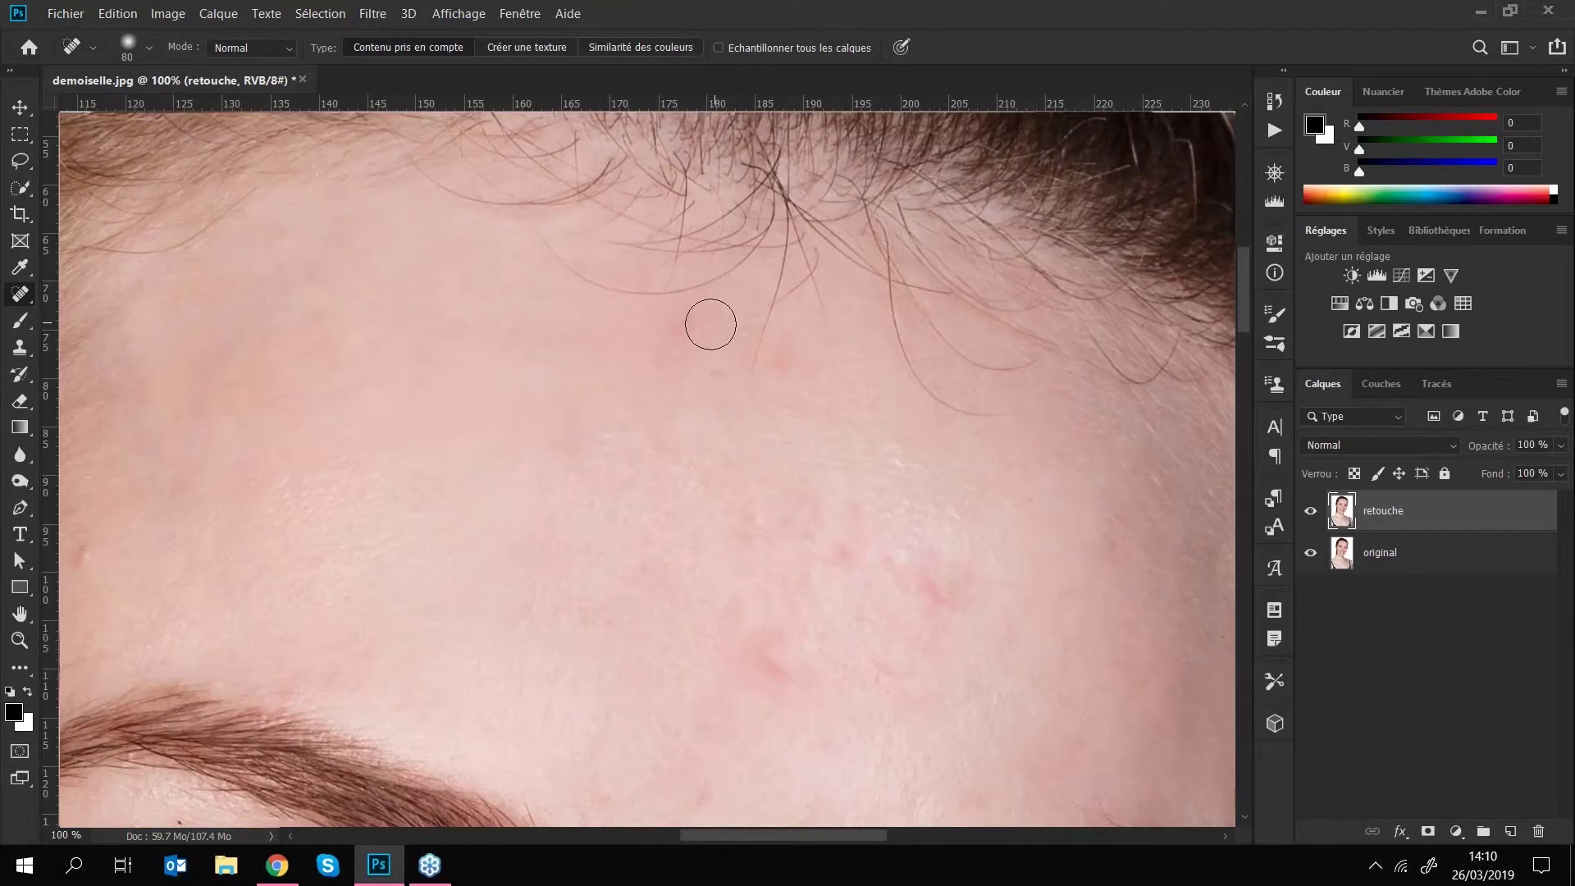
left_click(677, 335)
key("bracketleft")
key("bracketleft")
key("bracketleft")
key("bracketleft")
key("bracketleft")
key("bracketleft")
left_click_drag(798, 340, 770, 364)
left_click_drag(612, 355, 805, 265)
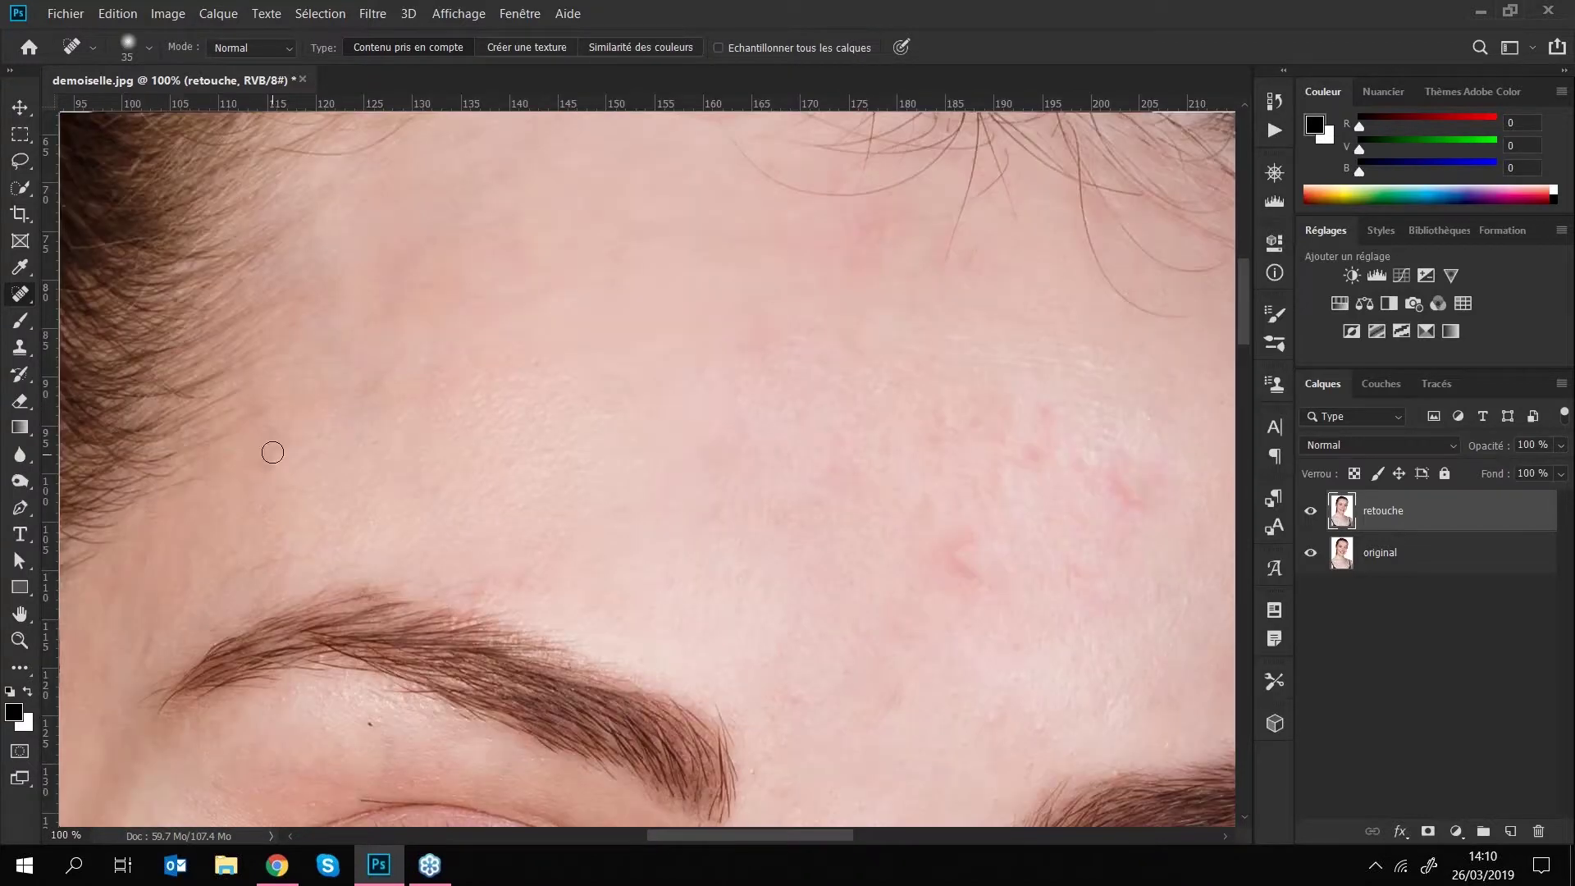
- Enlarge the healing brush to 175 px and heal the remaining red patches in the middle of the forehead
left_click_drag(798, 488, 602, 396)
key("bracketright")
key("bracketright")
key("bracketright")
key("bracketright")
key("bracketright")
key("bracketright")
key("bracketright")
key("bracketright")
key("bracketright")
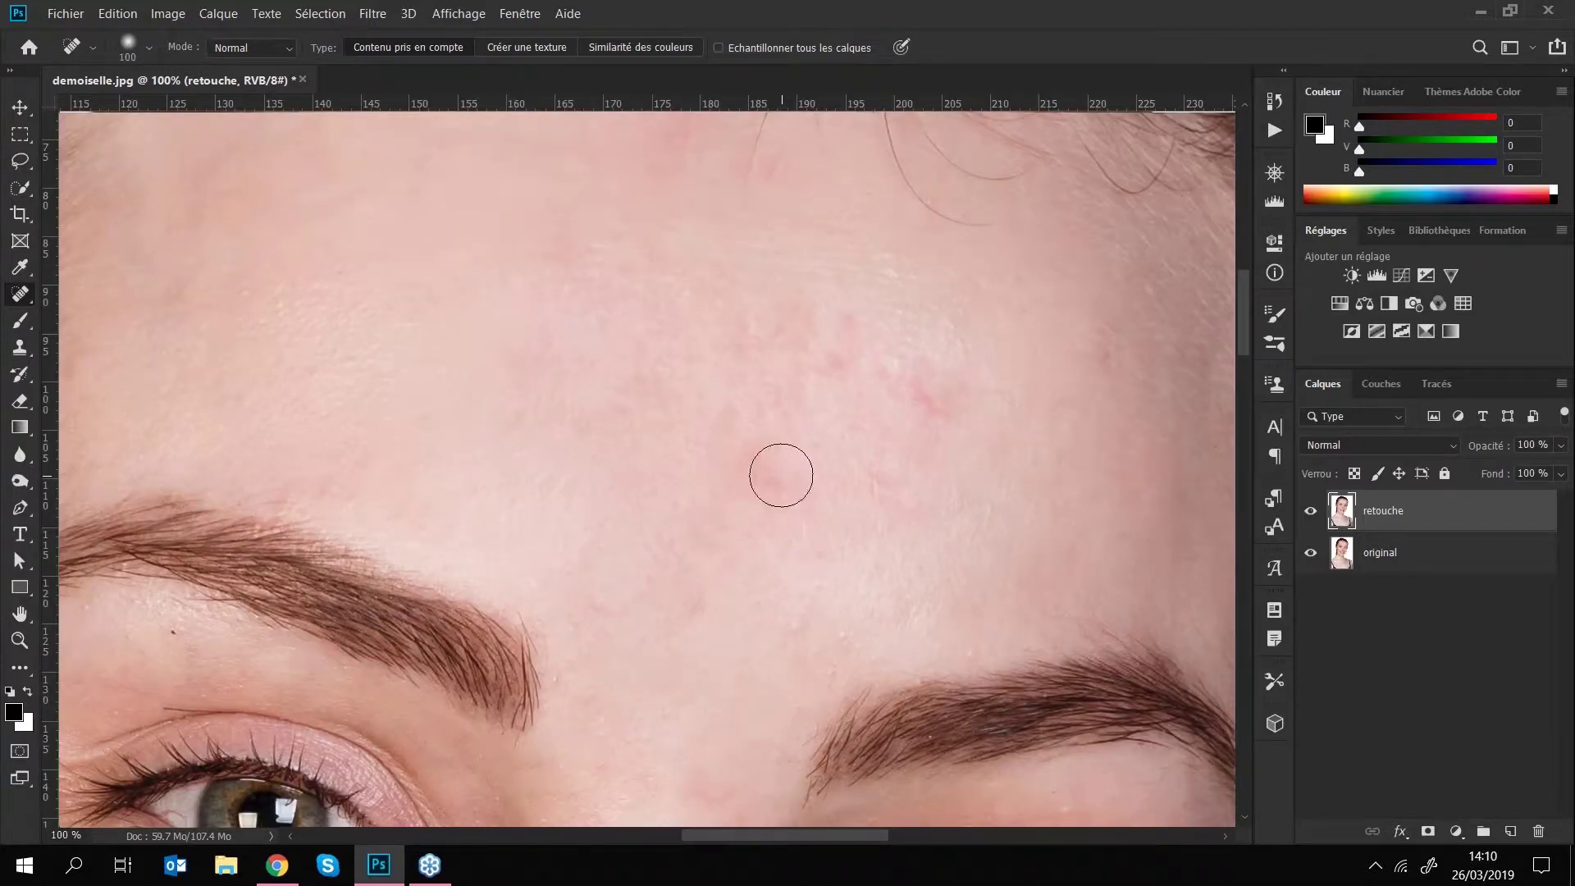
key("bracketright")
left_click_drag(743, 435, 811, 458)
left_click_drag(766, 330, 946, 419)
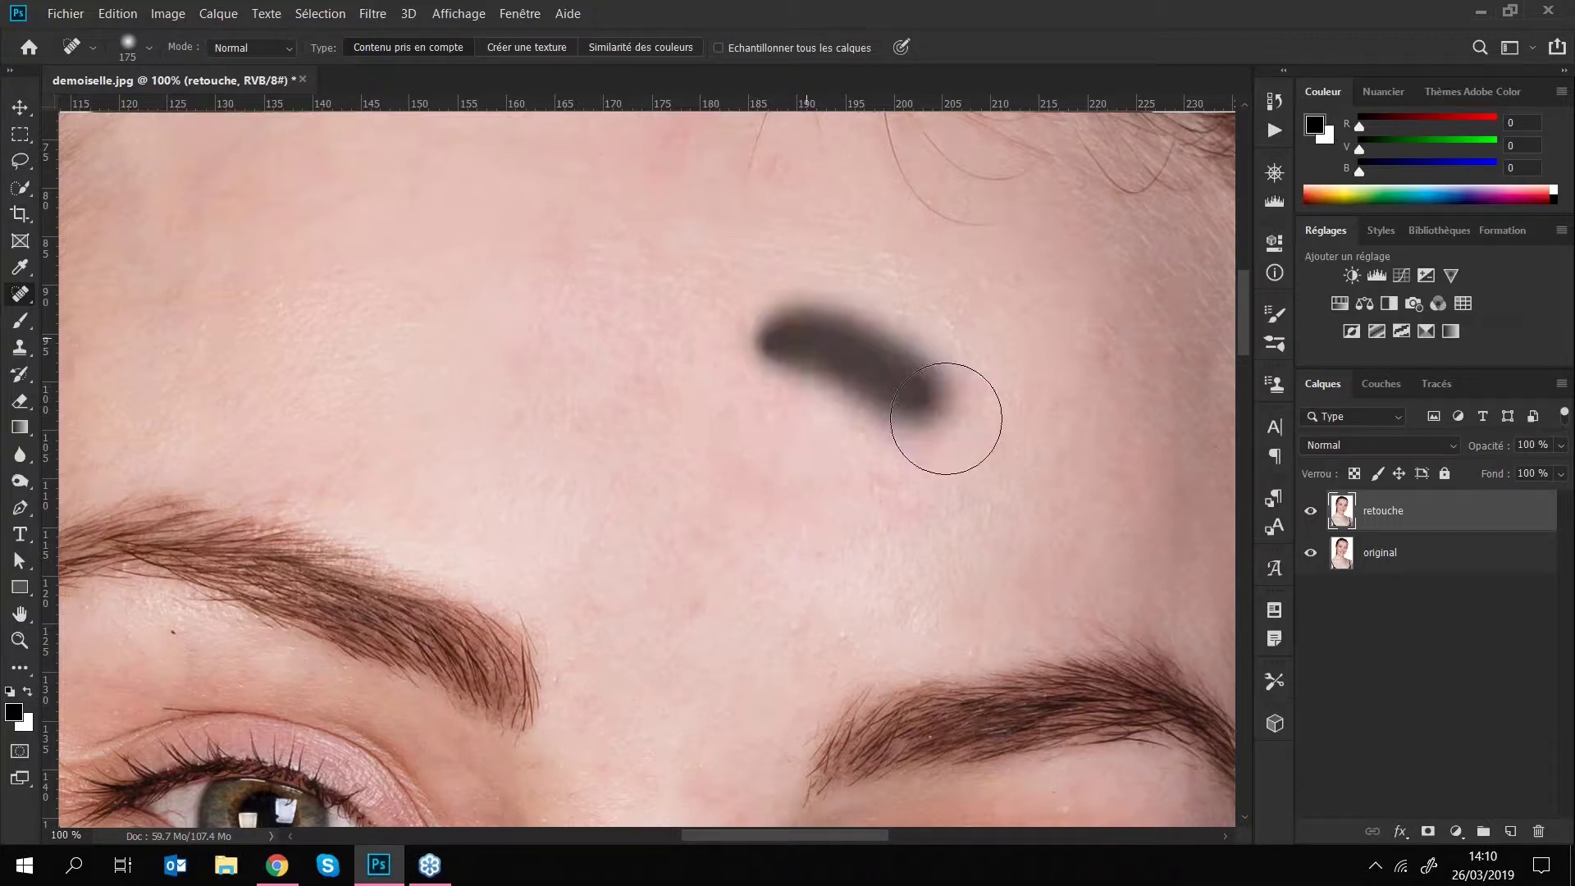
left_click(935, 425)
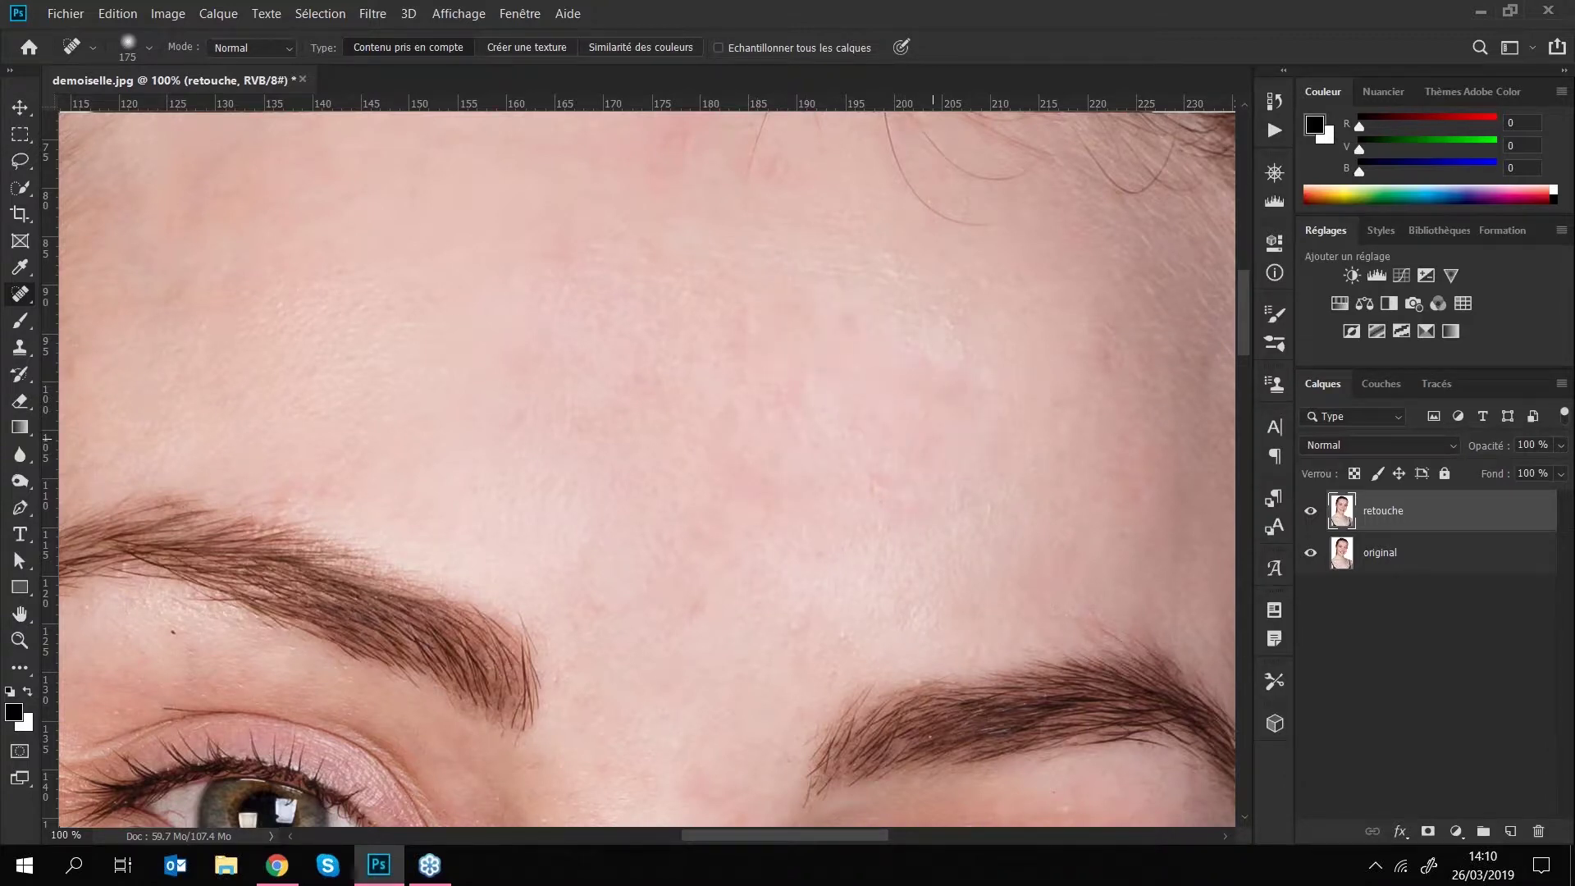
- Review the face at 33.3% zoom, examining the retouched forehead and the blemishes around the cheeks and mouth
key("ctrl+minus")
key("ctrl+minus")
key("ctrl+minus")
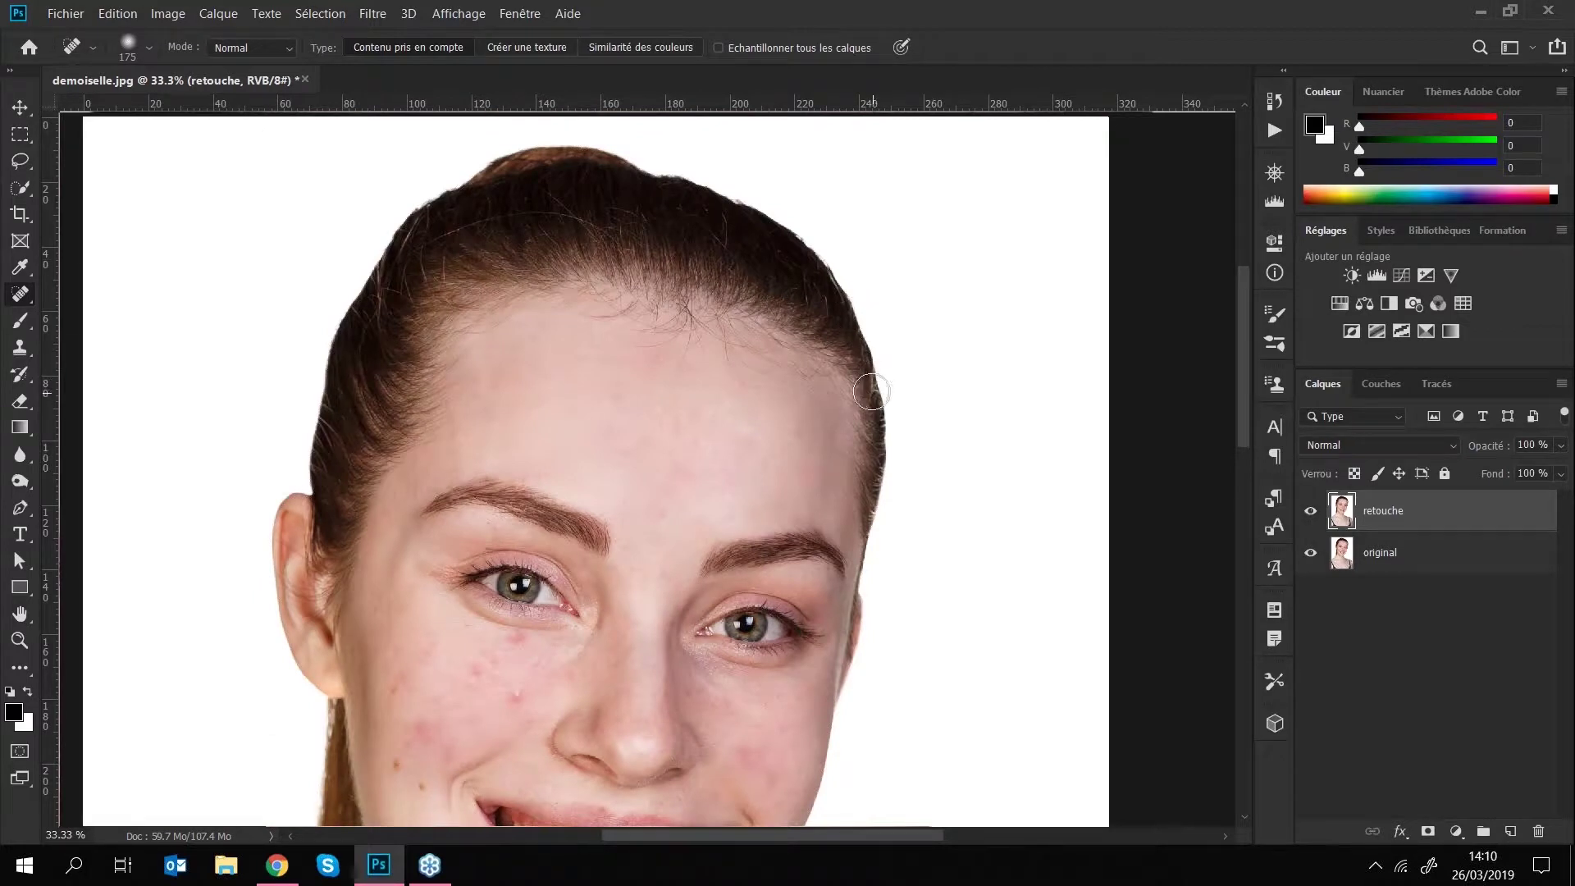
left_click(20, 615)
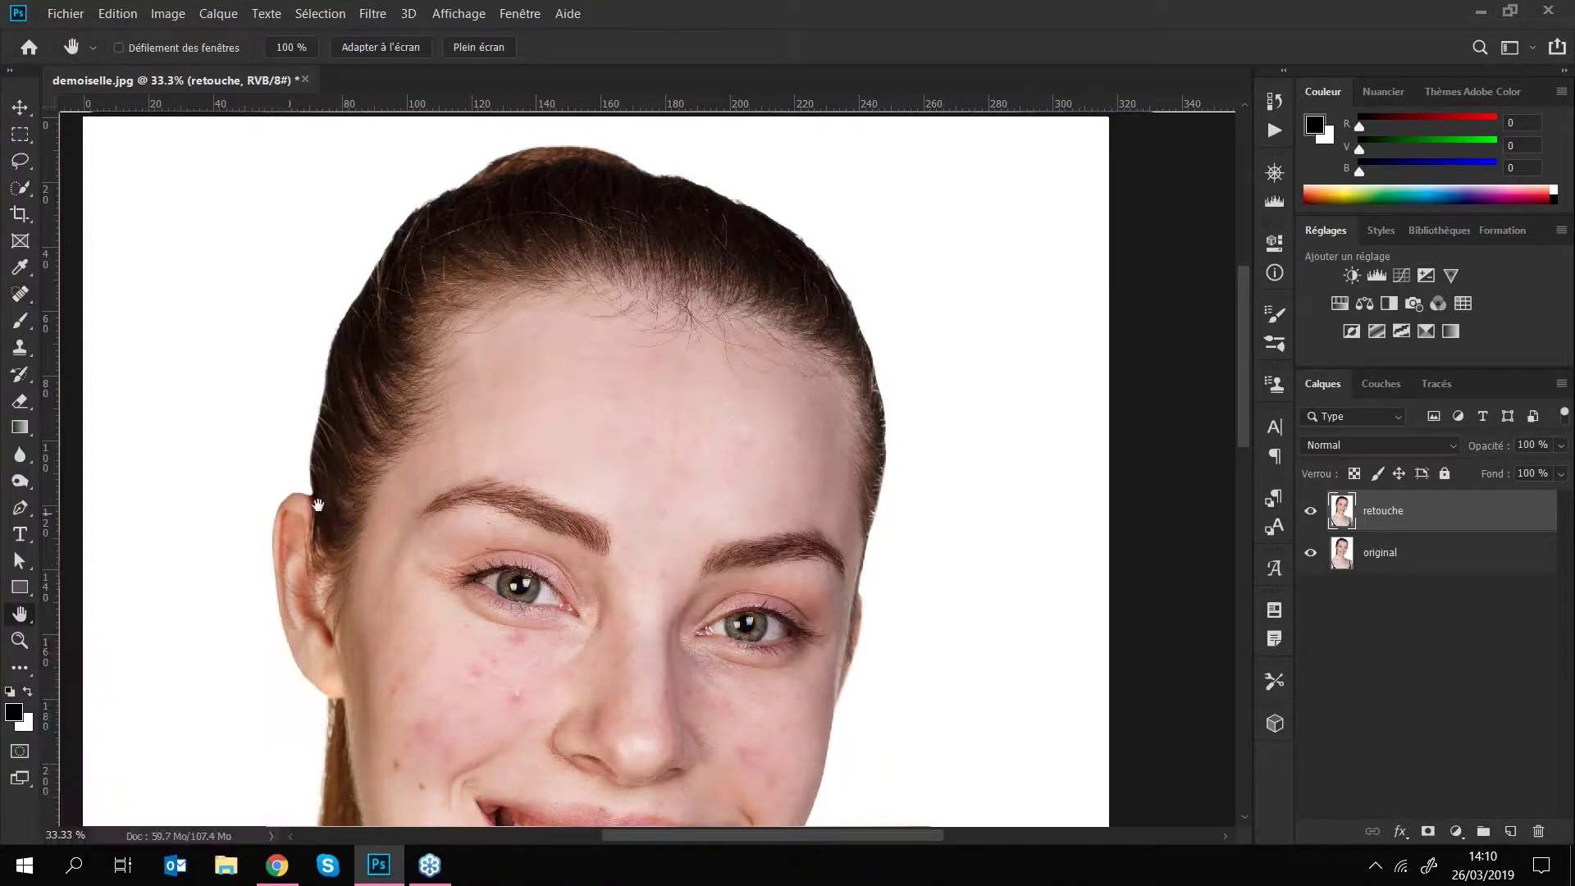
right_click(516, 493)
left_click(490, 615)
left_click_drag(487, 553, 540, 415)
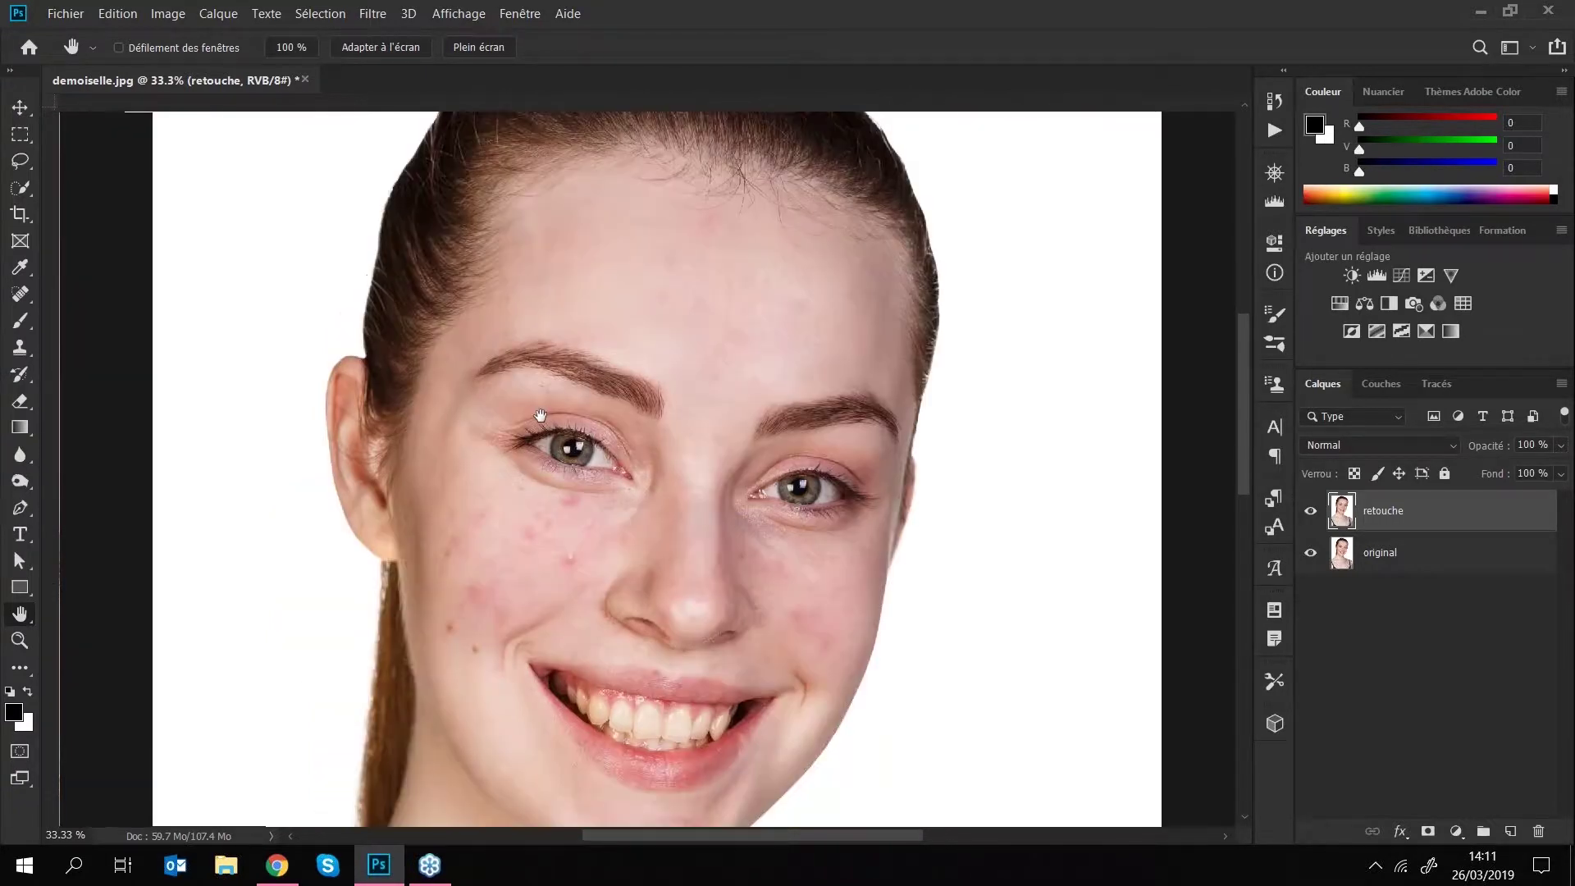
key("ctrl+r")
left_click_drag(503, 583, 567, 459)
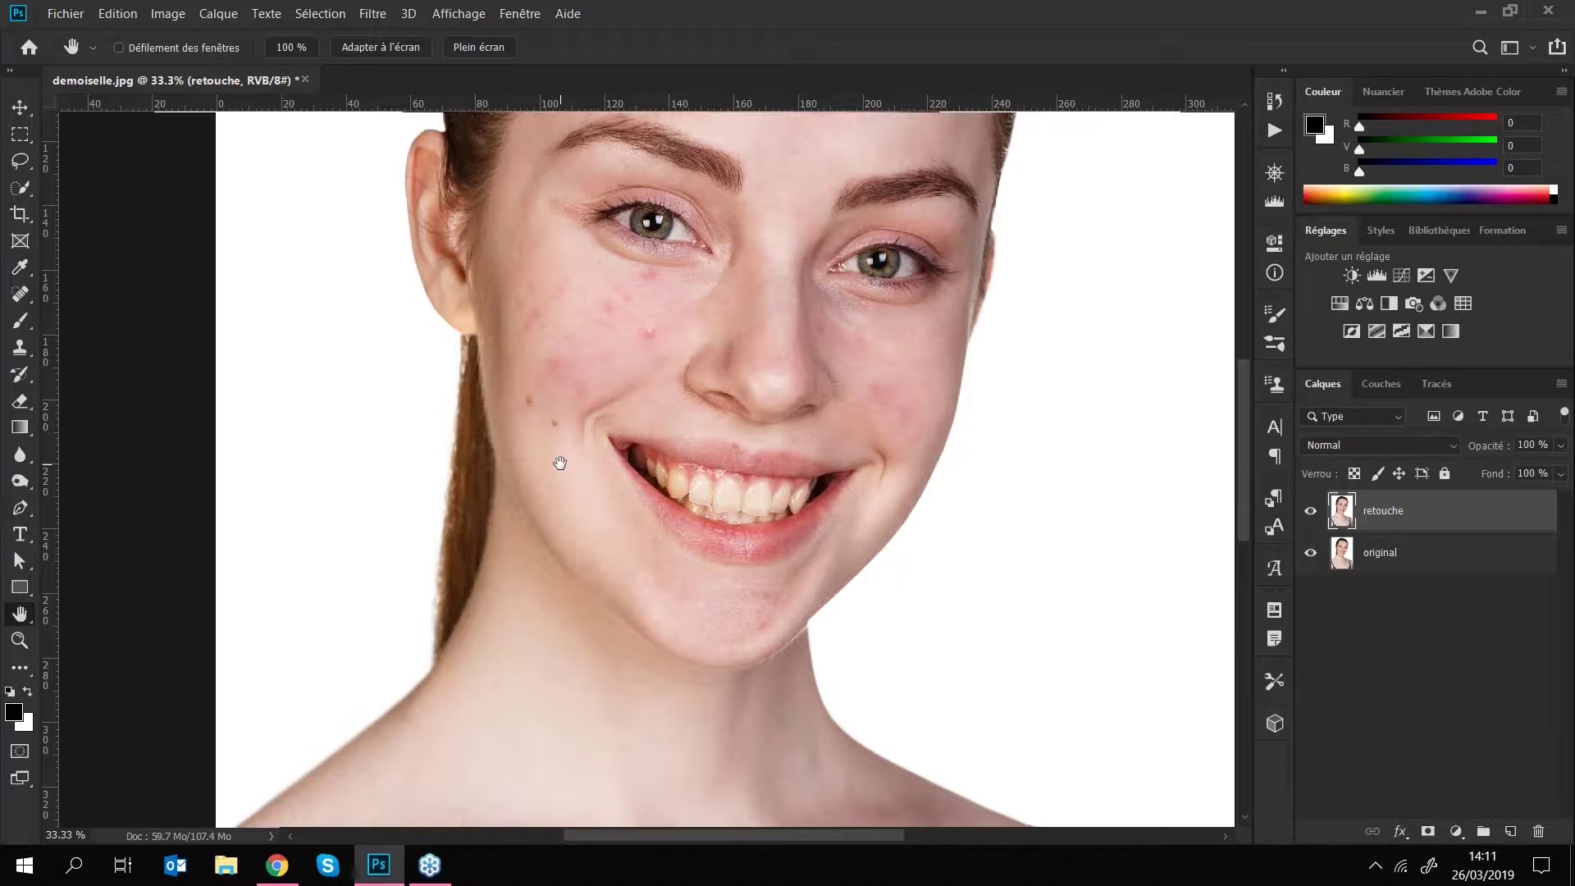
left_click(24, 113)
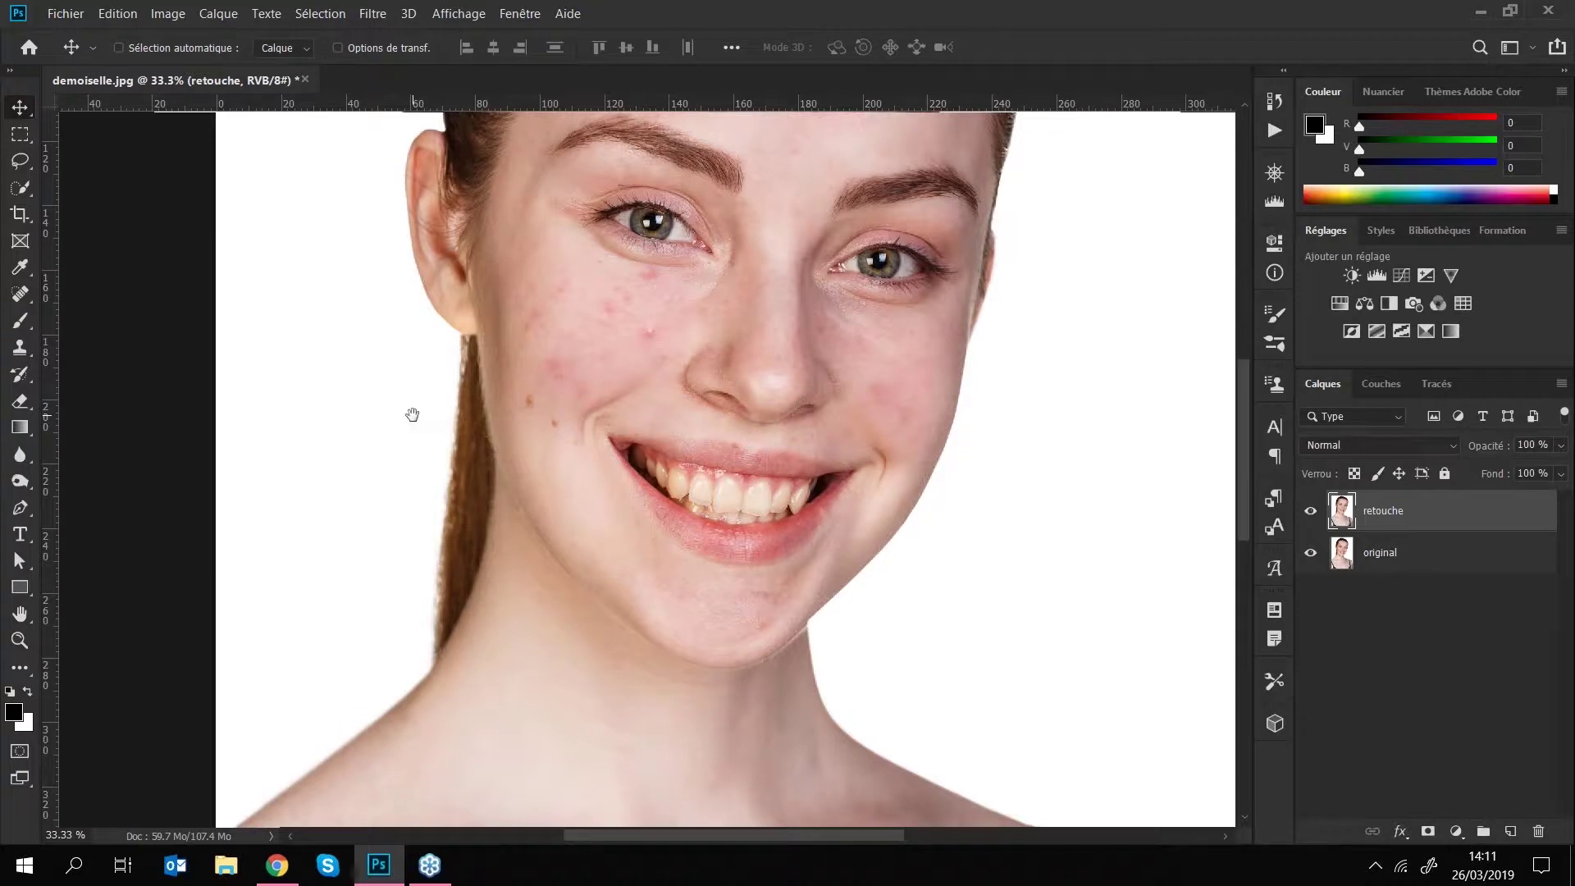
left_click_drag(771, 246, 729, 361)
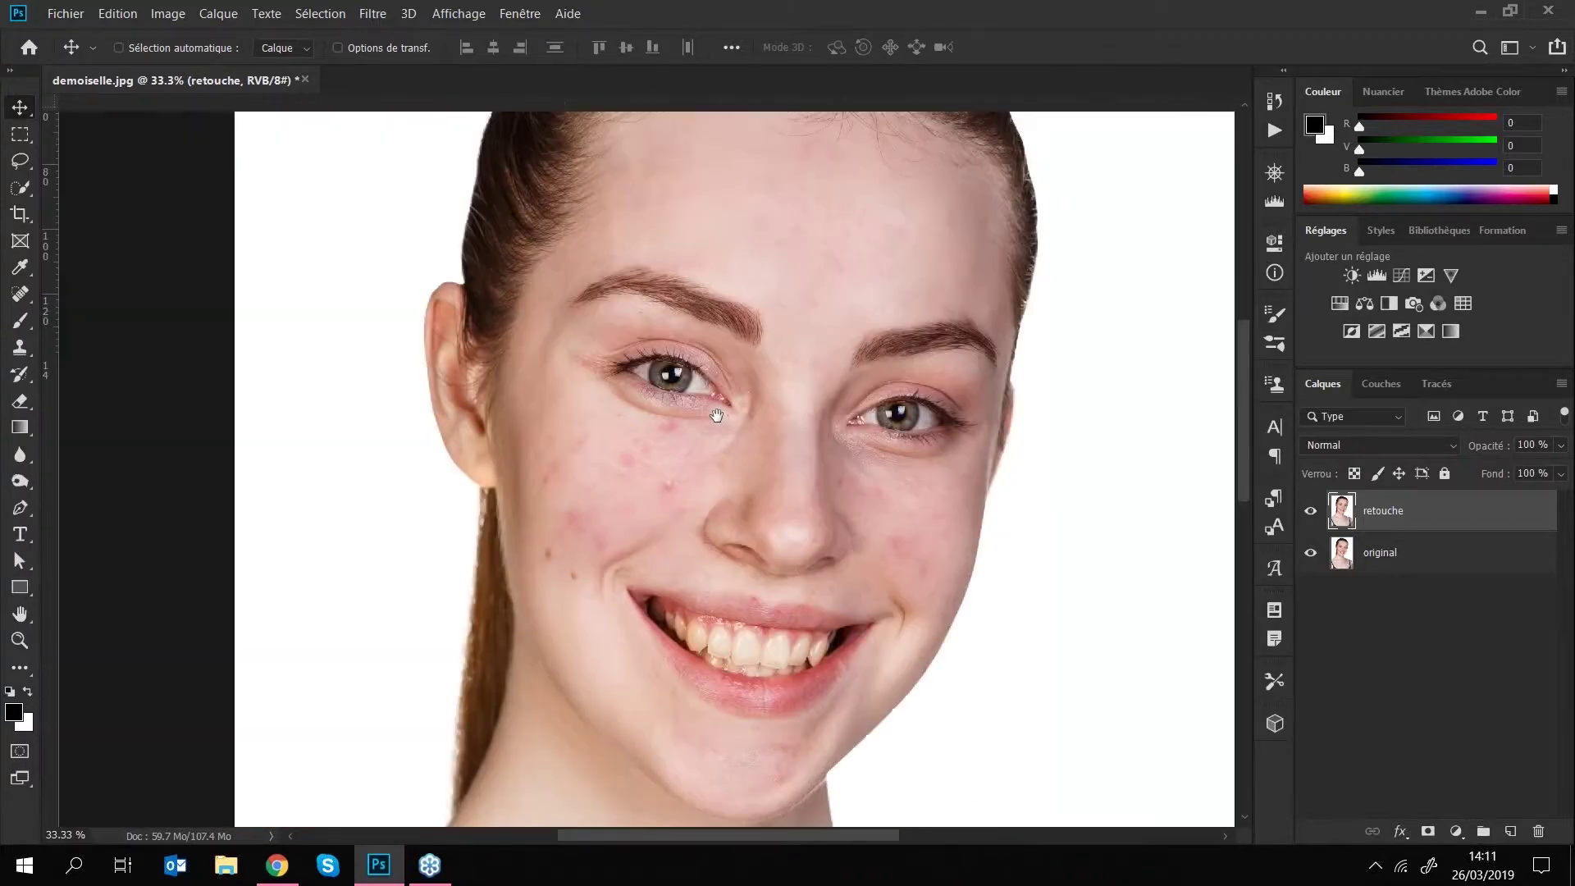
left_click_drag(703, 535, 557, 376)
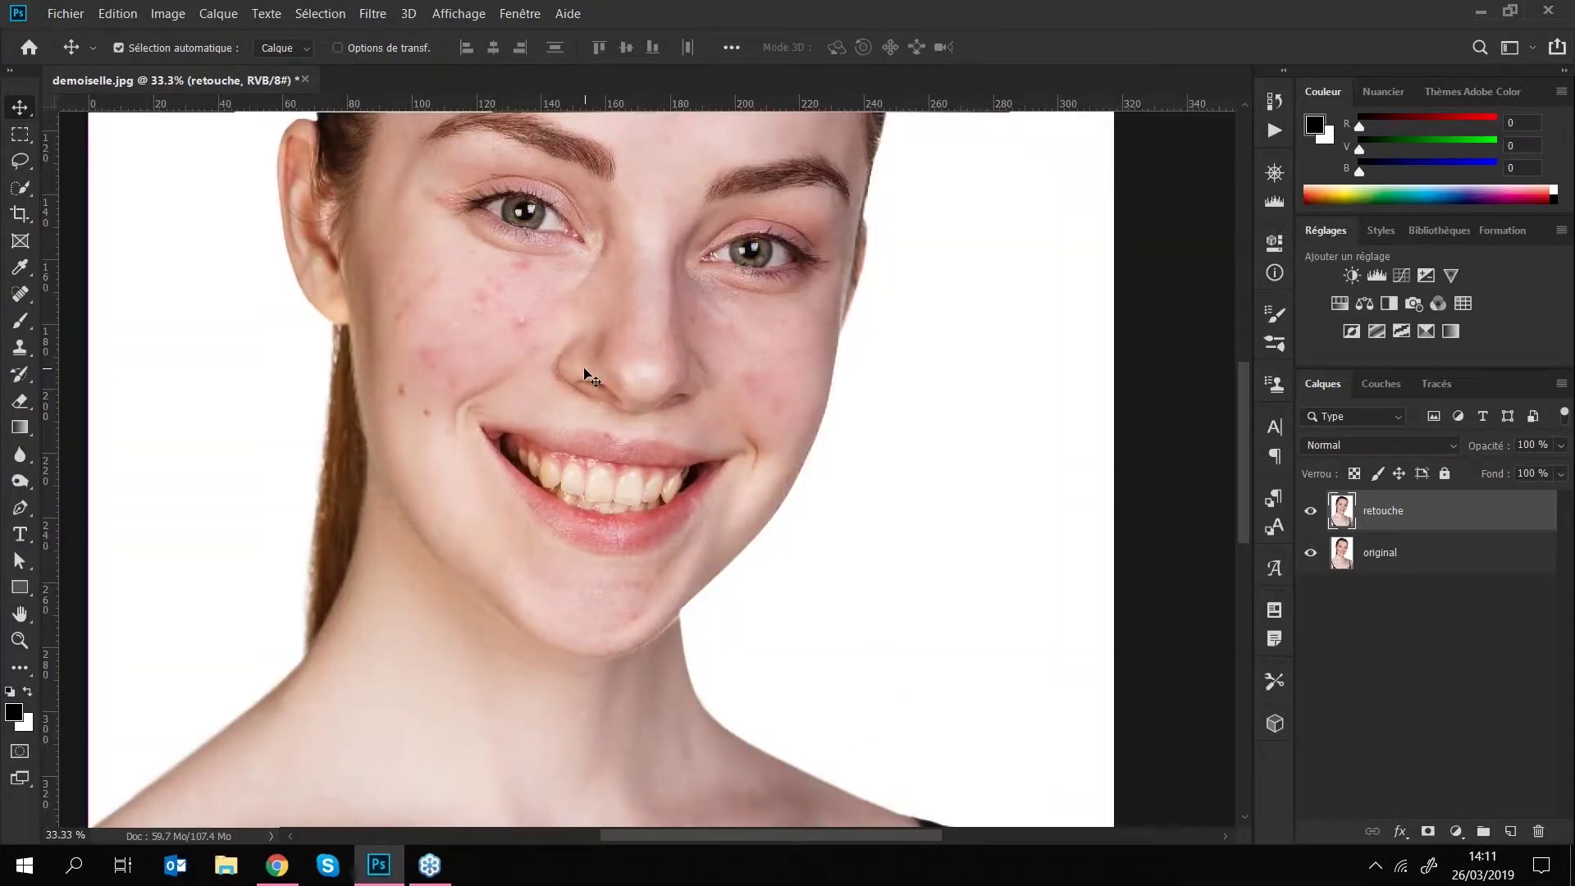
- Heal the pimples on the cheek below the eye nearest the ponytail with the Spot Healing Brush at 66.7% zoom
key("ctrl+plus")
key("ctrl+plus")
left_click_drag(605, 384, 800, 608)
key("ctrl+r")
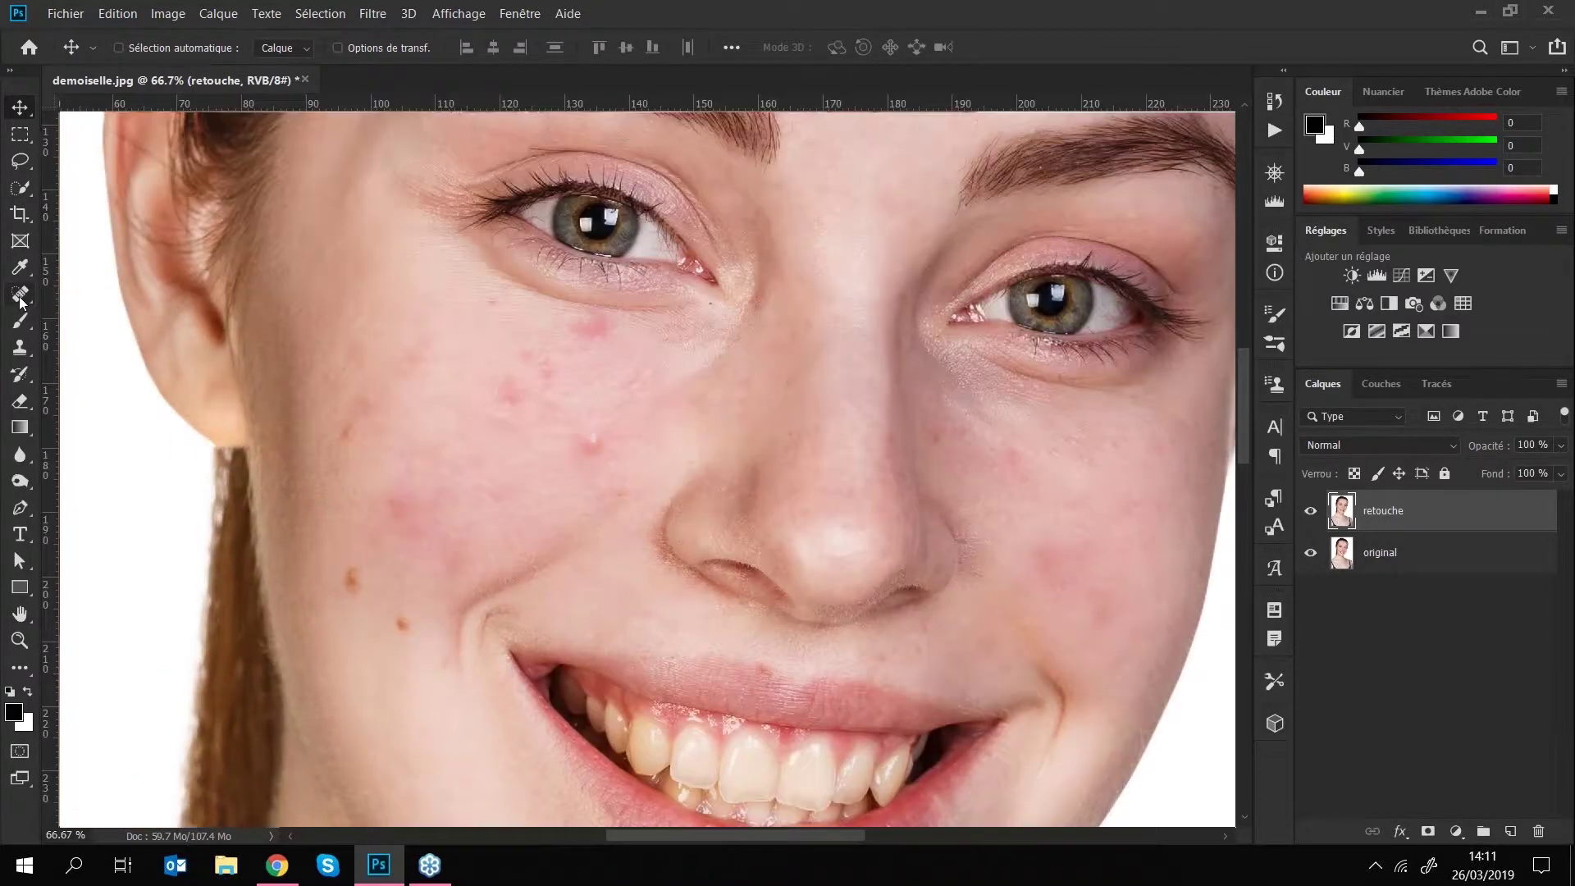
left_click(19, 297)
left_click_drag(514, 381, 542, 389)
left_click_drag(543, 365, 574, 392)
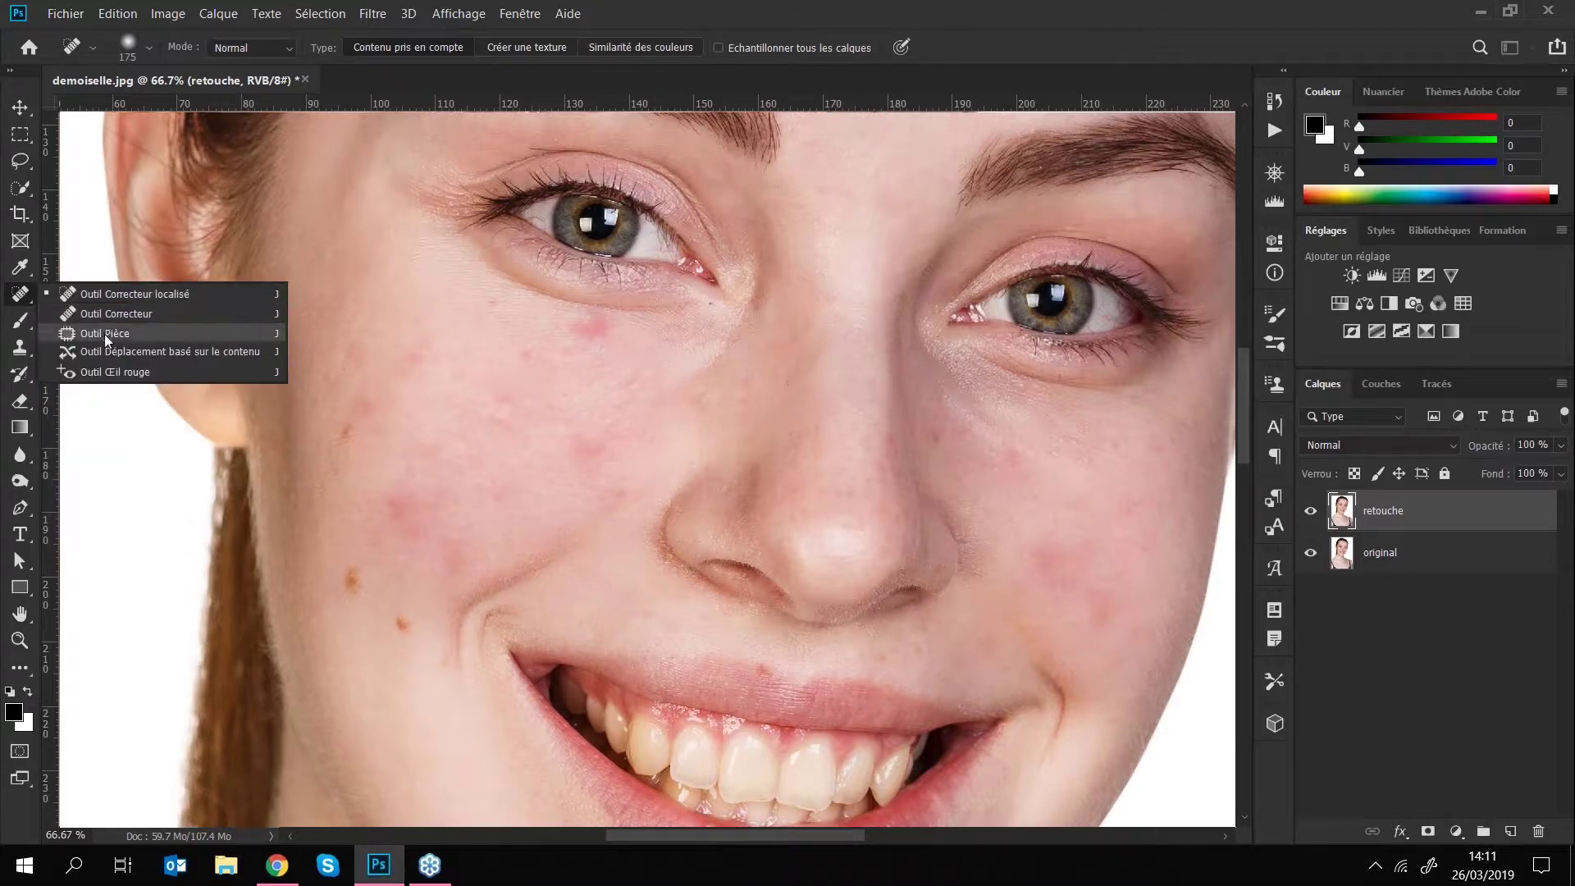
- Outline the blemished skin on the cheek near the ear with the Patch tool and patch it from neighbouring skin
left_click(105, 333)
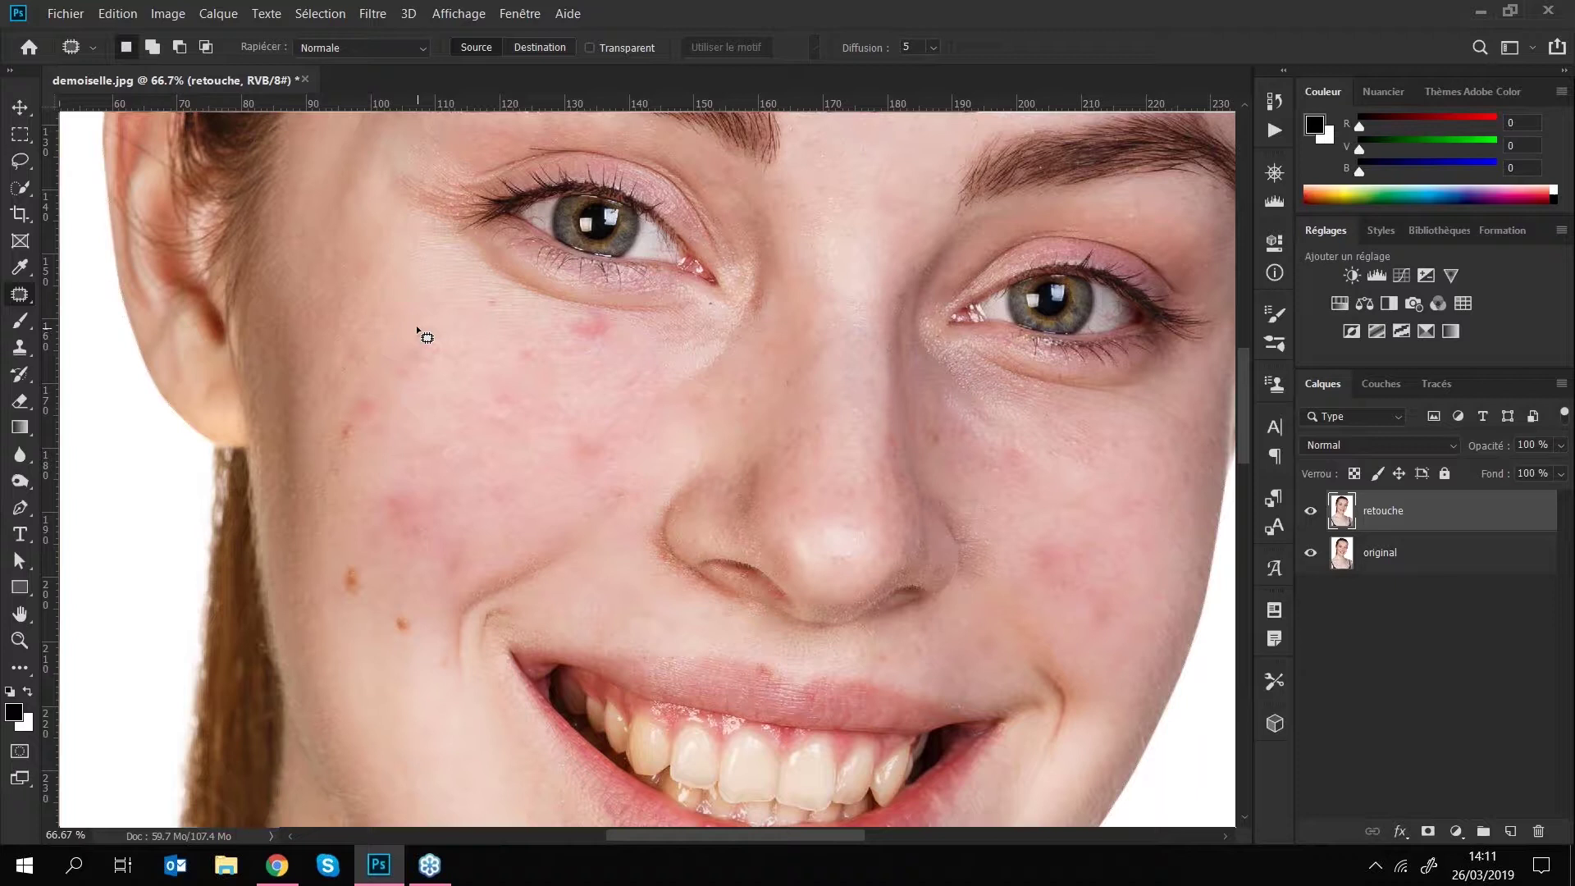
mouse_move(381, 354)
left_mouse_down()
mouse_move(349, 407)
mouse_move(402, 430)
mouse_move(448, 400)
mouse_move(463, 367)
mouse_move(416, 331)
left_mouse_up()
key("ctrl+z")
right_click(407, 367)
left_click(397, 373)
left_click_drag(404, 371, 486, 425)
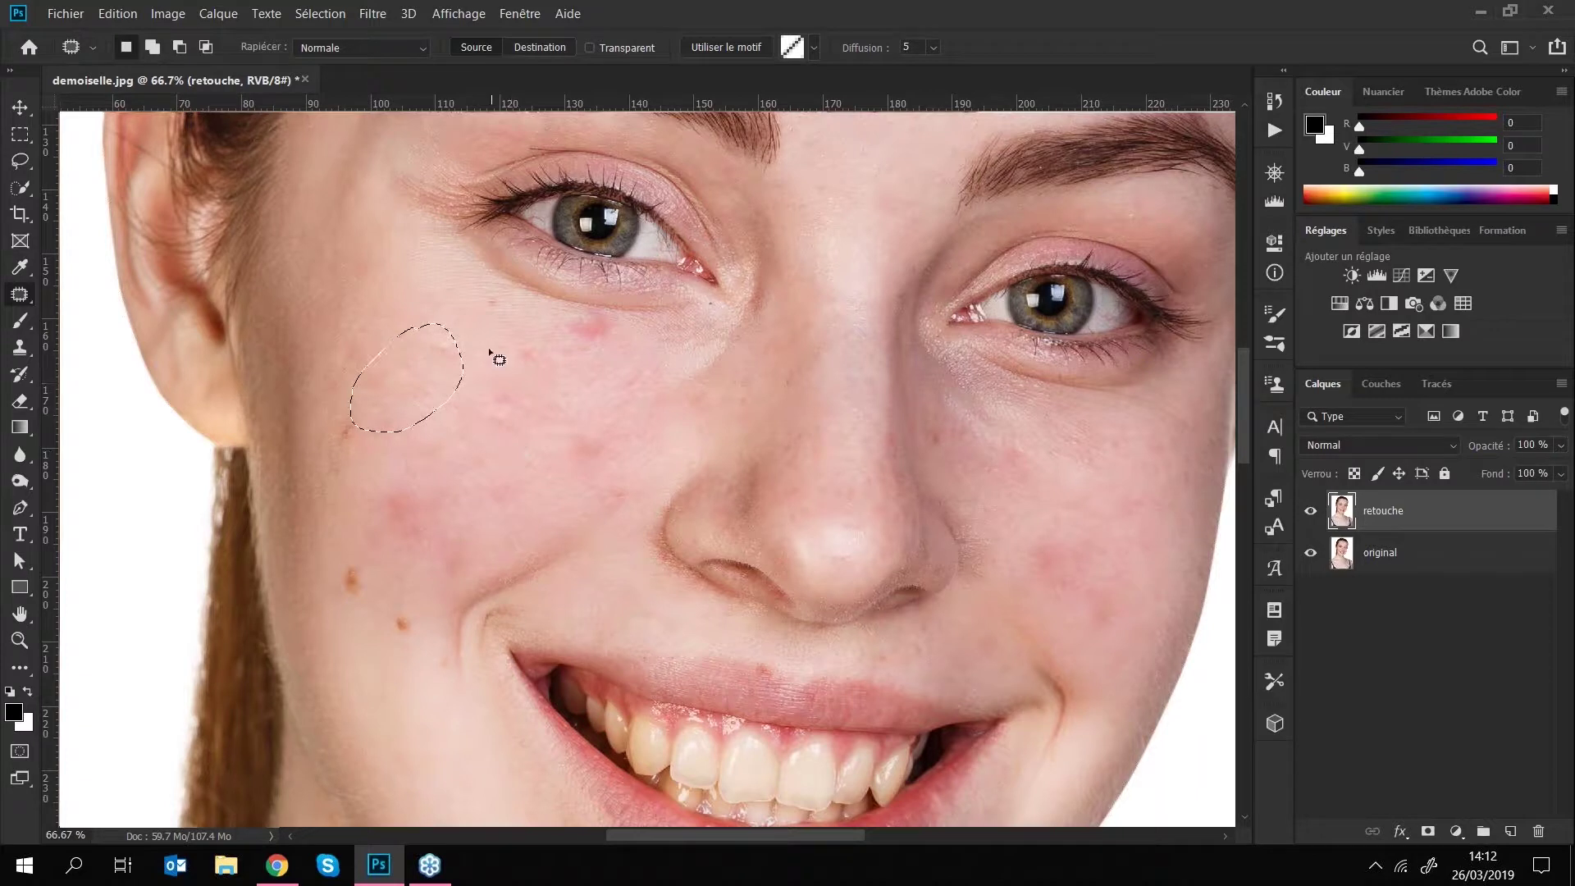
- Clear the selection around the patched skin on the cheek near the ear
left_click(311, 16)
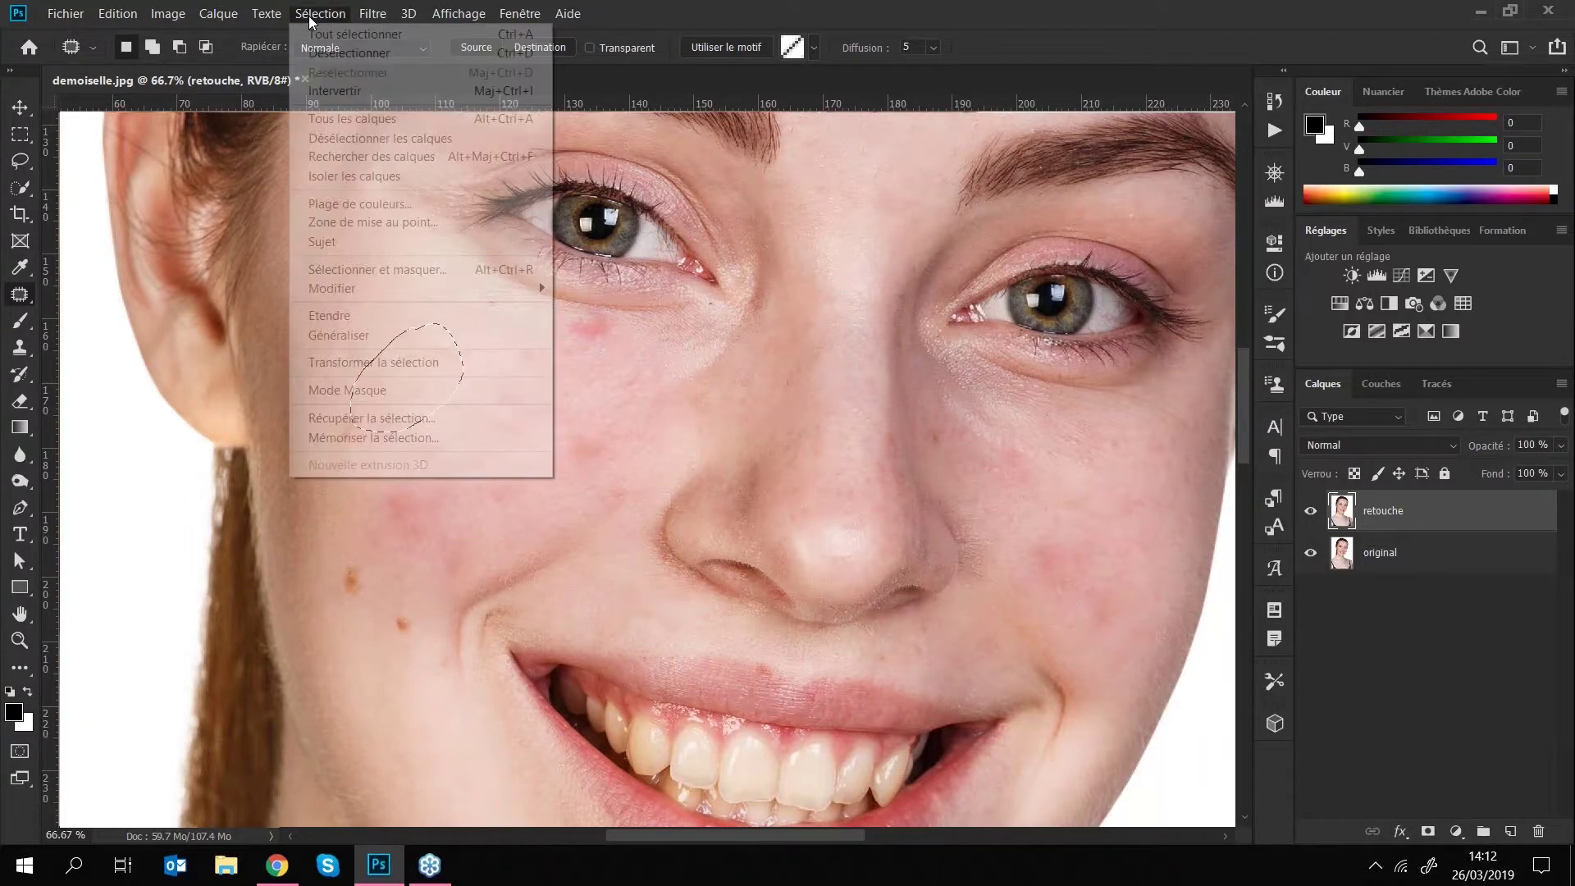
left_click(326, 58)
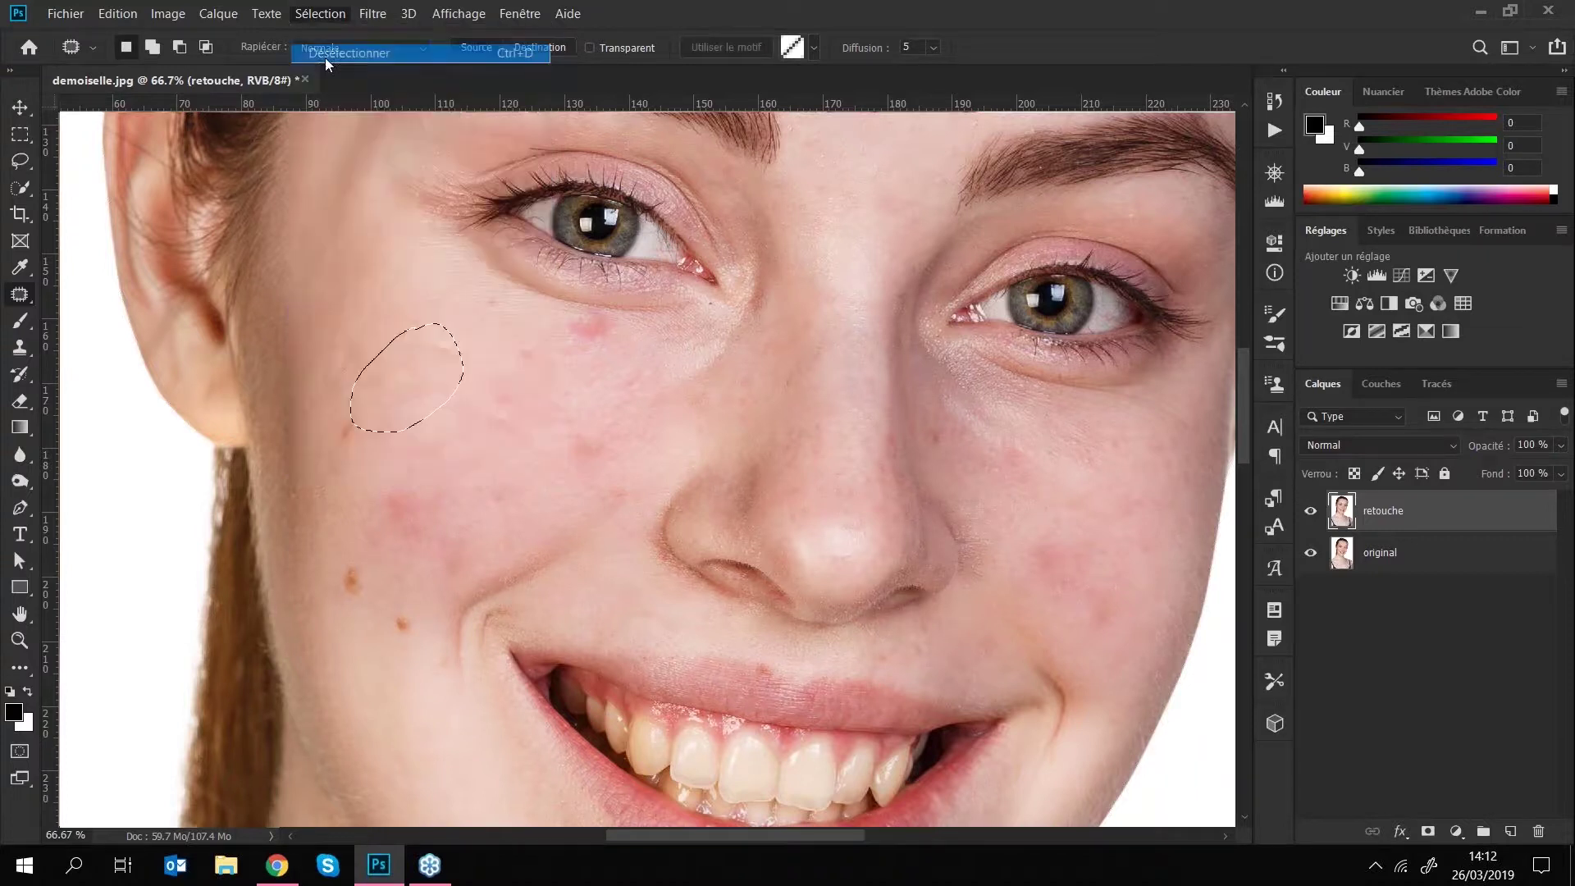
key("ctrl+z")
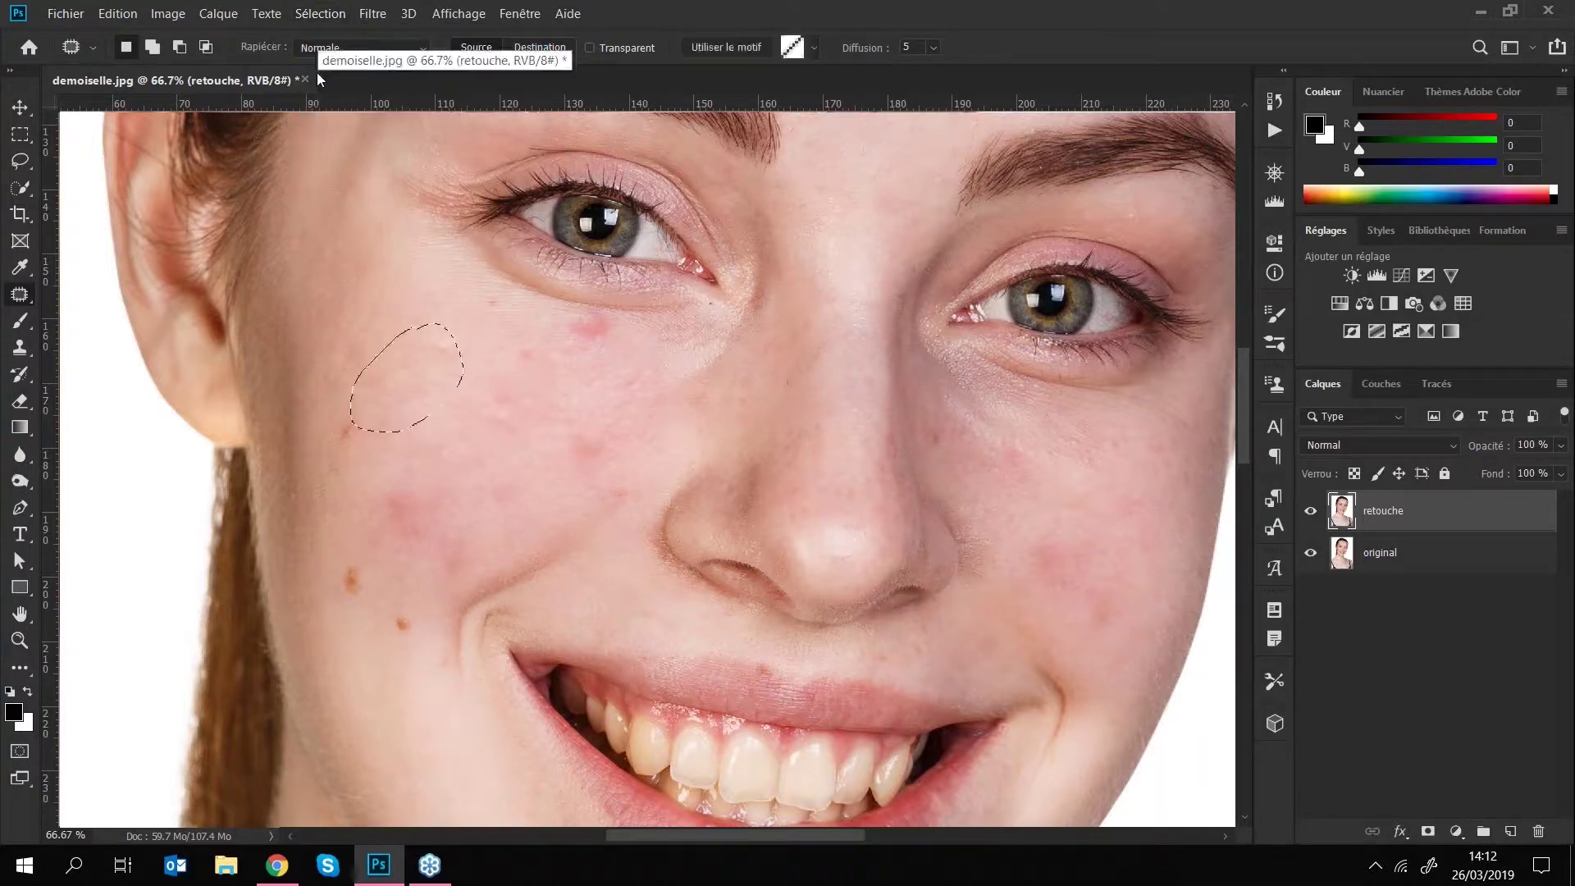
key("ctrl+d")
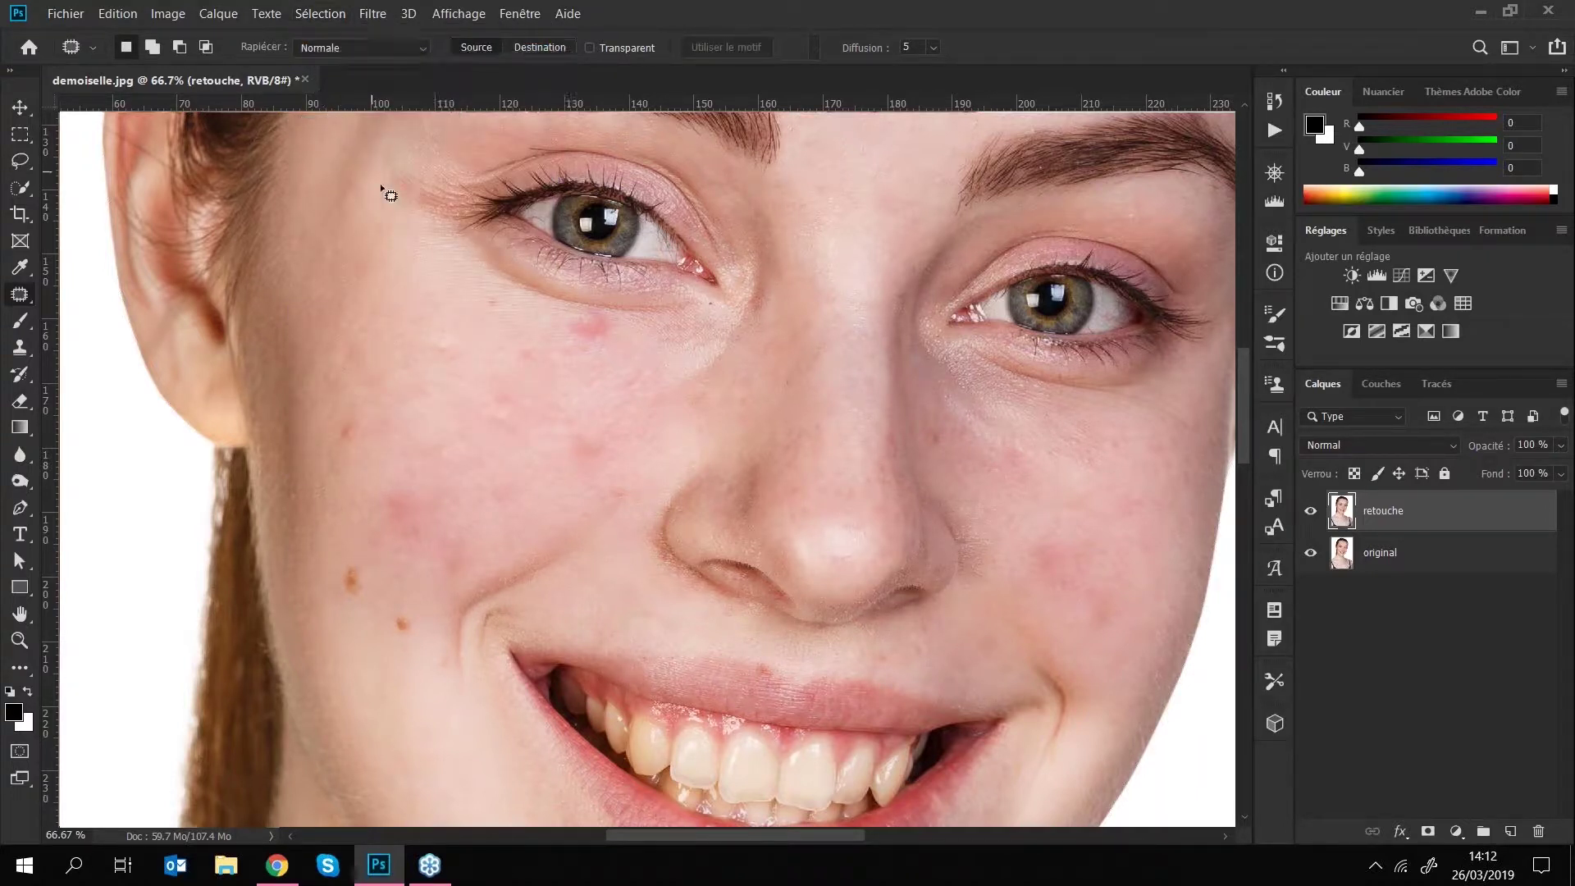
- Patch the red spots below the eye, in the middle of the cheek and near the ear with clean neighbouring skin
mouse_move(608, 435)
left_mouse_down()
mouse_move(555, 461)
mouse_move(608, 460)
mouse_move(484, 394)
left_mouse_up()
mouse_move(608, 319)
left_mouse_down()
mouse_move(561, 329)
mouse_move(605, 348)
mouse_move(528, 354)
left_mouse_up()
left_click(535, 350)
left_click_drag(495, 291, 475, 367)
left_click(365, 435)
left_click_drag(361, 432, 456, 395)
- Patch the red area and the brown moles on the lower cheek nearest the ponytail, and clear the selection
left_click(397, 518)
left_click_drag(346, 539, 405, 498)
mouse_move(400, 630)
left_mouse_down()
mouse_move(414, 696)
mouse_move(406, 684)
left_mouse_up()
mouse_move(359, 525)
left_mouse_down()
mouse_move(382, 487)
mouse_move(401, 688)
mouse_move(412, 661)
left_mouse_up()
key("ctrl+shift+s")
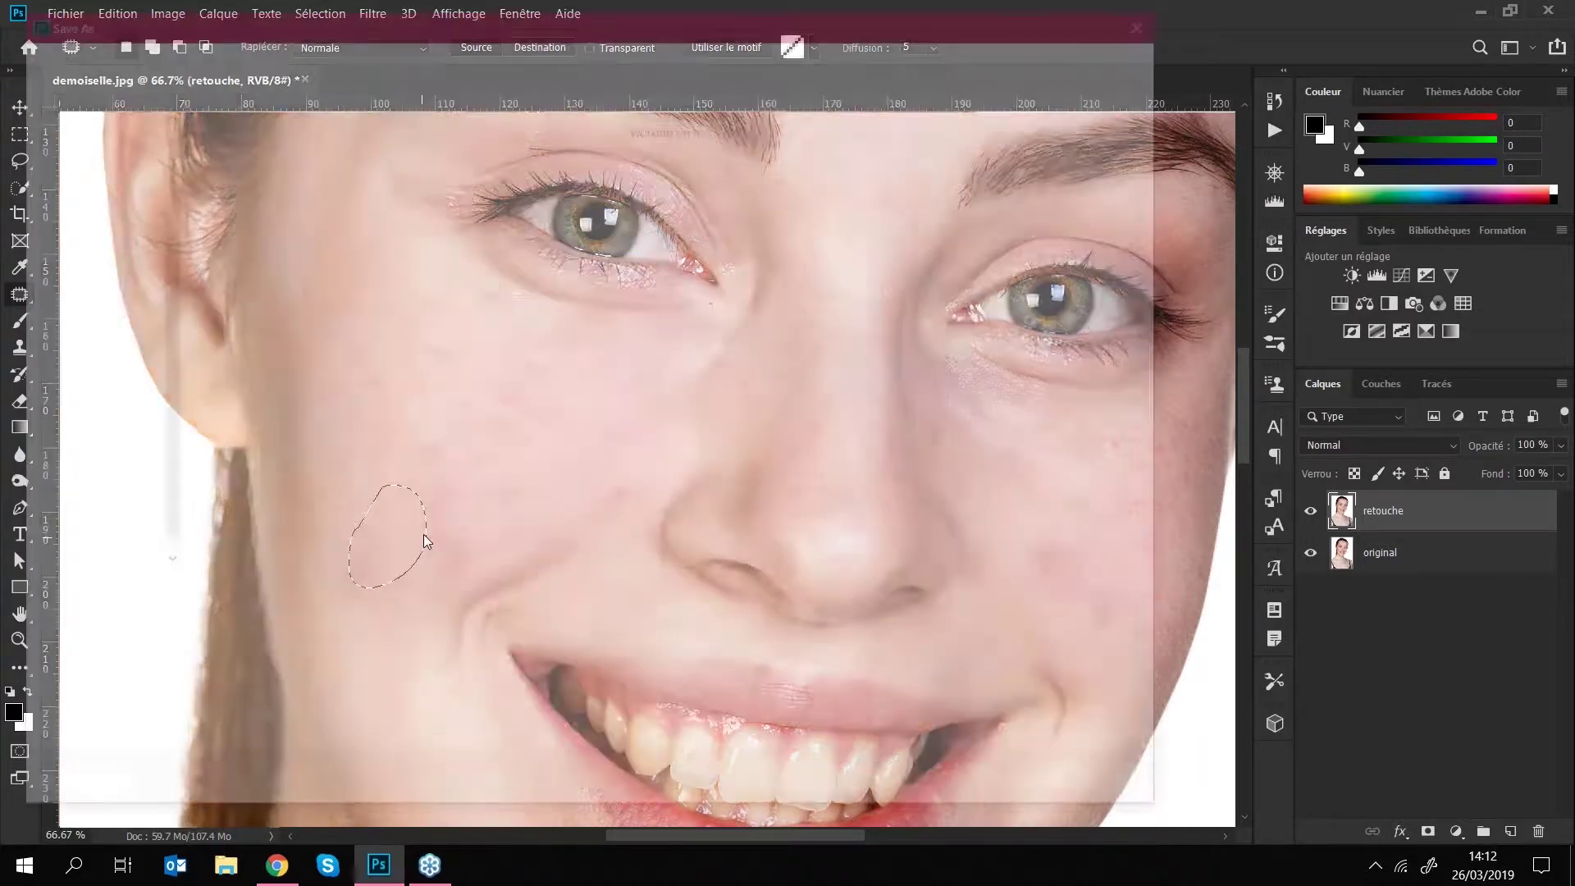
left_click(1111, 790)
key("ctrl+d")
- Patch the remaining redness on the lower cheek beside the smile line from cleaner skin, and deselect
left_click_drag(372, 532, 376, 524)
left_click_drag(364, 572, 401, 681)
left_click_drag(444, 474, 444, 466)
mouse_move(450, 503)
left_mouse_down()
mouse_move(422, 464)
mouse_move(411, 379)
left_mouse_up()
key("ctrl+d")
- Switch to the Healing Brush and sample clean skin on the cheeks as its source
left_click_drag(787, 395, 599, 419)
right_click(20, 297)
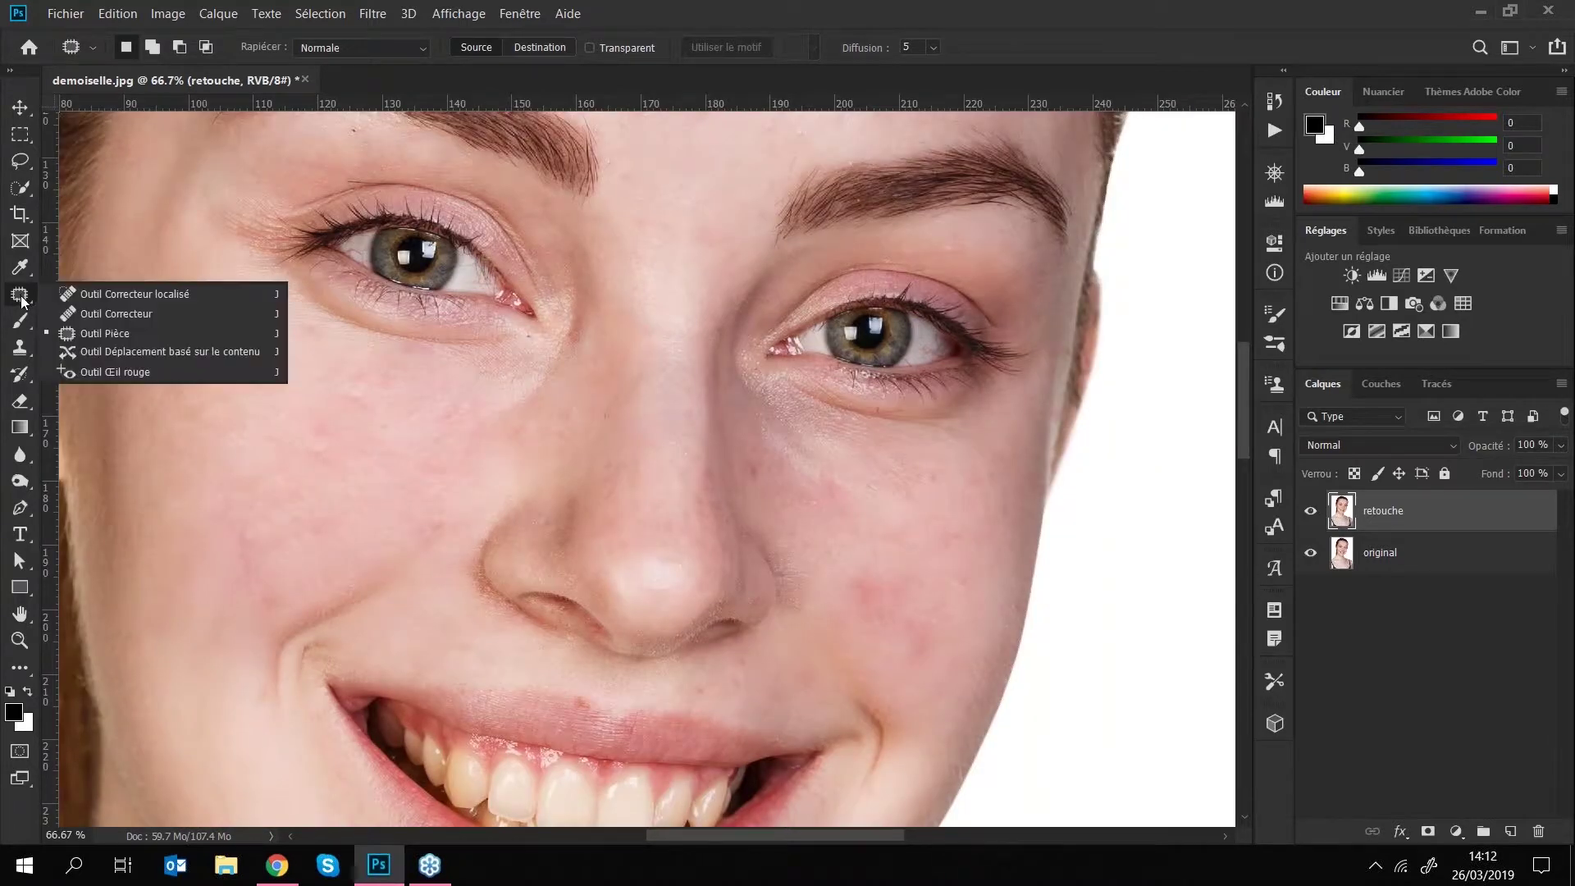
left_click(100, 313)
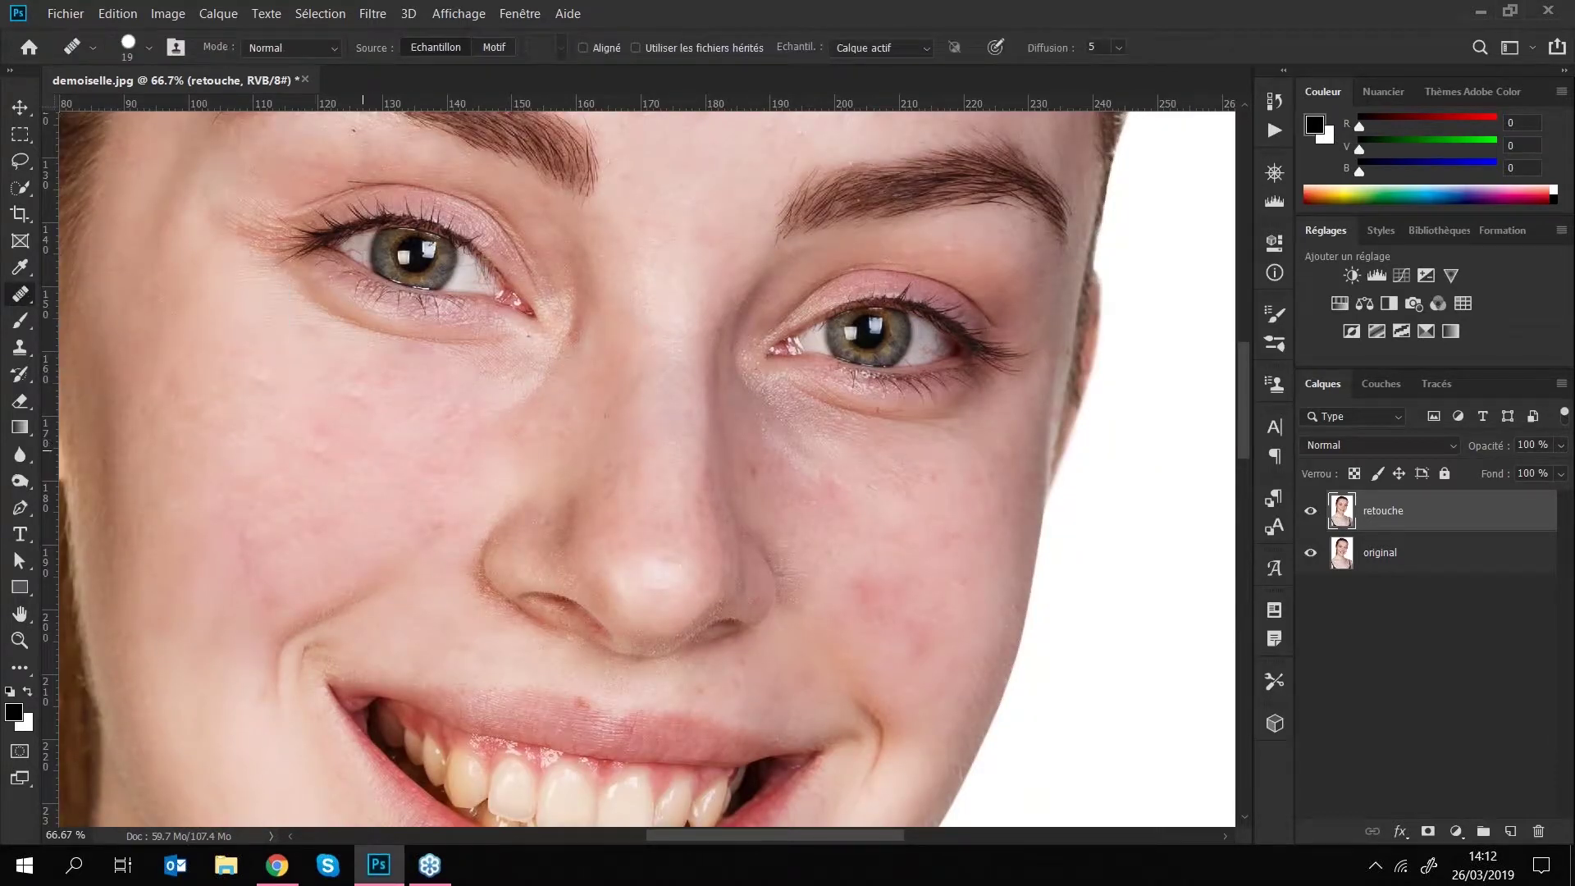
left_click(503, 434)
left_click(818, 343)
key("alt")
left_click(424, 416, "alt")
left_click(411, 435, "alt")
left_click(775, 485, "alt")
- Set the Healing Brush to 45 px with minimum hardness and sample clean skin on the cheek farther from the ponytail
key("bracketright")
key("bracketright")
key("bracketright")
key("bracketright")
key("bracketright")
key("bracketright")
left_click(149, 49)
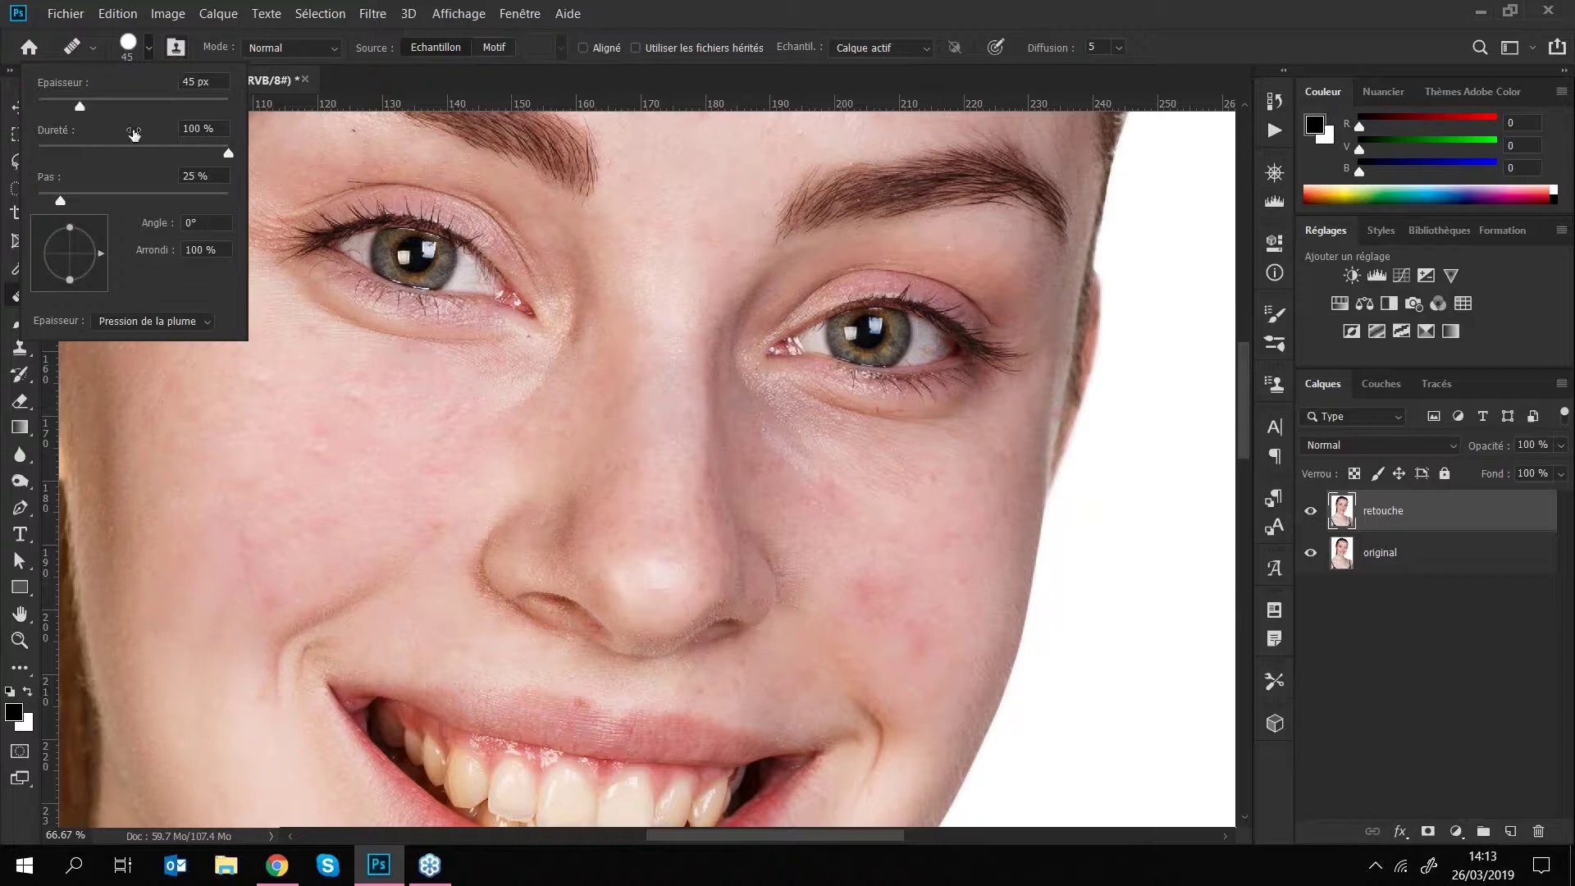
left_click_drag(97, 145, 36, 146)
left_click(707, 8)
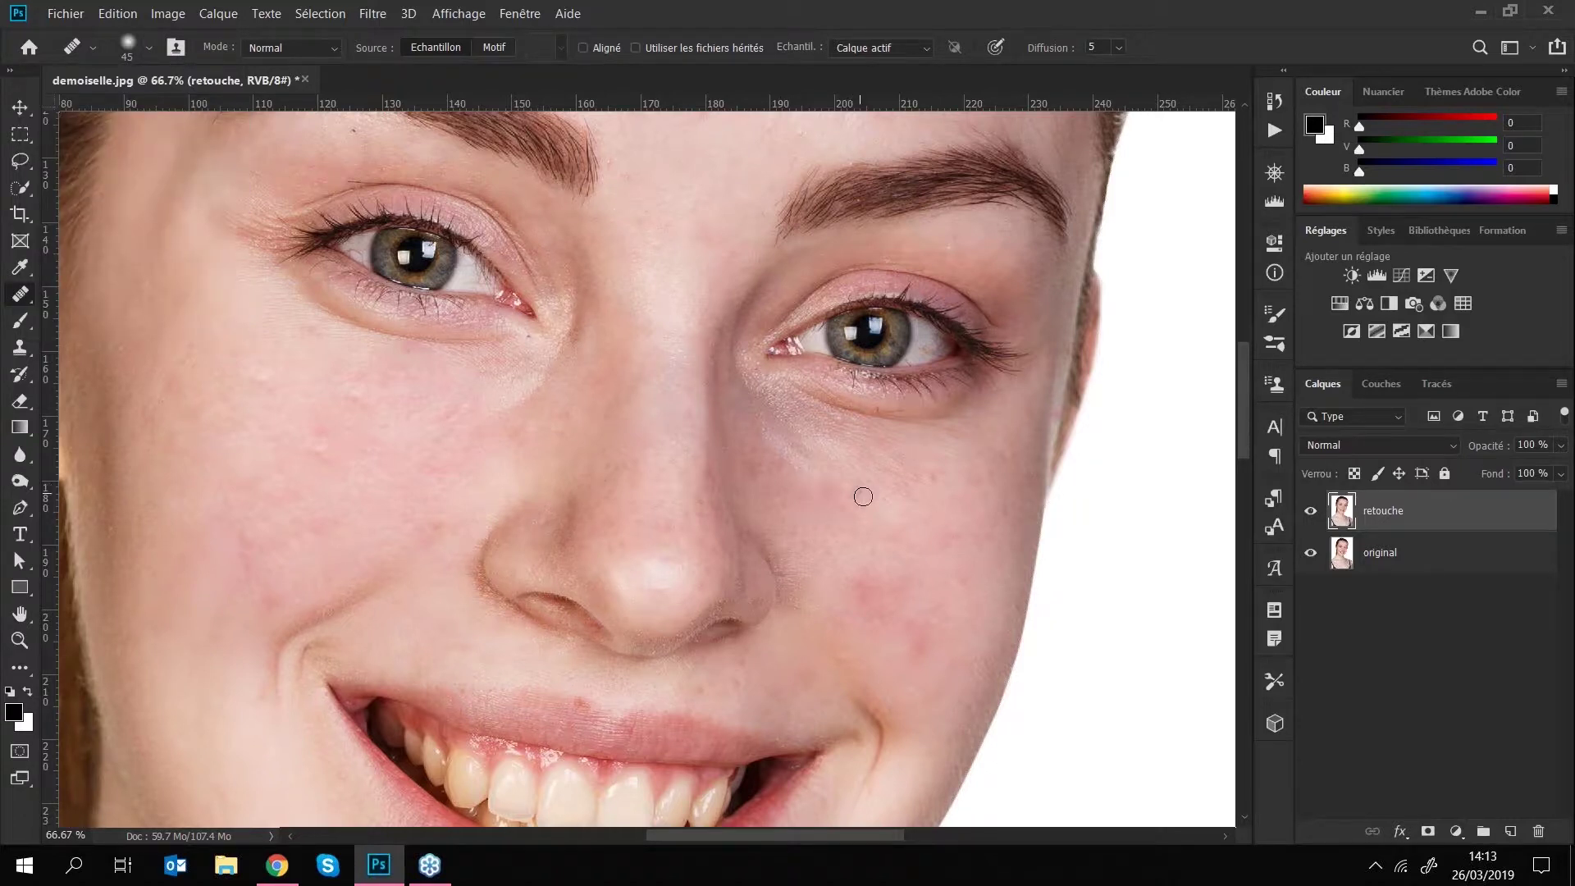
key("alt")
left_click(956, 503, "alt")
- Heal the small blemishes on the bridge and side of the nose with the Spot Healing Brush at 70 px
right_click(22, 295)
left_click(99, 294)
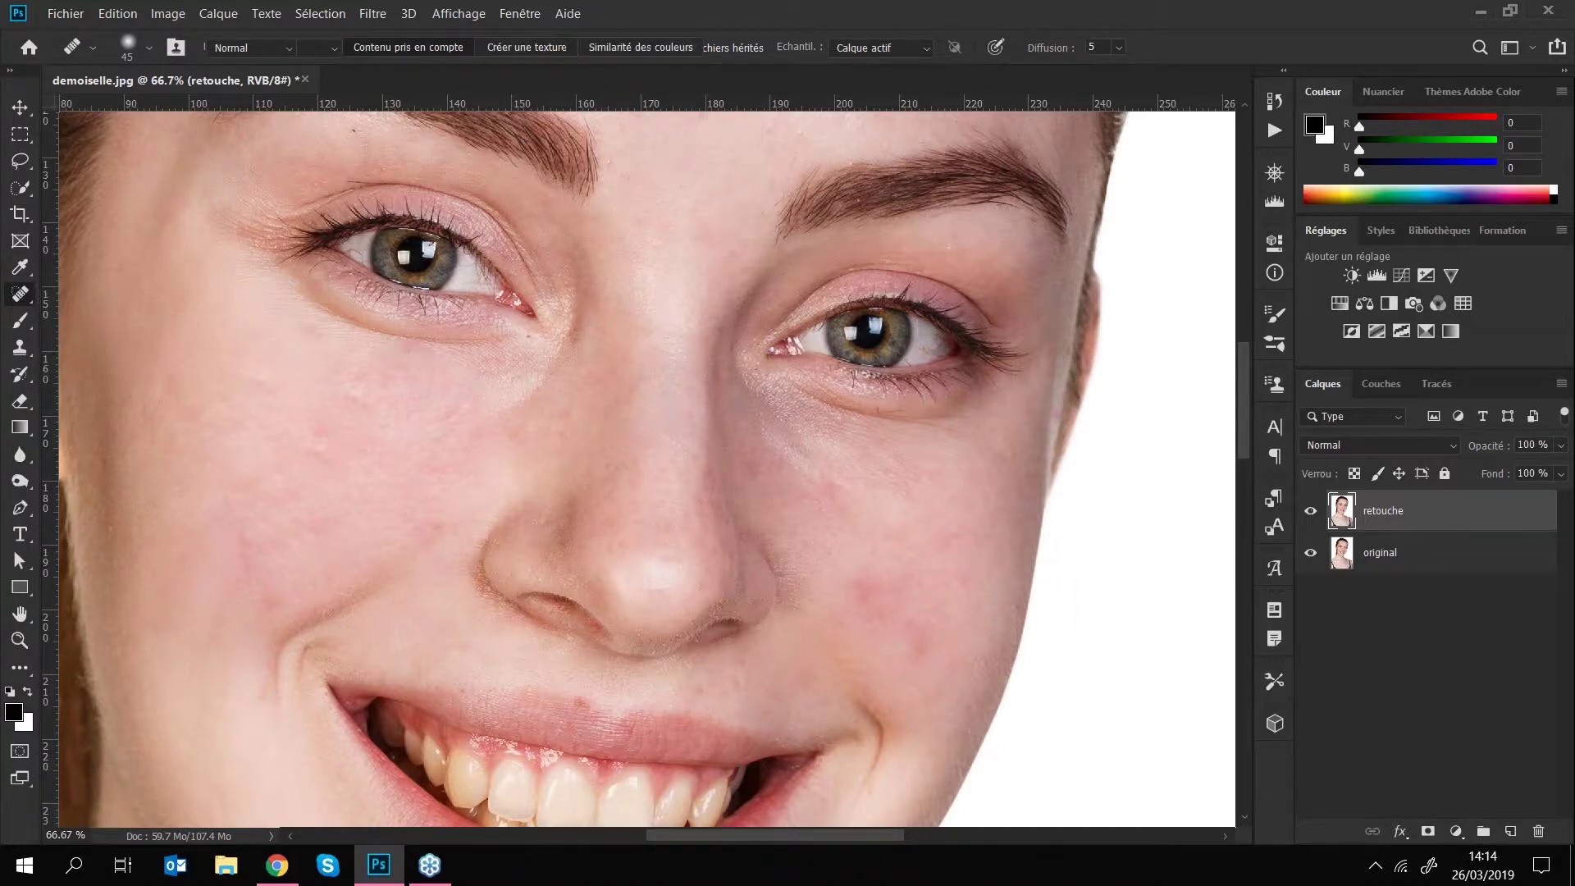
key("bracketleft")
key("bracketleft")
key("bracketleft")
key("bracketleft")
key("bracketleft")
left_click_drag(652, 326, 650, 349)
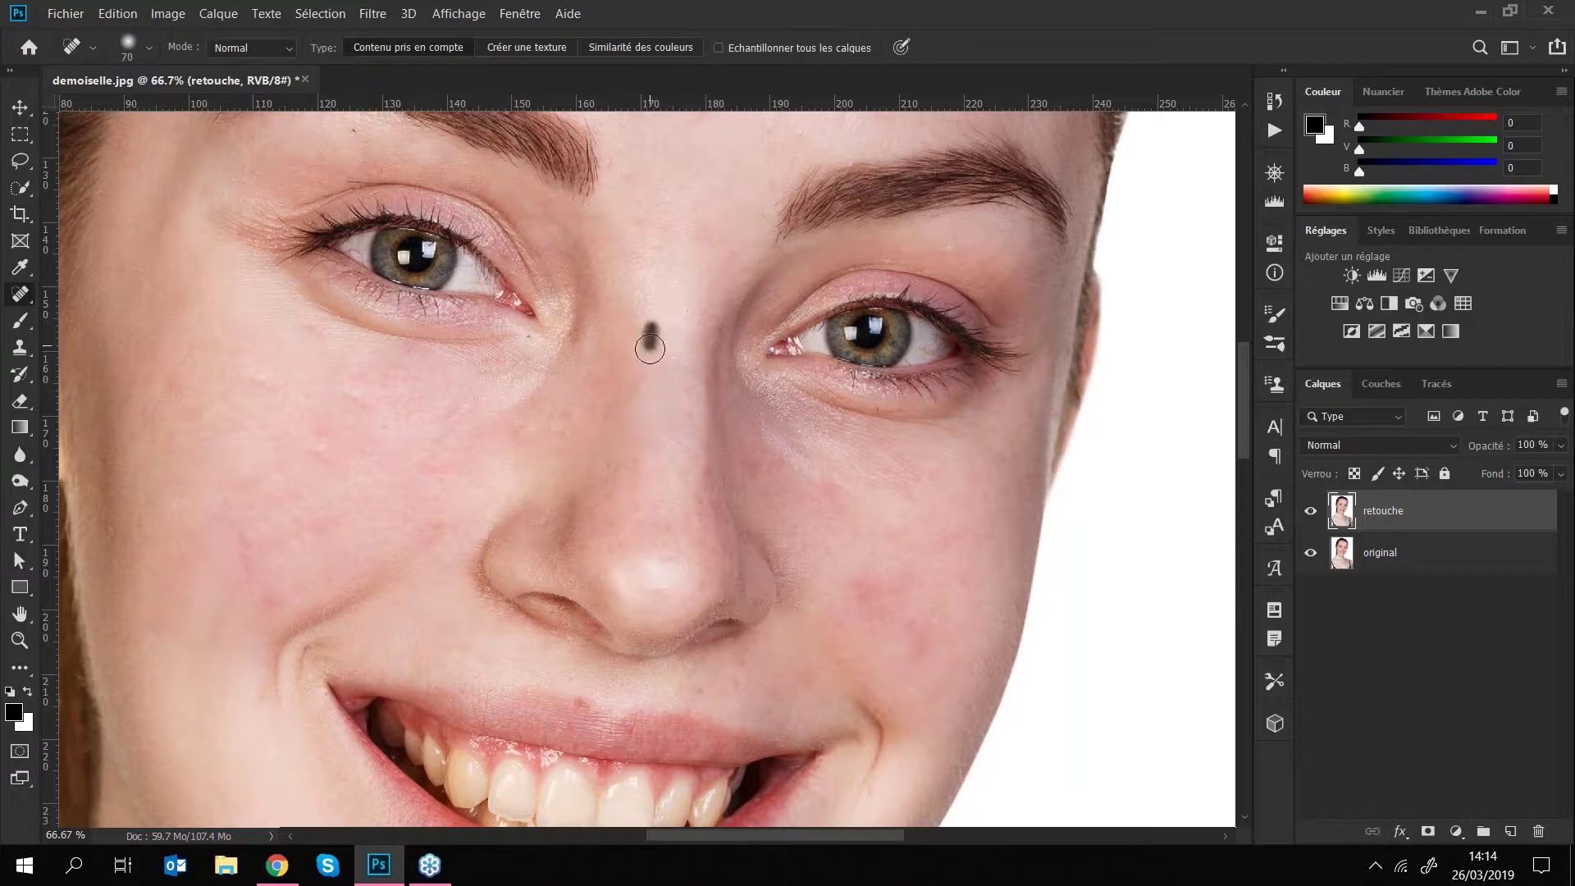
mouse_move(705, 497)
left_mouse_down()
mouse_move(700, 531)
mouse_move(629, 524)
left_mouse_up()
left_click_drag(621, 457, 630, 484)
- Enlarge the Spot Healing Brush to 175 px and heal the red patches on both cheeks
left_click_drag(823, 448, 780, 260)
left_click(665, 492)
left_click(867, 475)
left_click_drag(823, 373, 872, 444)
key("bracketright")
key("bracketright")
key("bracketright")
key("bracketright")
key("bracketright")
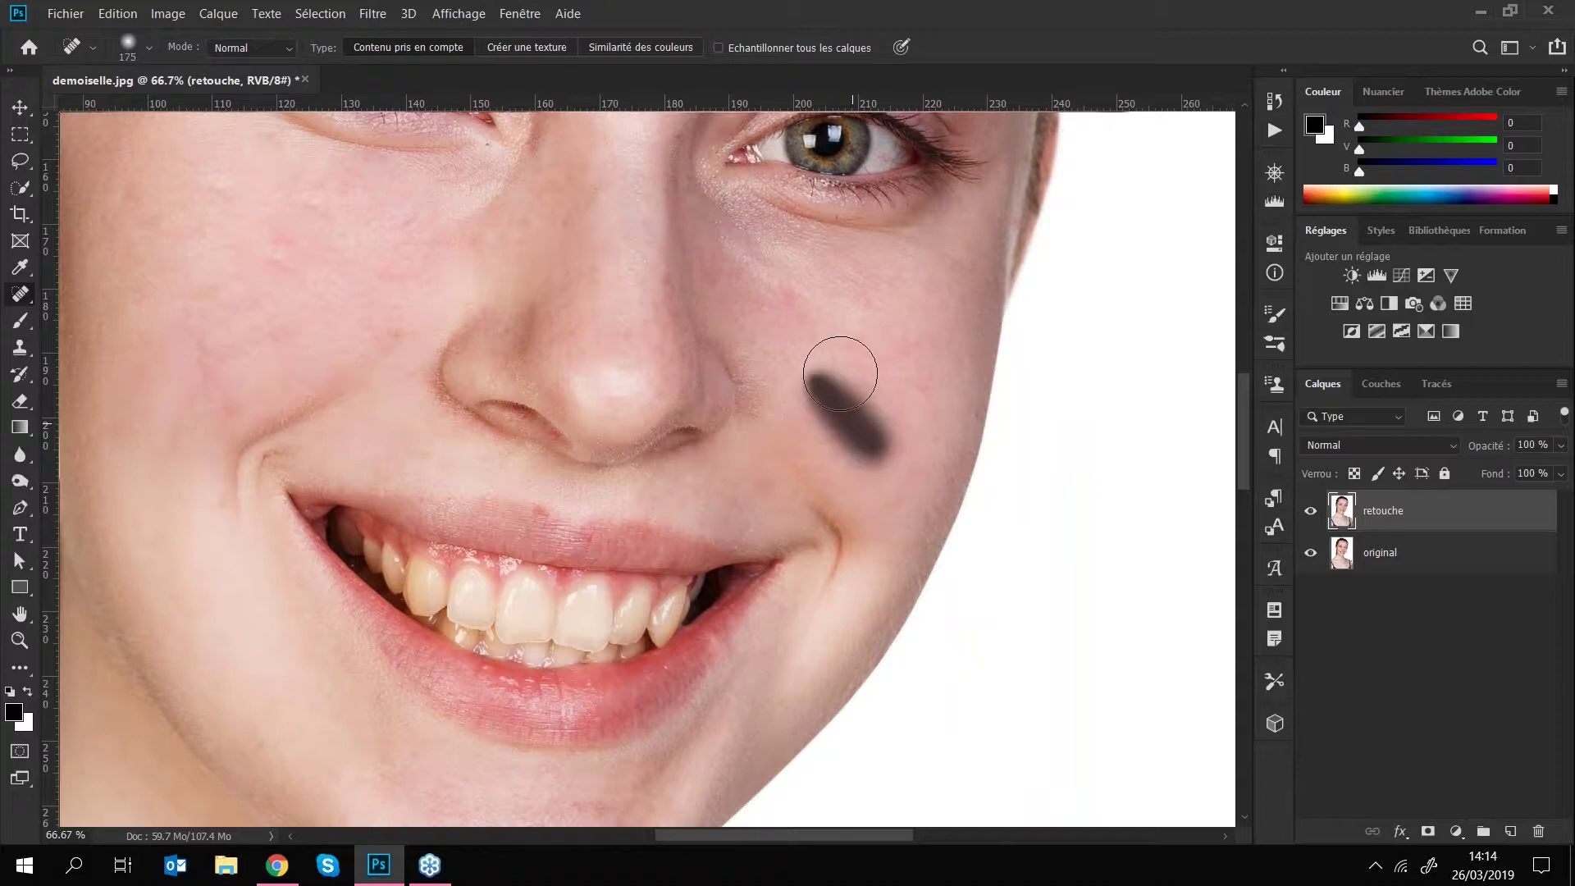
left_click(889, 392)
left_click(846, 411)
mouse_move(224, 344)
left_mouse_down()
mouse_move(212, 357)
mouse_move(251, 362)
left_mouse_up()
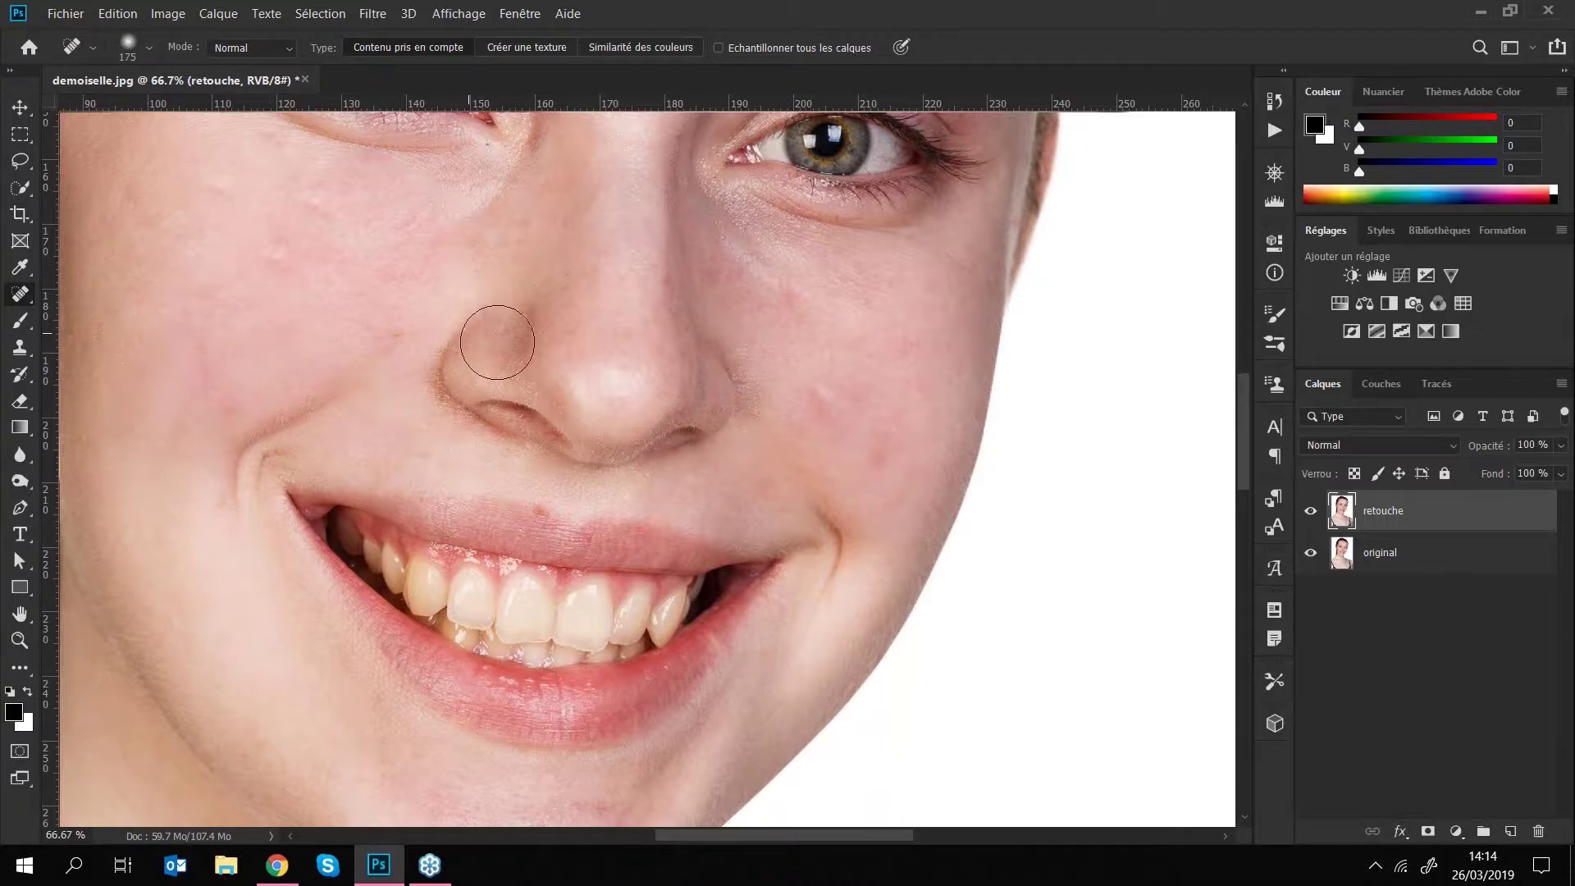
- Reduce the healing brush to 35 px and examine the nose, lips and chin for remaining blemishes
key("space")
left_click_drag(451, 371, 517, 461)
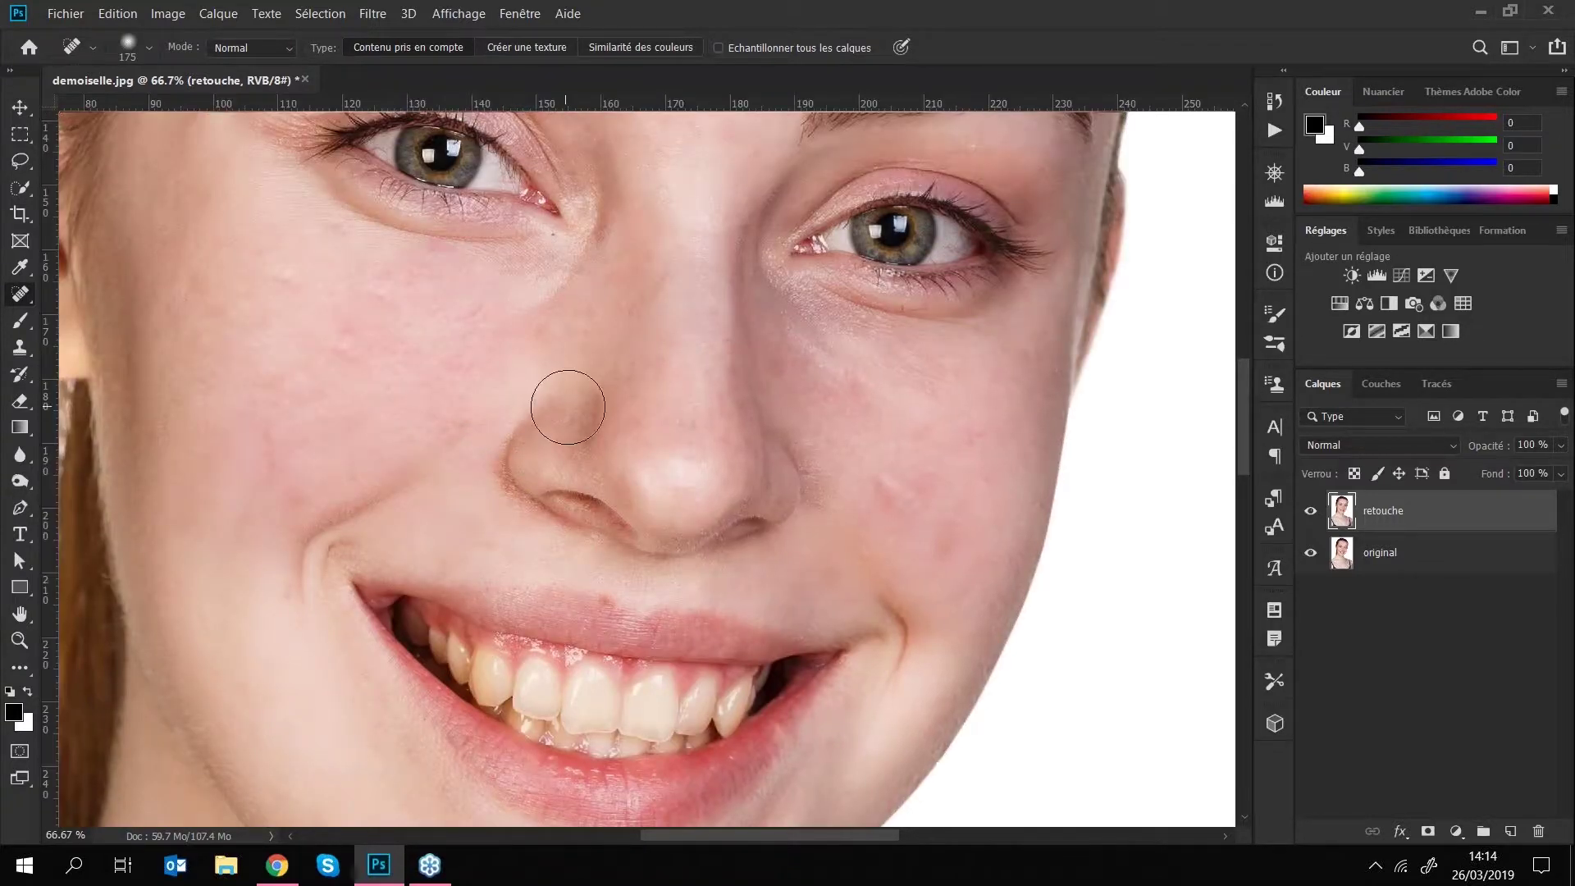
key("space")
left_click_drag(720, 391, 703, 282)
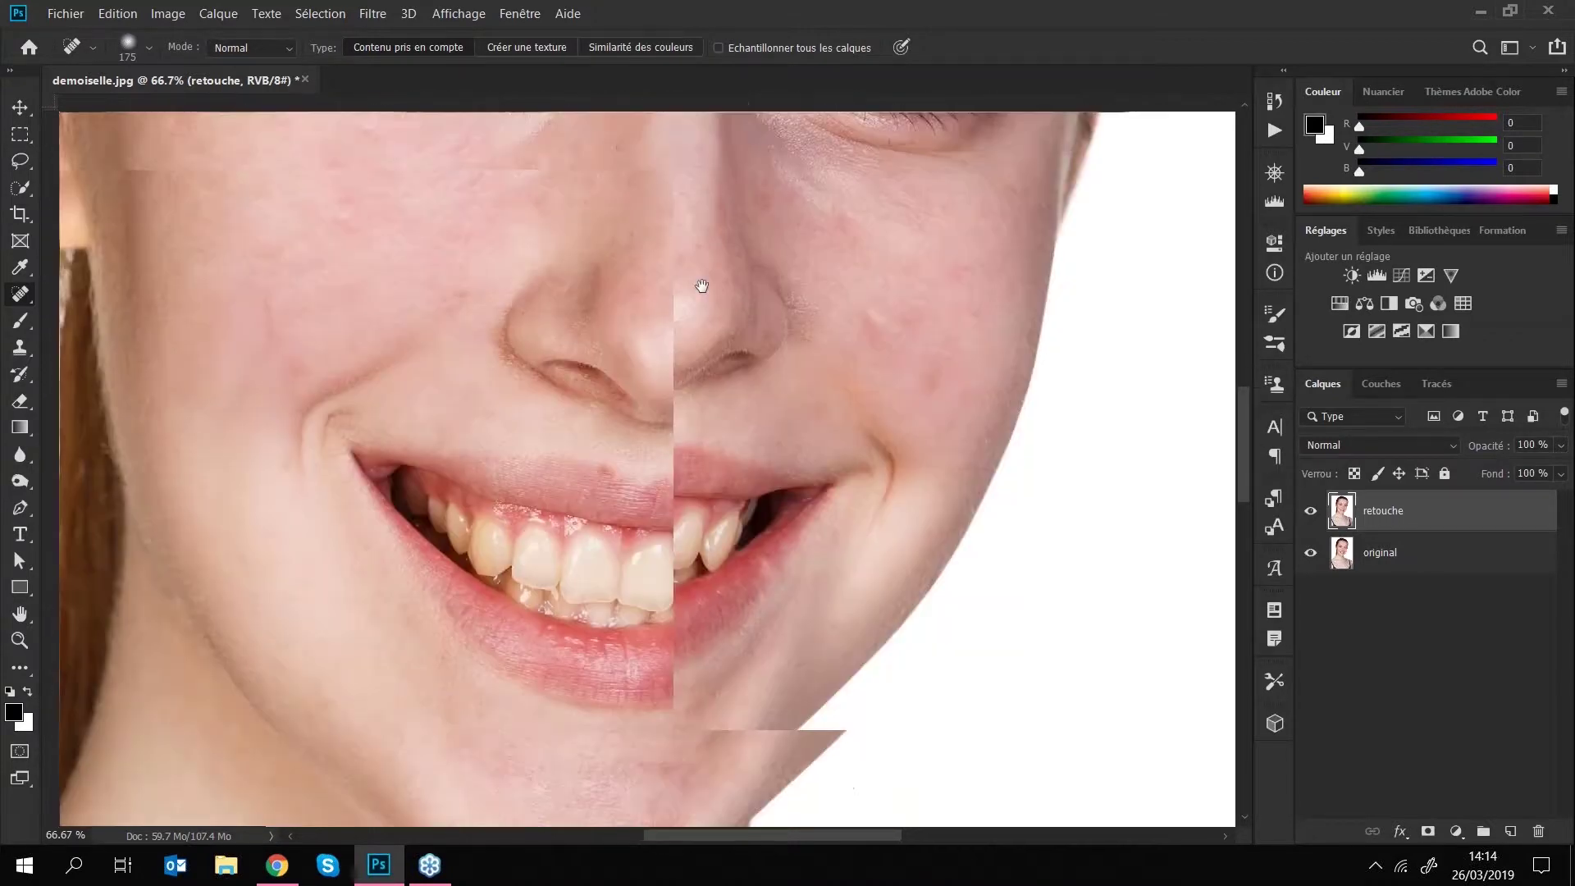
left_click_drag(731, 361, 726, 263)
key("bracketleft")
key("bracketleft")
key("bracketleft")
key("bracketleft")
key("bracketleft")
key("bracketleft")
key("bracketleft")
key("bracketleft")
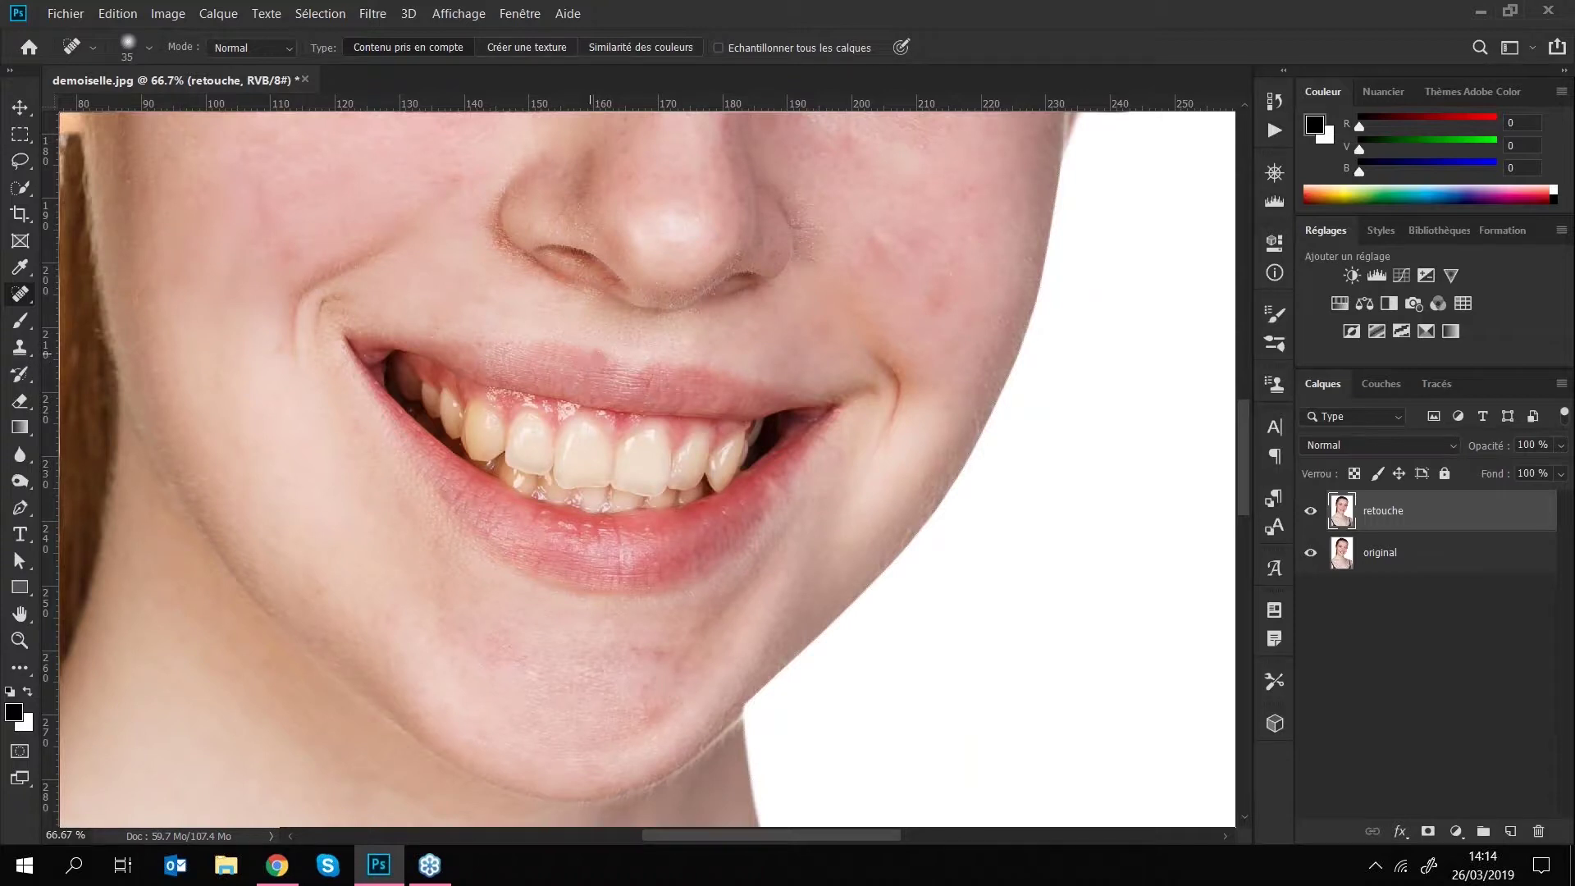
left_click_drag(760, 428, 742, 271)
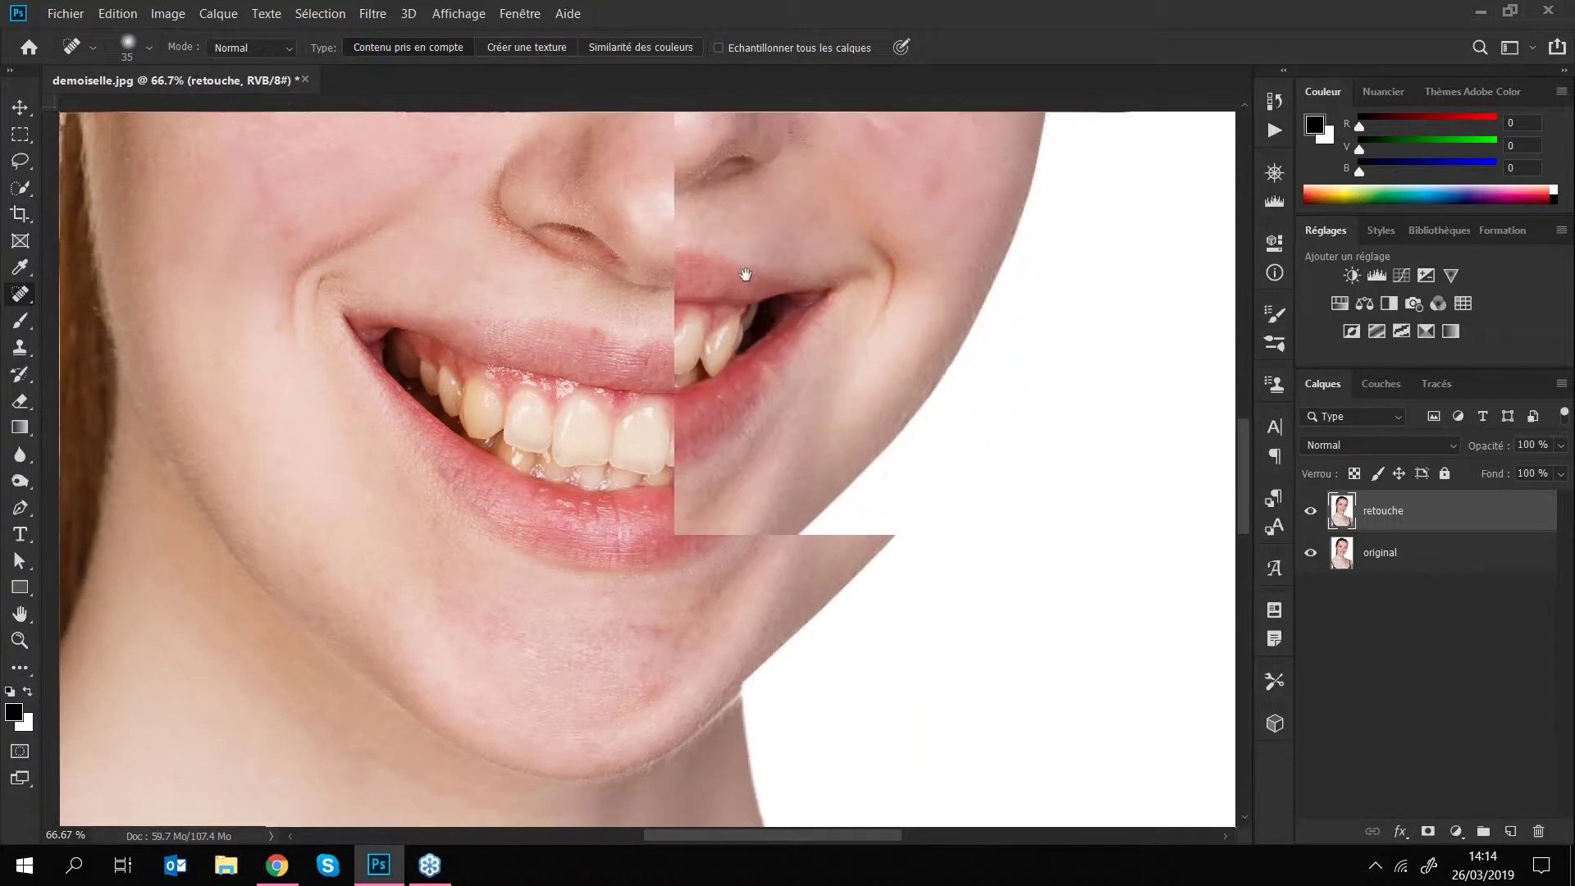
- Heal the leftover red spots on the cheek farther from the ponytail, gradually enlarging the brush for the wider areas
left_click_drag(877, 248, 789, 461)
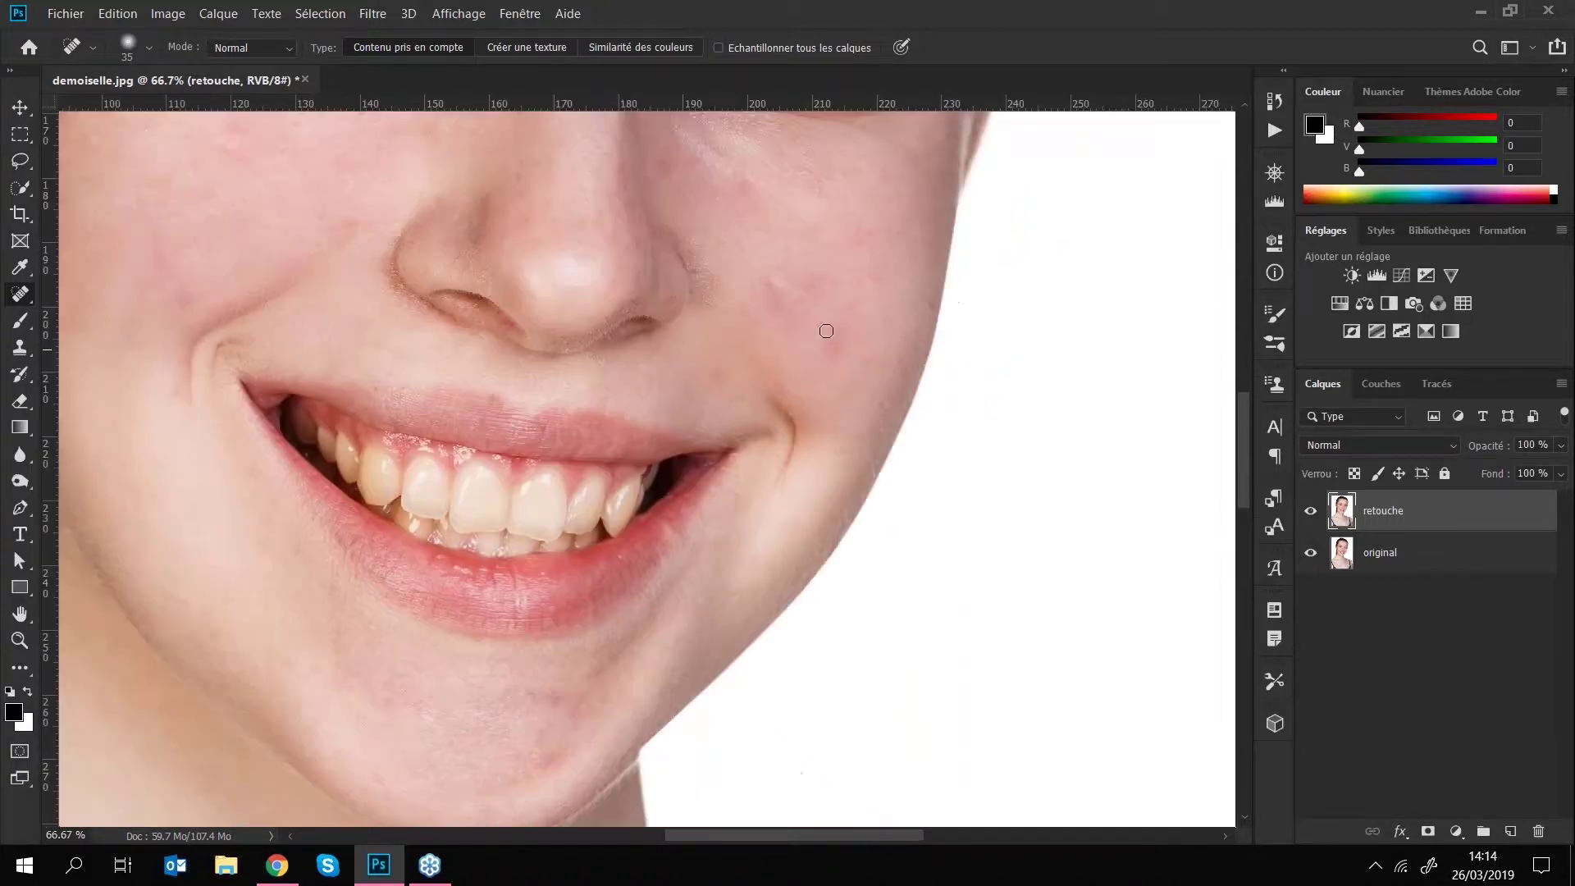
key("bracketright")
key("bracketright")
key("bracketright")
key("bracketright")
mouse_move(832, 334)
left_mouse_down()
mouse_move(852, 374)
mouse_move(857, 330)
left_mouse_up()
key("bracketright")
key("bracketright")
key("bracketright")
key("bracketright")
key("bracketright")
left_click_drag(789, 288, 821, 325)
mouse_move(780, 262)
left_mouse_down()
mouse_move(795, 257)
mouse_move(851, 314)
left_mouse_up()
- Heal the mole and small red spots on the chest and near the shoulder strap with the 175 px Spot Healing Brush
left_click_drag(690, 397, 738, 229)
mouse_move(587, 538)
left_mouse_down()
mouse_move(574, 539)
mouse_move(682, 446)
mouse_move(726, 201)
left_mouse_up()
left_click(602, 577)
left_click_drag(666, 495, 640, 329)
left_click_drag(656, 481, 655, 317)
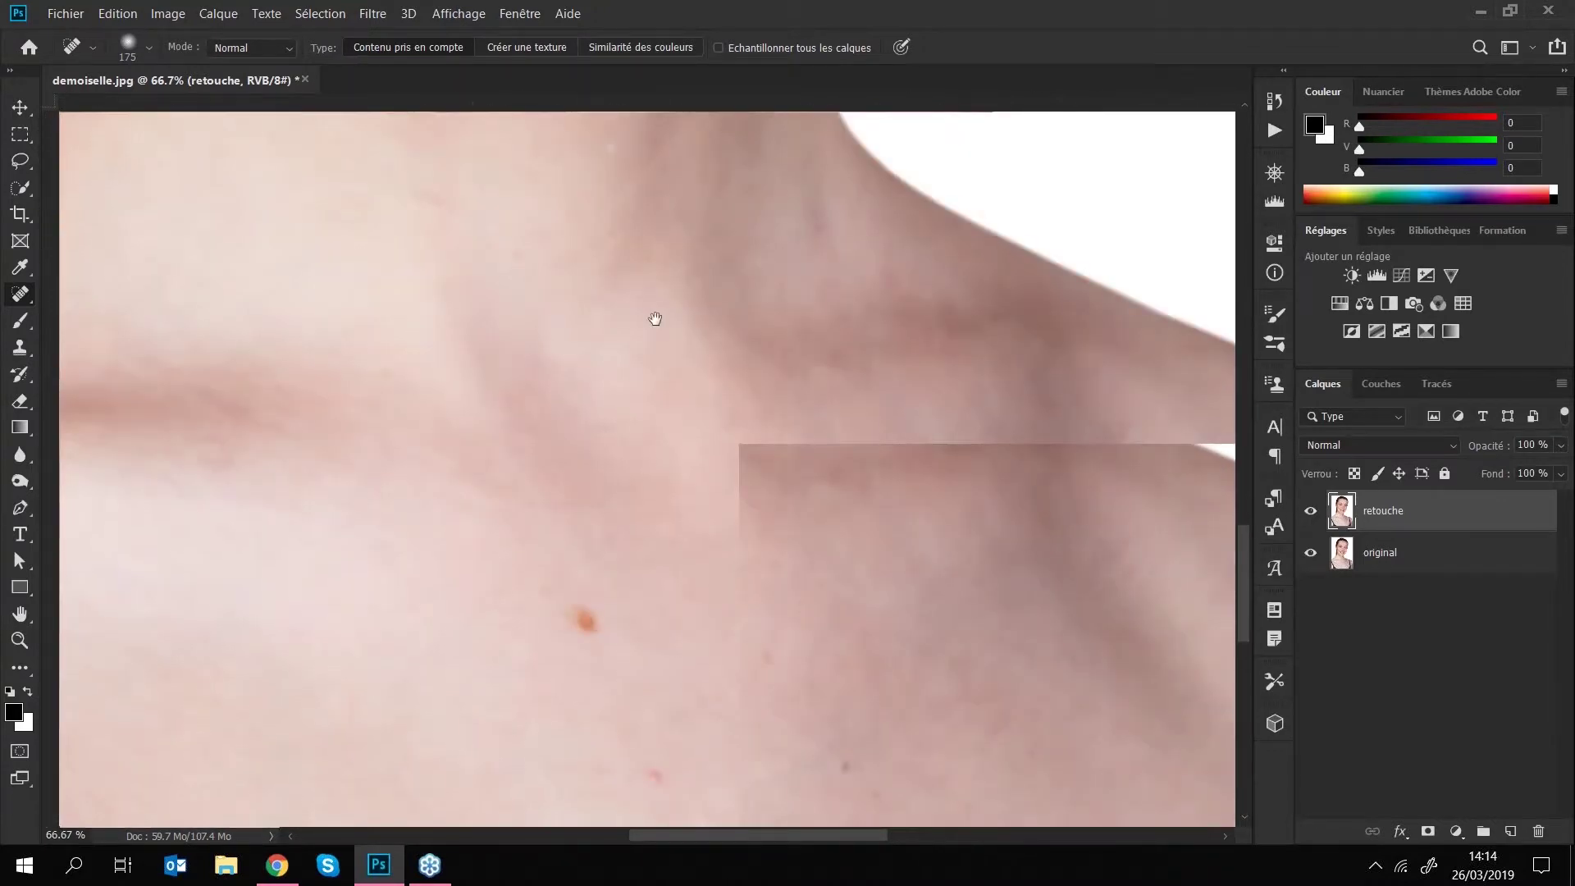
key("ctrl+minus")
key("ctrl+minus")
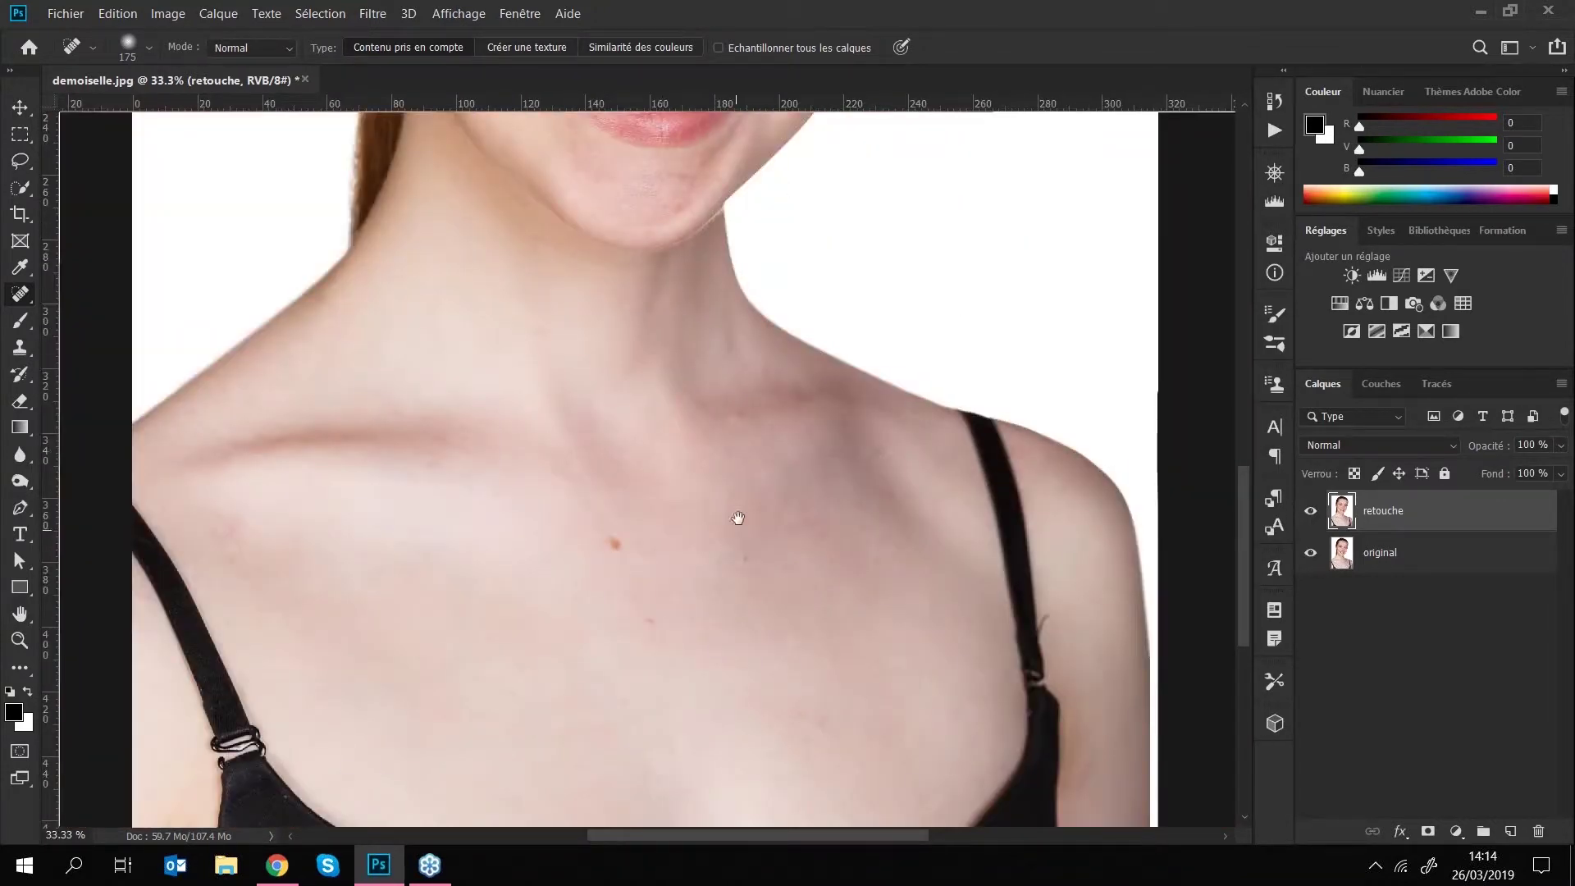
scroll(745, 478, "down", 2)
left_click(622, 451)
left_click_drag(667, 516, 674, 552)
left_click(757, 468)
left_click(617, 456)
left_click_drag(237, 434, 239, 462)
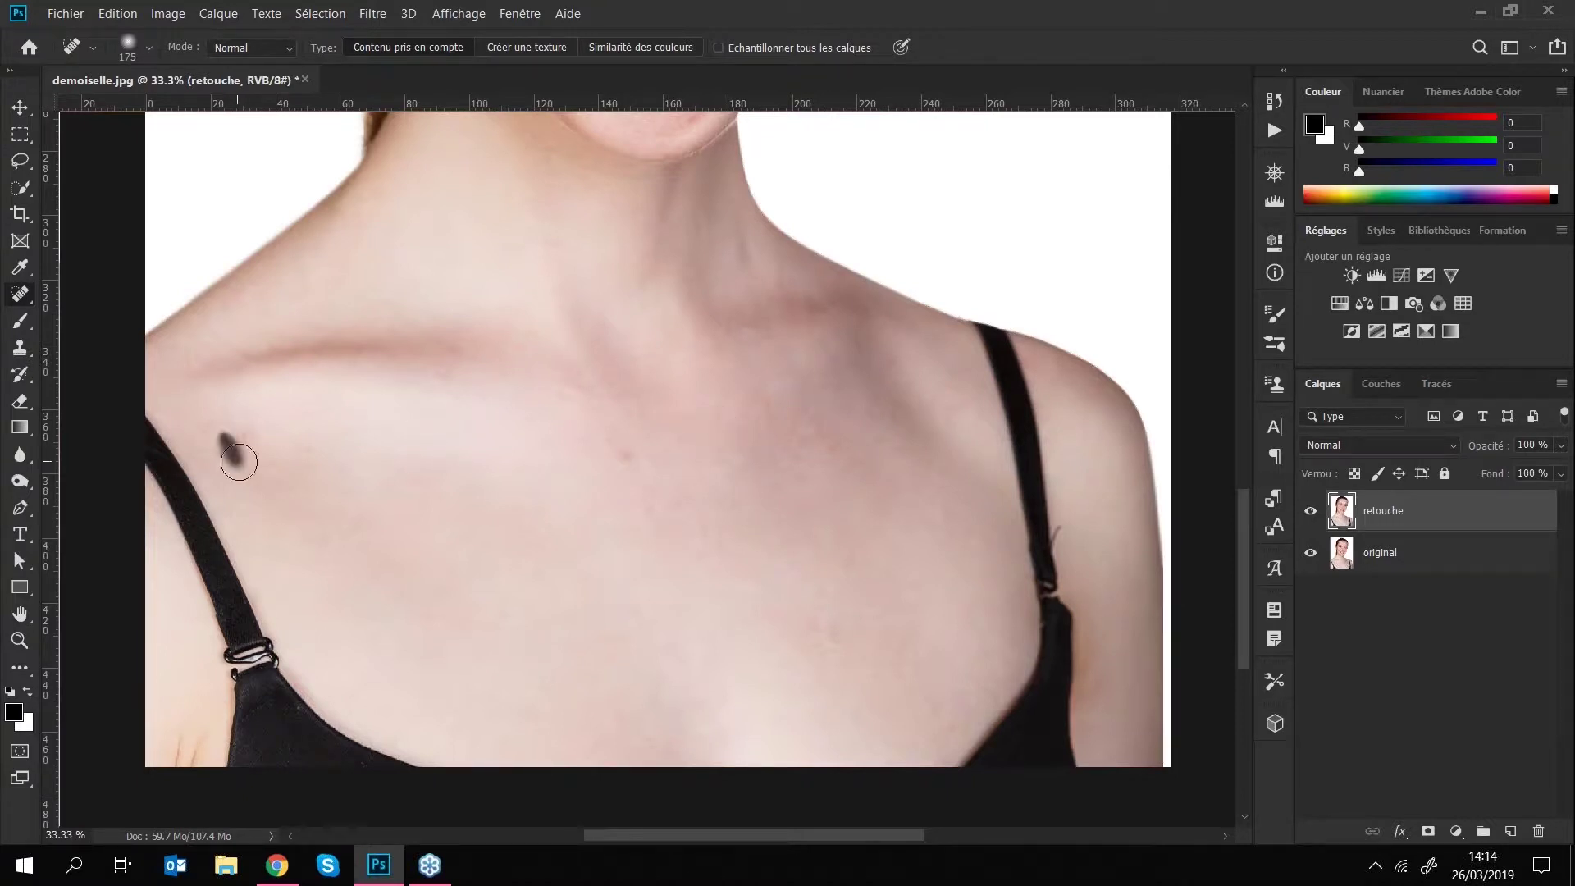
- Review the retouched skin from the chest up to the forehead at 33.3% zoom
left_click_drag(749, 527, 925, 304)
left_click_drag(830, 283, 763, 562)
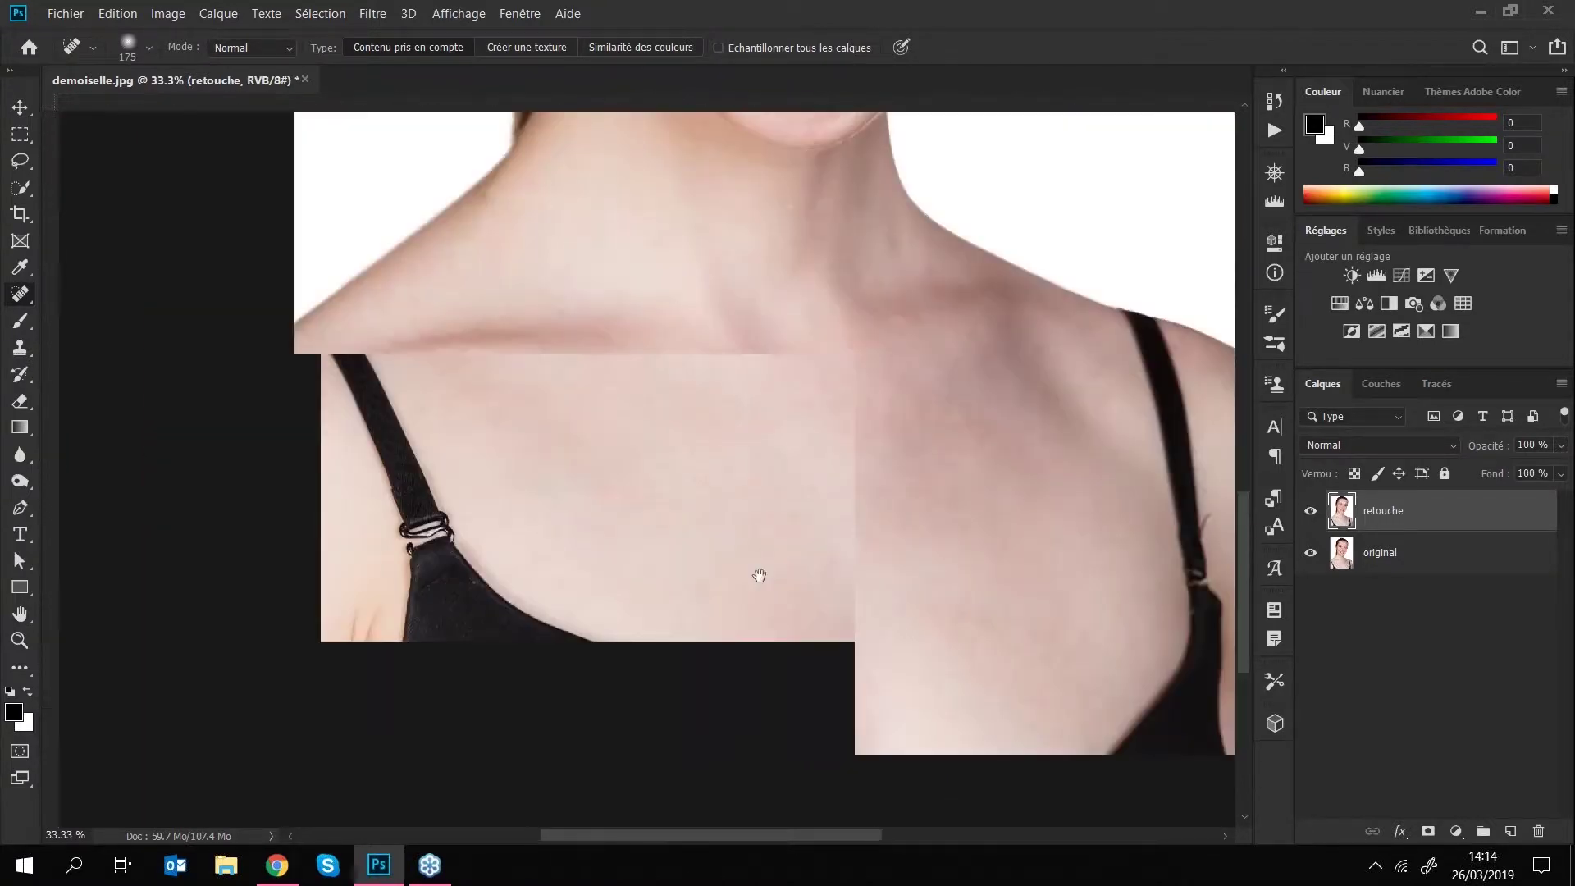
left_click_drag(711, 259, 654, 528)
left_click_drag(701, 317, 648, 739)
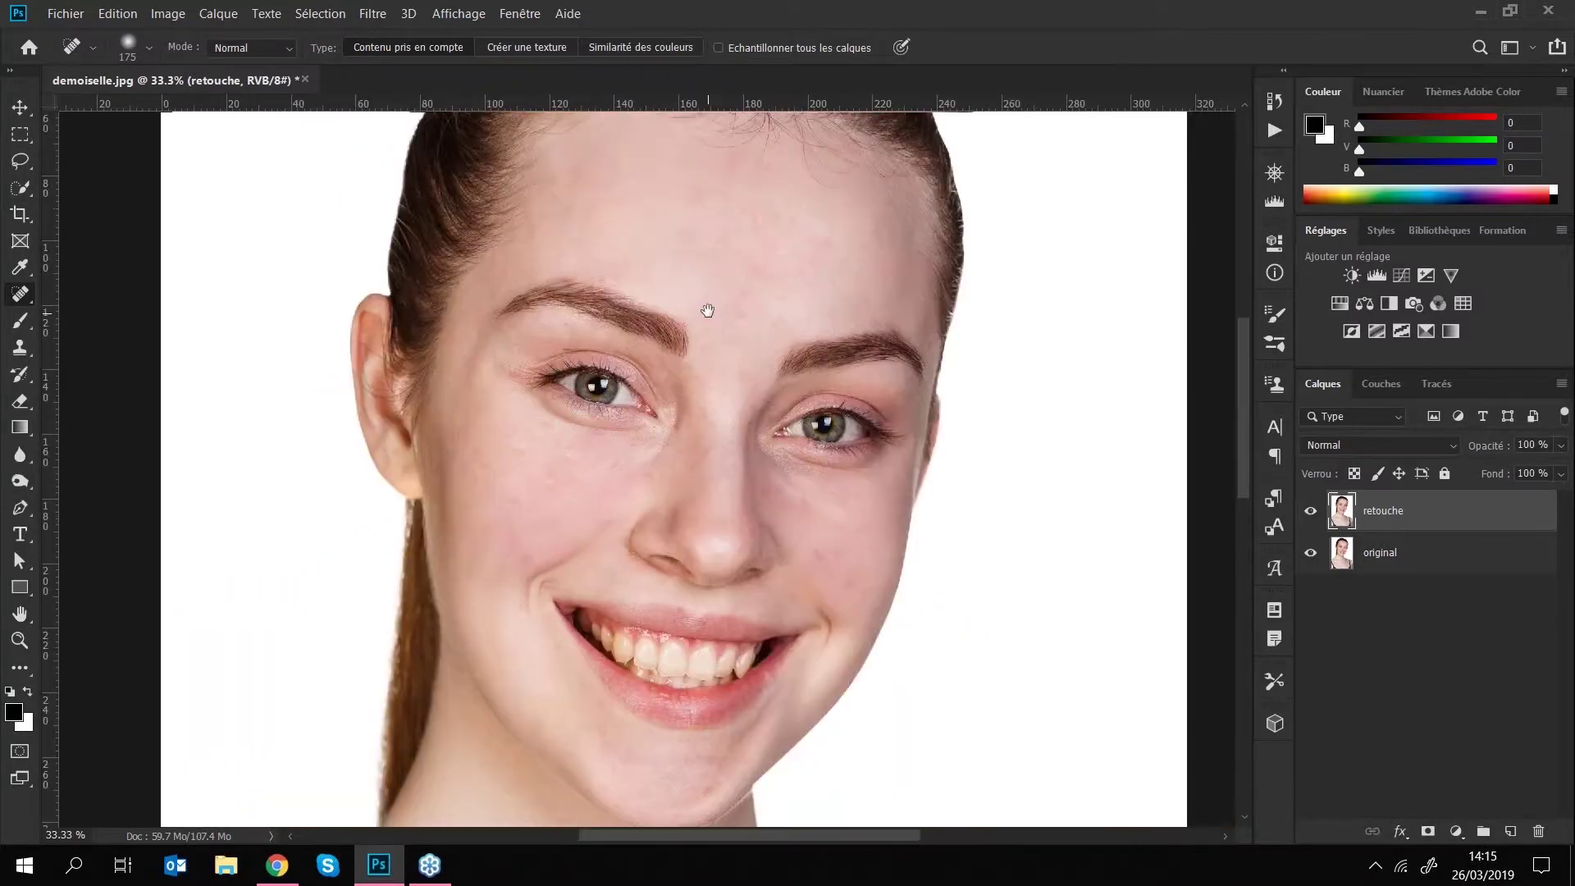
left_click_drag(742, 302, 752, 320)
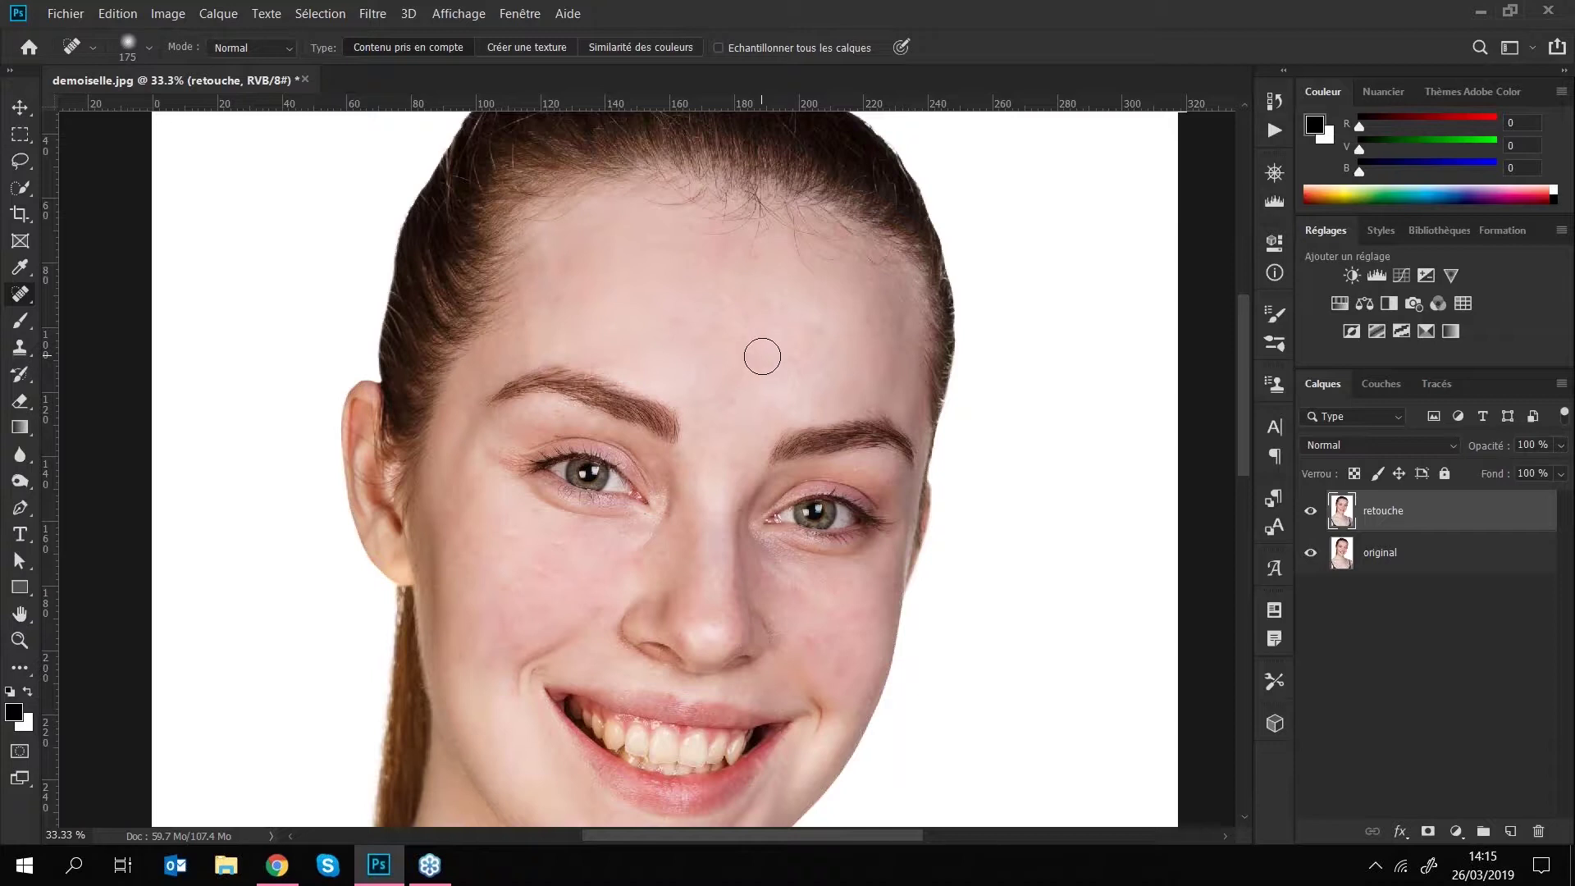
- Save the layered image to the Desktop as the Photoshop file demoiselle.psd with maximised compatibility
left_click(66, 13)
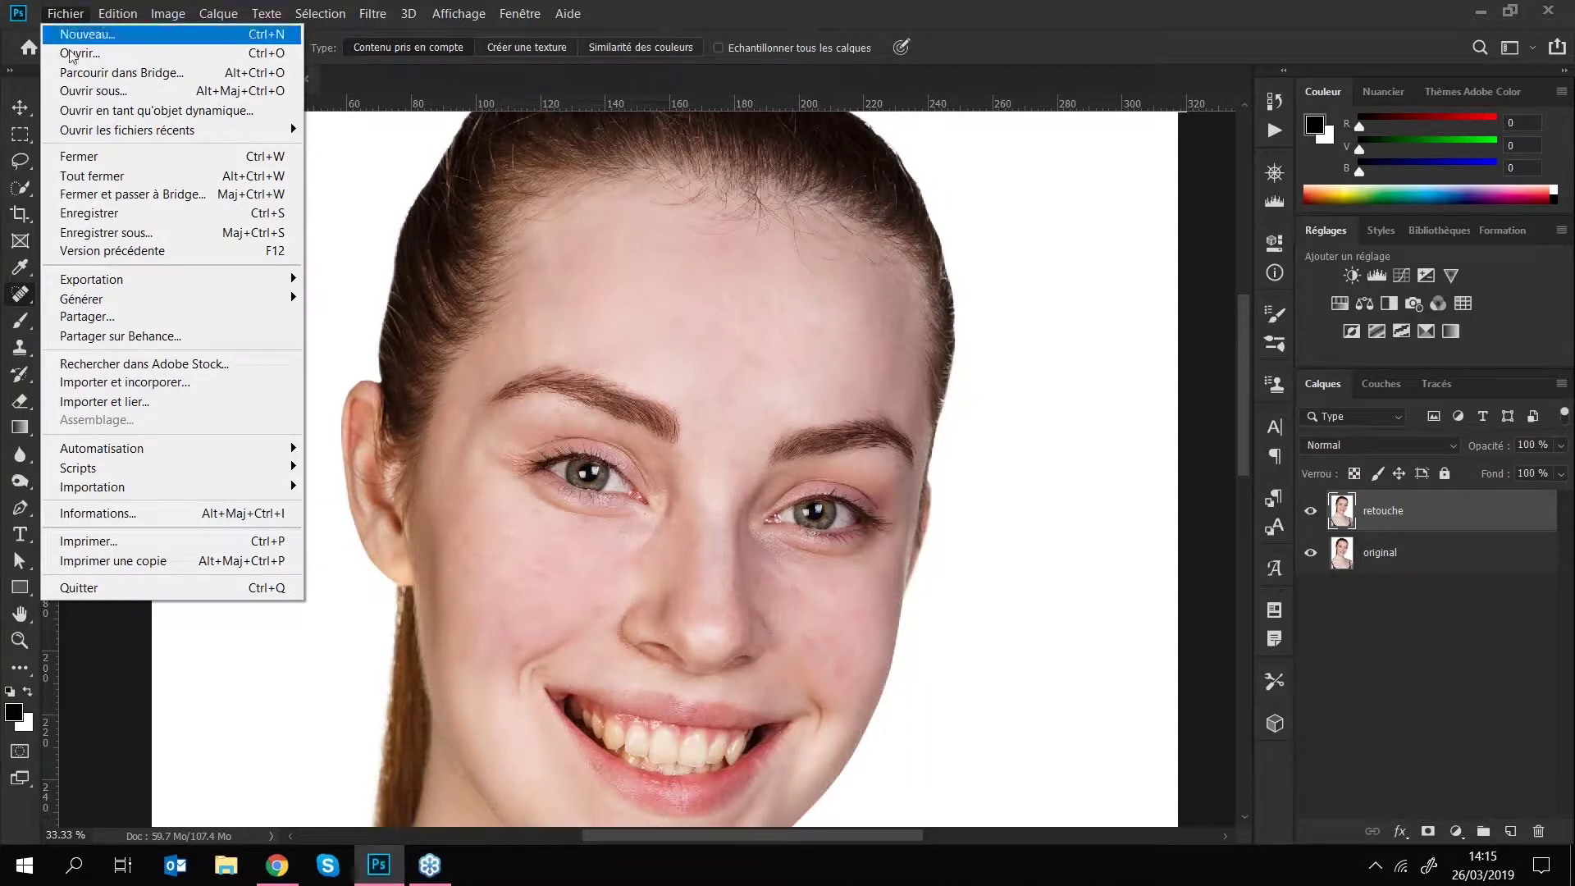
left_click(104, 234)
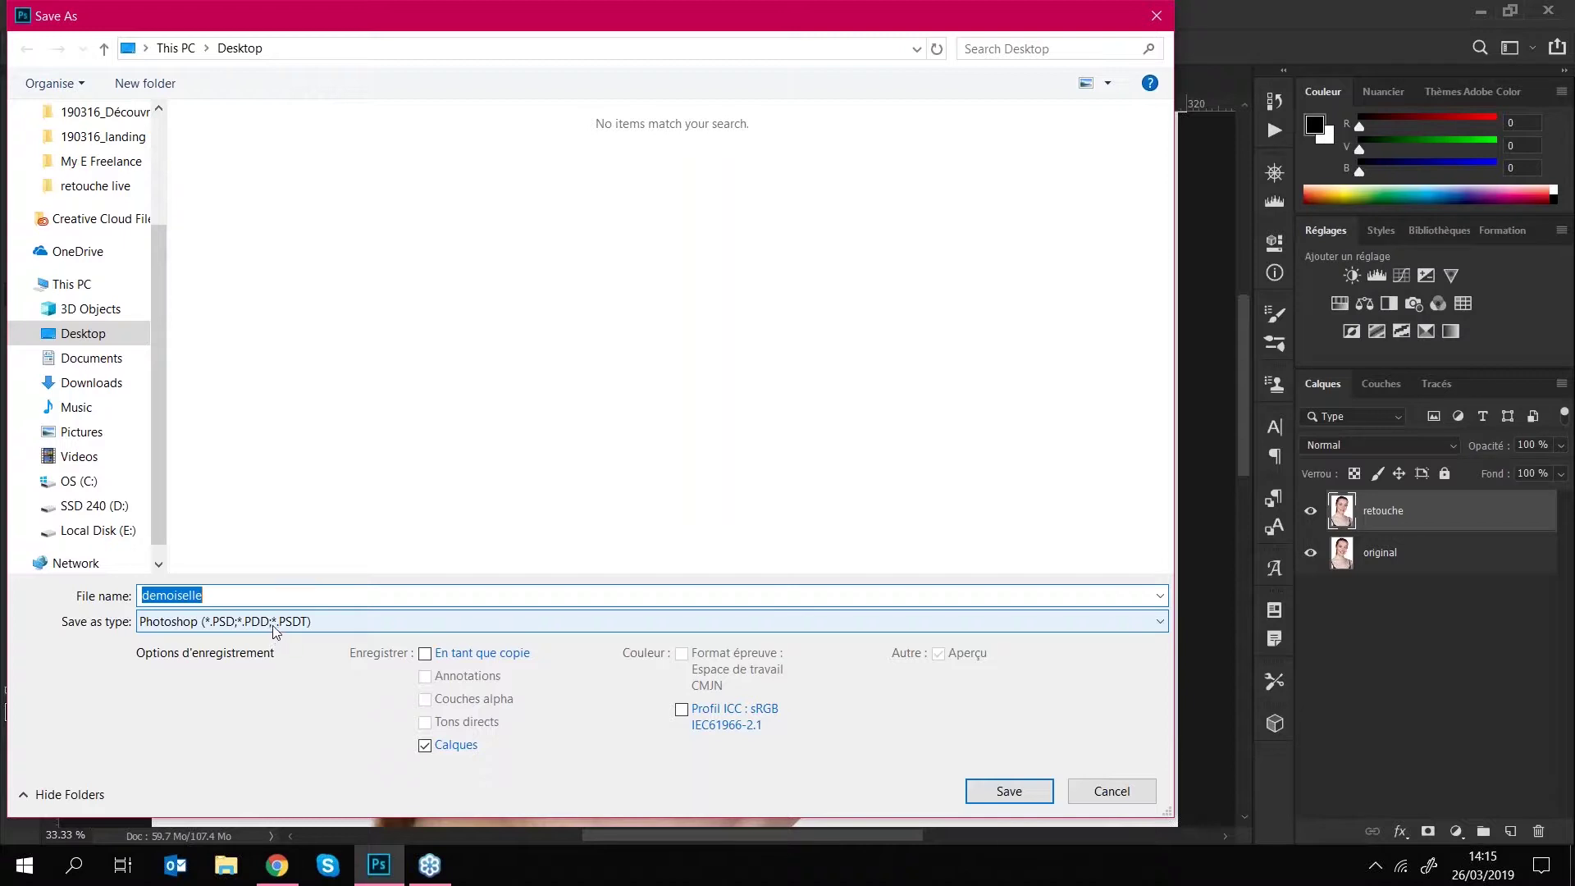
left_click(260, 598)
left_click(244, 626)
left_click(243, 626)
left_click(1012, 790)
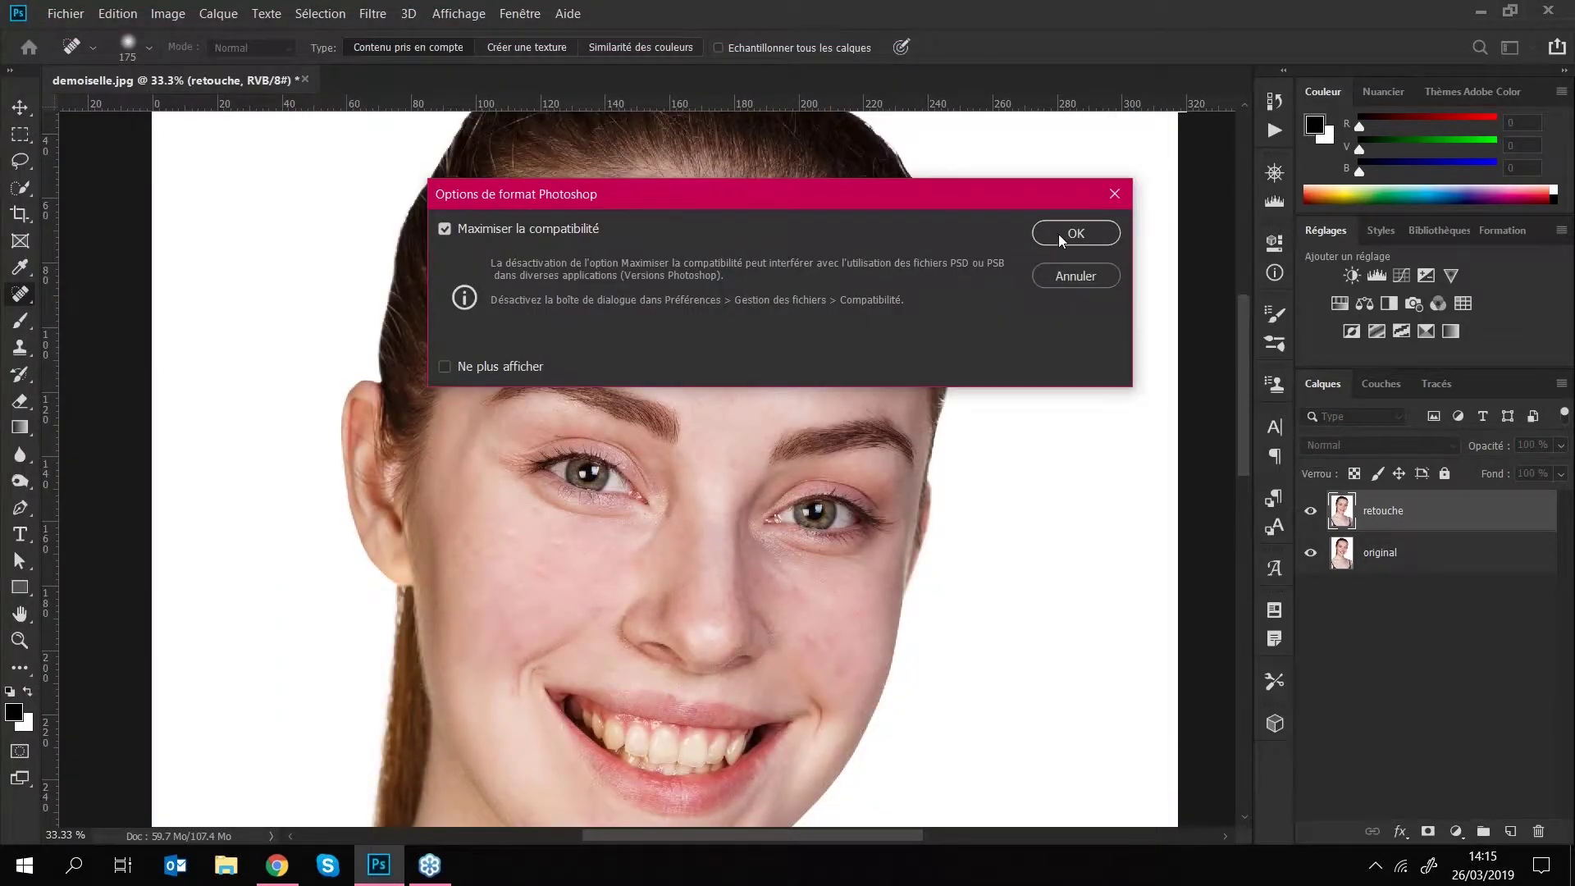
left_click(1059, 233)
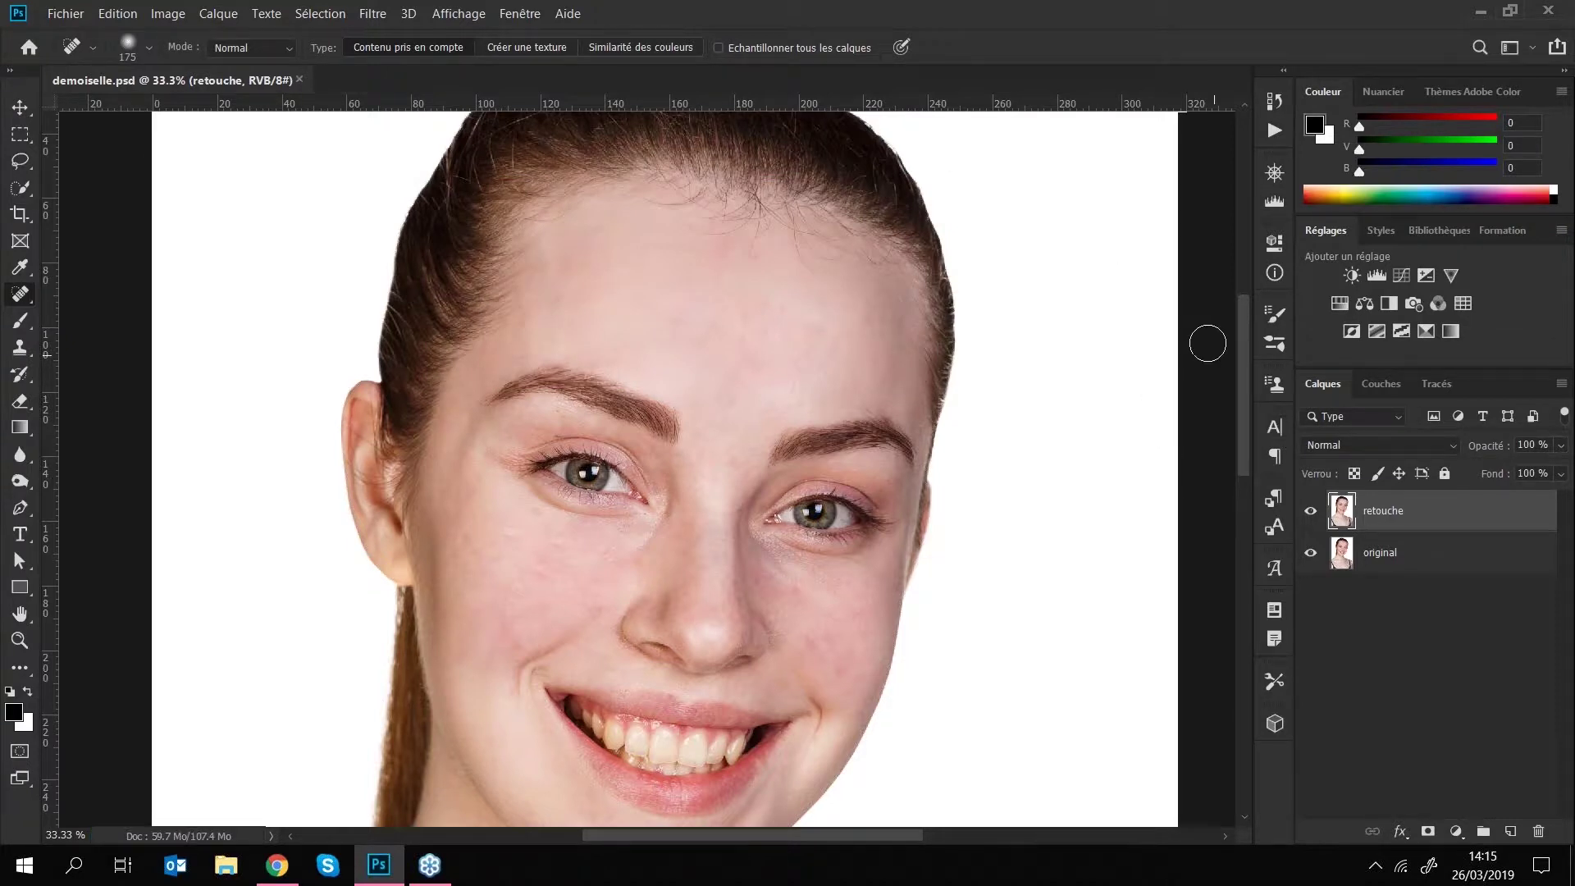
- Duplicate the retouche layer and rename the copy densité
mouse_move(670, 426)
left_mouse_down()
mouse_move(699, 355)
mouse_move(729, 338)
mouse_move(689, 383)
mouse_move(717, 345)
mouse_move(735, 387)
mouse_move(721, 373)
mouse_move(734, 347)
left_mouse_up()
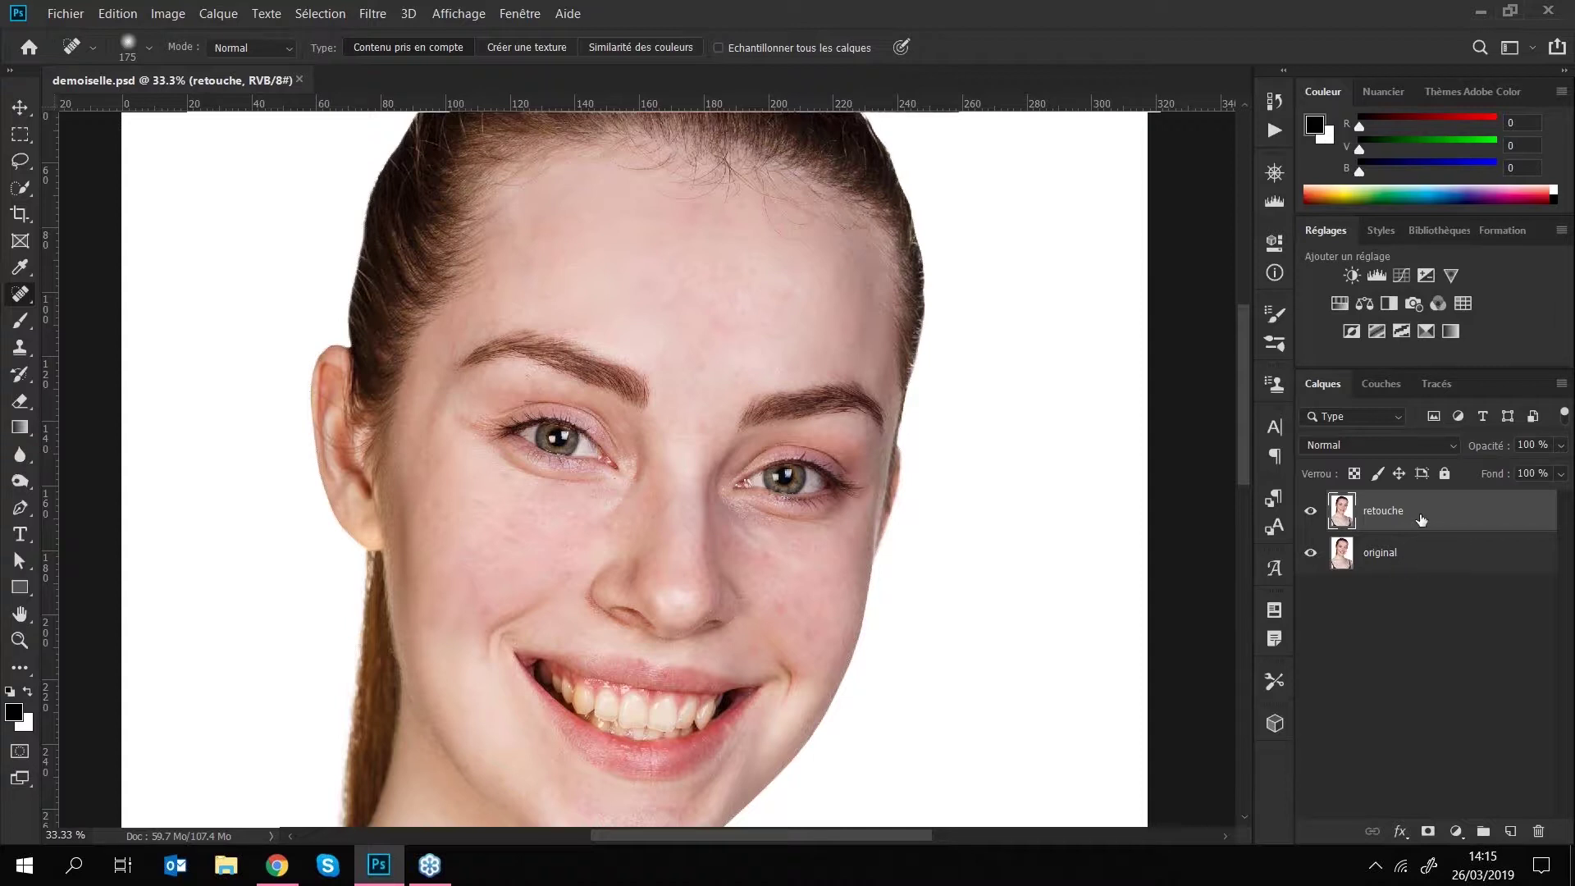
key("ctrl+j")
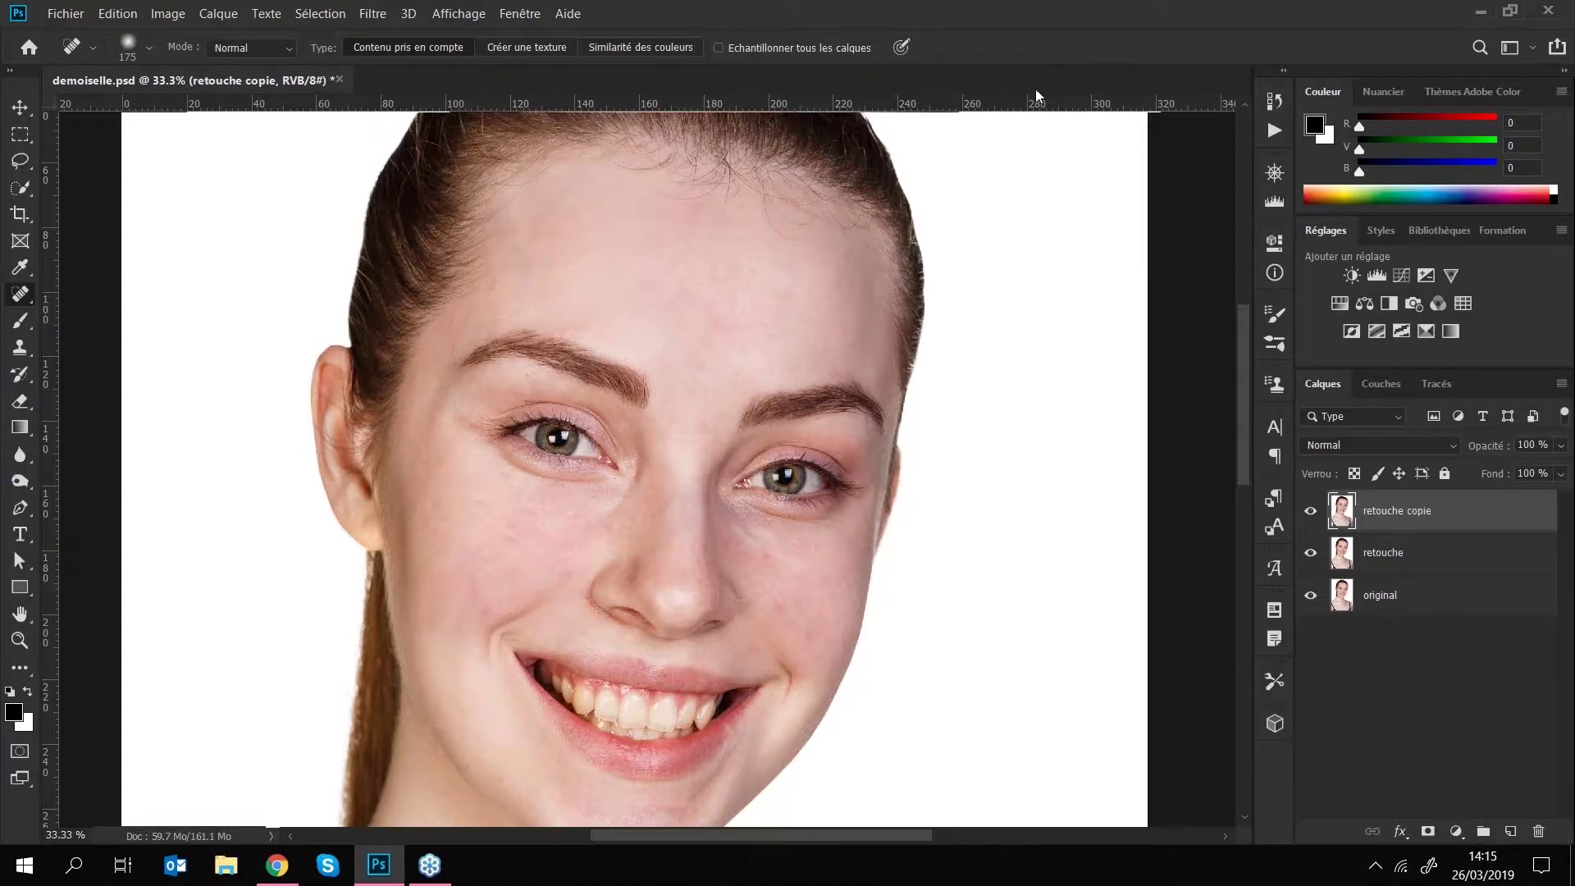
right_click(1449, 511)
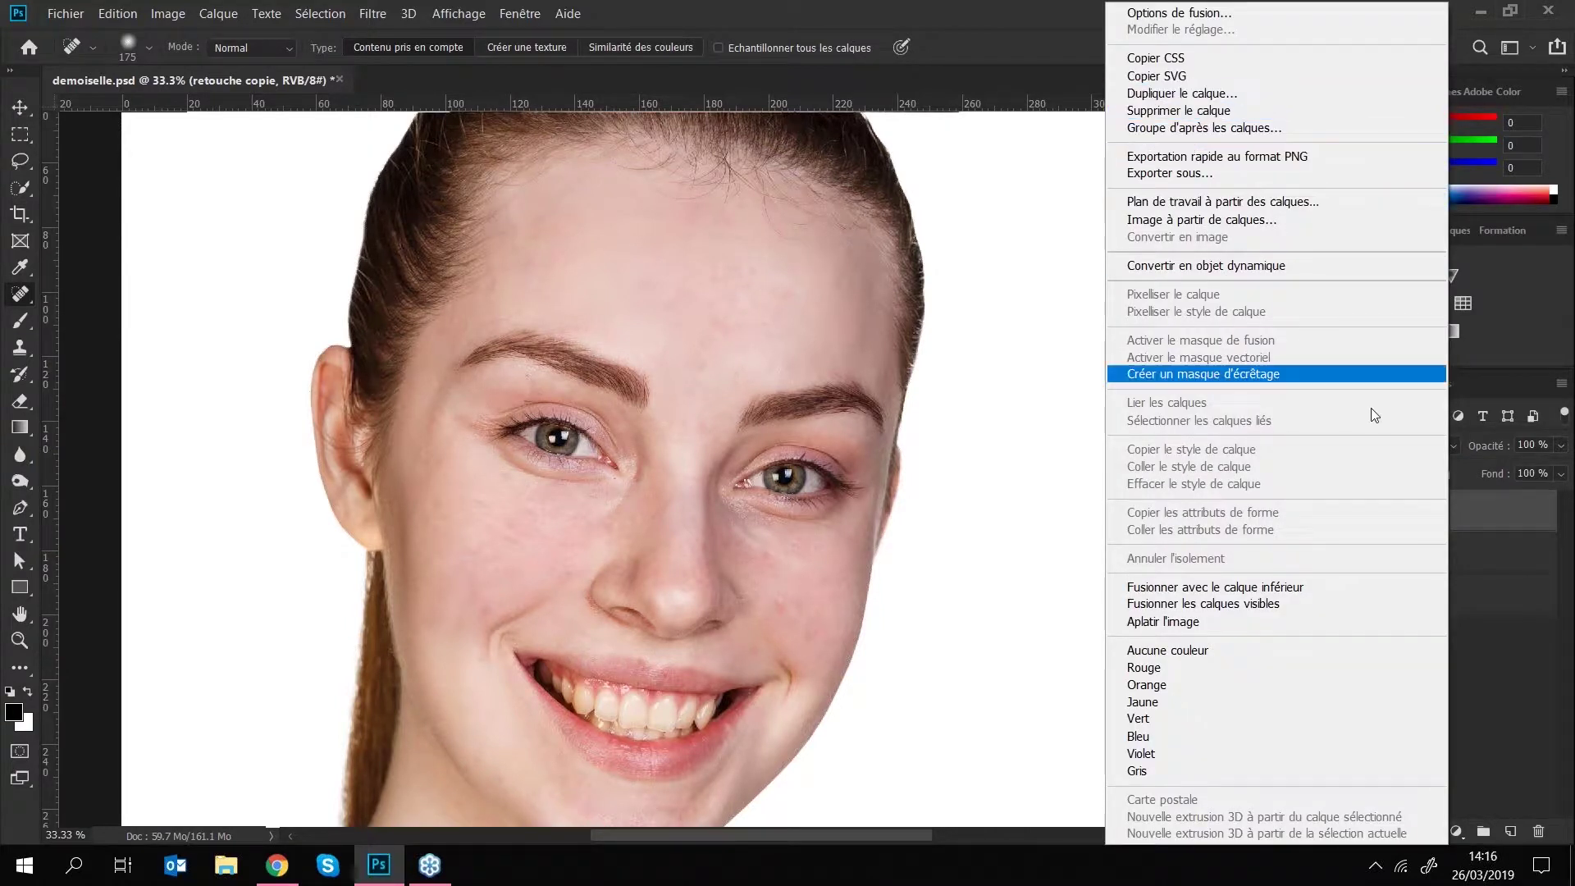
left_click(1485, 514)
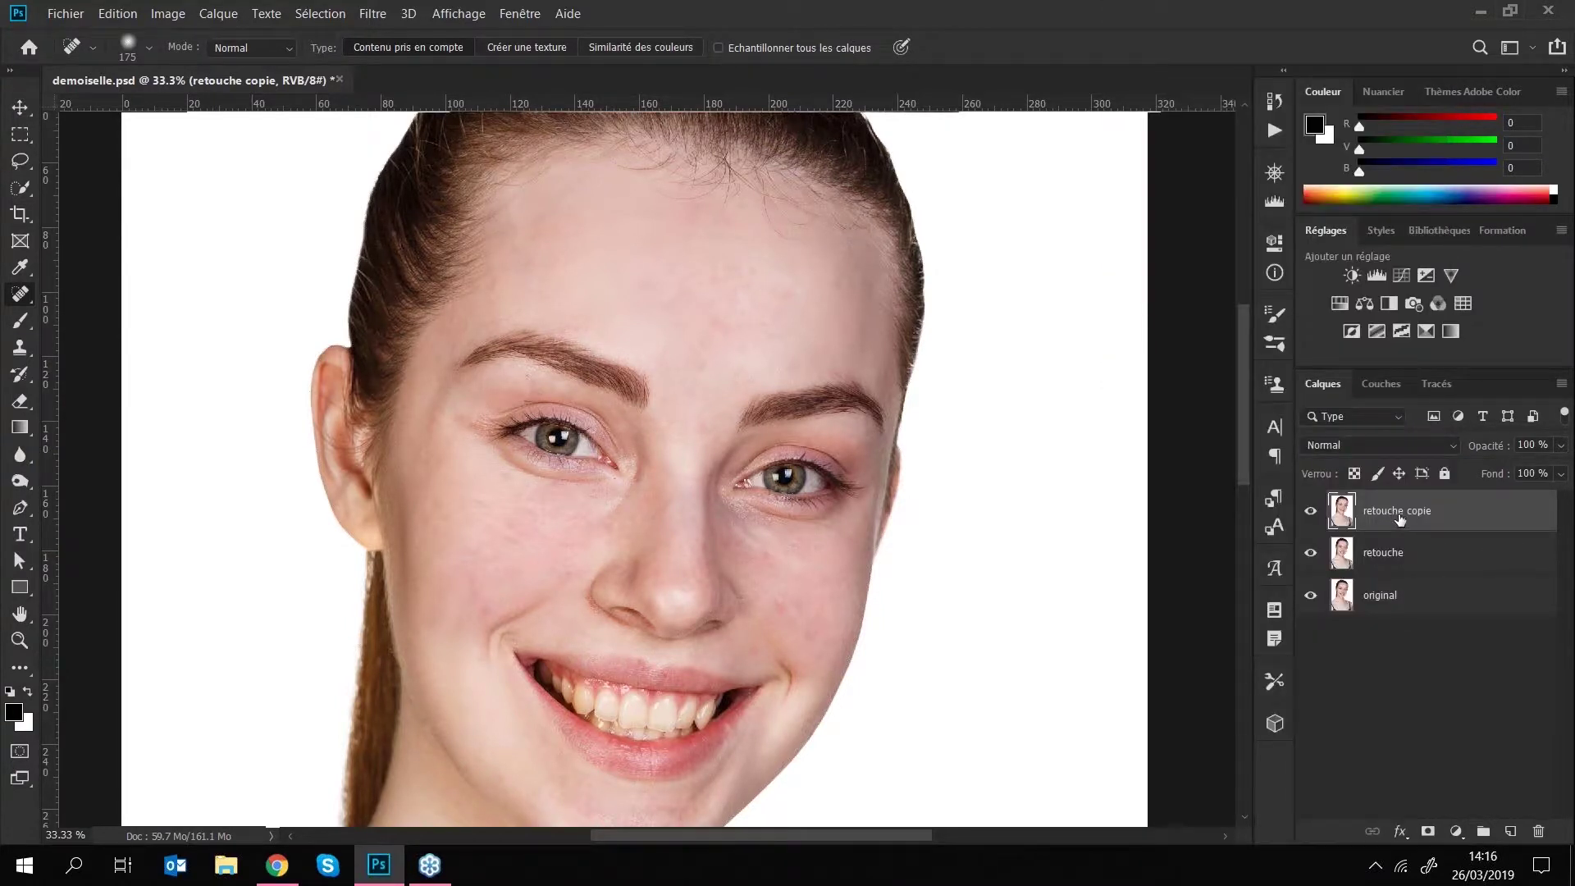
double_click(1398, 511)
type("densité")
key("Return")
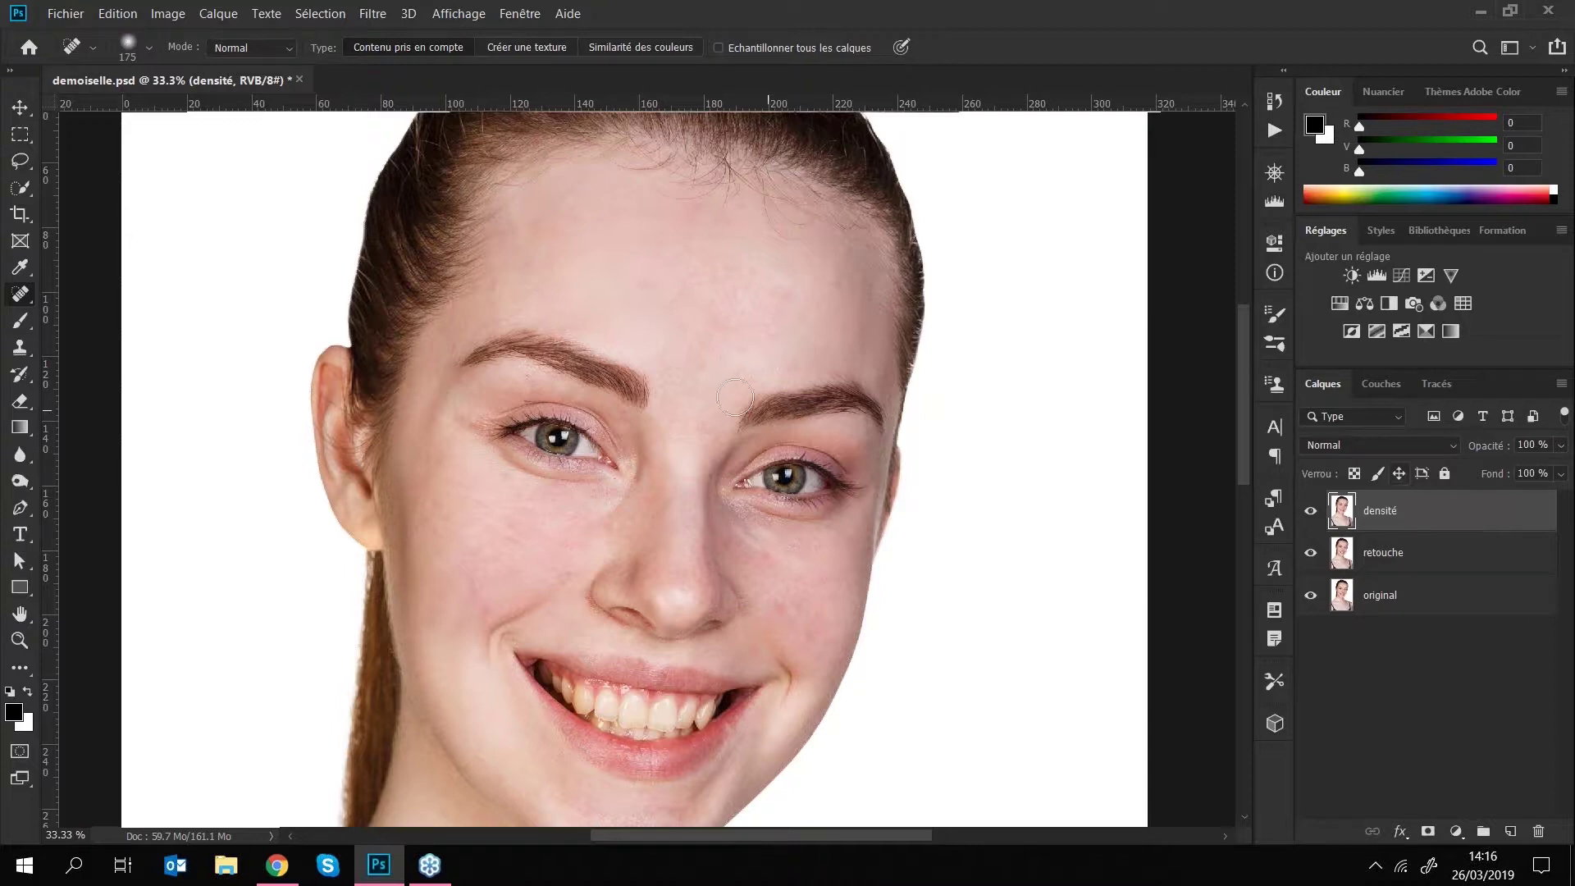
- Activate the Dodge tool (Outil Densité -) and check its settings: 0% hardness, midtones range (Tons moyens) and exposure
left_click(21, 483)
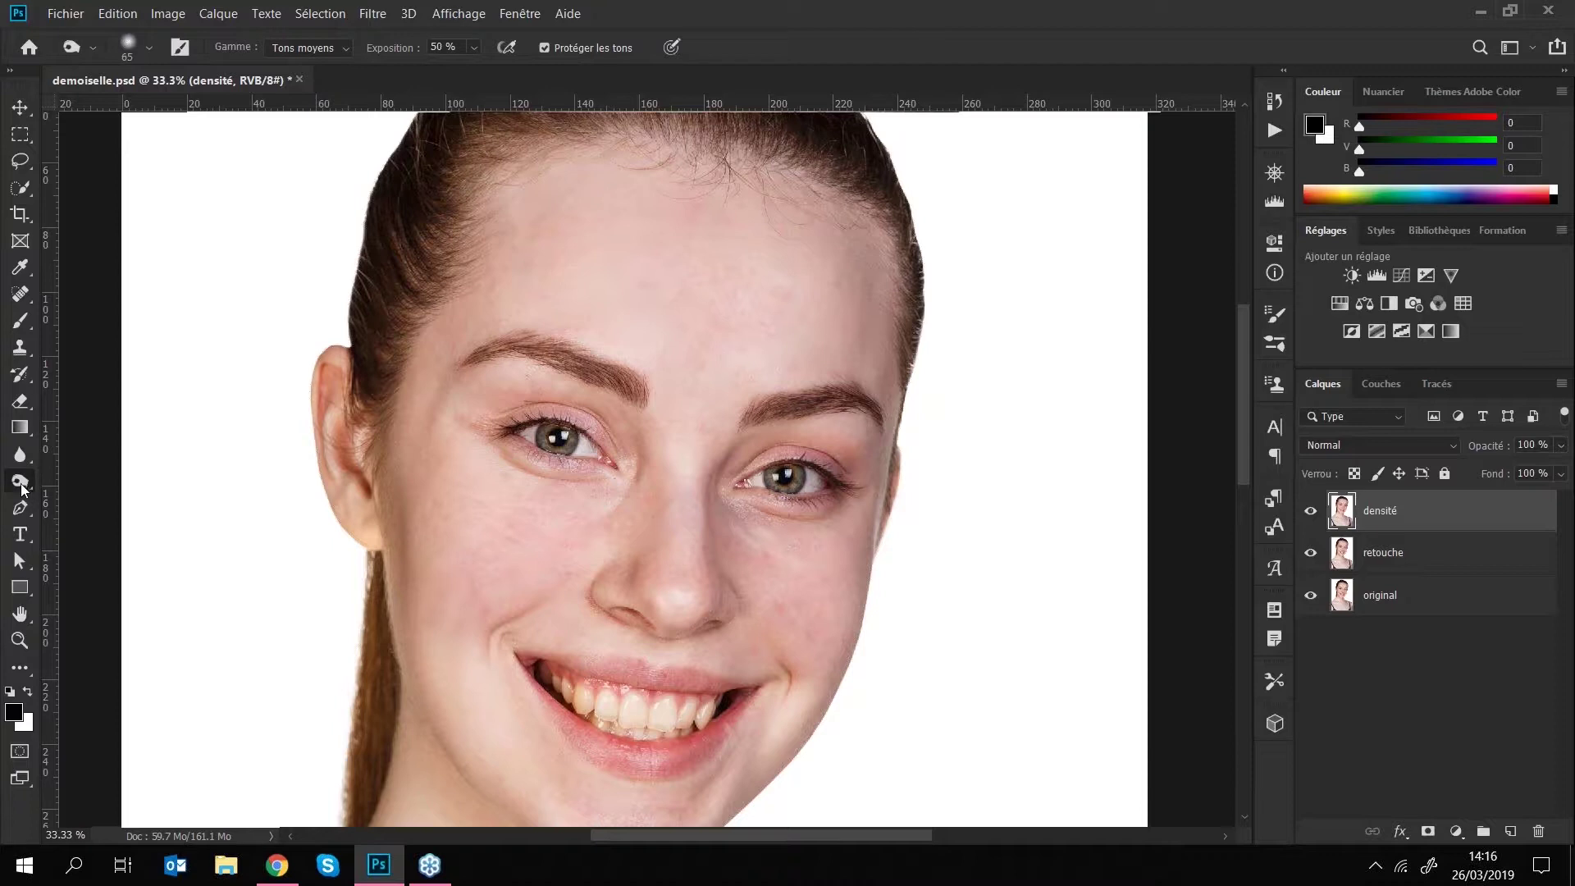
left_click(22, 489)
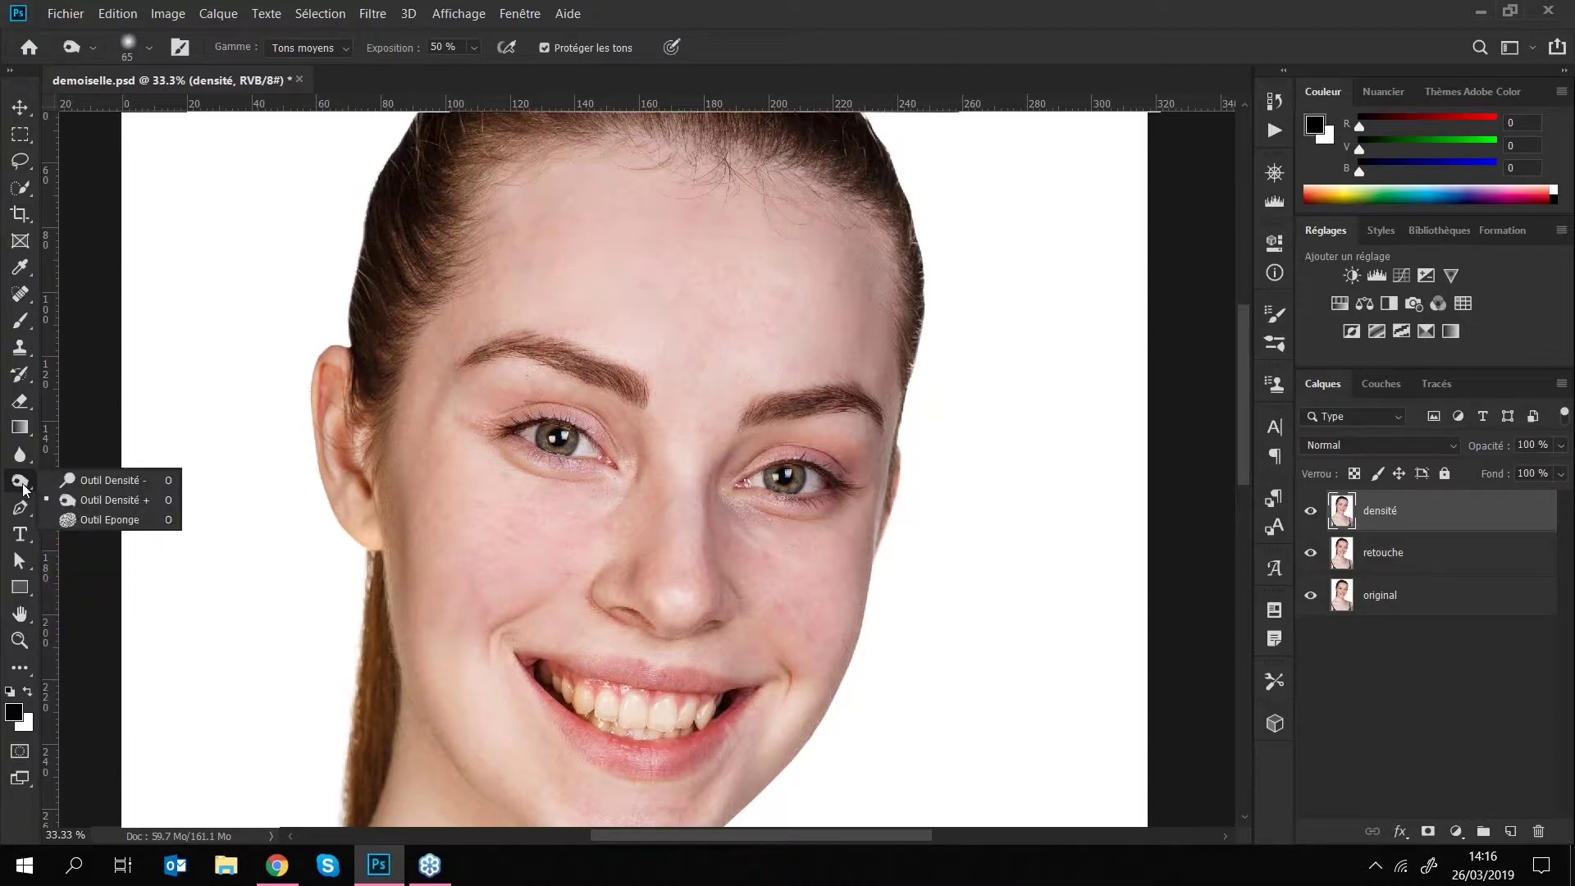
left_click(87, 480)
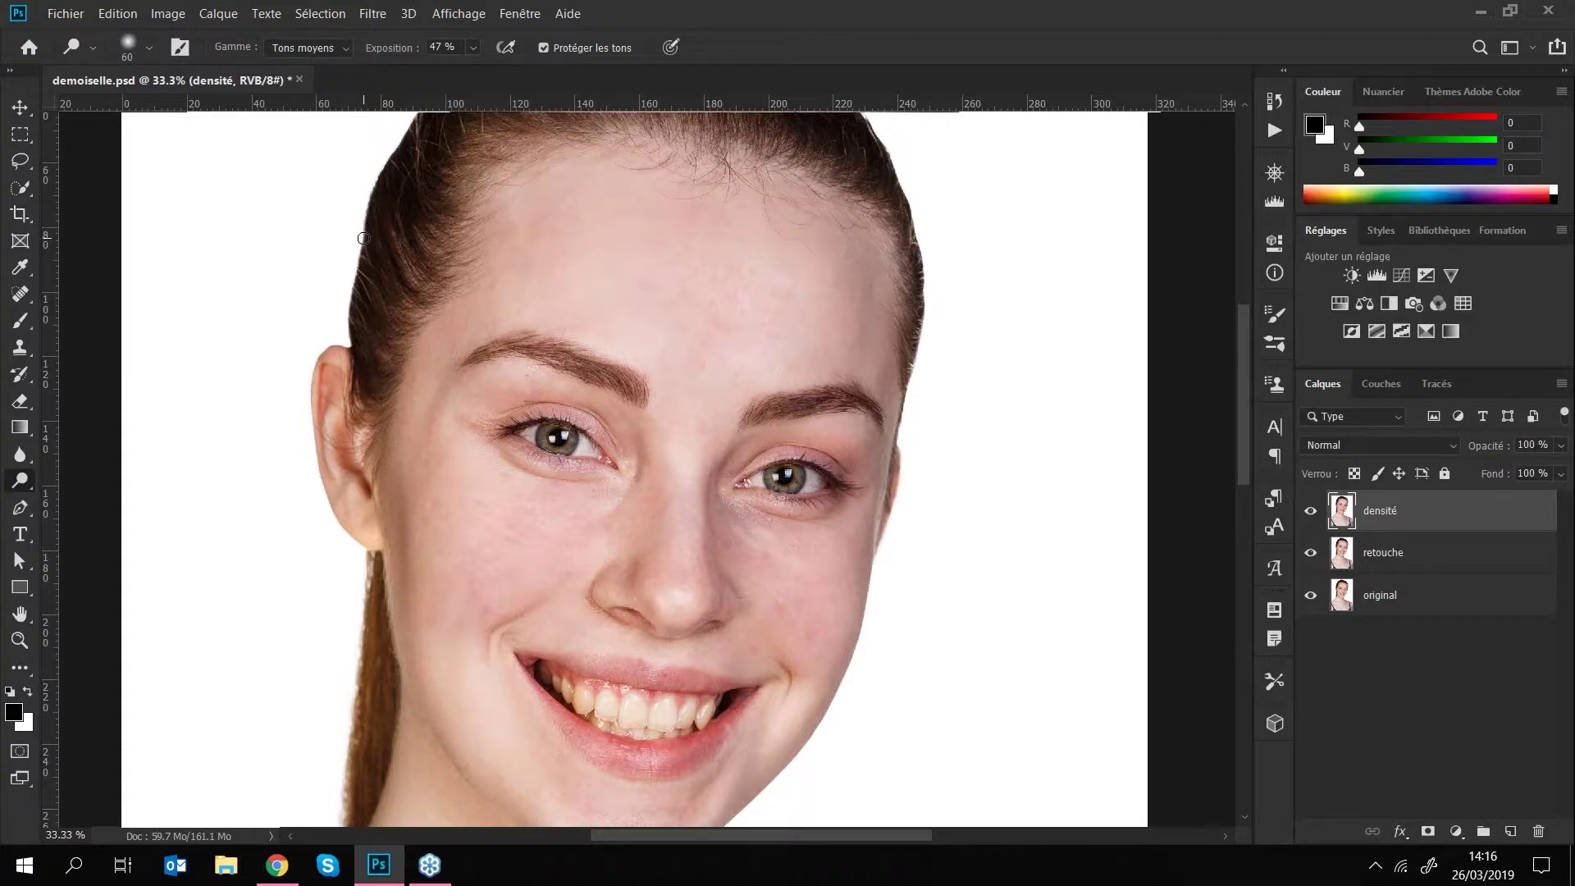
left_click(146, 48)
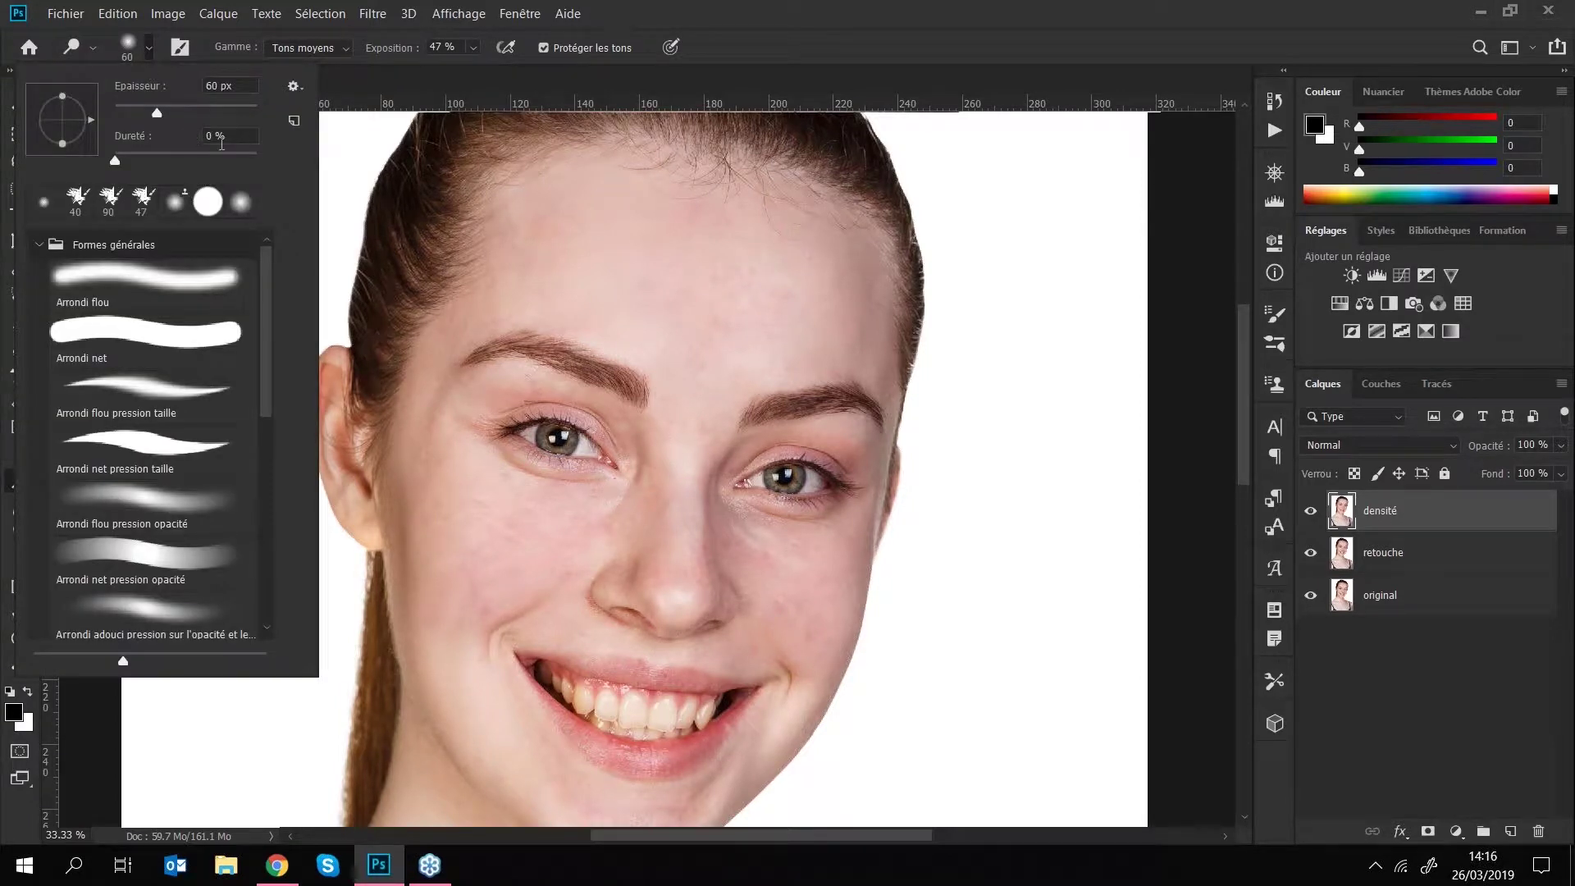
mouse_move(115, 161)
left_mouse_down()
mouse_move(173, 161)
mouse_move(98, 157)
left_mouse_up()
left_click(608, 4)
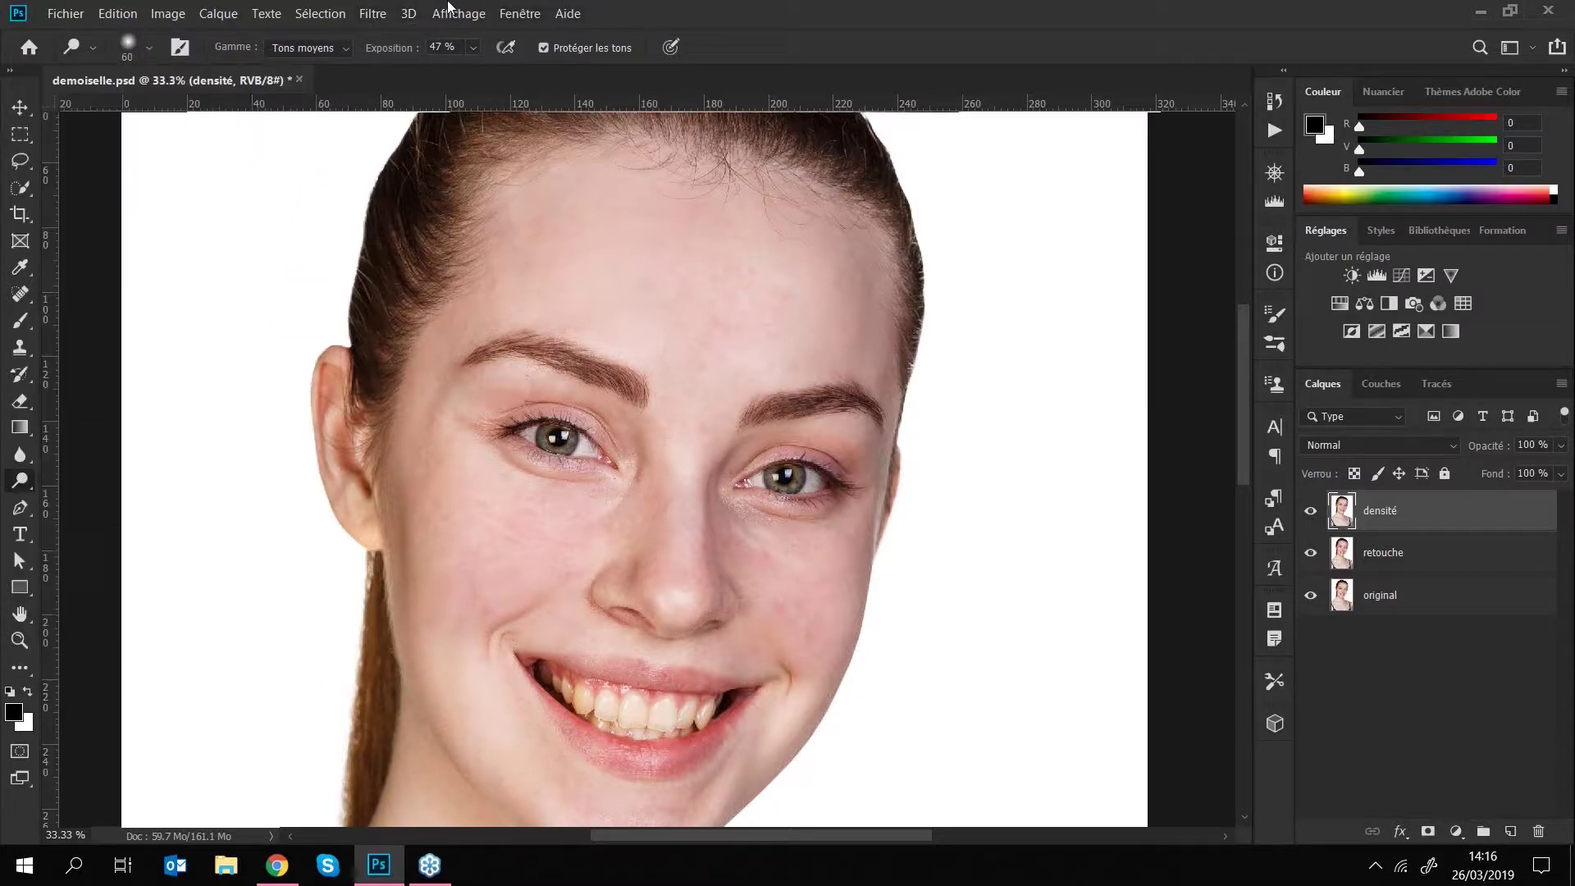
left_click(283, 51)
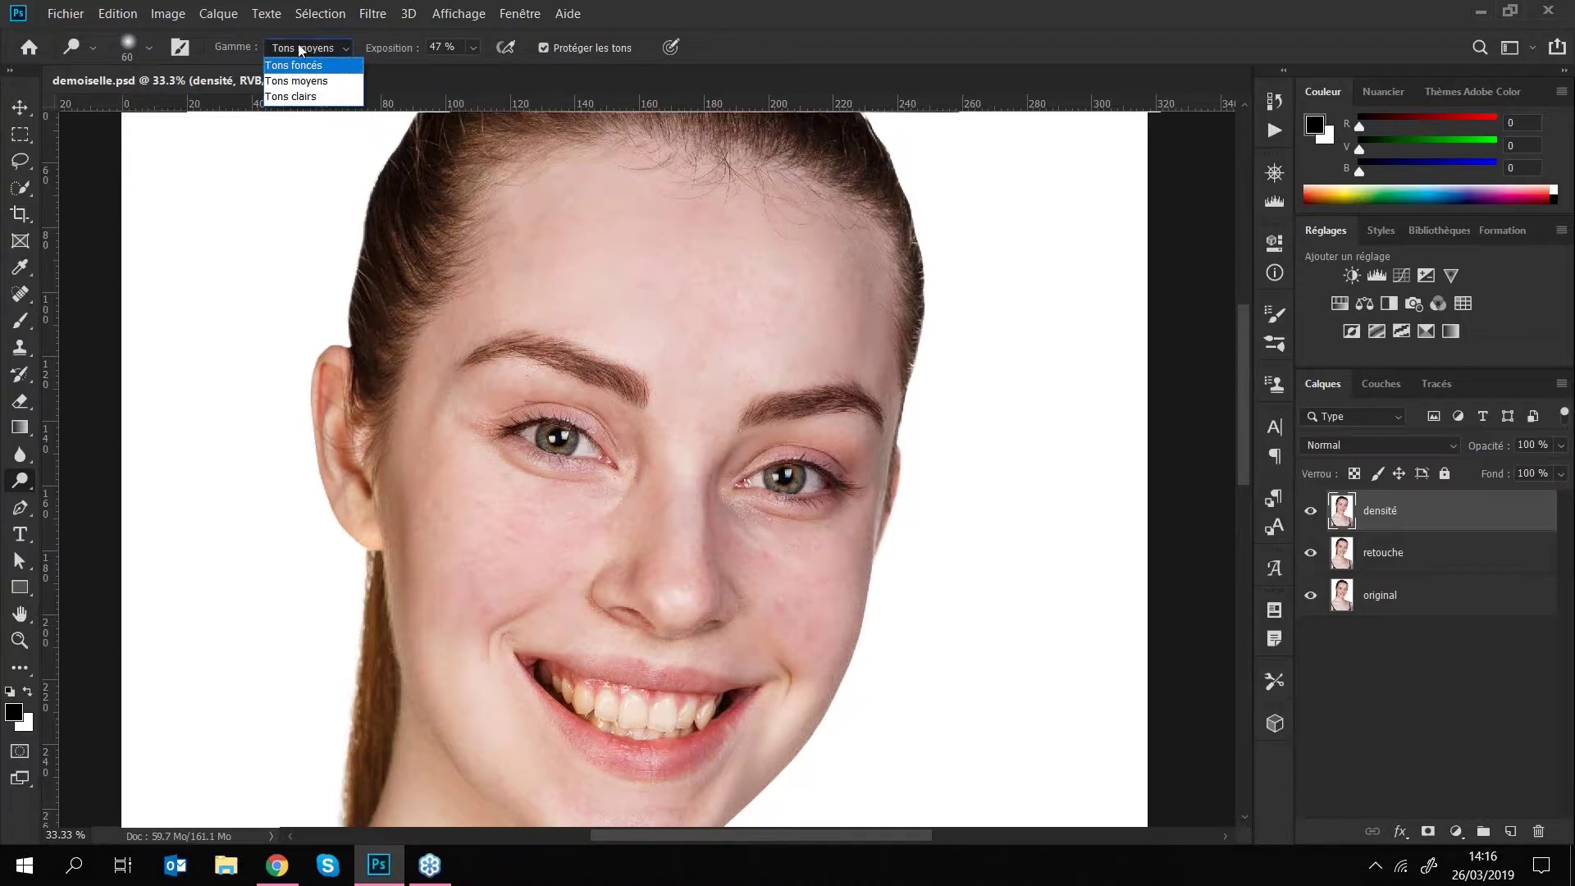
left_click(305, 48)
left_click(473, 49)
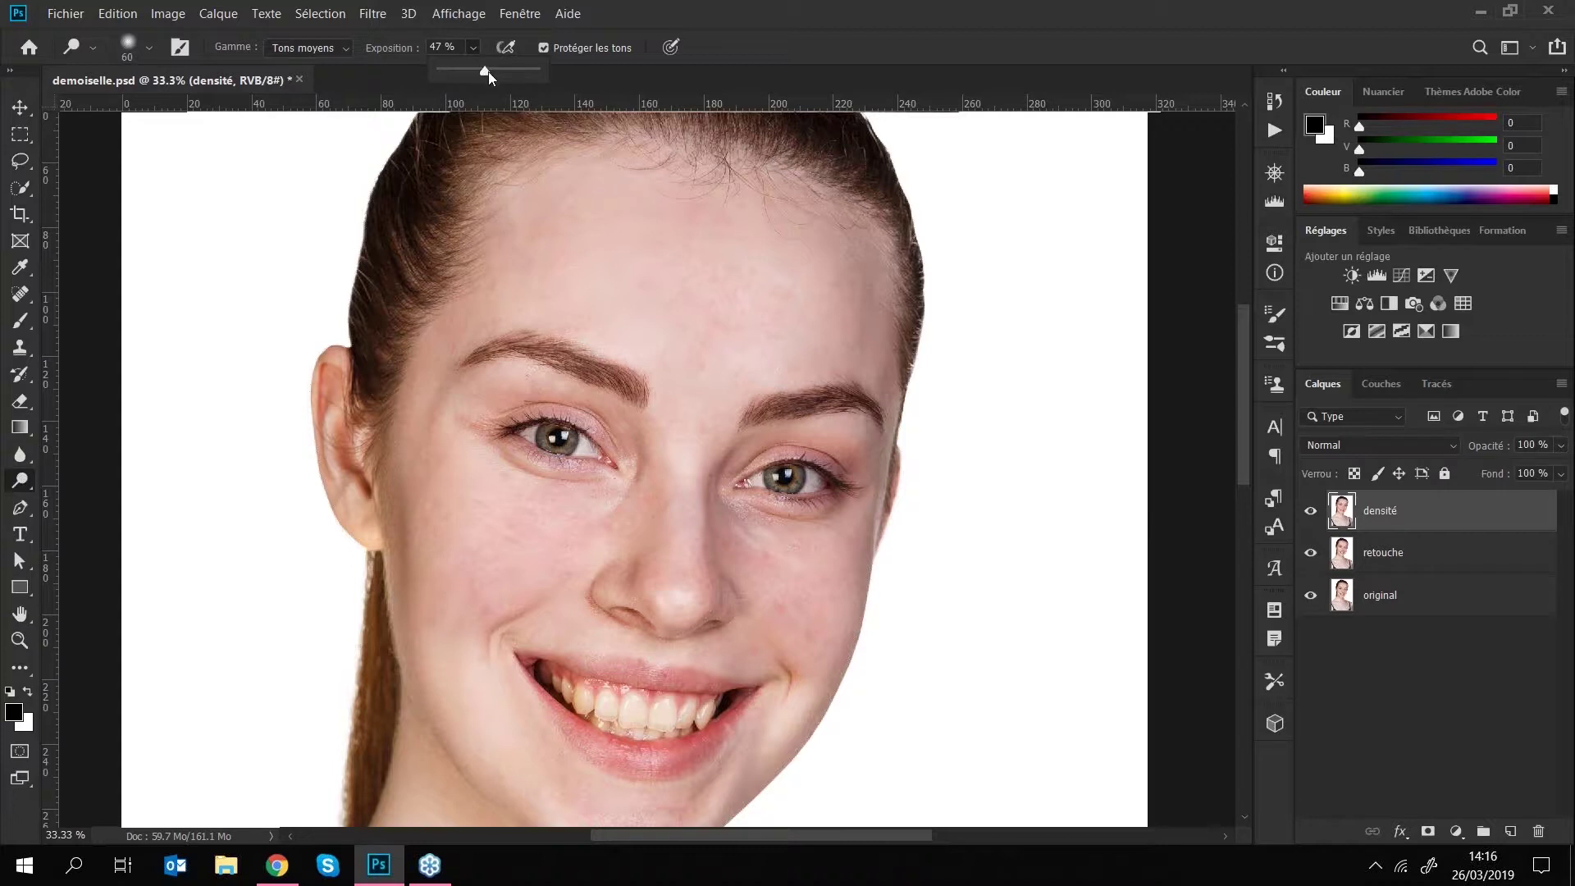
left_click(615, 2)
- Try lightening a streak across the forehead with a 100 px Dodge brush at 90% exposure
key("bracketright")
key("bracketright")
key("bracketright")
left_click(474, 50)
left_click_drag(485, 71, 527, 72)
left_click(615, 18)
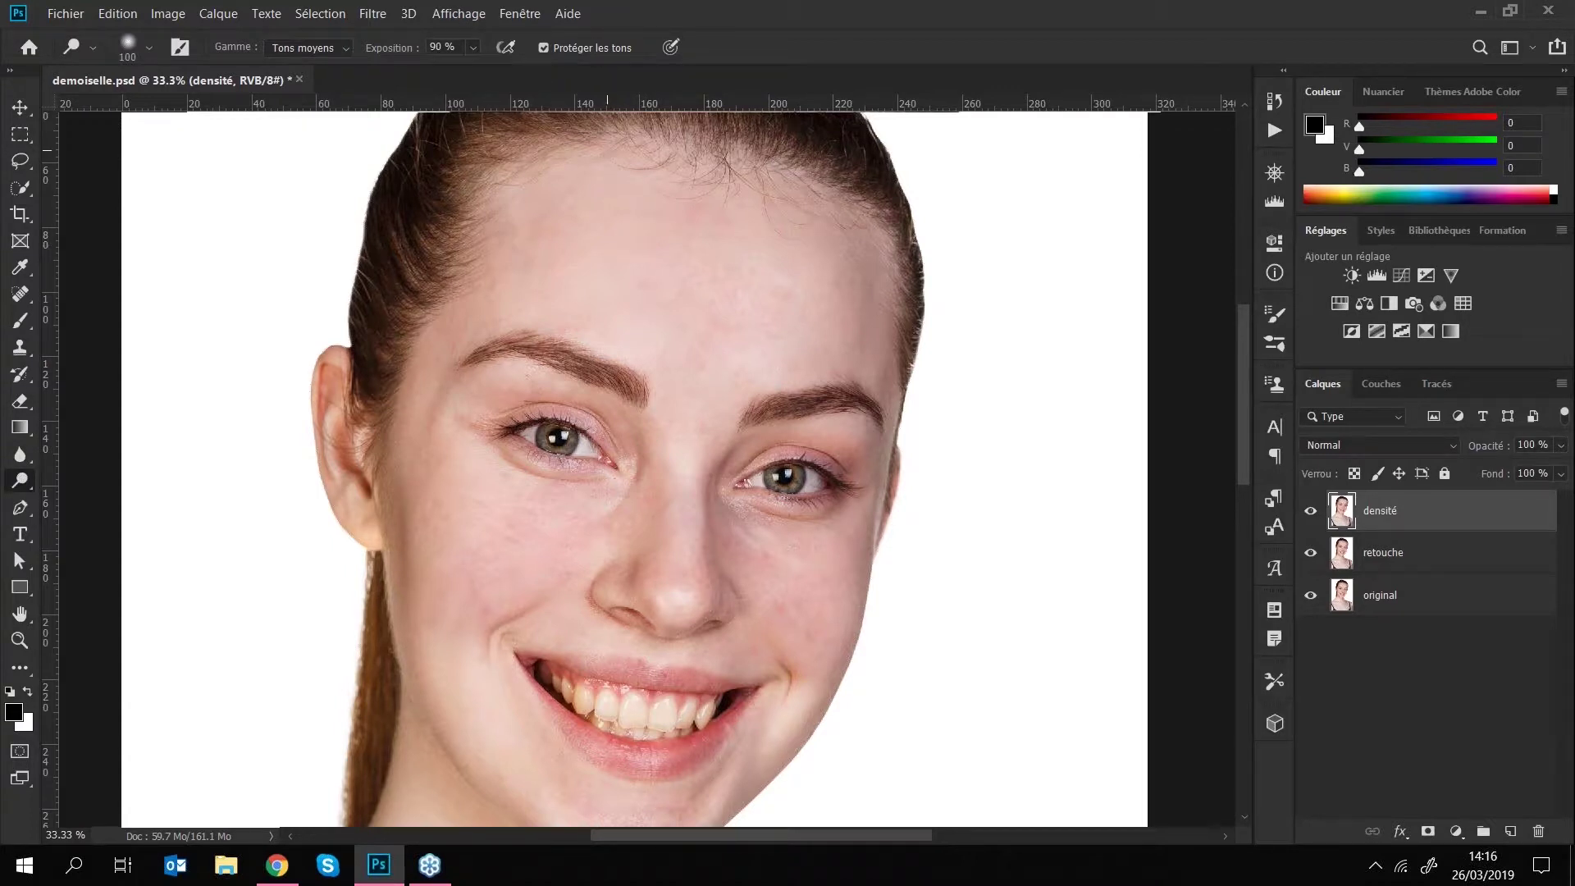
left_click_drag(590, 225, 788, 294)
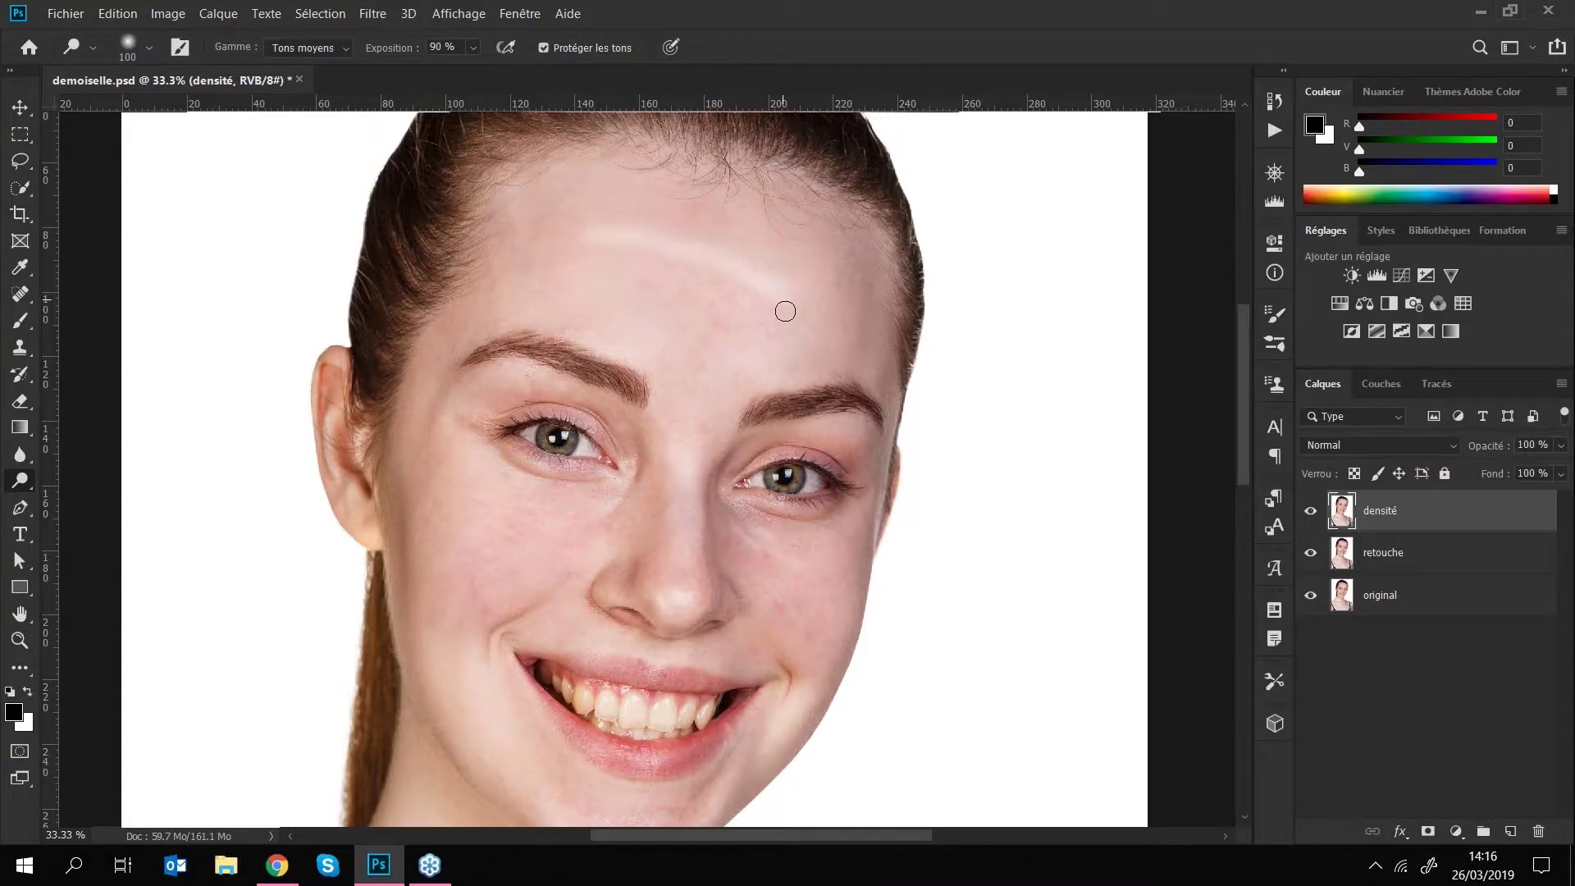
key("bracketright")
key("bracketright")
key("bracketright")
key("ctrl+z")
- Try a broader lightening stroke across the forehead with a larger Dodge brush, keeping 90% exposure
key("bracketright")
key("bracketright")
key("bracketright")
key("bracketright")
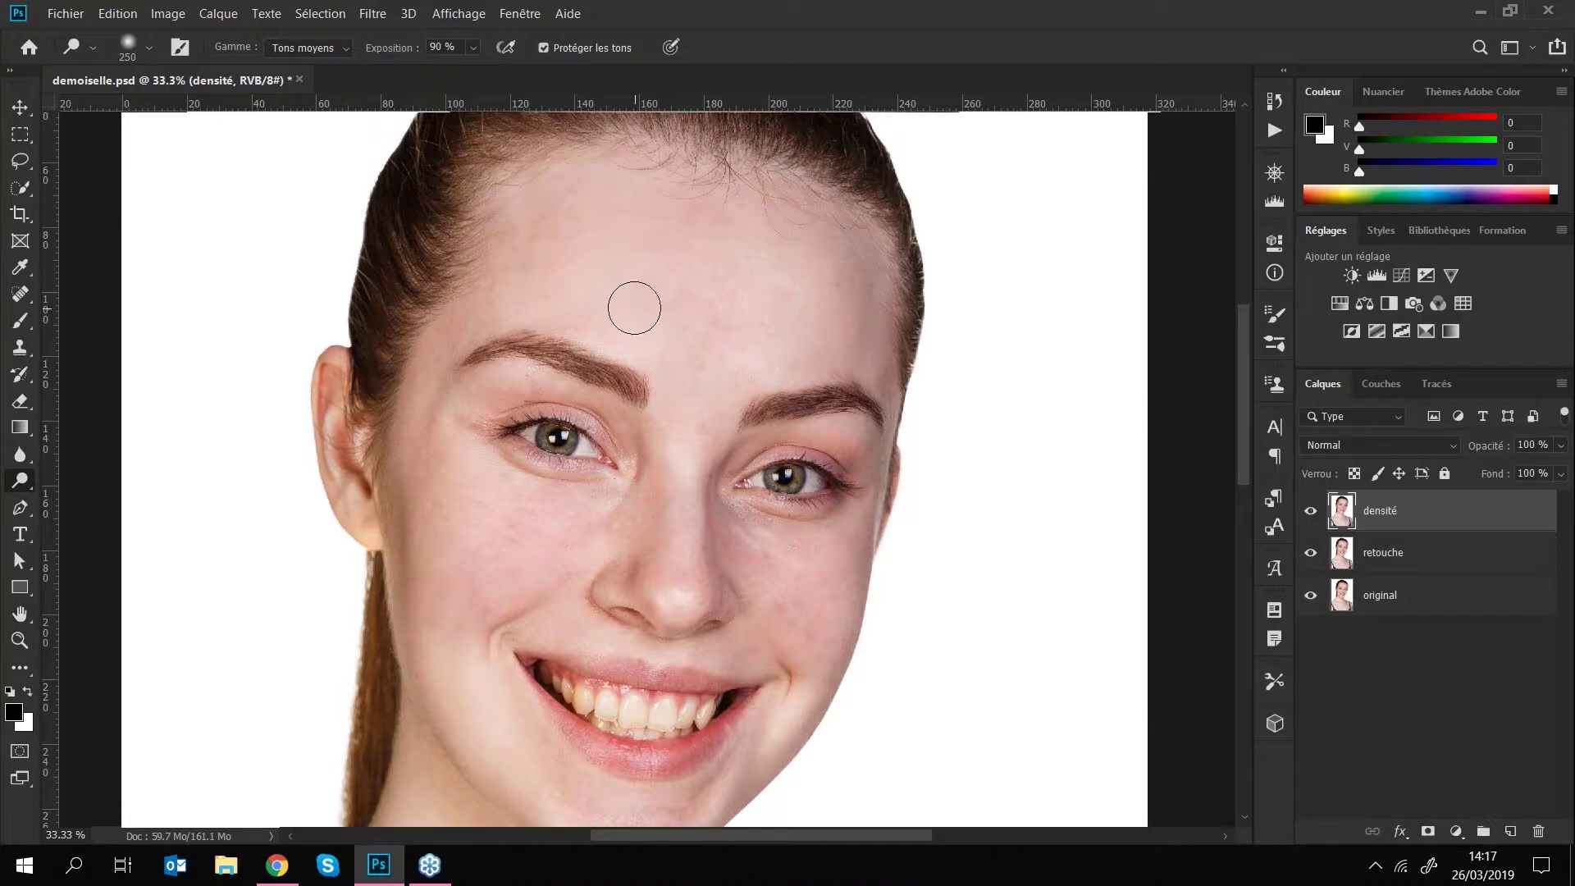
left_click_drag(653, 253, 789, 337)
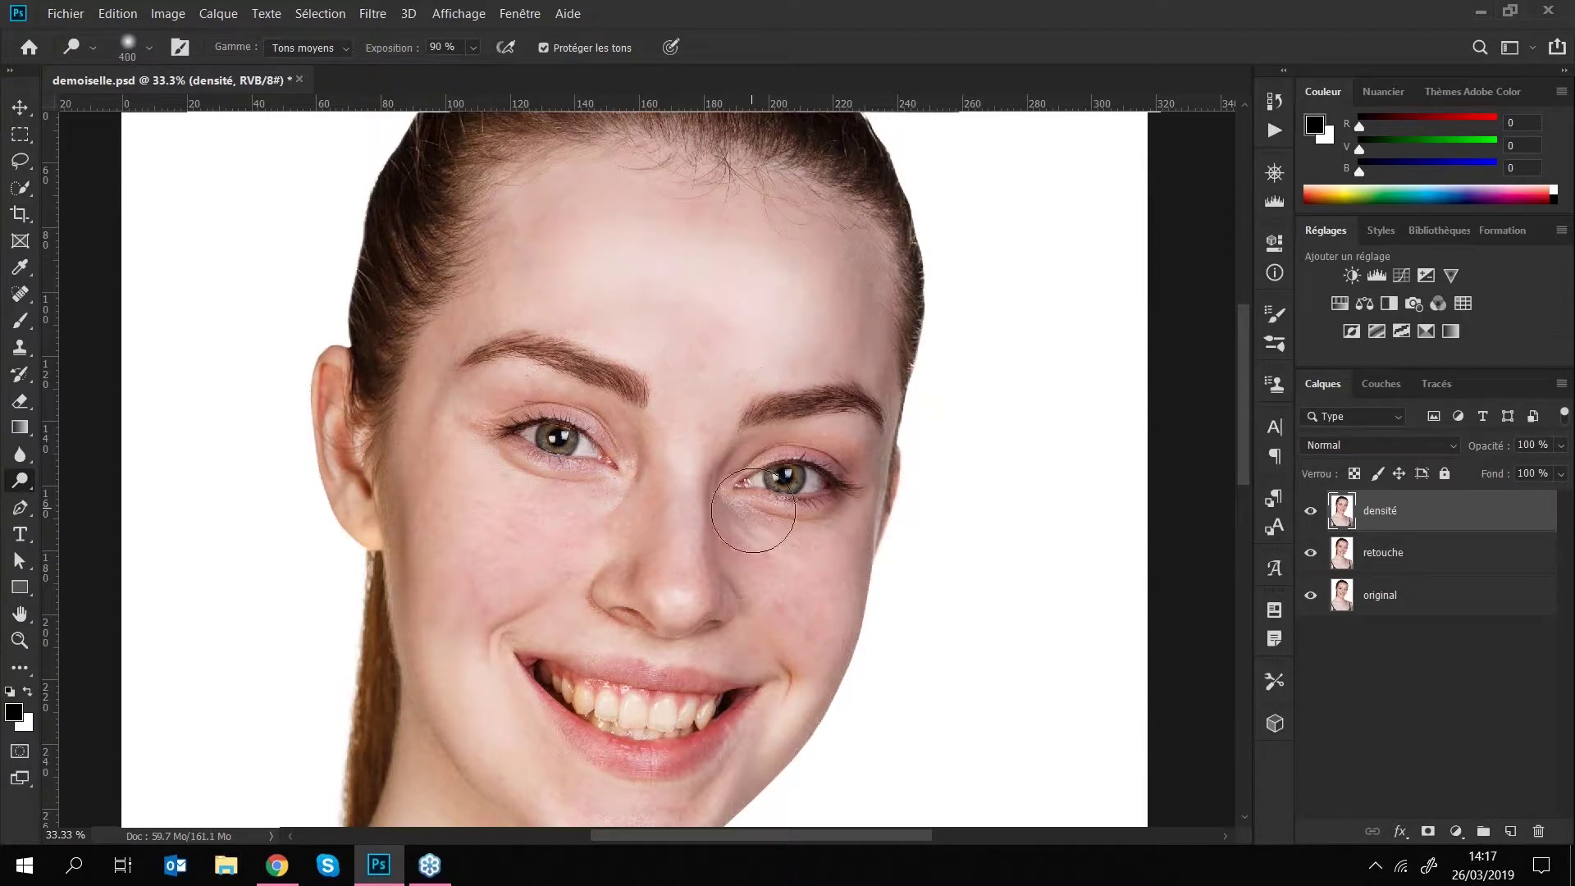
key("ctrl+z")
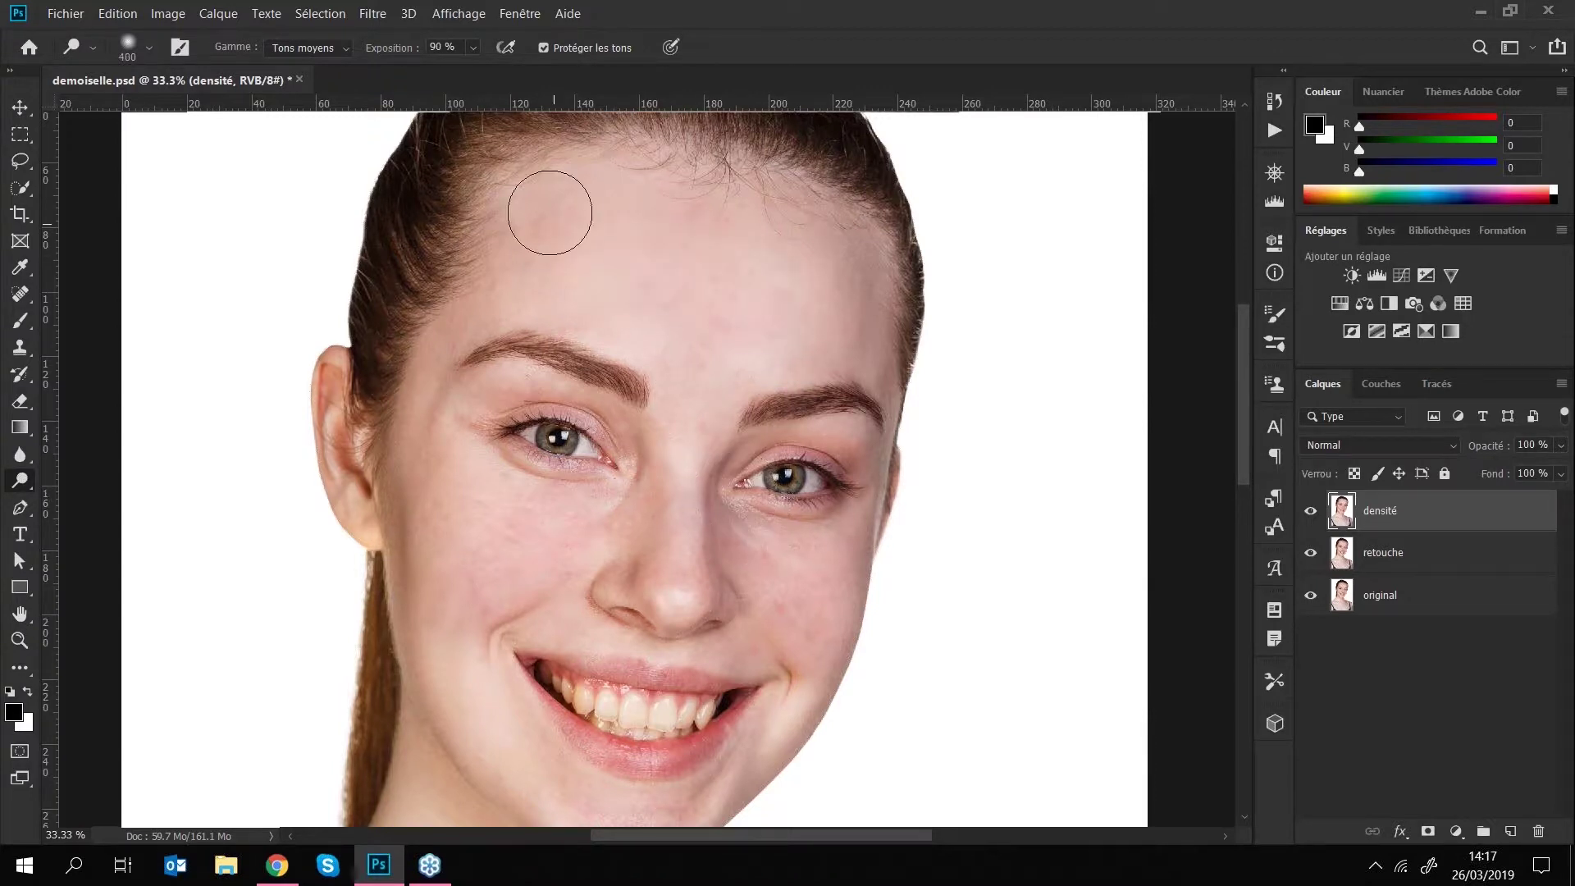
- Set the Dodge tool's exposure to 50% and reduce its brush to 50 px for work on the eyes
left_click(473, 46)
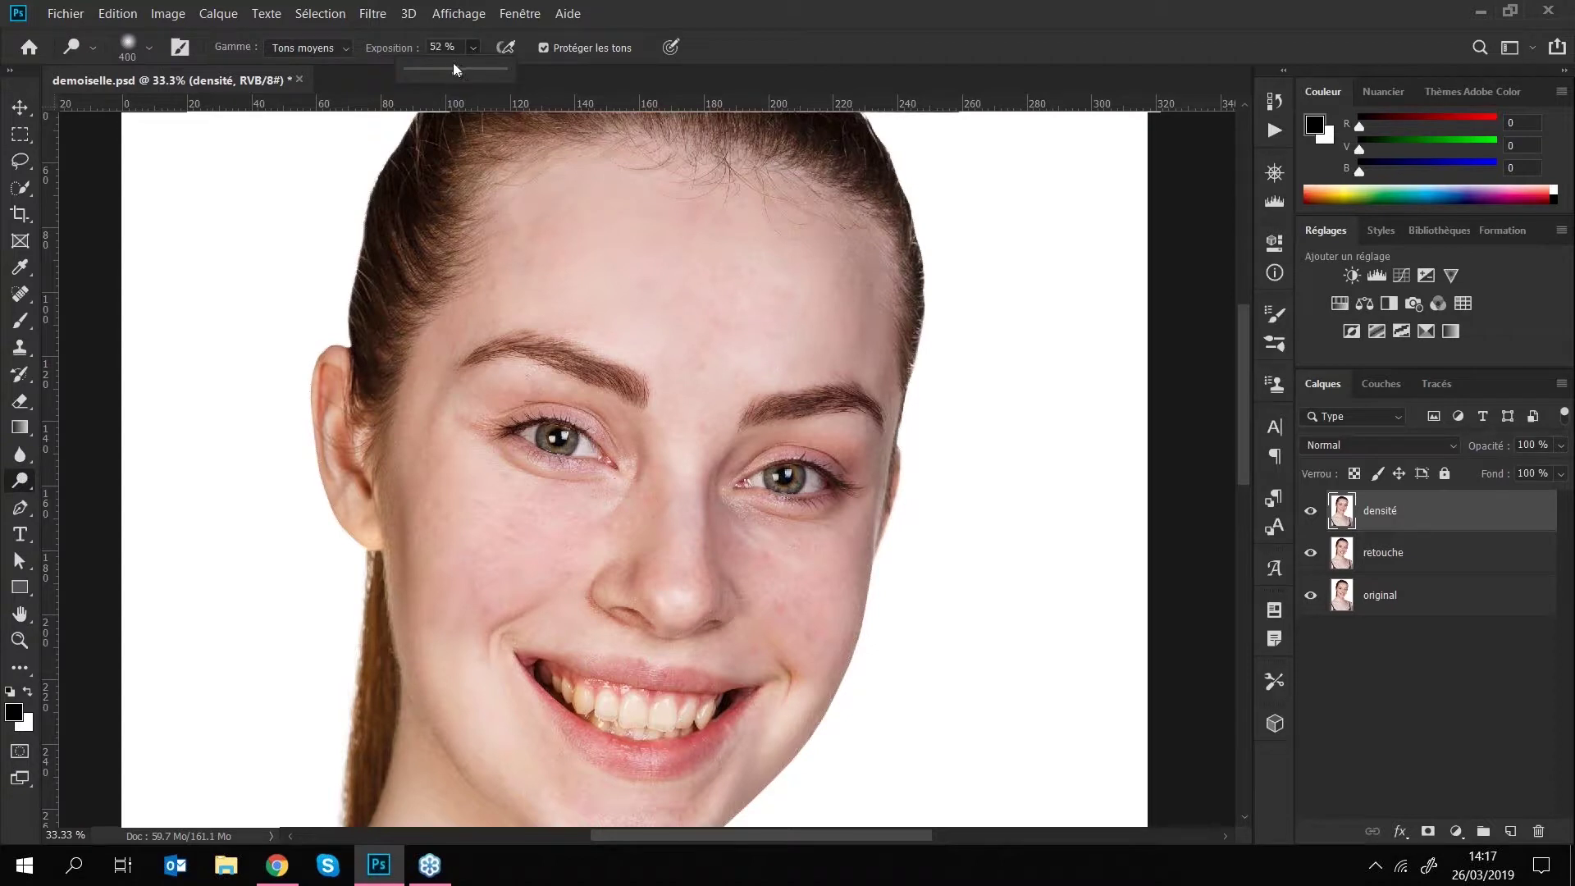
left_click(443, 47)
type("50")
key("Return")
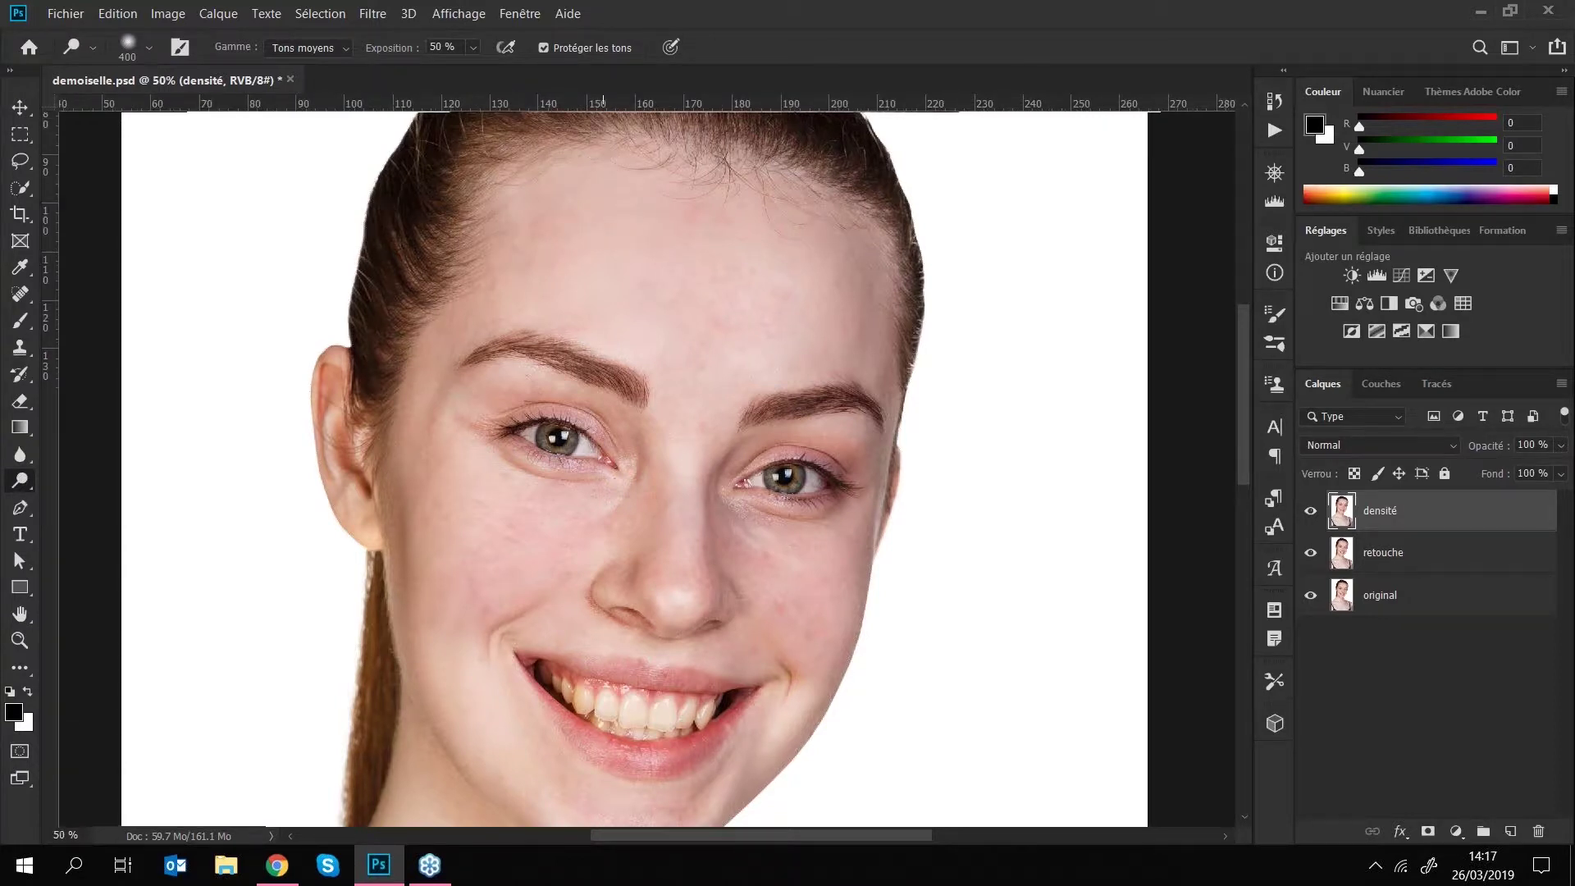
key("ctrl+plus")
key("bracketleft")
key("bracketleft")
key("bracketleft")
key("bracketleft")
key("bracketleft")
key("bracketleft")
key("bracketleft")
key("bracketleft")
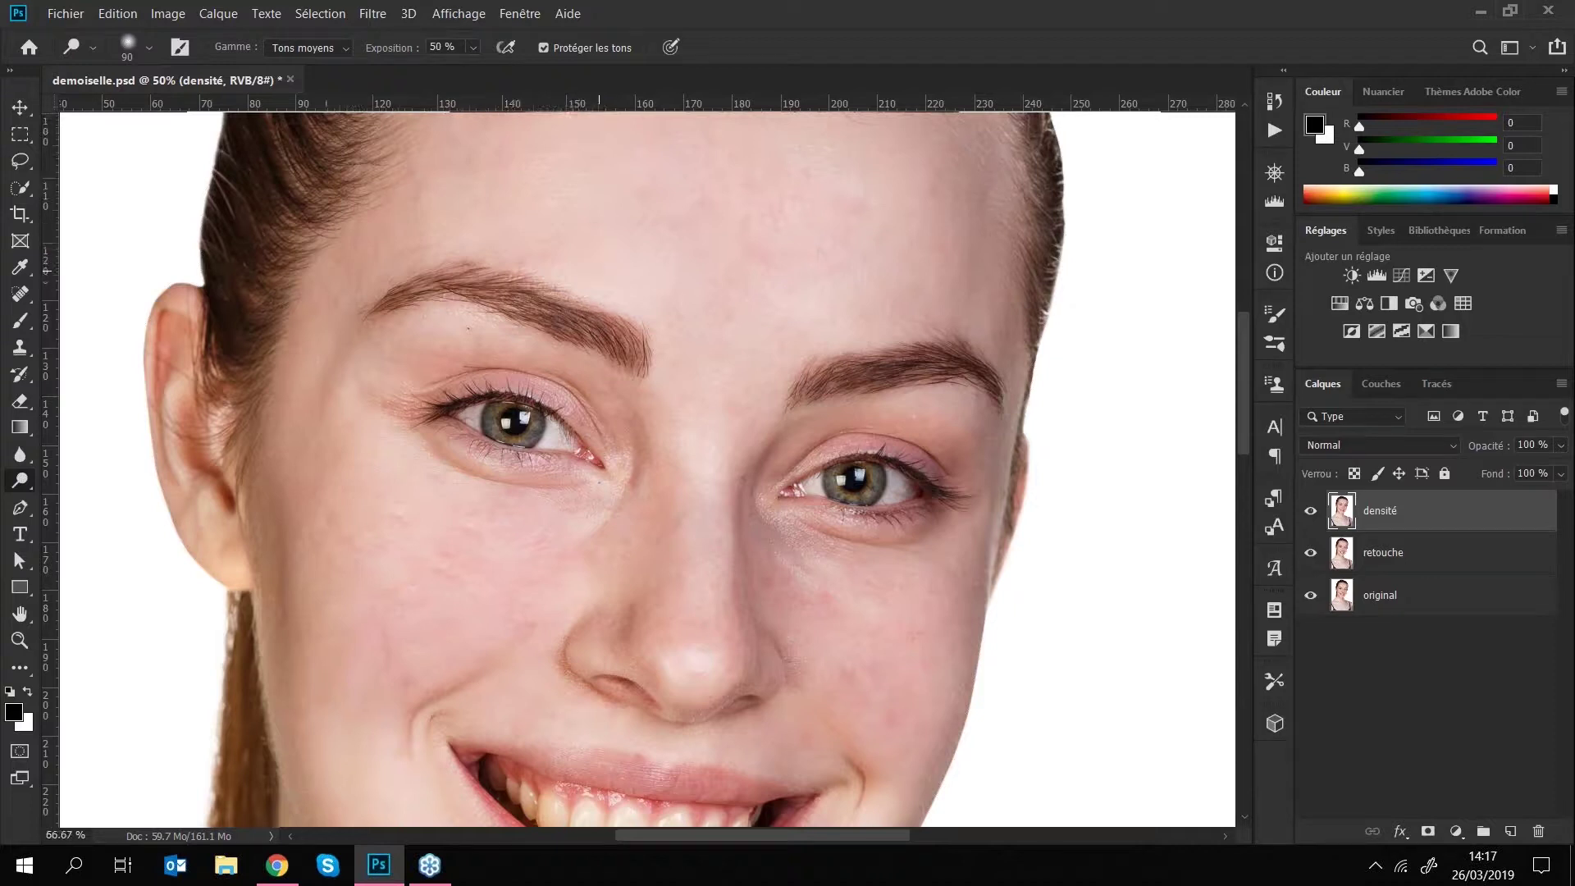
key("ctrl+plus")
key("ctrl+plus")
key("bracketleft")
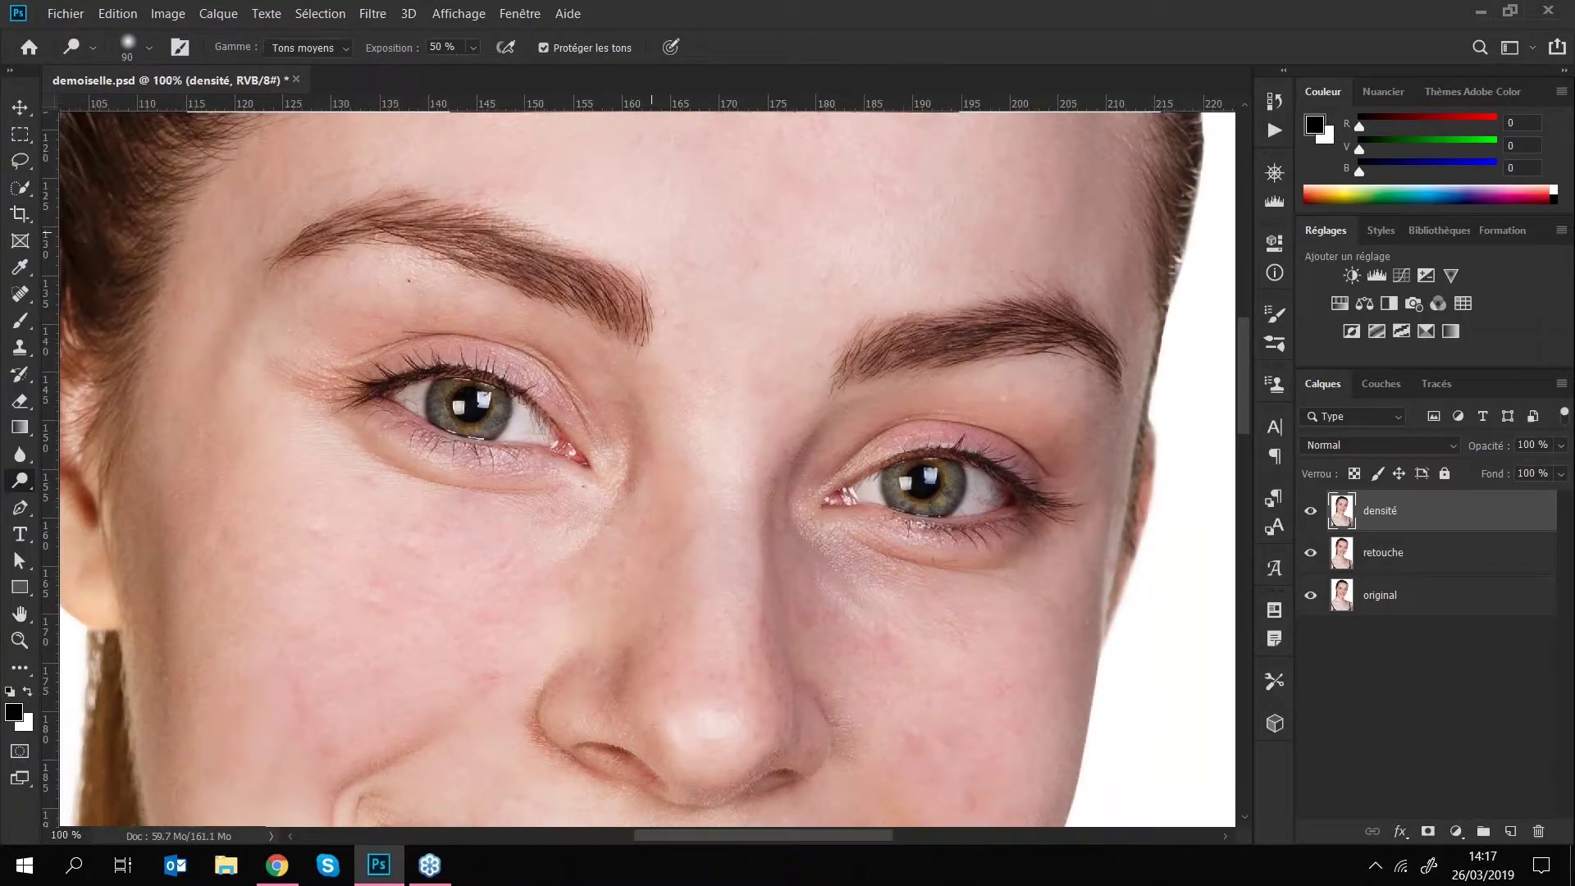
key("bracketleft")
key("bracketleft")
key("bracketleft")
key("bracketleft")
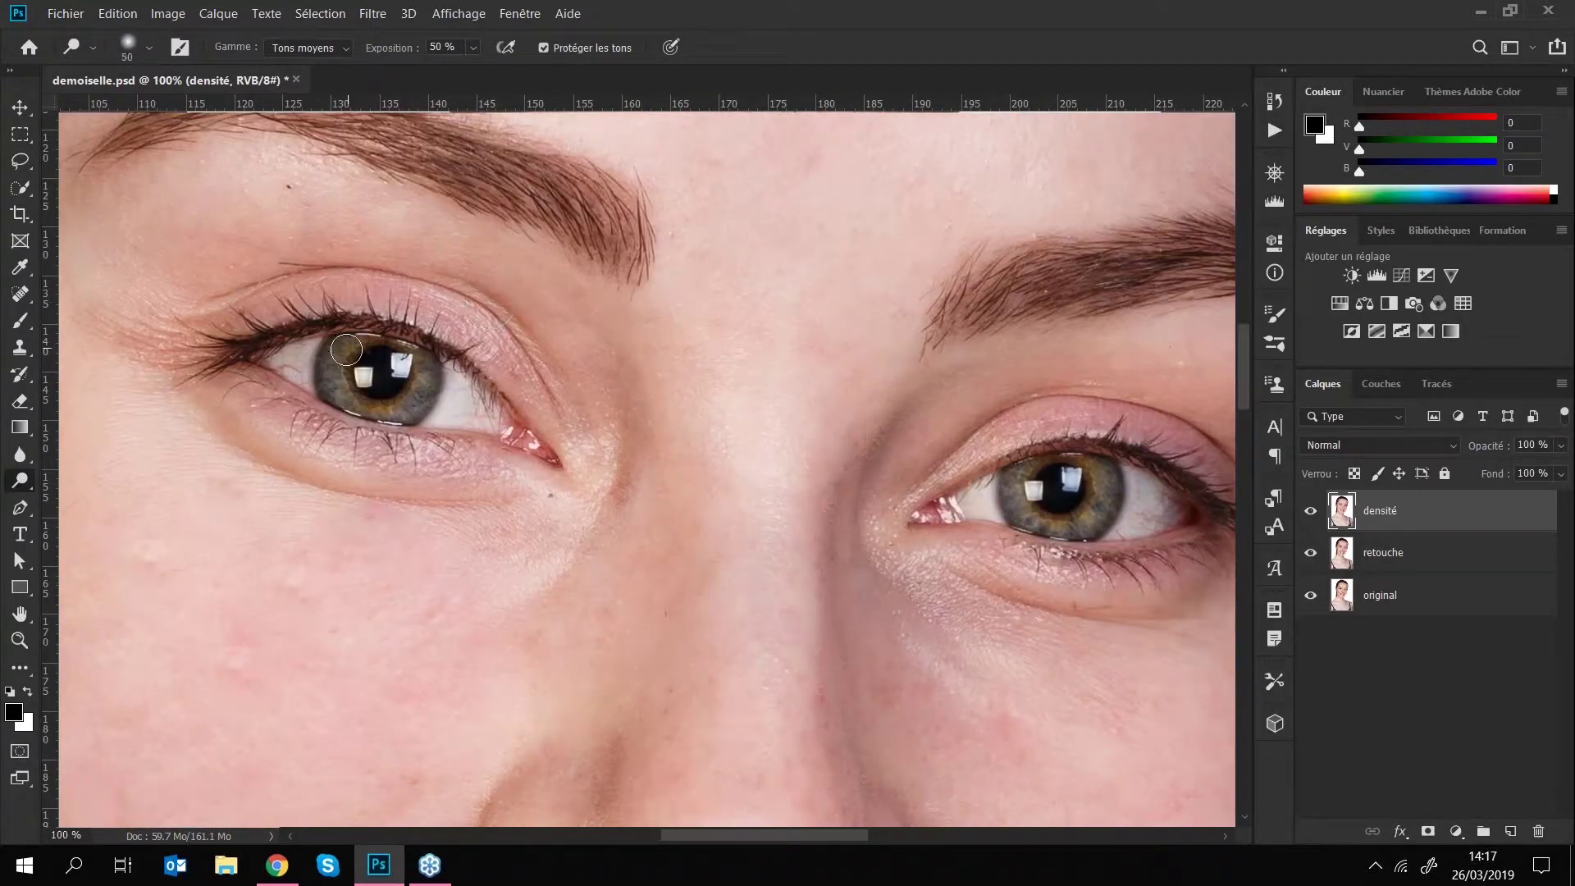
- Brighten the irises and whites of both eyes with the Dodge tool, reducing the brush to 35 px for the finer areas
left_click_drag(353, 386, 420, 396)
key("bracketleft")
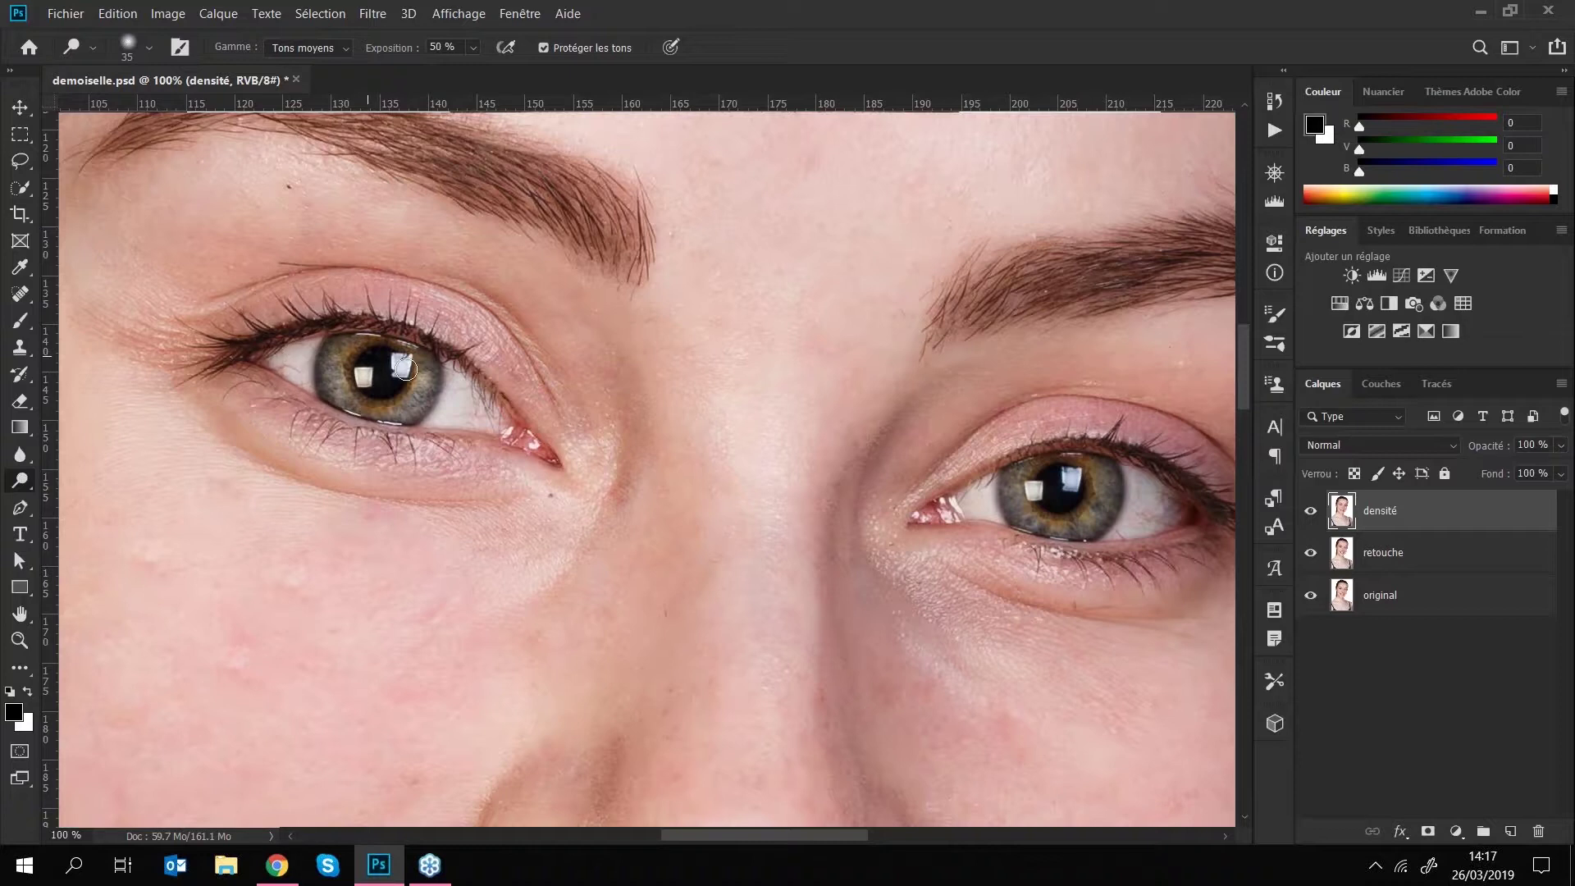
mouse_move(472, 415)
left_mouse_down()
mouse_move(495, 419)
mouse_move(481, 419)
left_mouse_up()
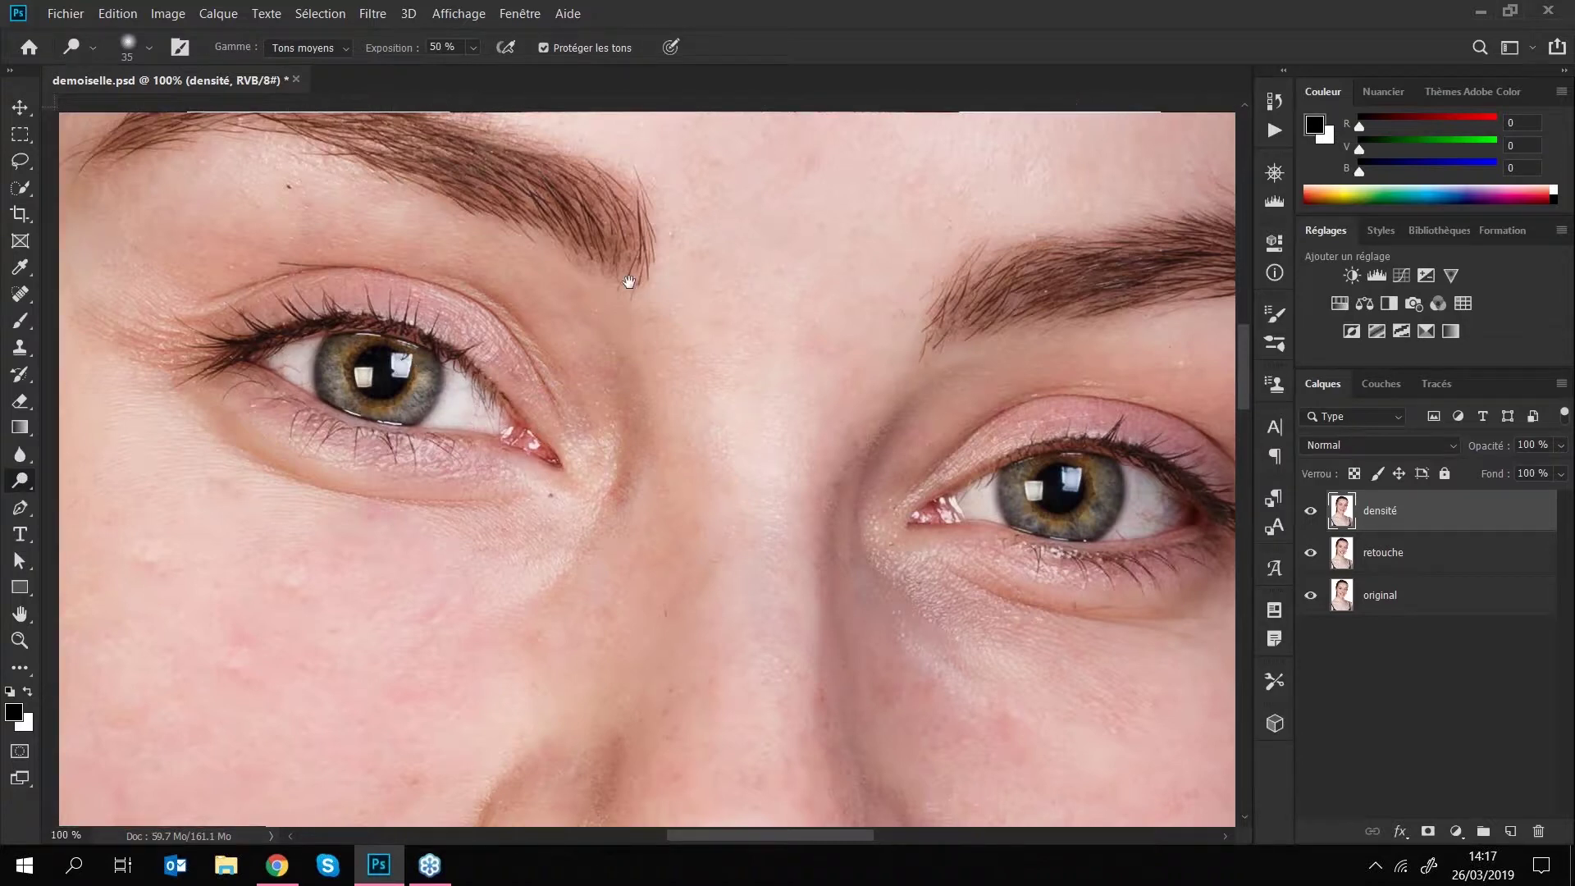
left_click_drag(757, 291, 411, 274)
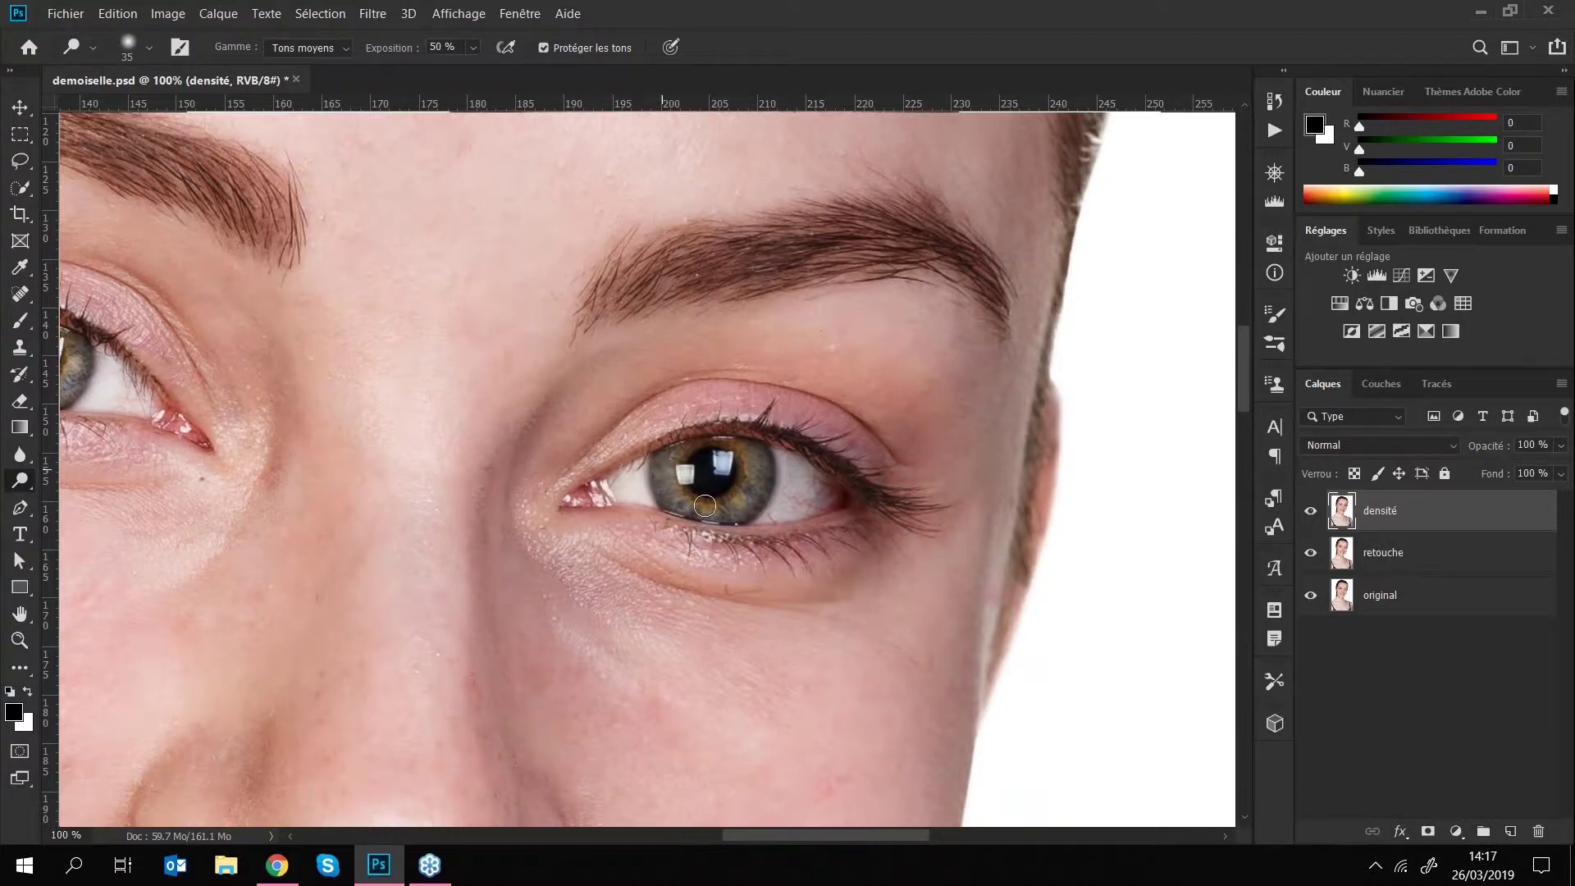
mouse_move(806, 473)
left_mouse_down()
mouse_move(793, 489)
mouse_move(837, 484)
left_mouse_up()
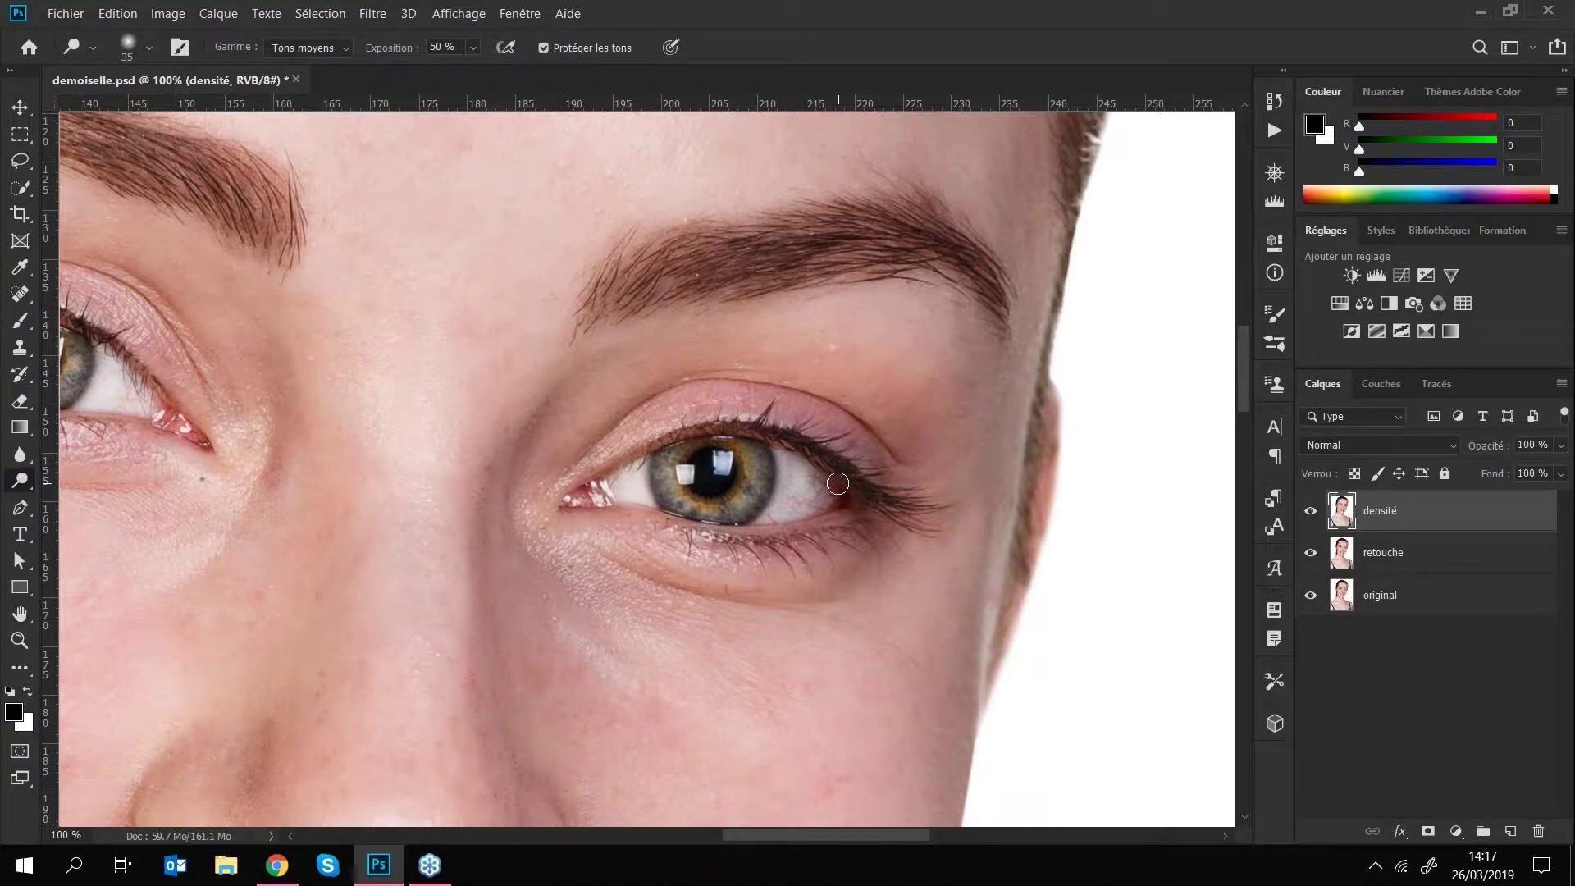
- Enlarge the Dodge brush to 700 px and set its exposure to 20% for softly lightening the forehead
key("ctrl+minus")
key("ctrl+minus")
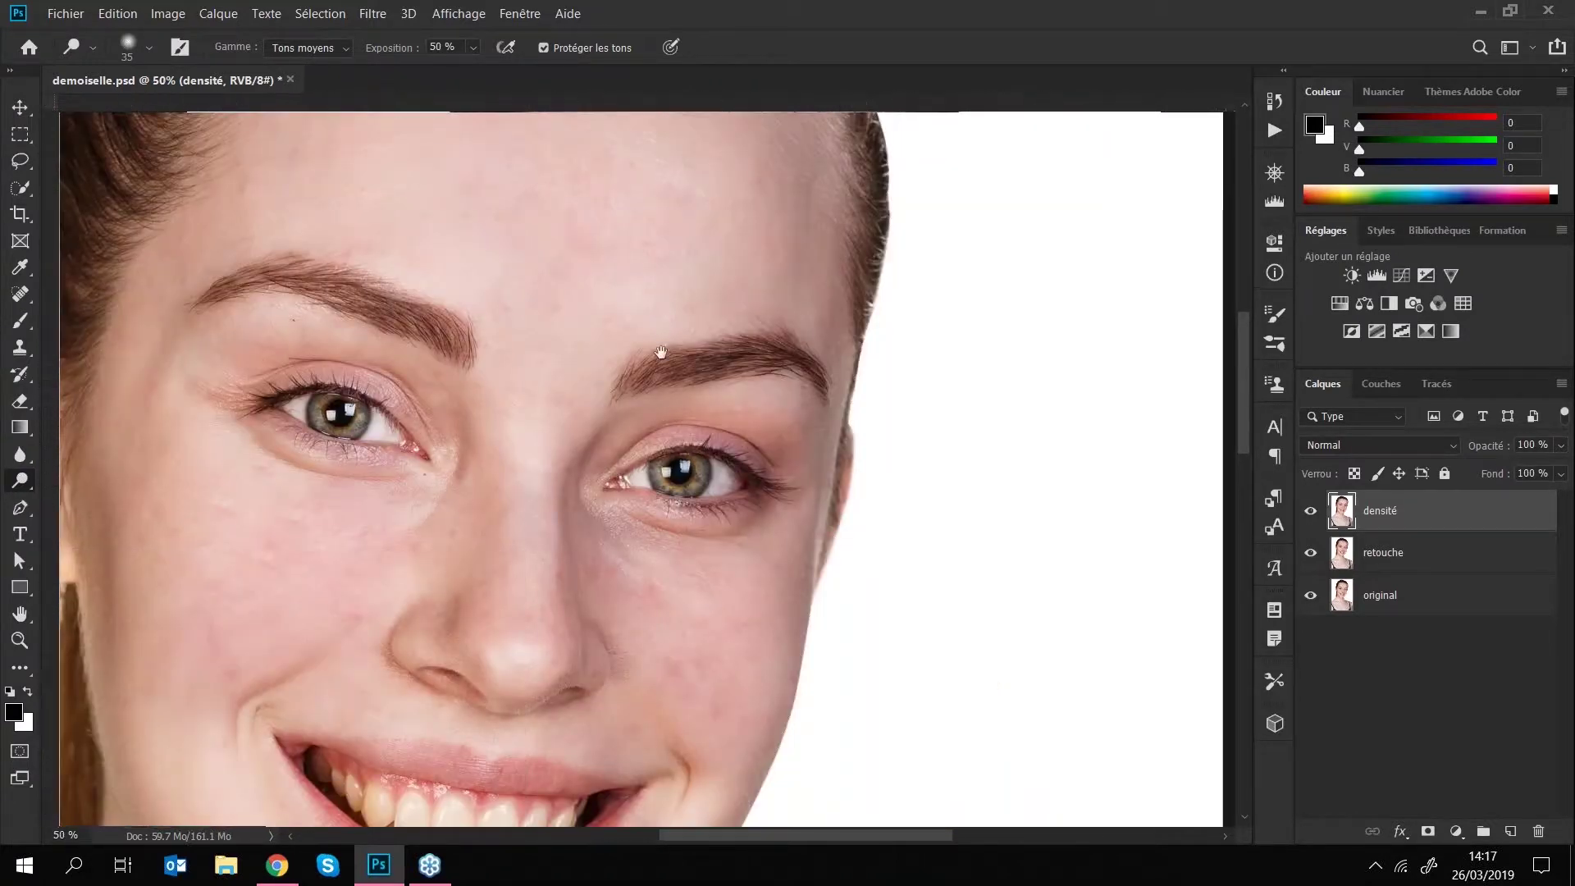
left_click_drag(662, 352, 691, 514)
key("bracketright")
key("bracketright")
key("bracketright")
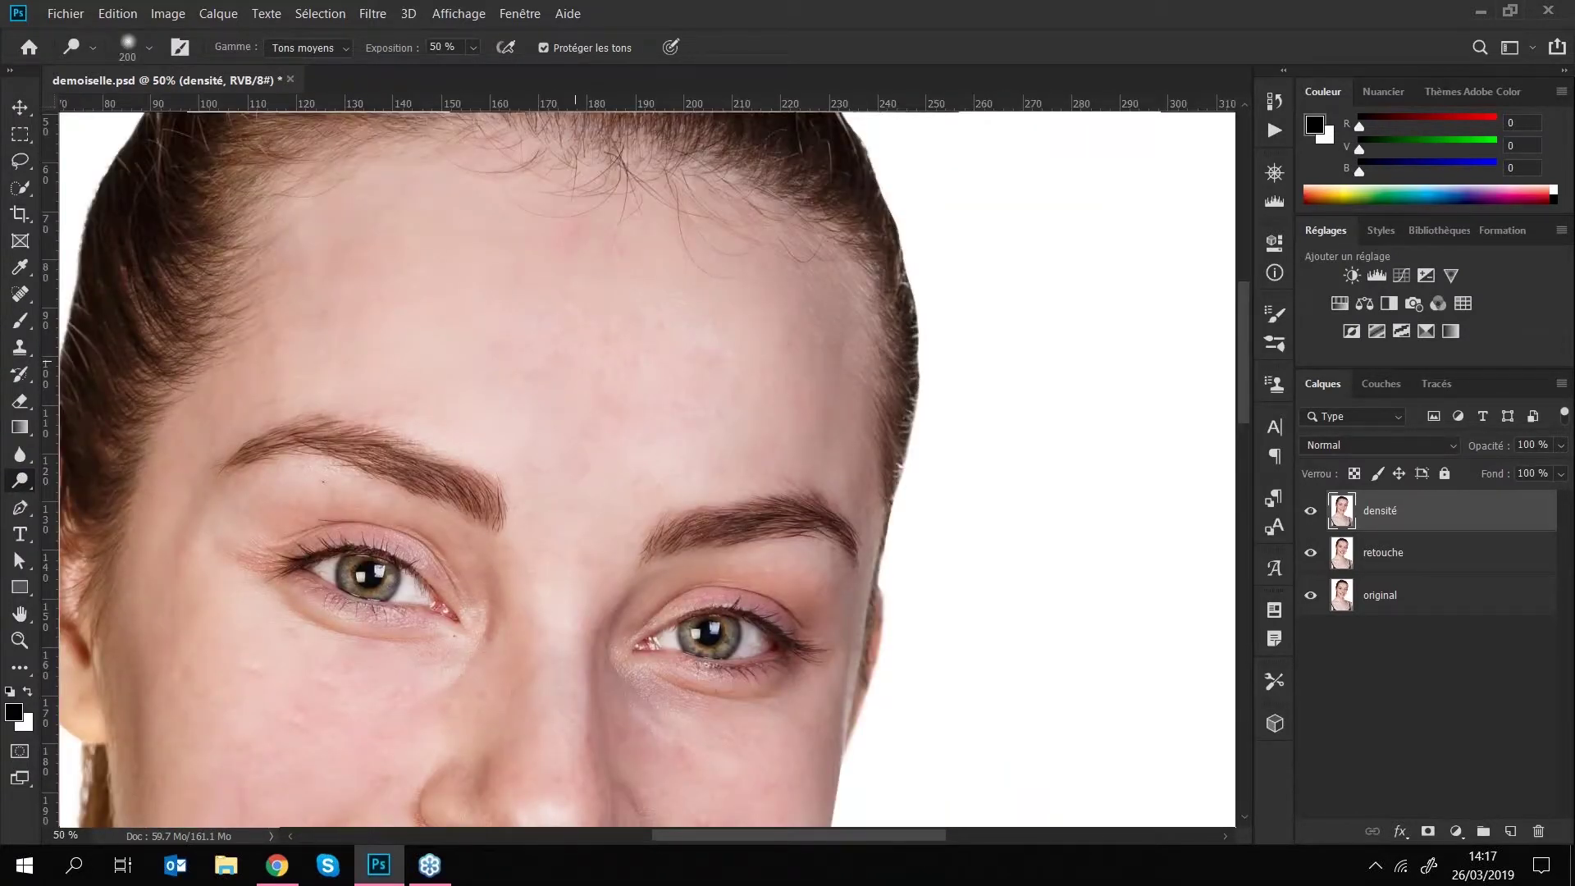
key("bracketright")
key("bracketright")
key("bracketright")
key("bracketright")
left_click(443, 48)
type("20")
- Compare the portrait before and after lightening by hiding and showing the densité and retouche layers
key("ctrl+minus")
key("ctrl+minus")
left_click_drag(821, 408, 821, 348)
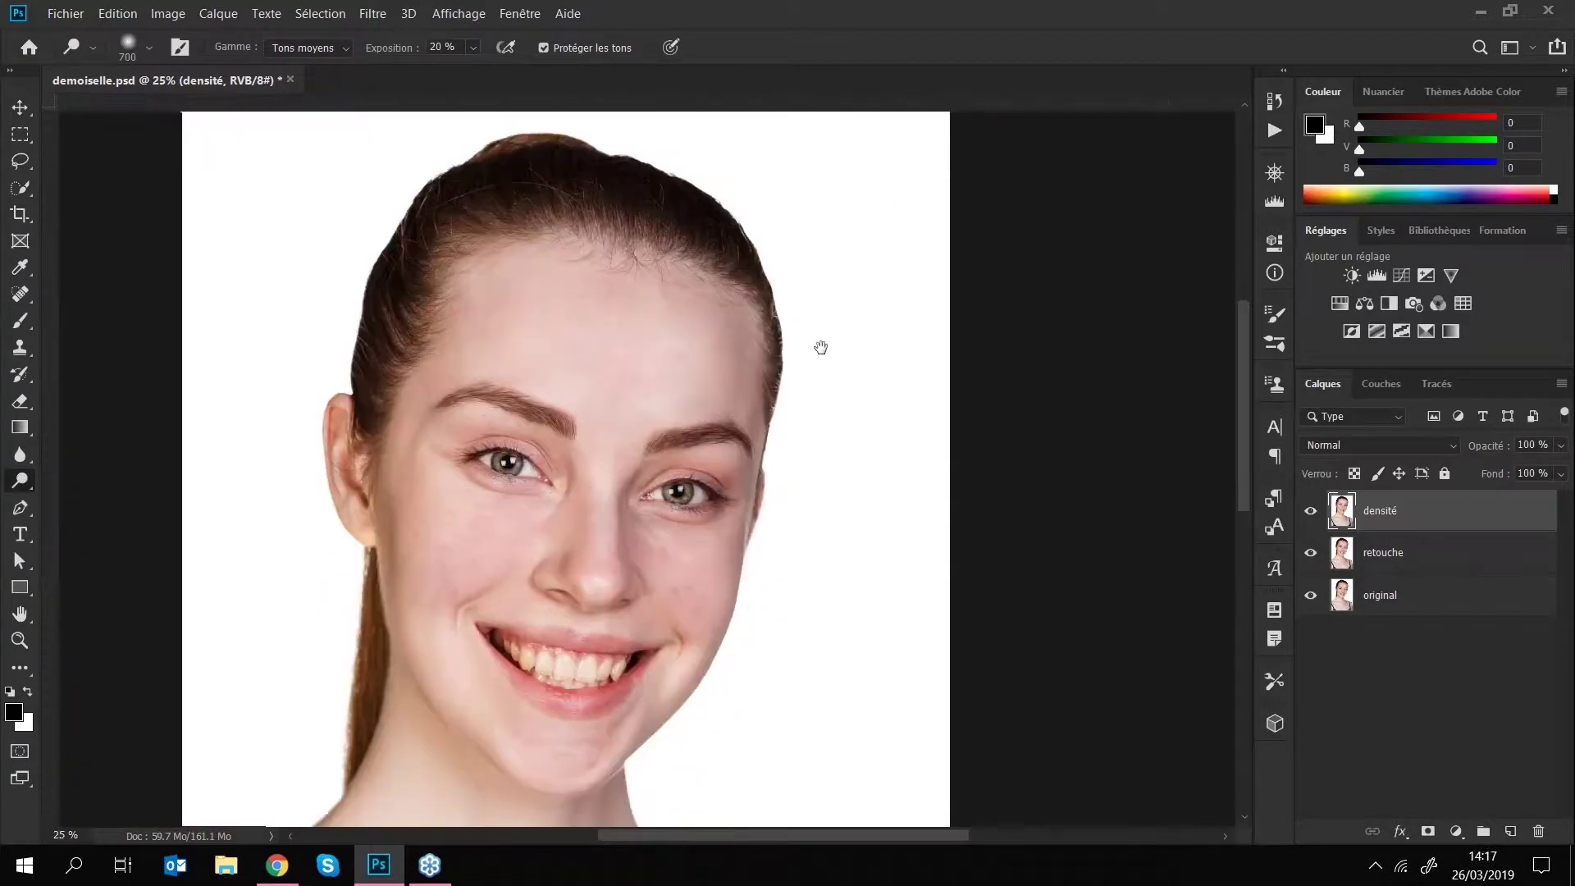
key("ctrl+r")
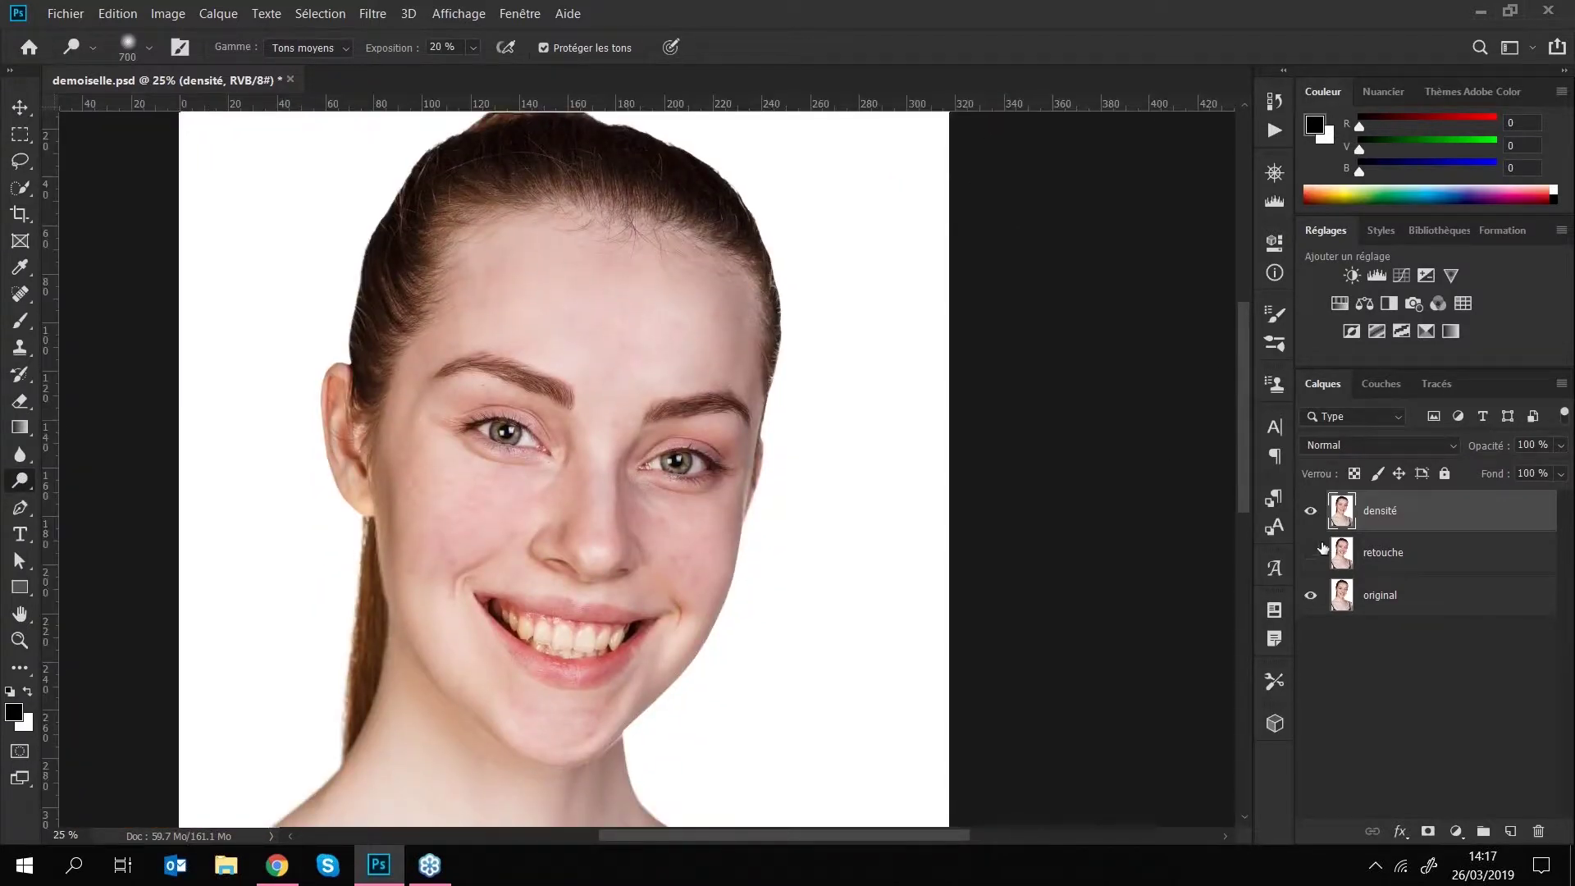
left_click(1311, 554)
left_click(1311, 514)
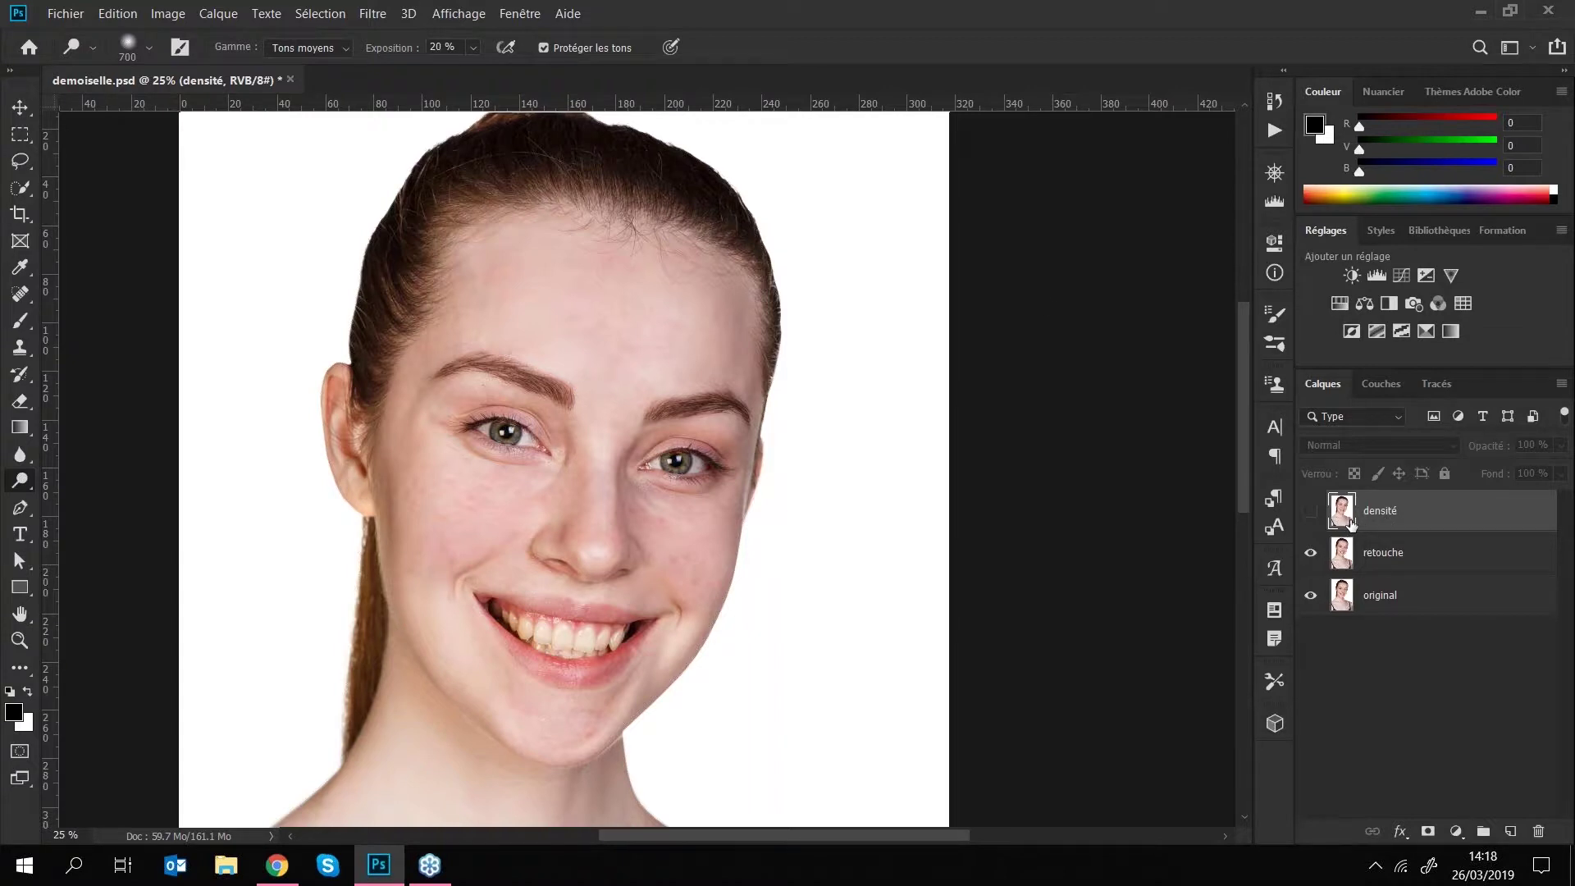
left_click(1311, 558)
left_click(1311, 553)
left_click(1311, 511)
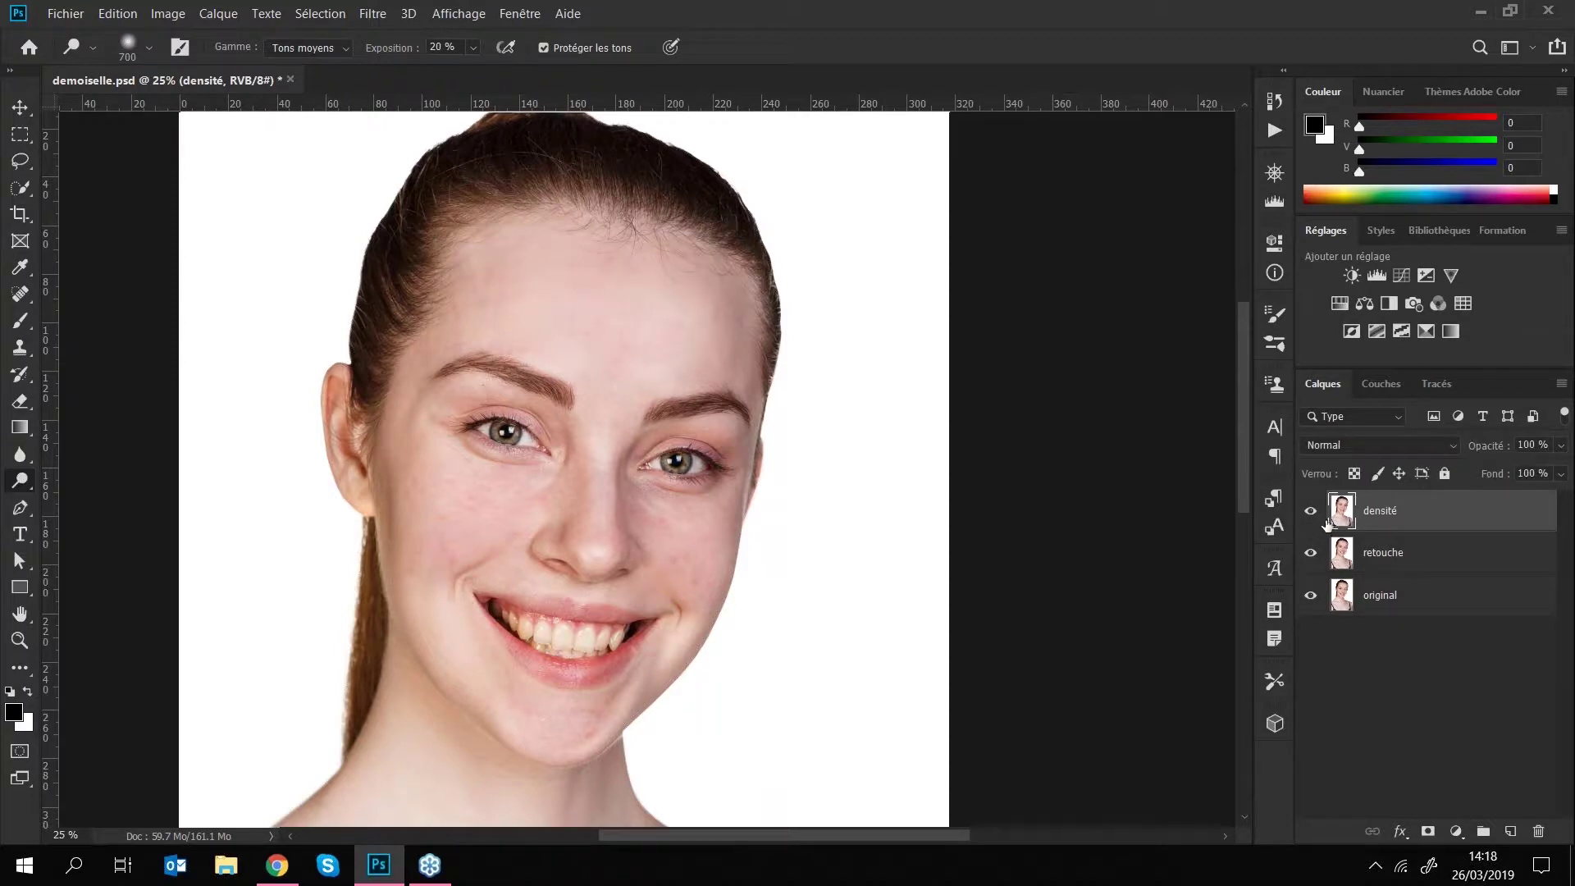
- Set the Dodge tool's exposure to 50% and its brush to 300 px for the middle of the face
key("ctrl+plus")
key("ctrl+plus")
left_click_drag(748, 413, 864, 340)
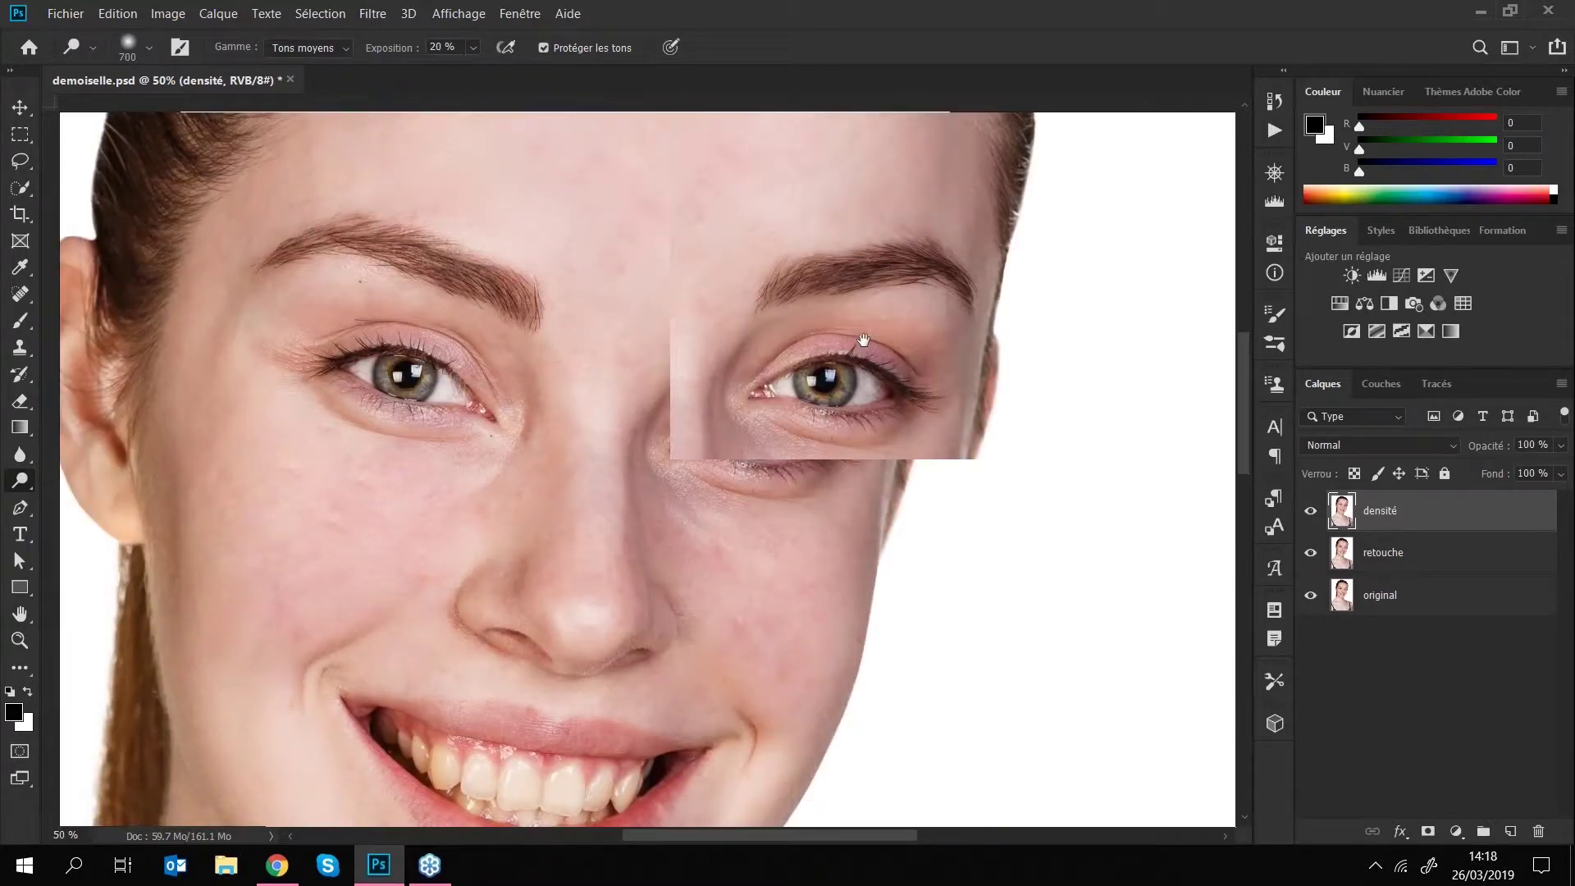
left_click_drag(864, 340, 866, 338)
key("bracketleft")
key("bracketleft")
key("Return")
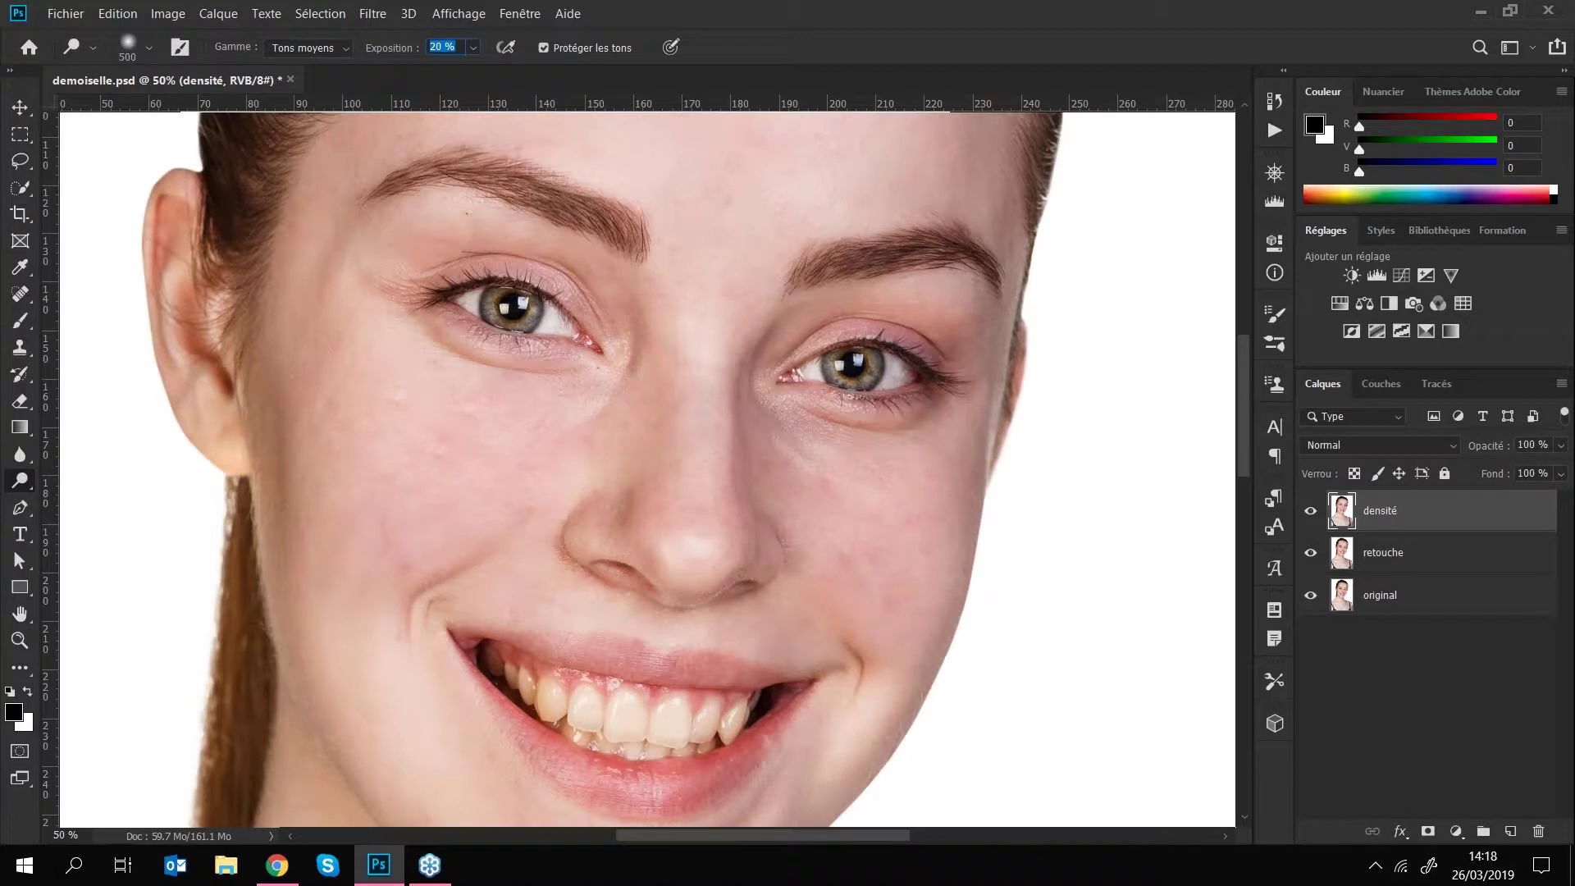
type("50")
key("Return")
key("bracketleft")
key("bracketleft")
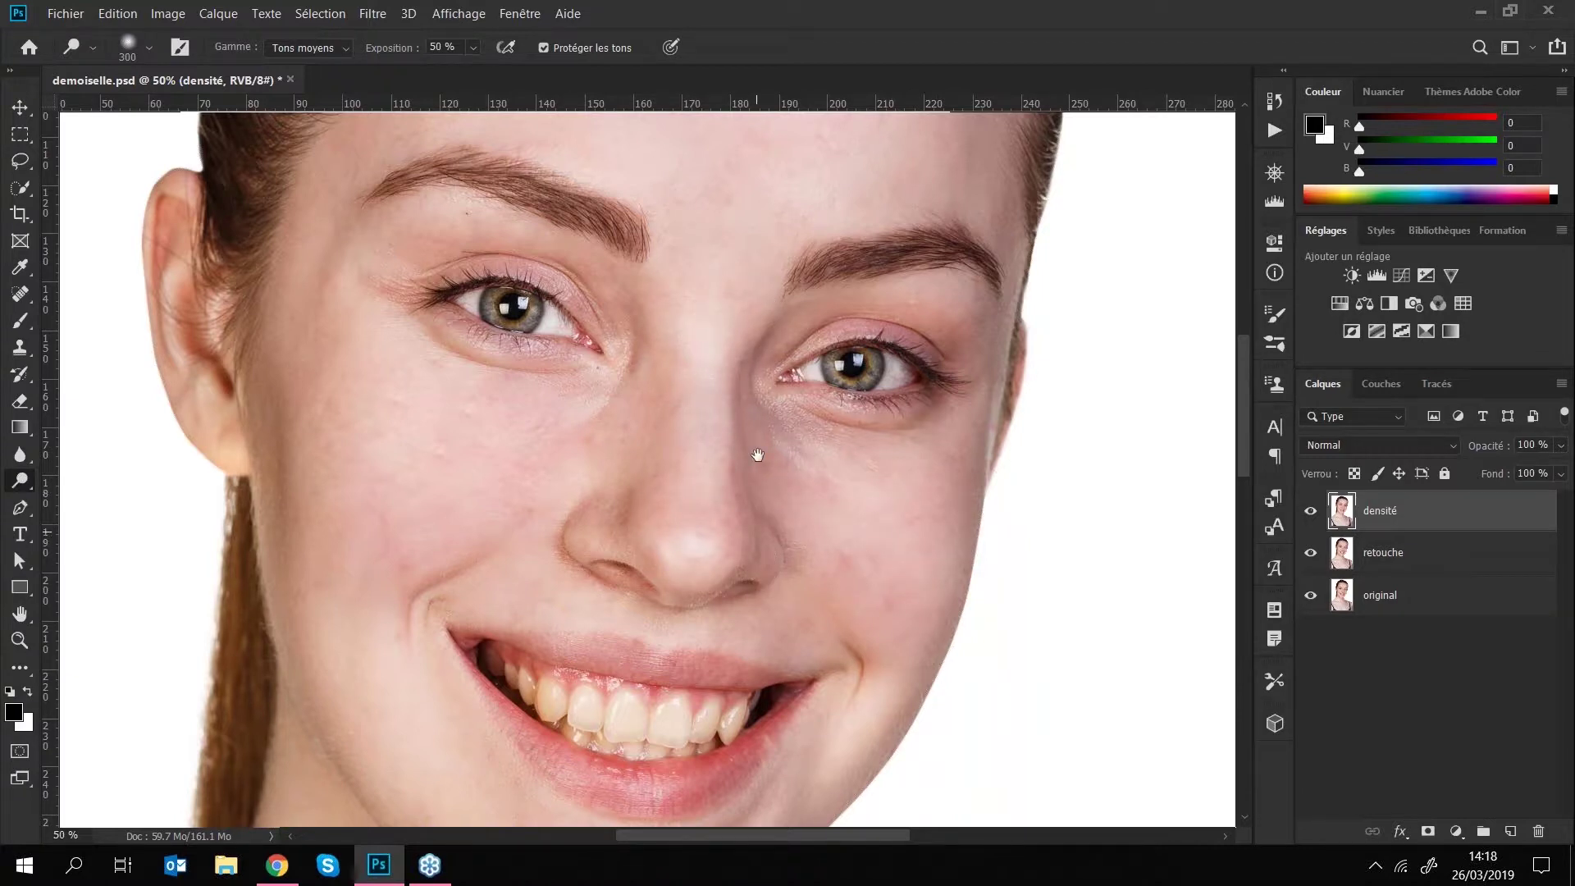
- Enlarge the Dodge brush to 700 px for the neck and chest area
scroll(763, 457, "down", 5)
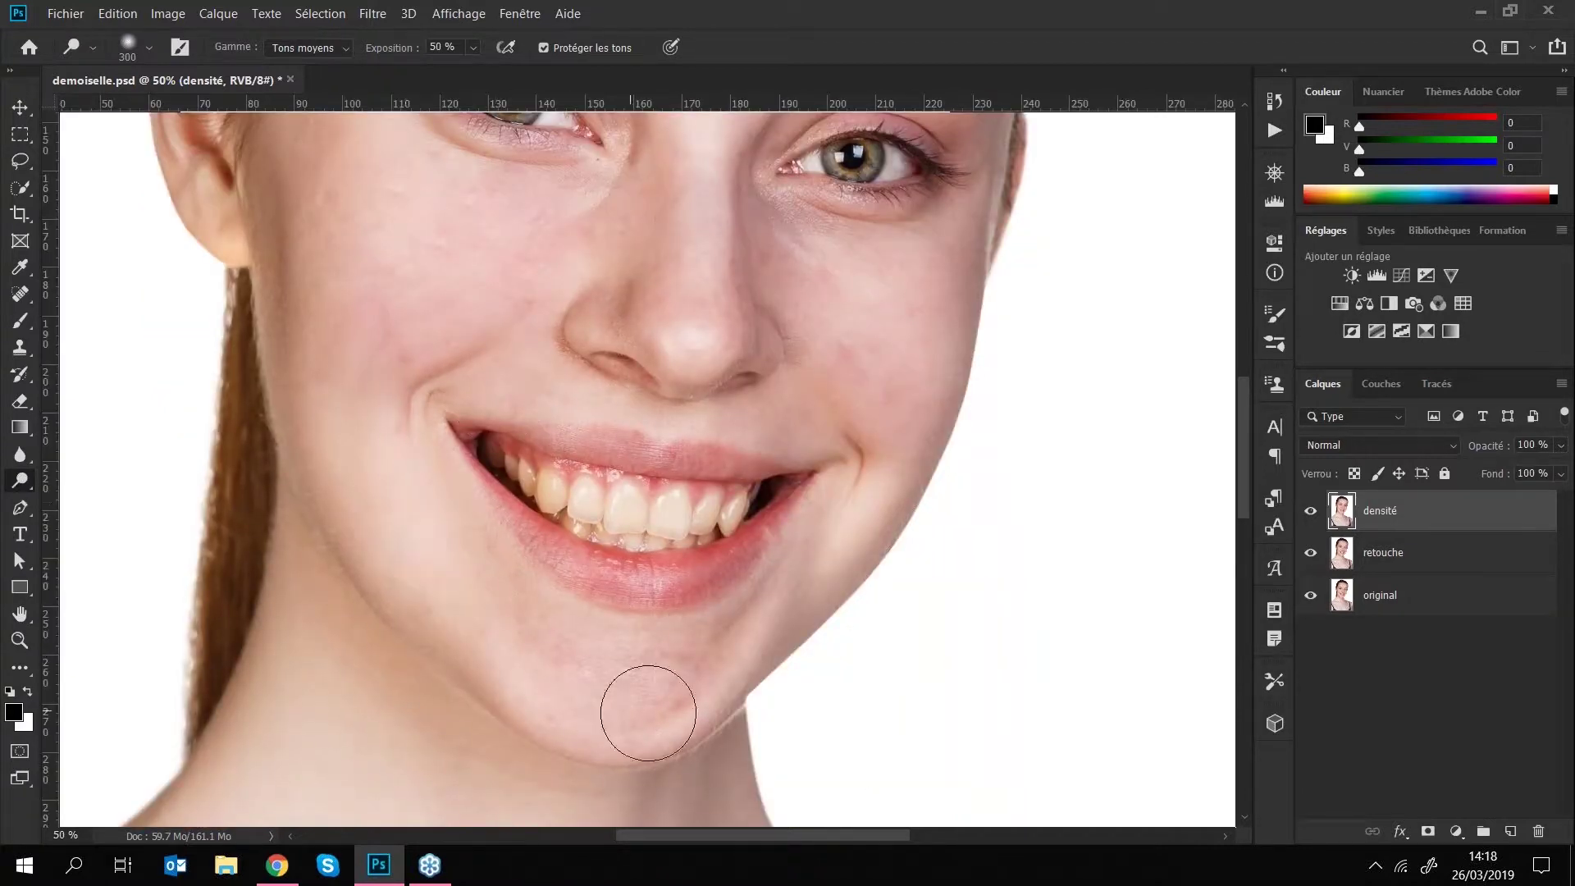
scroll(692, 454, "down", 4)
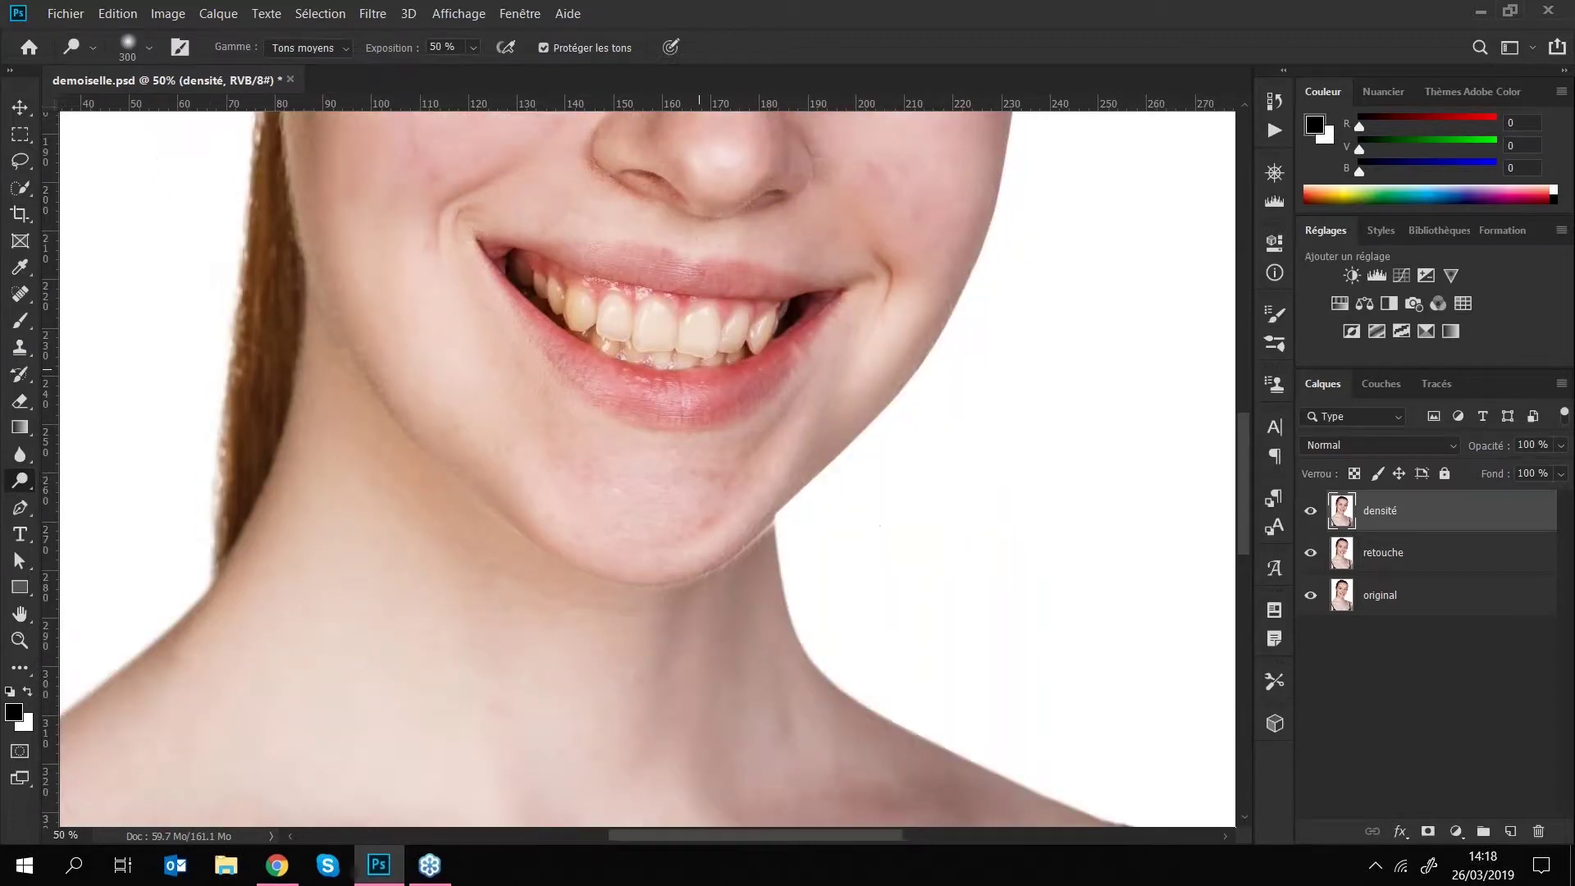
scroll(692, 454, "down", 2)
scroll(721, 535, "down", 5)
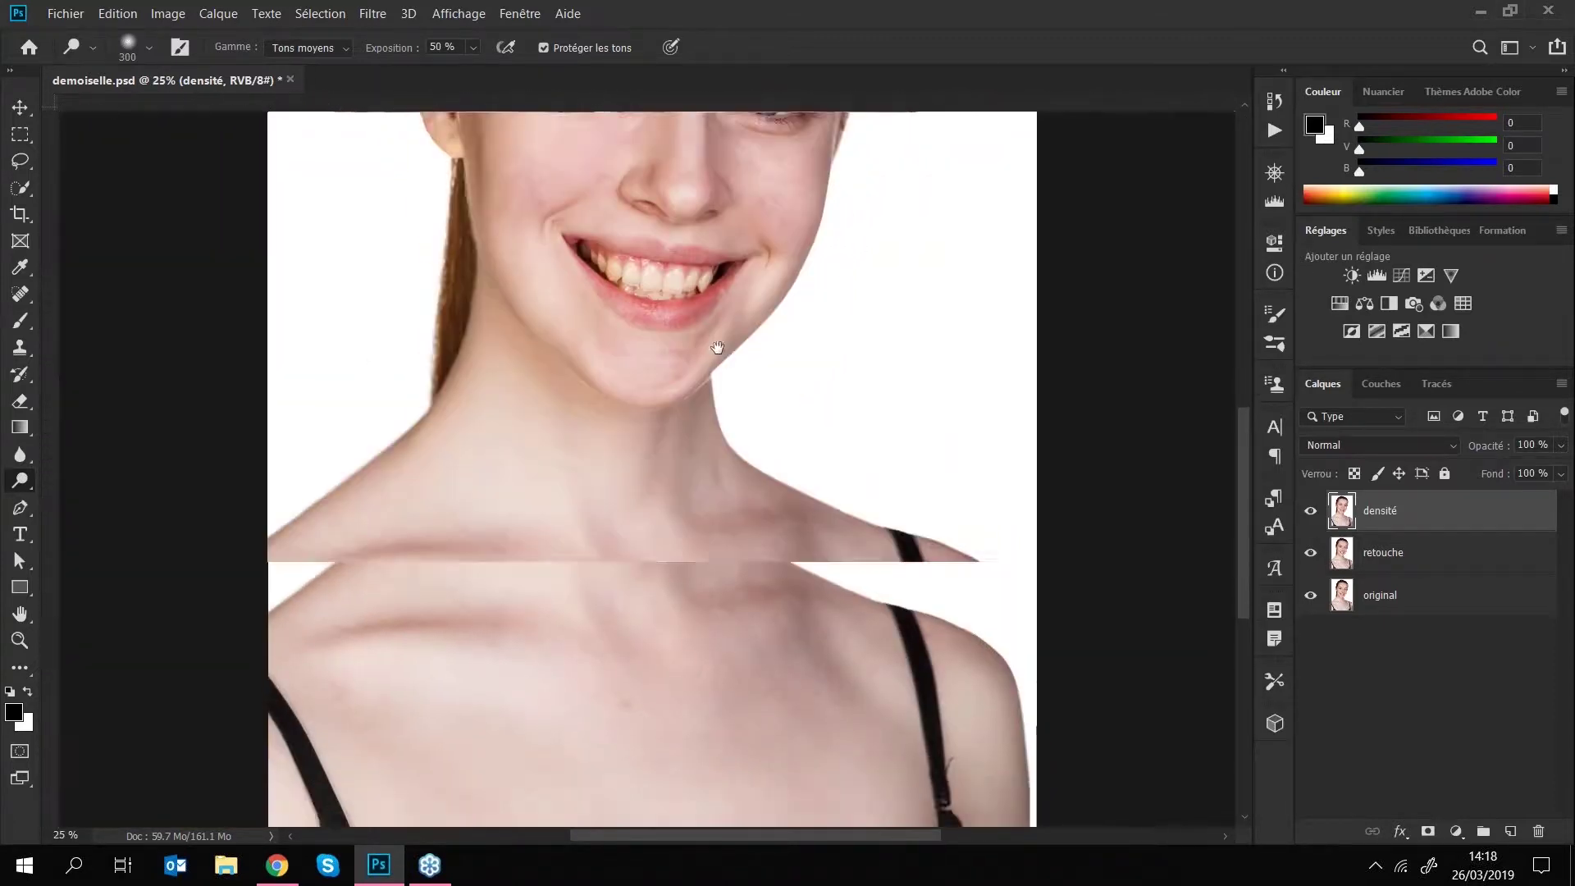
key("bracketright")
key("bracketright")
key("bracketright")
key("bracketright")
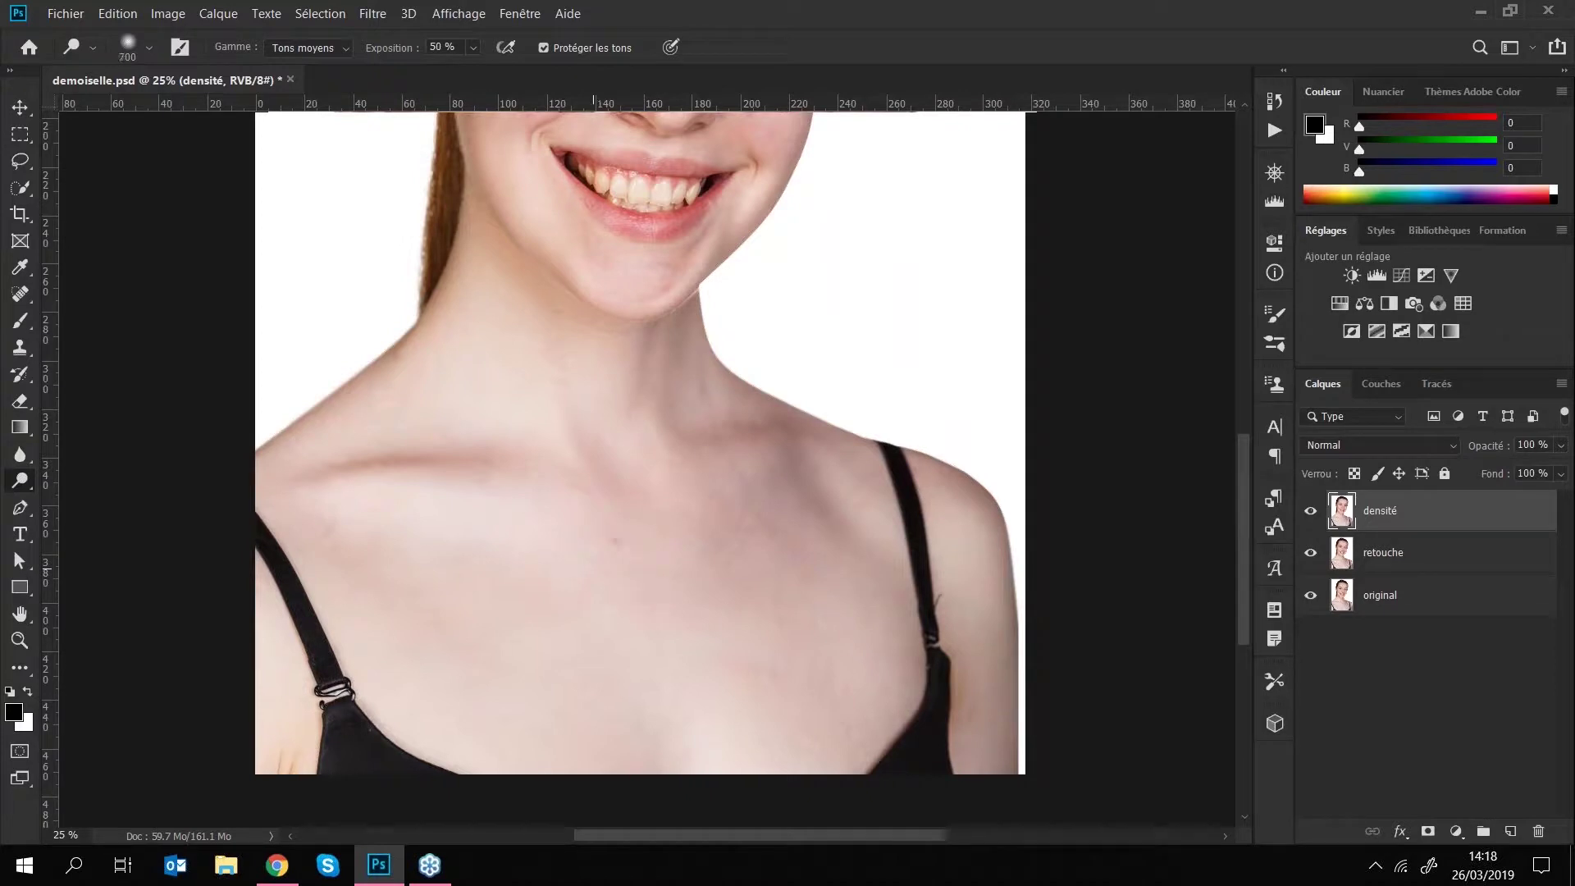
- Lighten the upper arm beside the shoulder strap with the Dodge brush resized to 600 px
key("bracketright")
key("bracketright")
key("bracketright")
key("bracketright")
key("bracketright")
key("bracketright")
key("bracketright")
key("bracketleft")
key("bracketleft")
key("bracketleft")
key("bracketleft")
key("bracketleft")
key("bracketleft")
key("bracketleft")
key("bracketleft")
key("bracketleft")
key("bracketleft")
key("bracketleft")
key("bracketleft")
left_click_drag(952, 542, 996, 753)
- Whiten the yellowed canine tooth with the Dodge tool at 80% exposure and an 80 px brush
key("space")
mouse_move(717, 503)
left_mouse_down()
mouse_move(750, 549)
mouse_move(749, 741)
left_mouse_up()
key("ctrl+plus")
key("ctrl+plus")
key("ctrl+plus")
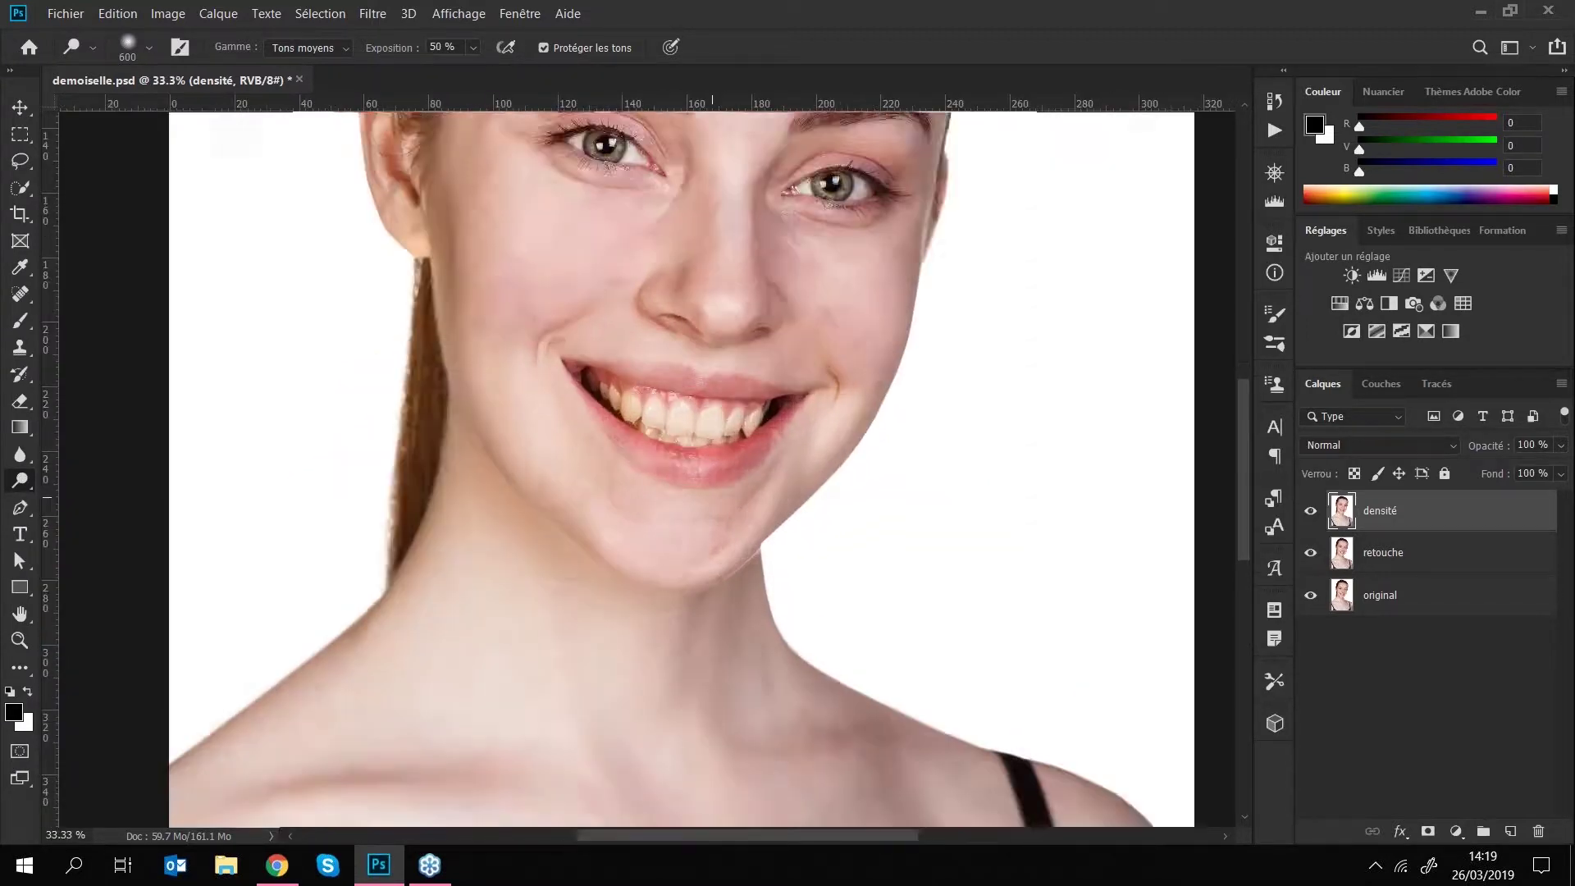
key("ctrl+plus")
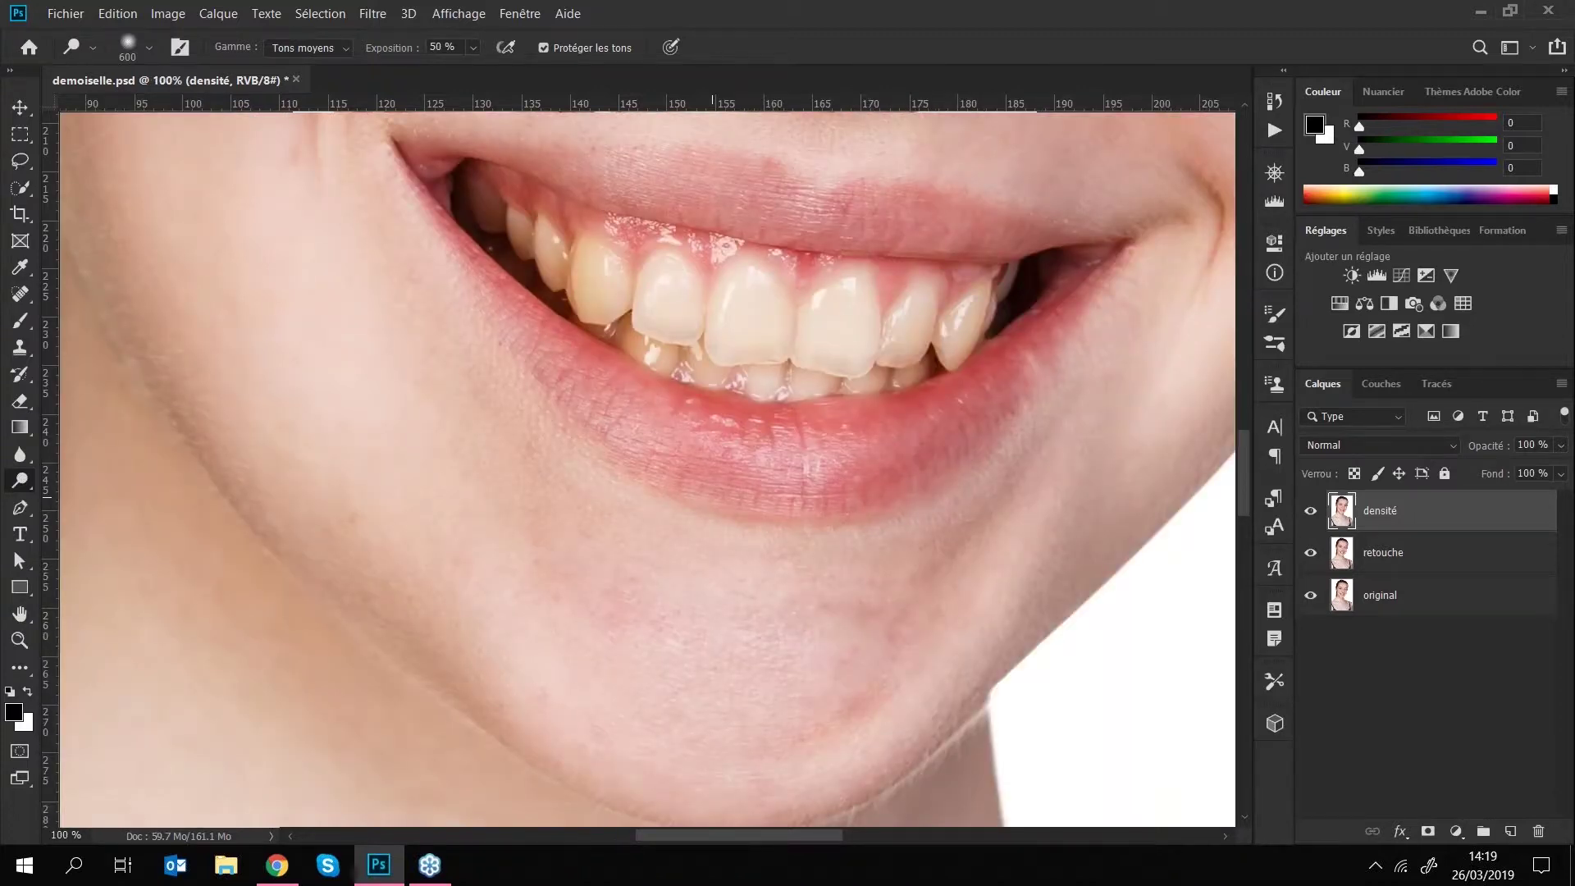
left_click(443, 46)
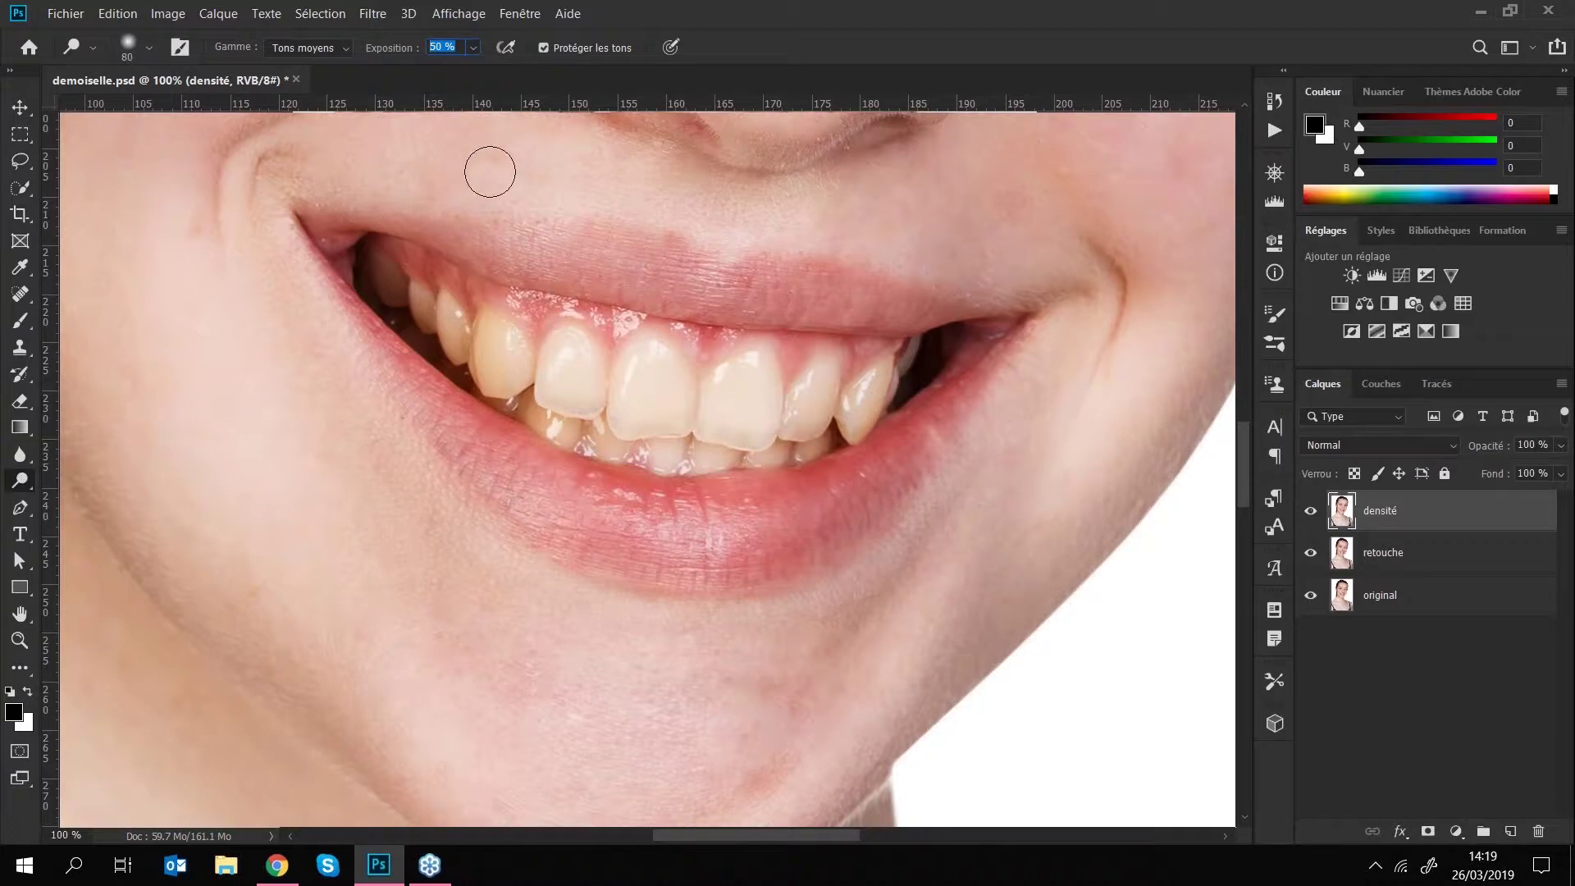
type("80")
key("Return")
mouse_move(487, 333)
left_mouse_down()
mouse_move(499, 372)
mouse_move(497, 334)
mouse_move(513, 355)
left_mouse_up()
- Reduce the Dodge brush to 45 px and lighten the small teeth behind the canine
key("bracketleft")
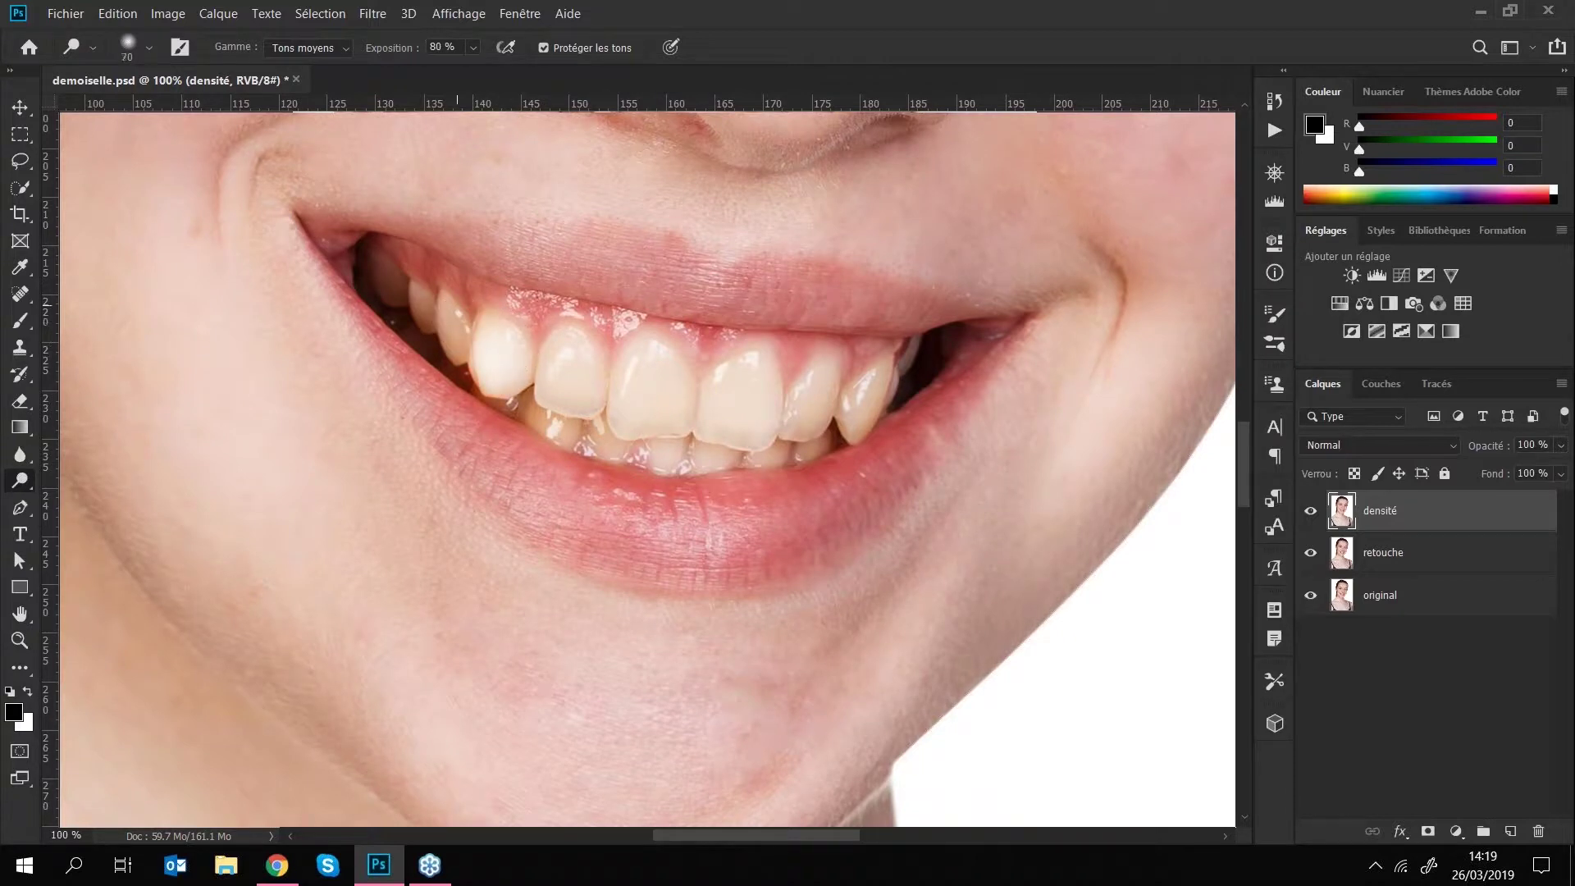
key("bracketleft")
key("bracketleft")
key("bracketleft")
mouse_move(450, 312)
left_mouse_down()
mouse_move(456, 340)
mouse_move(424, 306)
left_mouse_up()
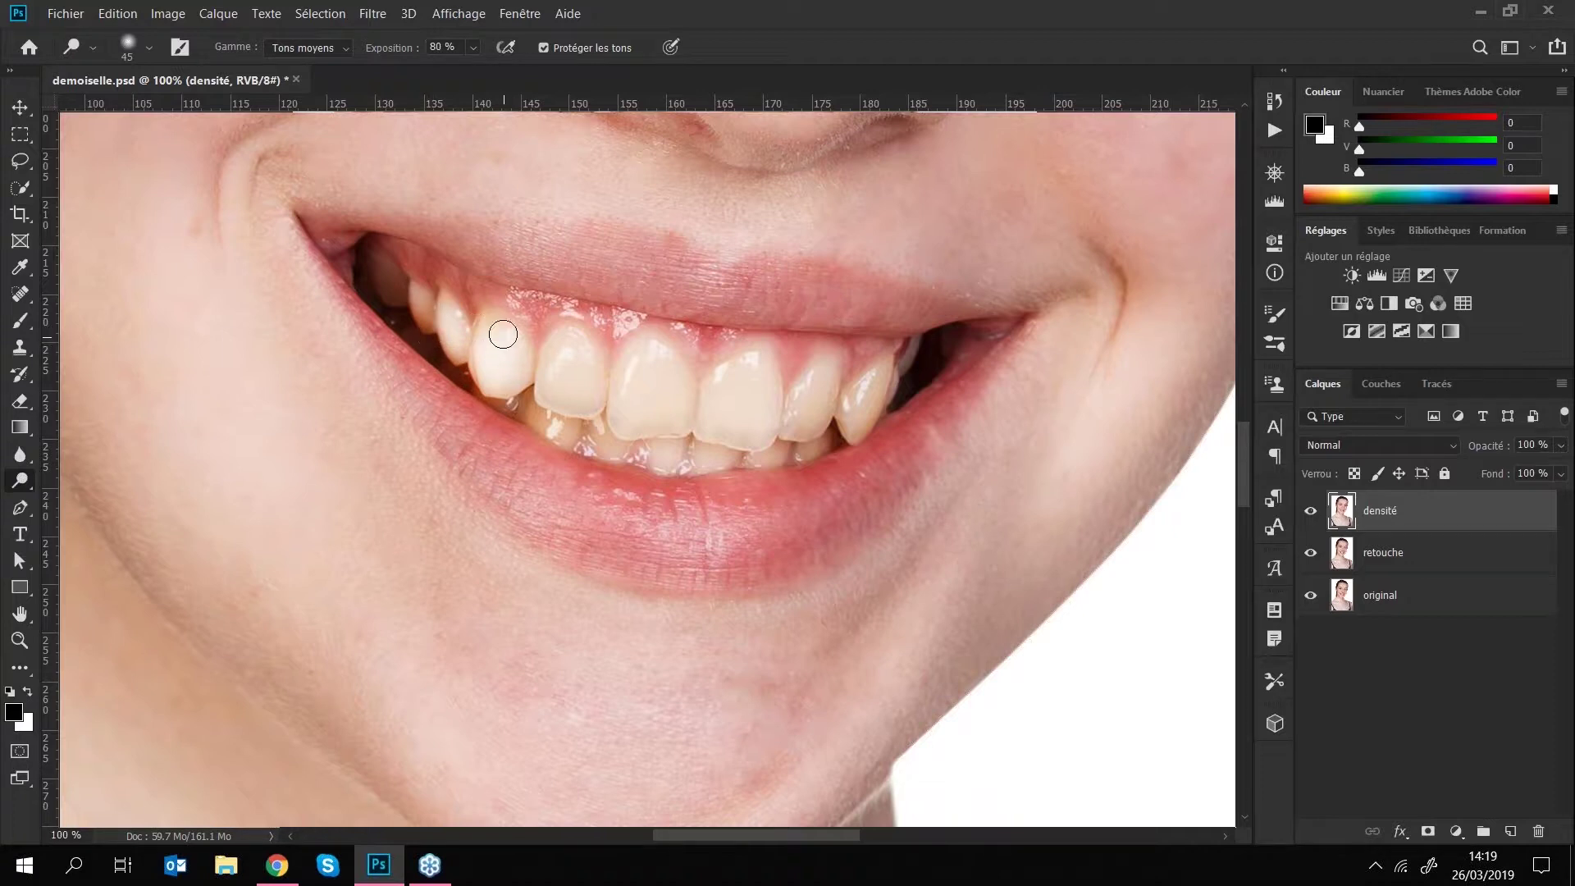
- Lighten the remaining upper teeth and the visible lower teeth with the 45 px Dodge brush
mouse_move(522, 363)
left_mouse_down()
mouse_move(491, 328)
mouse_move(574, 398)
mouse_move(616, 387)
mouse_move(630, 442)
mouse_move(675, 376)
left_mouse_up()
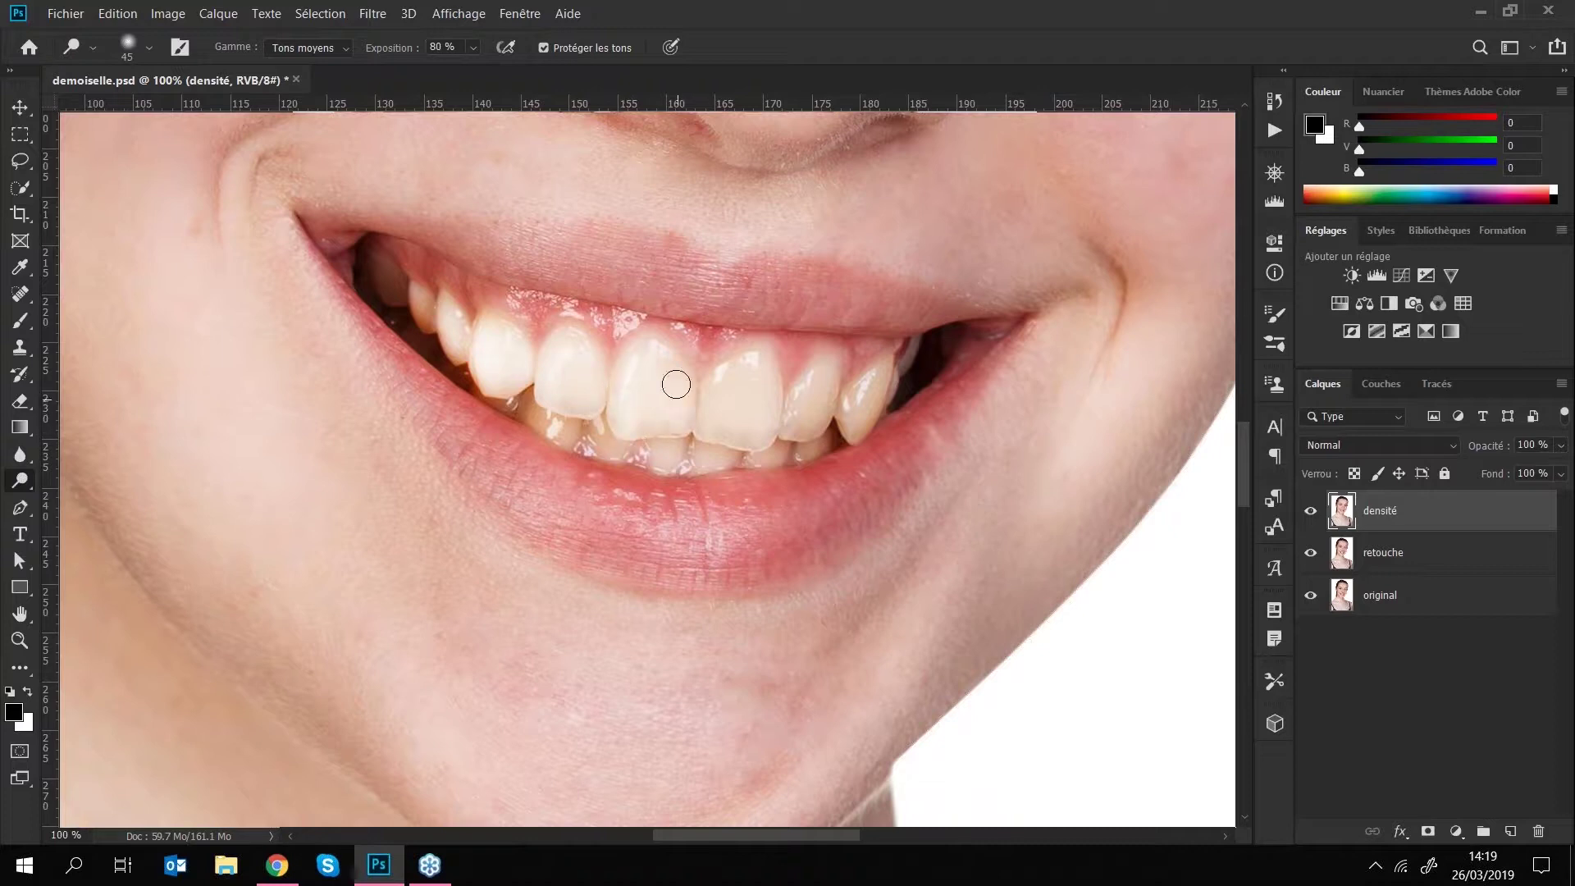
mouse_move(706, 435)
left_mouse_down()
mouse_move(749, 373)
mouse_move(767, 415)
mouse_move(808, 410)
mouse_move(817, 386)
mouse_move(780, 411)
mouse_move(876, 400)
mouse_move(865, 419)
mouse_move(853, 411)
left_mouse_up()
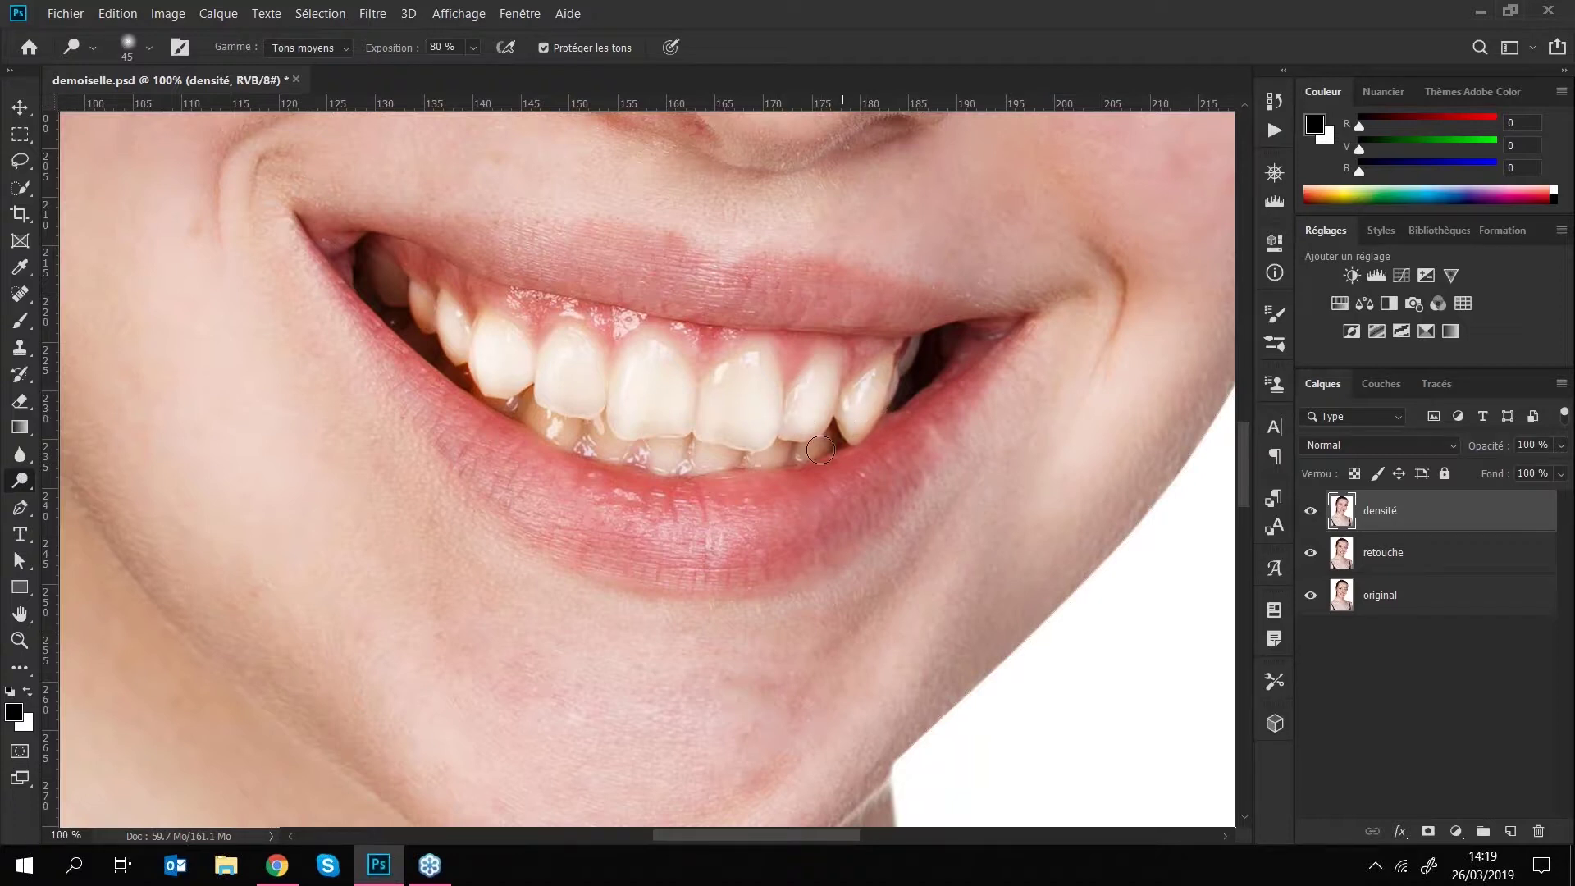
mouse_move(765, 463)
left_mouse_down()
mouse_move(841, 435)
mouse_move(826, 438)
left_mouse_up()
key("ctrl")
left_click_drag(837, 433, 722, 456)
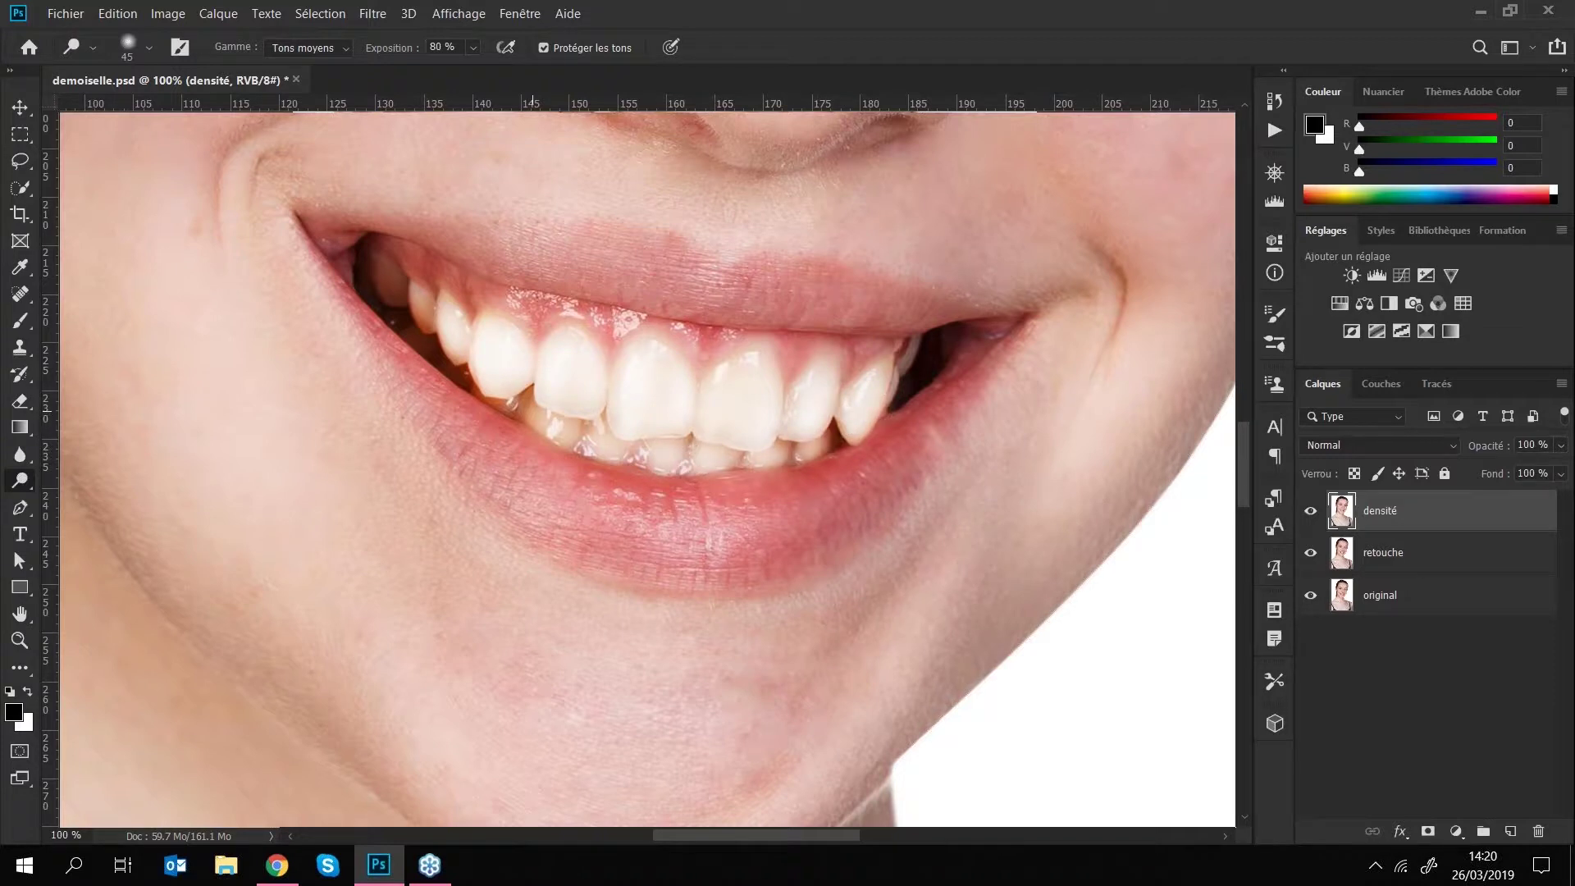
key("ctrl+minus")
key("ctrl+minus")
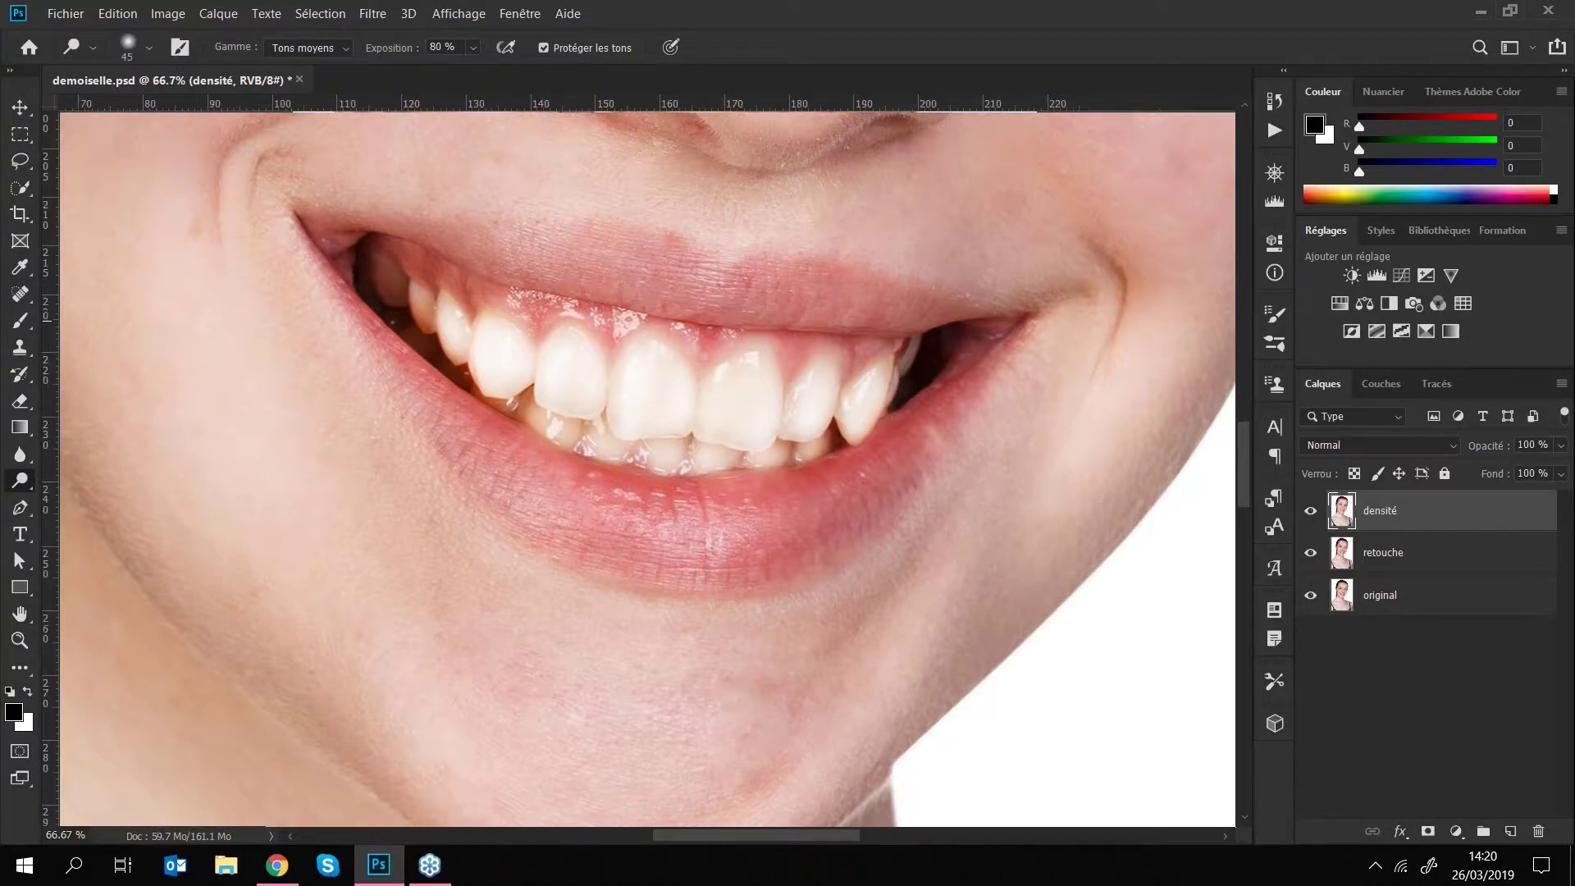
key("ctrl+minus")
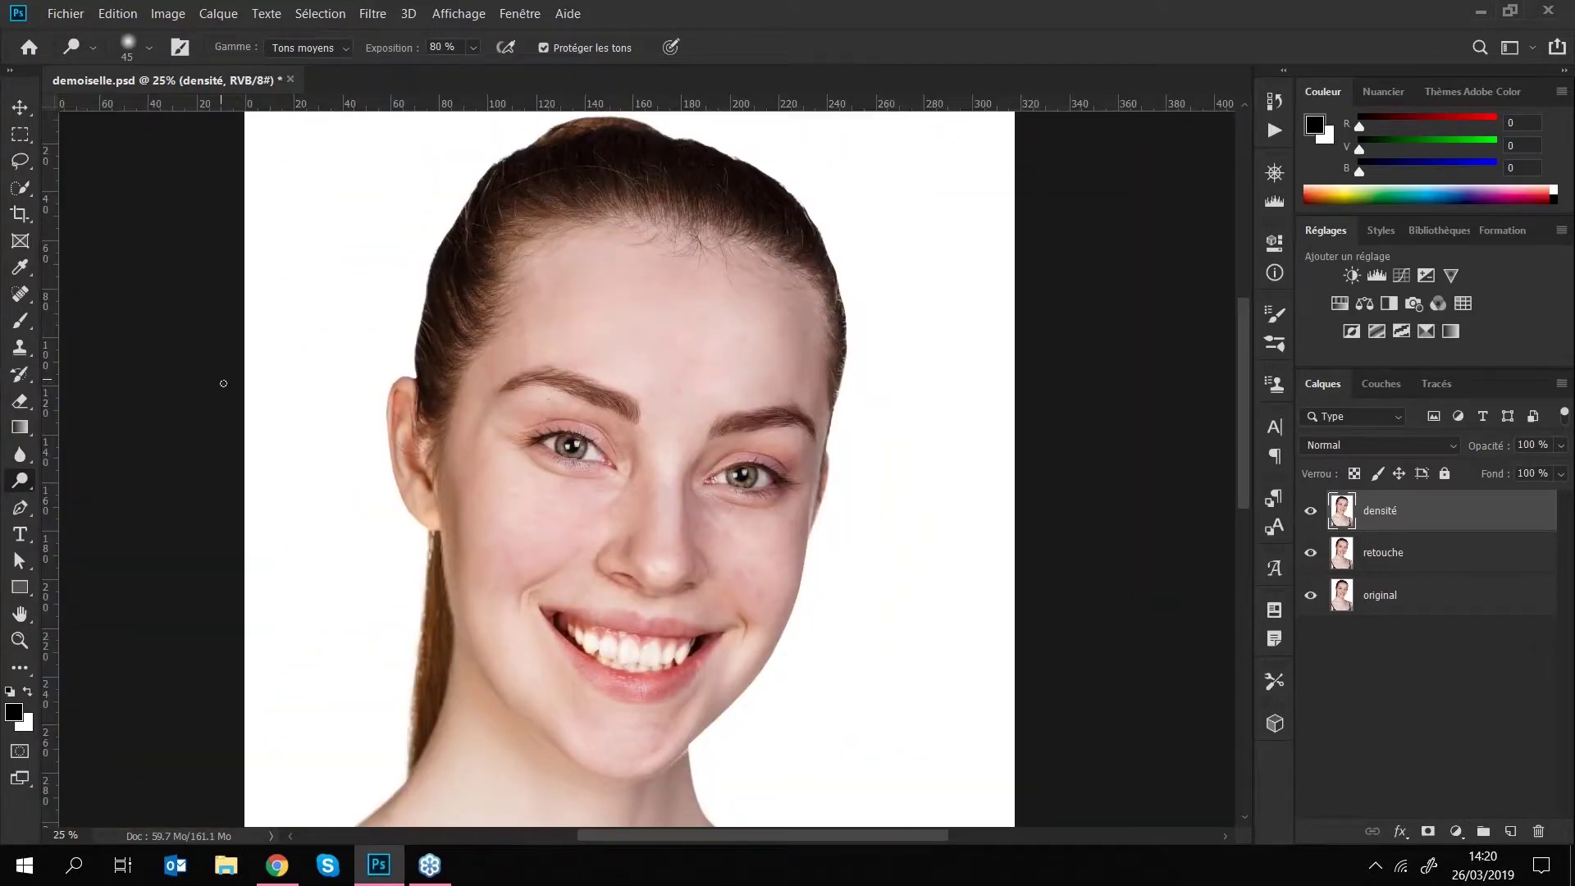
- Switch to the Burn tool (Densité +) with its range on Tons moyens
right_click(22, 486)
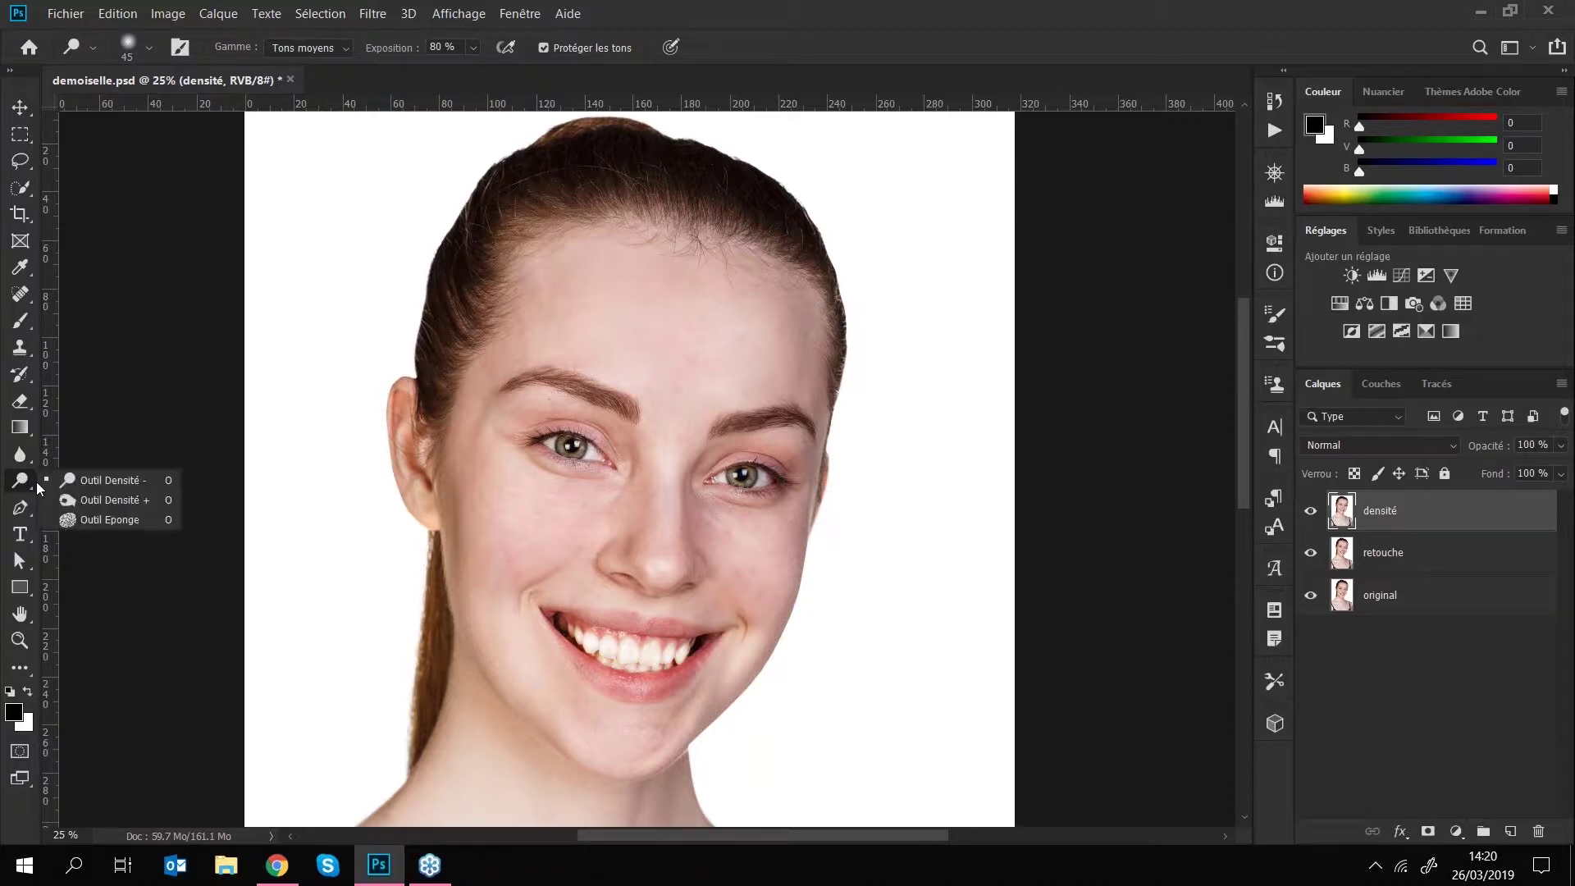
left_click(115, 501)
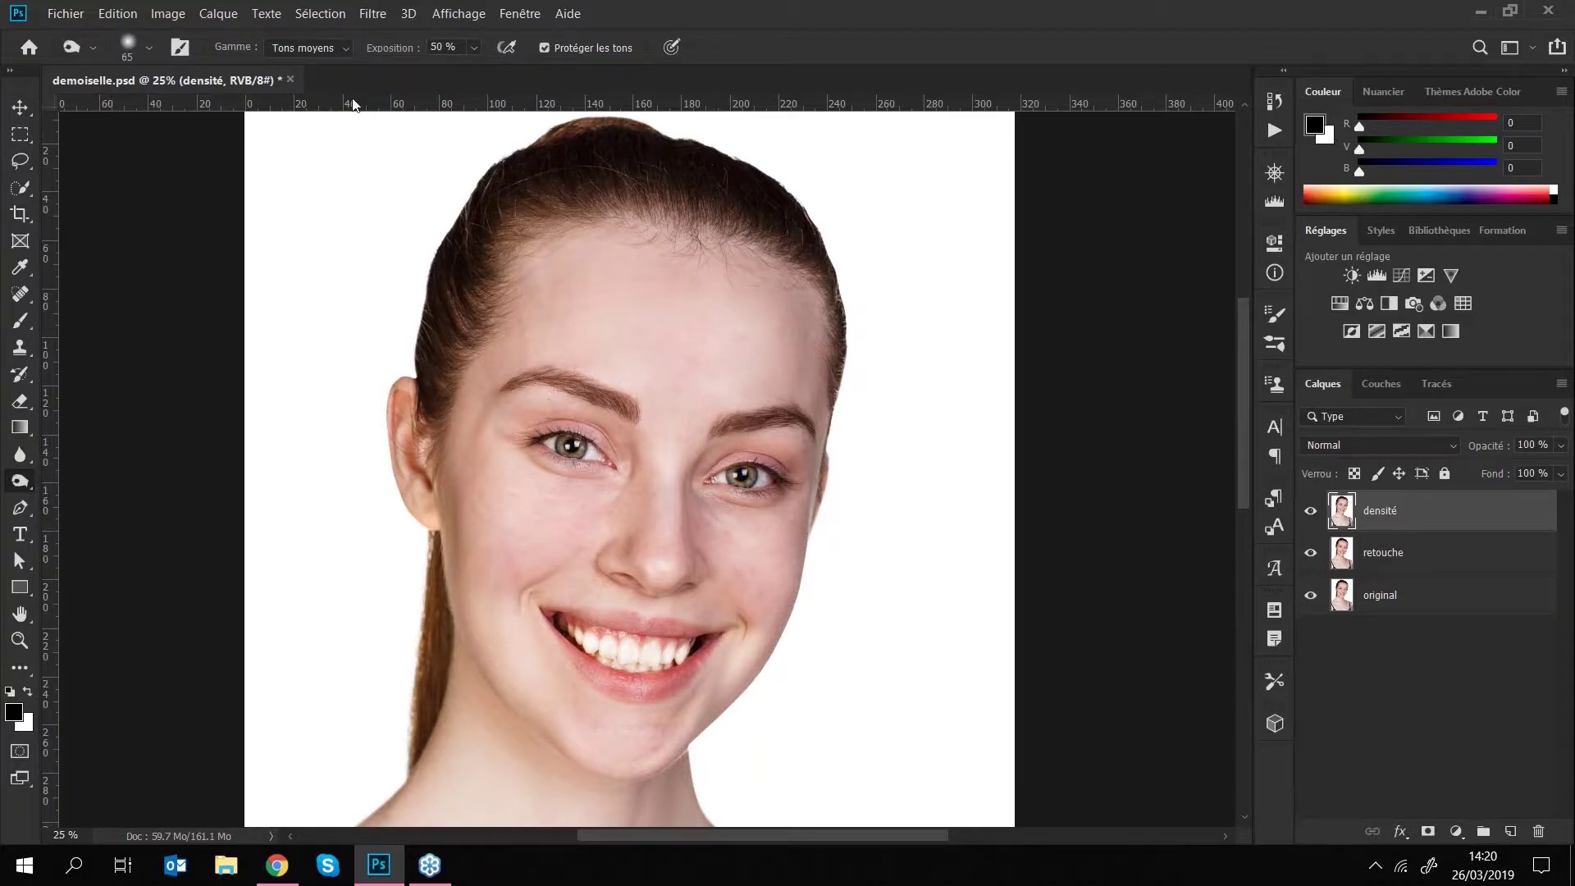
left_click(149, 49)
left_click_drag(215, 105, 174, 110)
mouse_move(117, 161)
left_mouse_down()
mouse_move(237, 159)
mouse_move(113, 160)
left_mouse_up()
left_click(343, 51)
left_click(343, 51)
left_click(342, 51)
- Set the Burn tool's exposure to 100% and enlarge its brush to 800 px
left_click(474, 49)
left_click_drag(485, 70, 545, 70)
key("bracketright")
key("bracketright")
key("bracketright")
key("bracketright")
key("bracketright")
key("bracketright")
key("bracketright")
key("bracketright")
key("bracketright")
key("bracketright")
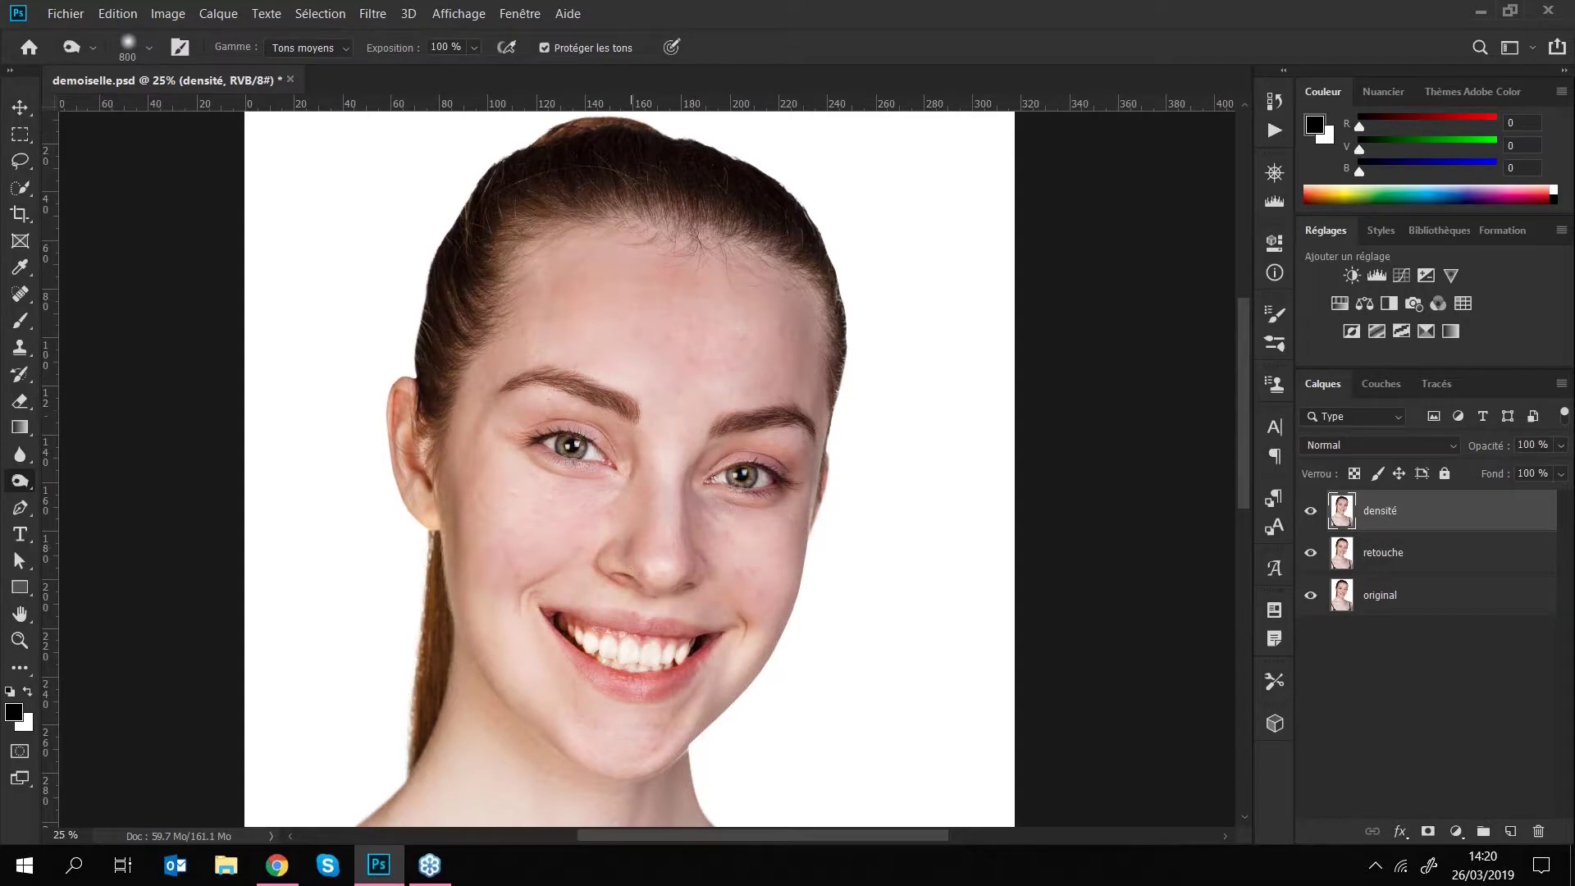
- Set the Burn exposure to 50% and darken the hairline near the temple on the ponytail side
key("ctrl")
left_click_drag(463, 48, 428, 49)
type("50")
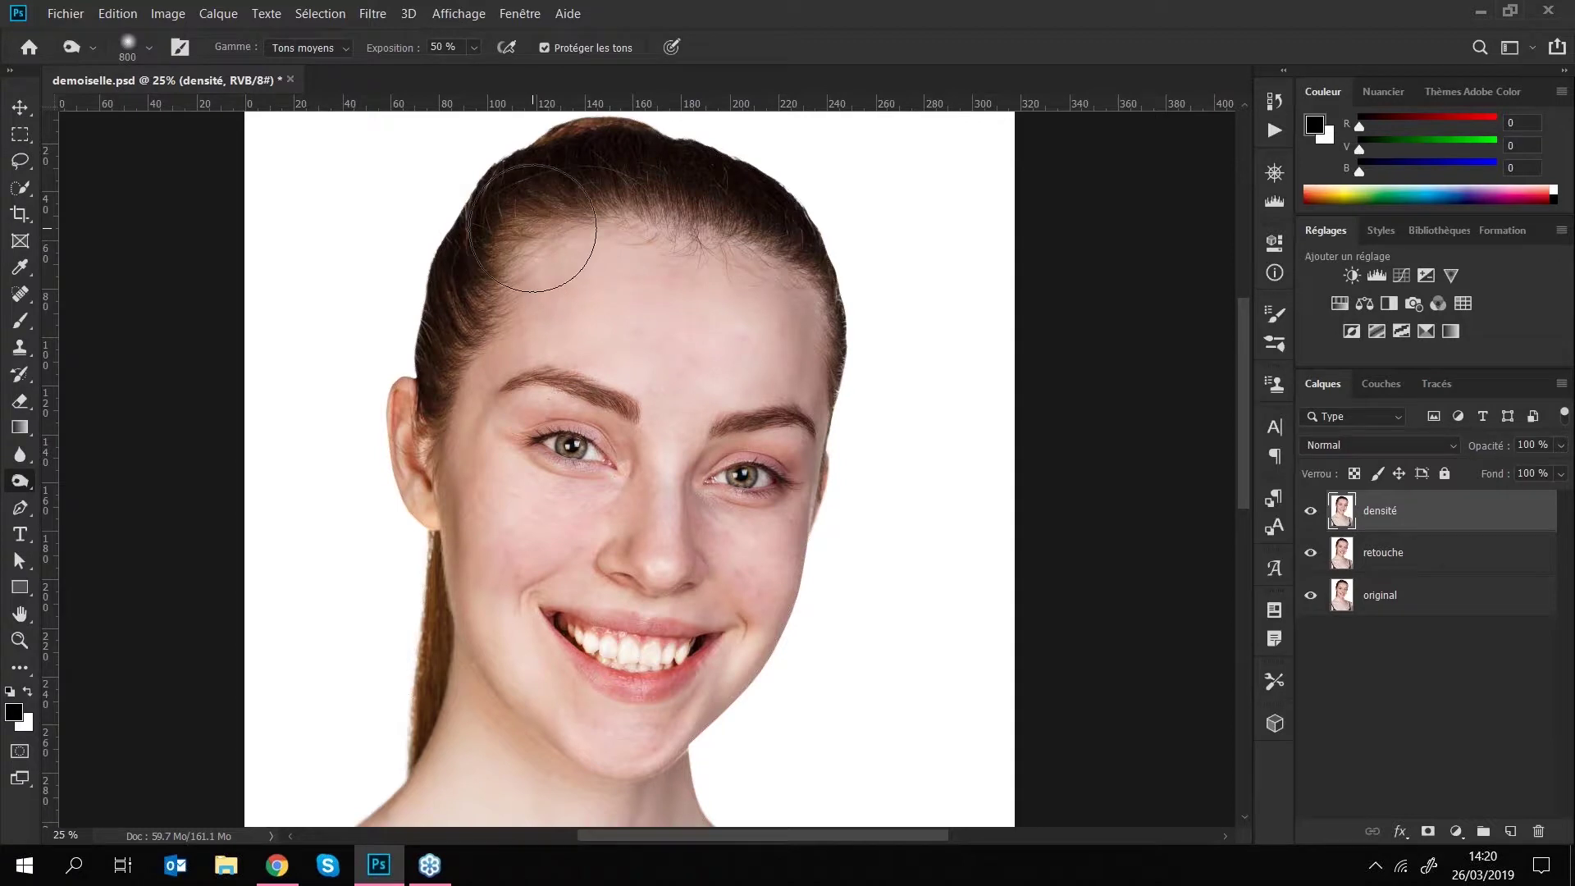
left_click_drag(533, 228, 572, 232)
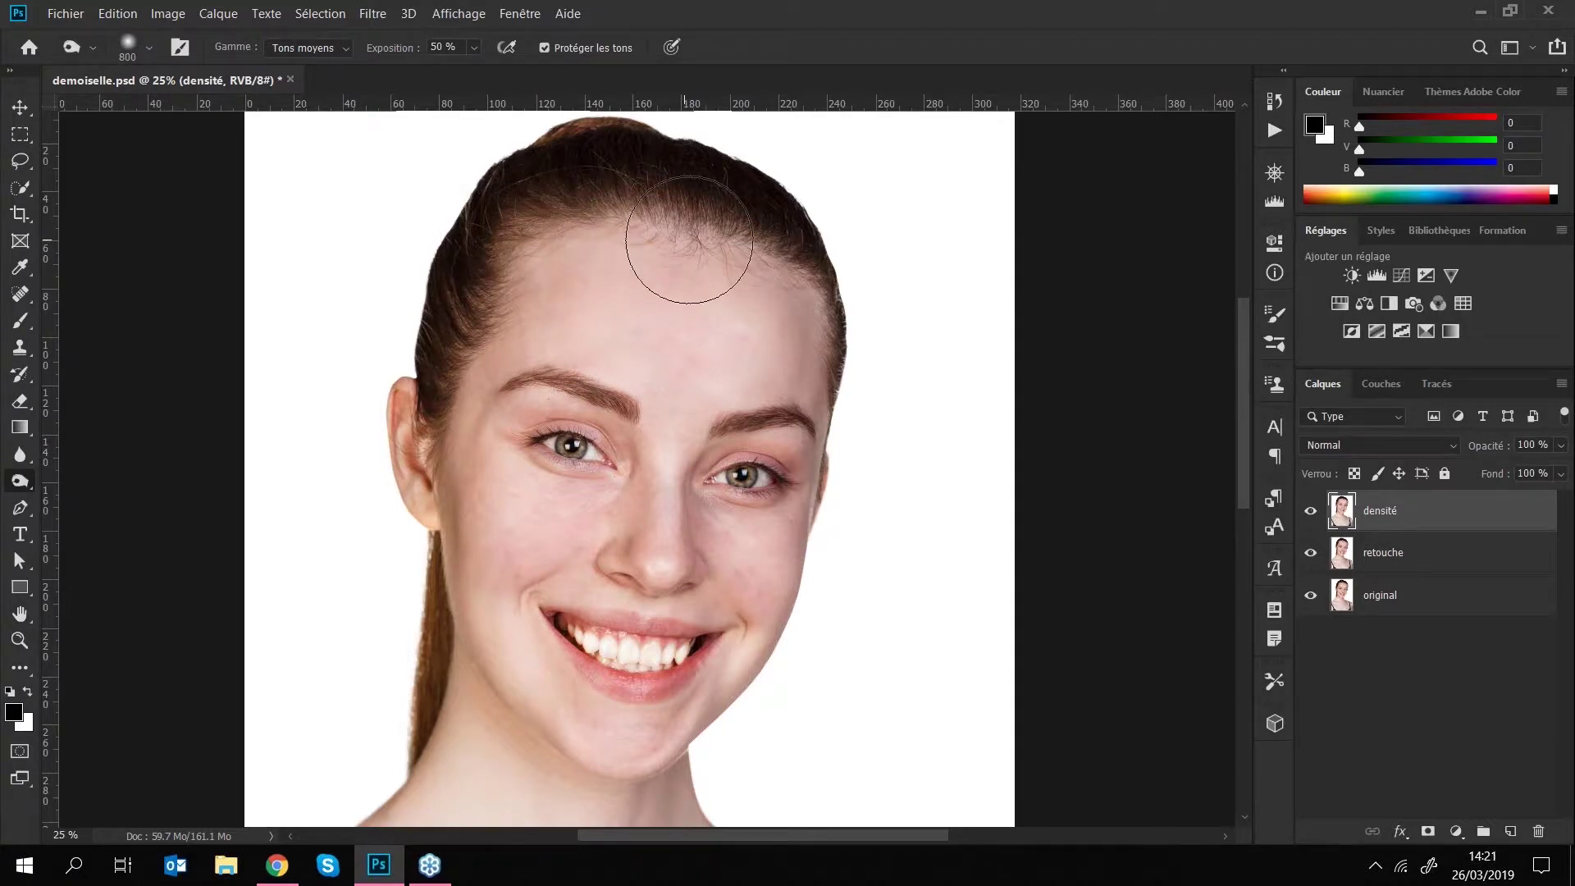
- Darken the hairline above the forehead with the Burn brush reduced to 600 px
key("ctrl+plus")
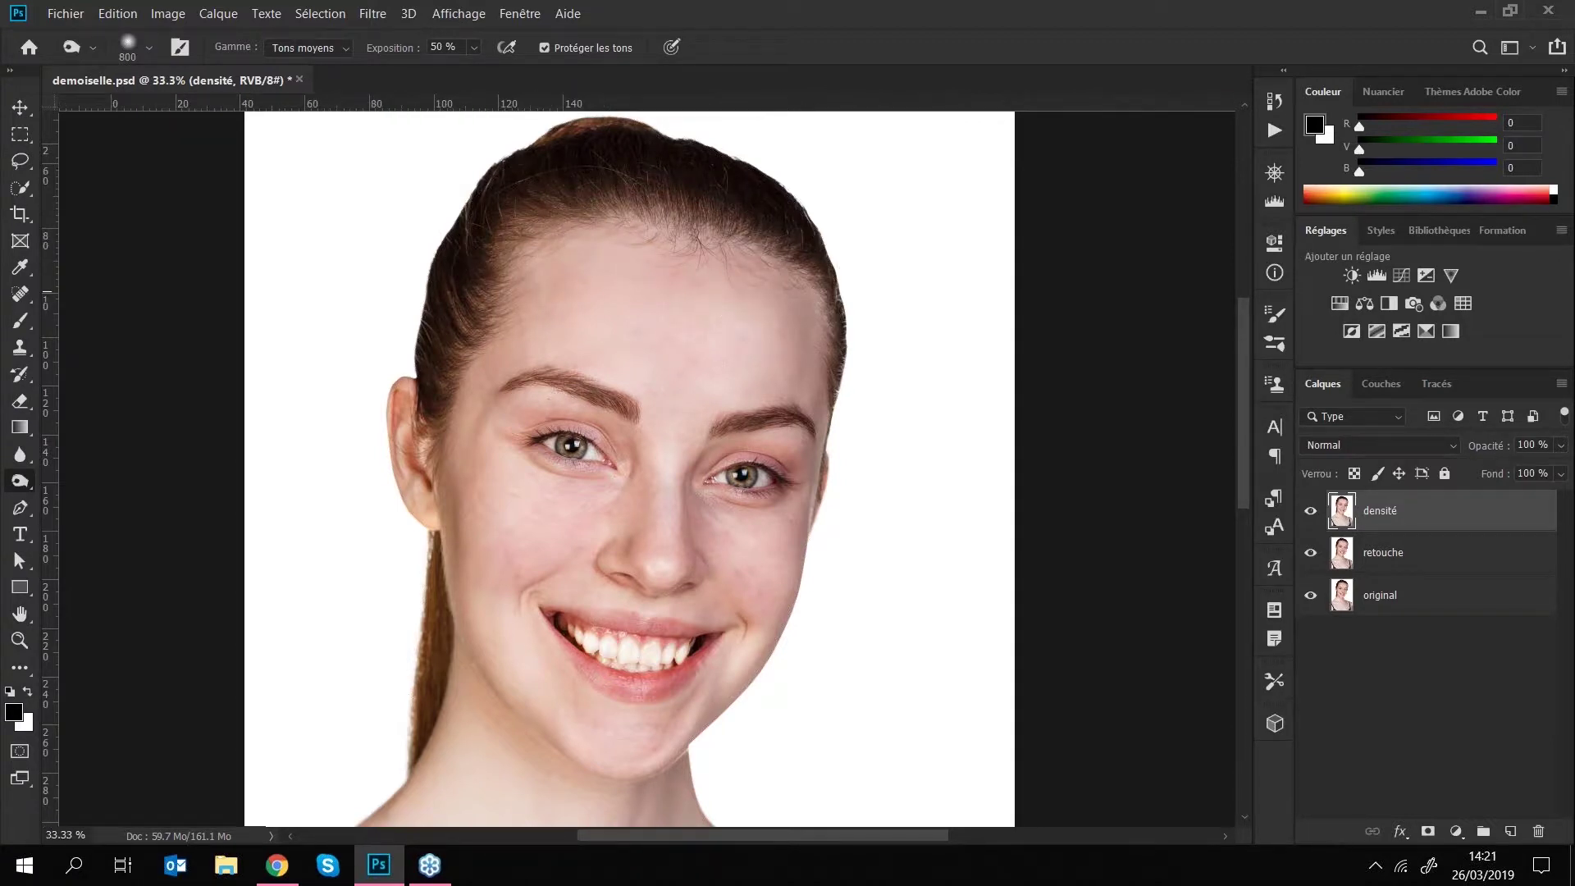
key("ctrl+plus")
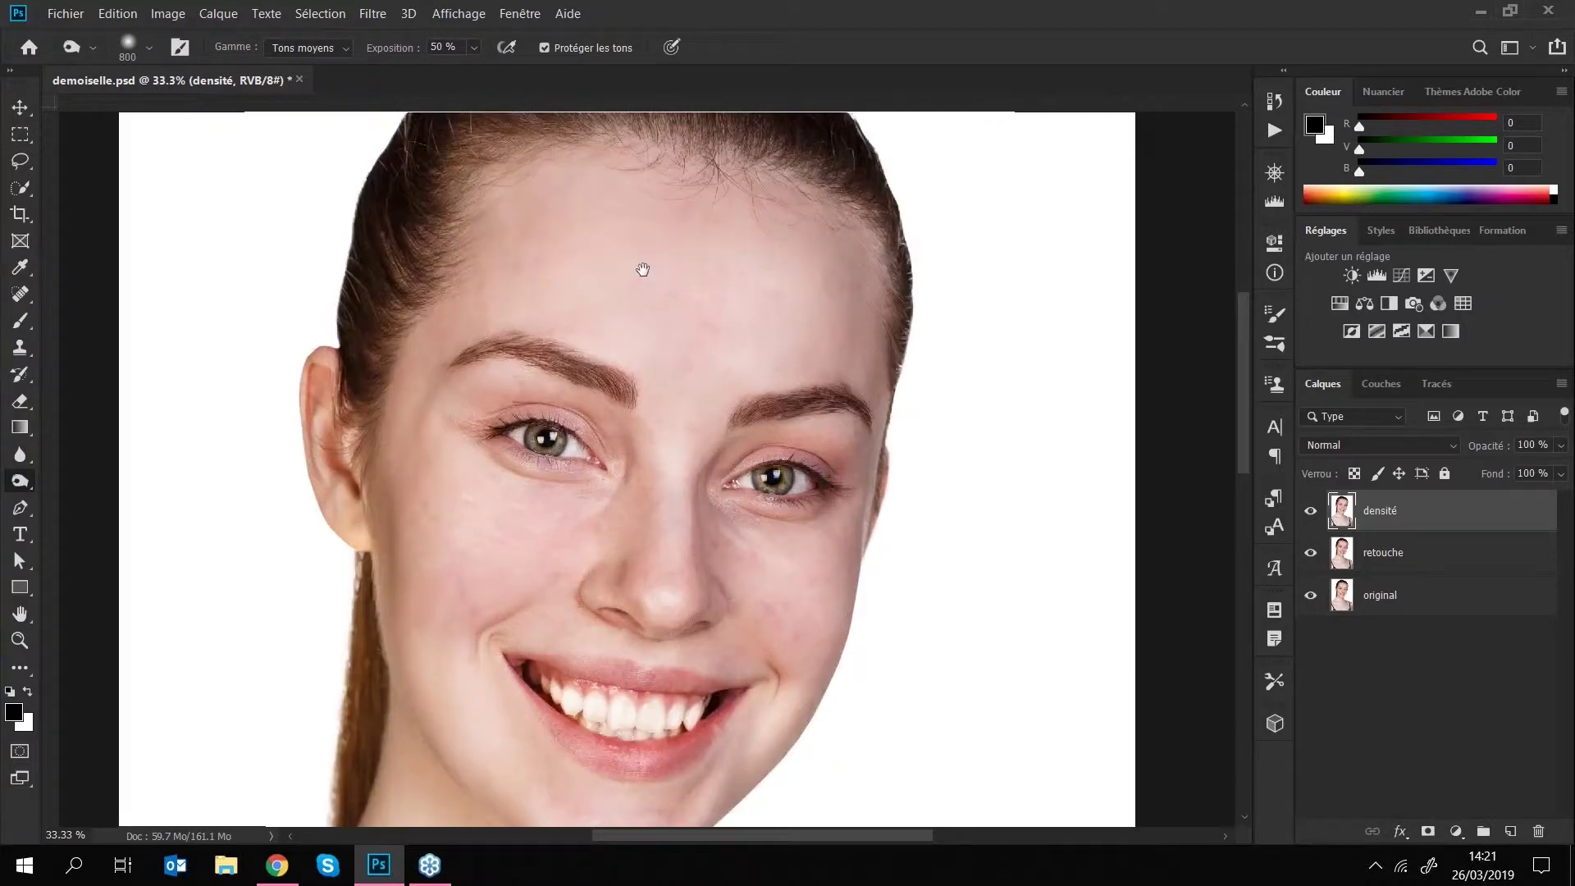
left_click_drag(643, 270, 656, 345)
key("bracketleft")
key("bracketleft")
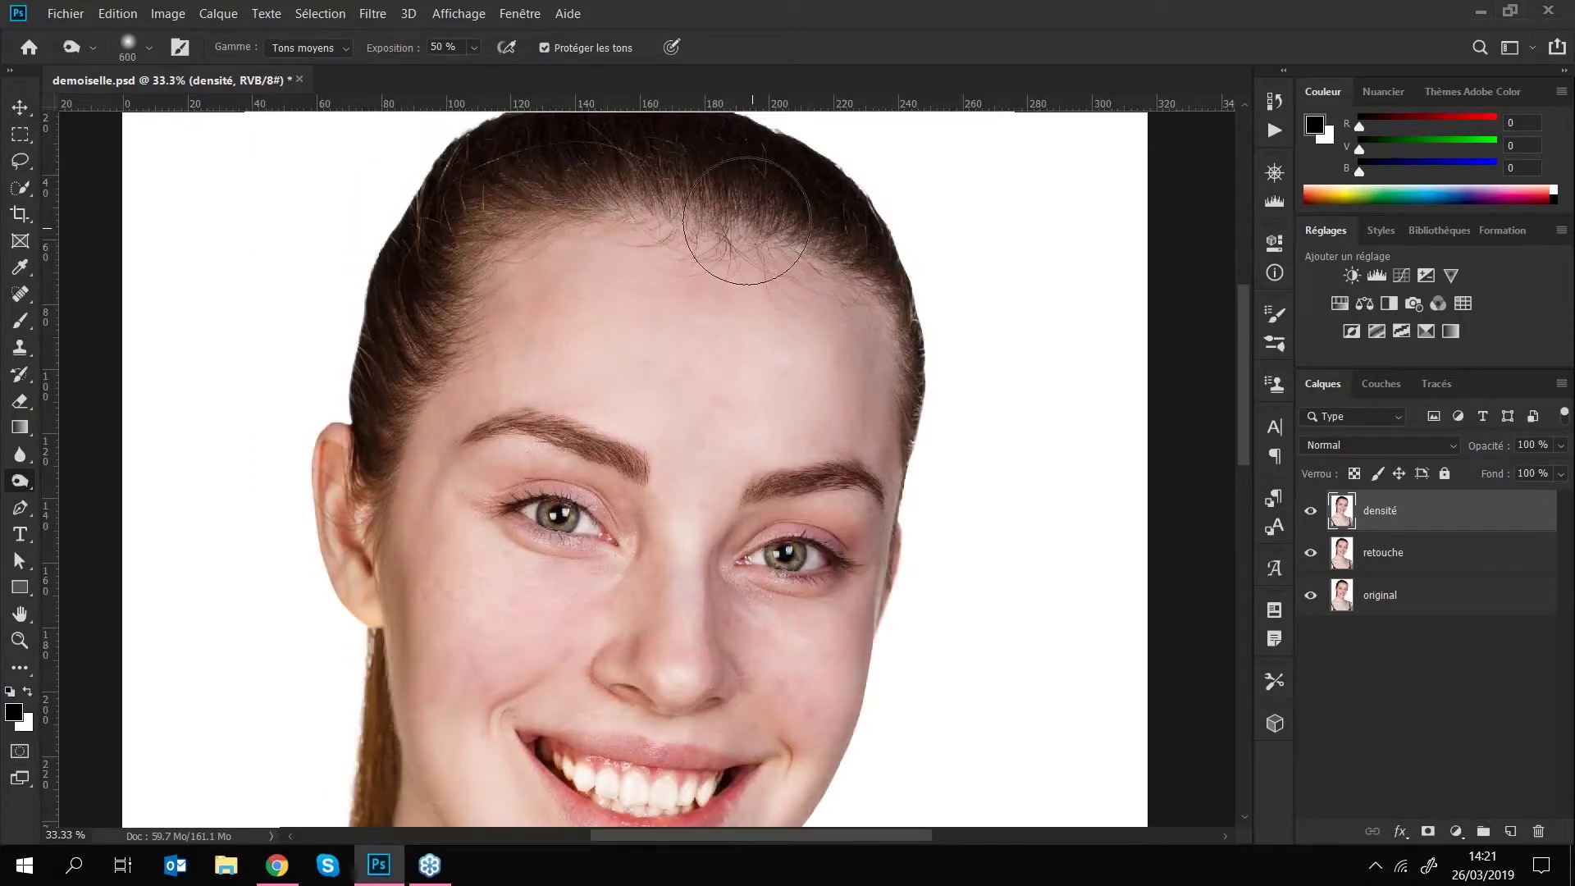
left_click_drag(647, 337, 731, 238)
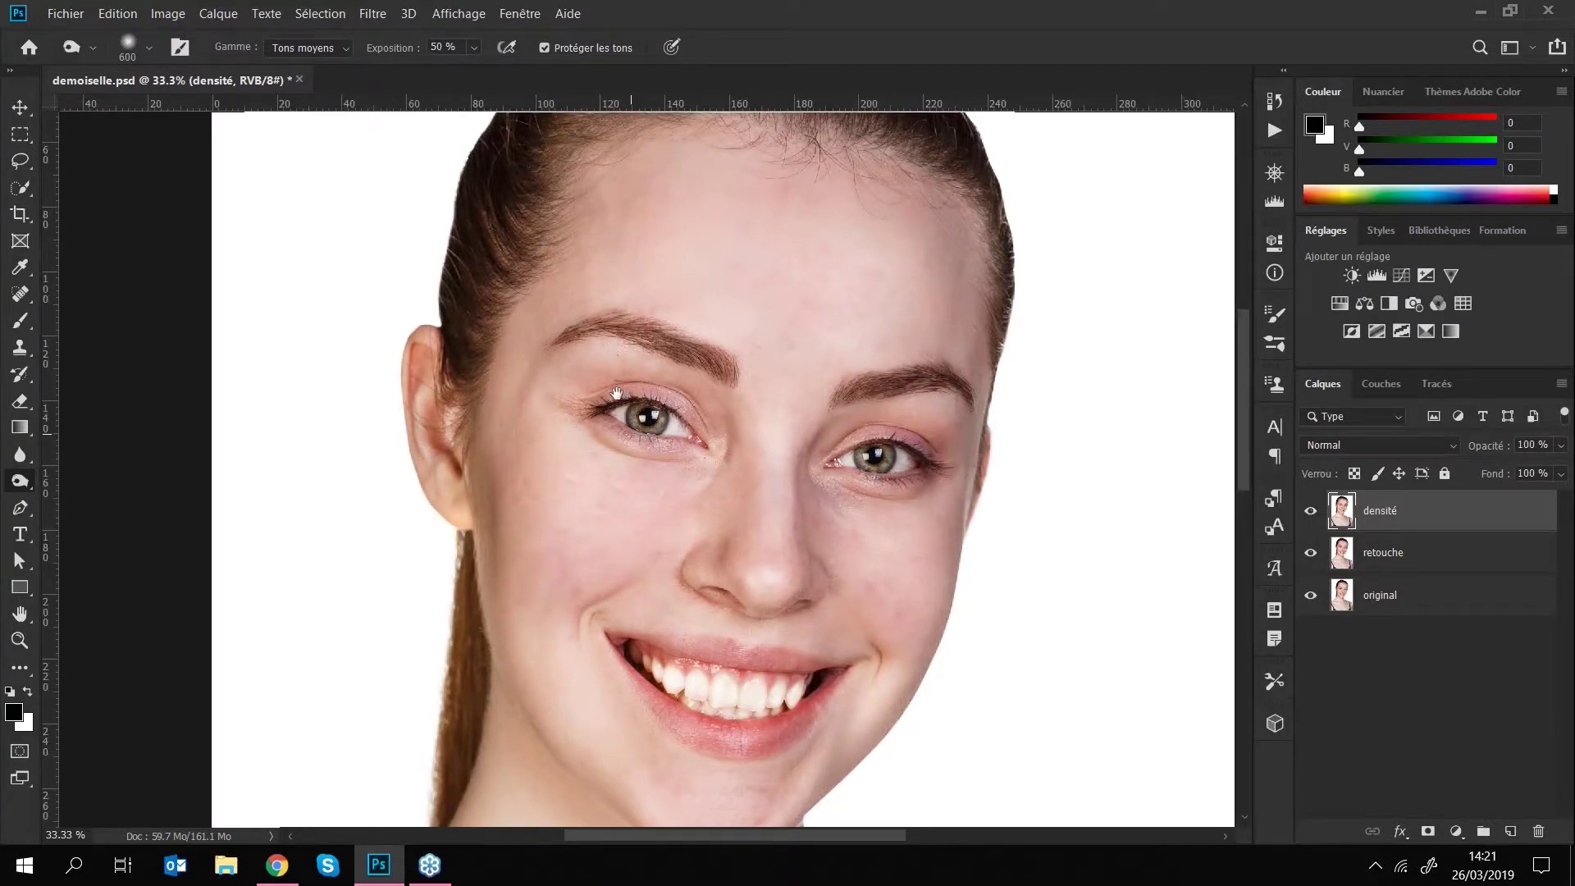
- Reduce the Burn brush to 250 px for the contour of the face
left_click_drag(616, 394, 586, 315)
key("bracketleft")
key("bracketleft")
key("bracketleft")
key("bracketleft")
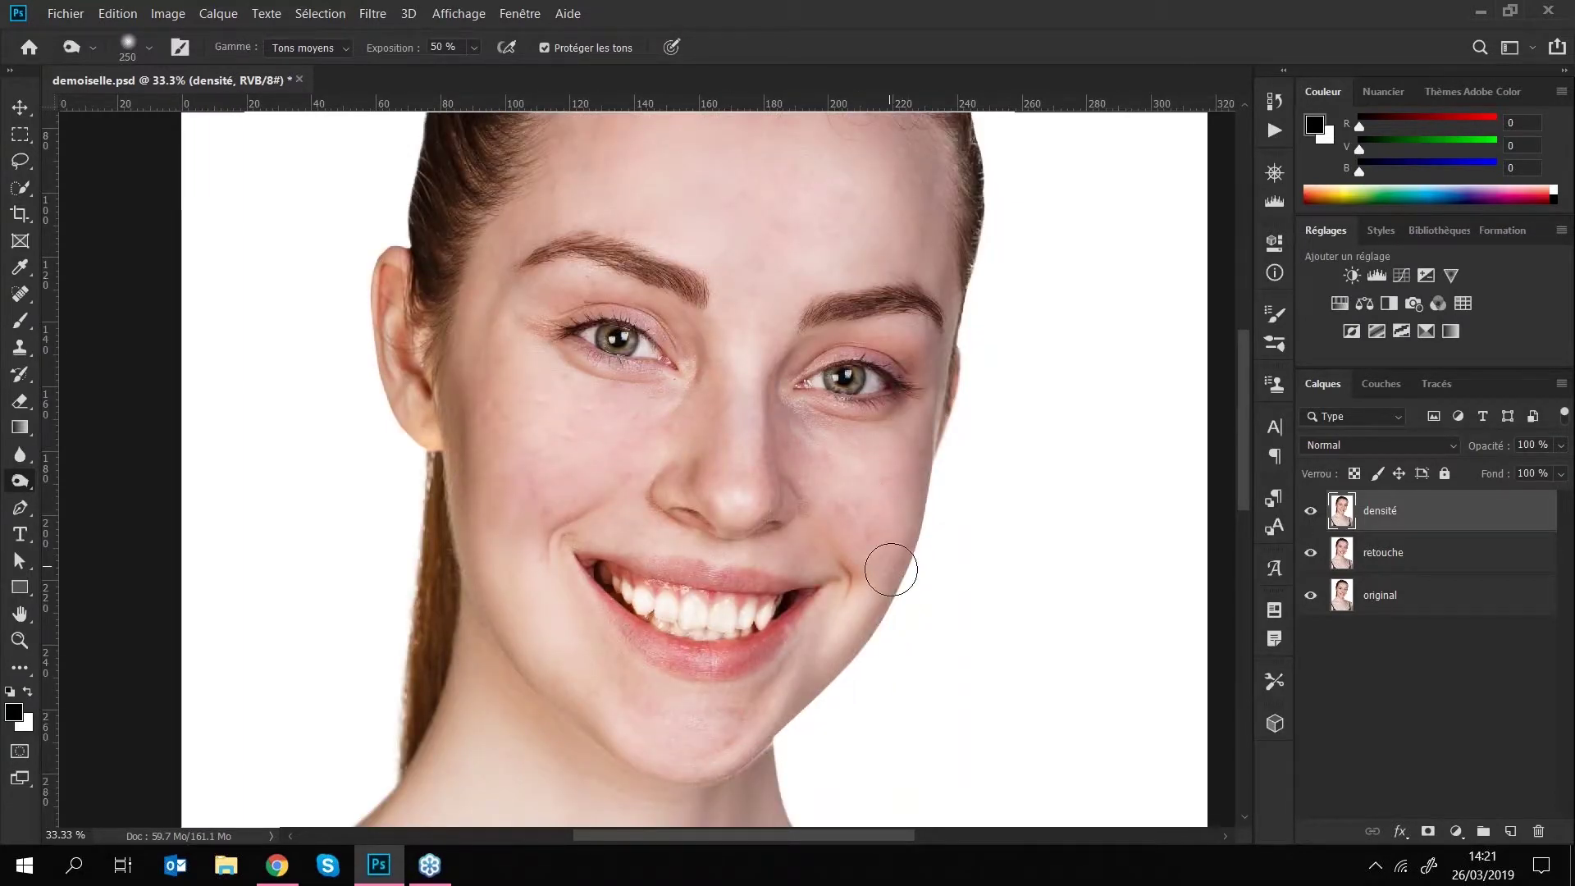
- Set the Burn brush to 800 px and its exposure to 5% for the neck and chest
scroll(552, 594, "down", 3)
key("bracketright")
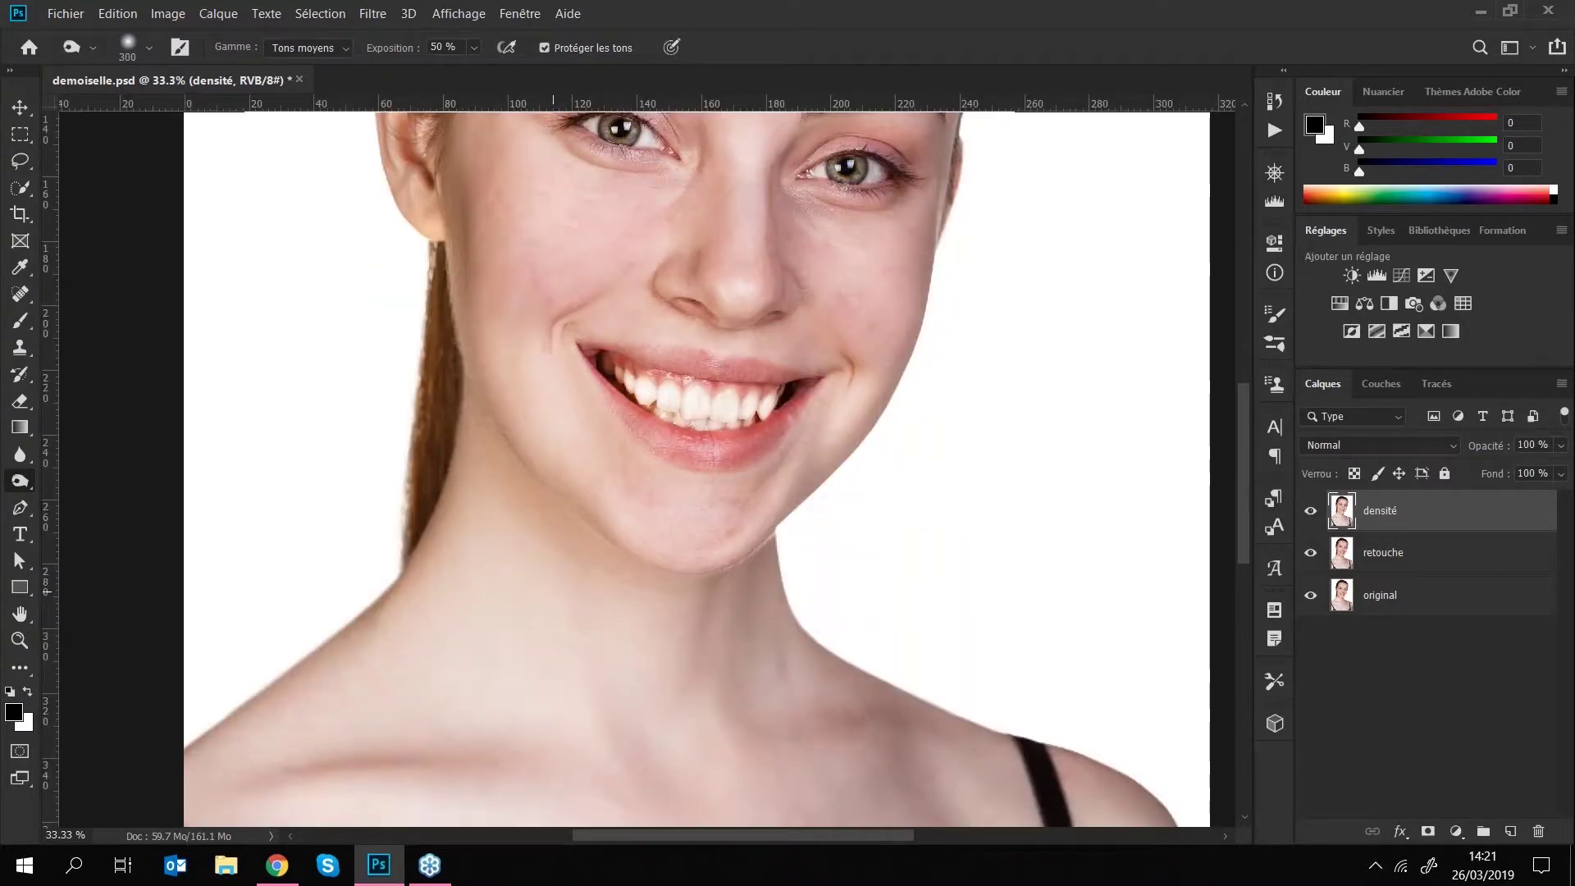
key("bracketright")
key("bracketright")
key("bracketright")
key("0")
key("2")
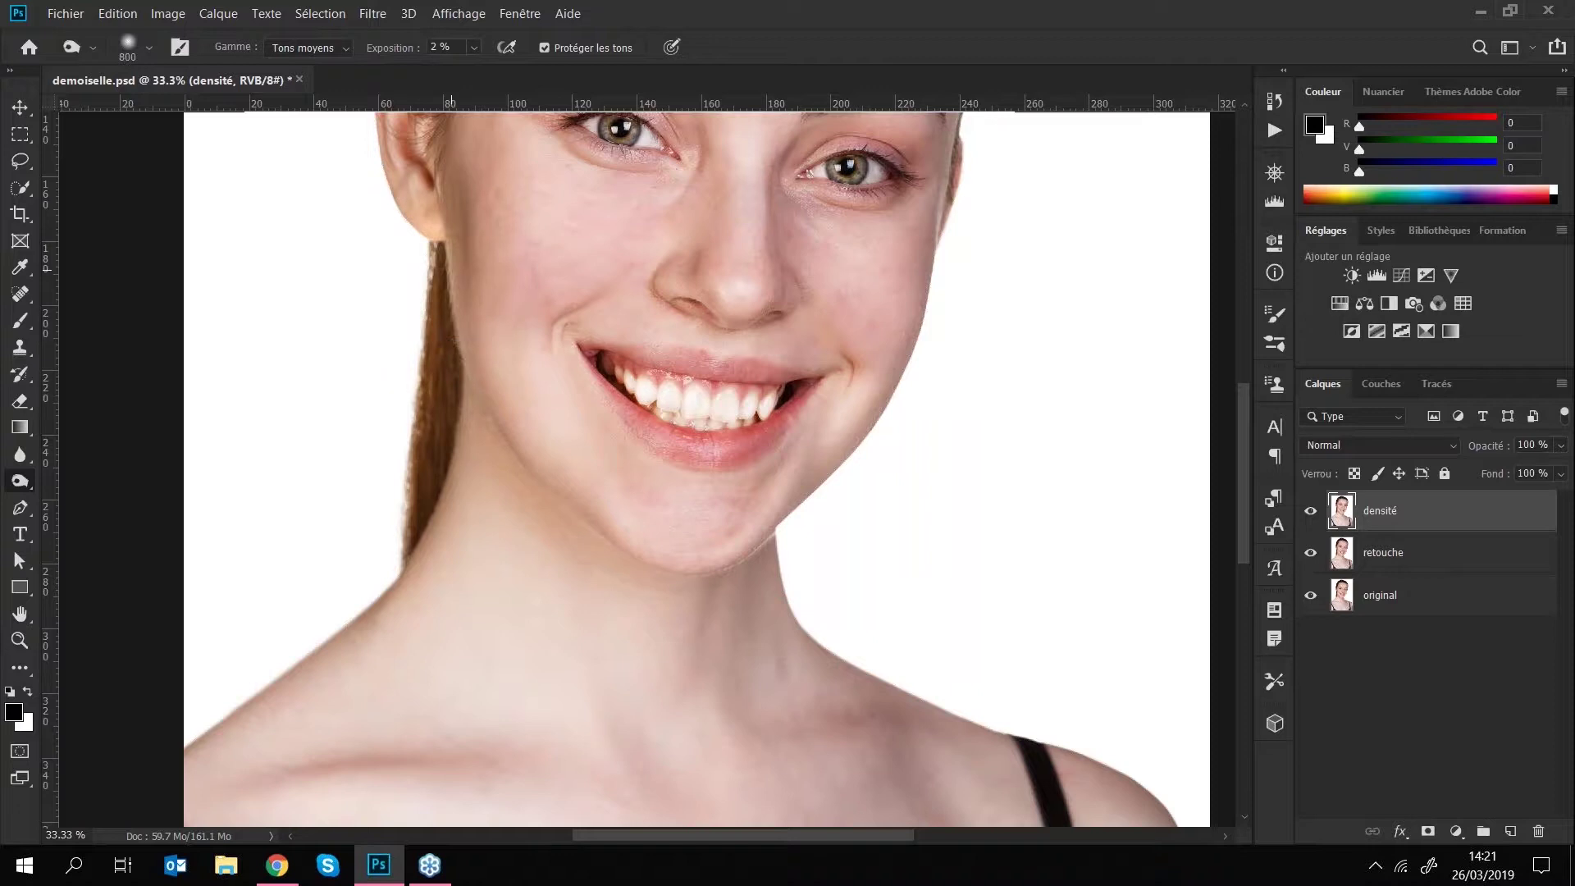
left_click_drag(699, 598, 652, 446)
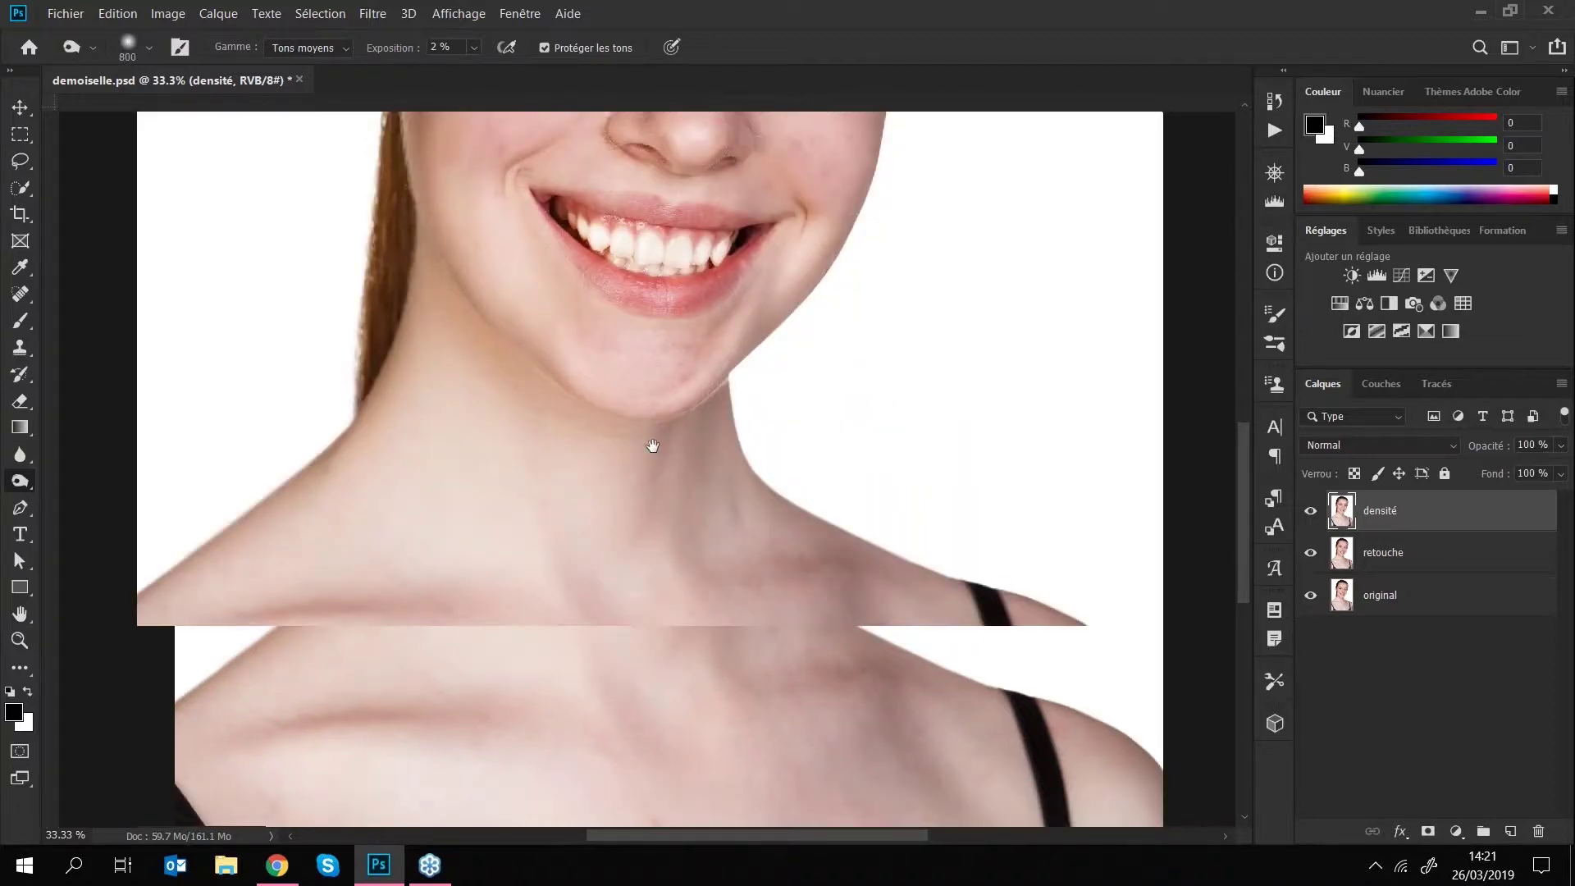
type("0")
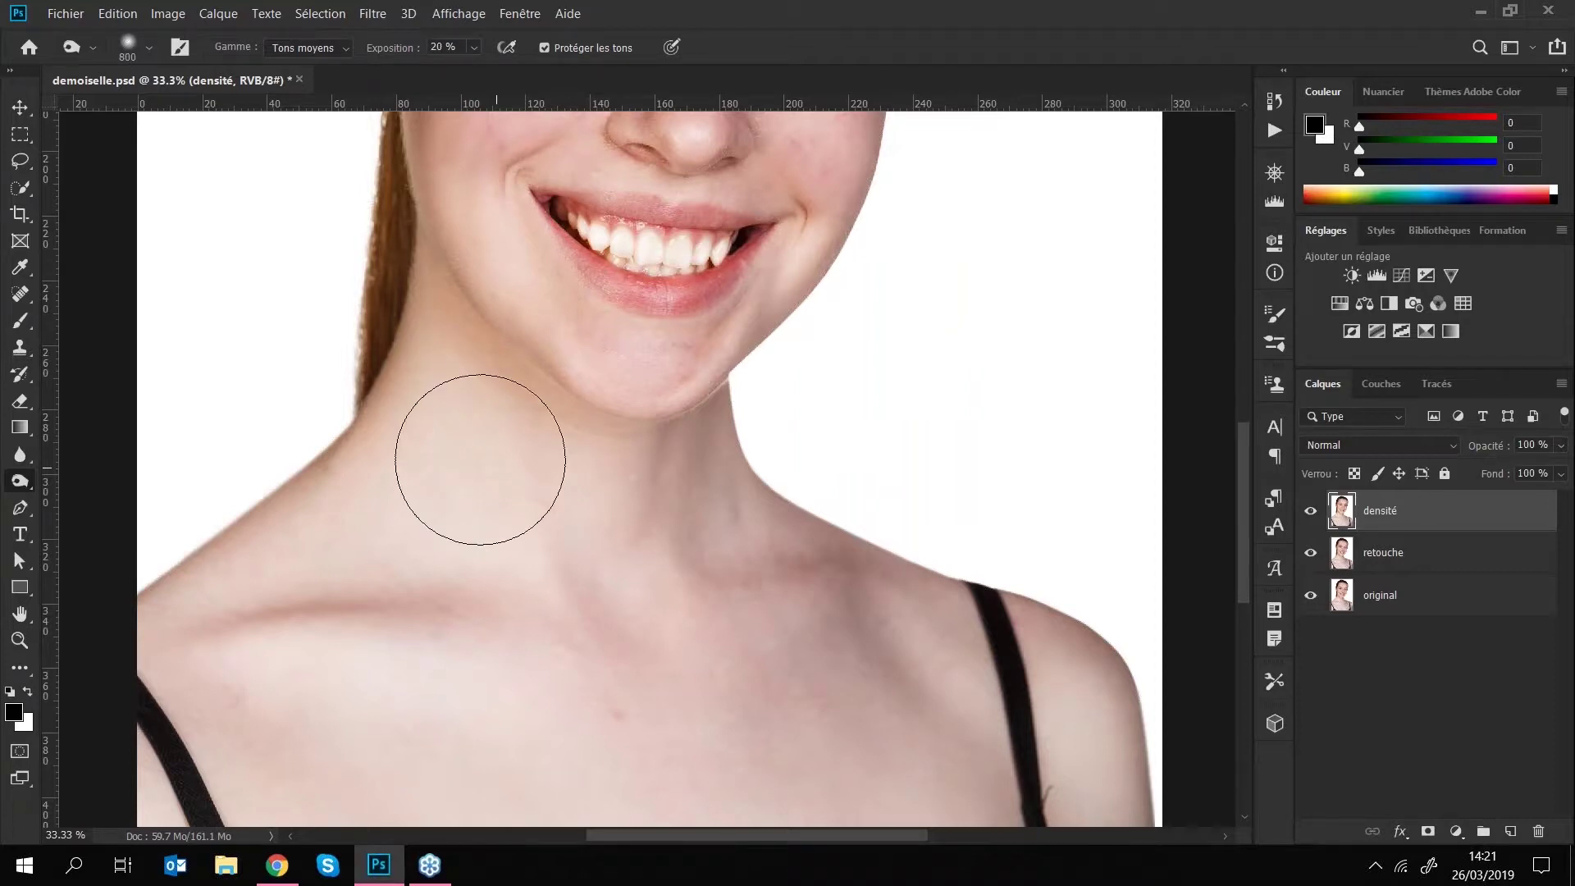
left_click(443, 47)
type("5")
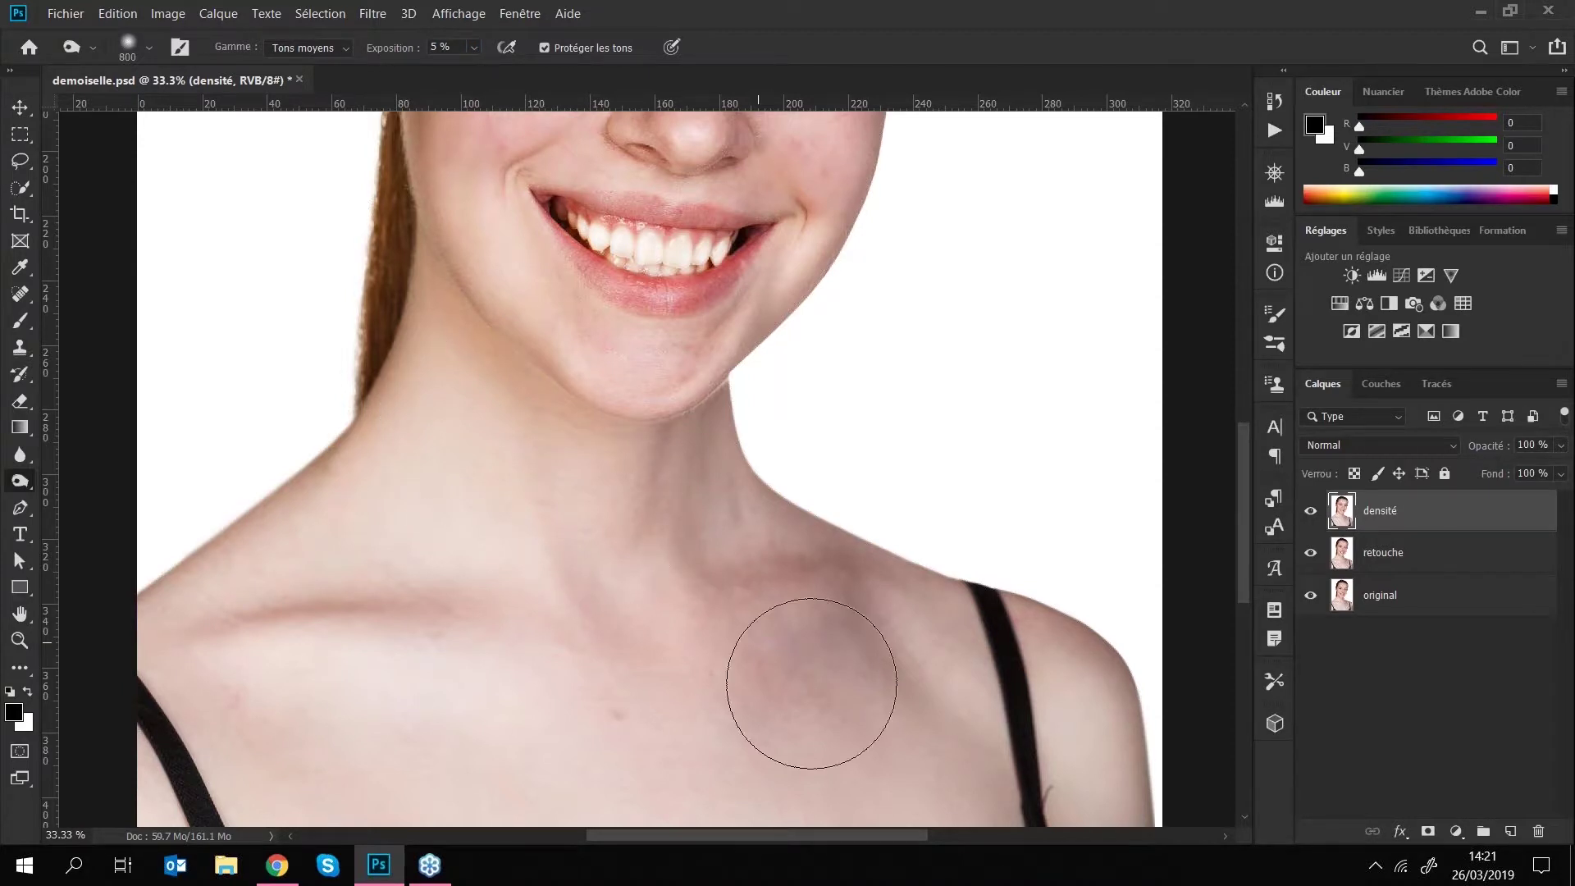
- Remove small blemishes around the nose and the adjacent far cheek with the 175 px Spot Healing Brush
key("ctrl+plus")
key("ctrl+minus")
key("ctrl+minus")
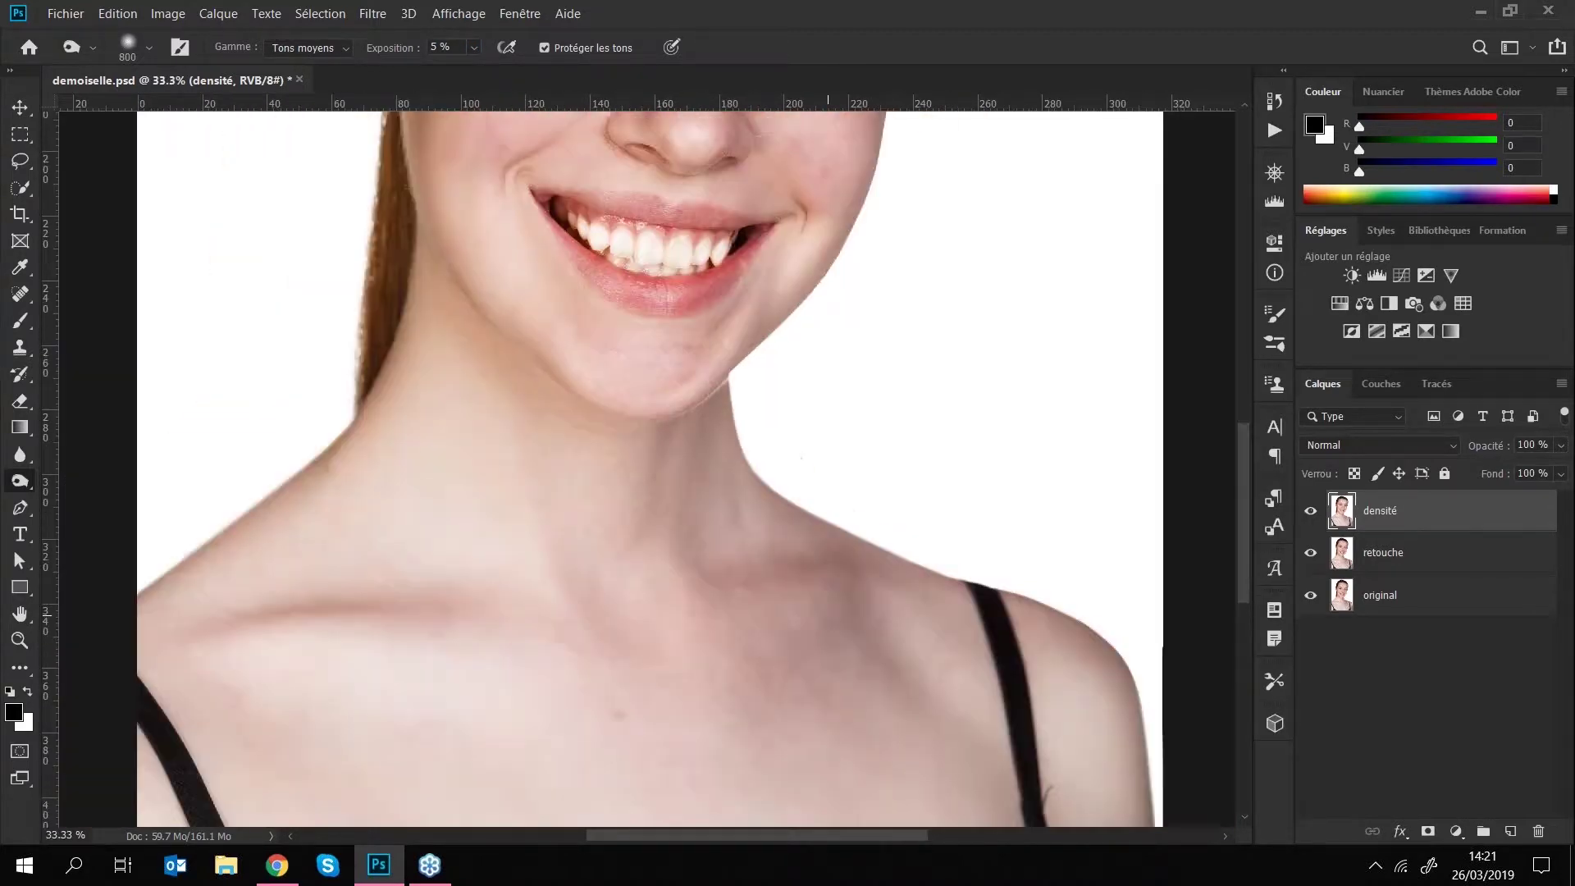
left_click_drag(743, 223, 735, 378)
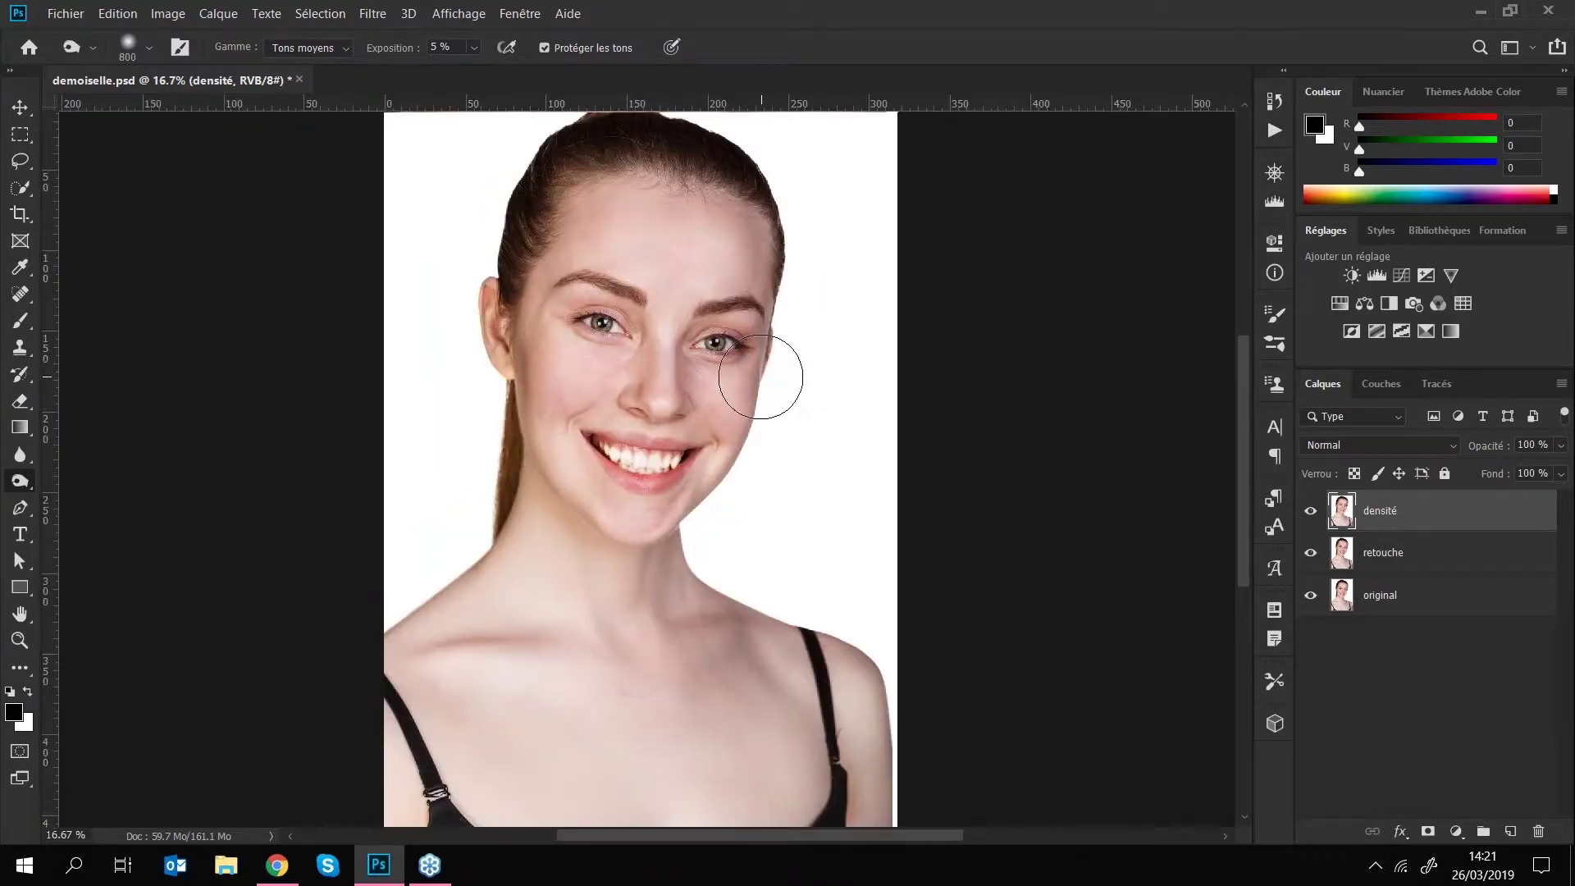
key("ctrl+plus")
key("ctrl+plus")
key("ctrl+plus")
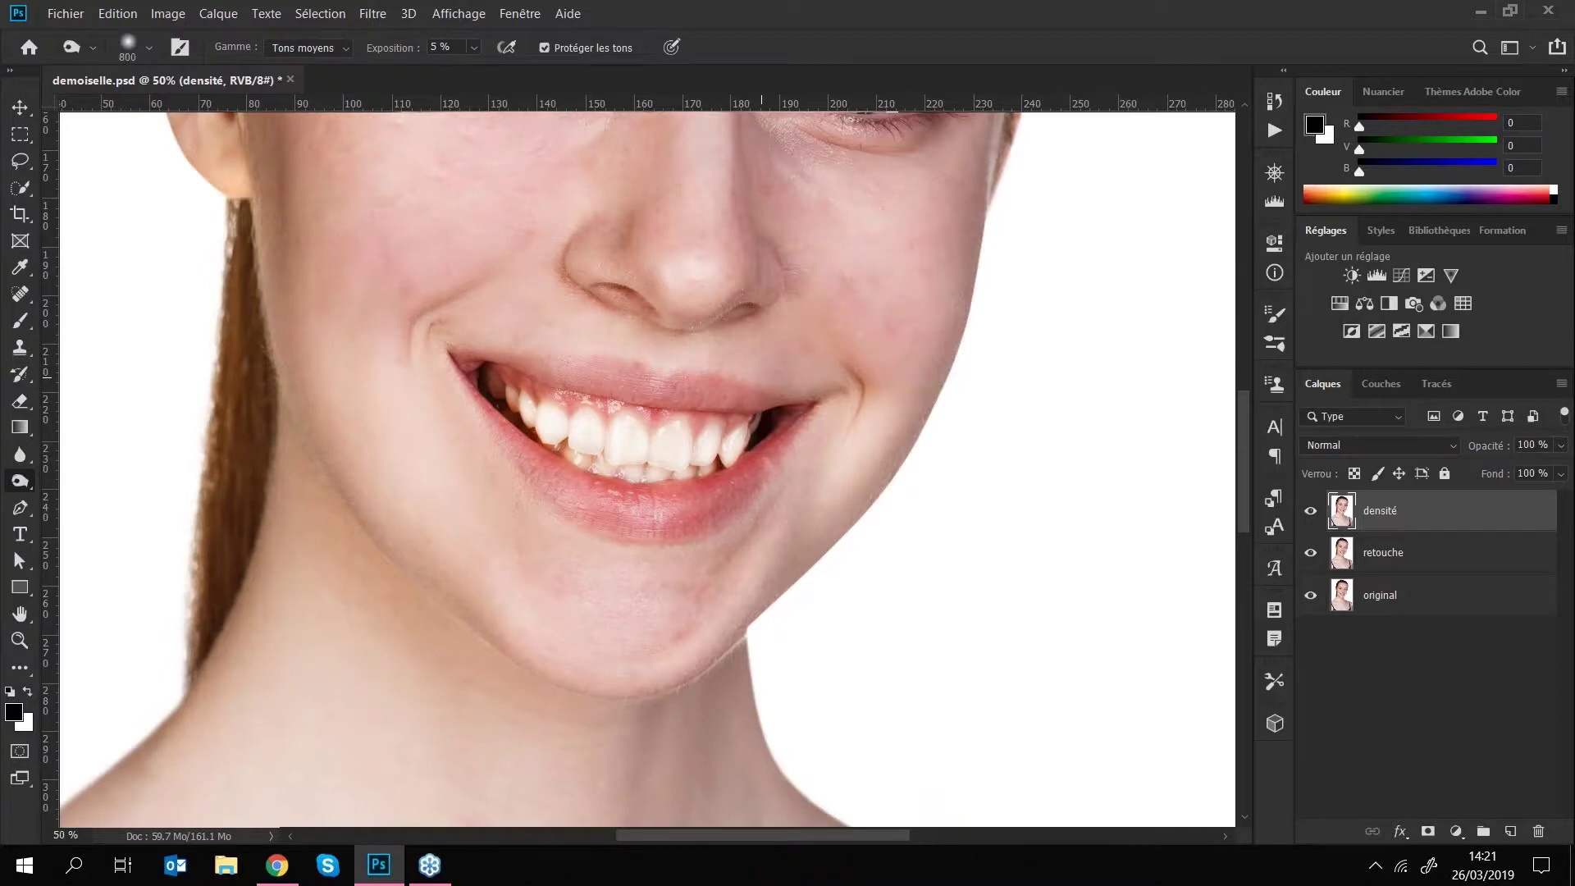
key("j")
left_click(833, 274)
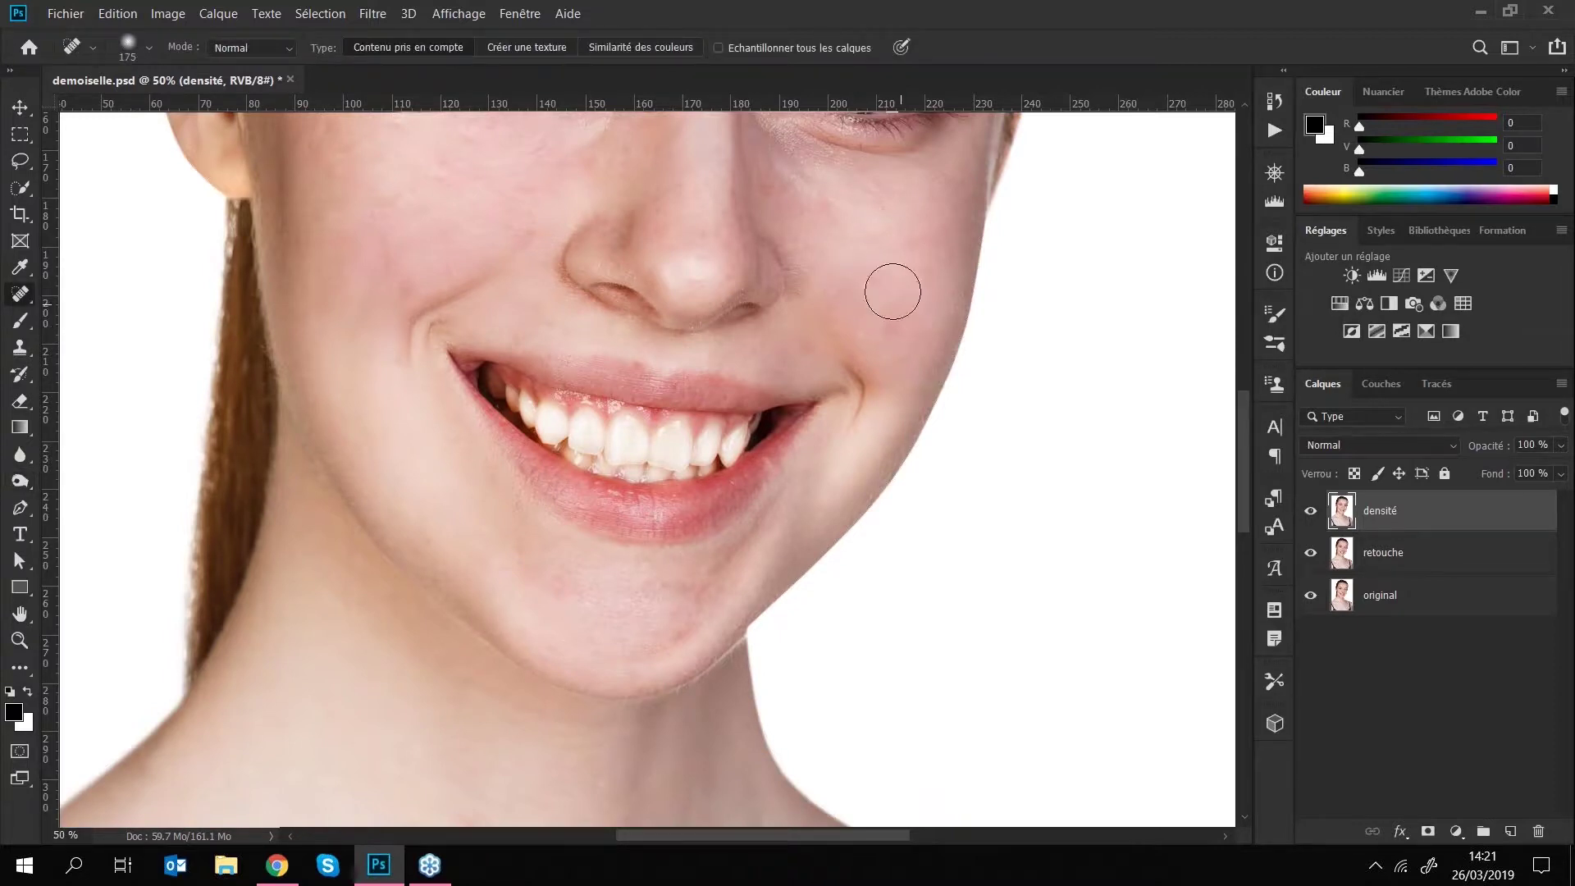
left_click(773, 188)
left_click(661, 238)
left_click(706, 234)
left_click(623, 149)
- Heal the skin spots on the cheek on the ponytail side
key("space")
left_click_drag(675, 271, 726, 369)
left_click(582, 342)
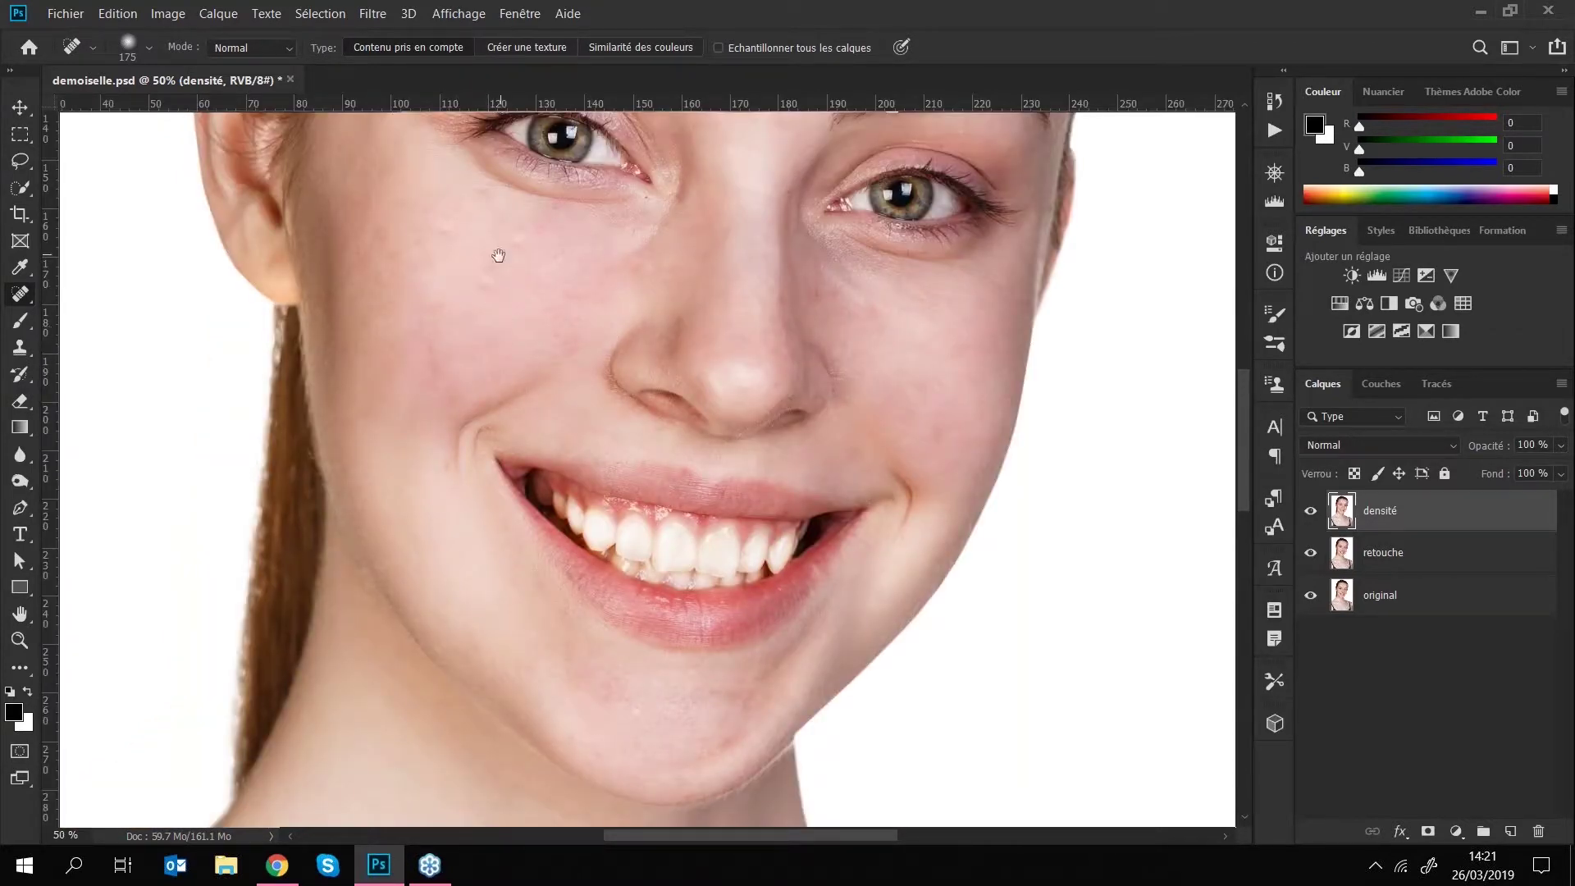
key("ctrl+r")
key("space")
left_click_drag(500, 255, 480, 353)
left_click(422, 321)
- Reduce the Spot Healing Brush to 90 px and remove spots on the eyelid and at the eye's inner corner
key("bracketleft")
key("bracketleft")
key("bracketleft")
key("bracketleft")
key("bracketleft")
key("bracketleft")
key("bracketleft")
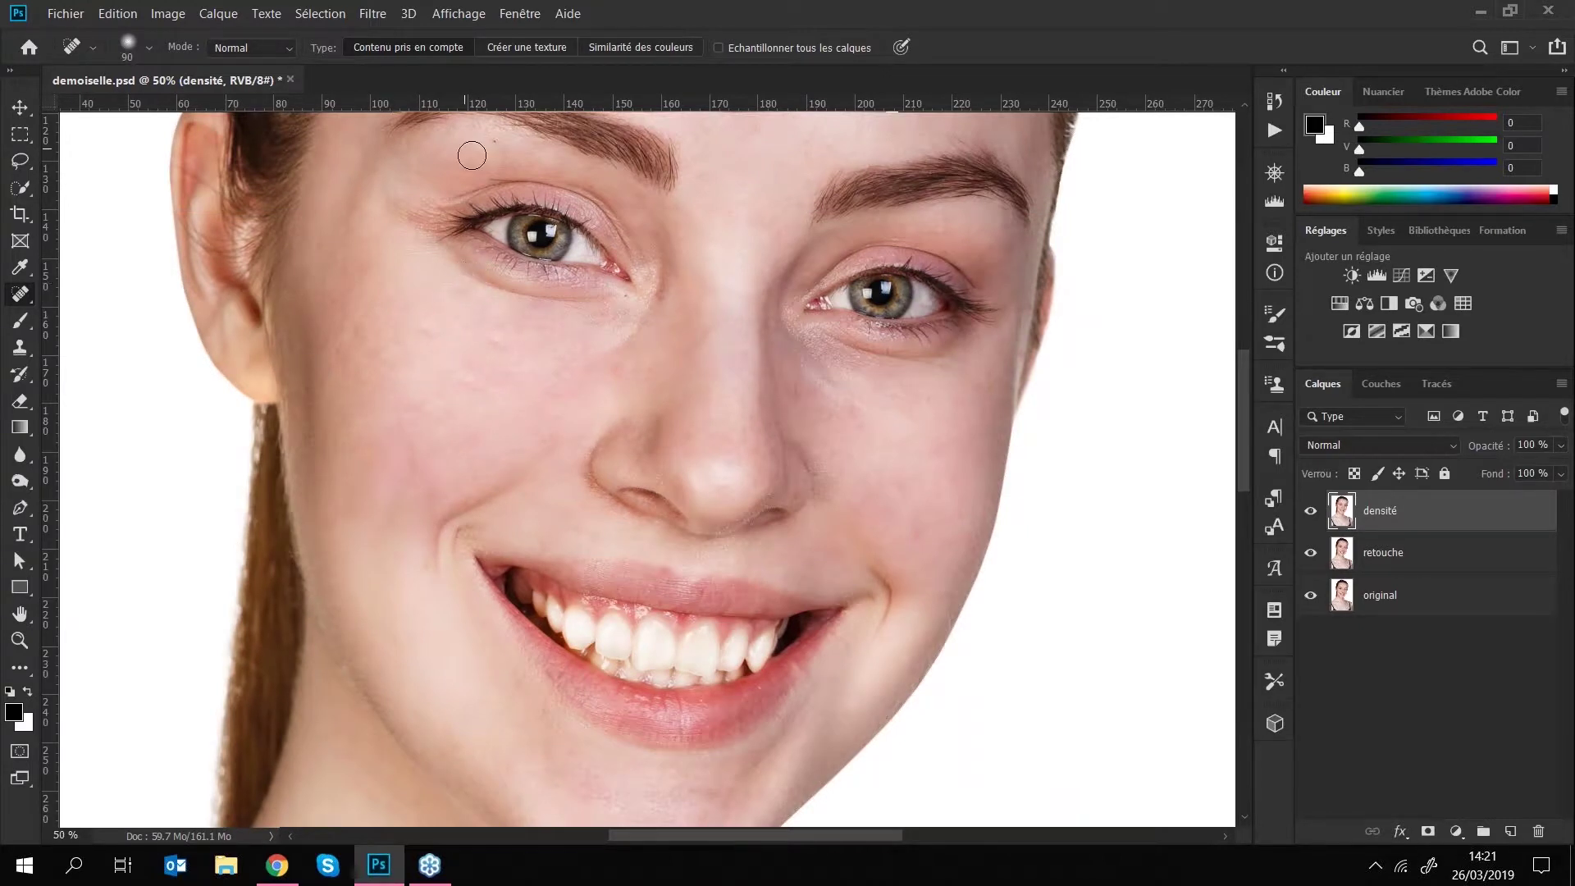
left_click(500, 148)
left_click(629, 296)
- Heal the marks under the far eye, on the outer cheek and beside the nose, enlarging the healing brush
left_click_drag(904, 354, 929, 356)
key("bracketright")
key("bracketright")
key("bracketright")
left_click_drag(980, 415, 986, 379)
mouse_move(636, 328)
left_mouse_down()
mouse_move(612, 352)
mouse_move(631, 329)
left_mouse_up()
left_click_drag(950, 370, 935, 371)
- Smooth the inner under-eye area of the far eye with resized Spot Healing Brush strokes
key("bracketright")
key("bracketright")
key("bracketright")
key("bracketright")
key("bracketright")
left_click_drag(820, 377, 875, 419)
key("bracketleft")
key("bracketleft")
key("bracketleft")
left_click_drag(812, 354, 851, 364)
- Switch back to the Dodge tool with 50% exposure and a 300 px brush for the under-eye area
right_click(18, 488)
left_click(90, 477)
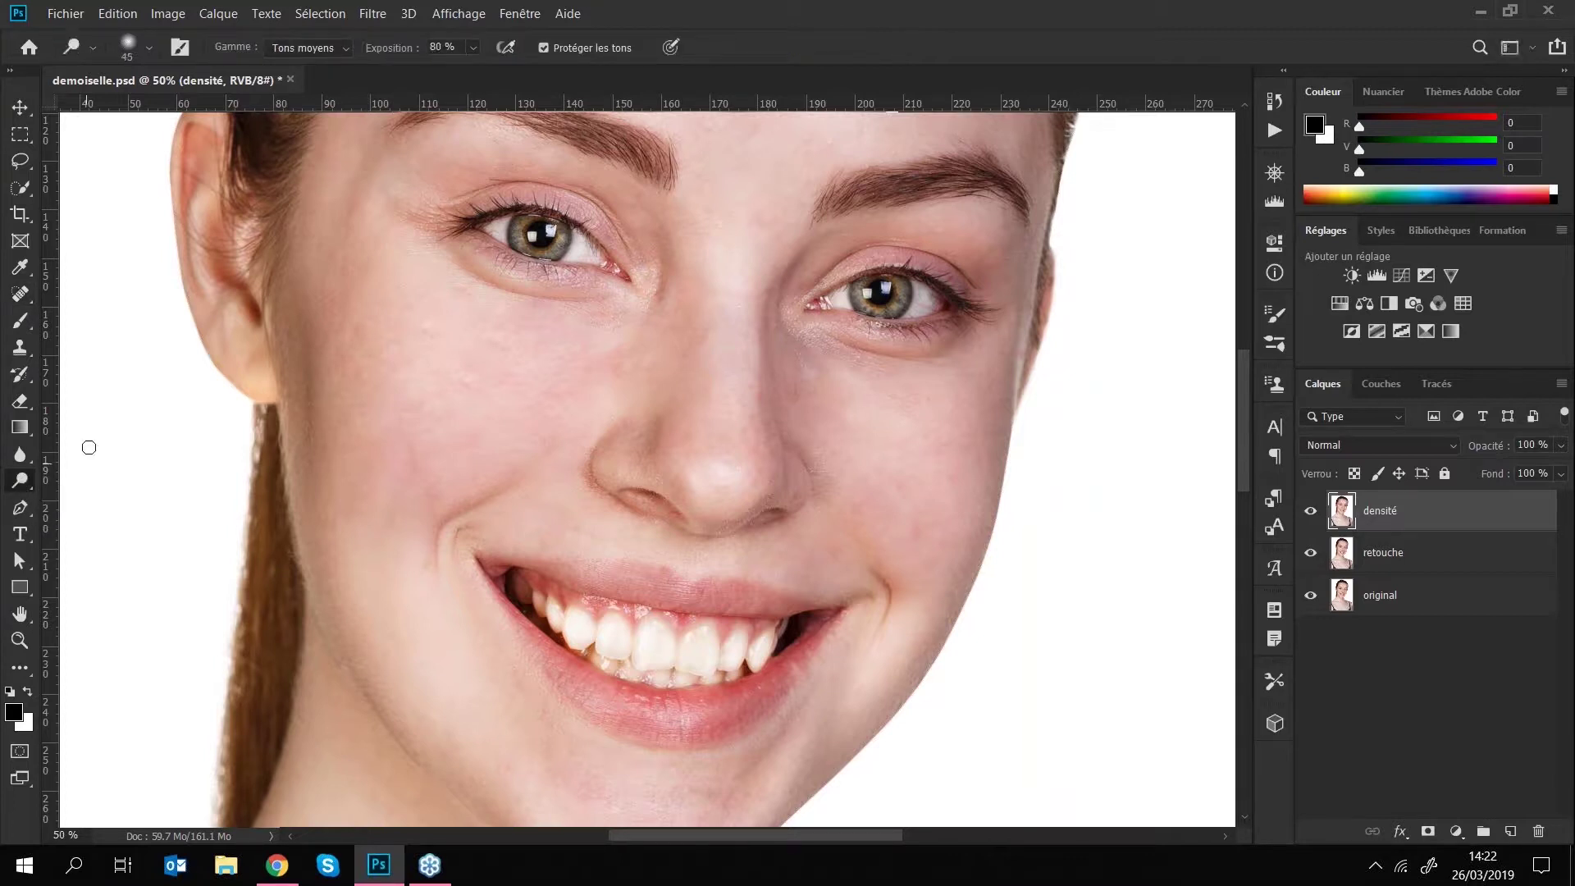
left_click(463, 44)
type("50")
key("bracketright")
key("bracketright")
key("bracketright")
key("bracketright")
key("bracketright")
key("bracketright")
key("bracketright")
key("bracketright")
key("bracketright")
key("bracketright")
key("bracketright")
key("bracketright")
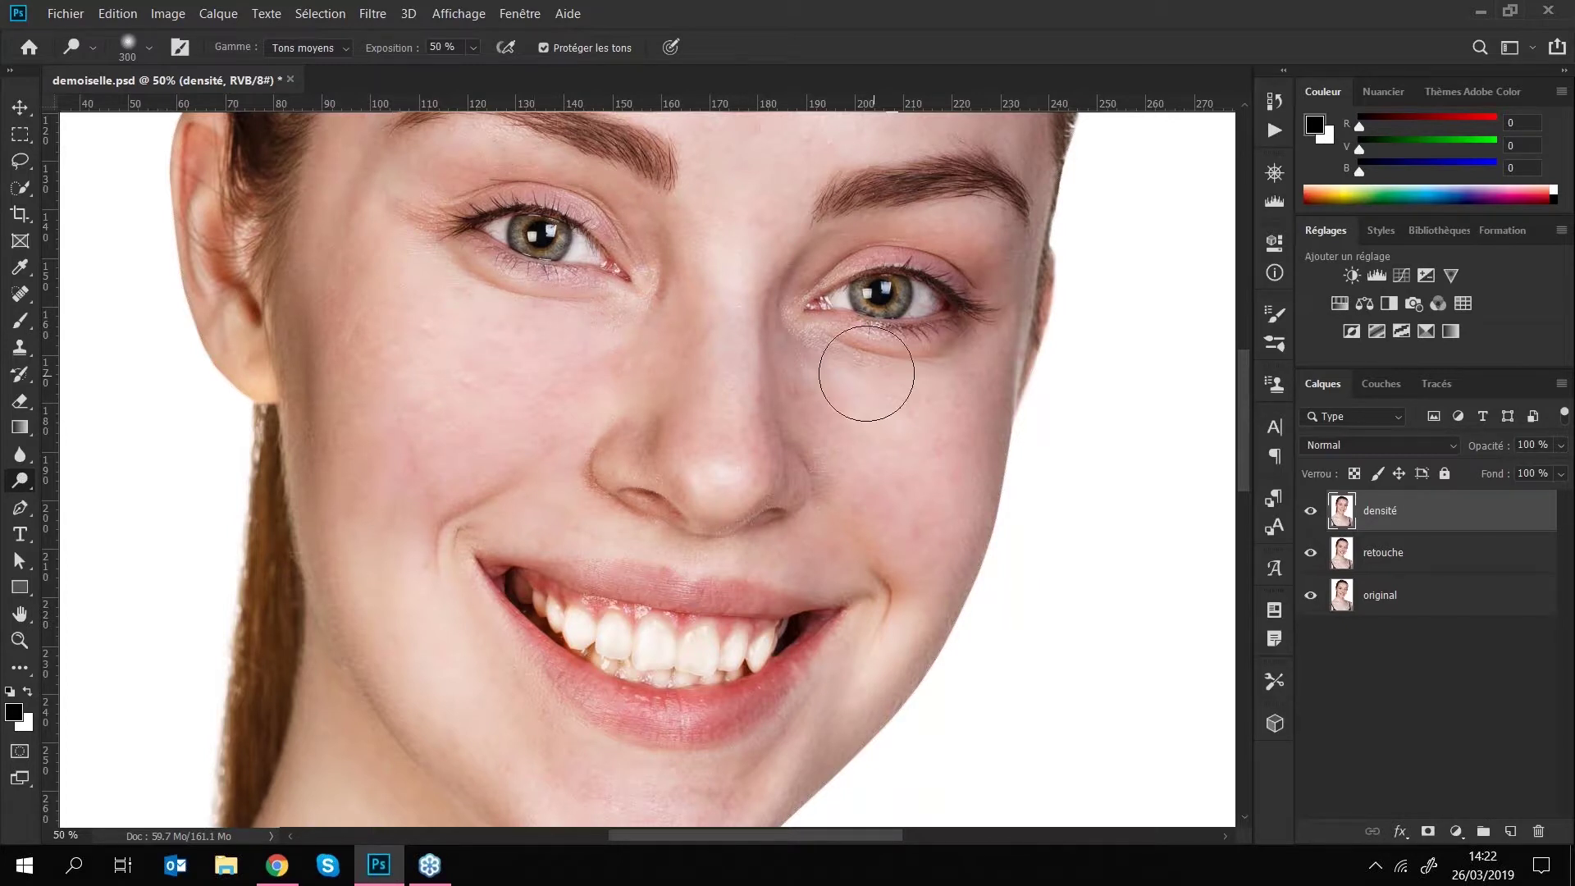
- Zoom out to 16.7% to show the portrait and save demoiselle.psd
key("ctrl+minus")
key("ctrl+minus")
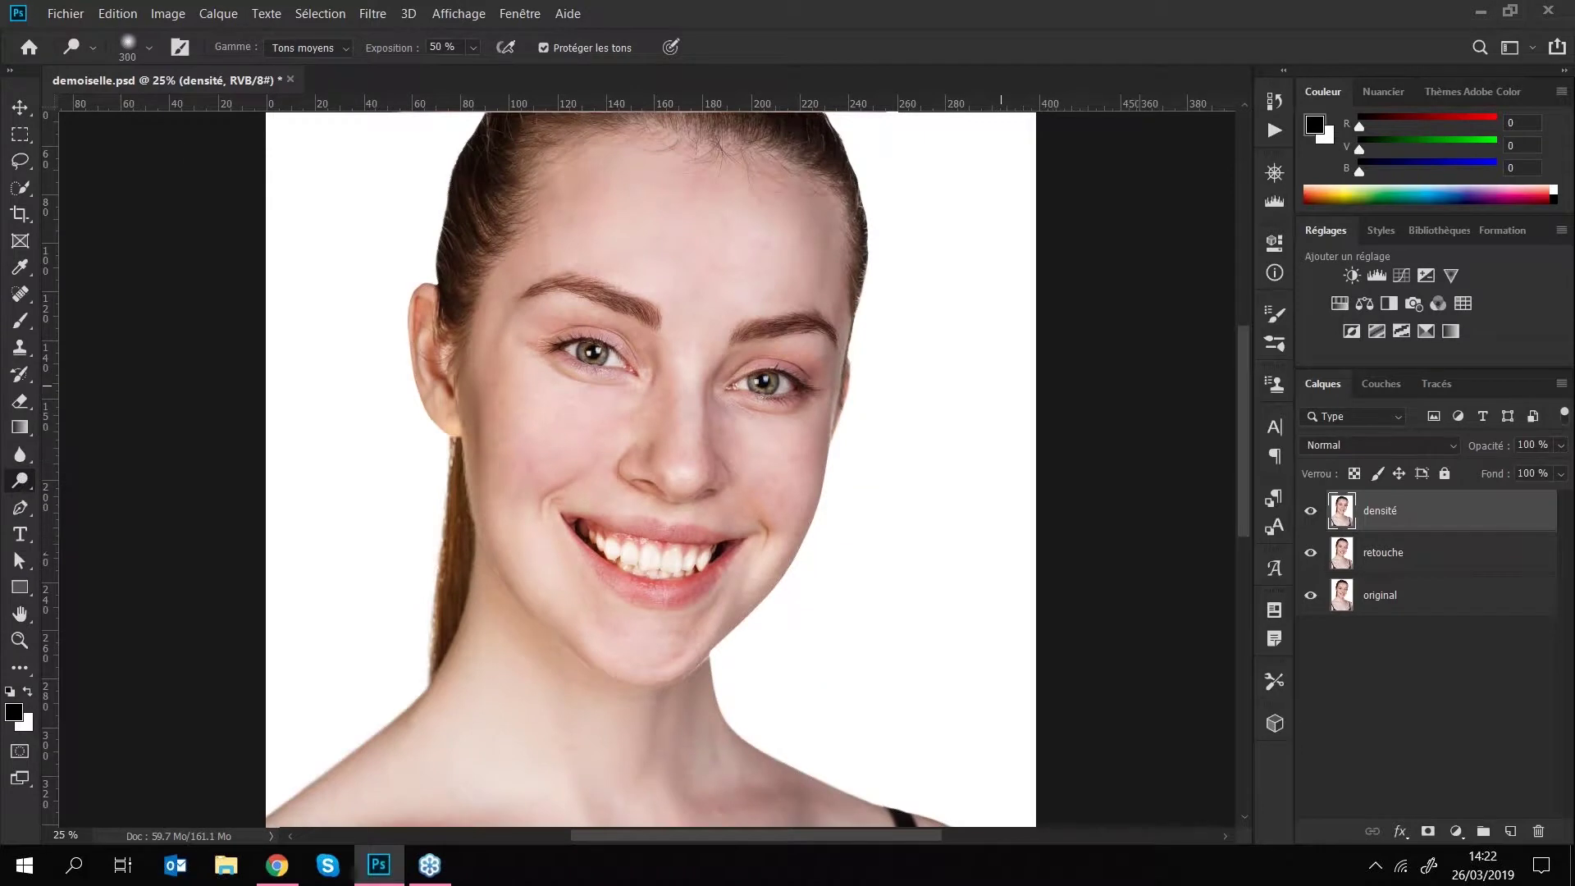
key("ctrl+minus")
key("ctrl+s")
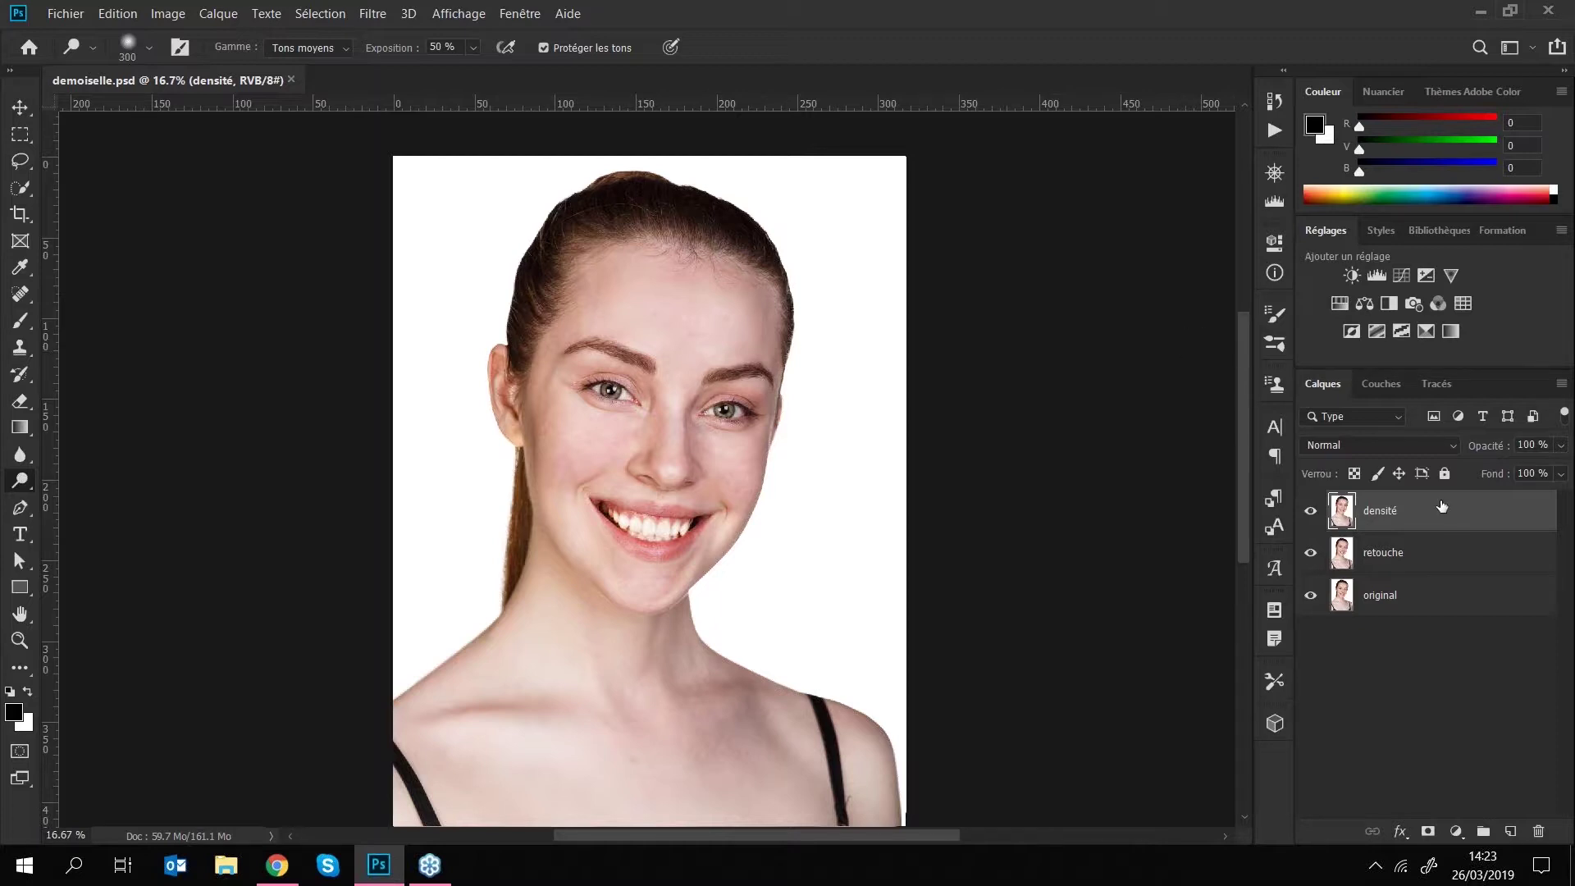
- Duplicate the densité layer and rename the copy "flou de surface"
key("ctrl+j")
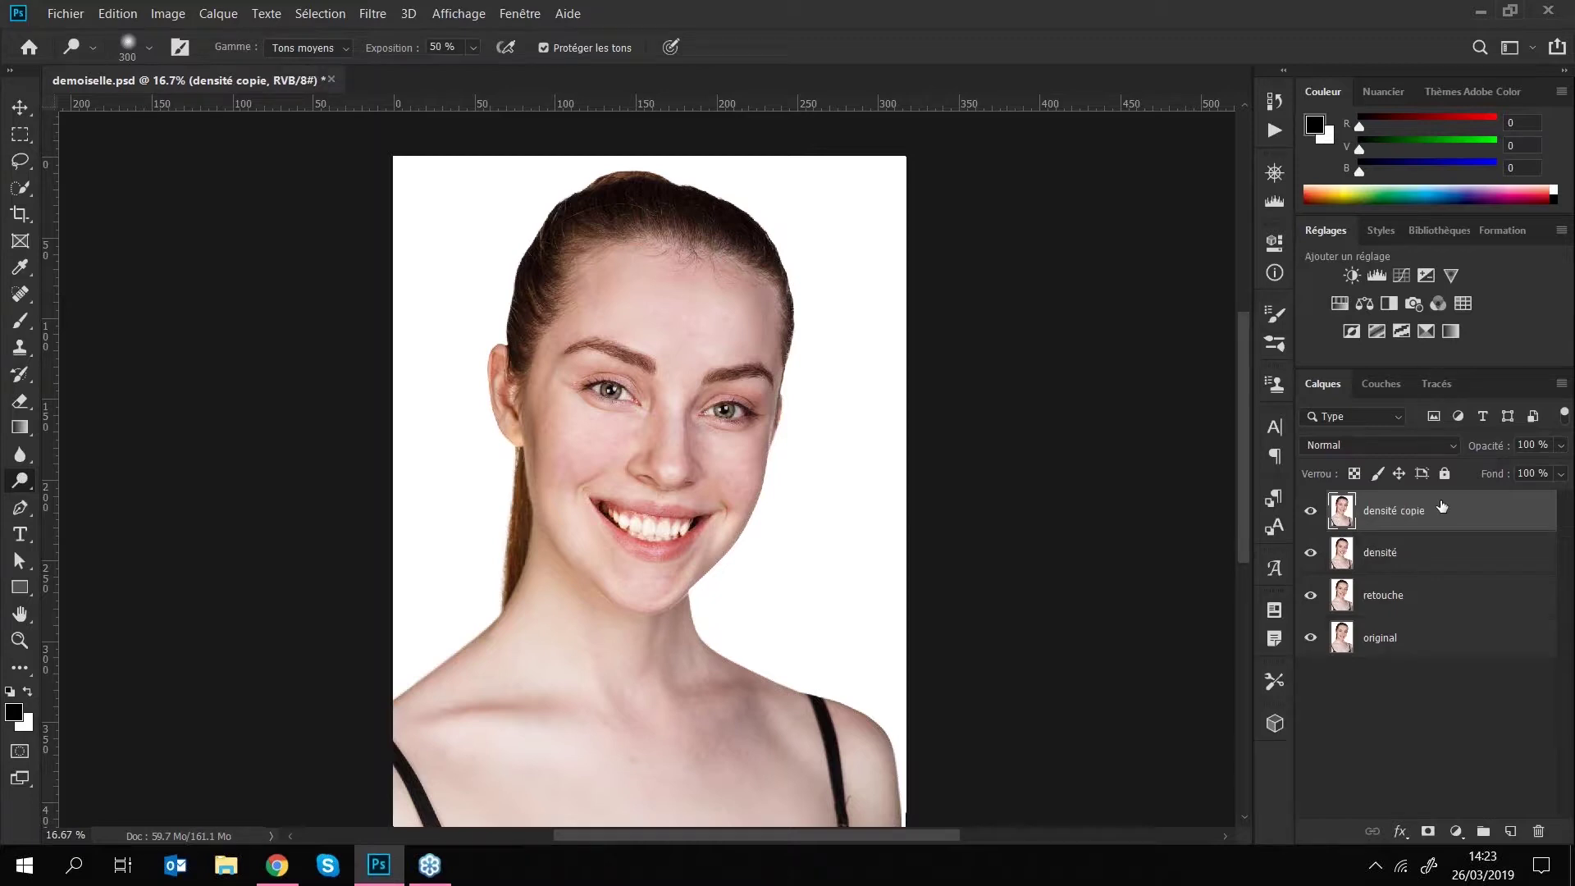
double_click(1389, 510)
type("flou de surface")
key("Return")
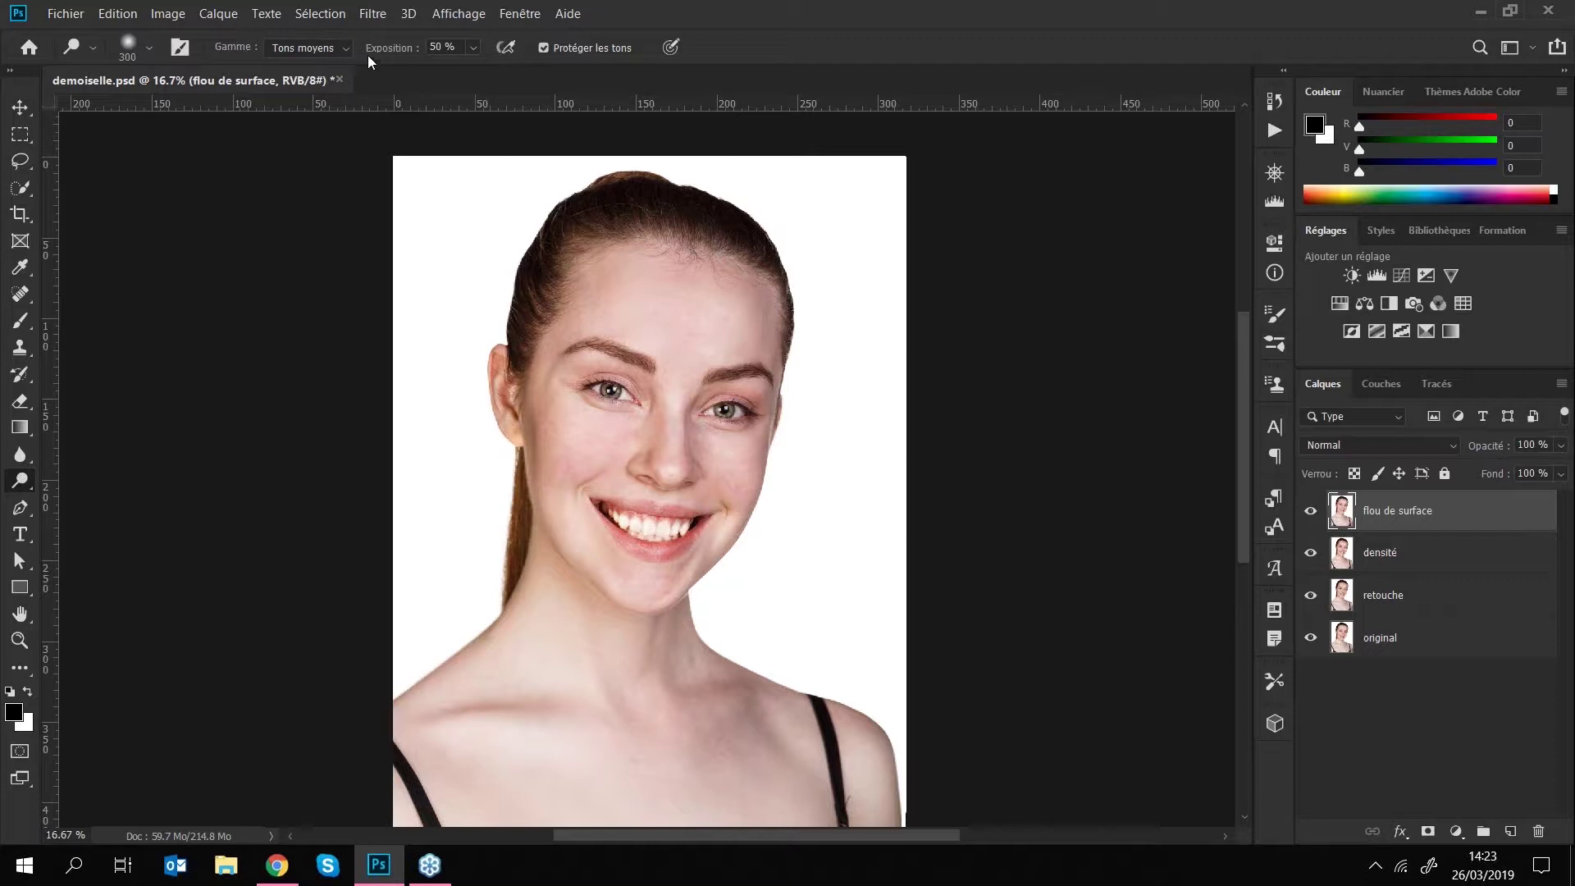
- Open the Surface Blur filter for the flou de surface layer and frame the eye area in its preview at 50%
left_click(372, 14)
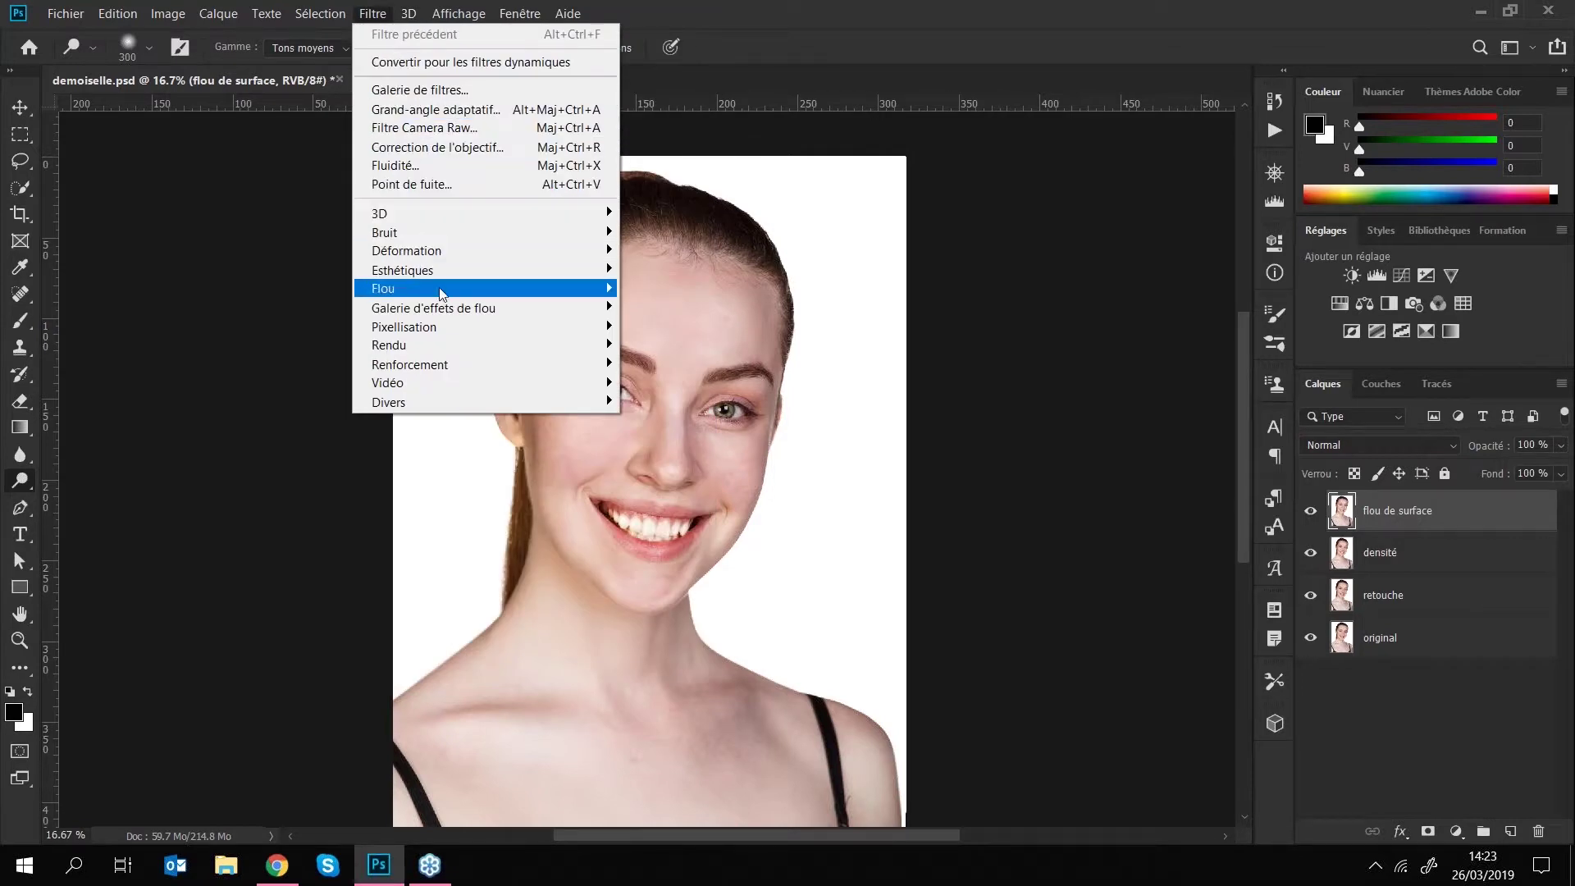
mouse_move(471, 293)
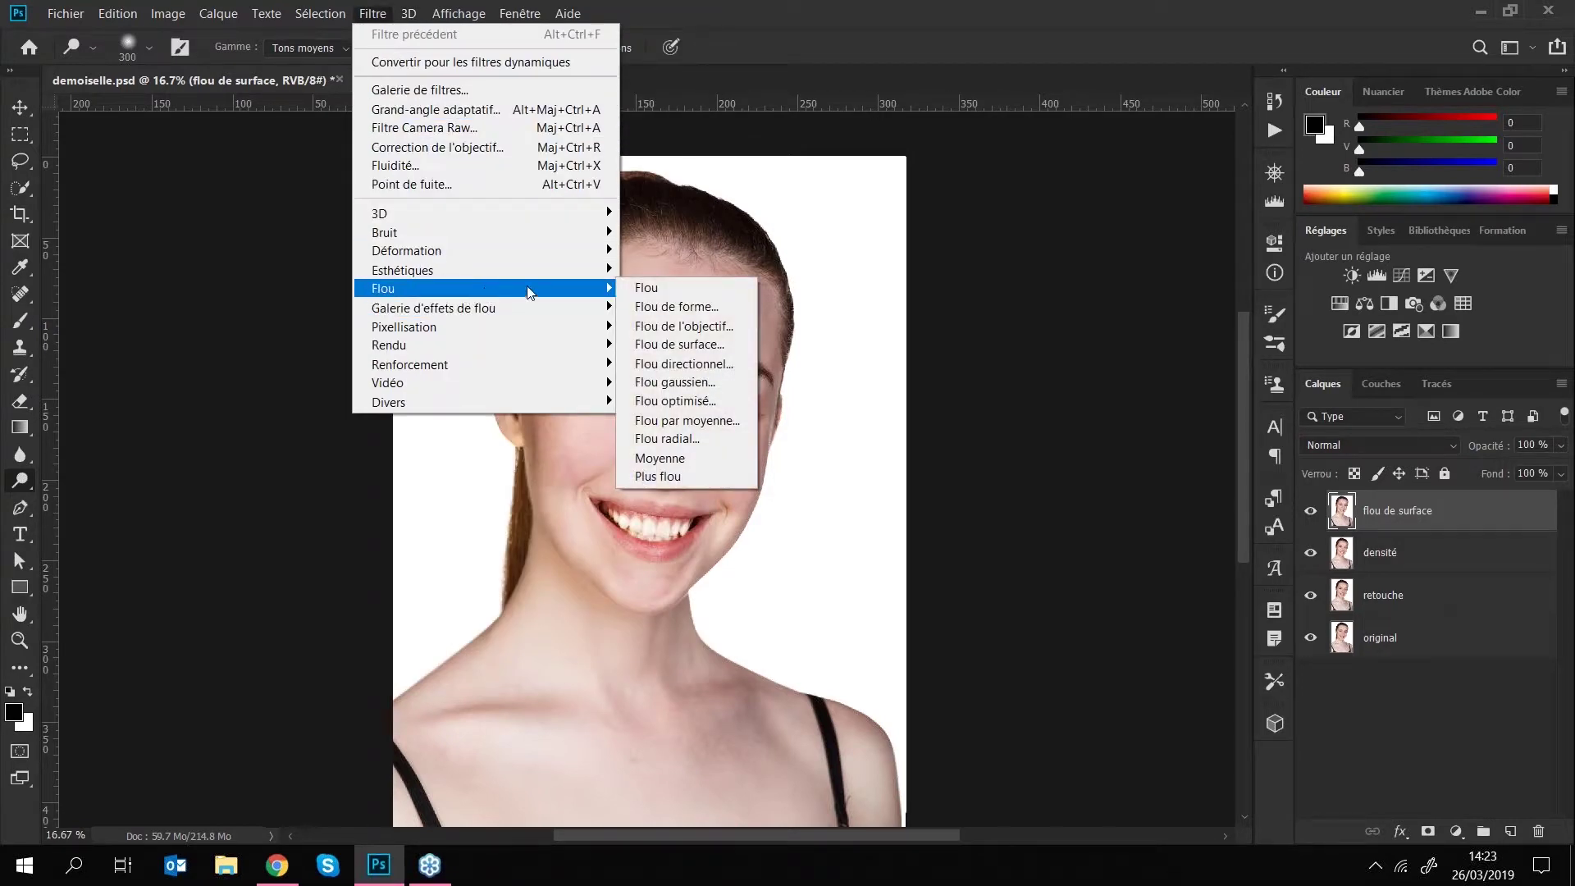
left_click(663, 348)
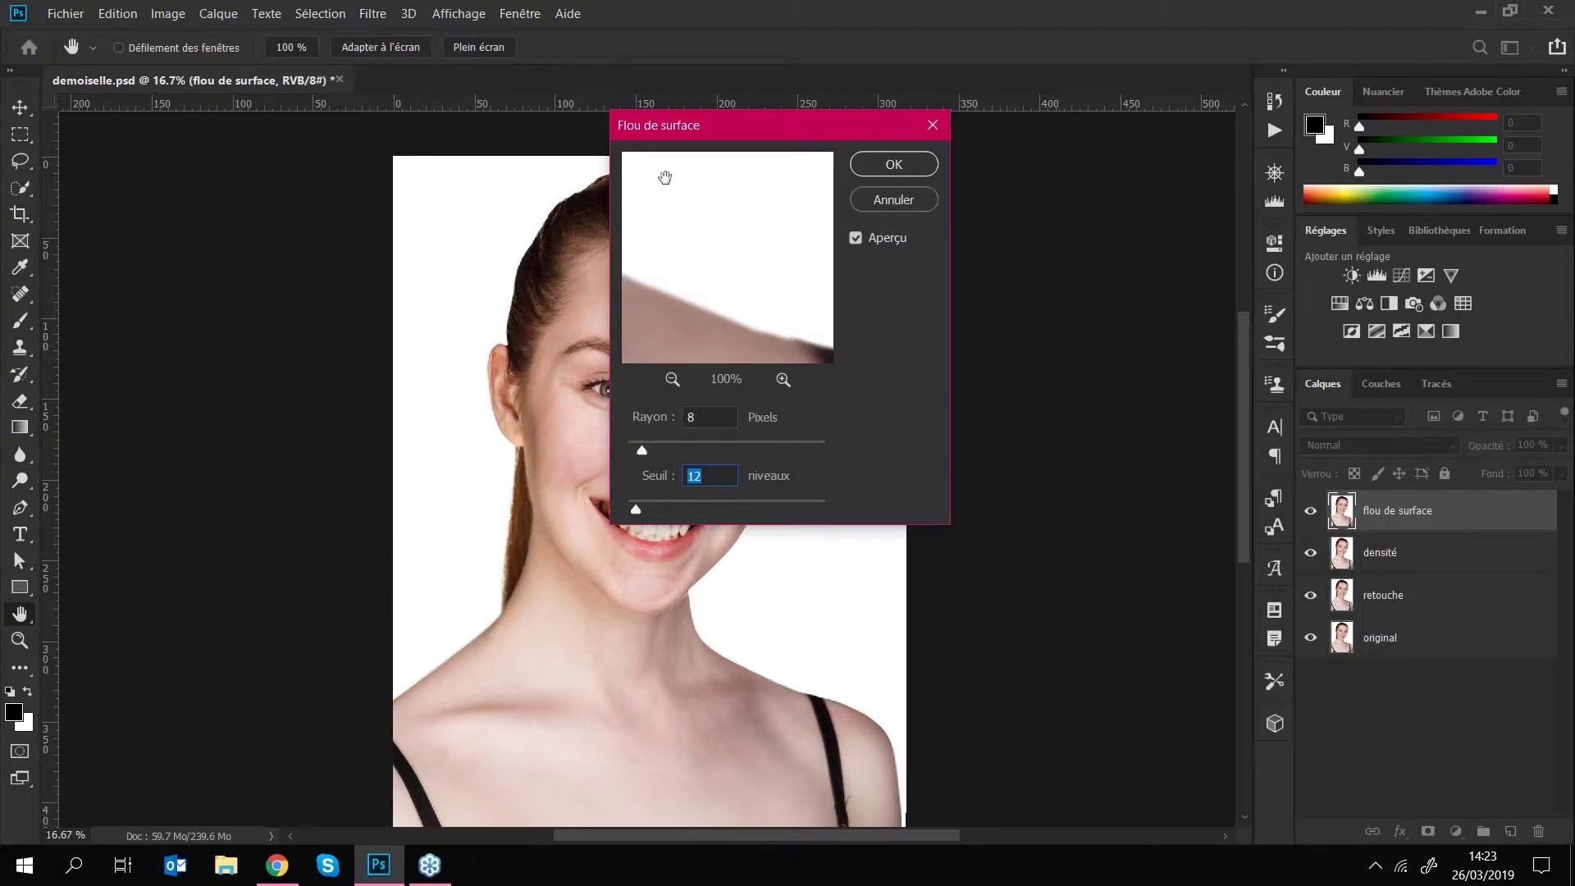
left_click_drag(689, 296, 693, 352)
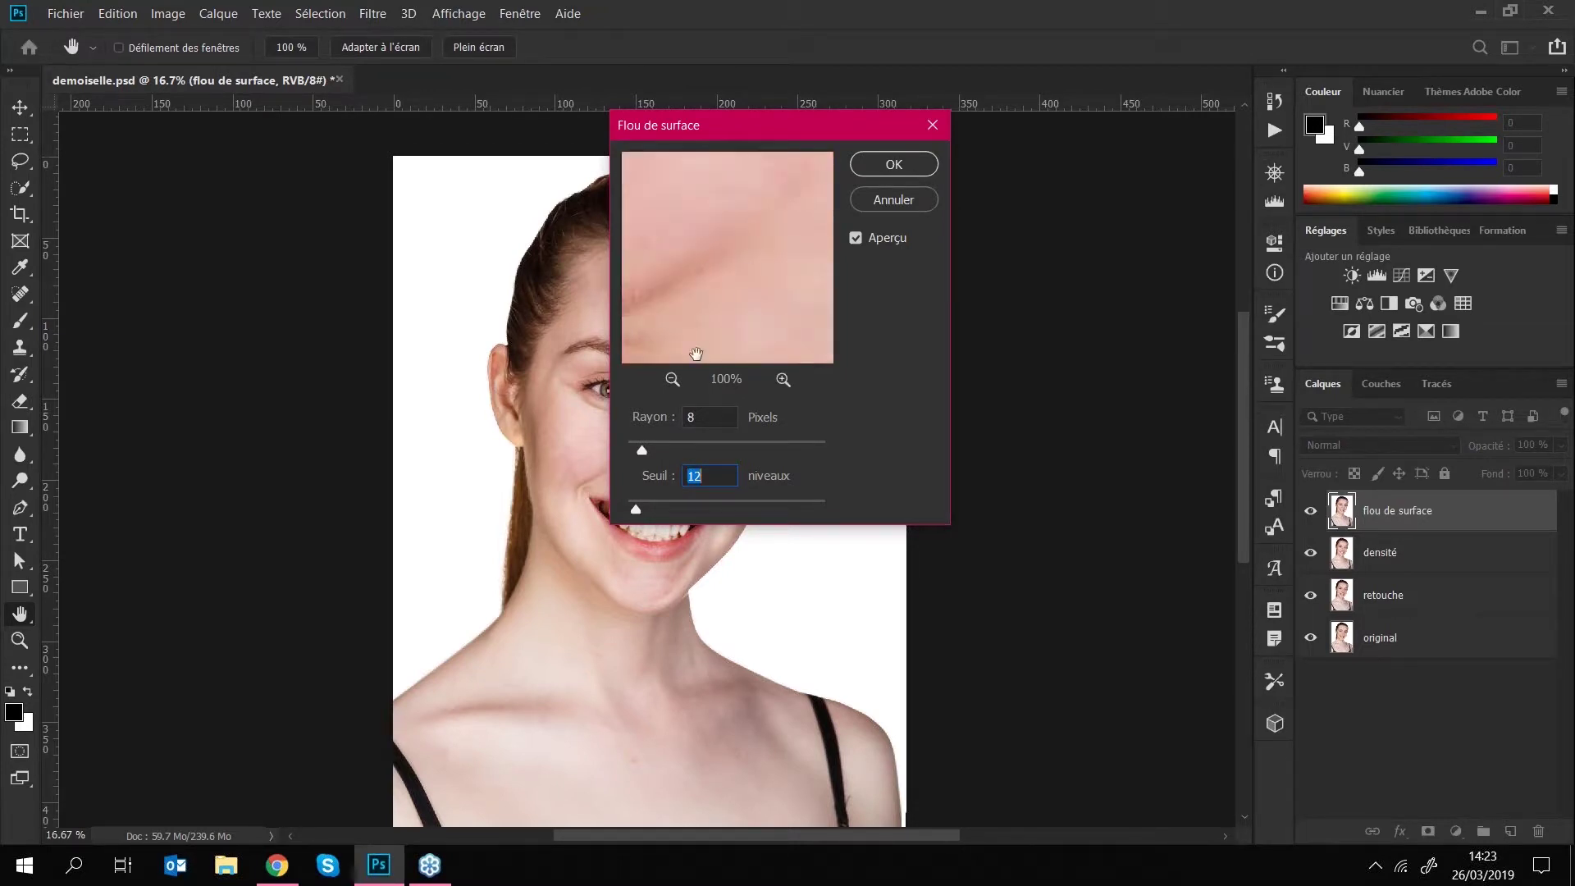
left_click(672, 379)
left_click(673, 379)
left_click(673, 379)
left_click(673, 379)
mouse_move(699, 268)
left_mouse_down()
mouse_move(721, 305)
mouse_move(718, 280)
left_mouse_up()
left_click(783, 379)
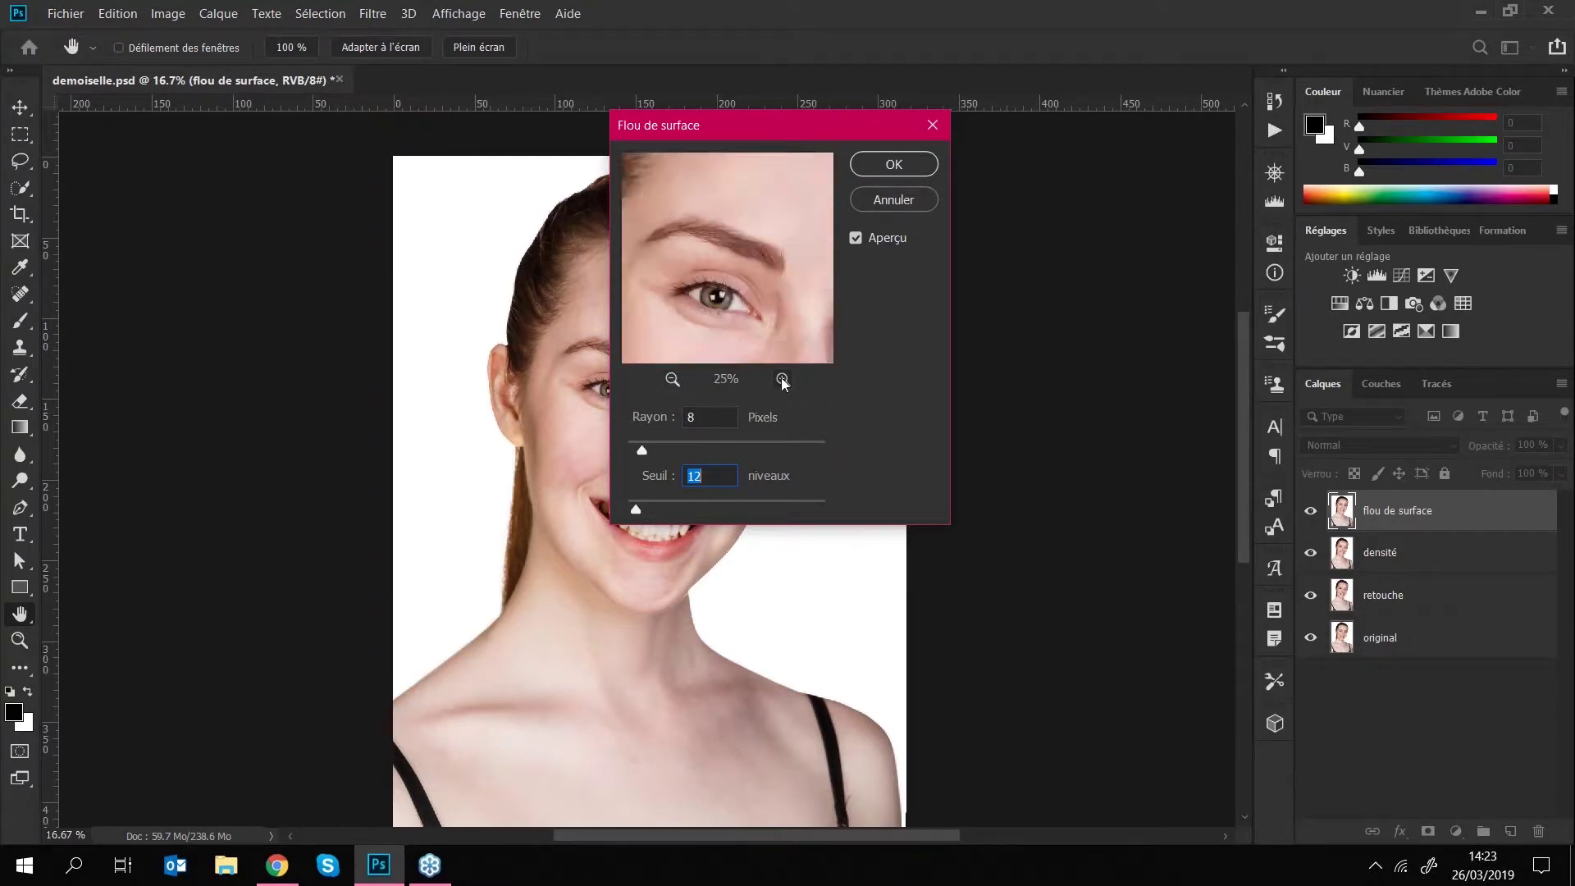
left_click(783, 379)
left_click(782, 379)
left_click_drag(656, 275, 736, 274)
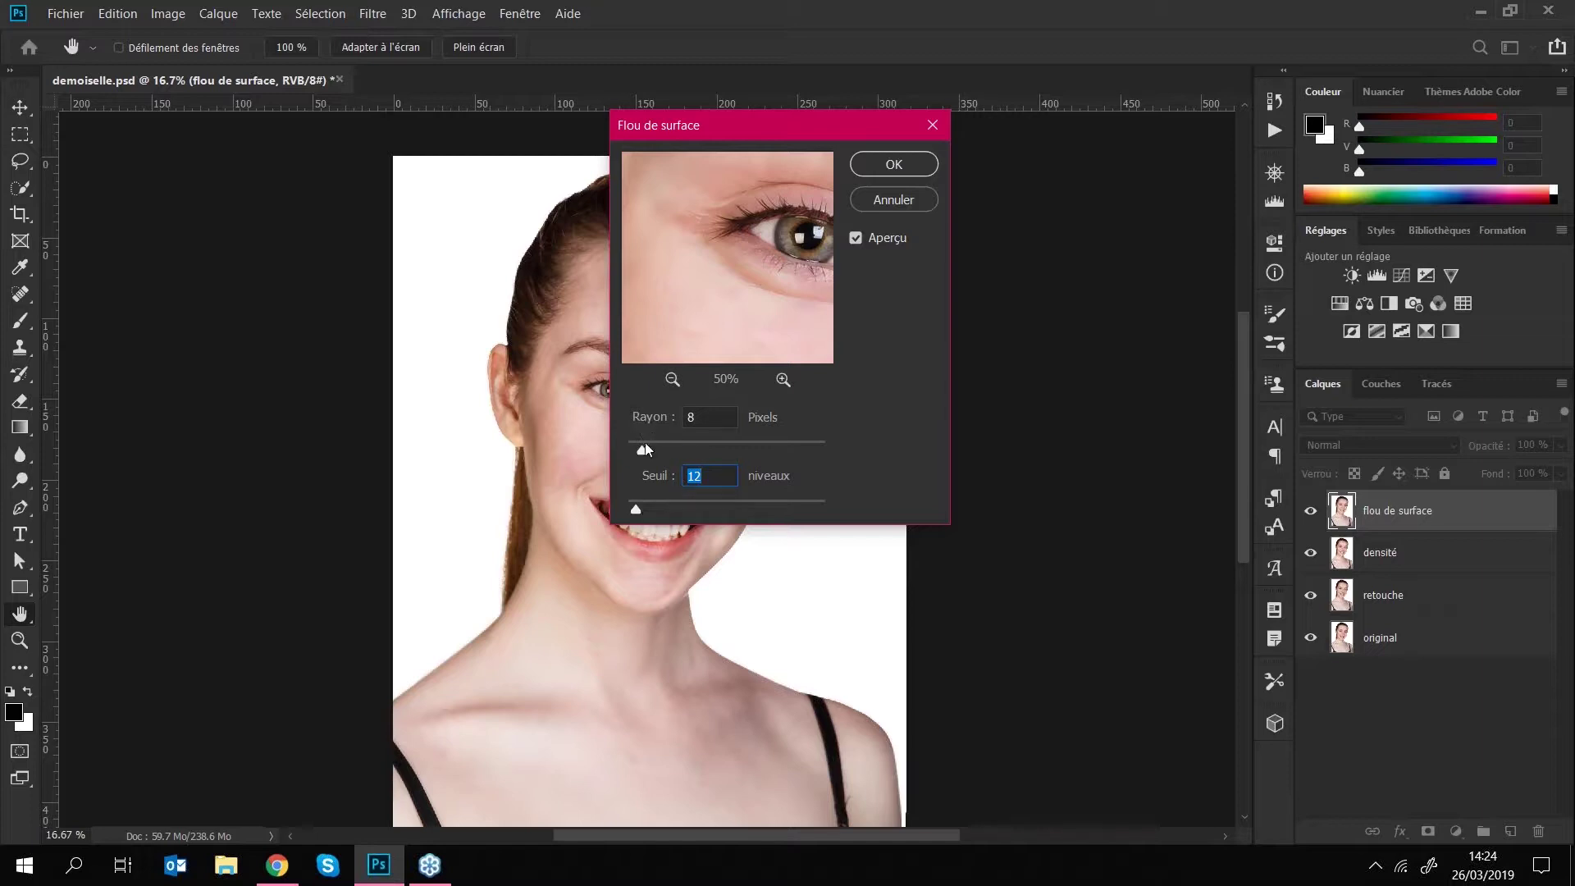
- Try a Surface Blur radius of 81 pixels and inspect the skin around the eye in the preview
left_click_drag(704, 441, 791, 448)
left_click_drag(725, 218, 759, 235)
left_click_drag(680, 287, 711, 235)
left_click_drag(727, 300, 689, 263)
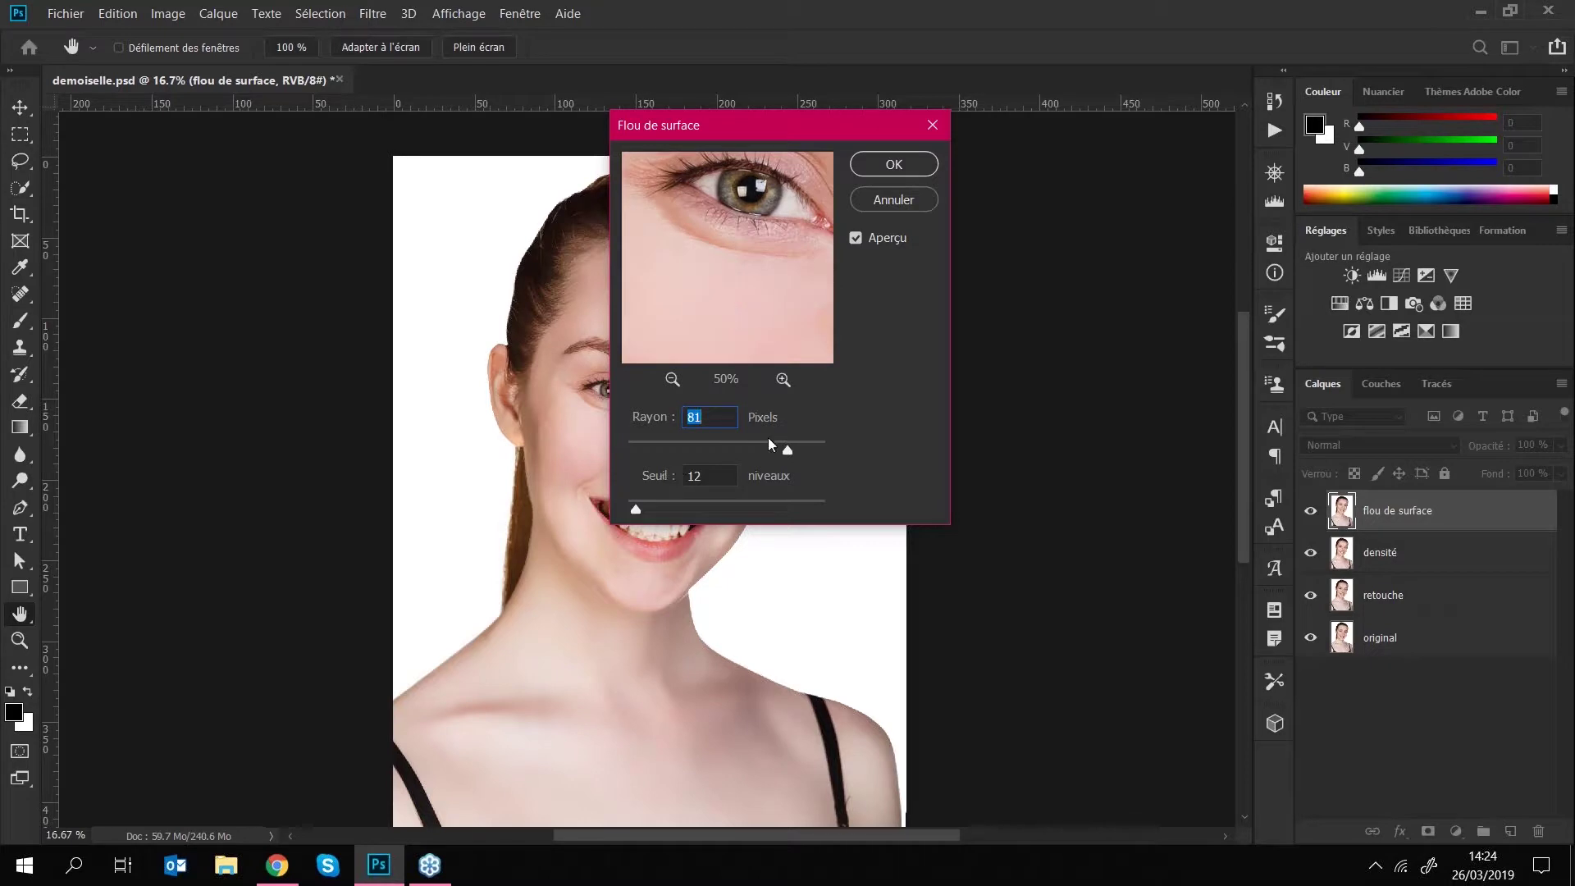
- Set the Surface Blur radius to 10 pixels and apply the filter
left_click_drag(786, 450, 650, 441)
type("10")
left_click(884, 165)
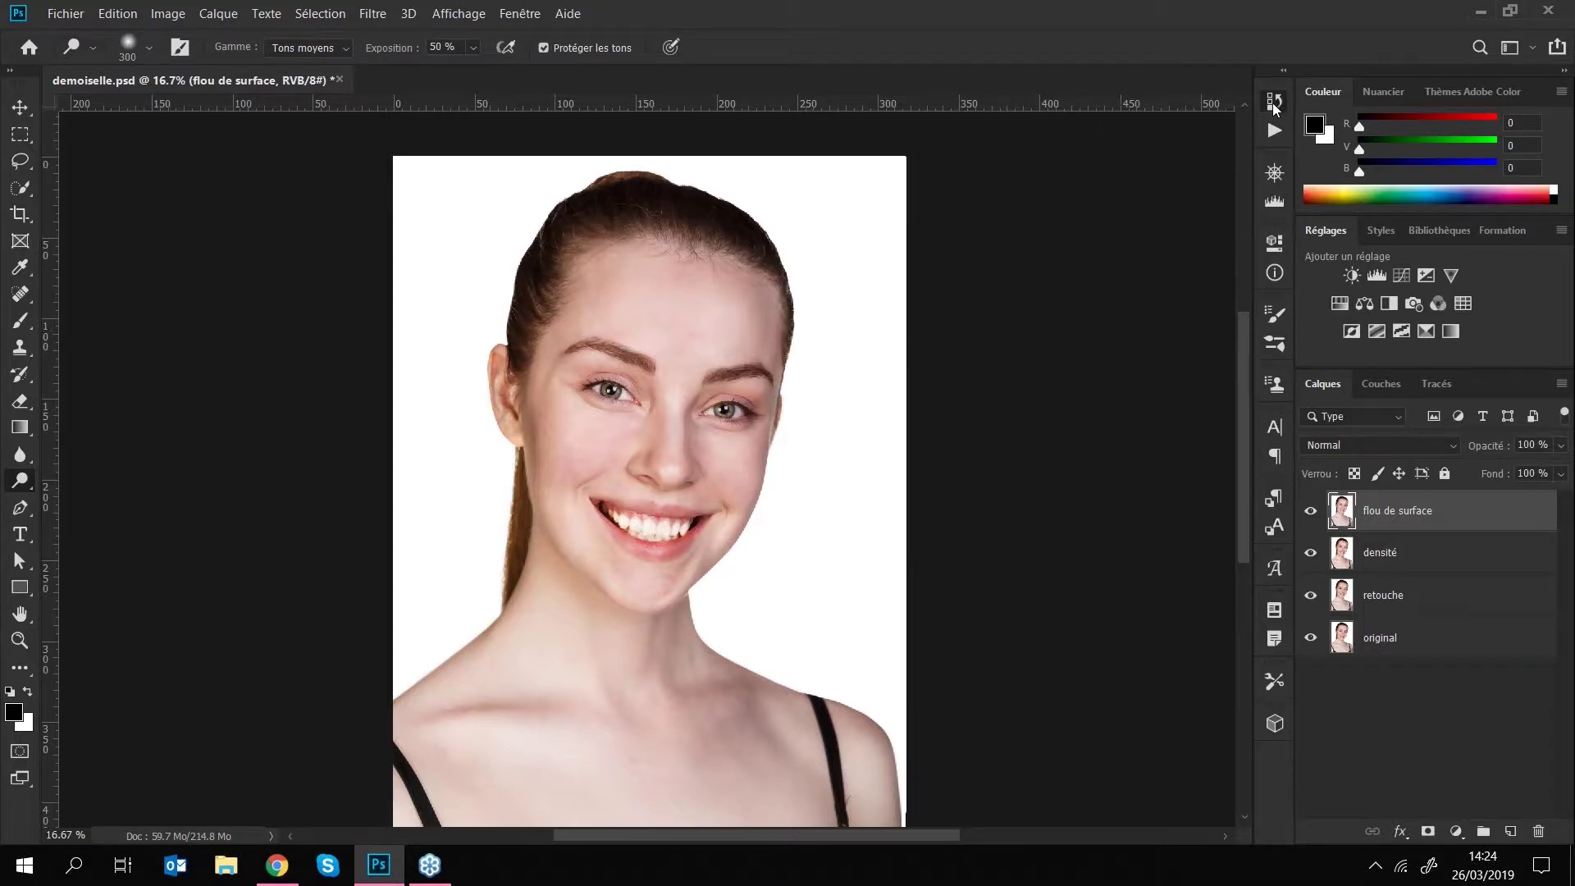
- Review the most recent states in the document history, including the Surface Blur entry
left_click(1274, 103)
left_click(1273, 105)
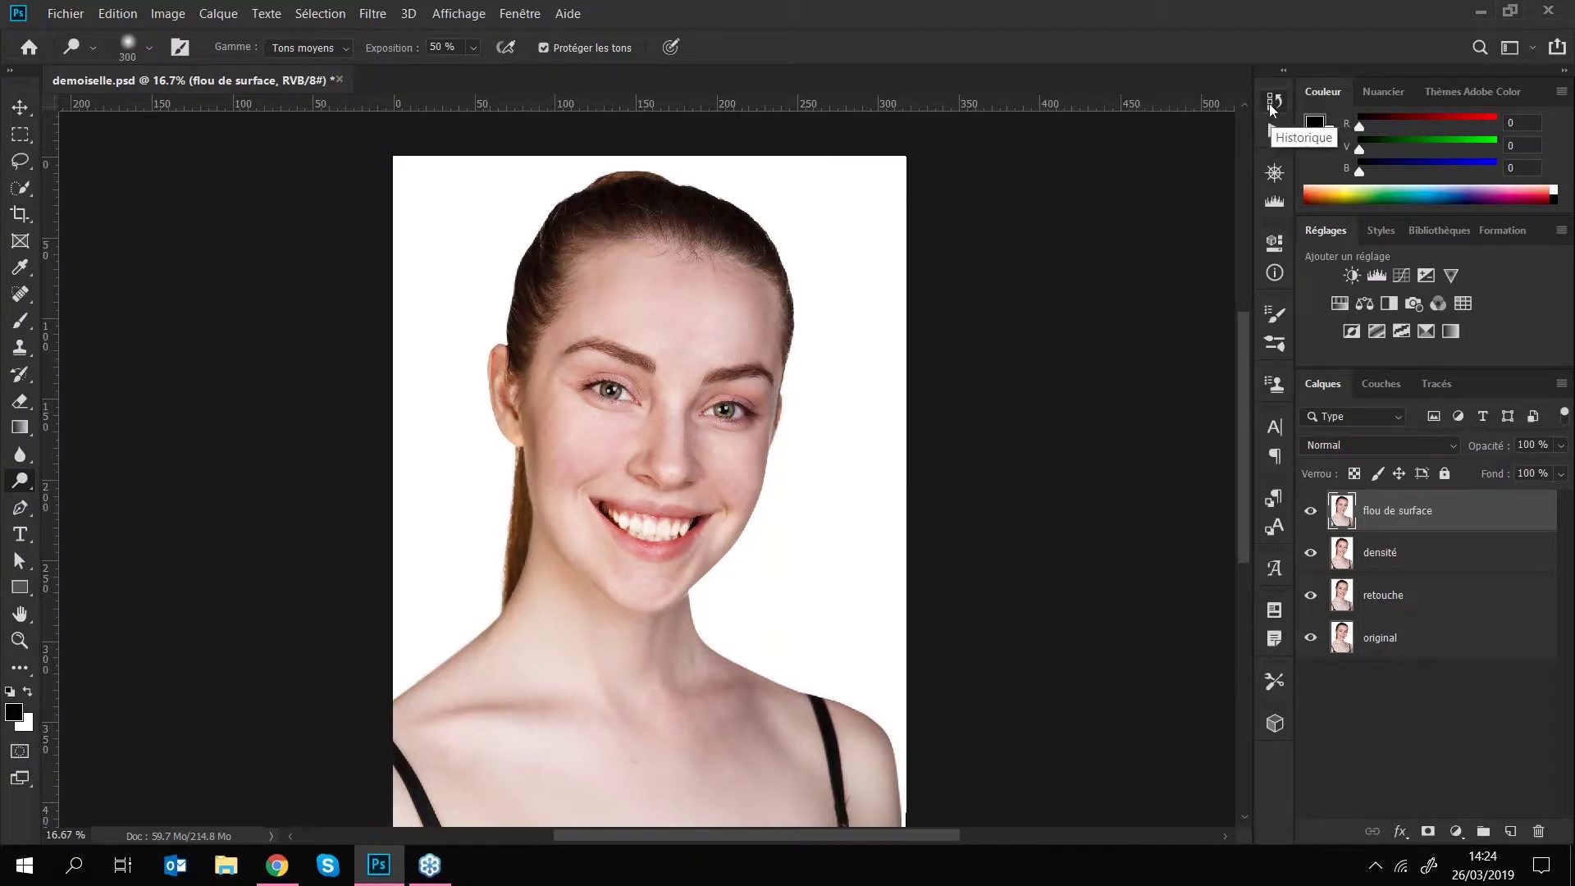
left_click(521, 13)
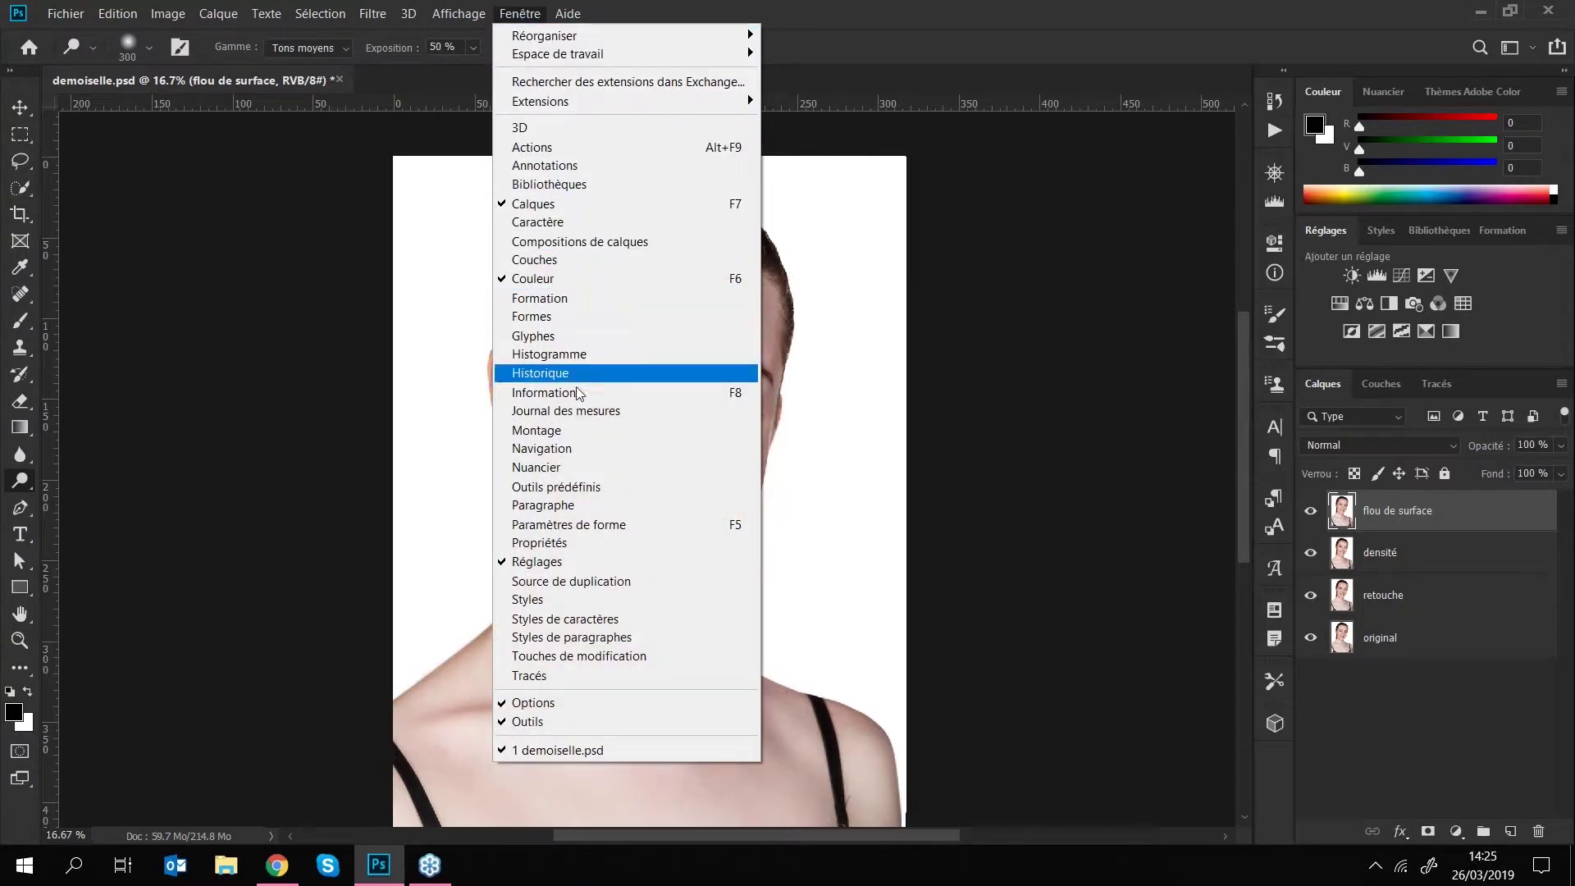
left_click(562, 374)
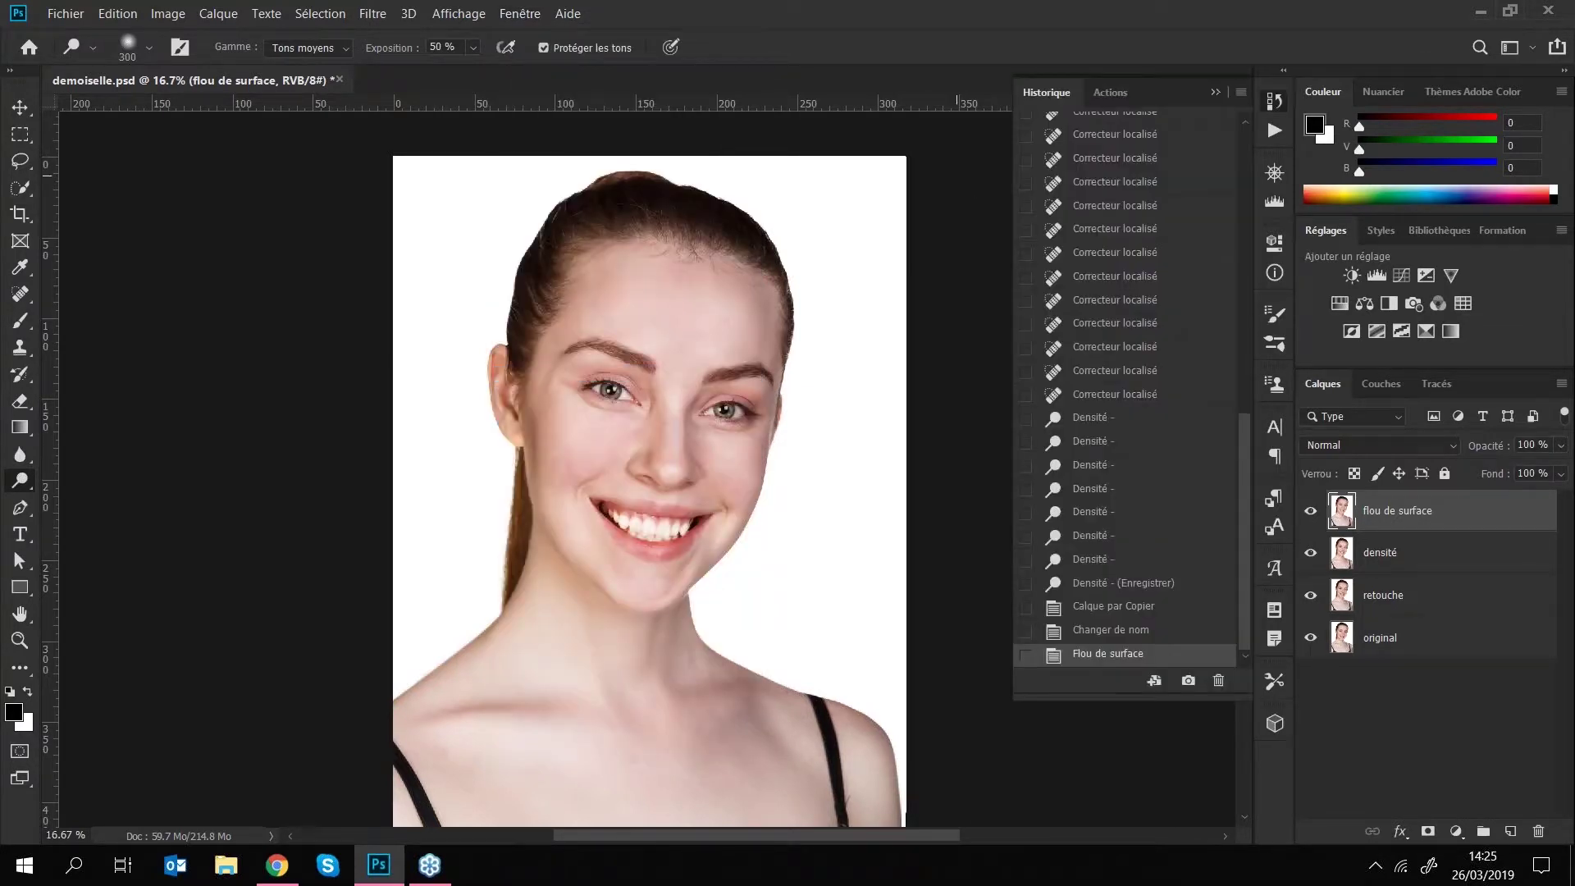
mouse_move(1241, 419)
left_mouse_down()
mouse_move(1238, 140)
mouse_move(1224, 402)
mouse_move(1239, 430)
left_mouse_up()
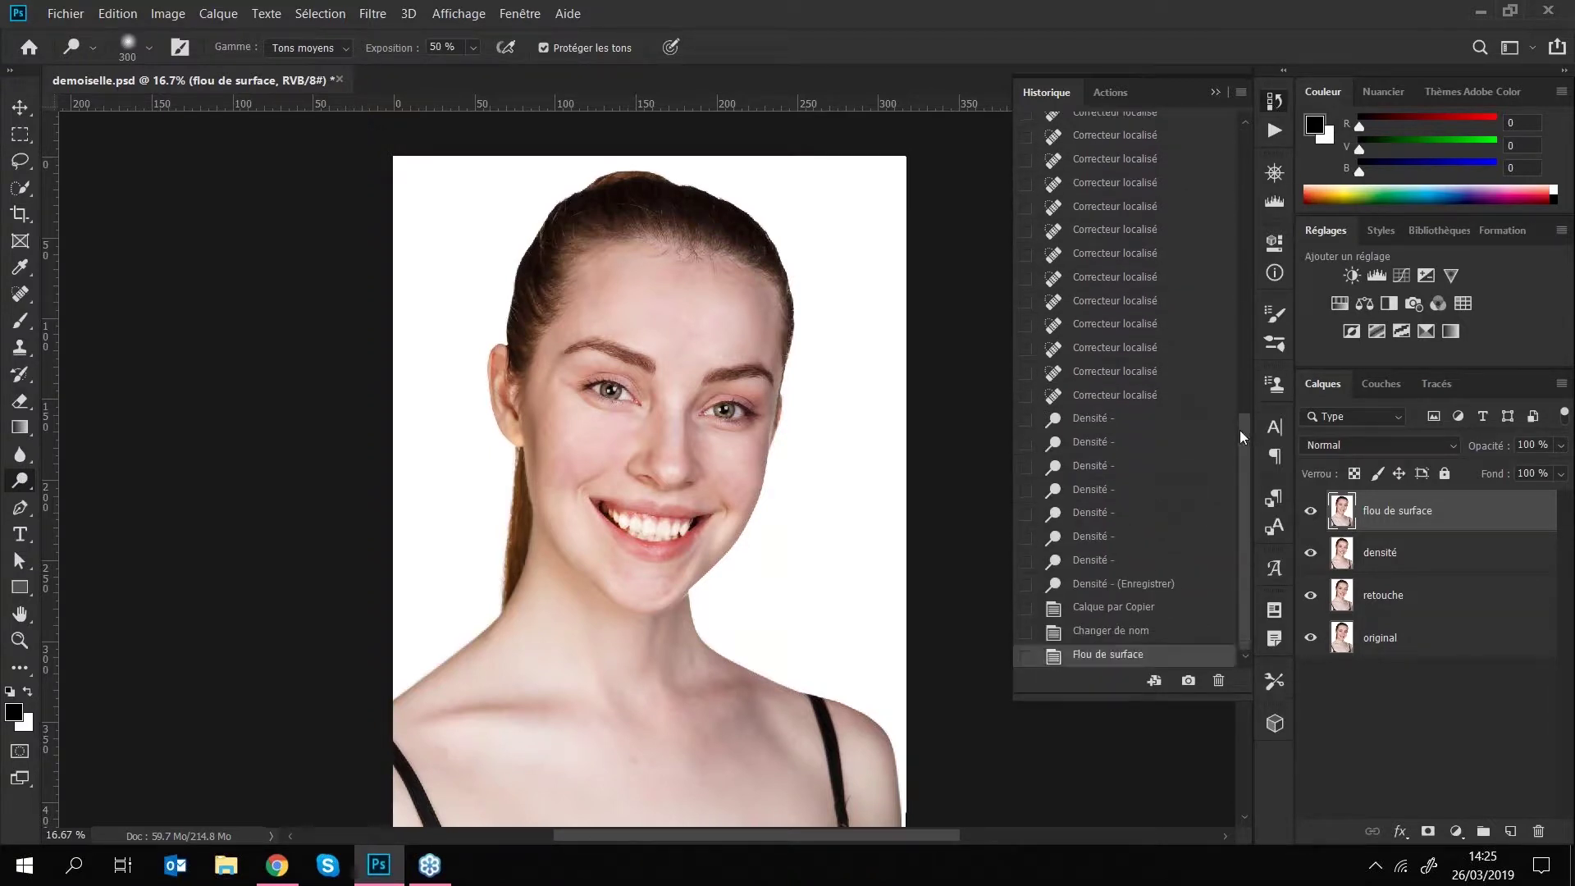
left_click(1215, 93)
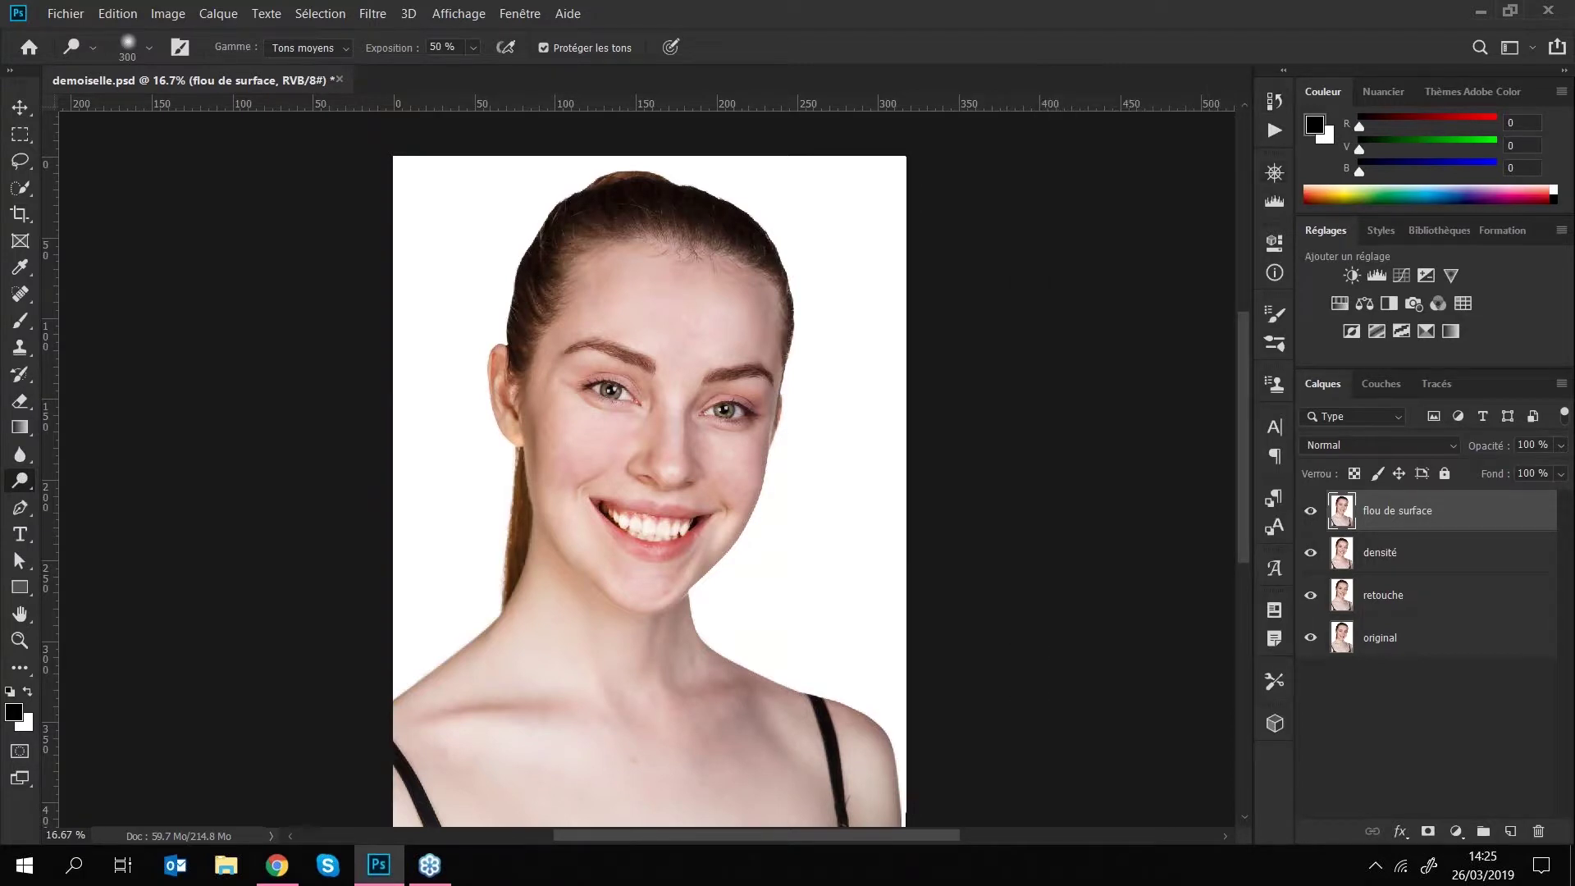
- Try adding a layer mask to the flou de surface layer and to the original layer, undoing each one
key("ctrl+plus")
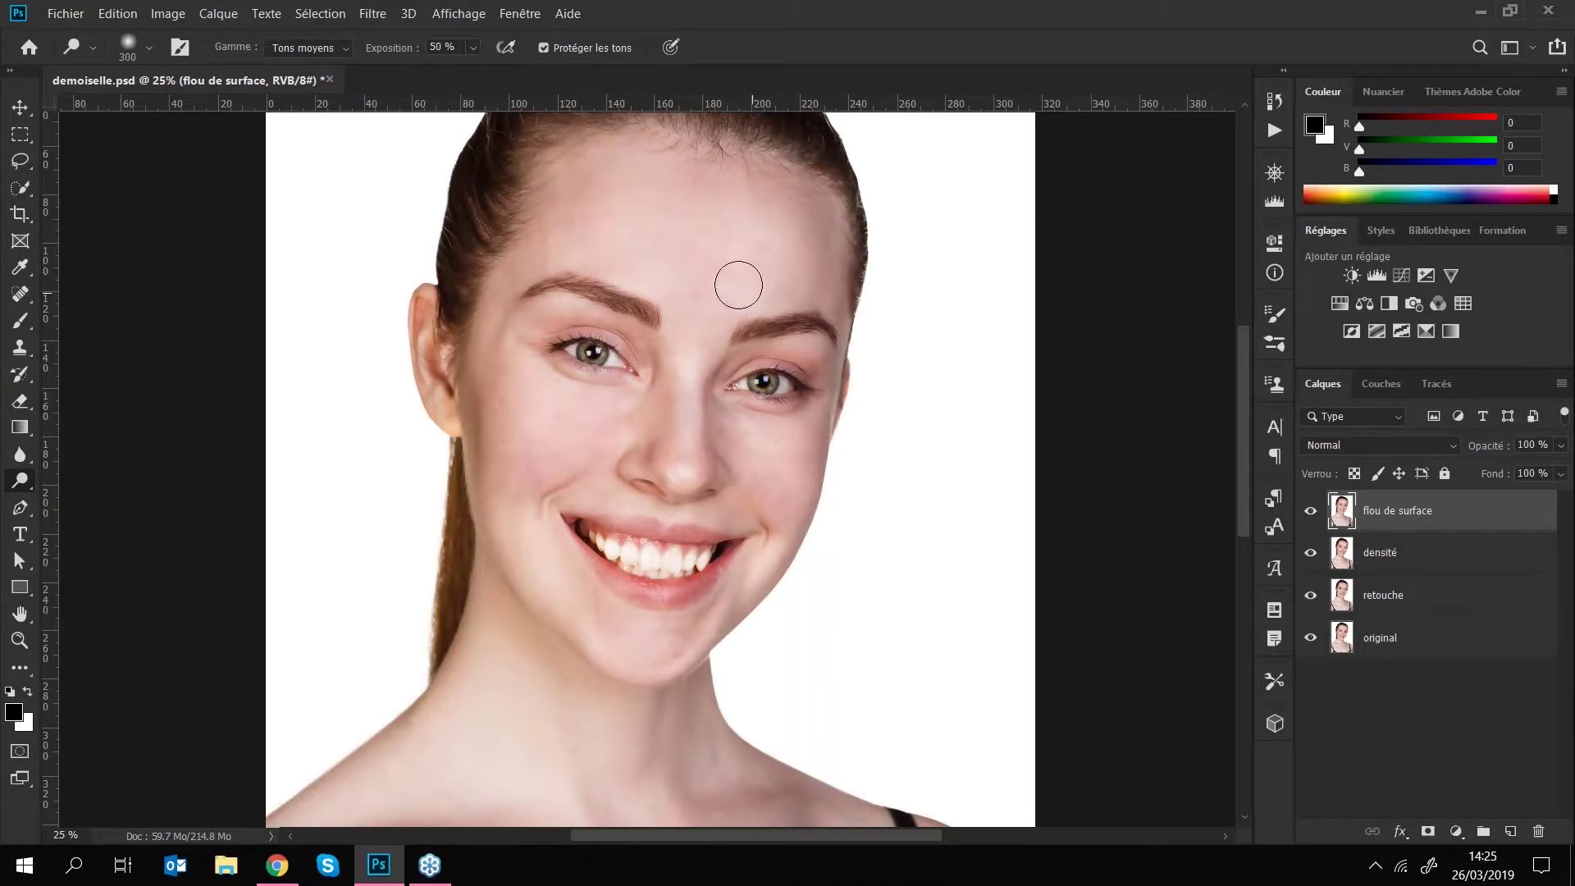
scroll(588, 263, "up", 3)
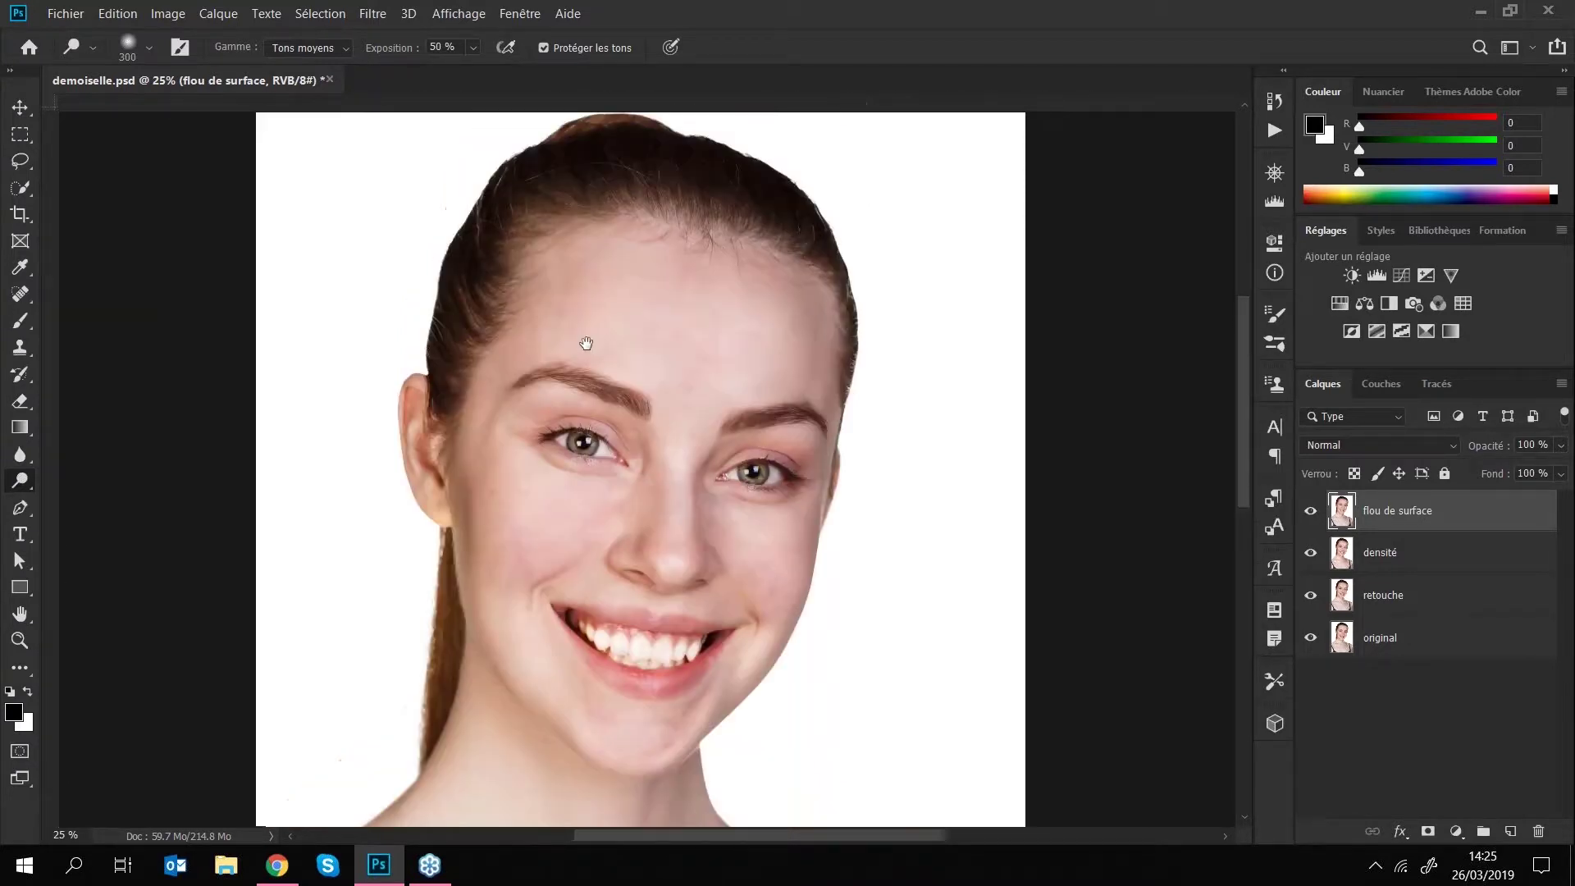
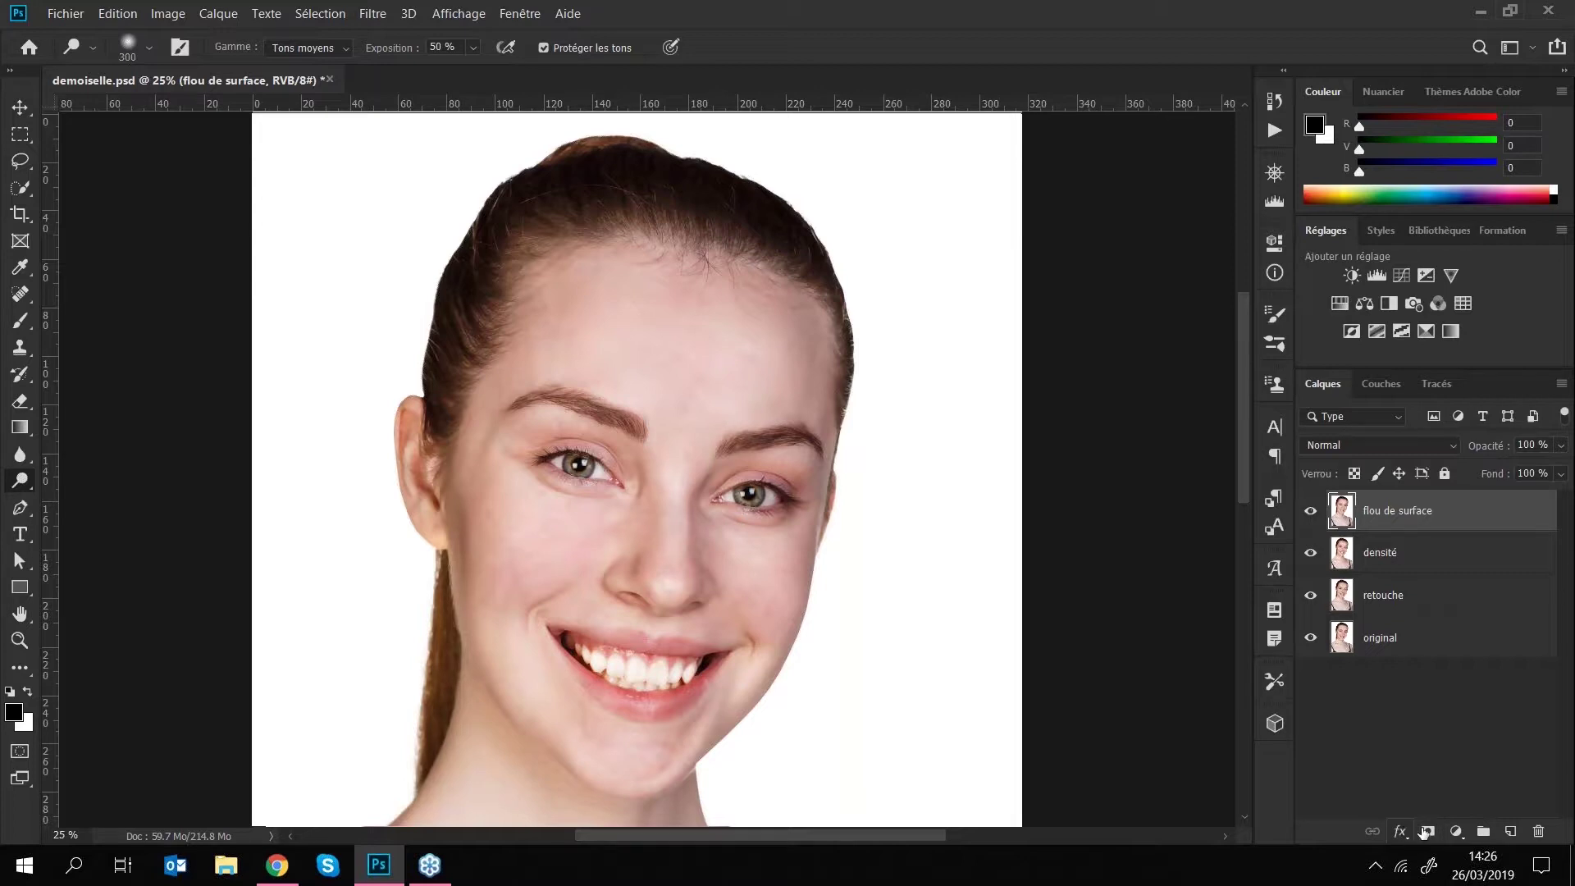
left_click(1423, 833)
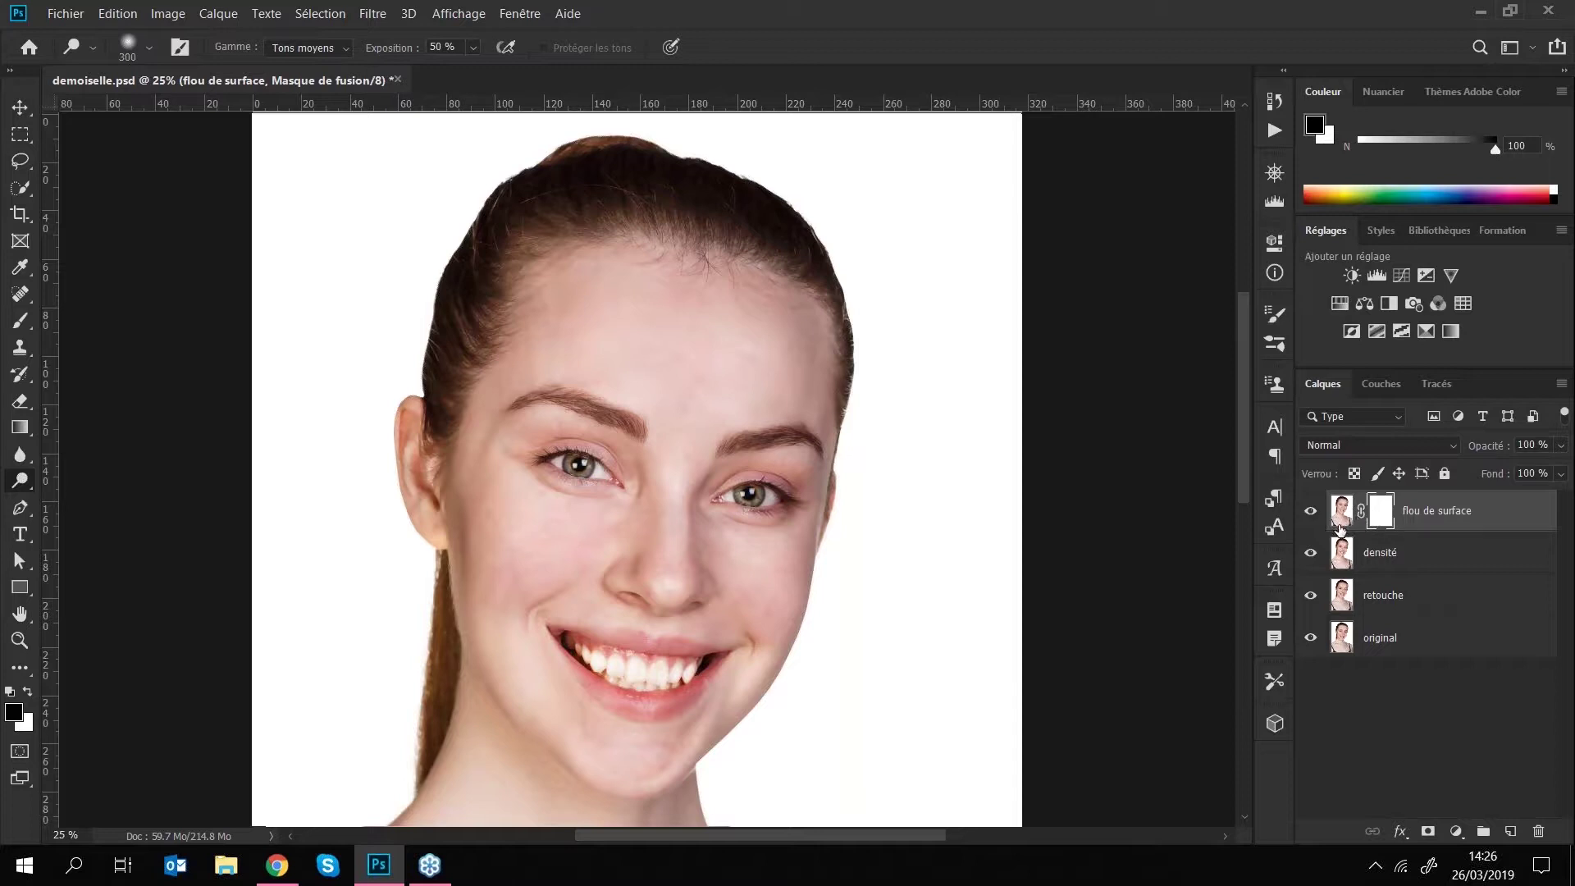
key("ctrl+z")
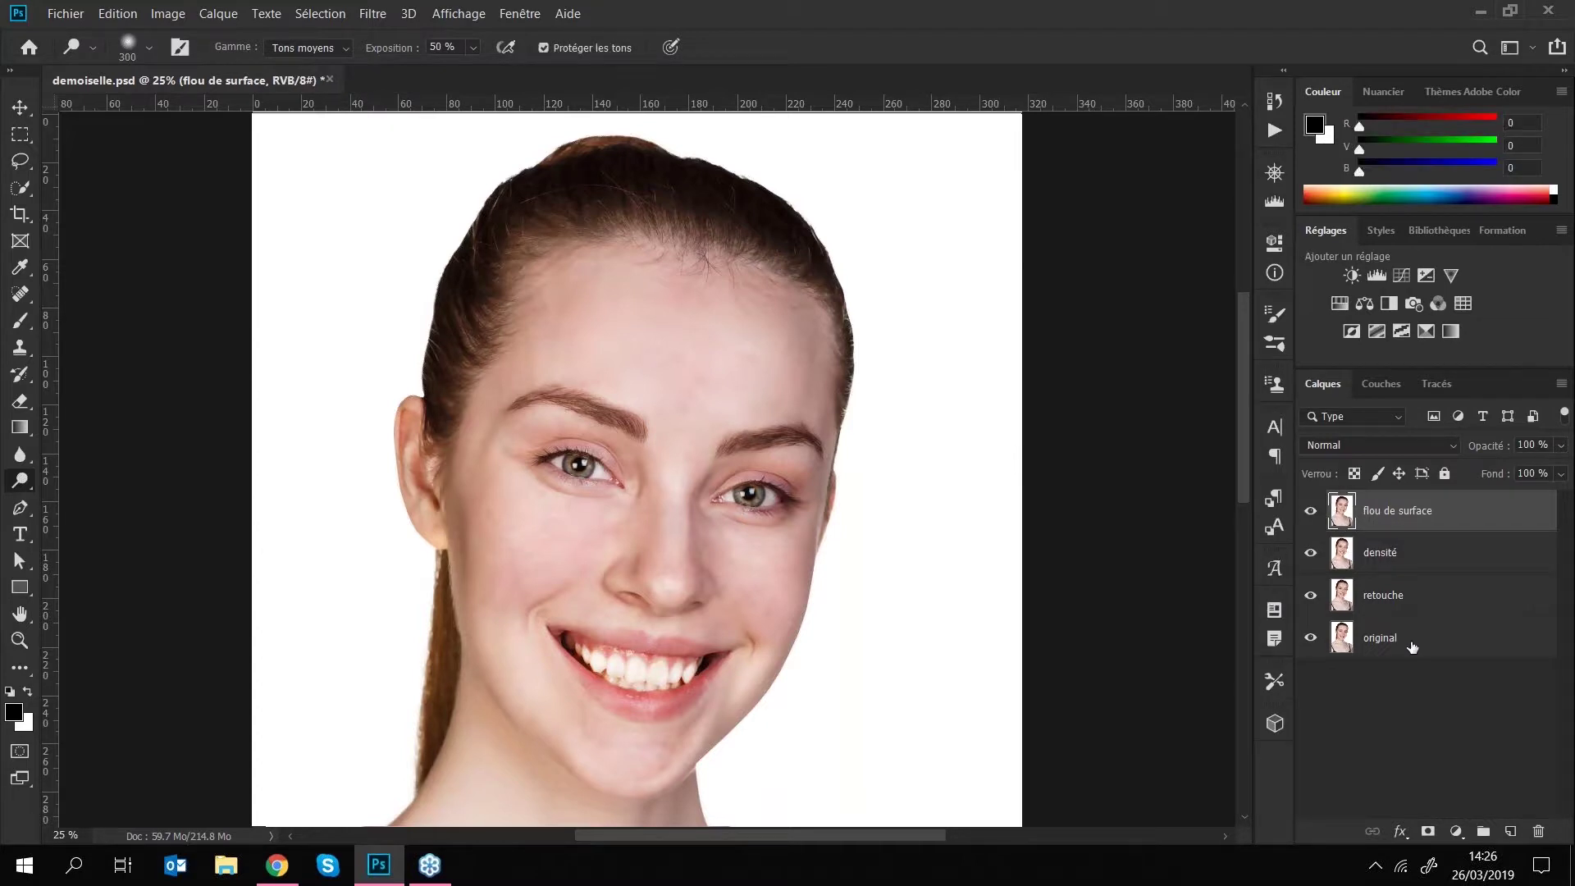
left_click(1416, 642)
left_click(1428, 831)
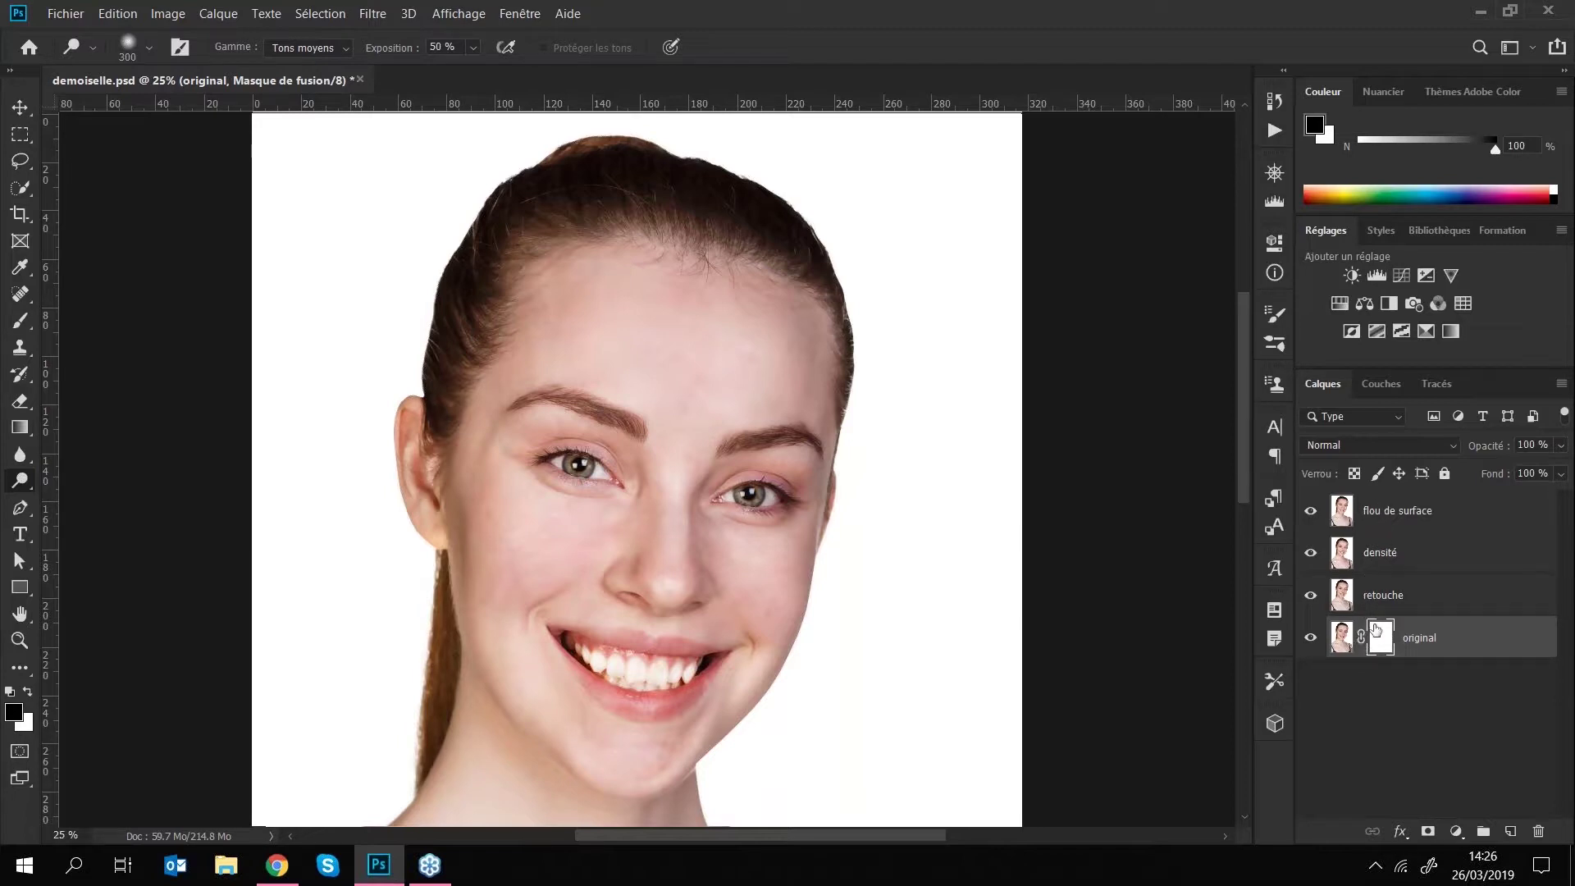
key("ctrl")
key("ctrl+z")
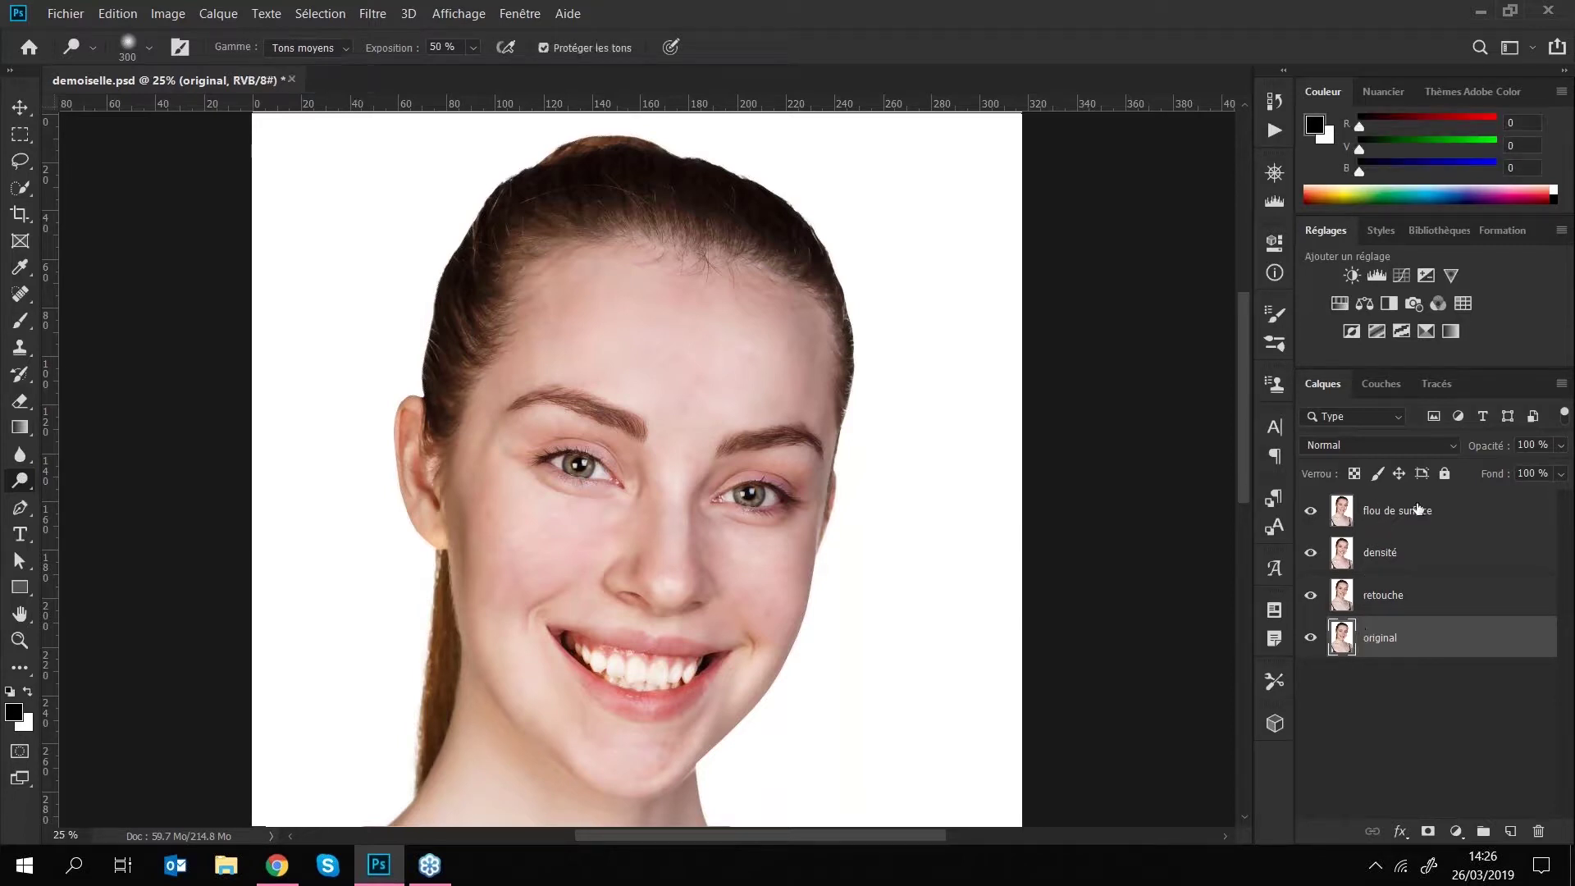
- Add a layer mask to the original layer, move it onto the flou de surface layer and select it there
left_click(1416, 513)
left_click(1399, 640)
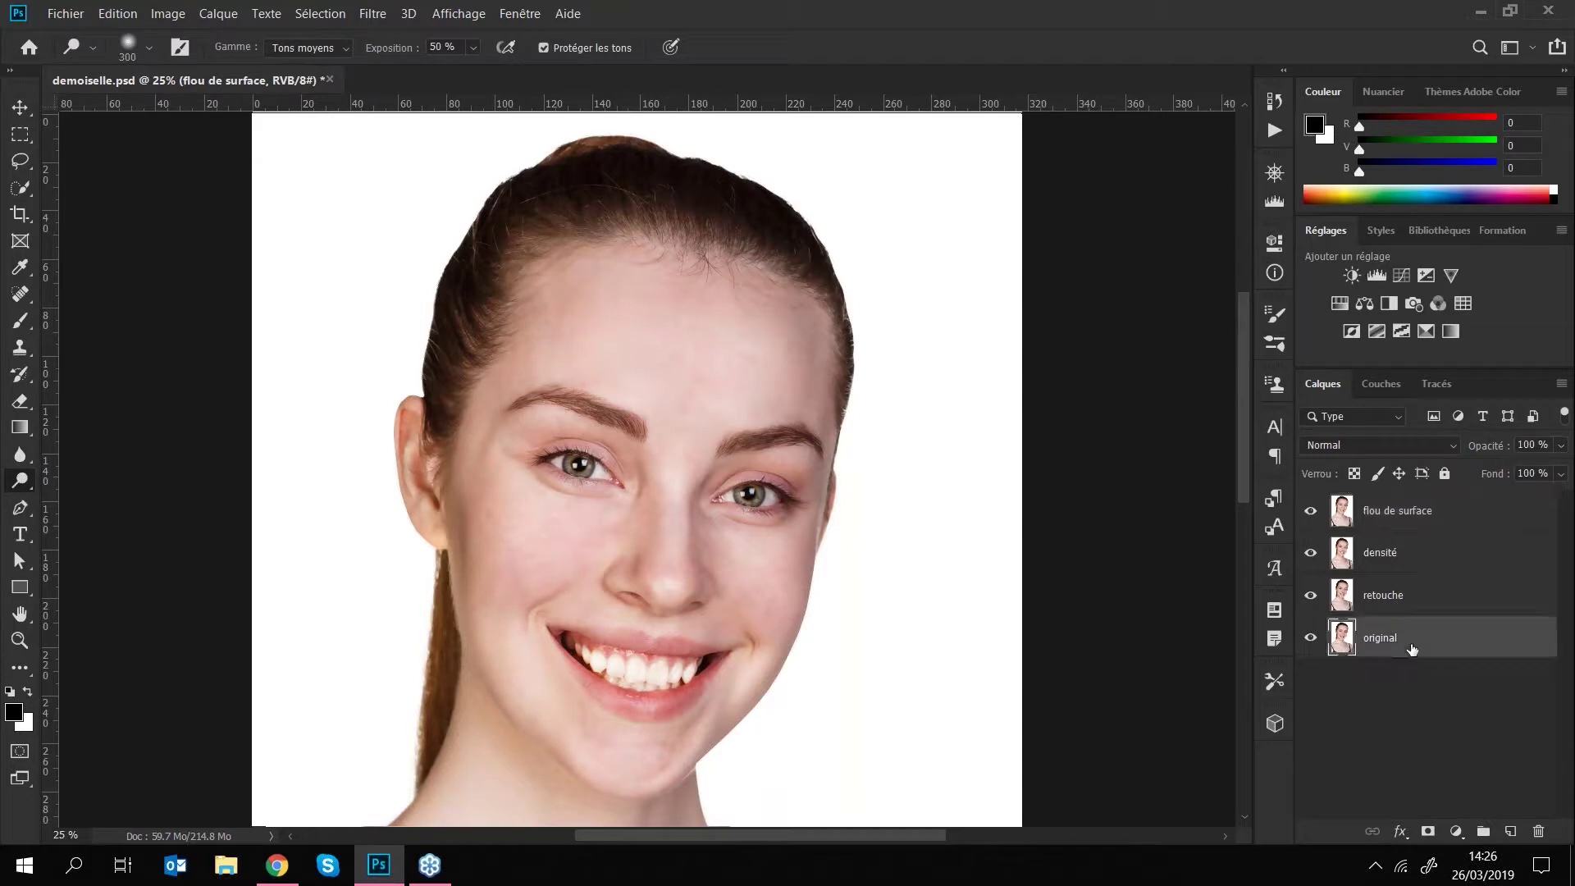
left_click(1428, 831)
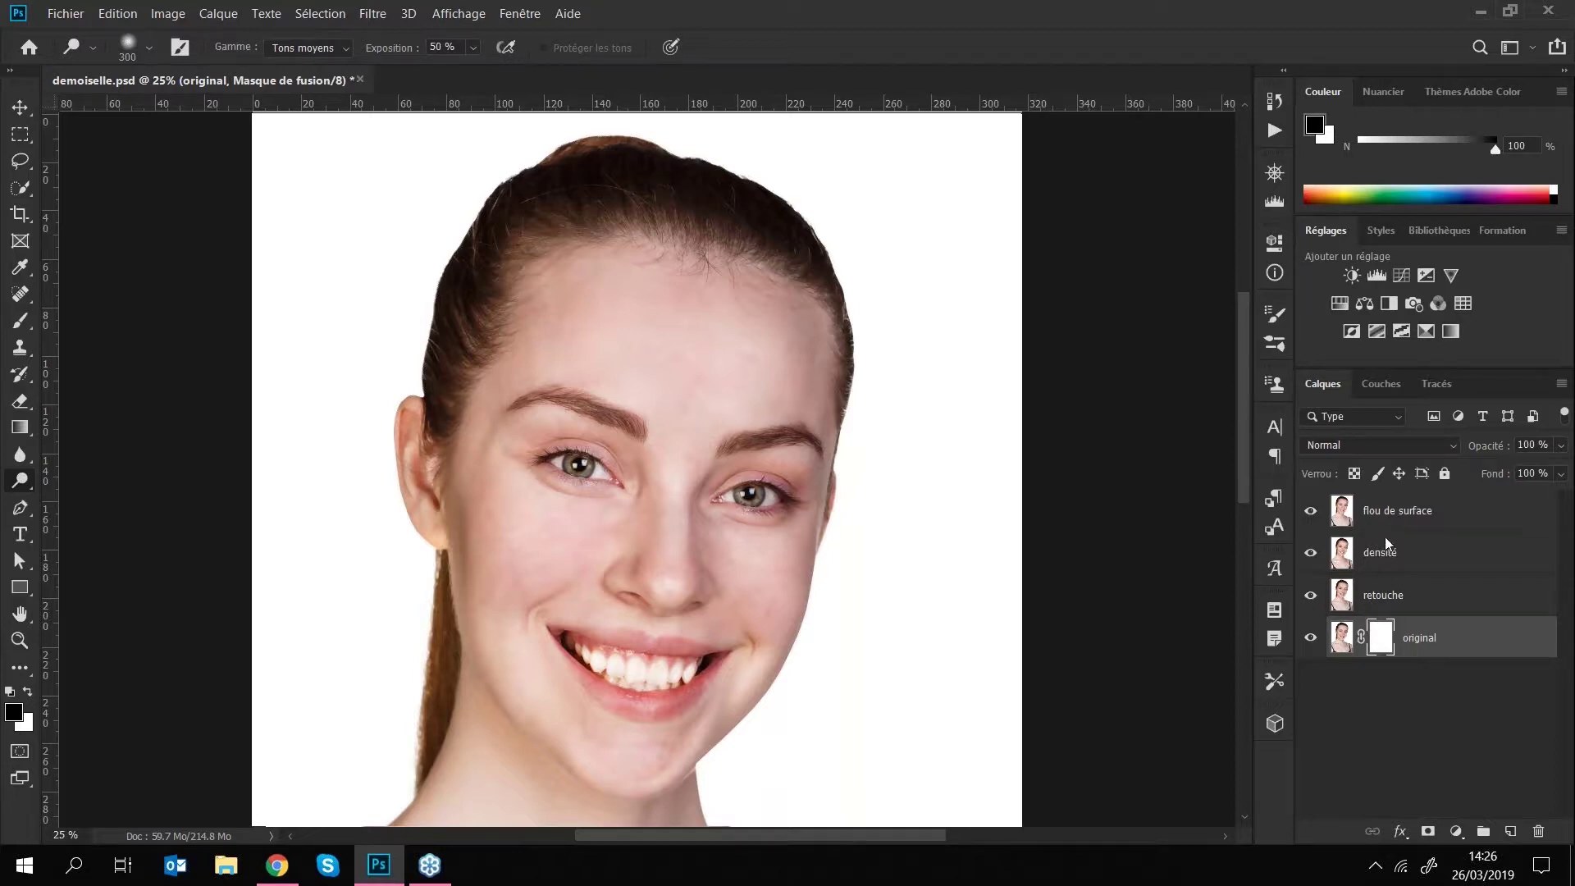
left_click_drag(1363, 639, 1375, 525)
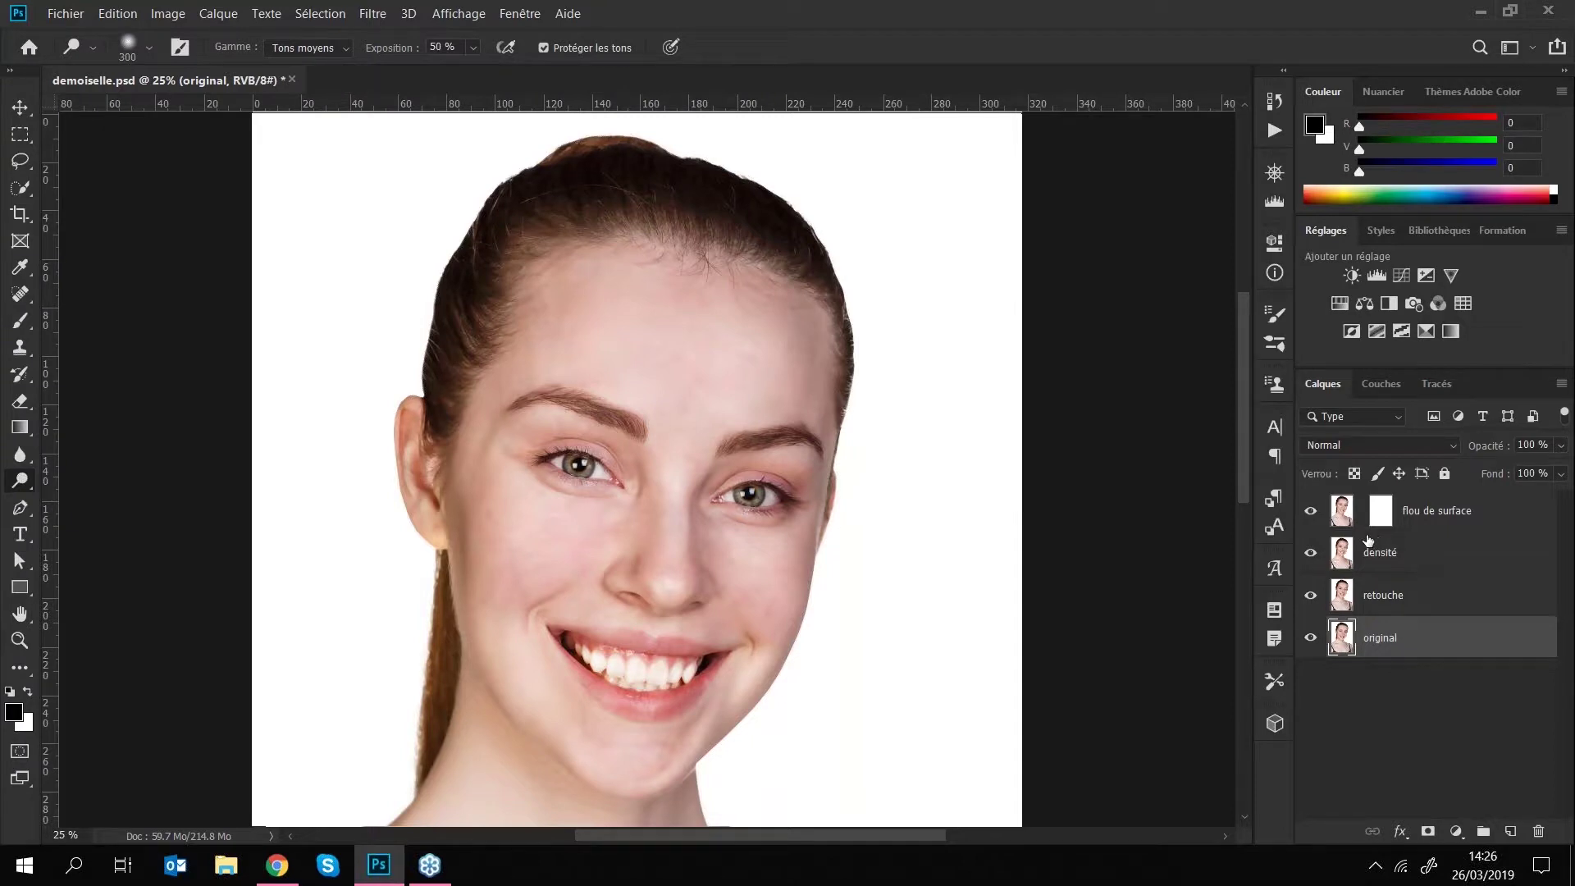
key("ctrl+z")
left_click(1362, 640)
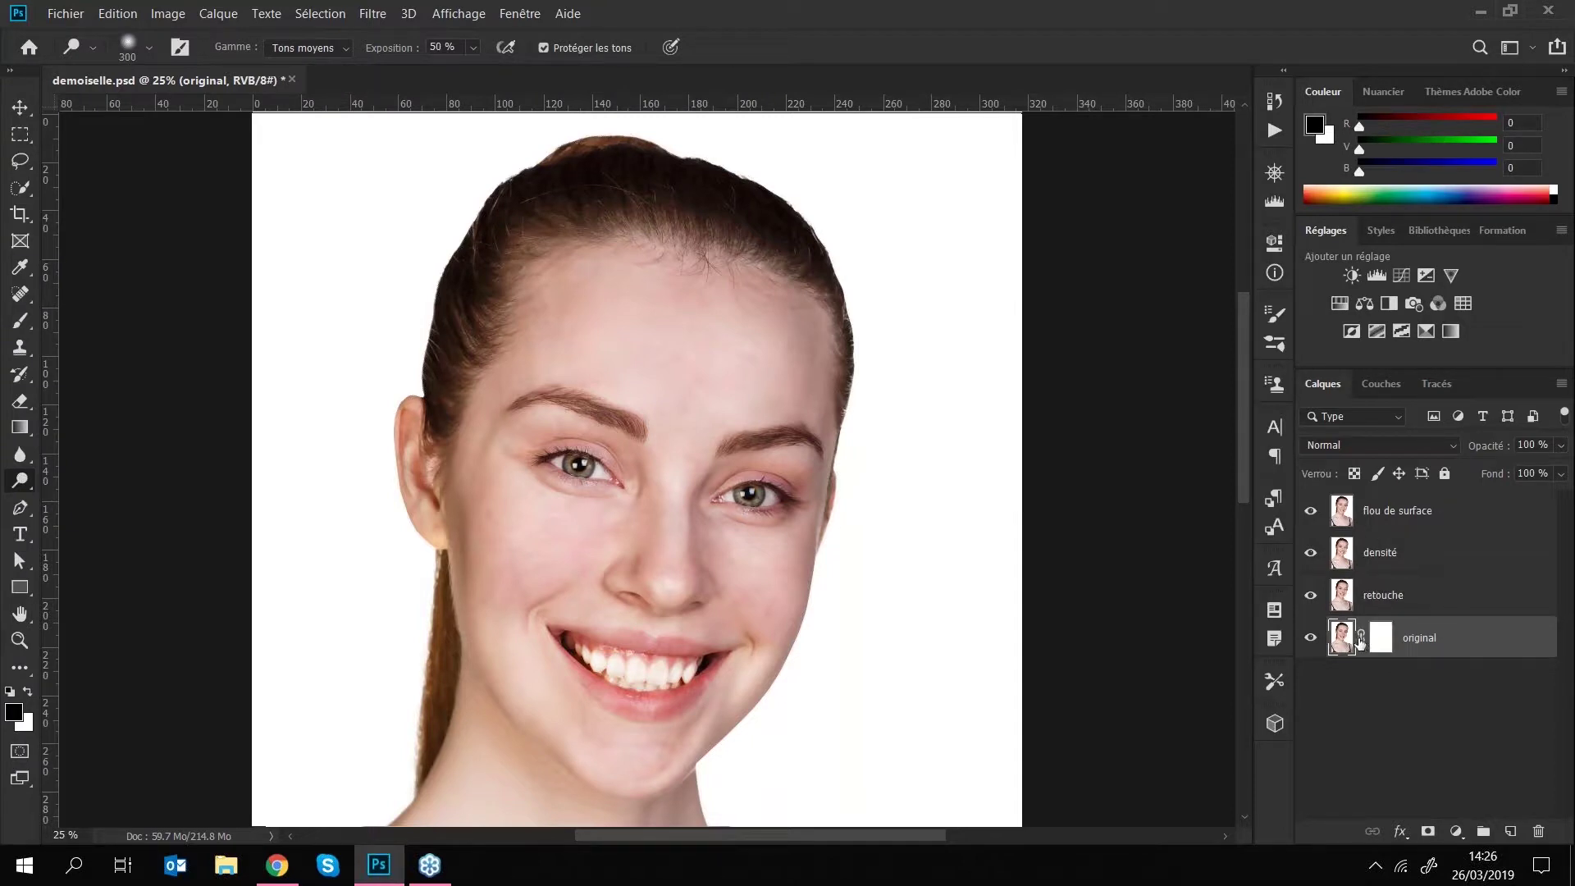
left_click_drag(1381, 642, 1385, 524)
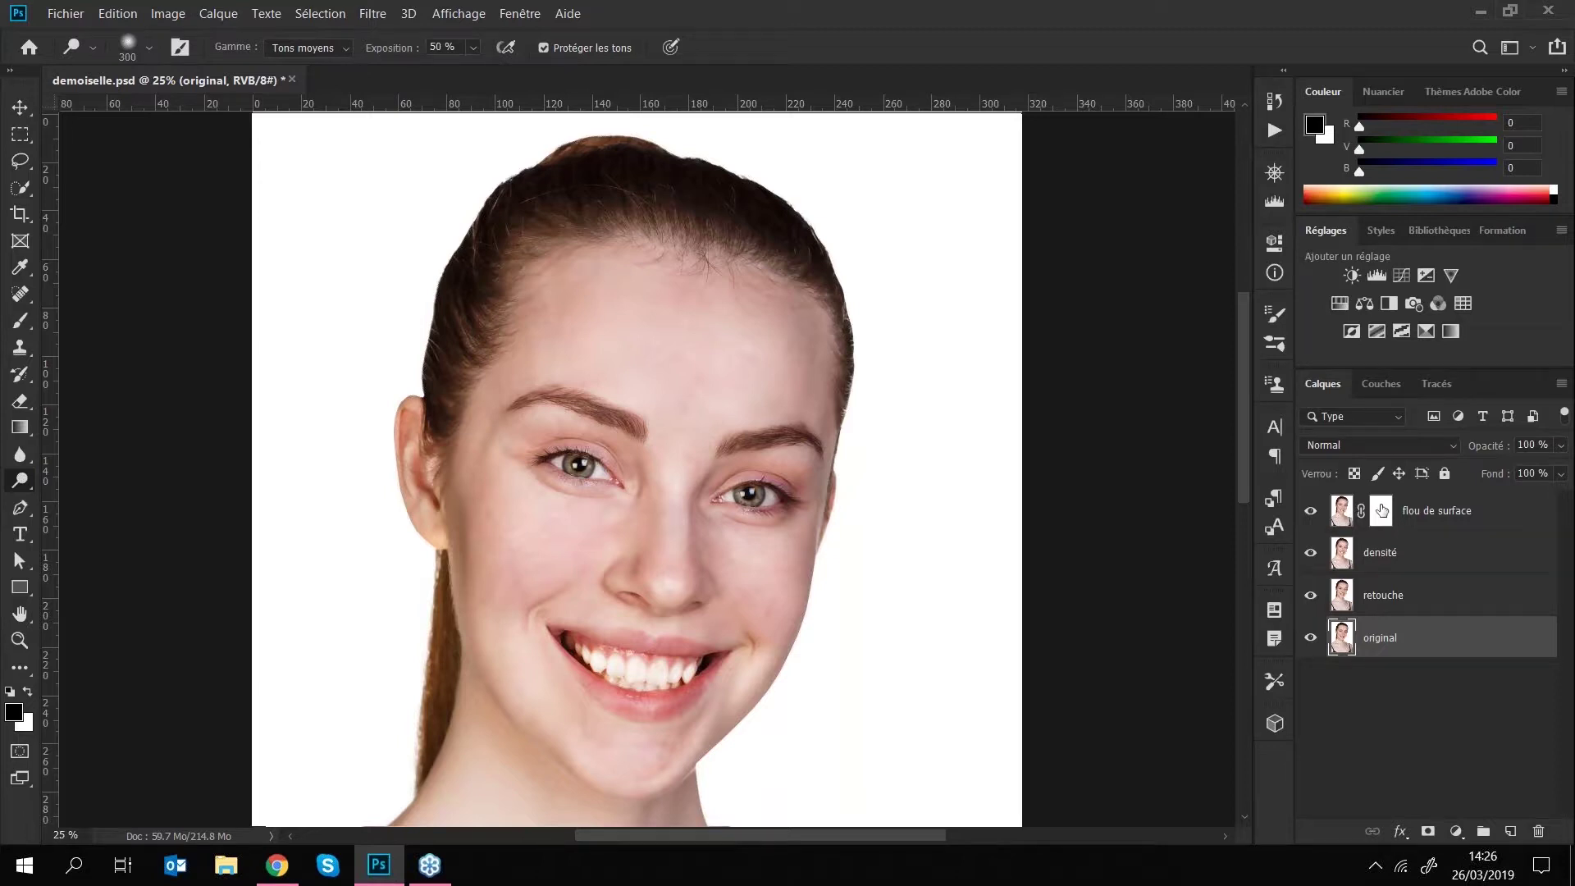
left_click(1381, 510)
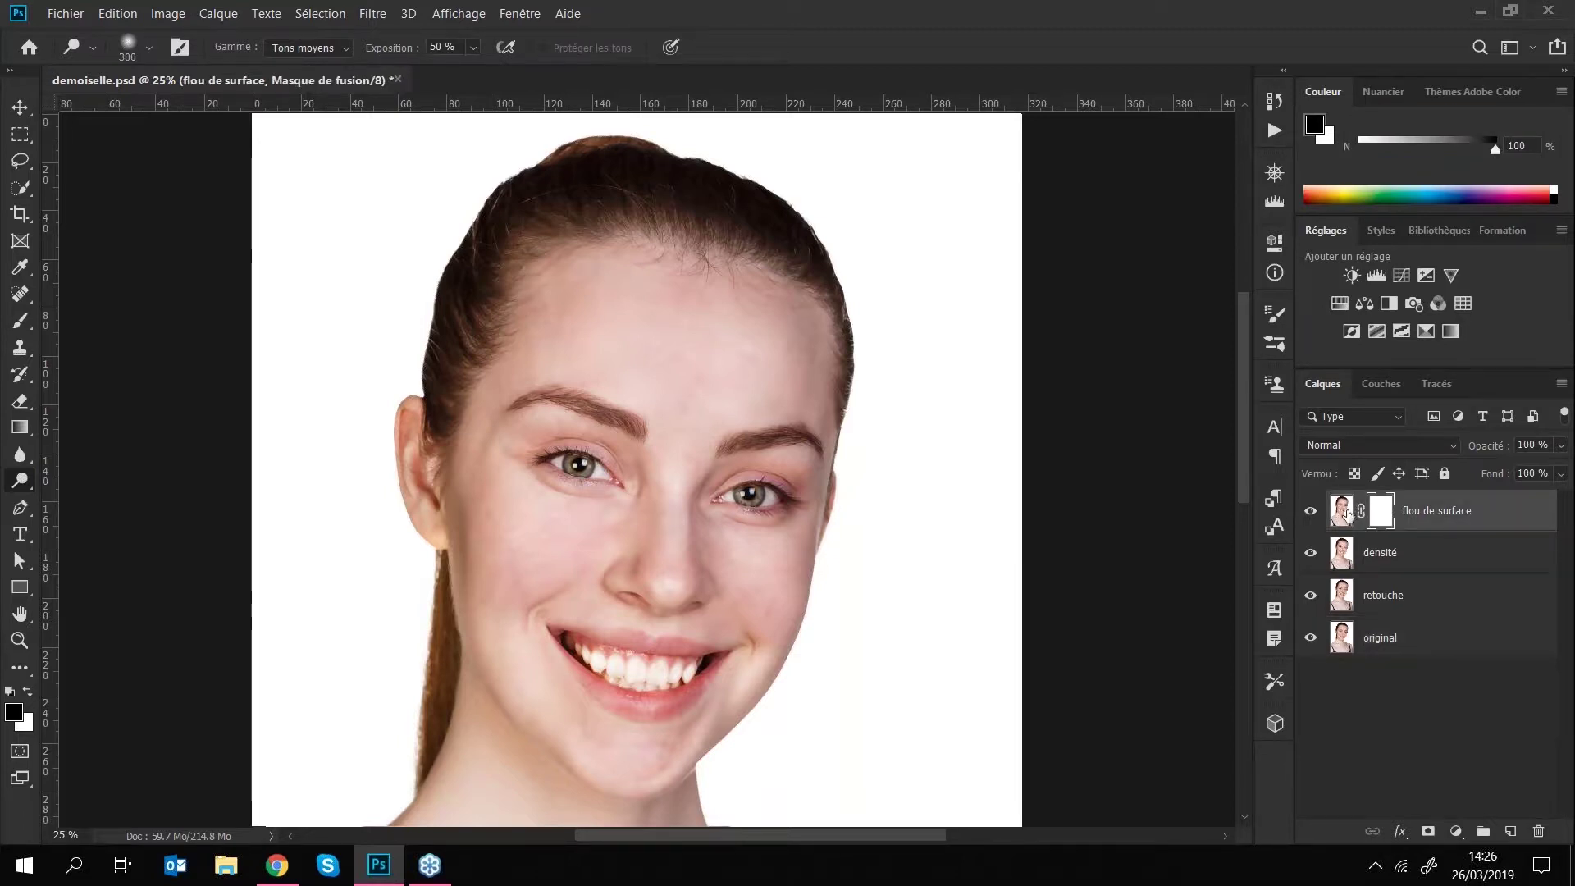
- Invert the flou de surface layer's mask to black so the blurred layer is fully masked out
left_click(1347, 512)
left_click(1382, 513)
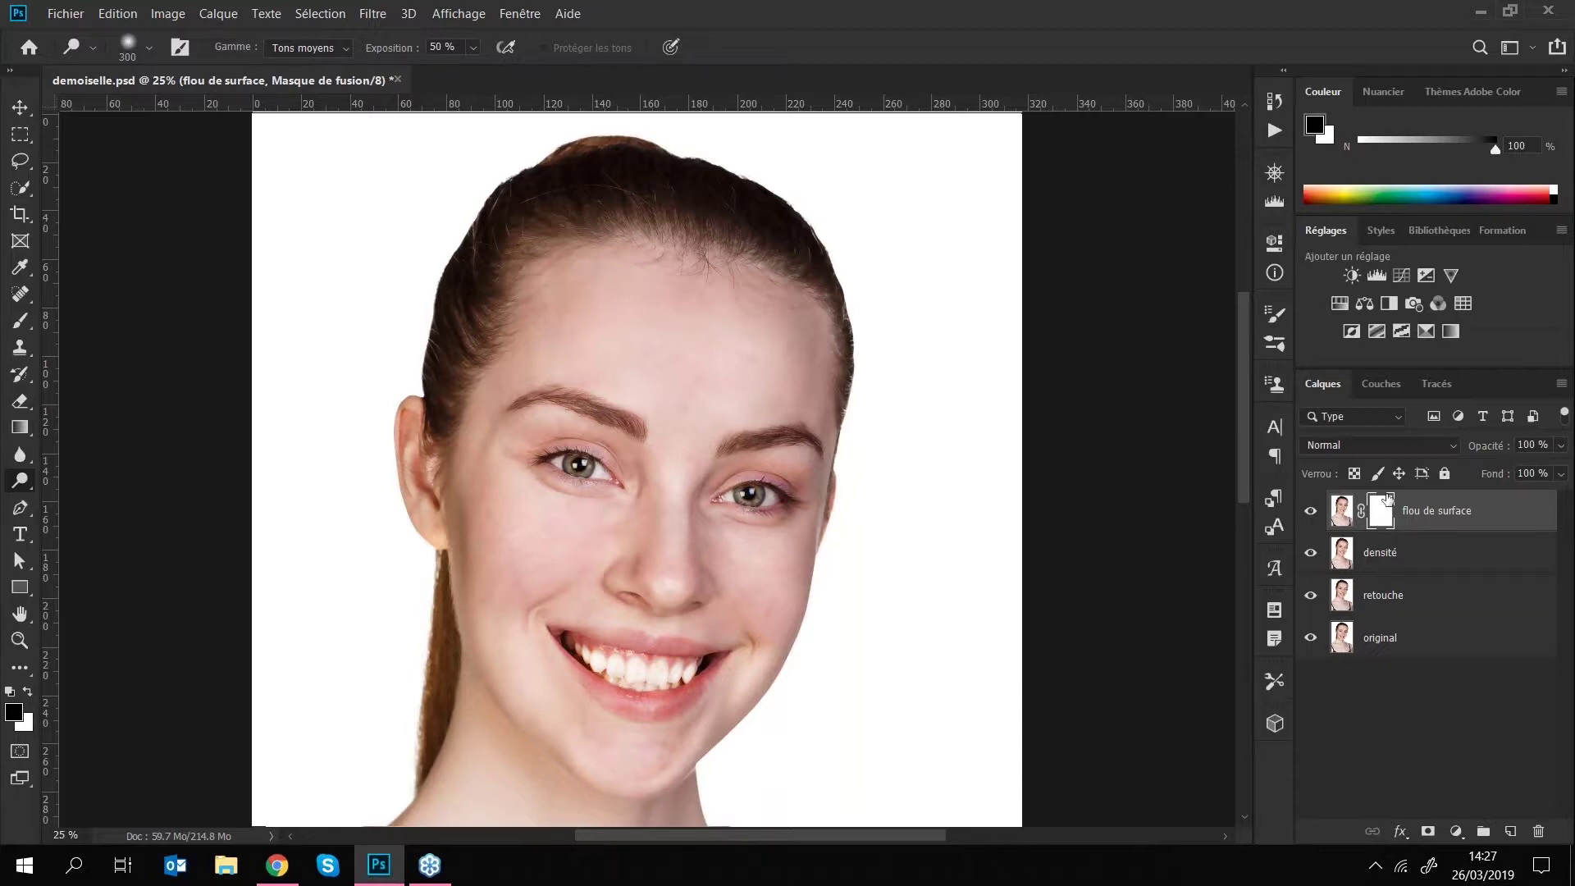
key("ctrl+i")
- Hide the densité, retouche and original layers to isolate the masked flou de surface layer
left_click(1310, 514)
left_click(1310, 514)
left_click(1311, 555)
left_click(1311, 595)
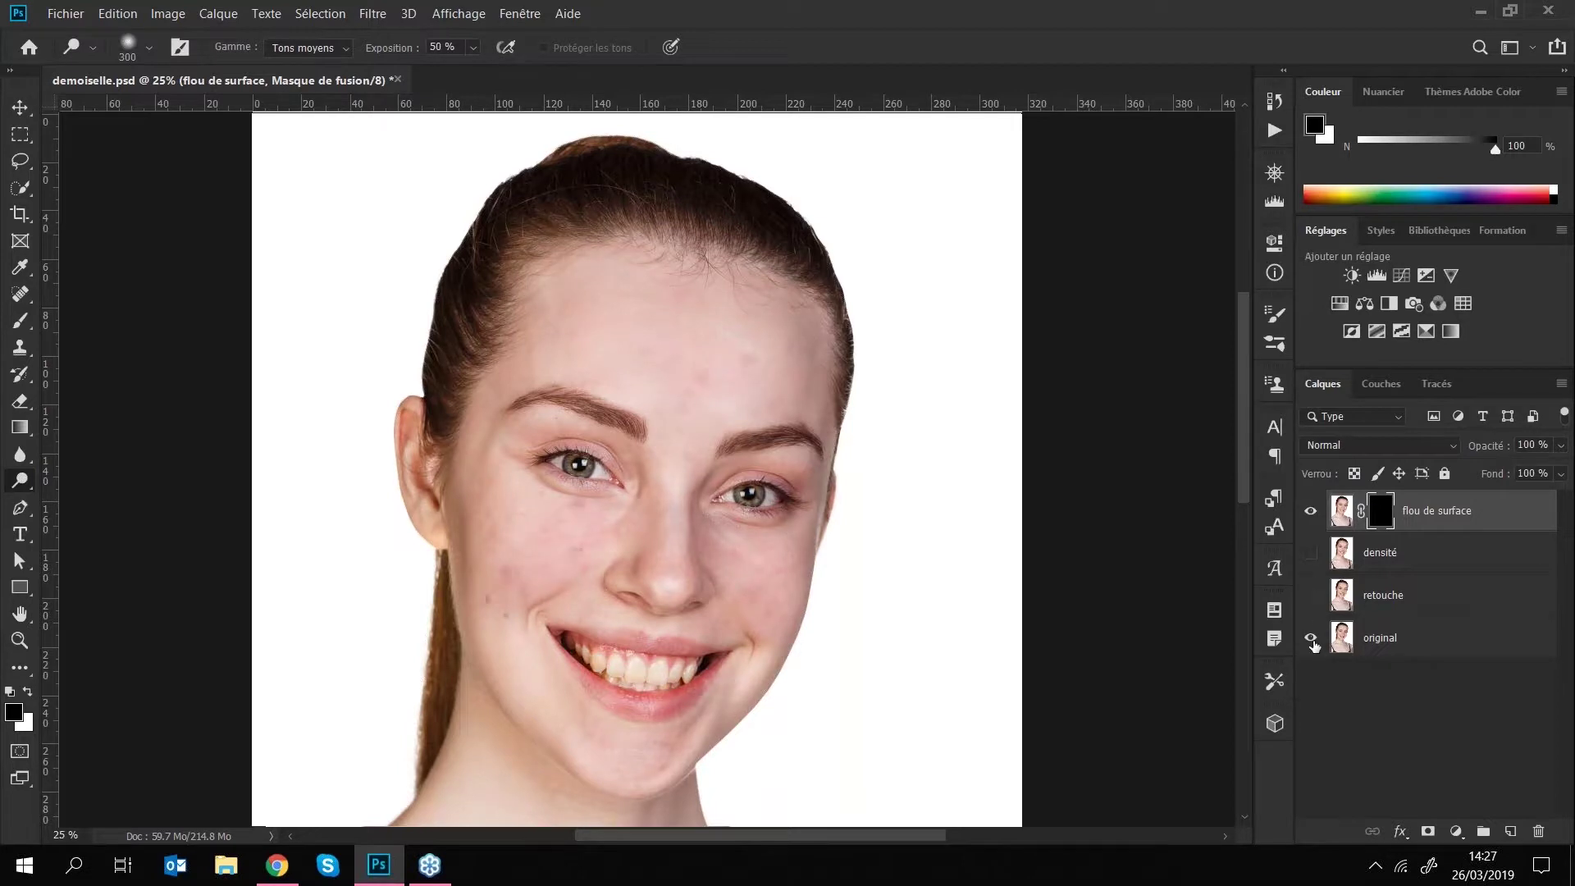
left_click(1310, 637)
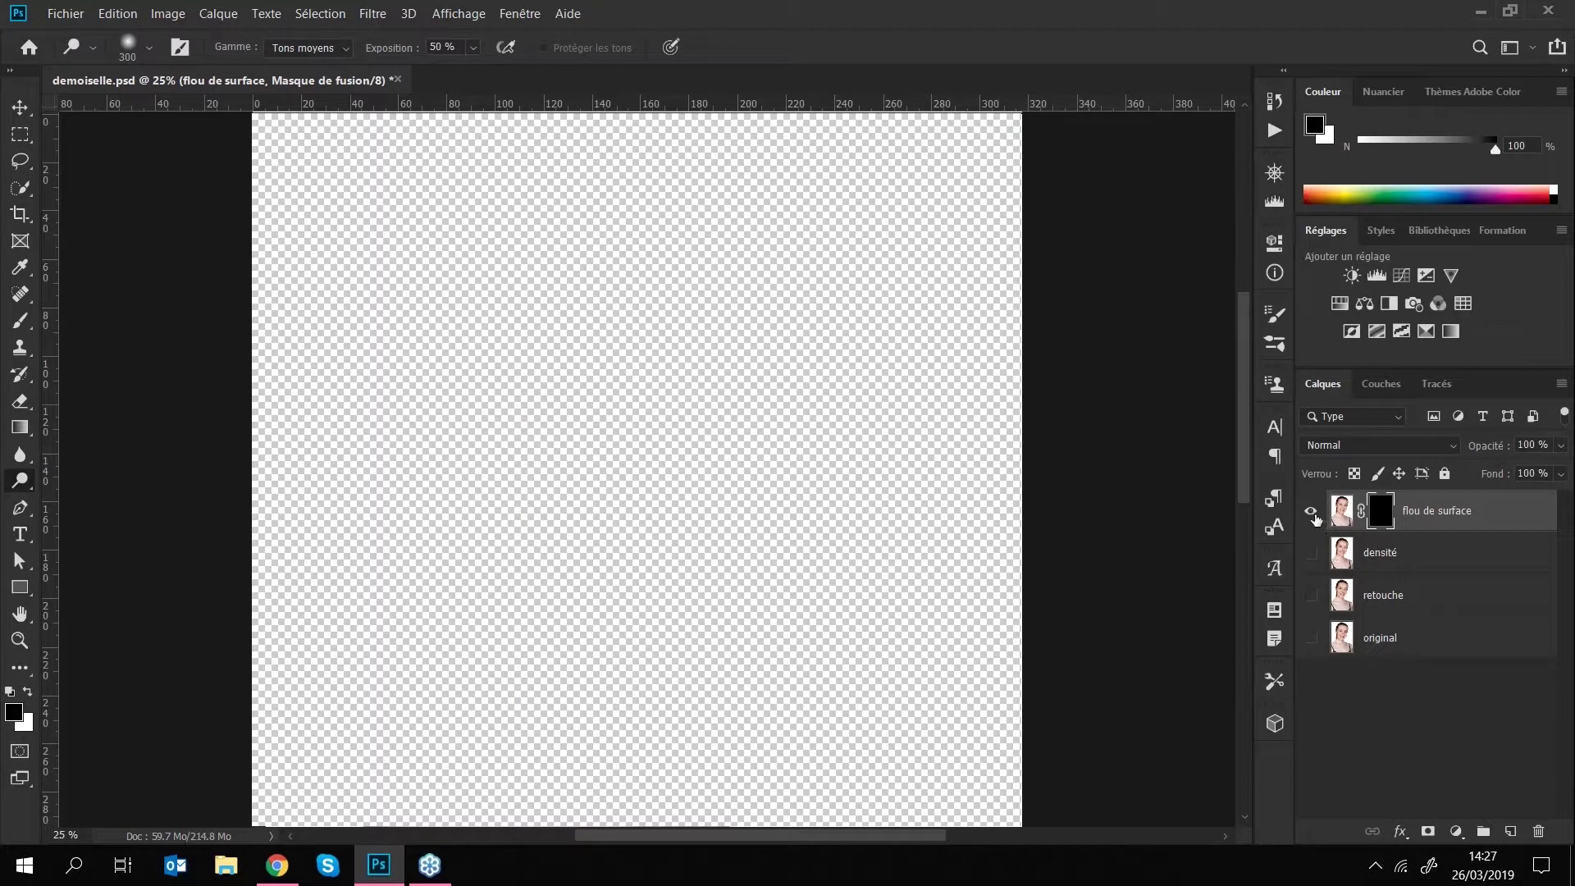
key("ctrl+r")
left_click_drag(891, 268, 871, 508)
left_click_drag(841, 587, 934, 397)
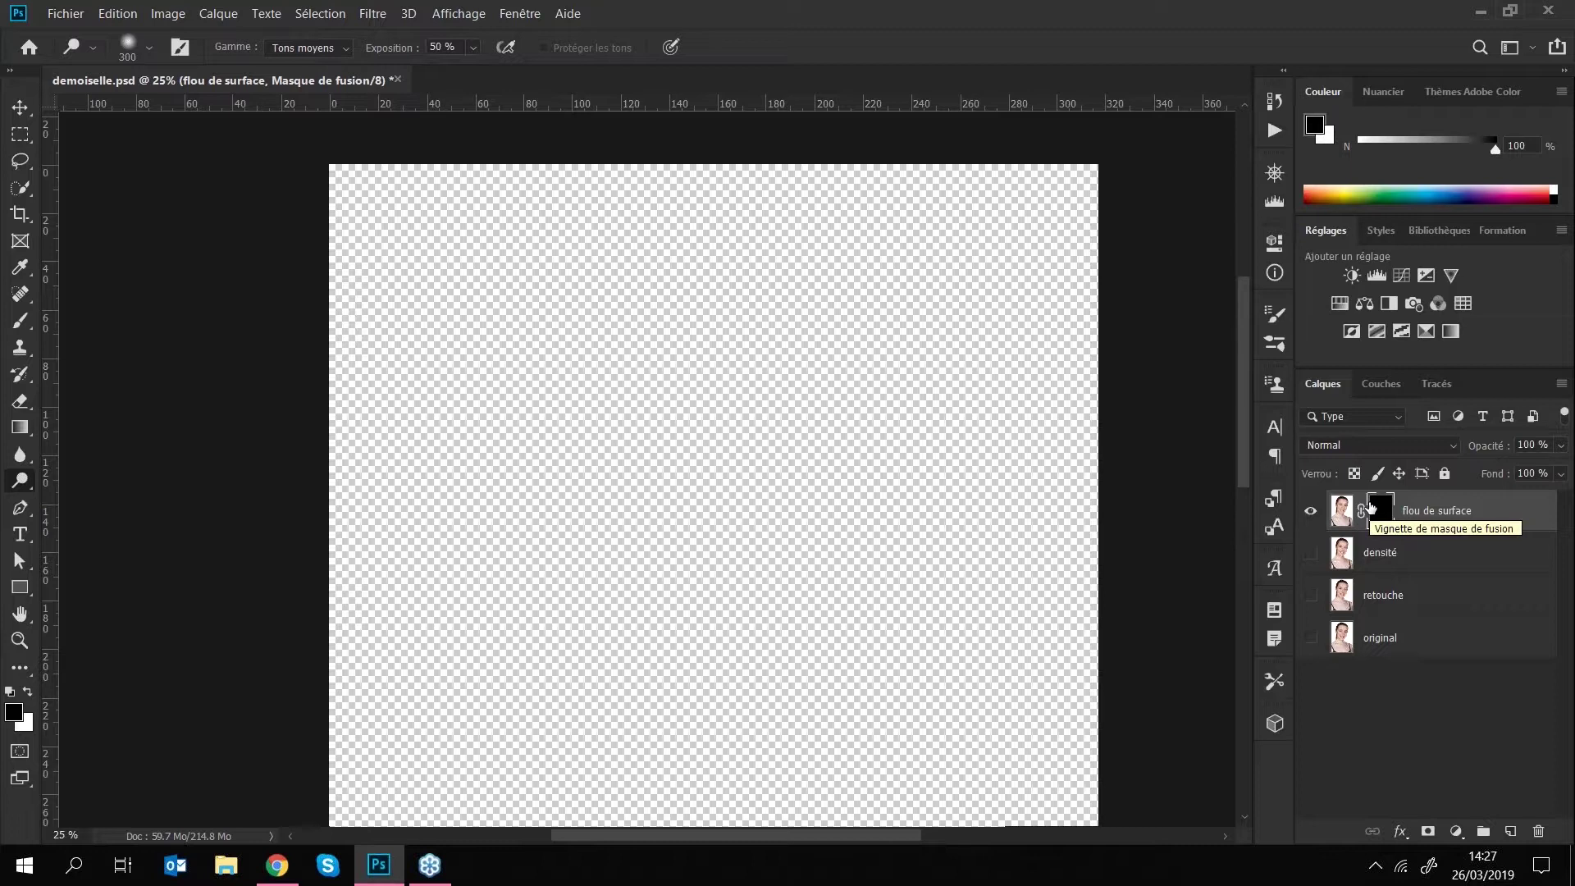
- Invert the flou de surface mask to white and back to black, and show the three hidden layers again
key("ctrl+i")
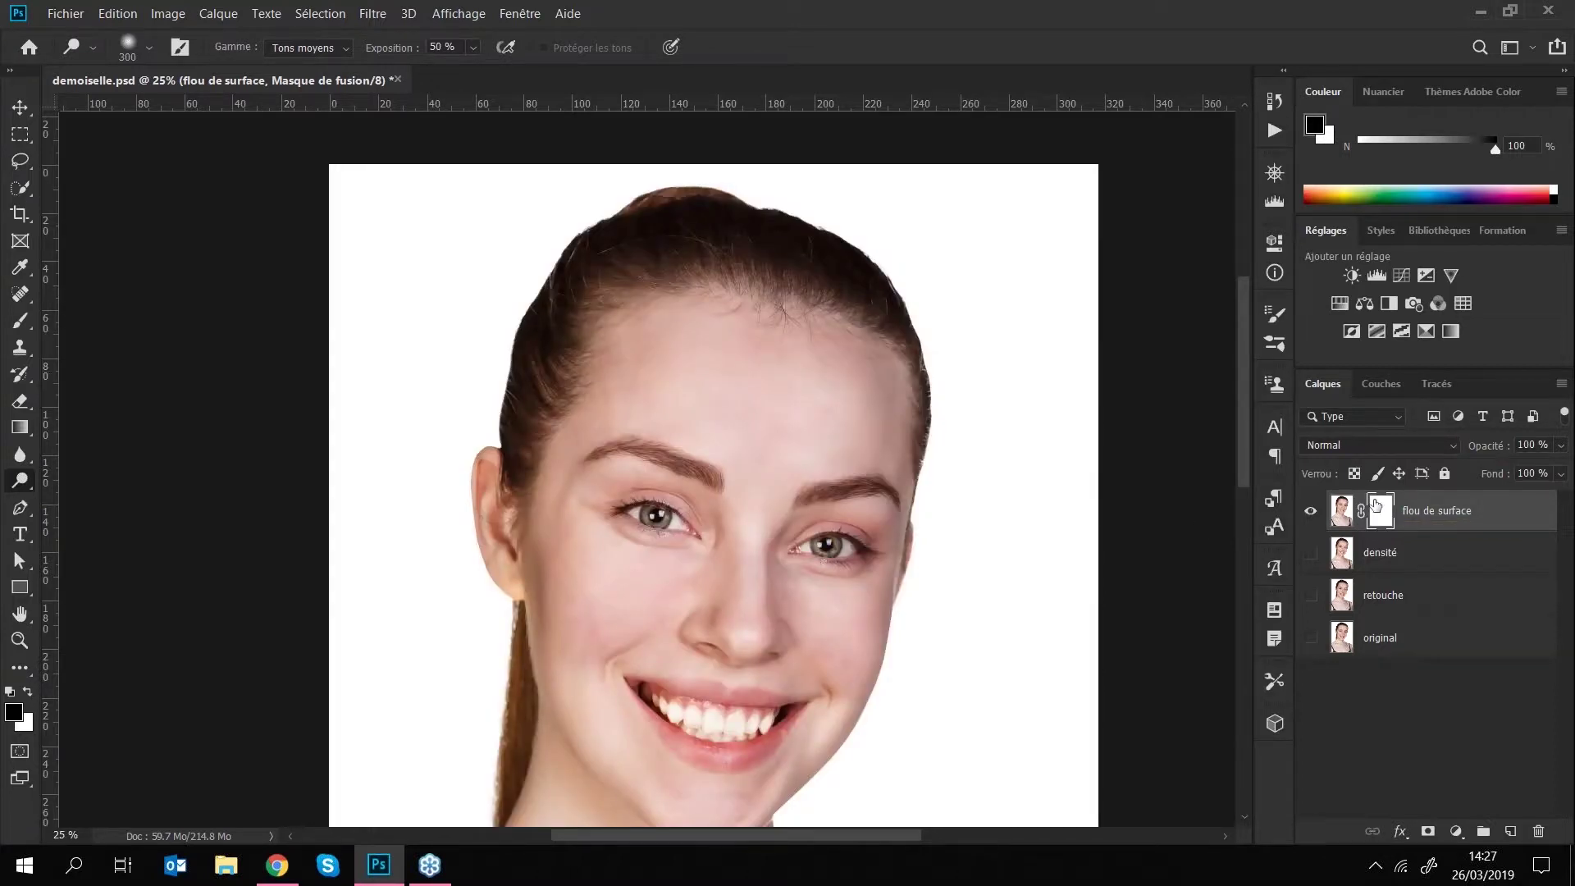
key("ctrl+i")
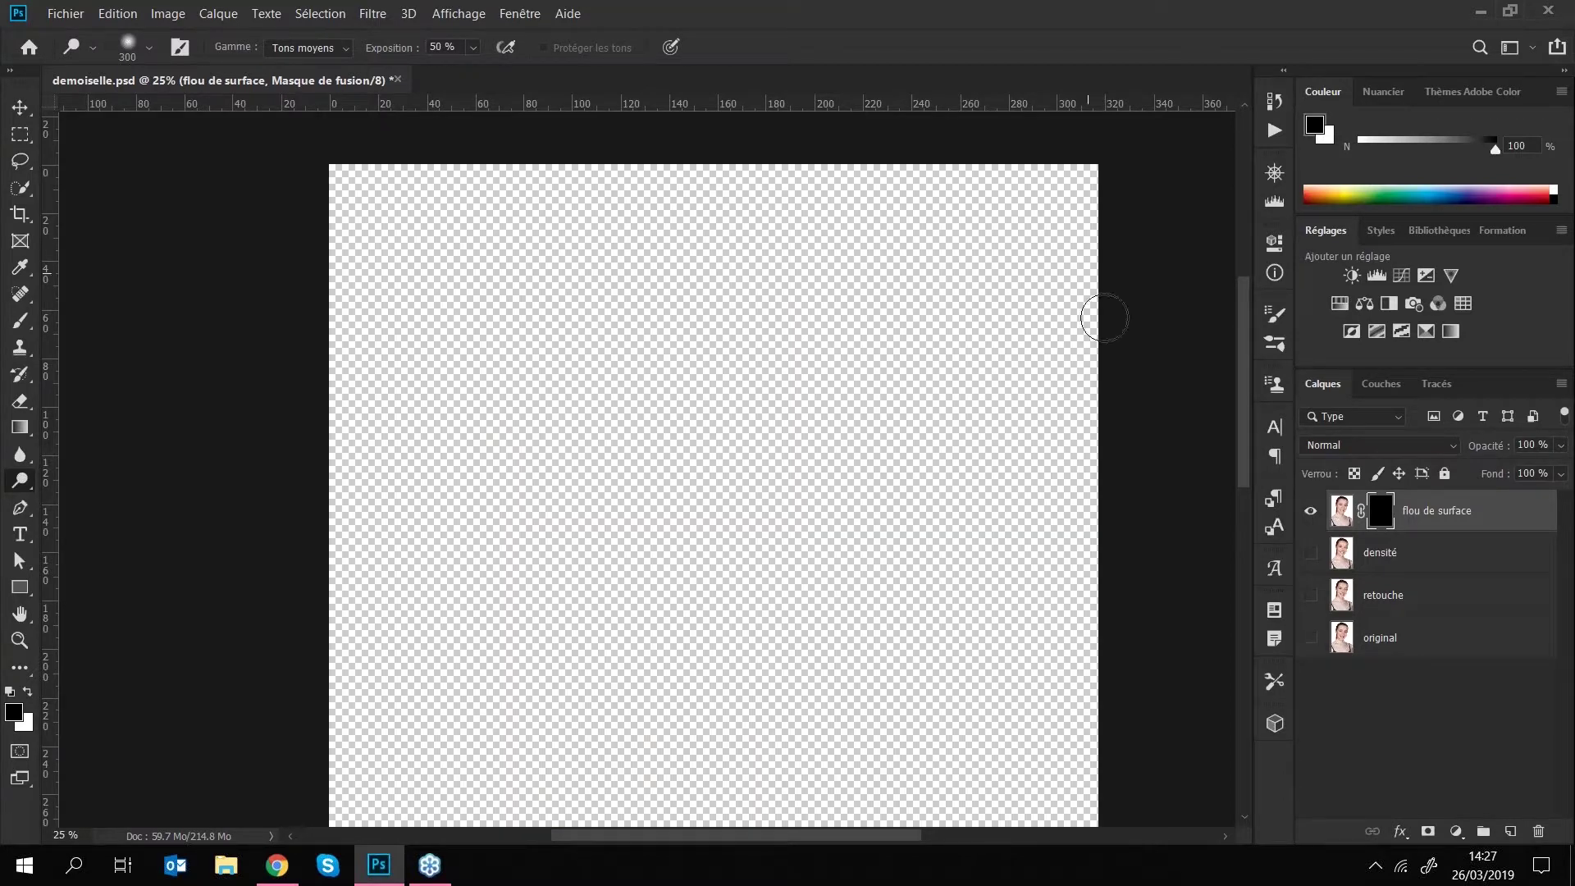
left_click_drag(1311, 553, 1321, 648)
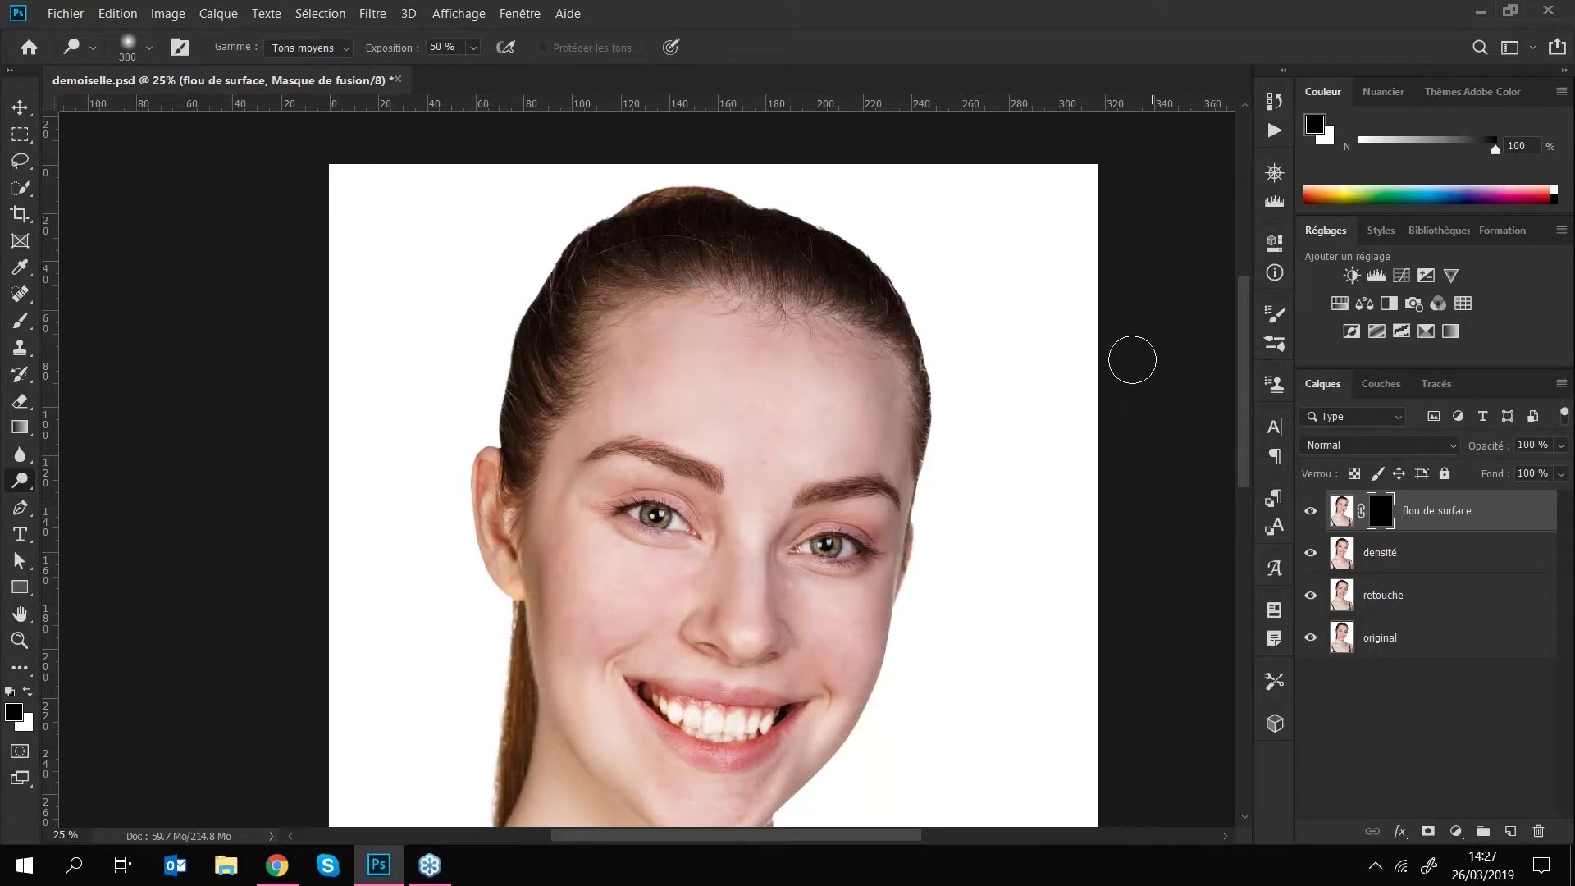
- Switch to the Brush tool with white as foreground colour and hide the densité, retouche and original layers
left_click(19, 328)
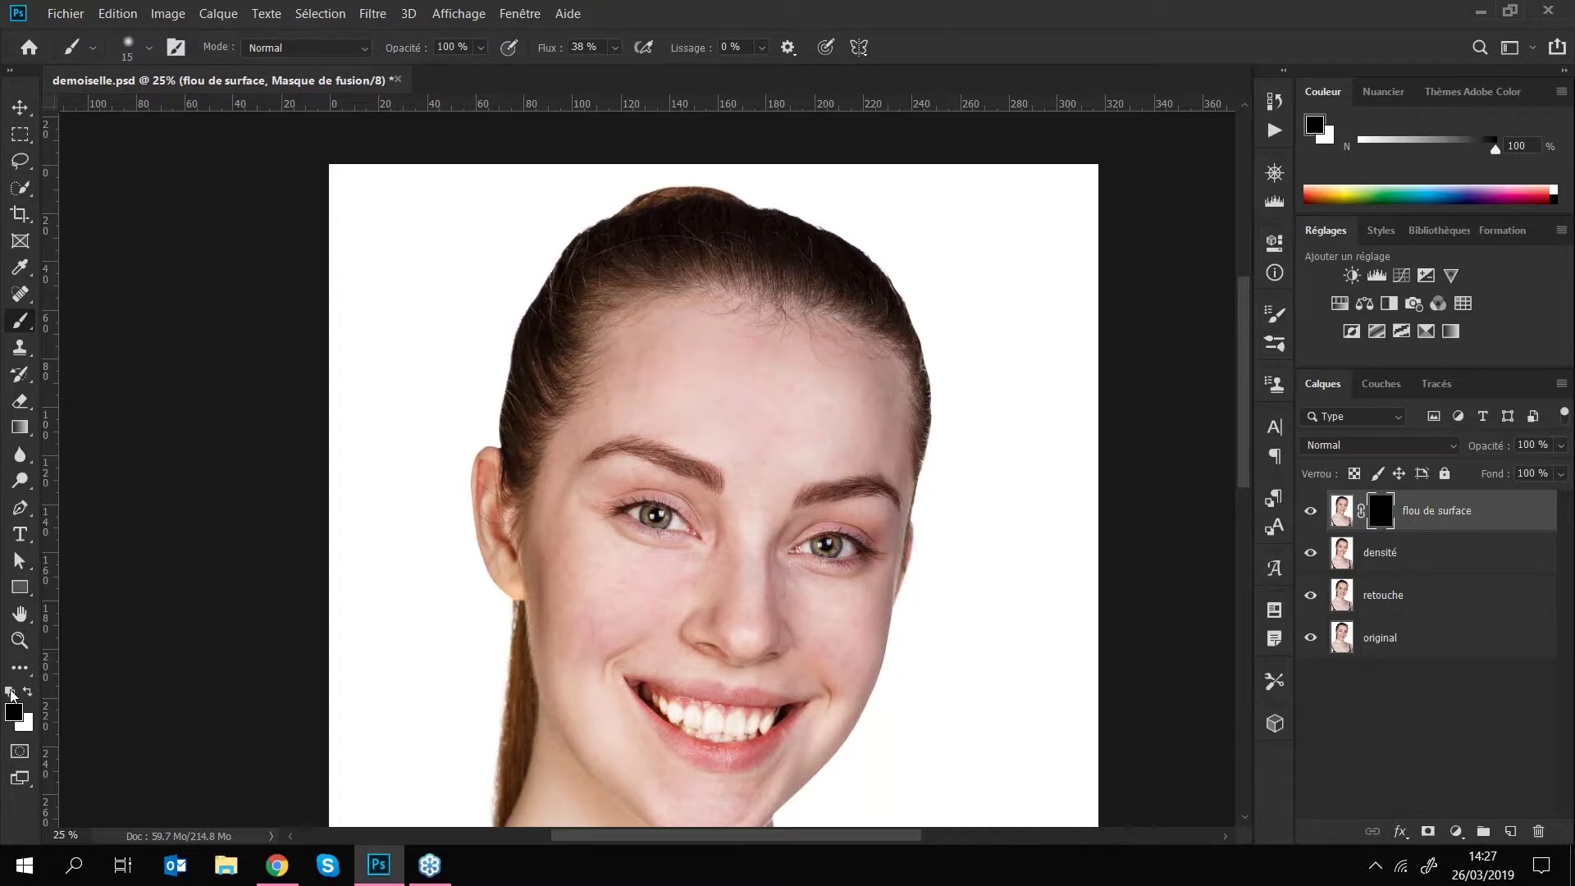
key("x")
left_click_drag(1311, 552, 1310, 652)
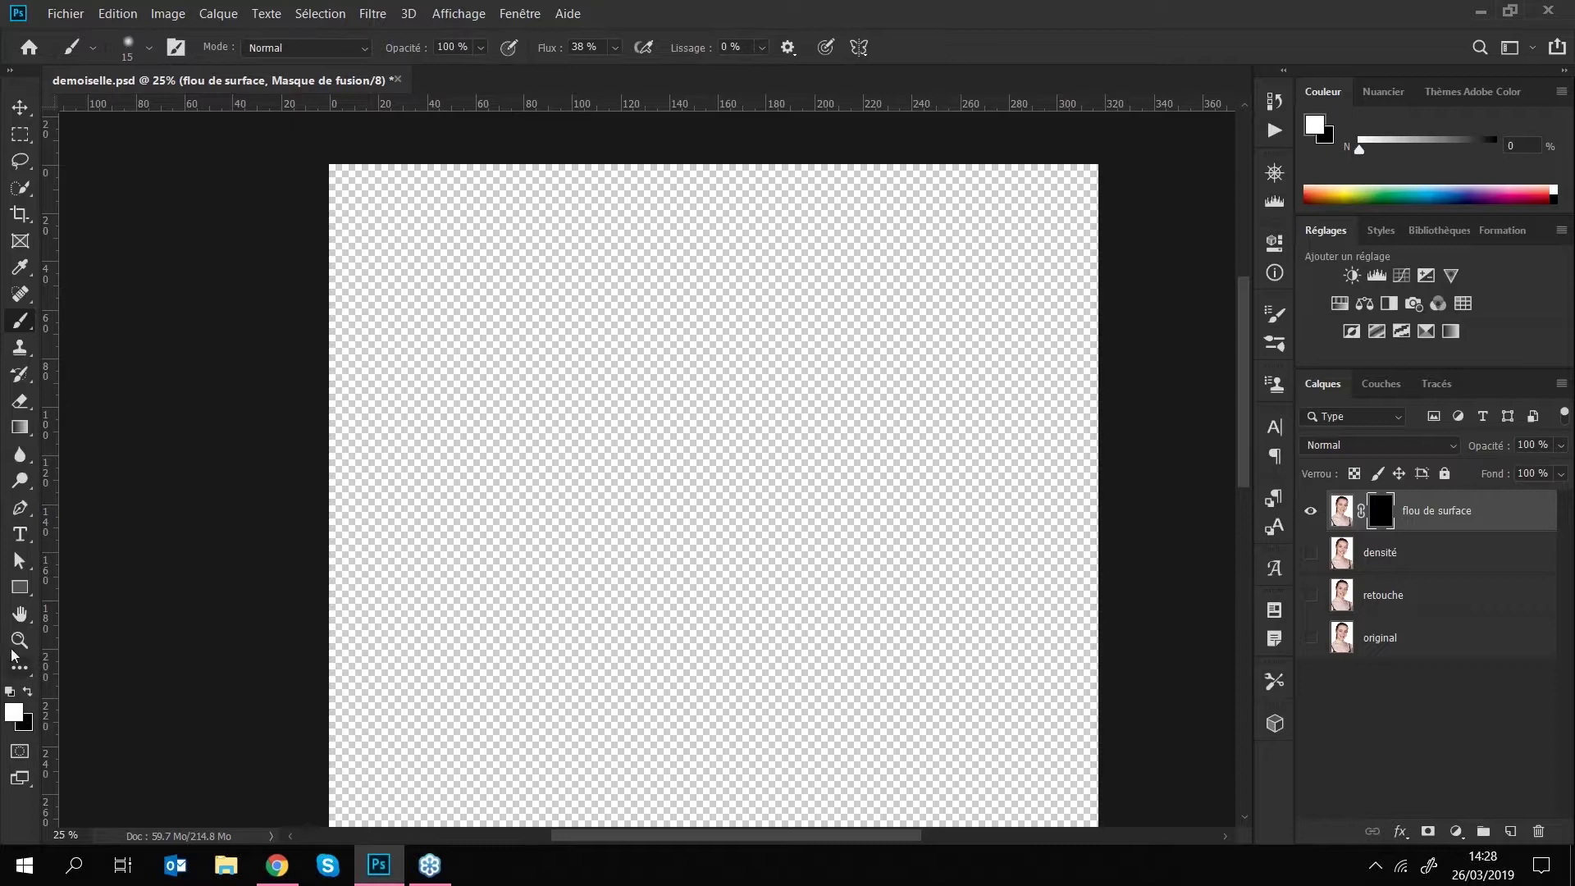
- Enlarge the brush to 1100 px for painting on the flou de surface mask
left_click(150, 48)
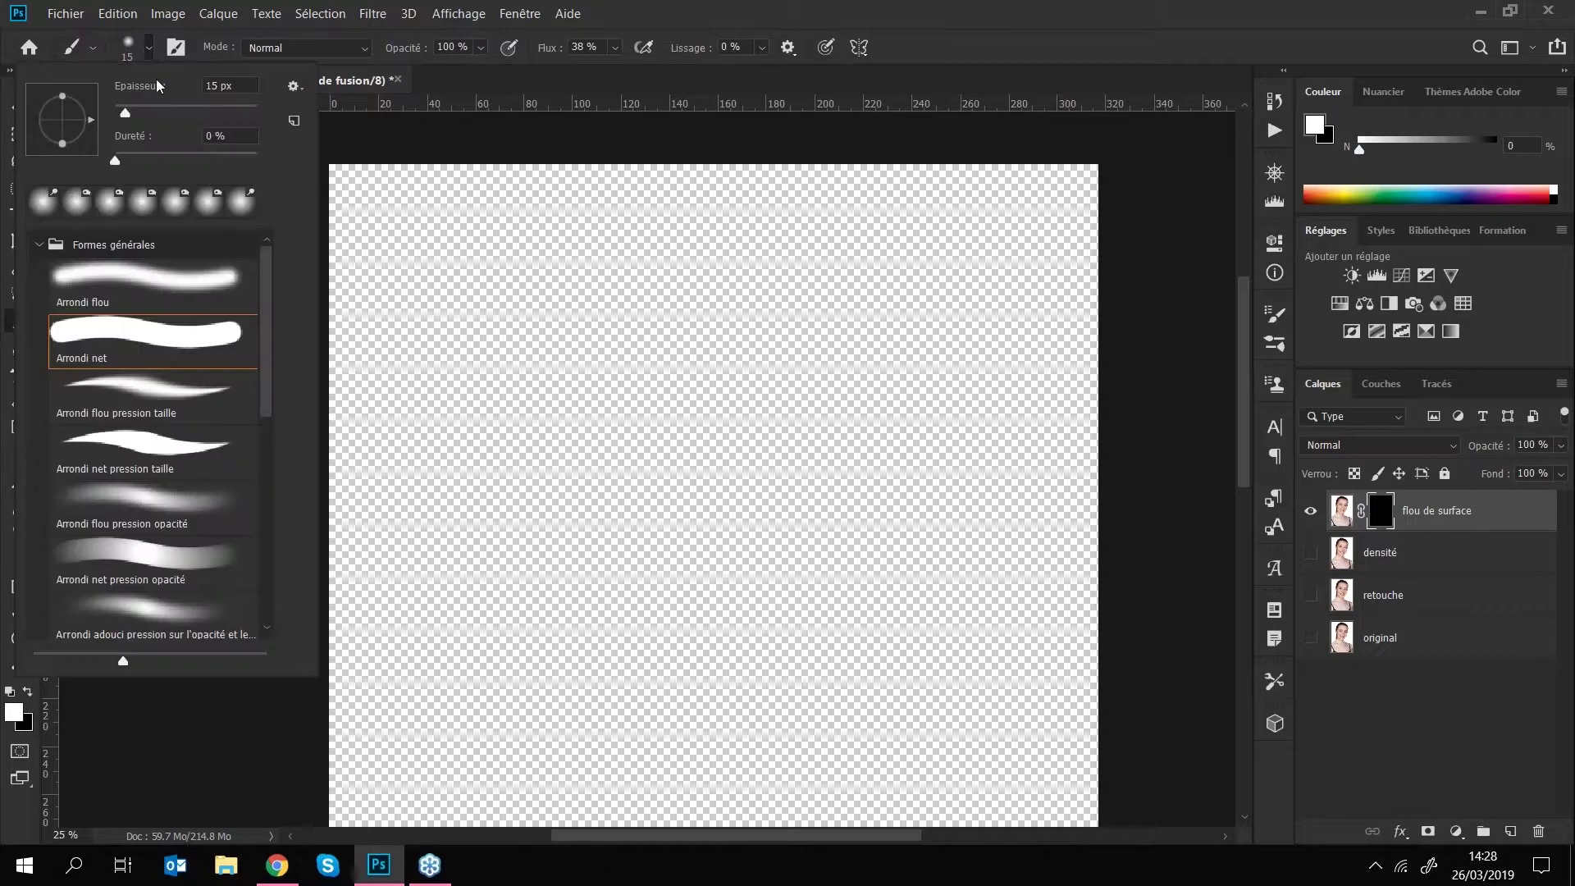
left_click_drag(228, 104, 160, 116)
key("Tab")
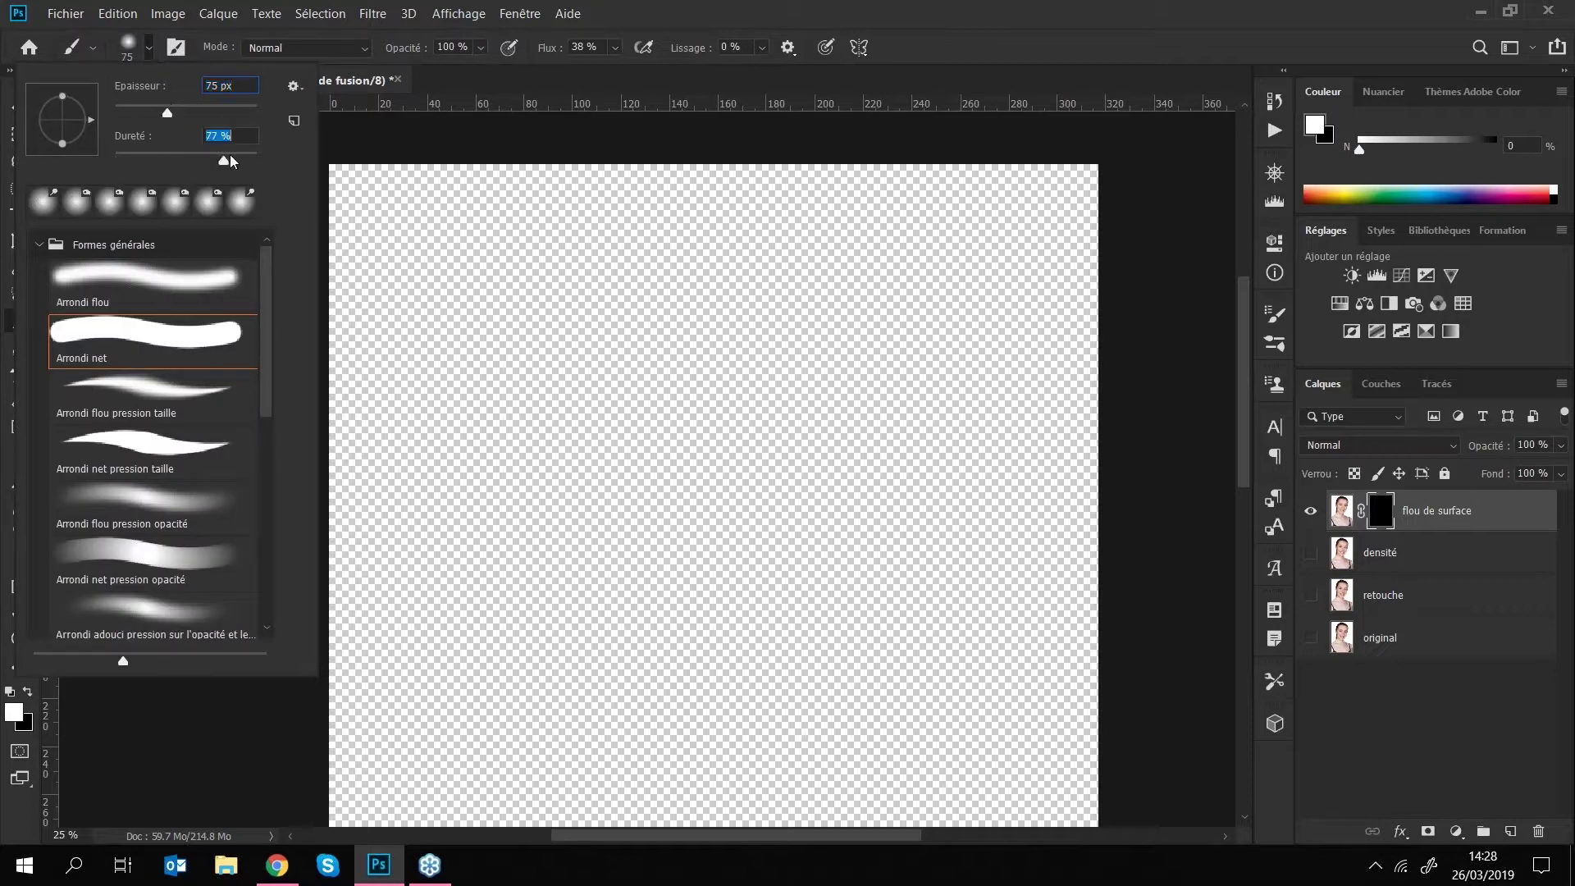
key("Return")
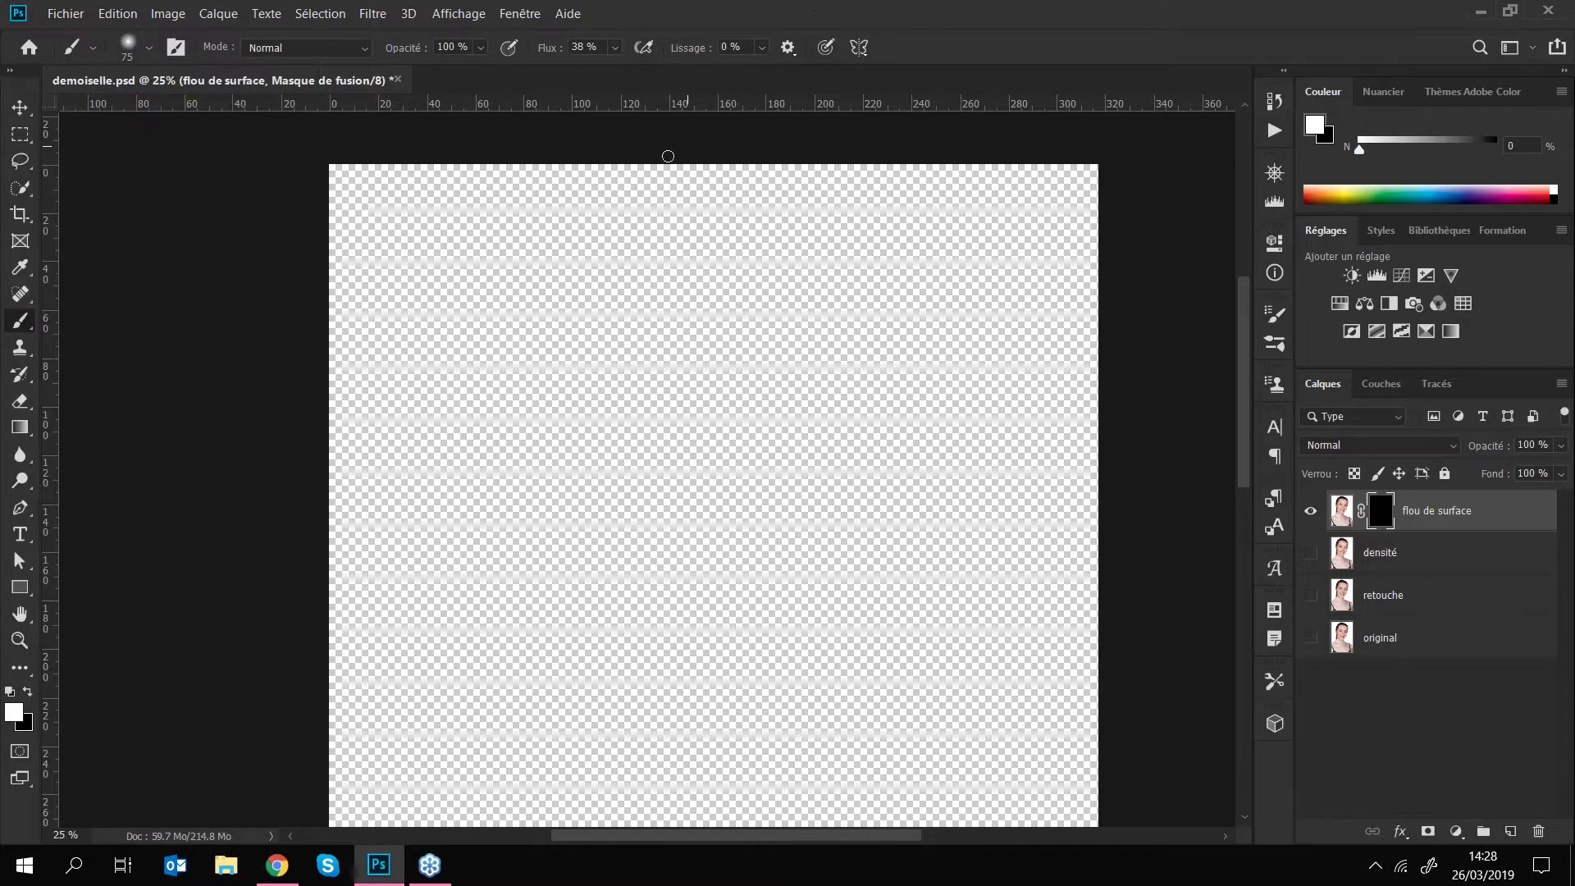
key("bracketright")
key("bracketright")
key("bracketright")
key("bracketright")
key("bracketright")
key("bracketright")
key("bracketright")
key("bracketright")
key("bracketright")
key("bracketright")
key("bracketright")
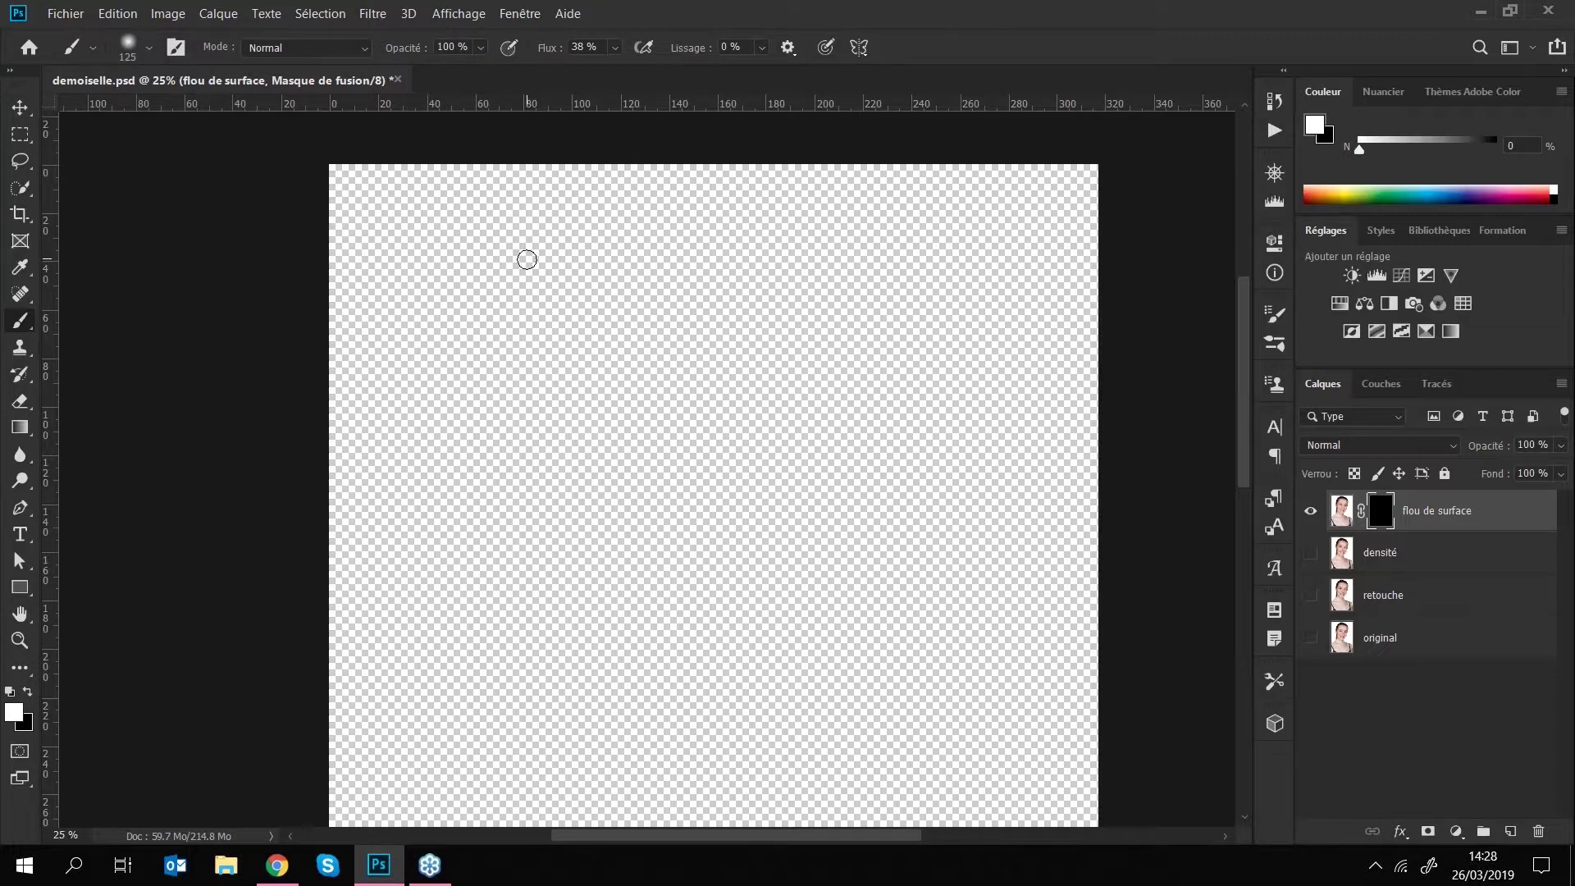
key("bracketright")
key("bracketright")
key("bracketright")
key("bracketright")
key("bracketright")
key("bracketright")
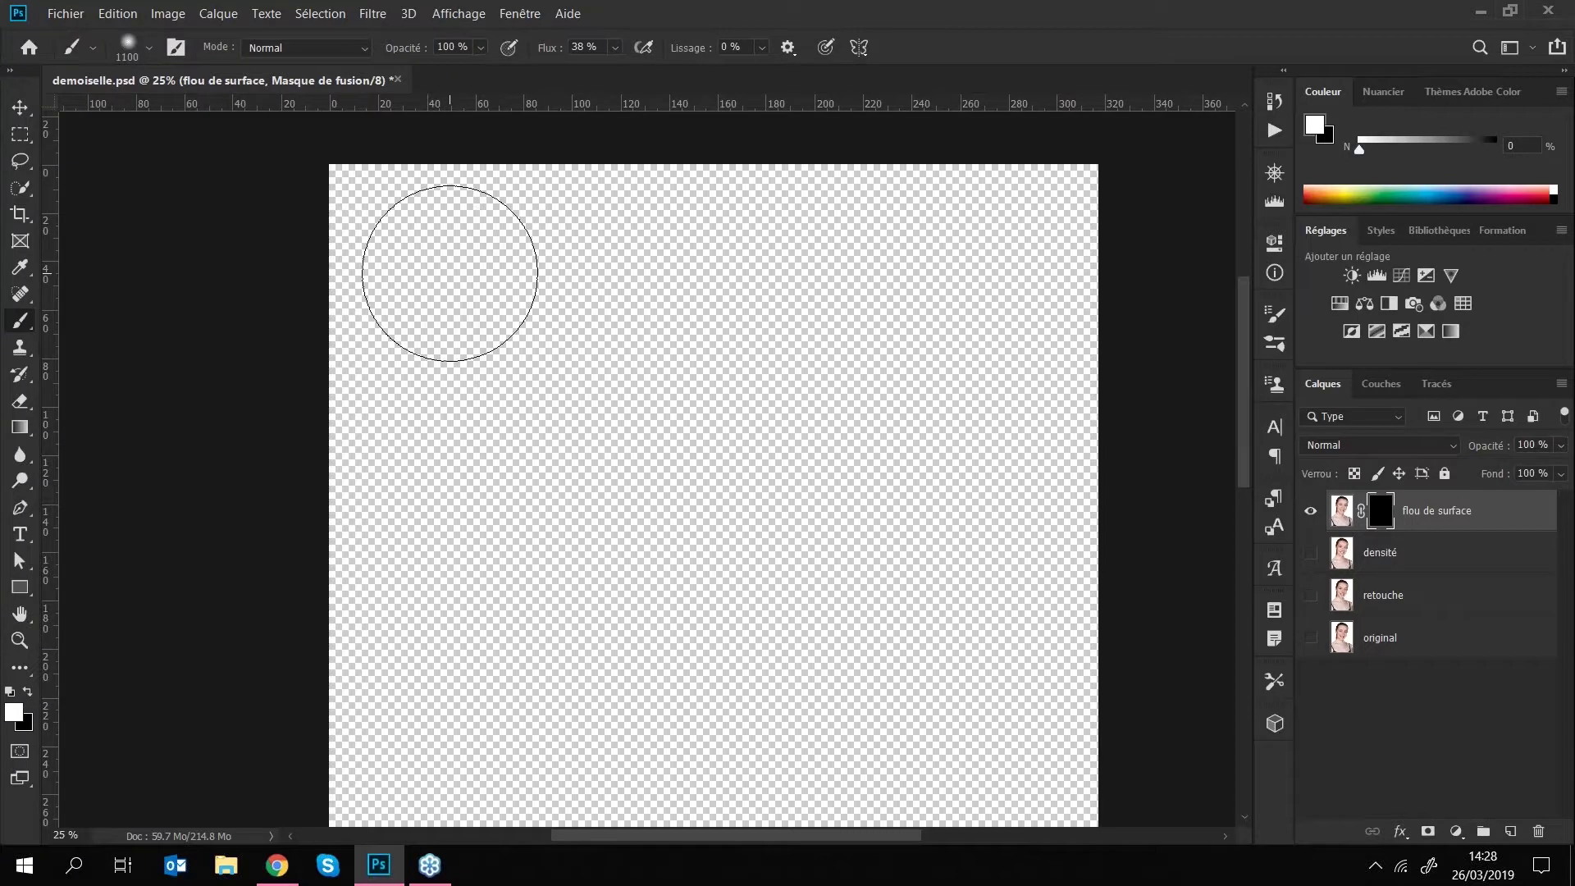
- Paint a wide white diagonal band across the flou de surface mask and cover it with black again
left_click_drag(450, 273, 925, 611)
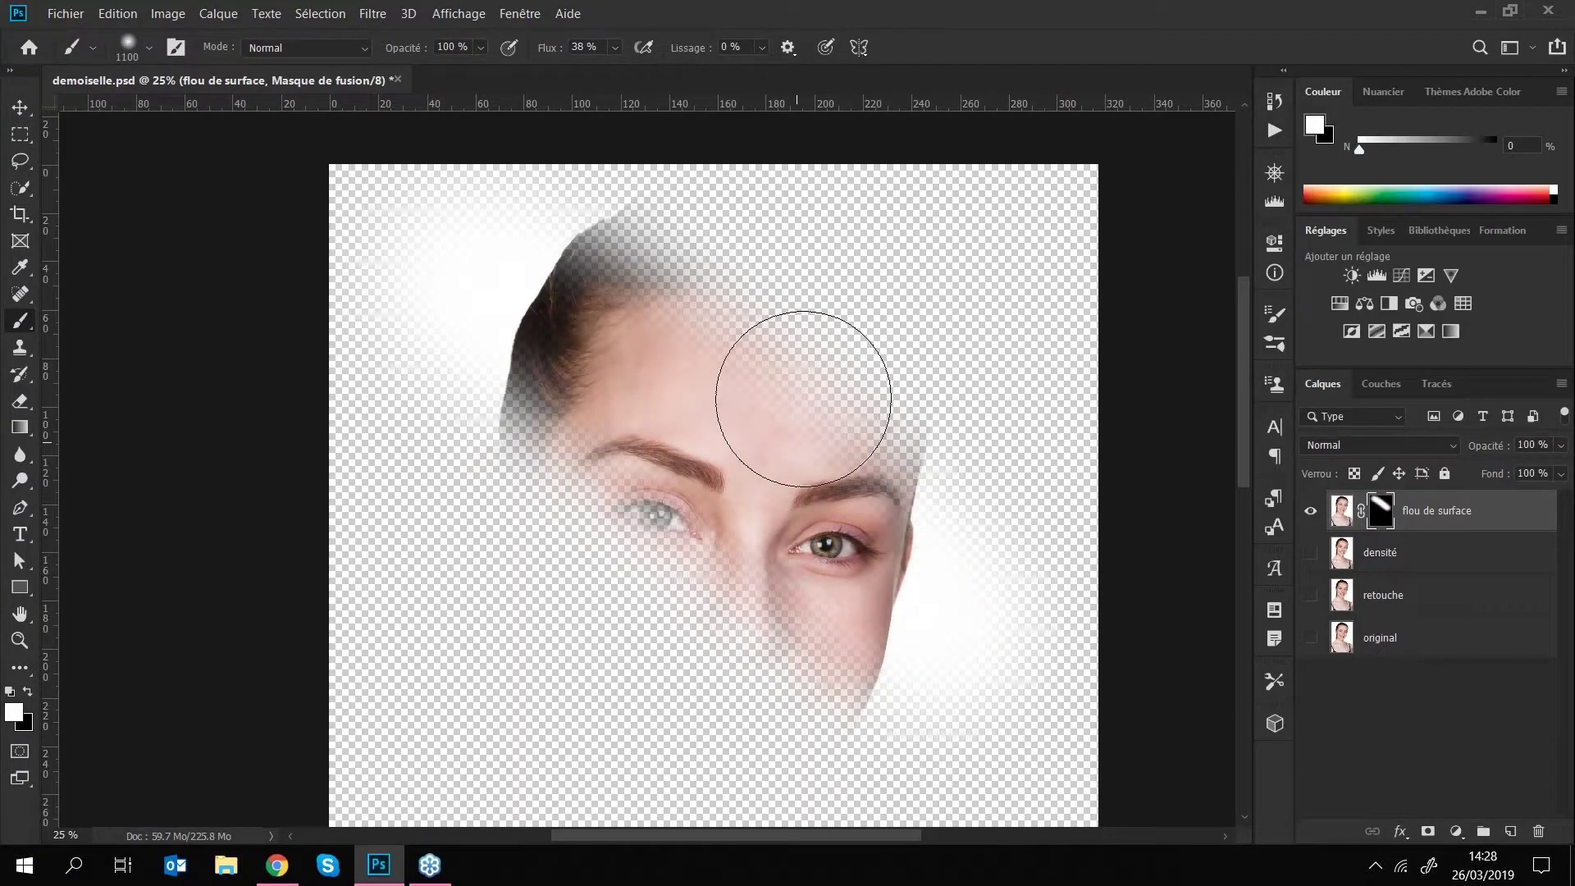
mouse_move(962, 640)
left_mouse_down()
mouse_move(949, 604)
mouse_move(925, 612)
left_mouse_up()
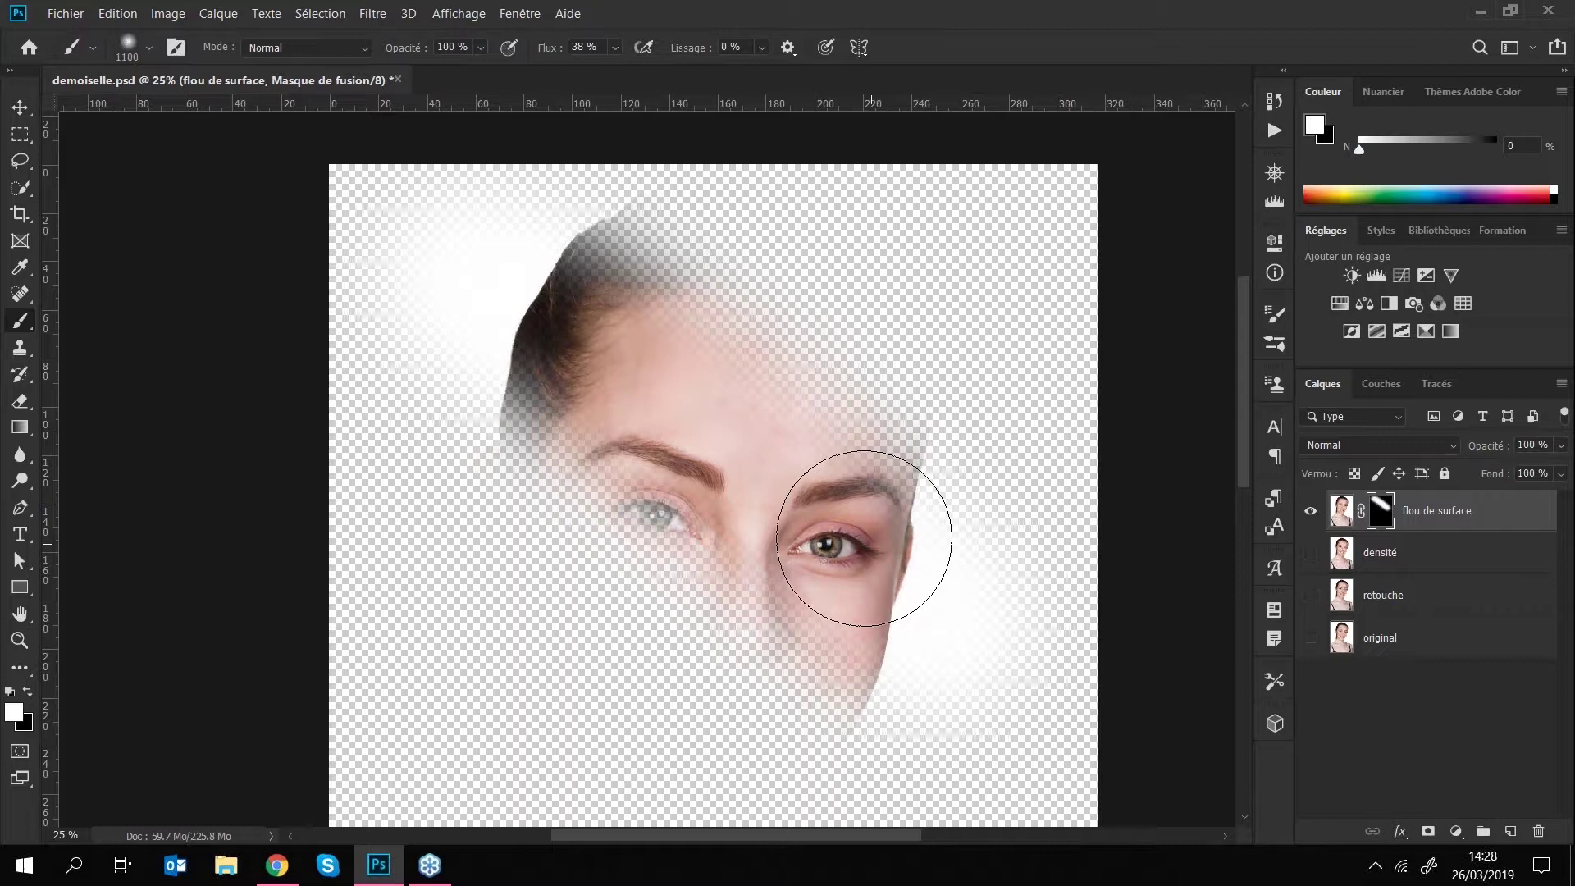
left_click(29, 693)
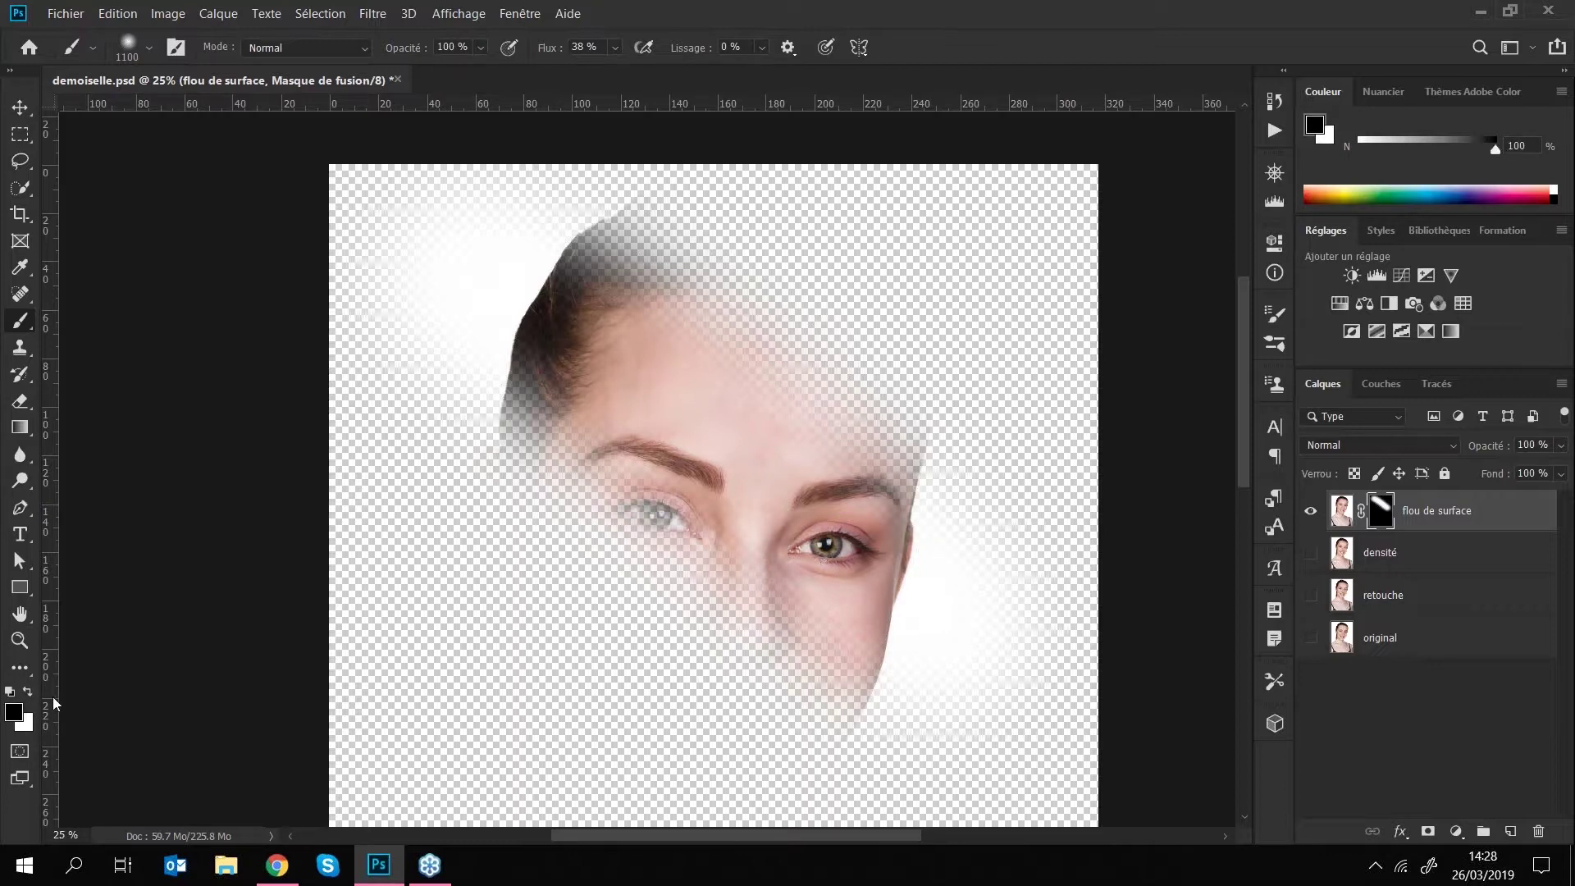
mouse_move(355, 218)
left_mouse_down()
mouse_move(1020, 661)
mouse_move(932, 678)
mouse_move(523, 518)
left_mouse_up()
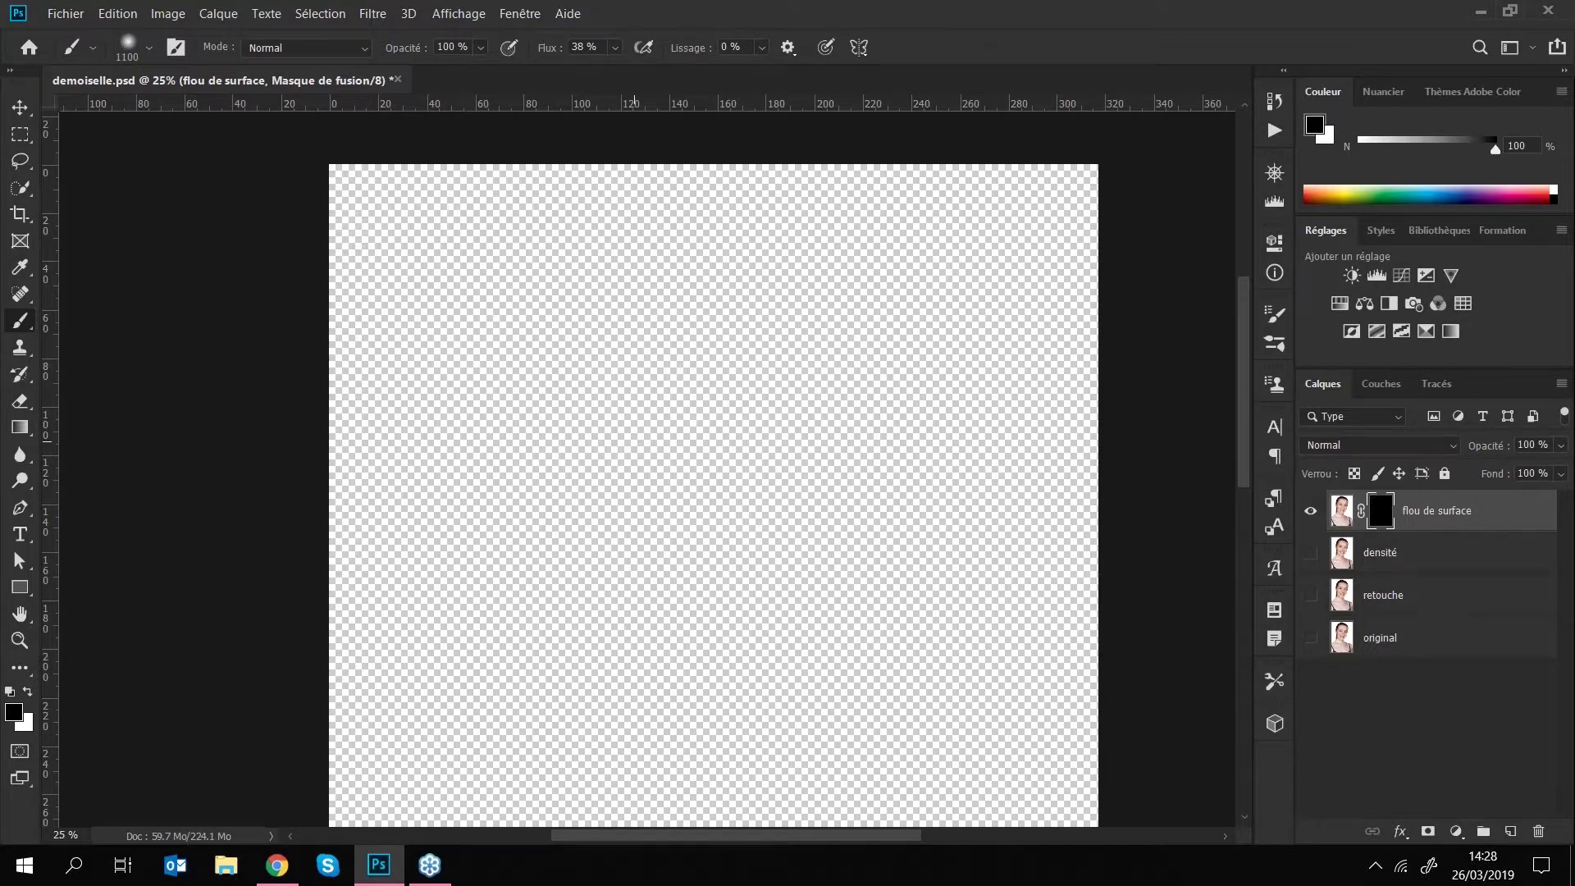
- Show the three hidden layers again, try painting white on the mask over the forehead and eyes, and undo the stroke
left_click_drag(1310, 552, 1310, 638)
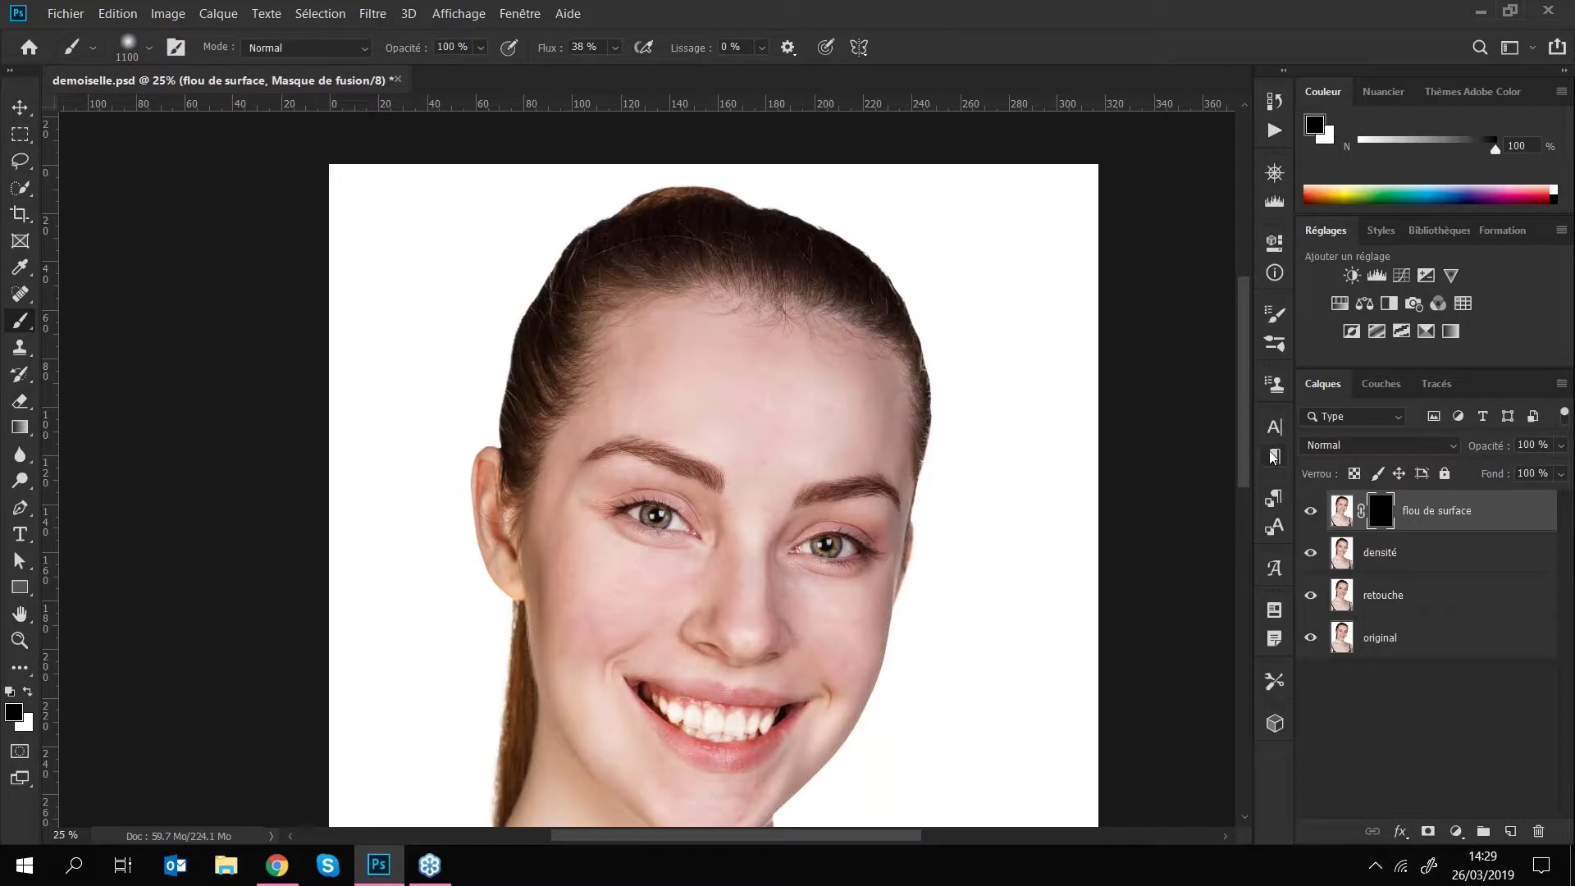
left_click(28, 690)
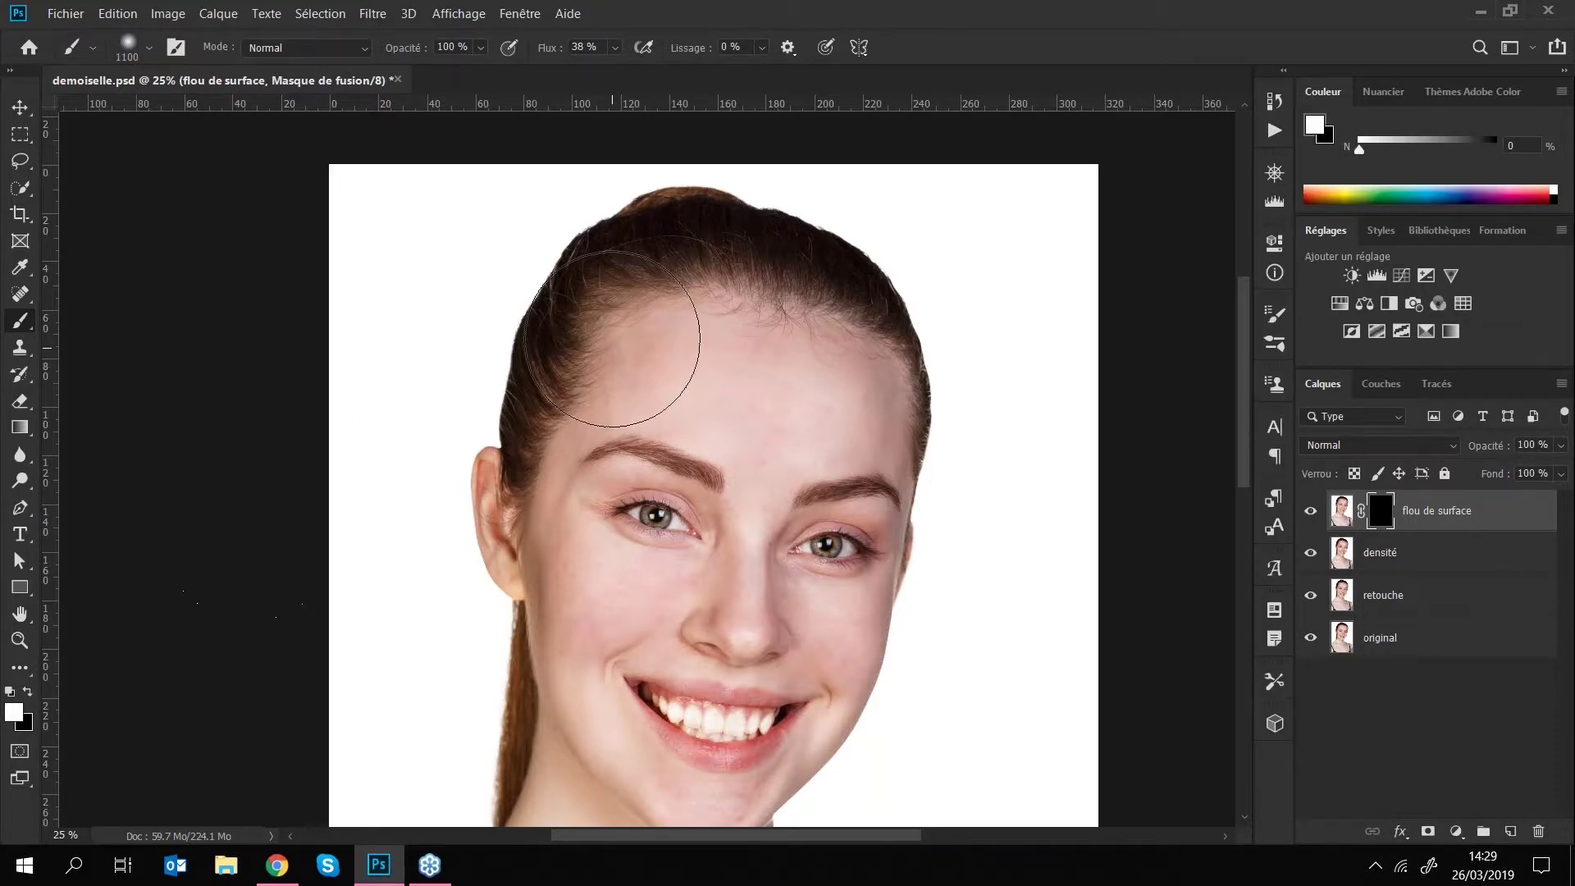
left_click_drag(705, 426, 860, 525)
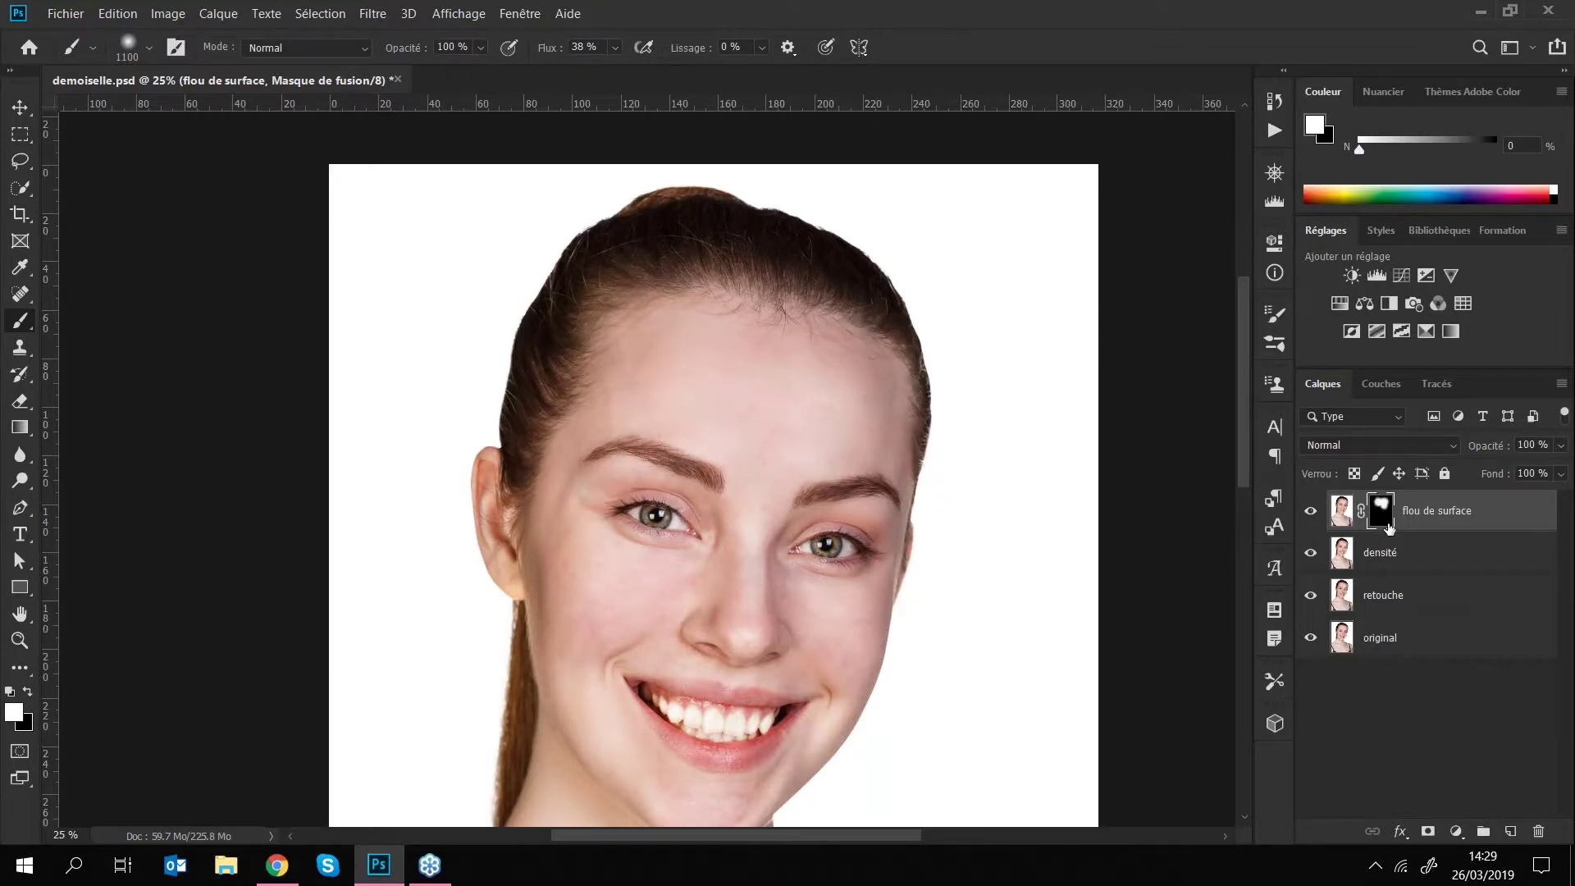
key("ctrl+z")
- Reduce the brush to 300 px and paint white on the flou de surface mask over the forehead and upper face
key("ctrl+plus")
key("ctrl+plus")
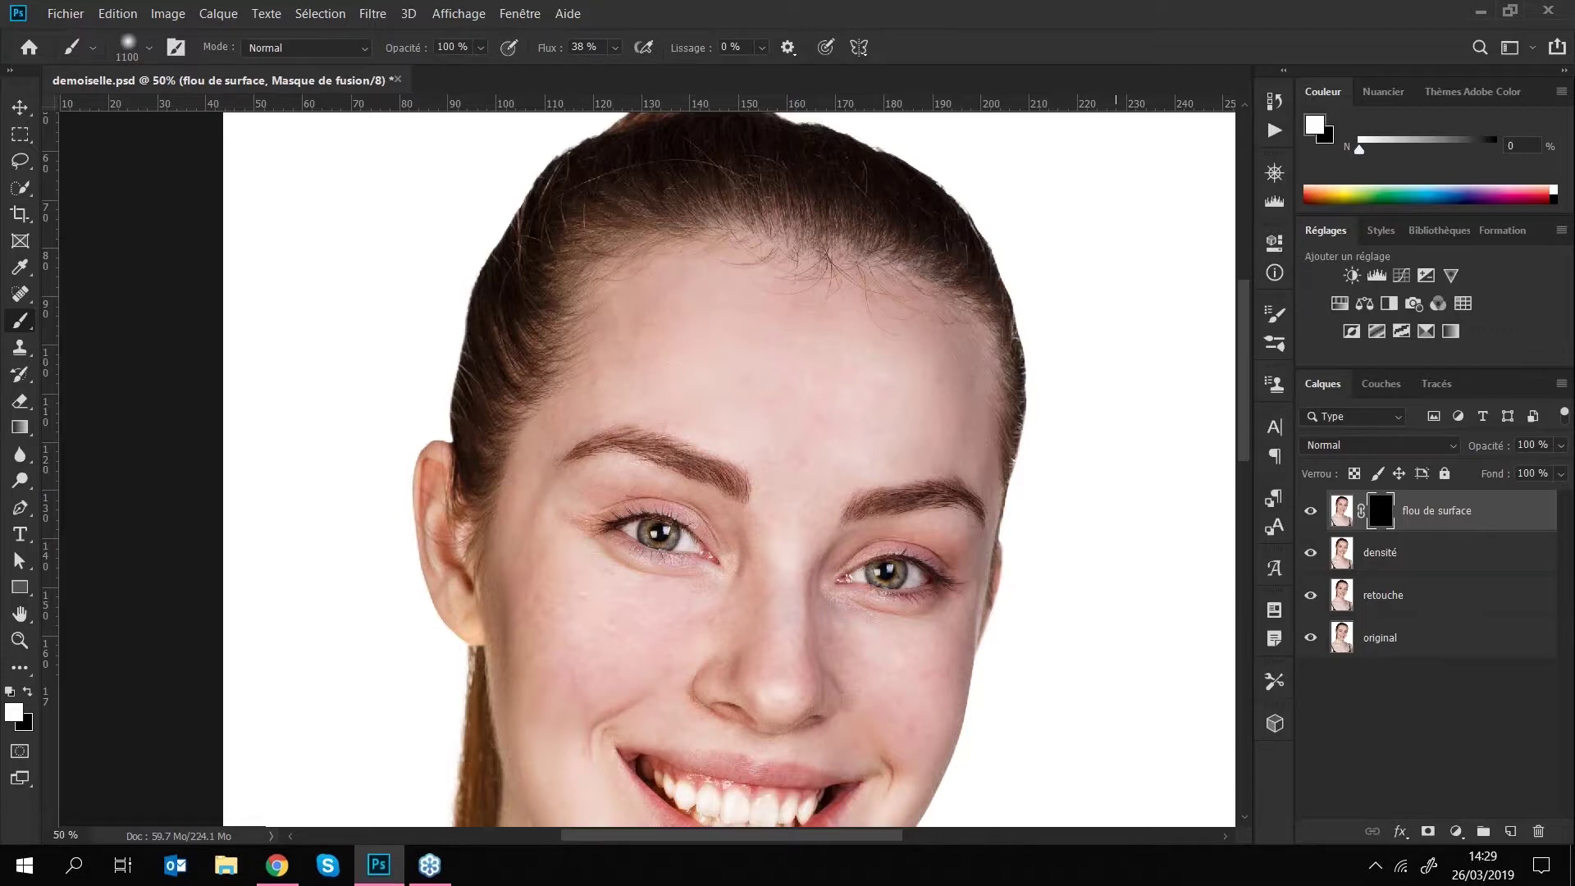
key("ctrl+plus")
key("ctrl+plus")
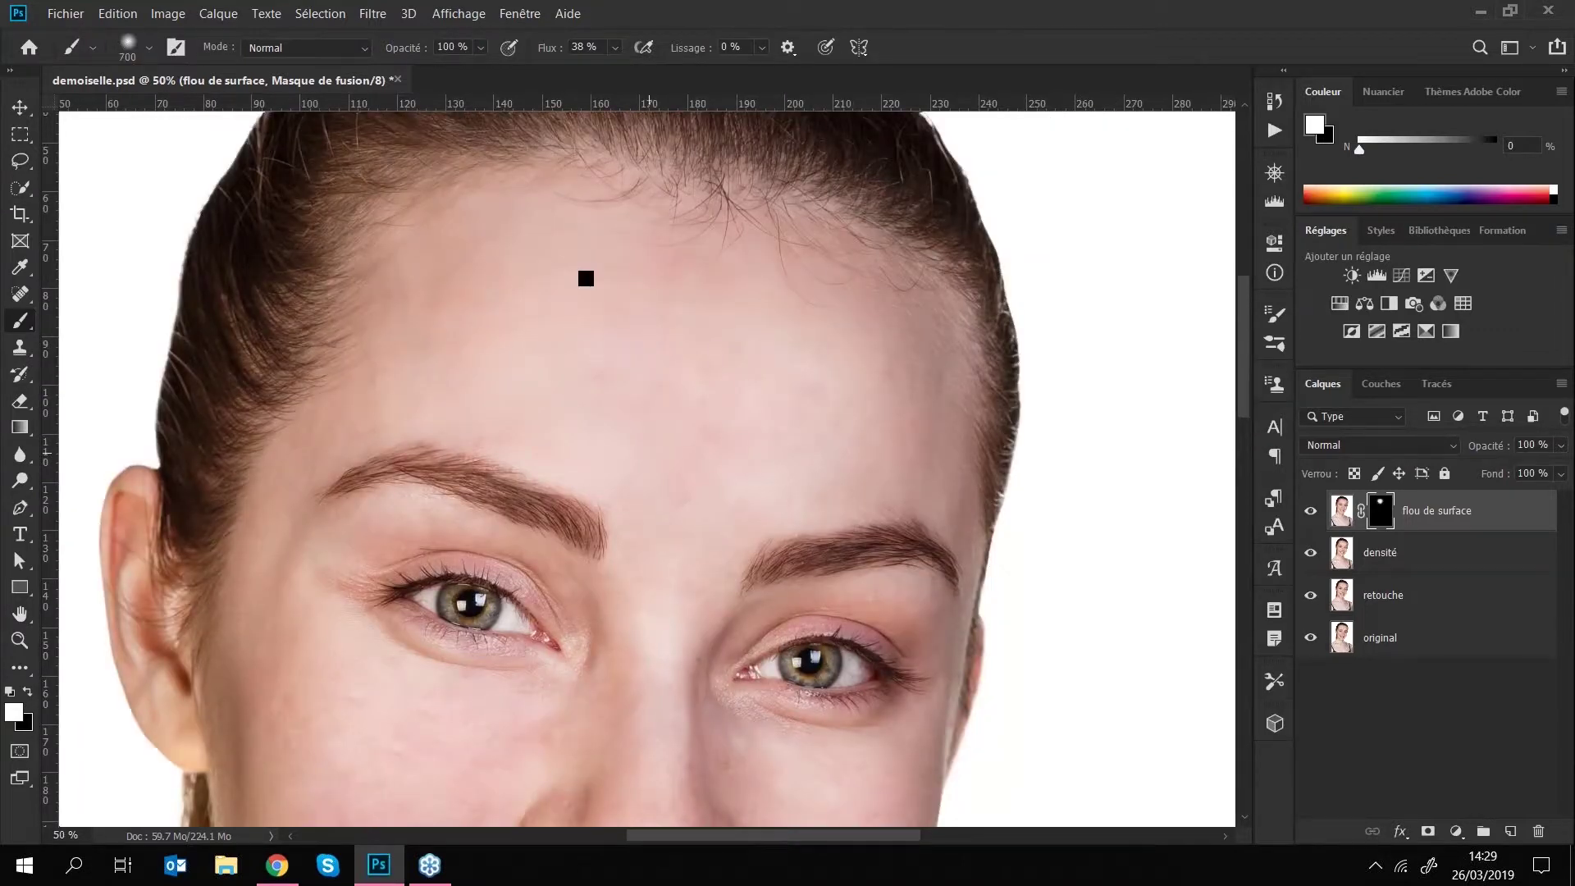
key("bracketleft")
key("bracketleft")
key("bracketleft")
key("bracketleft")
left_click_drag(742, 404, 762, 273)
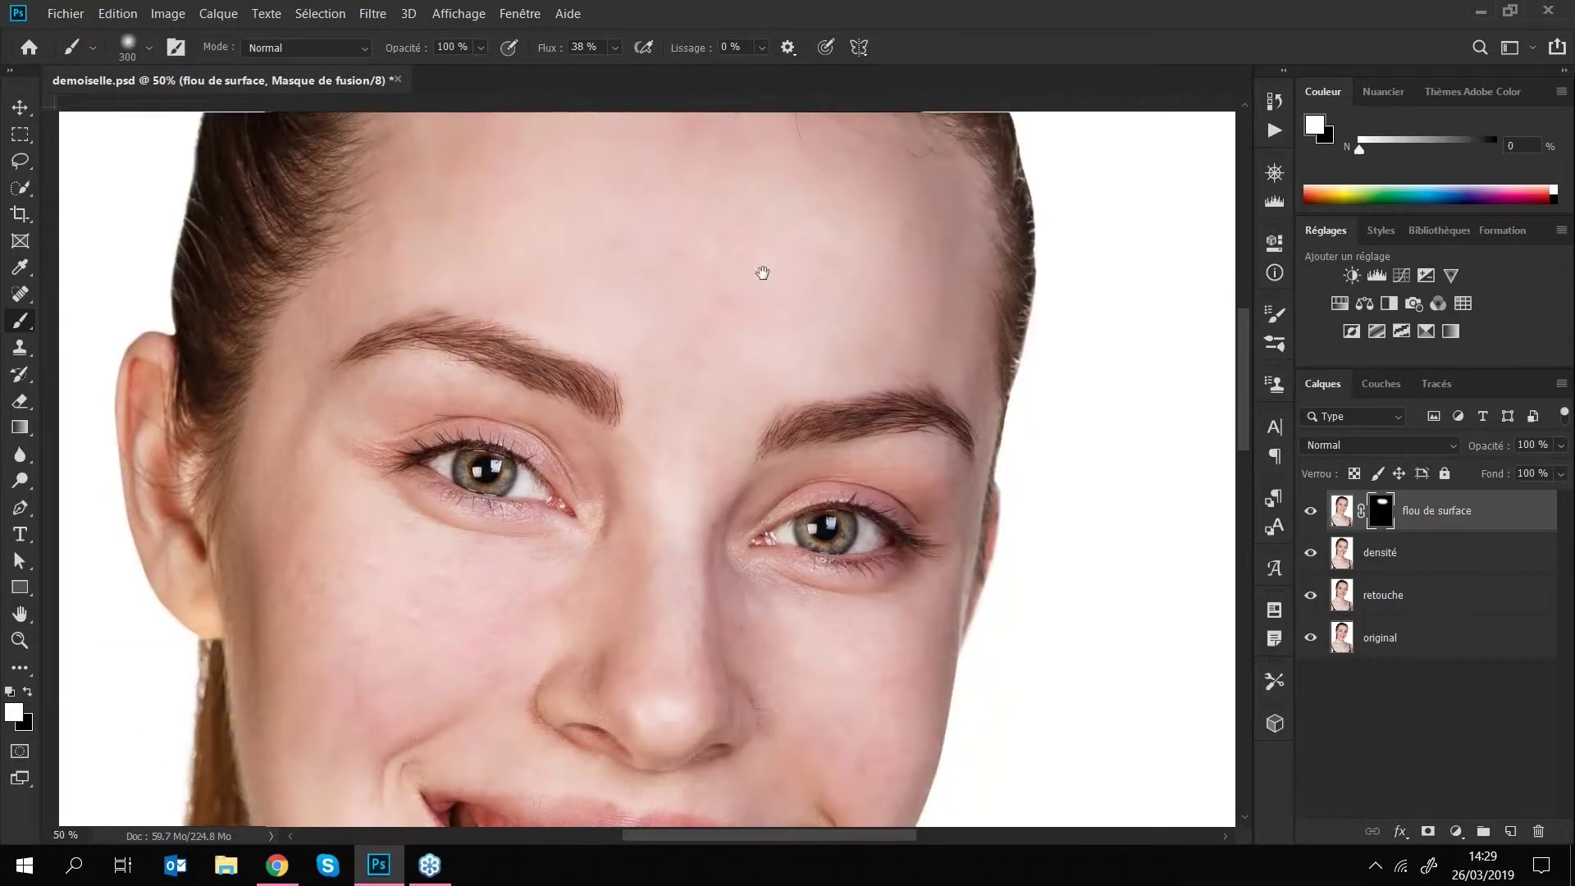
left_click_drag(686, 351, 678, 518)
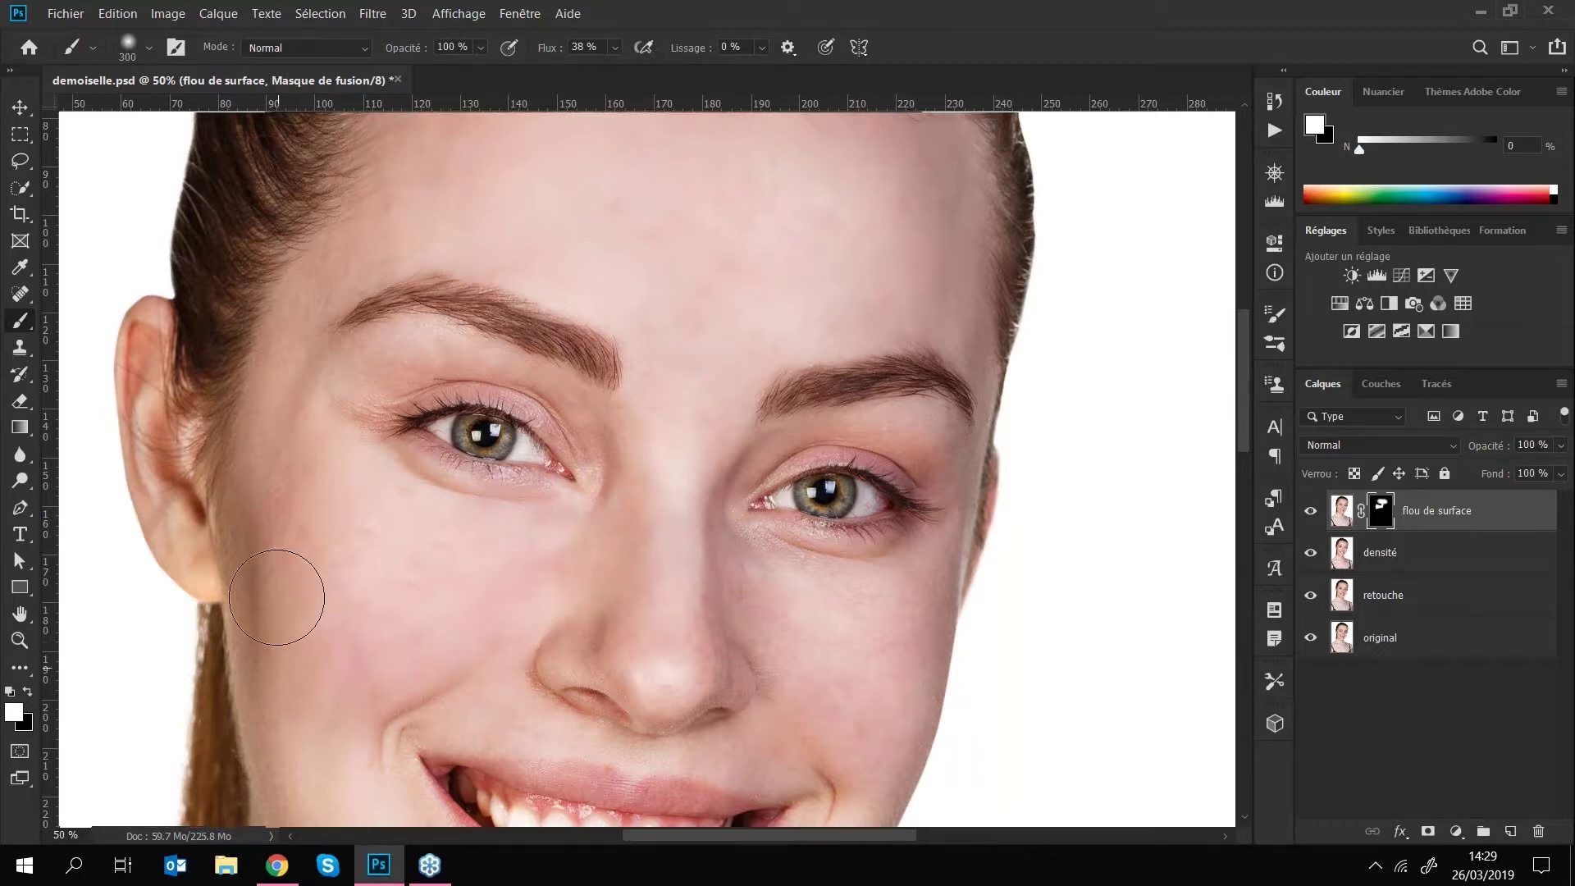
- Reduce the brush to 125 px and paint white on the mask over the skin around the eyes and nose
key("bracketleft")
key("bracketleft")
key("bracketleft")
key("bracketleft")
key("bracketleft")
left_click_drag(733, 334, 814, 272)
key("ctrl+r")
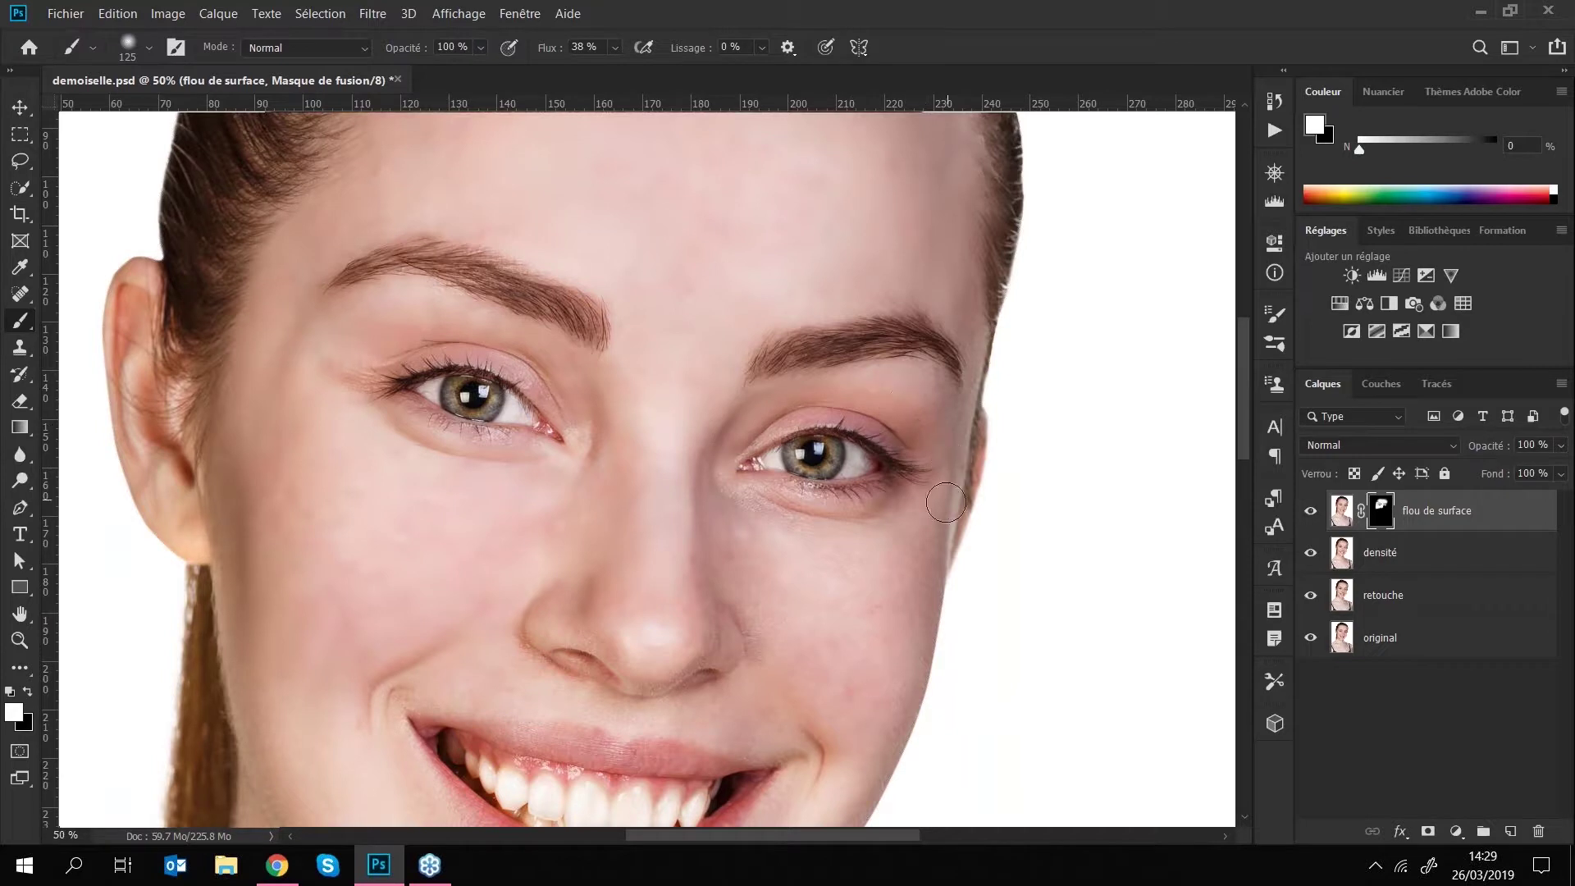
key("ctrl+r")
- Enlarge the brush to 300 px and paint white on the mask over the cheeks
left_click_drag(851, 391, 825, 241)
key("]")
key("]")
key("]")
key("]")
key("]")
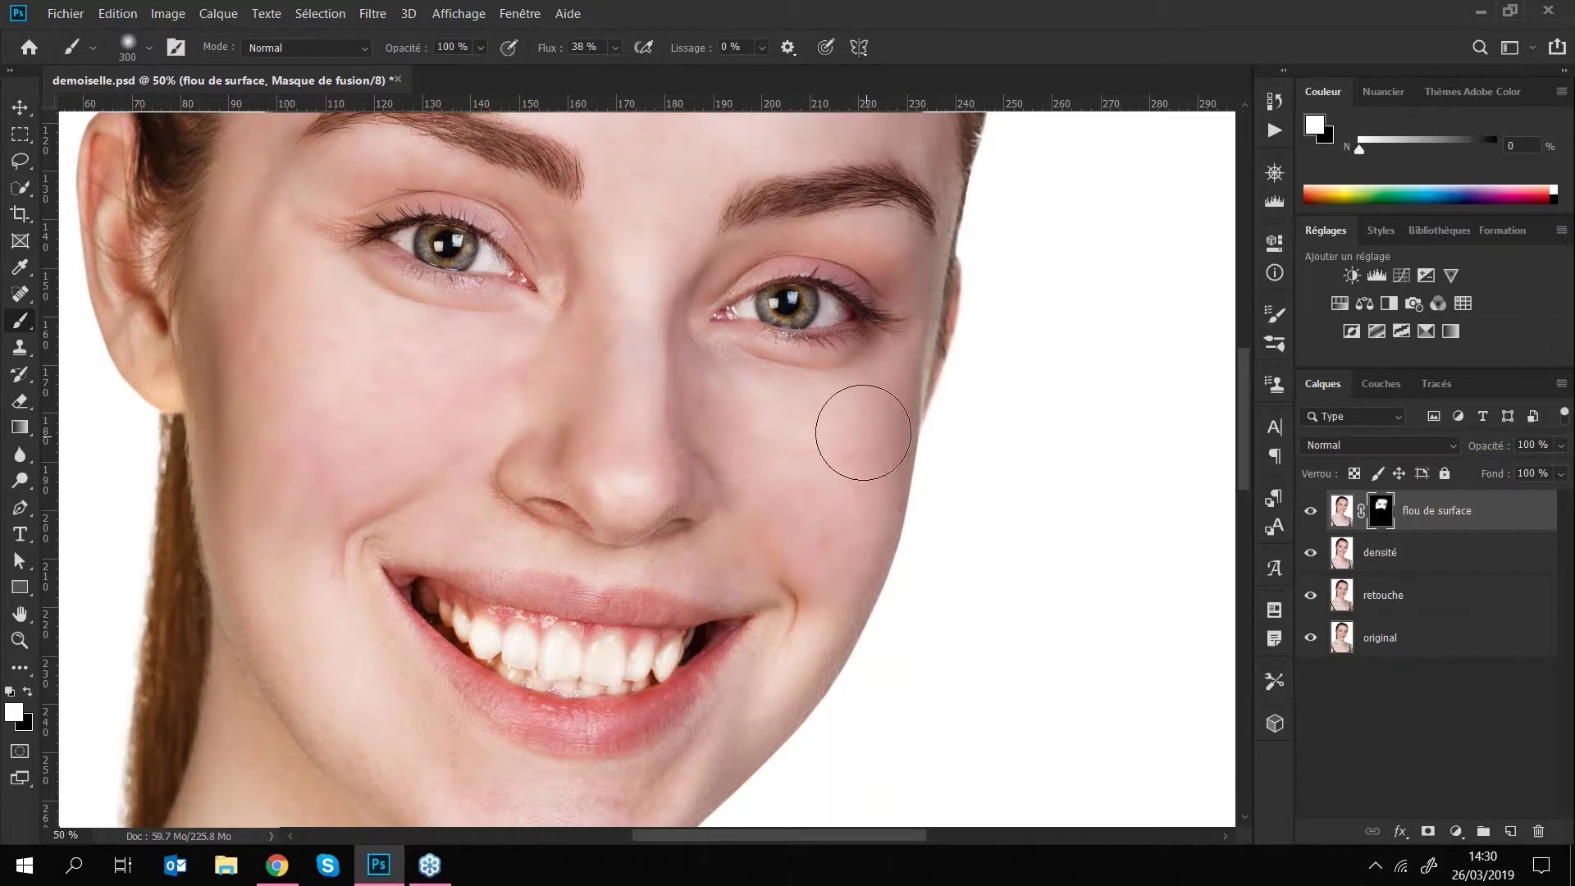
- Reduce the brush to 175 px and paint white on the mask around the mouth and over the chin
key("bracketleft")
key("bracketleft")
key("bracketleft")
scroll(790, 527, "down", 5)
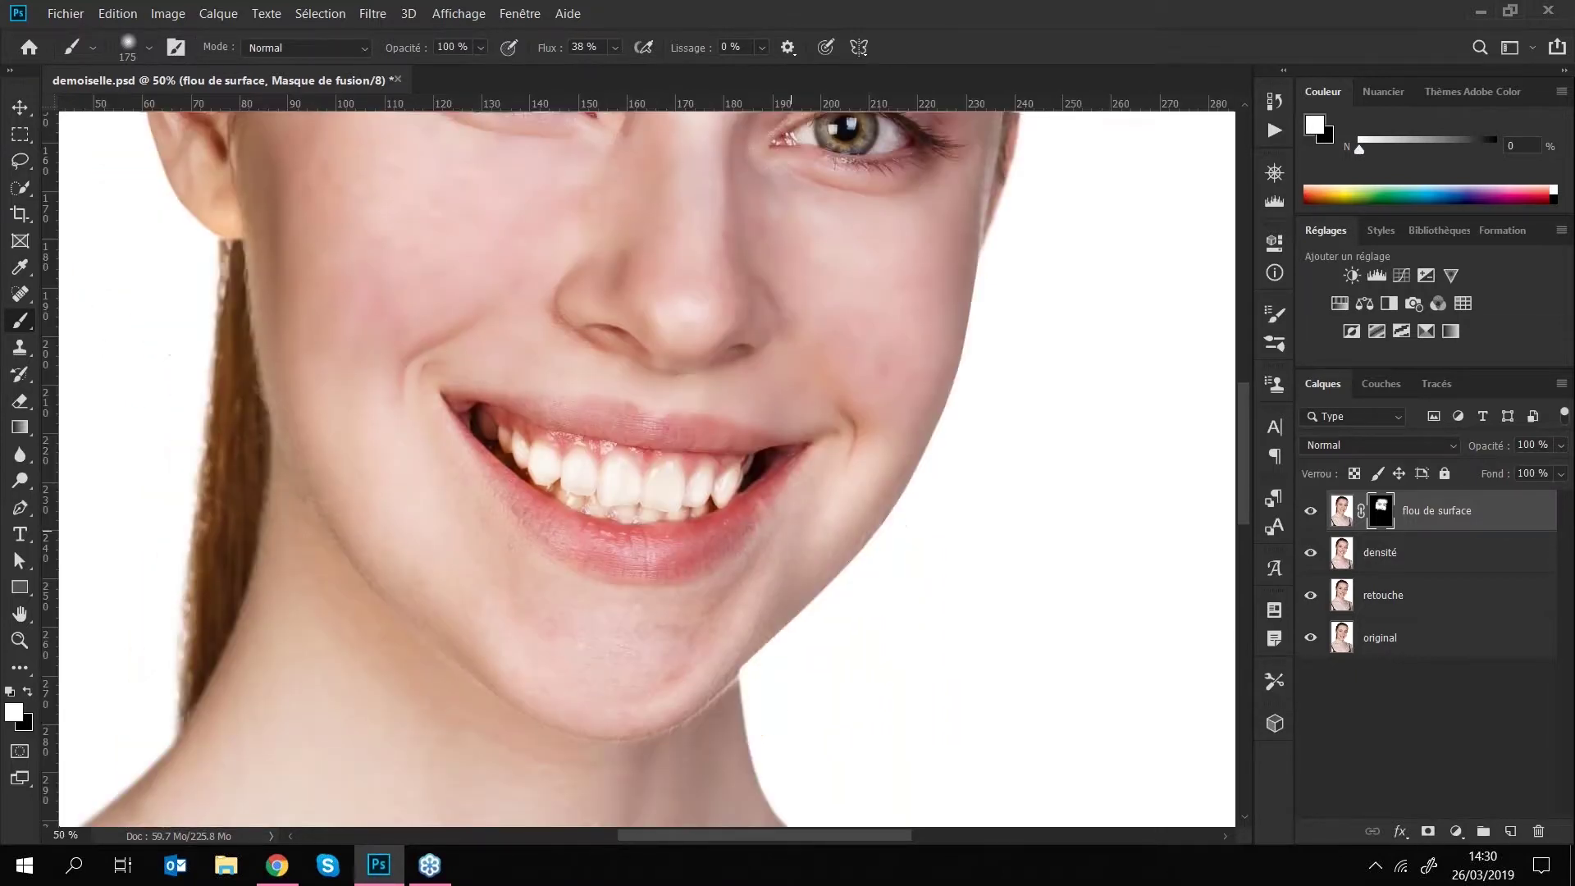
mouse_move(836, 520)
left_mouse_down()
mouse_move(763, 579)
mouse_move(649, 608)
mouse_move(525, 601)
left_mouse_up()
- Enlarge the brush to 1300 px, paint white on the mask over the neck, shoulders and chest, and undo the strokes
key("bracketright")
key("bracketright")
key("bracketright")
key("bracketright")
key("ctrl+minus")
key("ctrl+minus")
left_click_drag(818, 465, 818, 342)
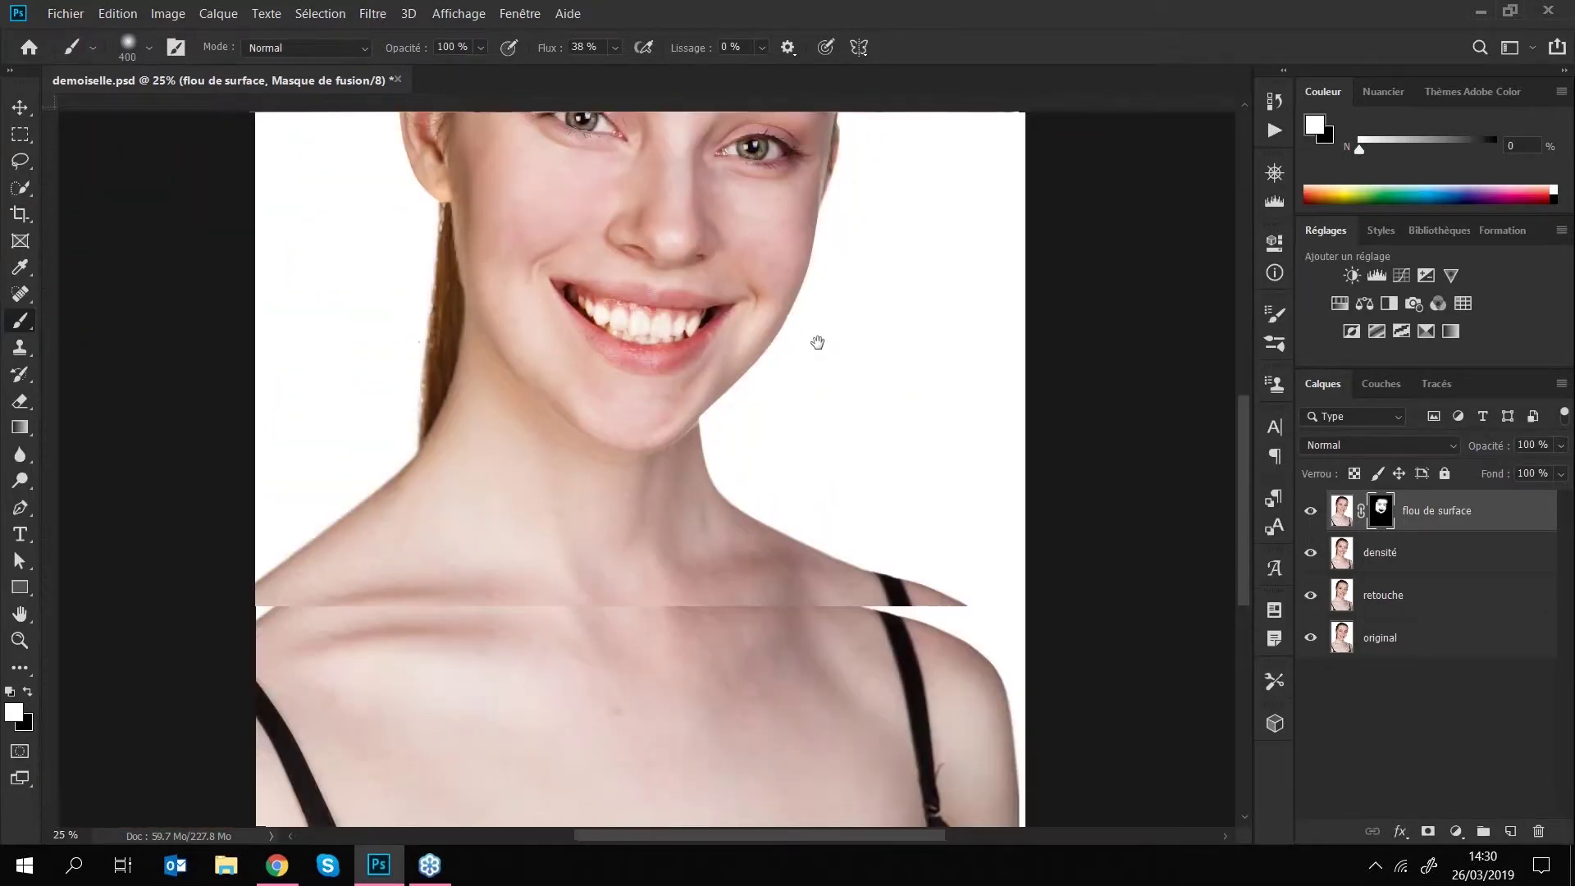
key("ctrl+r")
key("bracketright")
key("bracketright")
key("bracketright")
key("bracketright")
key("bracketright")
key("bracketright")
key("bracketright")
key("bracketright")
key("bracketright")
mouse_move(443, 646)
left_mouse_down()
mouse_move(587, 555)
mouse_move(828, 628)
left_mouse_up()
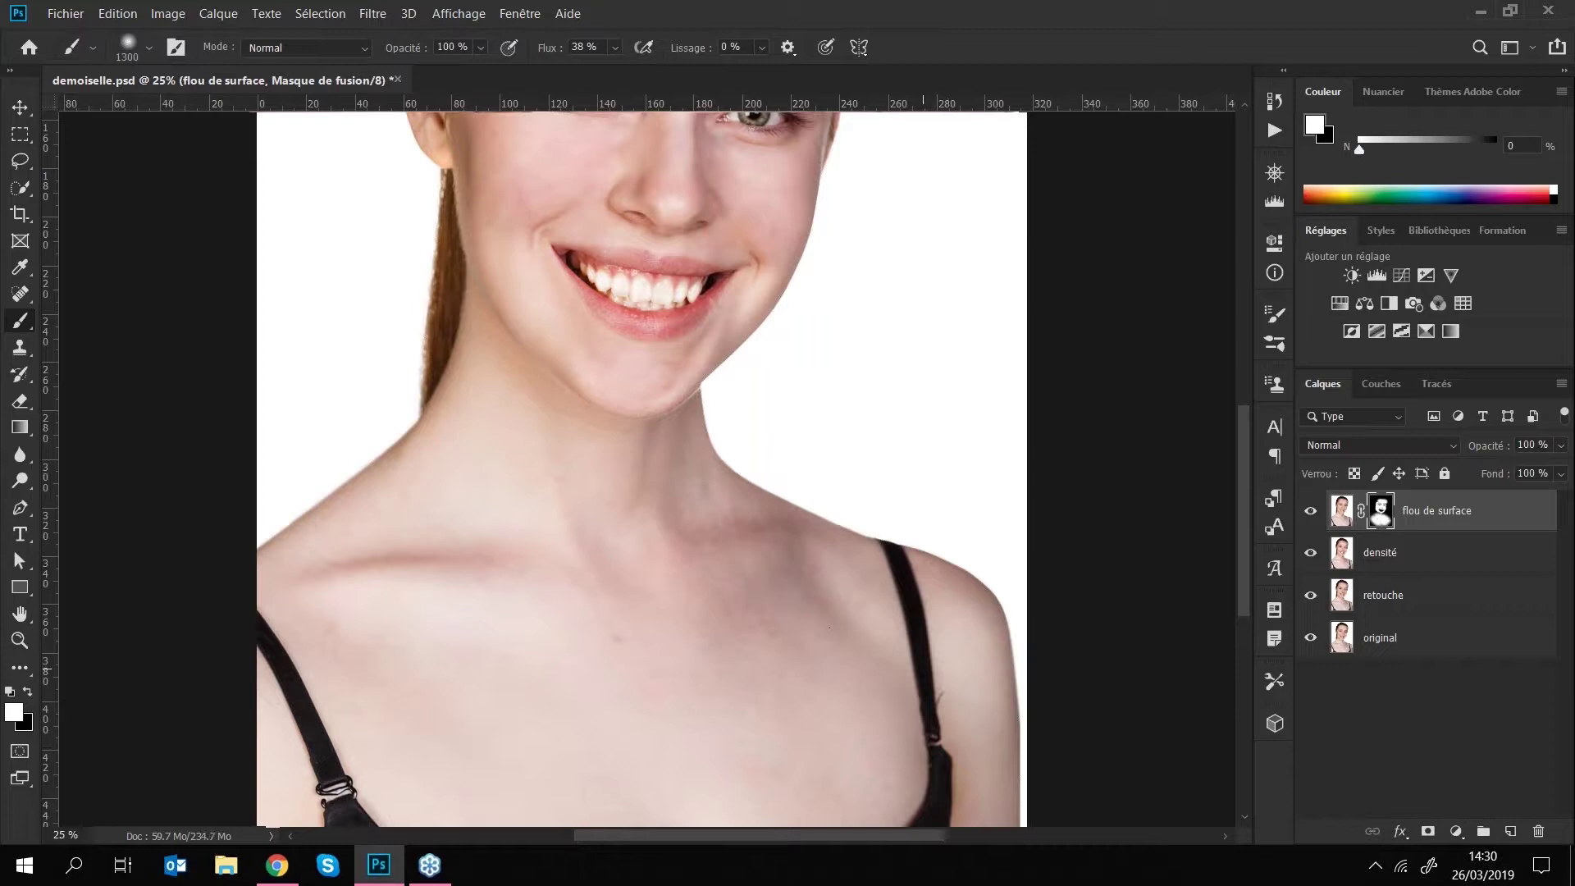
key("ctrl+z")
key("ctrl+z")
- Set the brush opacity to 33% and paint white on the mask over the shoulders and chest
left_click_drag(430, 75, 448, 67)
left_click(621, 19)
mouse_move(273, 470)
left_mouse_down()
mouse_move(665, 619)
mouse_move(725, 624)
left_mouse_up()
- Reduce the brush size to 500 px for working on the face
scroll(725, 624, "up", 3)
key("bracketleft")
key("bracketleft")
key("bracketleft")
key("bracketleft")
key("bracketleft")
key("bracketleft")
key("bracketleft")
key("bracketleft")
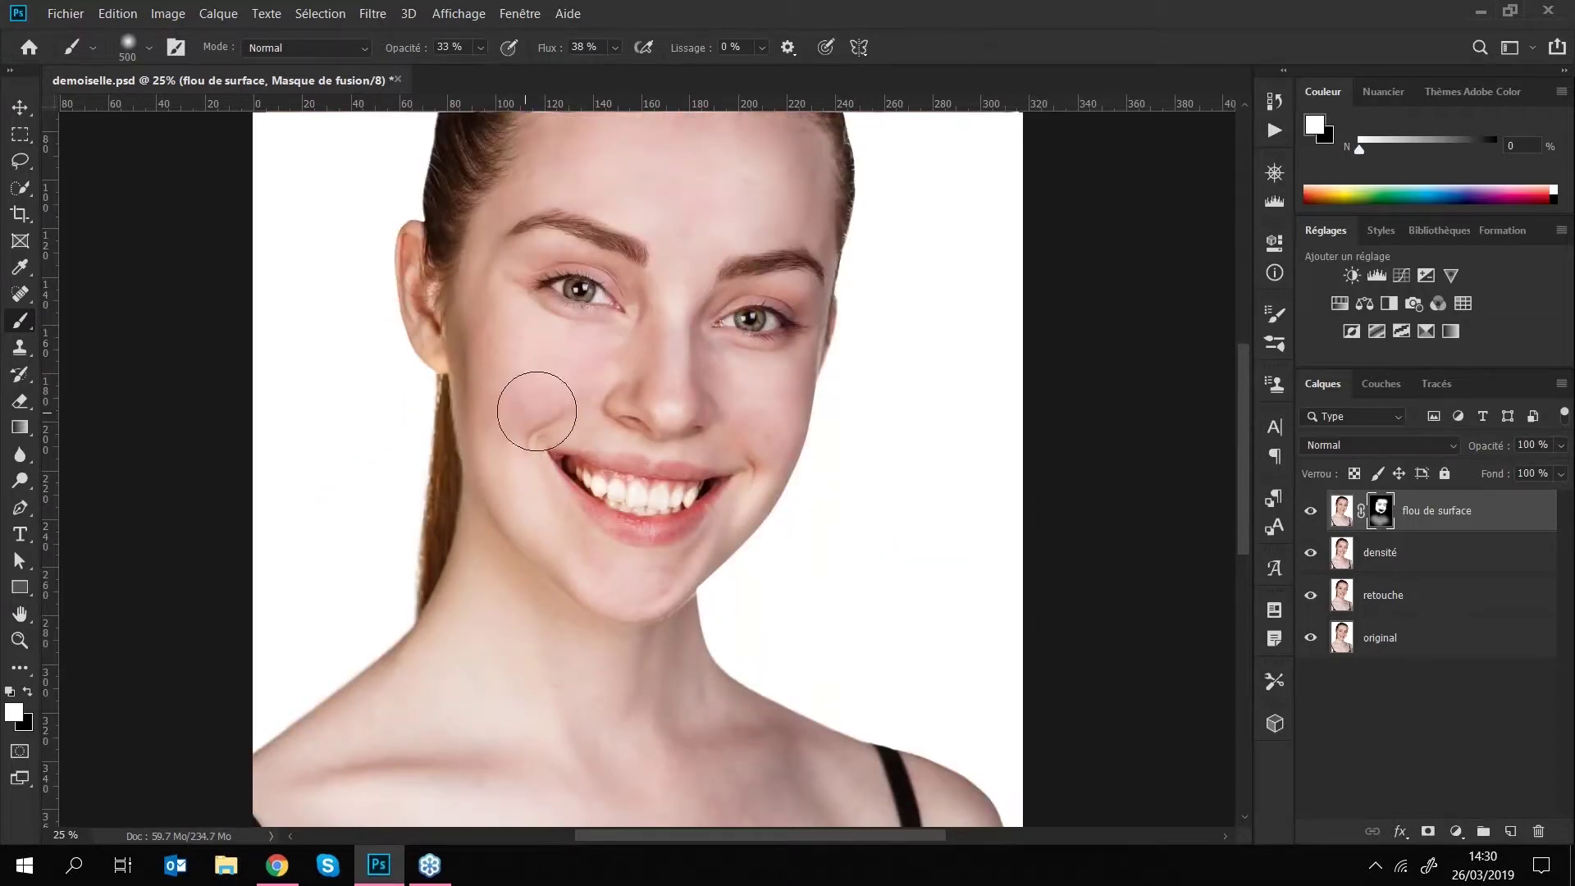
key("ctrl+minus")
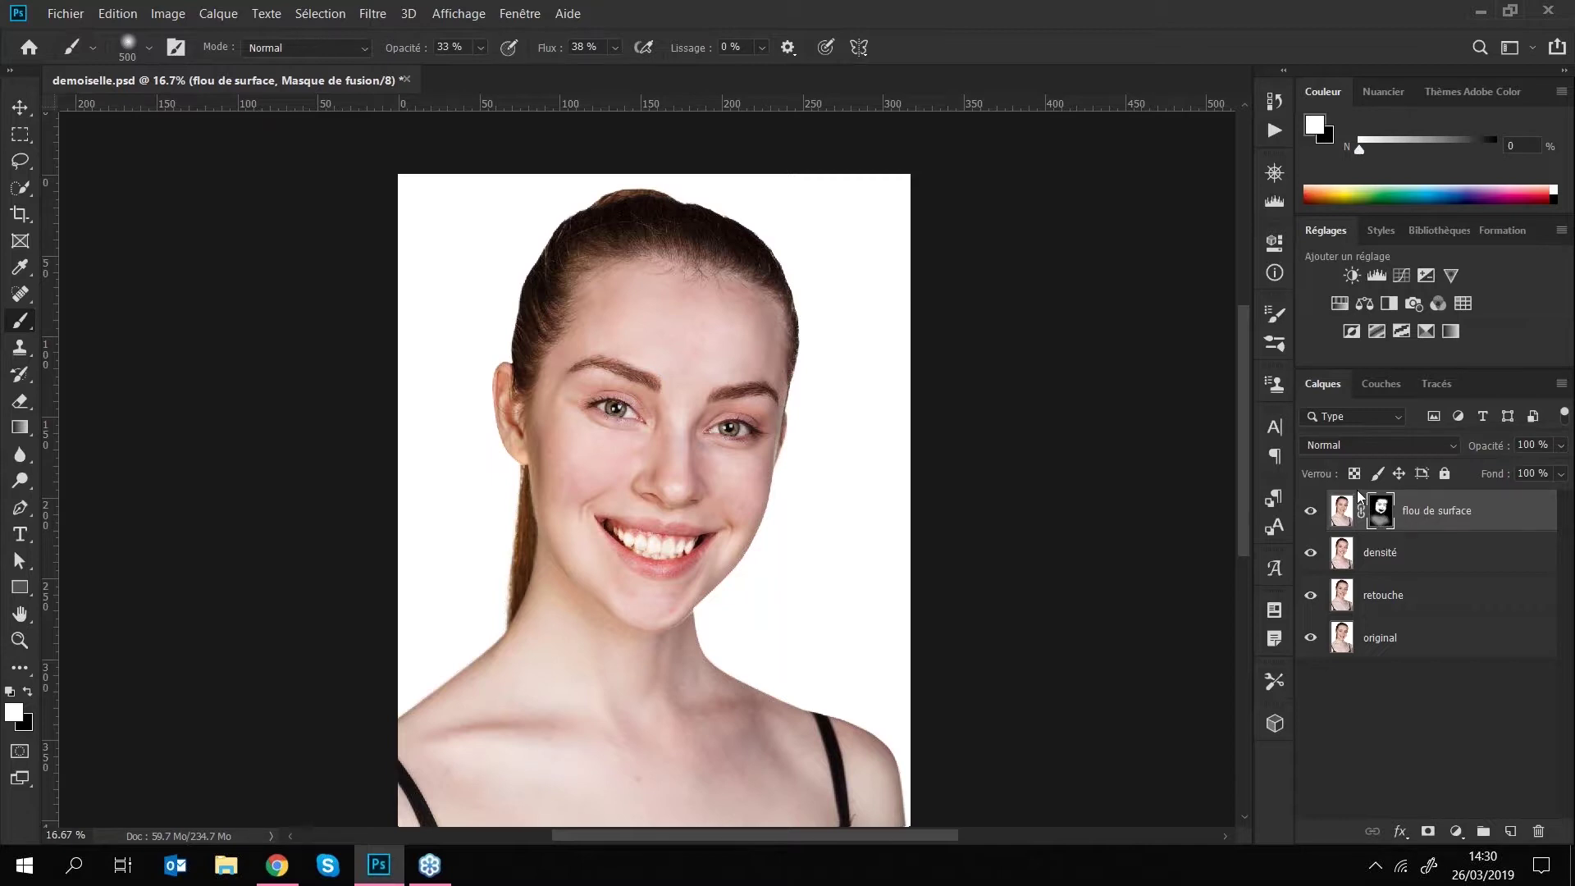
- Preview blending modes such as Superposition on the flou de surface layer, keep Normal, and set the layer's opacity to 70%
left_click(1331, 445)
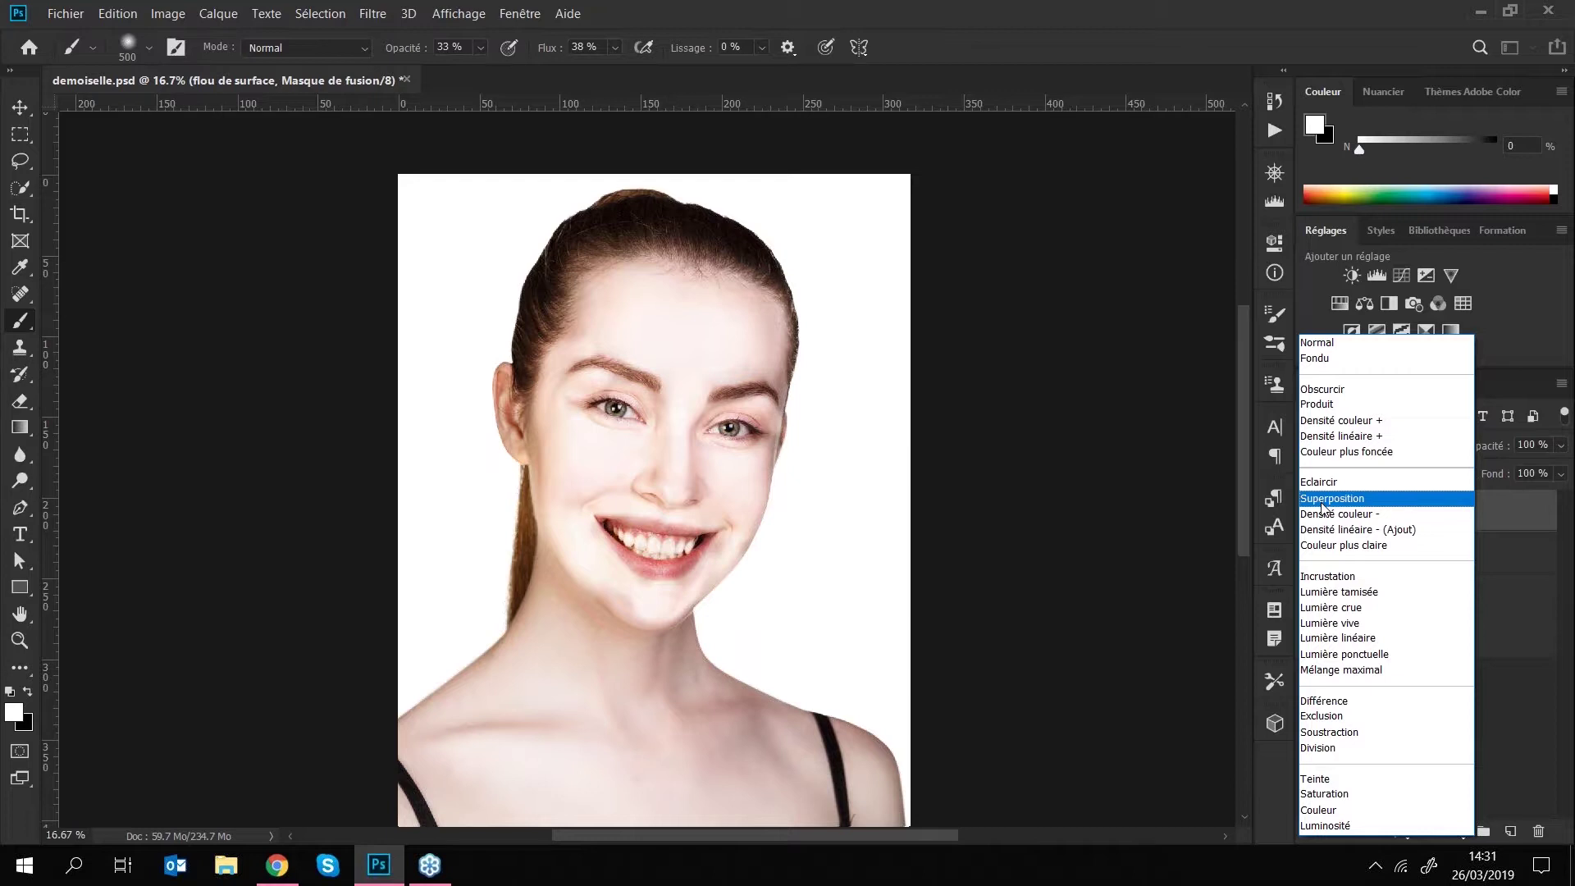
left_click(1327, 345)
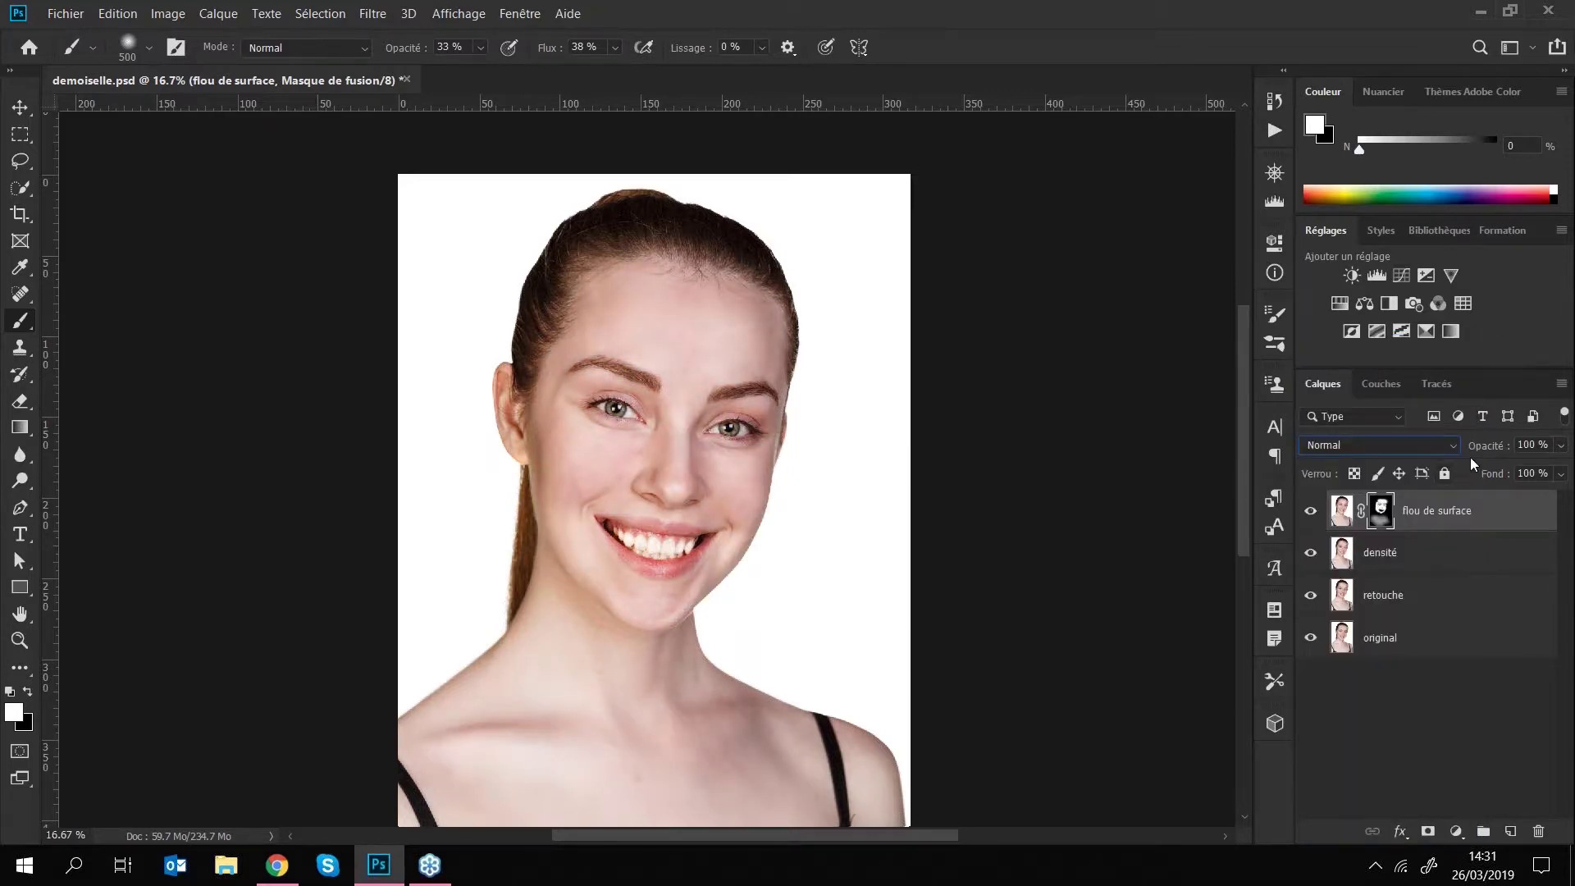
left_click(1560, 445)
left_click_drag(1559, 471, 1539, 475)
mouse_move(1522, 470)
left_mouse_down()
mouse_move(1561, 470)
mouse_move(1512, 472)
left_mouse_up()
left_click(1519, 445)
type("70")
key("Return")
- Examine the smoothed skin close up on the face and across the whole portrait
key("ctrl+plus")
key("ctrl+plus")
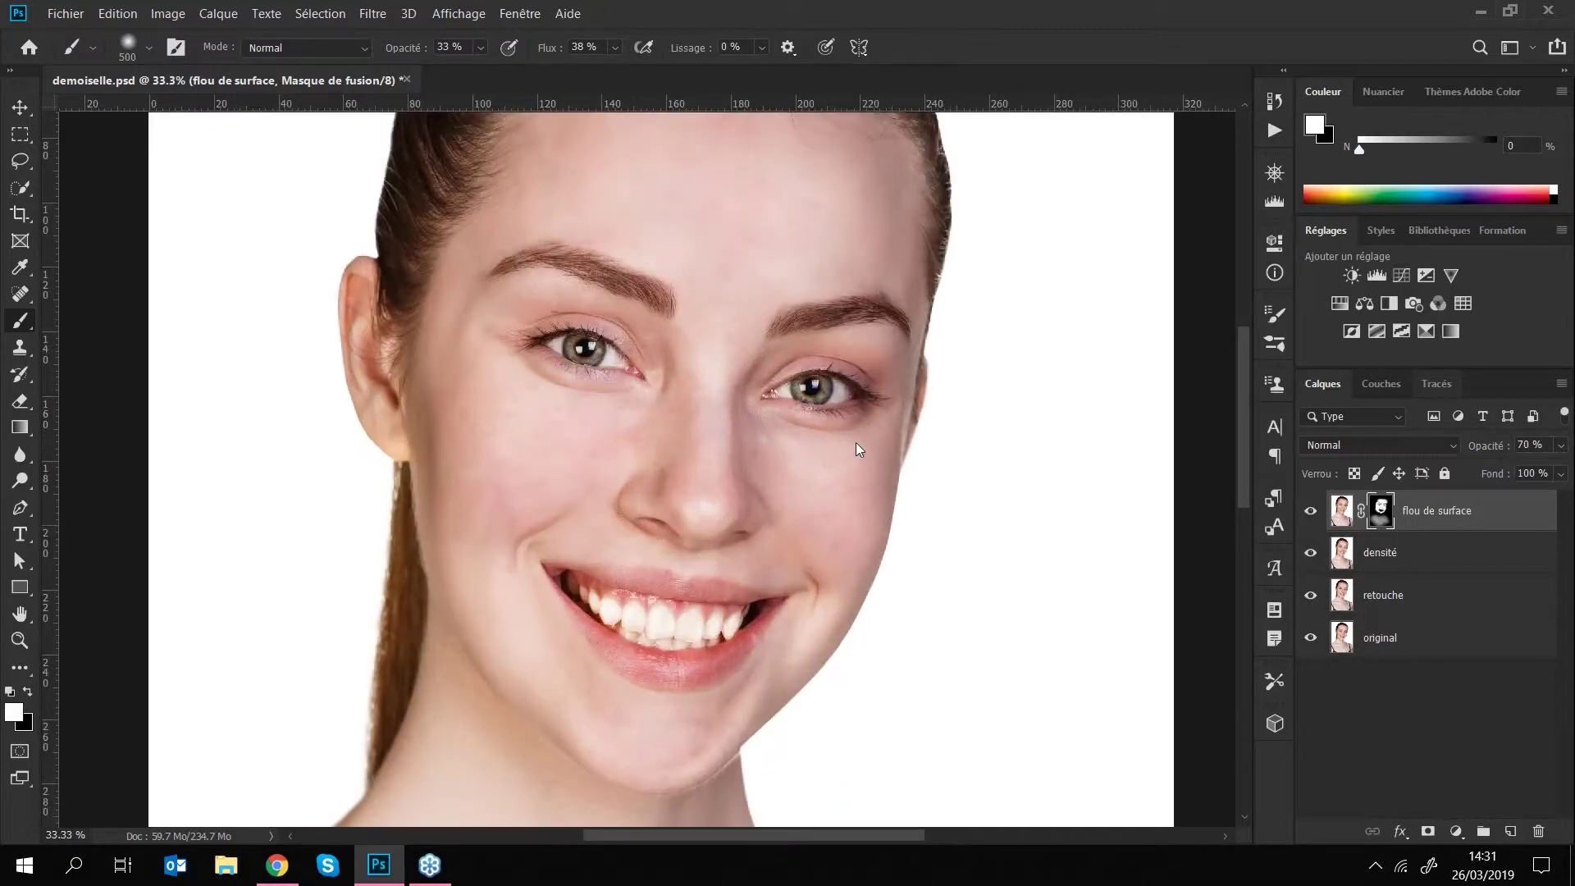
scroll(794, 429, "down", 3)
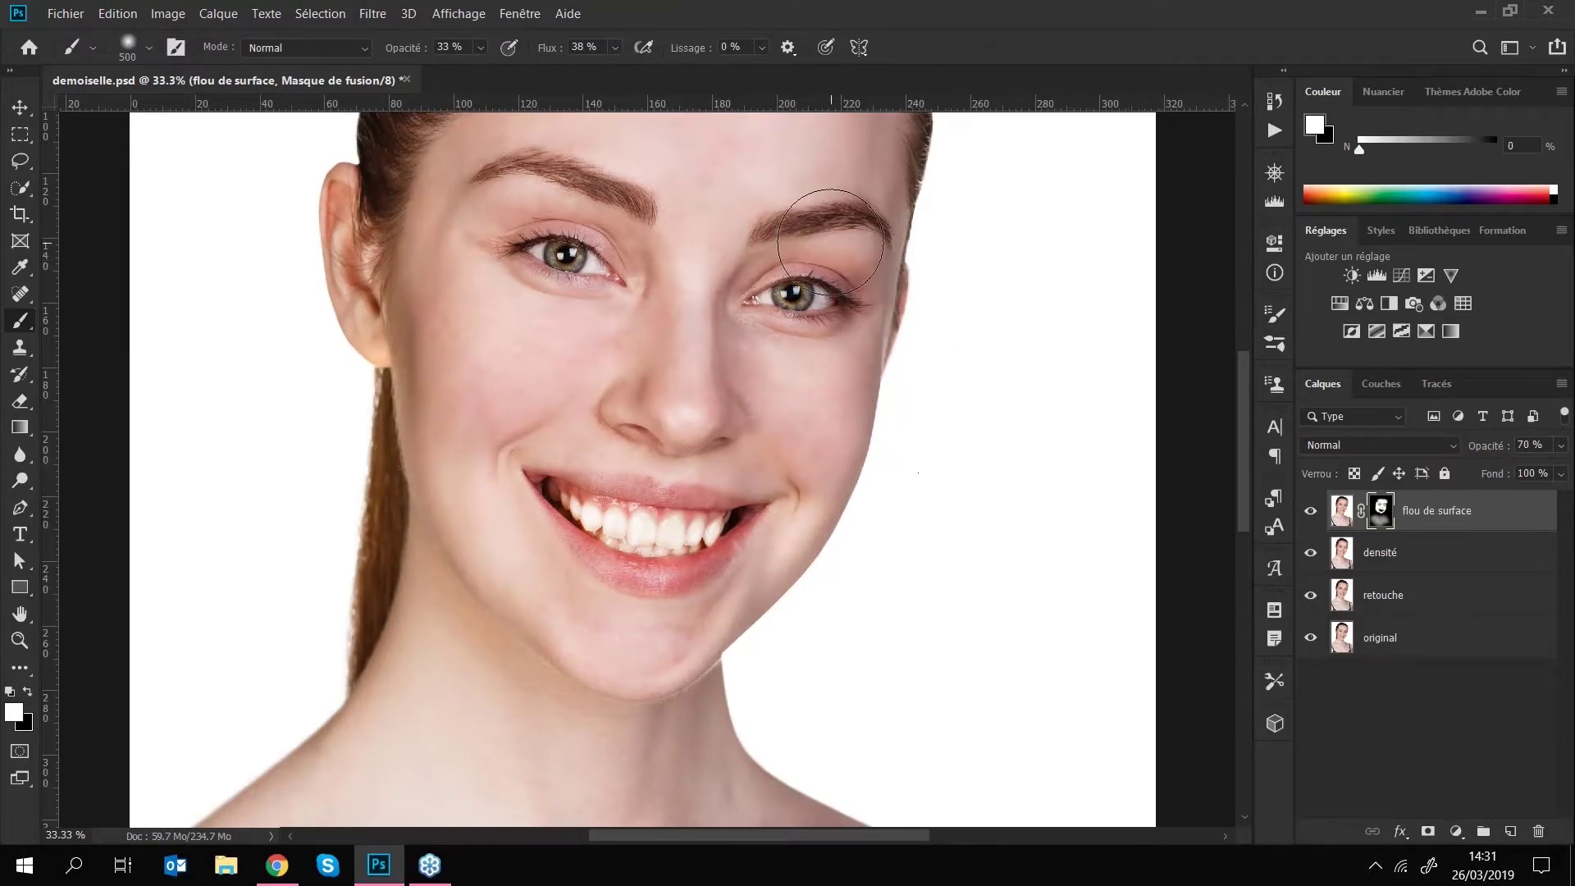
key("ctrl+minus")
key("ctrl+minus")
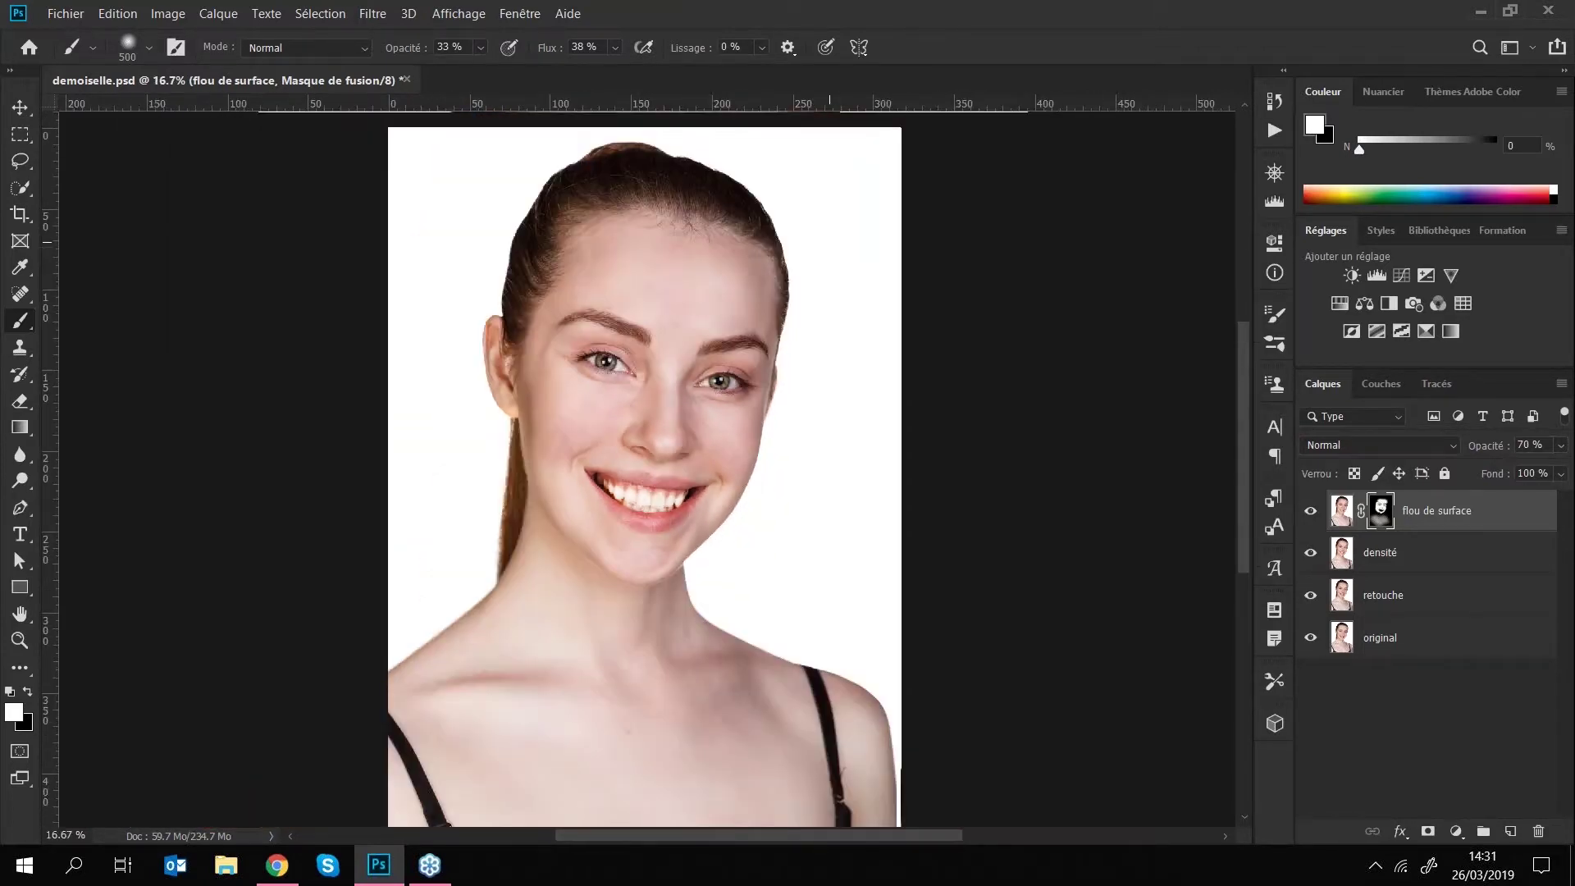
key("ctrl+plus")
key("ctrl+plus")
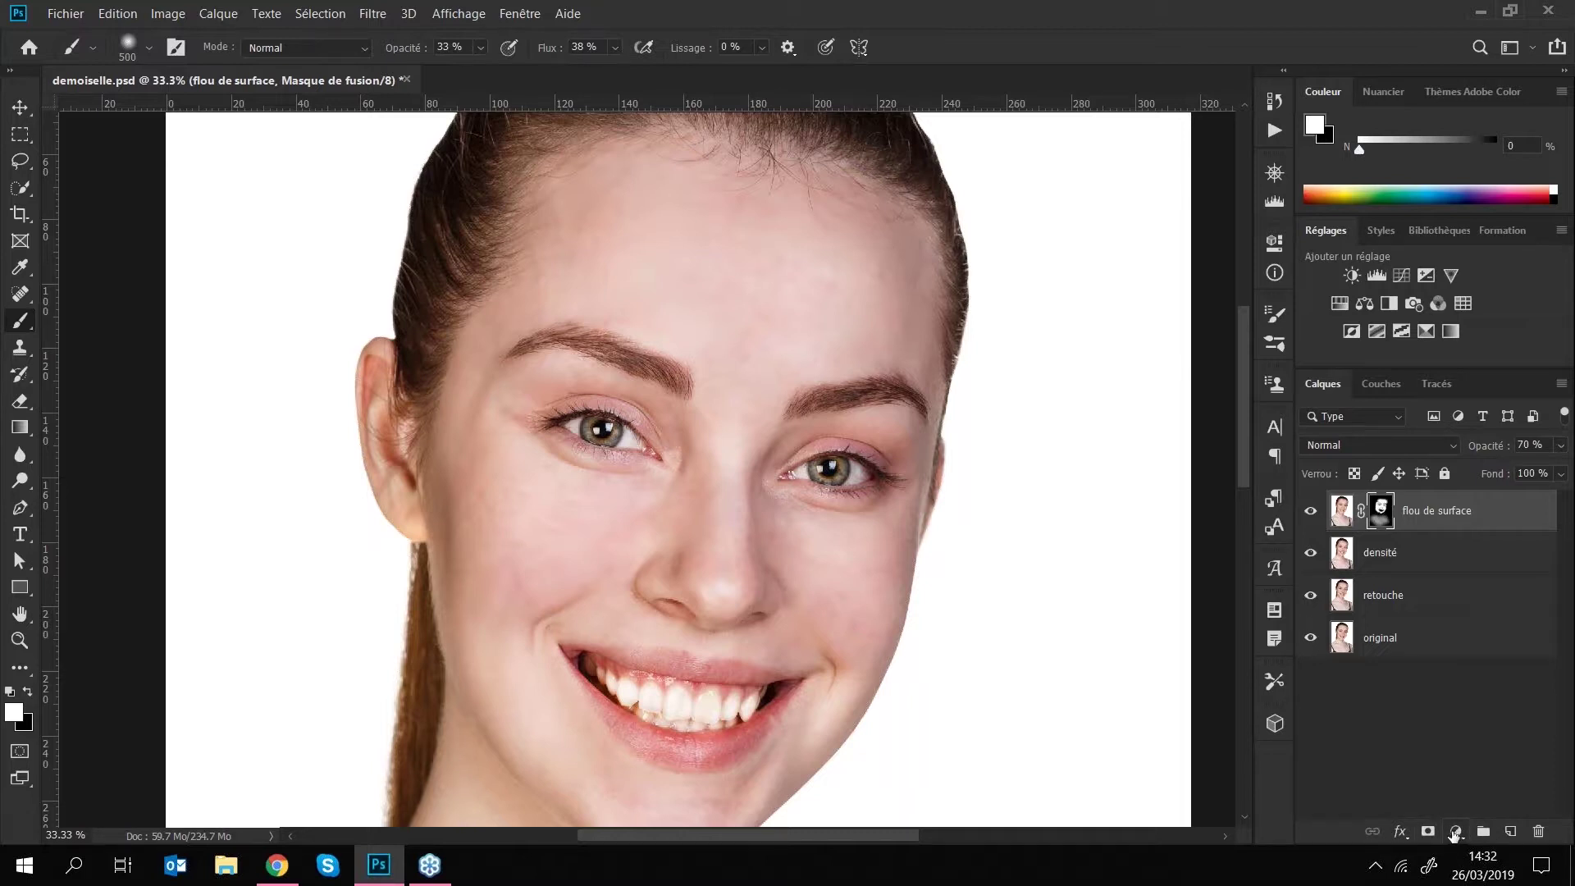
- Add a solid colour fill layer above the flou de surface layer and choose a dark magenta pink for it
left_click(1455, 832)
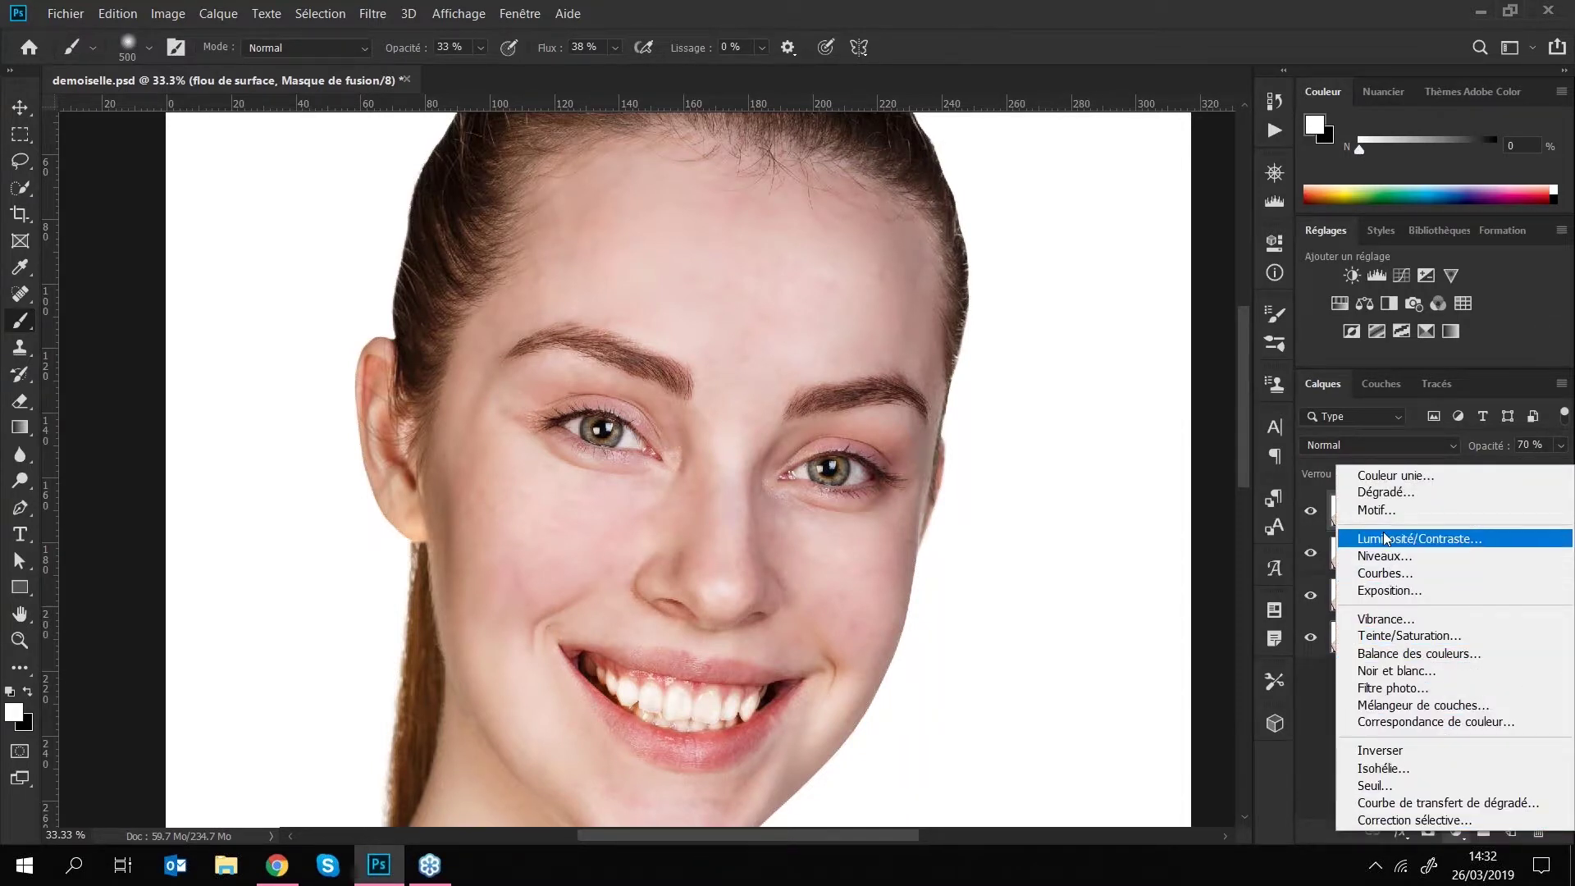
left_click(1389, 476)
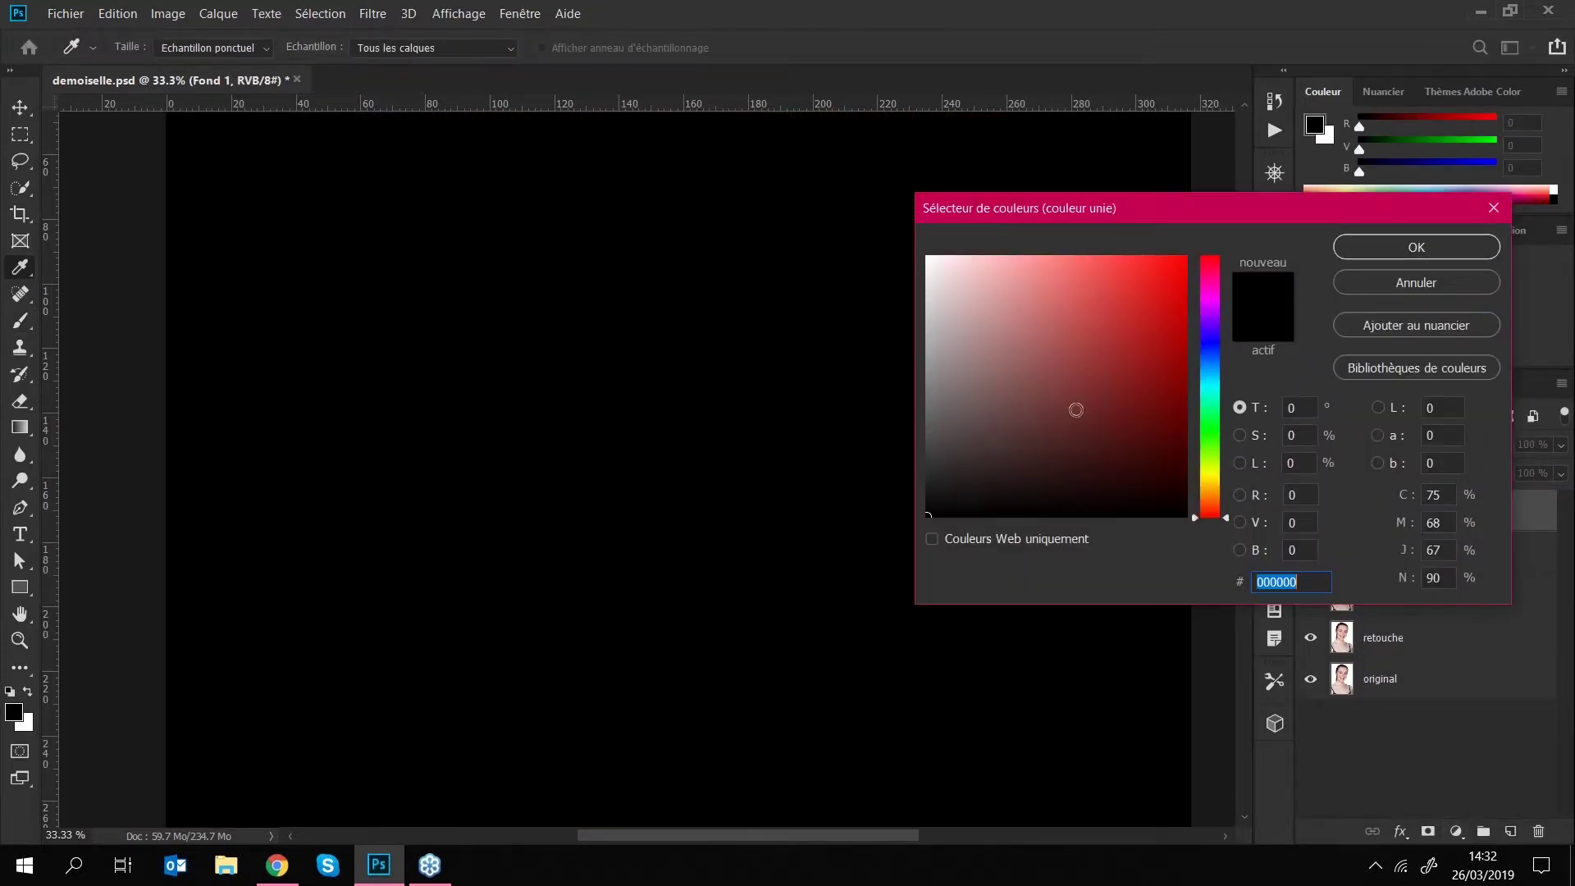
left_click_drag(1218, 228, 862, 226)
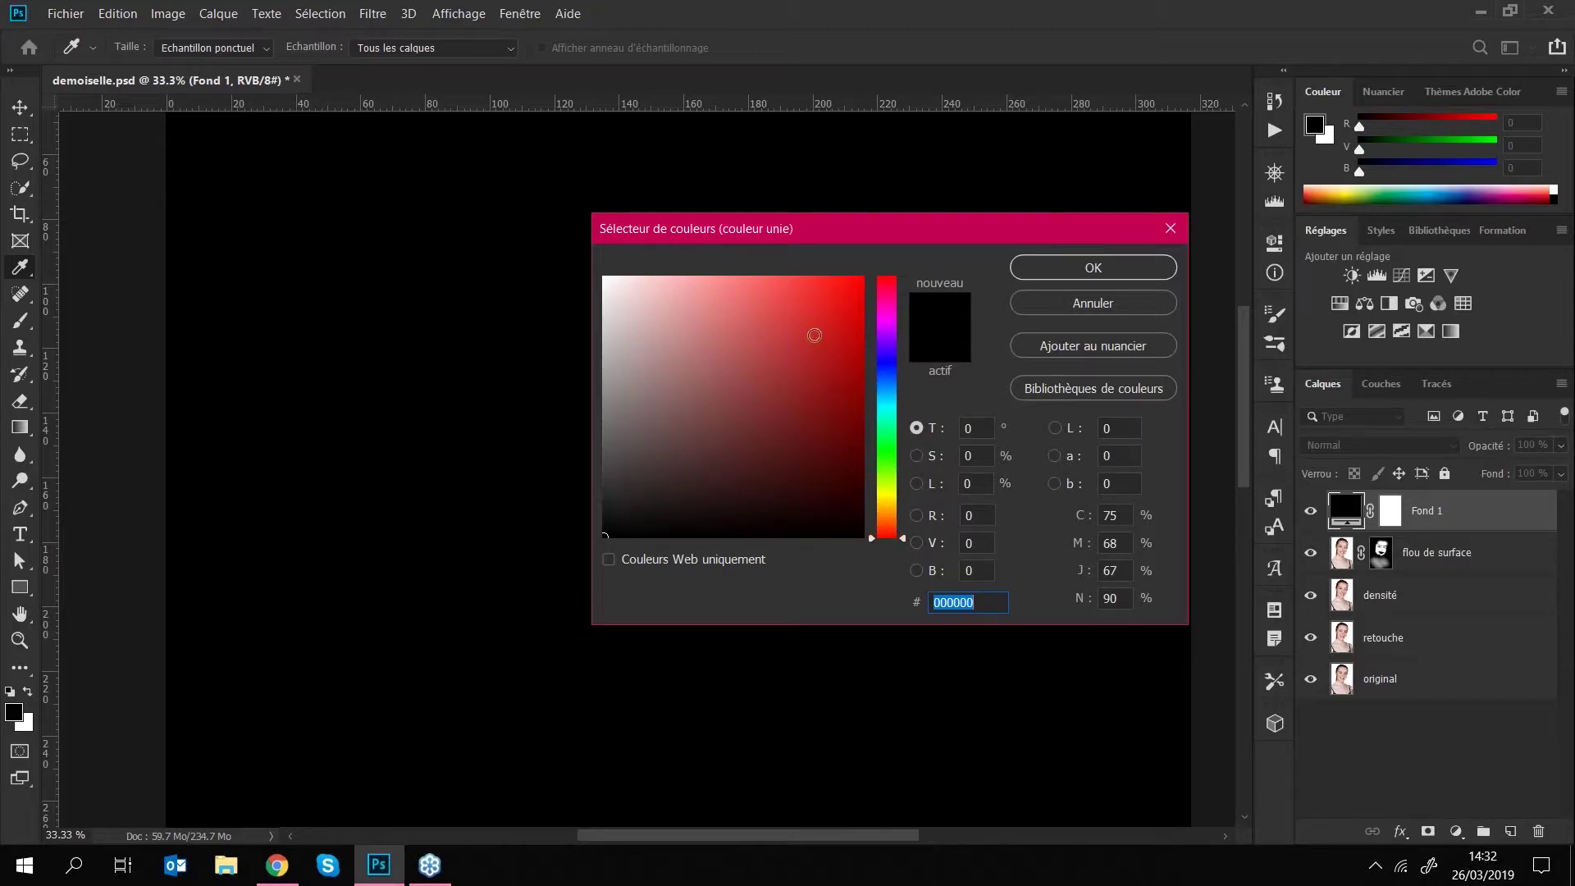
left_click(814, 327)
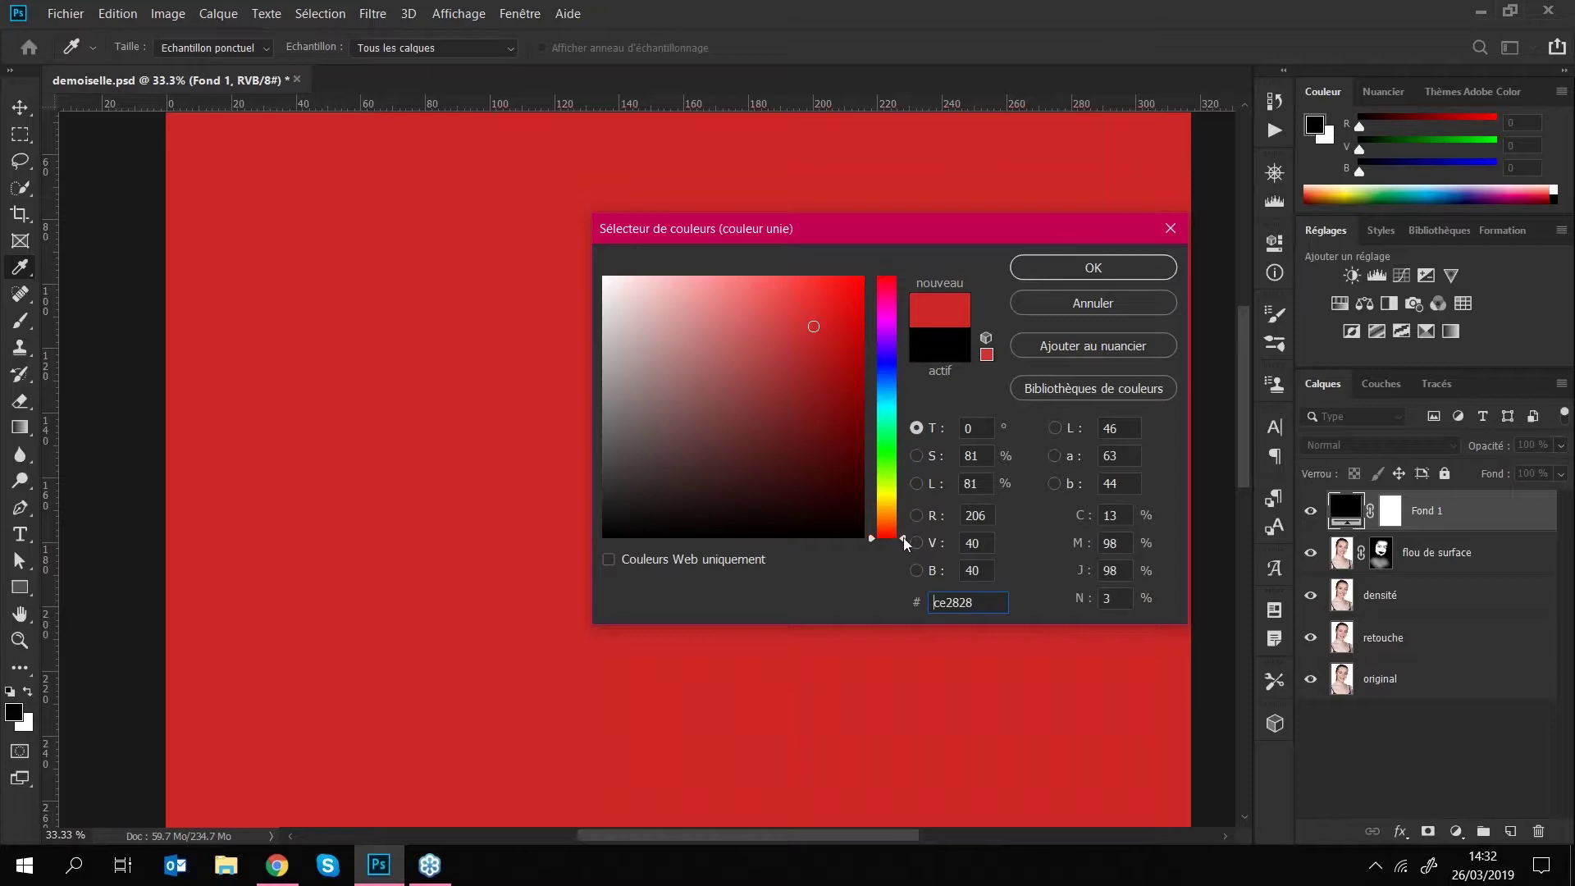
left_click_drag(905, 543, 892, 299)
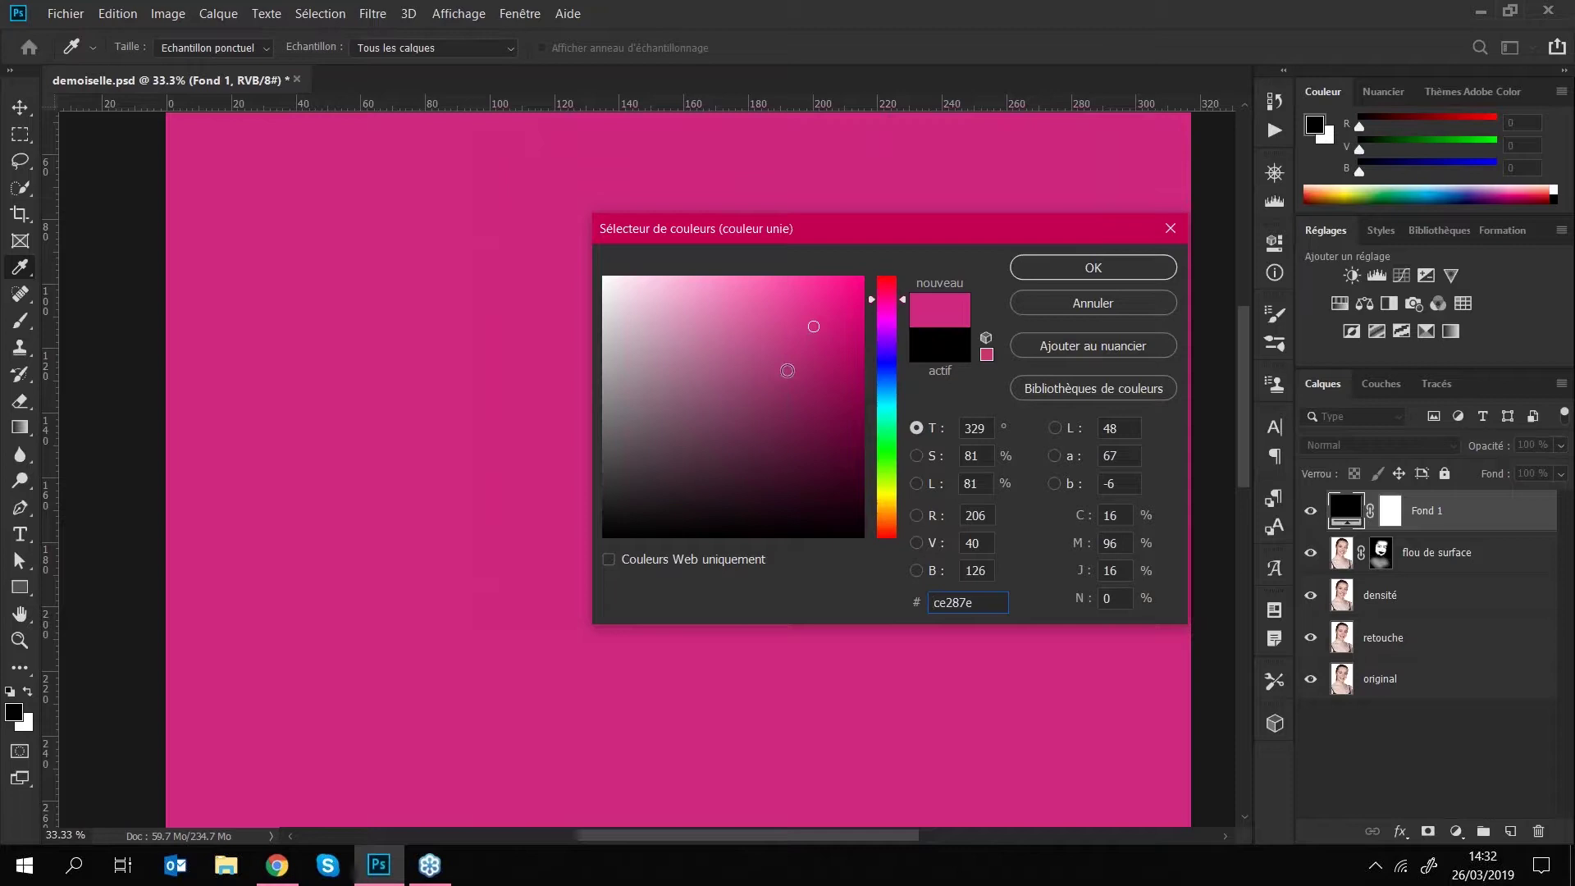
left_click(818, 390)
left_click_drag(818, 391, 815, 429)
left_click_drag(693, 425, 677, 429)
mouse_move(658, 366)
left_mouse_down()
mouse_move(639, 328)
mouse_move(752, 310)
mouse_move(657, 327)
mouse_move(803, 338)
left_mouse_up()
left_click(1053, 270)
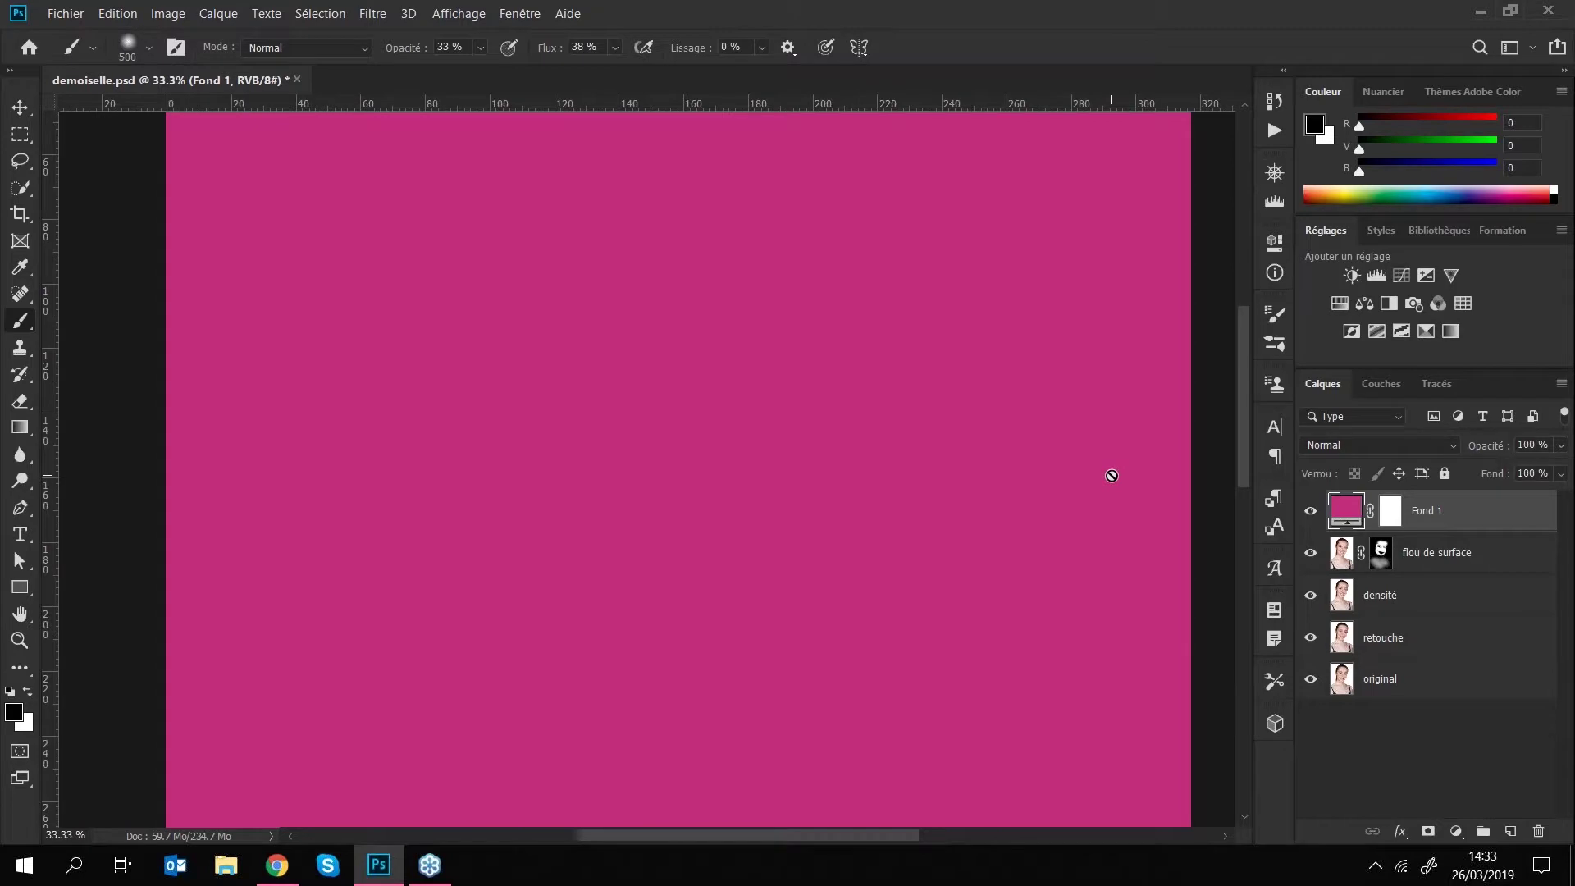
- Try to shift the magenta fill across the canvas with the Move tool
key("ctrl+minus")
key("ctrl+minus")
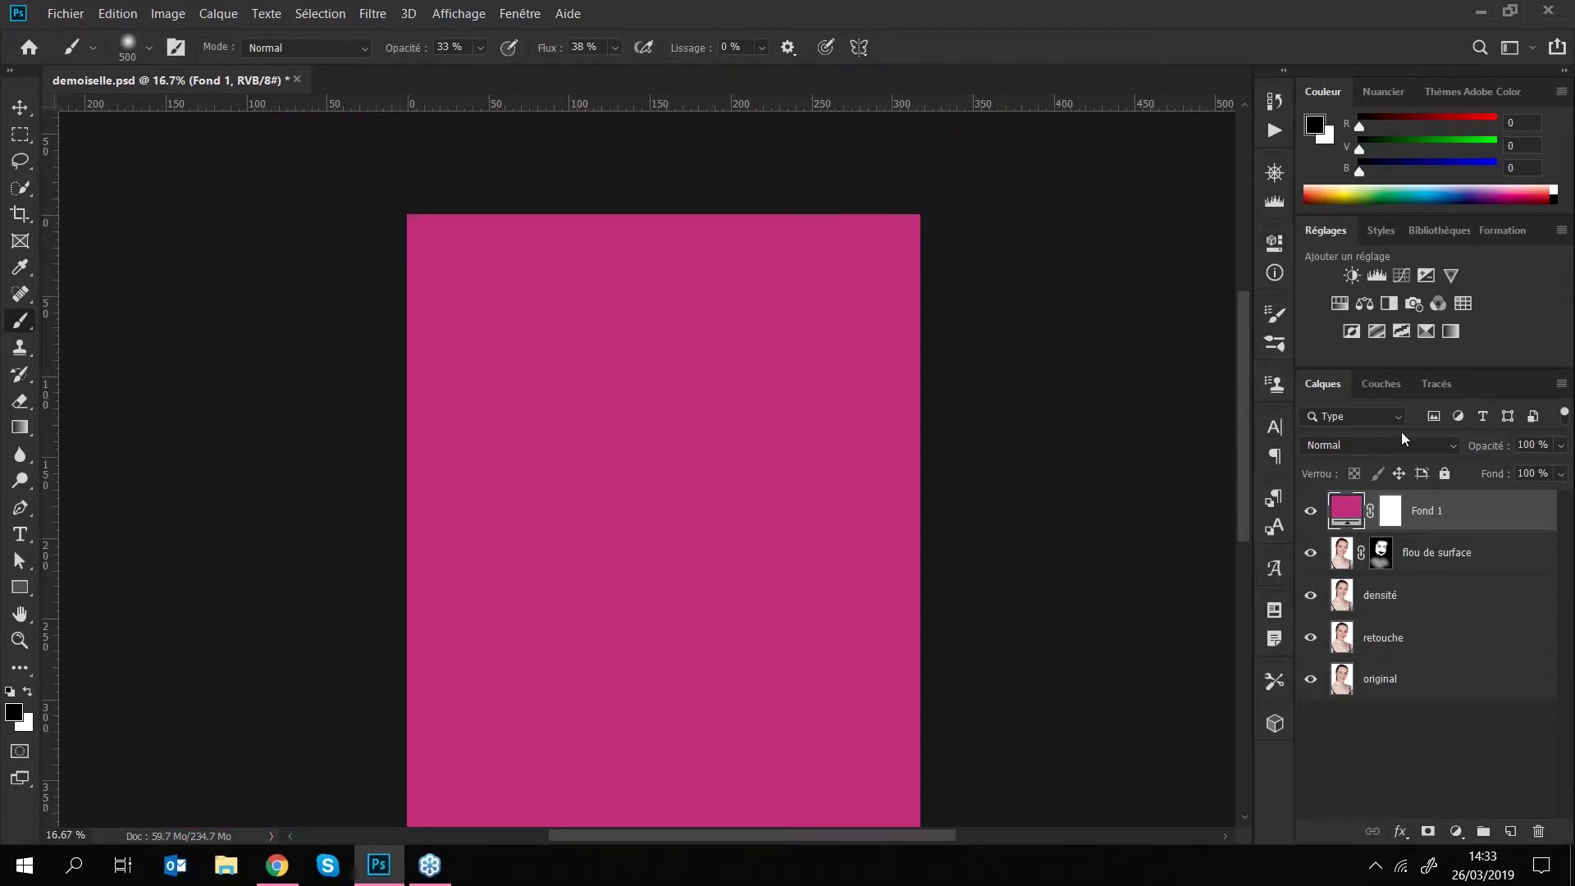
key("v")
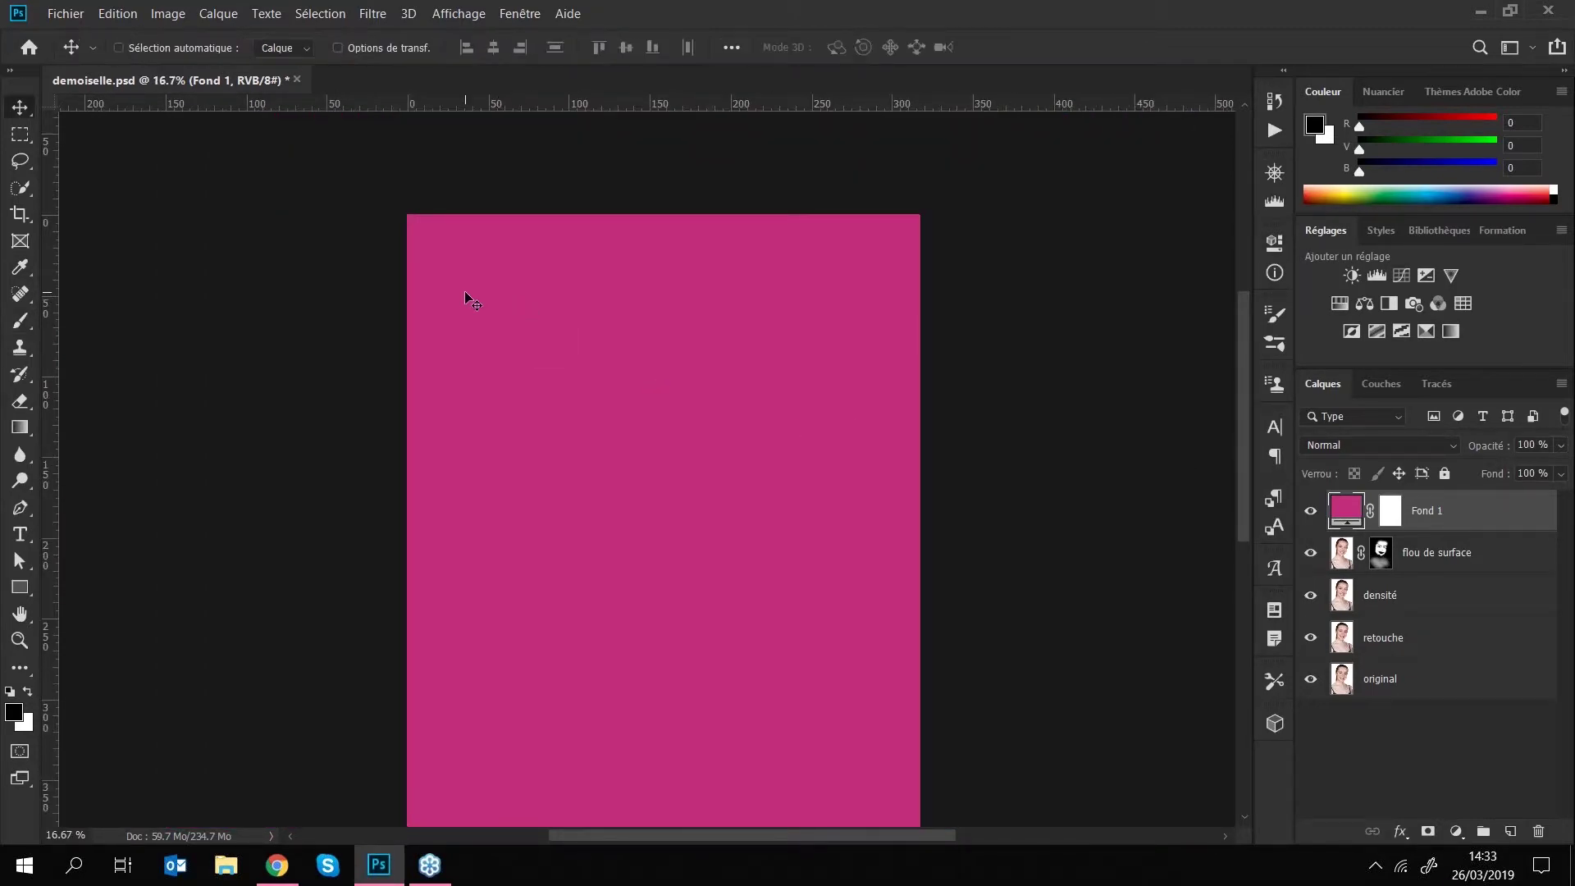
left_click_drag(592, 390, 944, 454)
left_click_drag(498, 371, 968, 428)
left_click_drag(946, 498, 920, 420)
- On the Fond 1 layer's mask, set the brush opacity to 100% and paint a black zigzag from the canvas corner across the face
left_click(1386, 519)
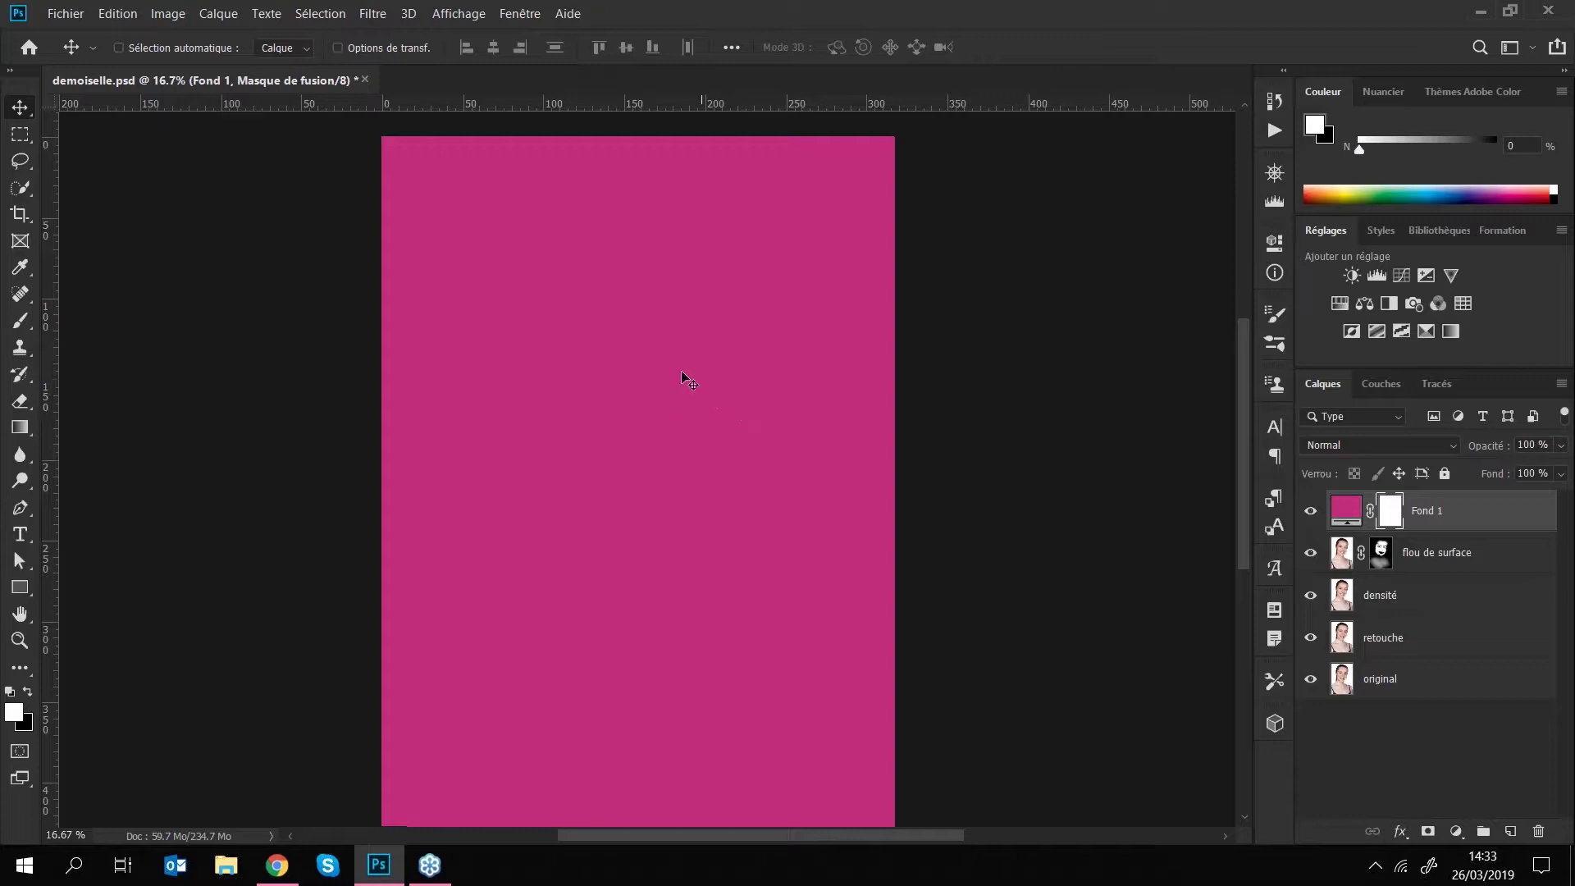
left_click(21, 330)
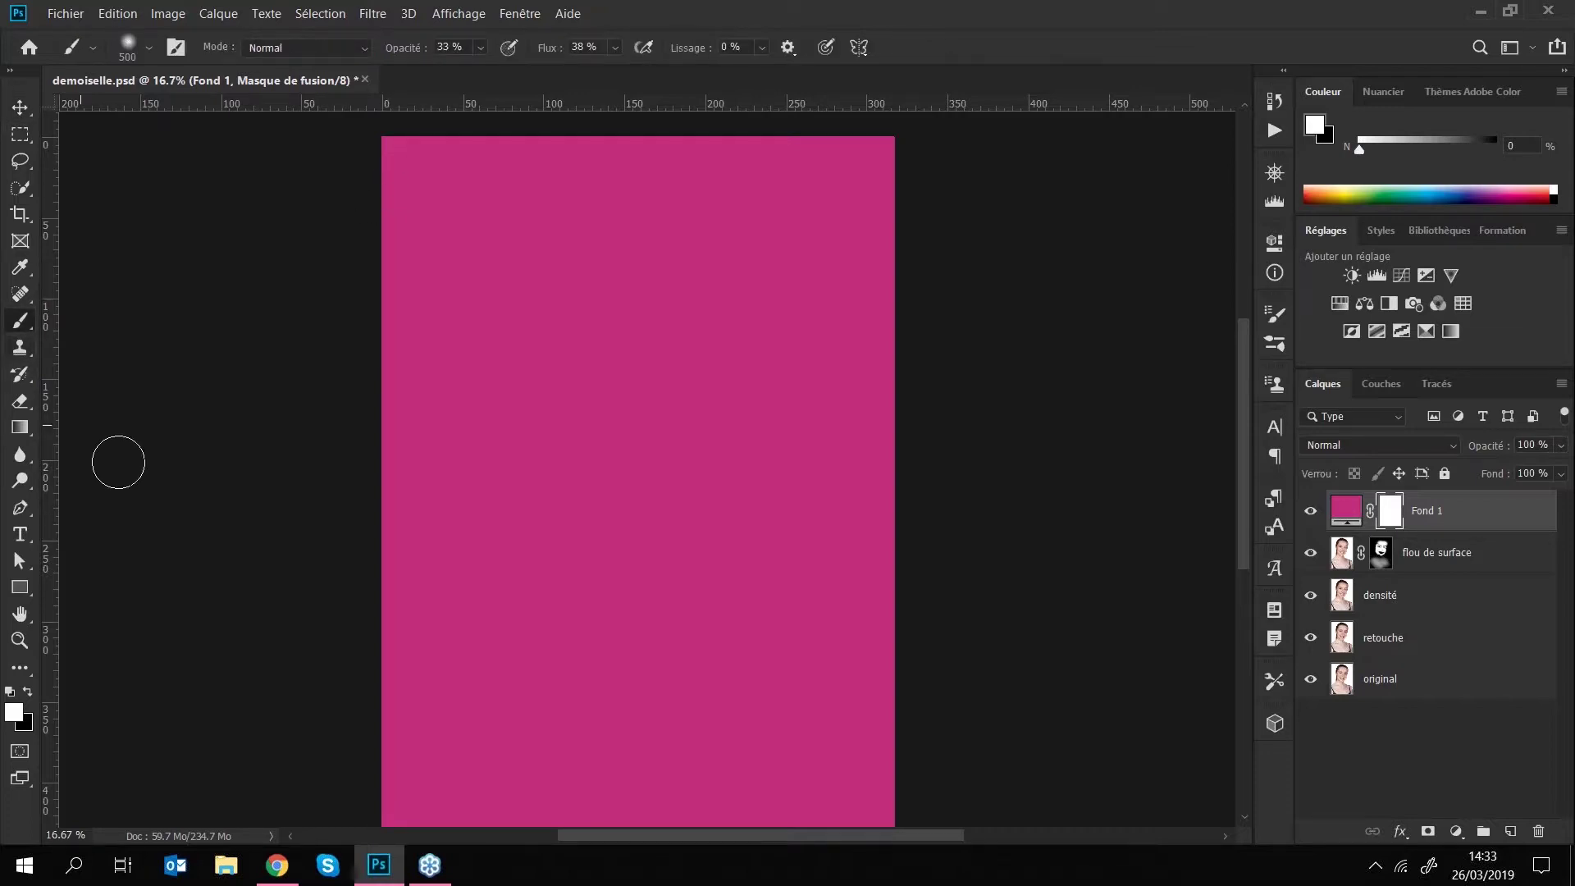
left_click(28, 693)
mouse_move(422, 183)
left_mouse_down()
mouse_move(391, 151)
mouse_move(373, 203)
mouse_move(398, 221)
mouse_move(365, 305)
left_mouse_up()
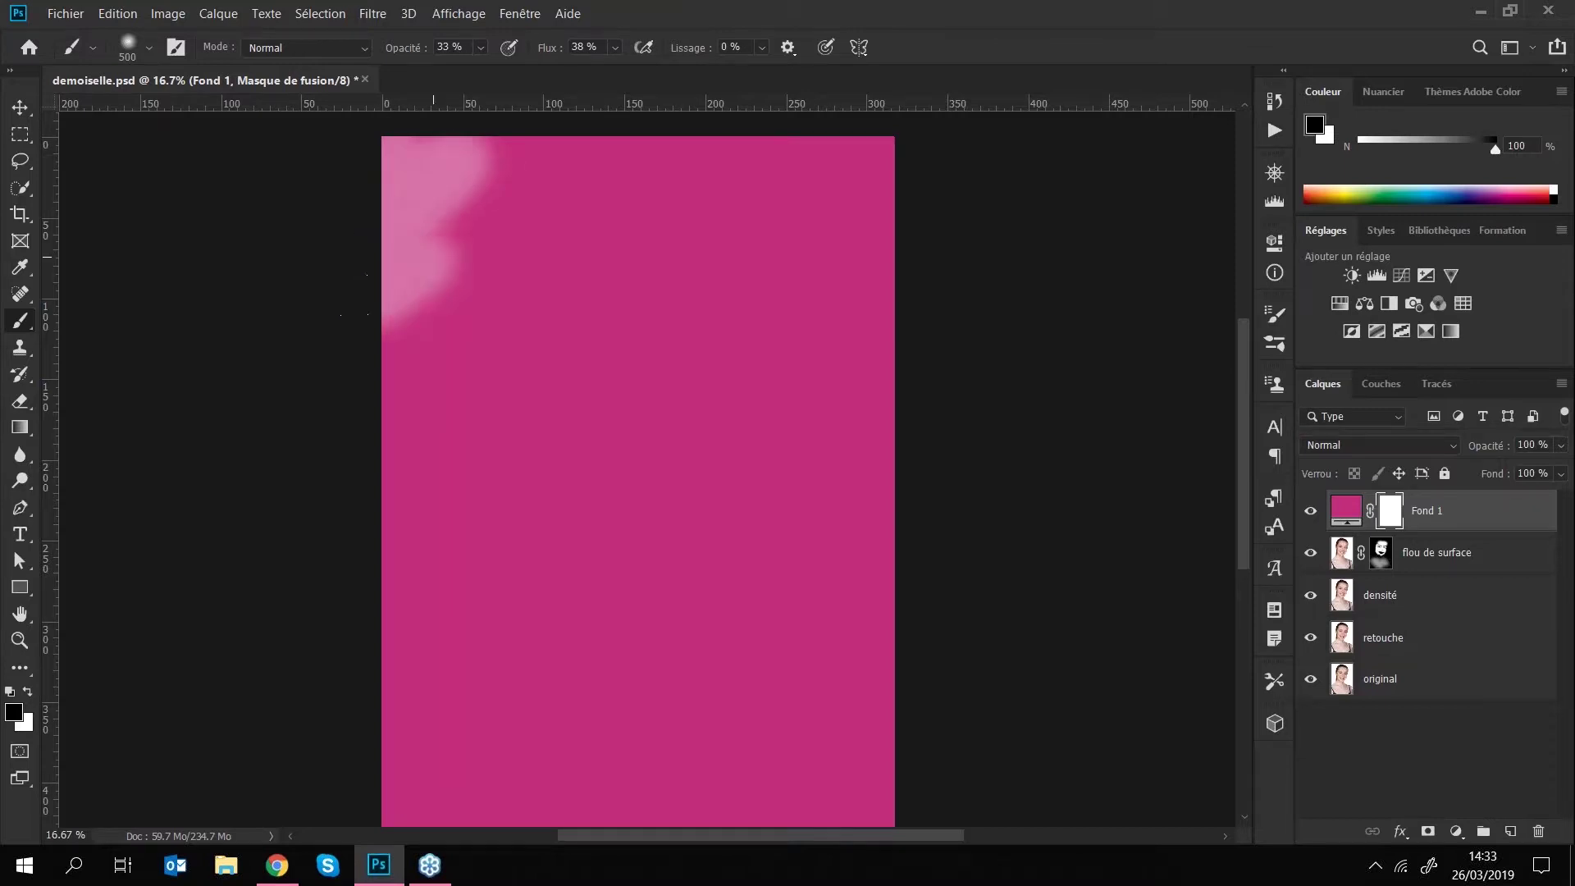
key("ctrl+z")
left_click_drag(401, 47, 482, 50)
mouse_move(452, 172)
left_mouse_down()
mouse_move(517, 327)
mouse_move(749, 398)
mouse_move(678, 575)
left_mouse_up()
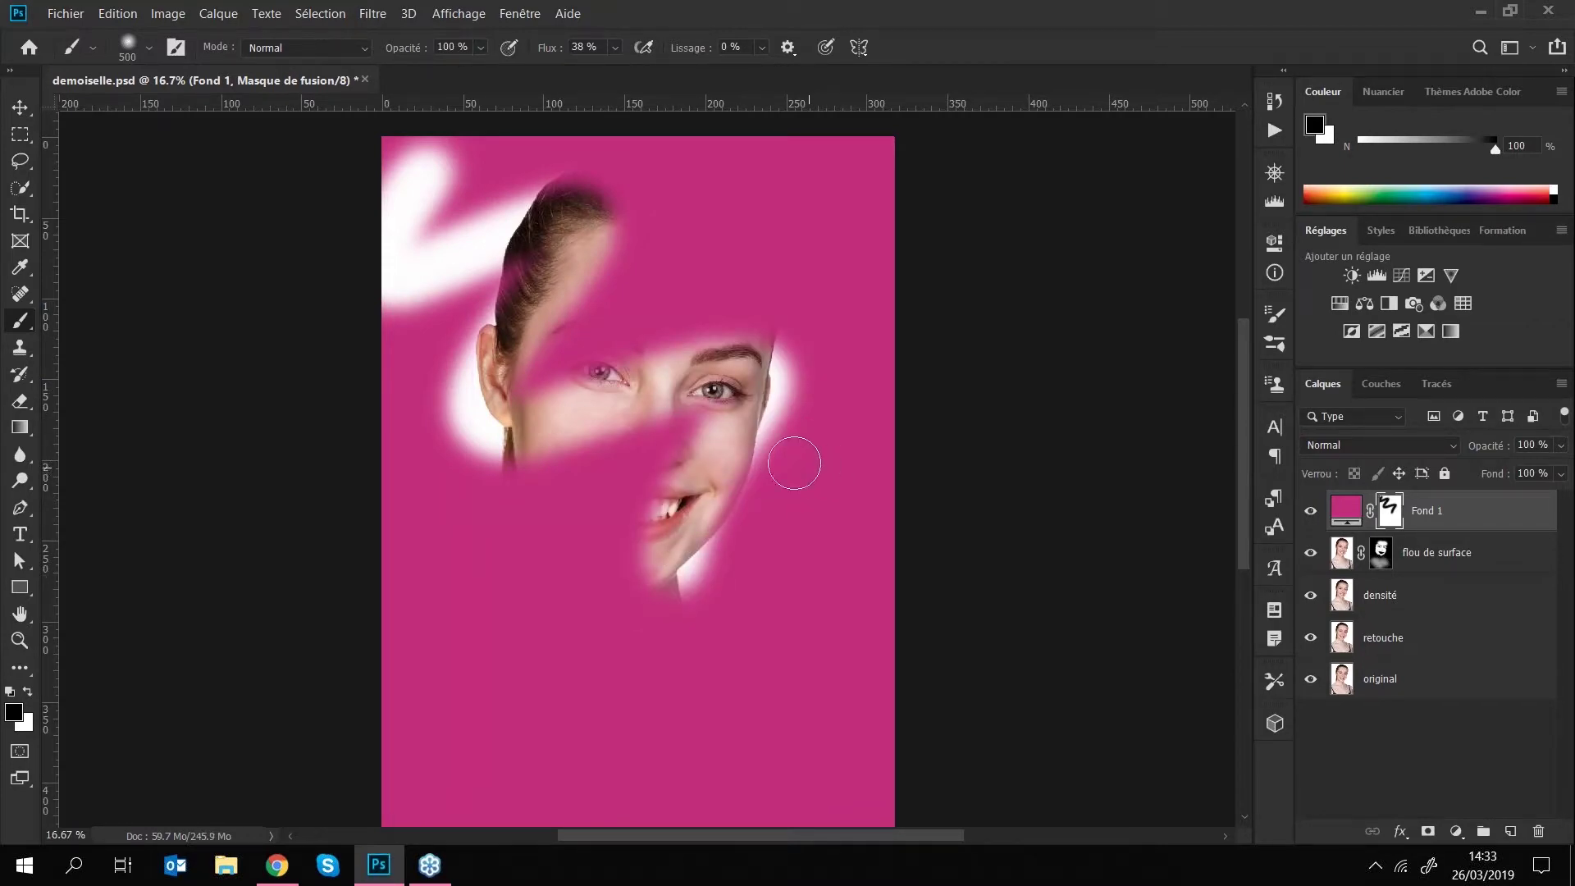
- Paint white over the zigzag on the mask to restore the magenta fill, and hide the Fond 1 layer
left_click(28, 692)
mouse_move(800, 387)
left_mouse_down()
mouse_move(651, 647)
mouse_move(819, 363)
mouse_move(618, 548)
mouse_move(771, 300)
mouse_move(561, 491)
mouse_move(726, 283)
mouse_move(616, 297)
mouse_move(512, 439)
mouse_move(686, 246)
mouse_move(460, 432)
mouse_move(604, 210)
mouse_move(534, 301)
mouse_move(414, 373)
mouse_move(524, 225)
mouse_move(465, 178)
mouse_move(383, 279)
mouse_move(414, 212)
mouse_move(517, 197)
mouse_move(420, 182)
mouse_move(404, 199)
mouse_move(373, 164)
left_mouse_up()
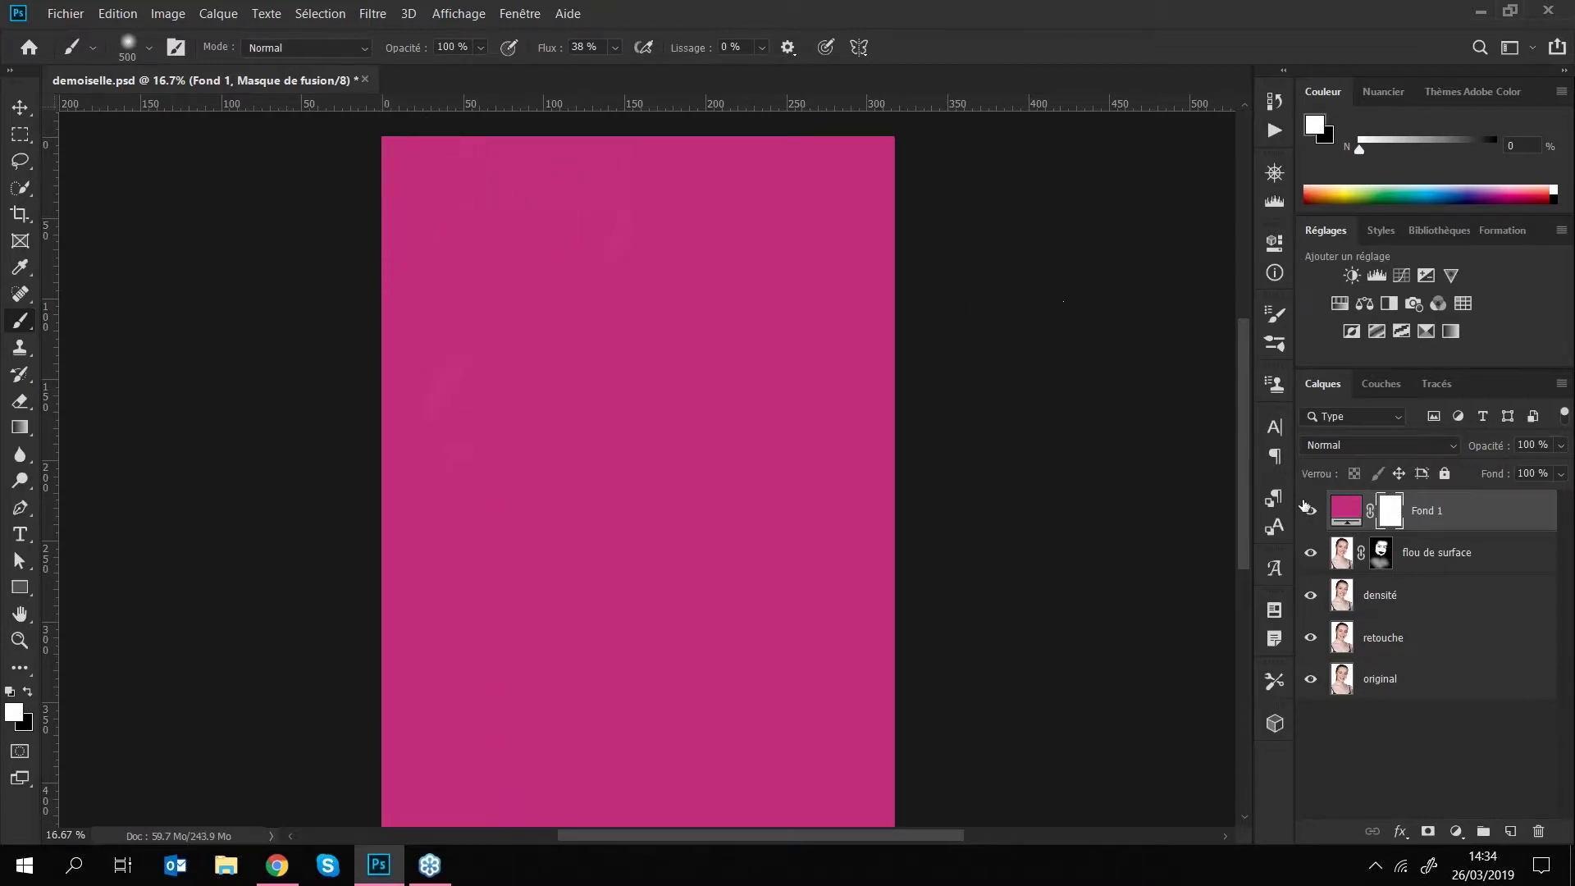
left_click(1311, 511)
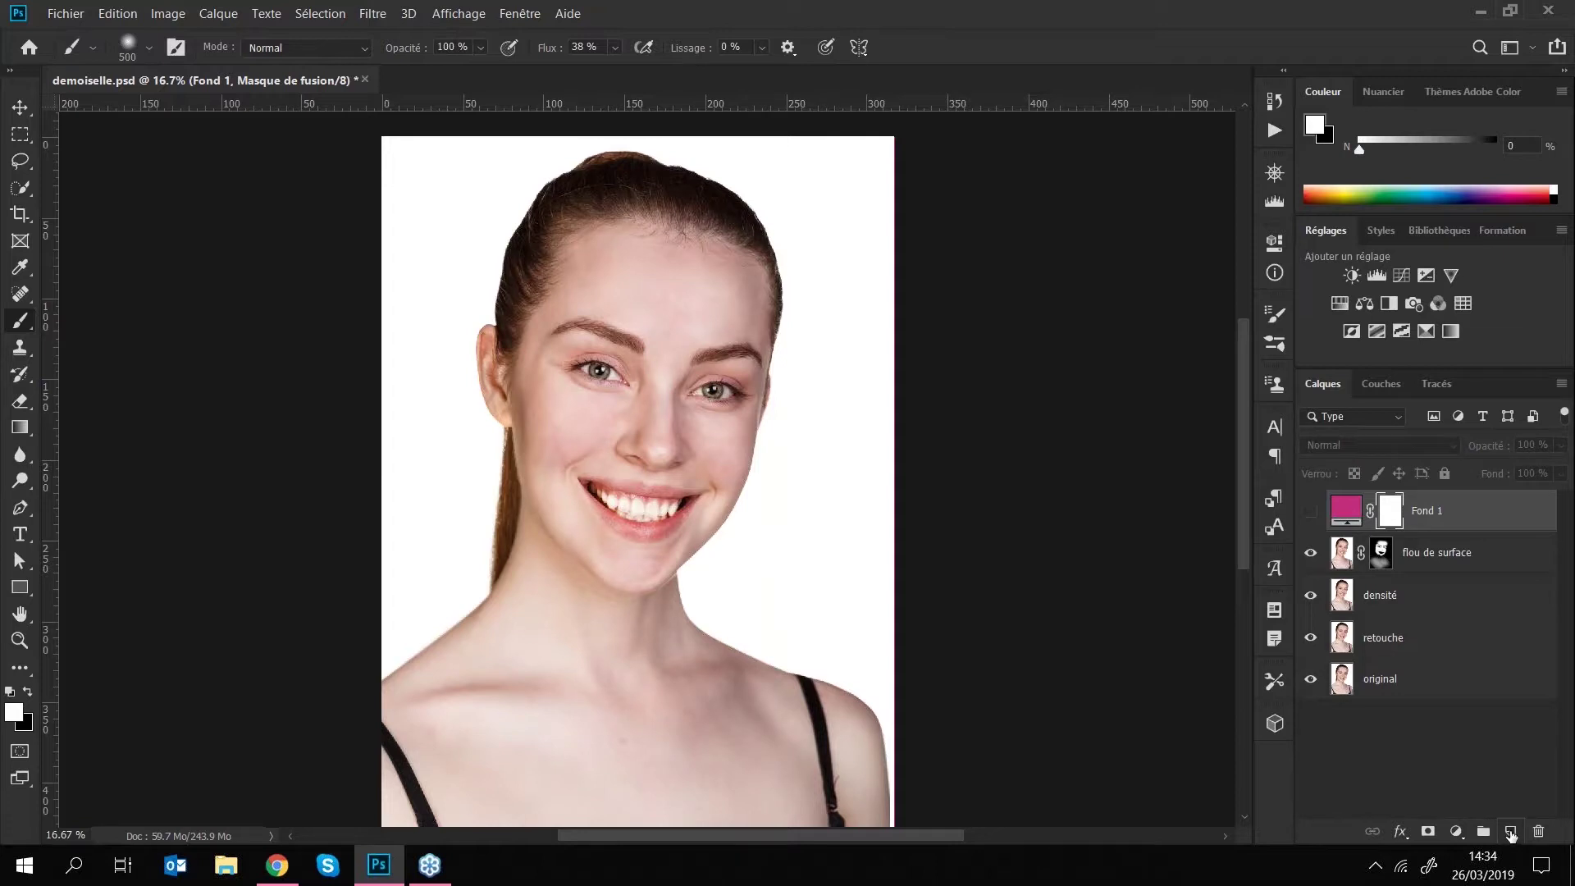
- Create a new empty layer and paint a magenta zigzag across the face, covered by a second zigzag in yellow
left_click(1512, 834)
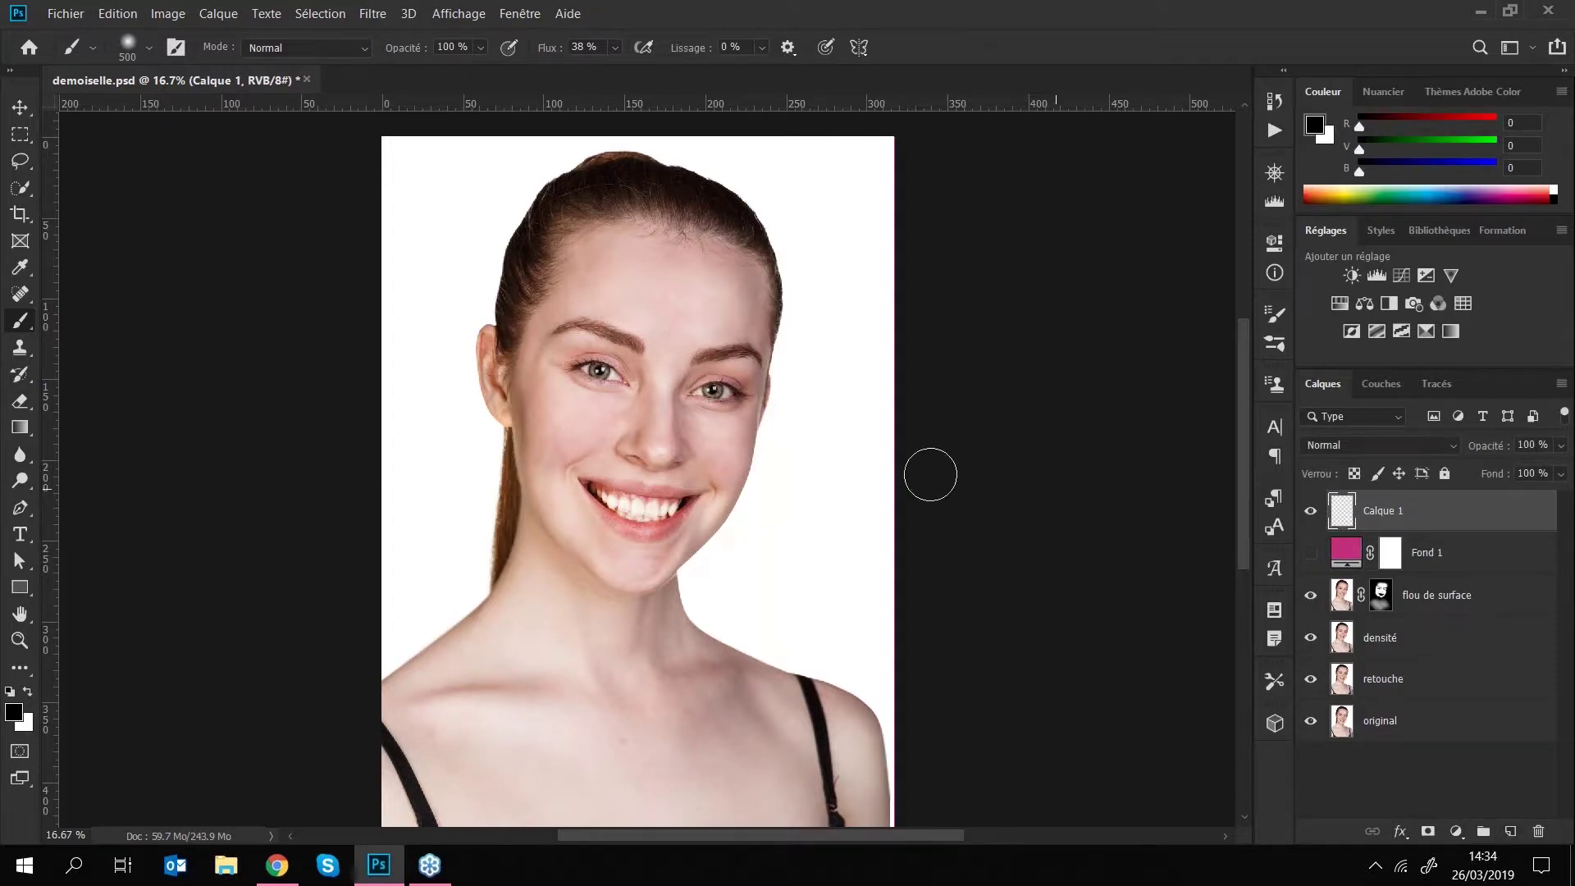
left_click(1386, 92)
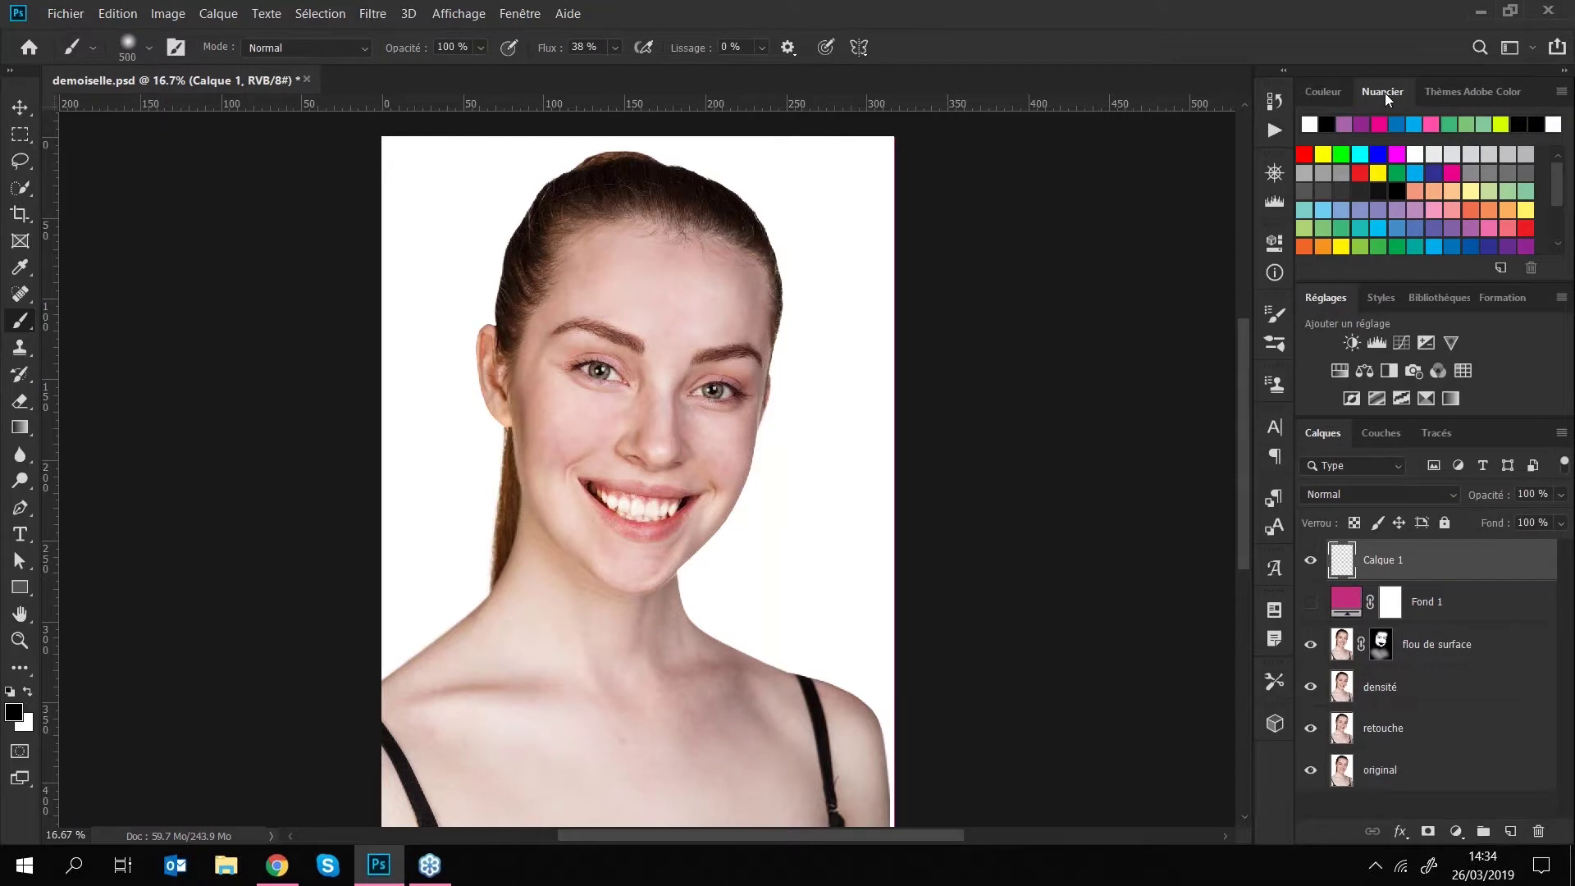
left_click(1381, 122)
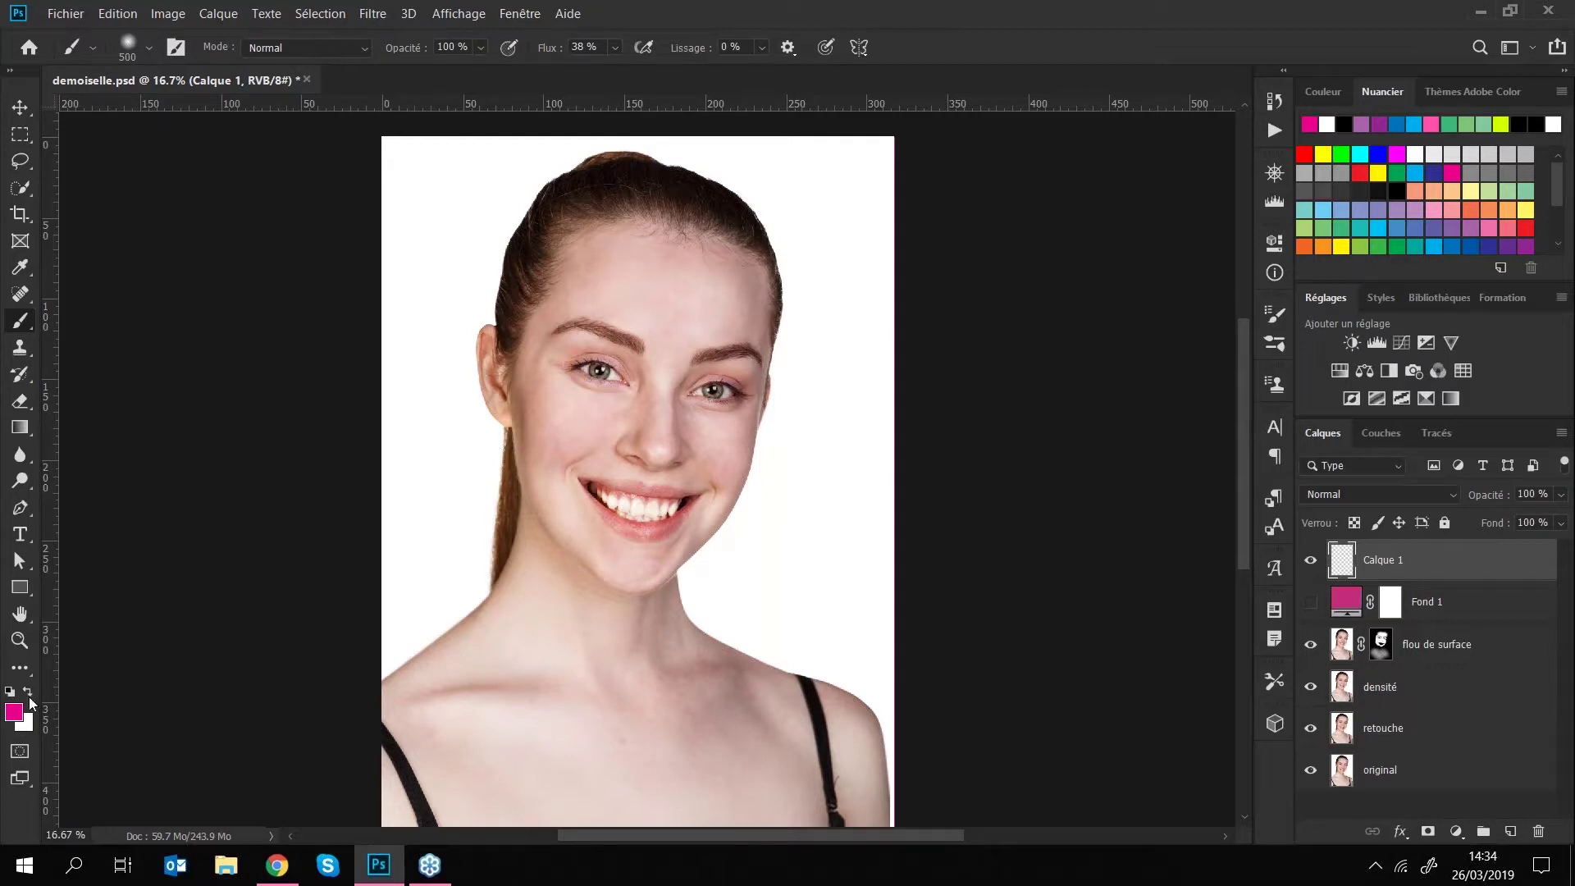
mouse_move(460, 267)
left_mouse_down()
mouse_move(632, 422)
mouse_move(771, 492)
left_mouse_up()
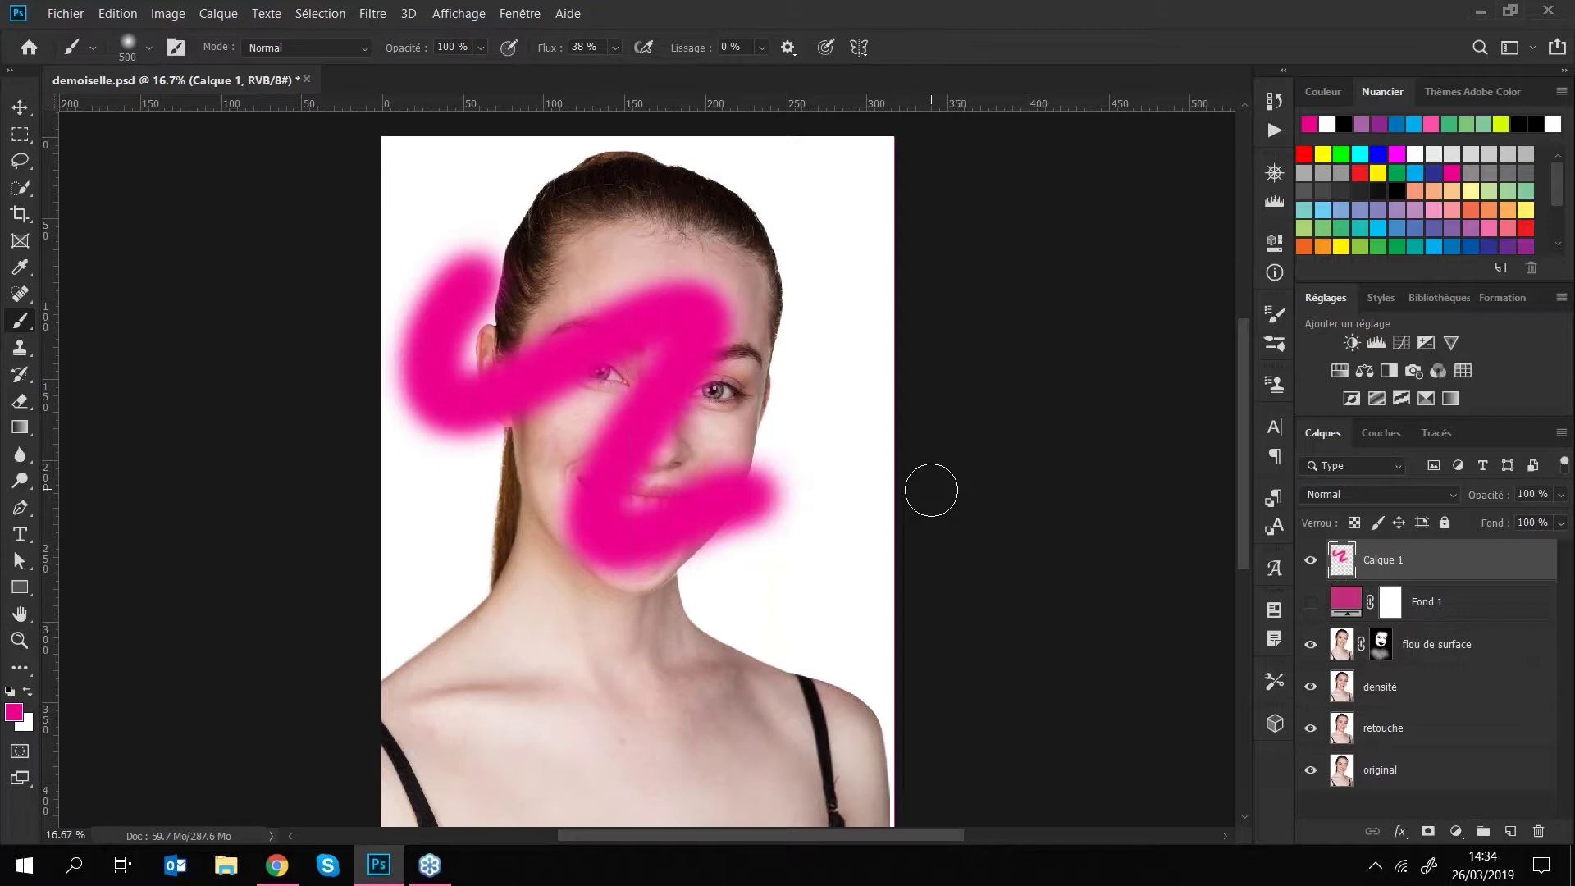
key("ctrl+z")
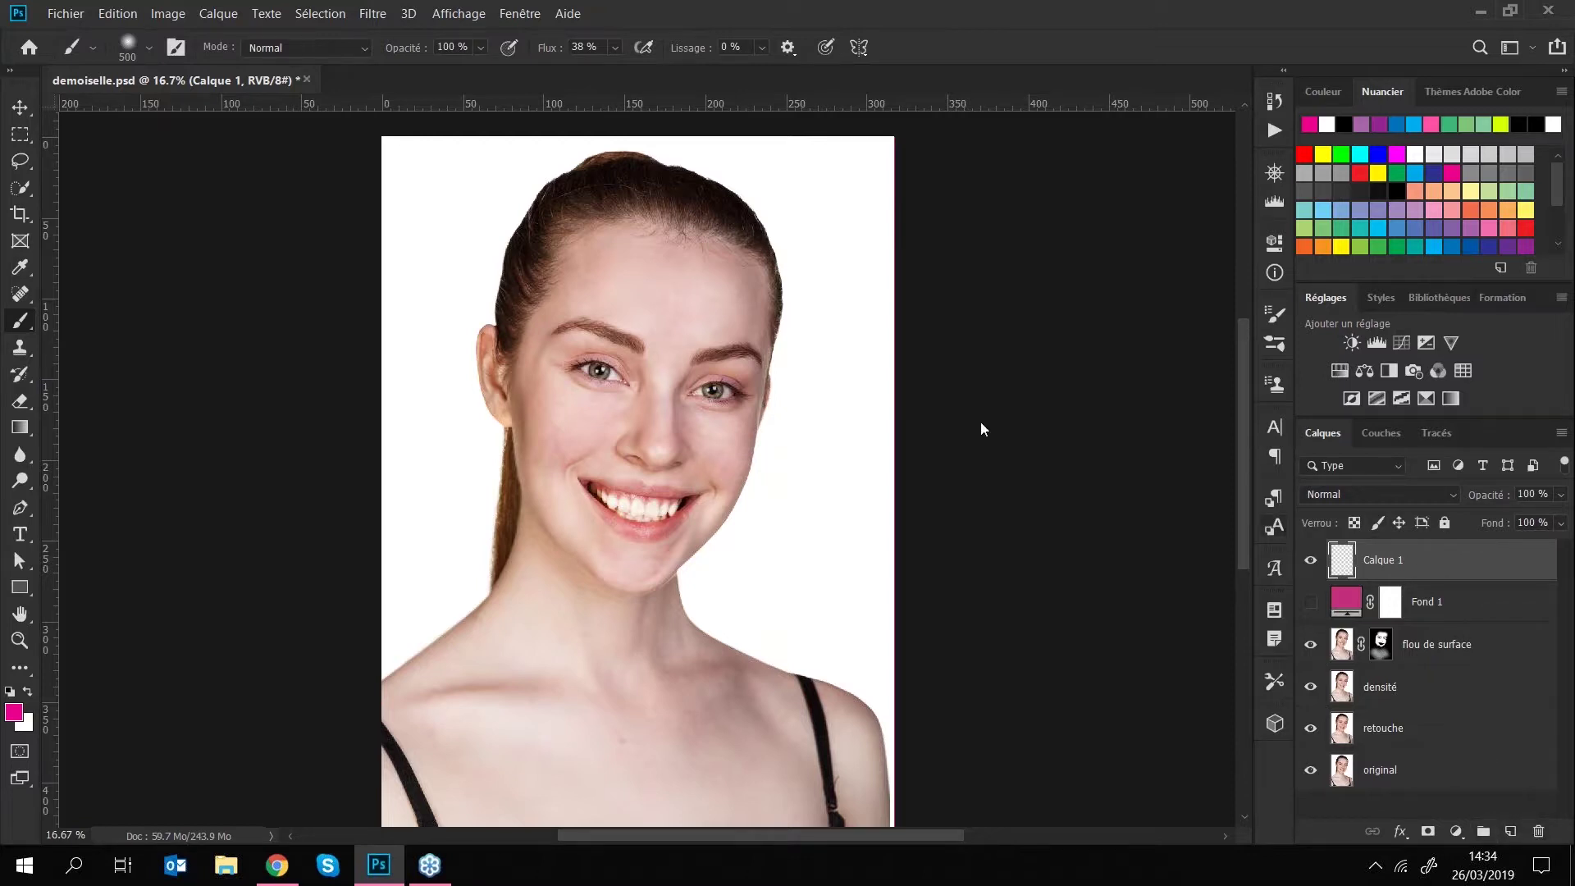
mouse_move(579, 246)
left_mouse_down()
mouse_move(791, 528)
mouse_move(808, 521)
left_mouse_up()
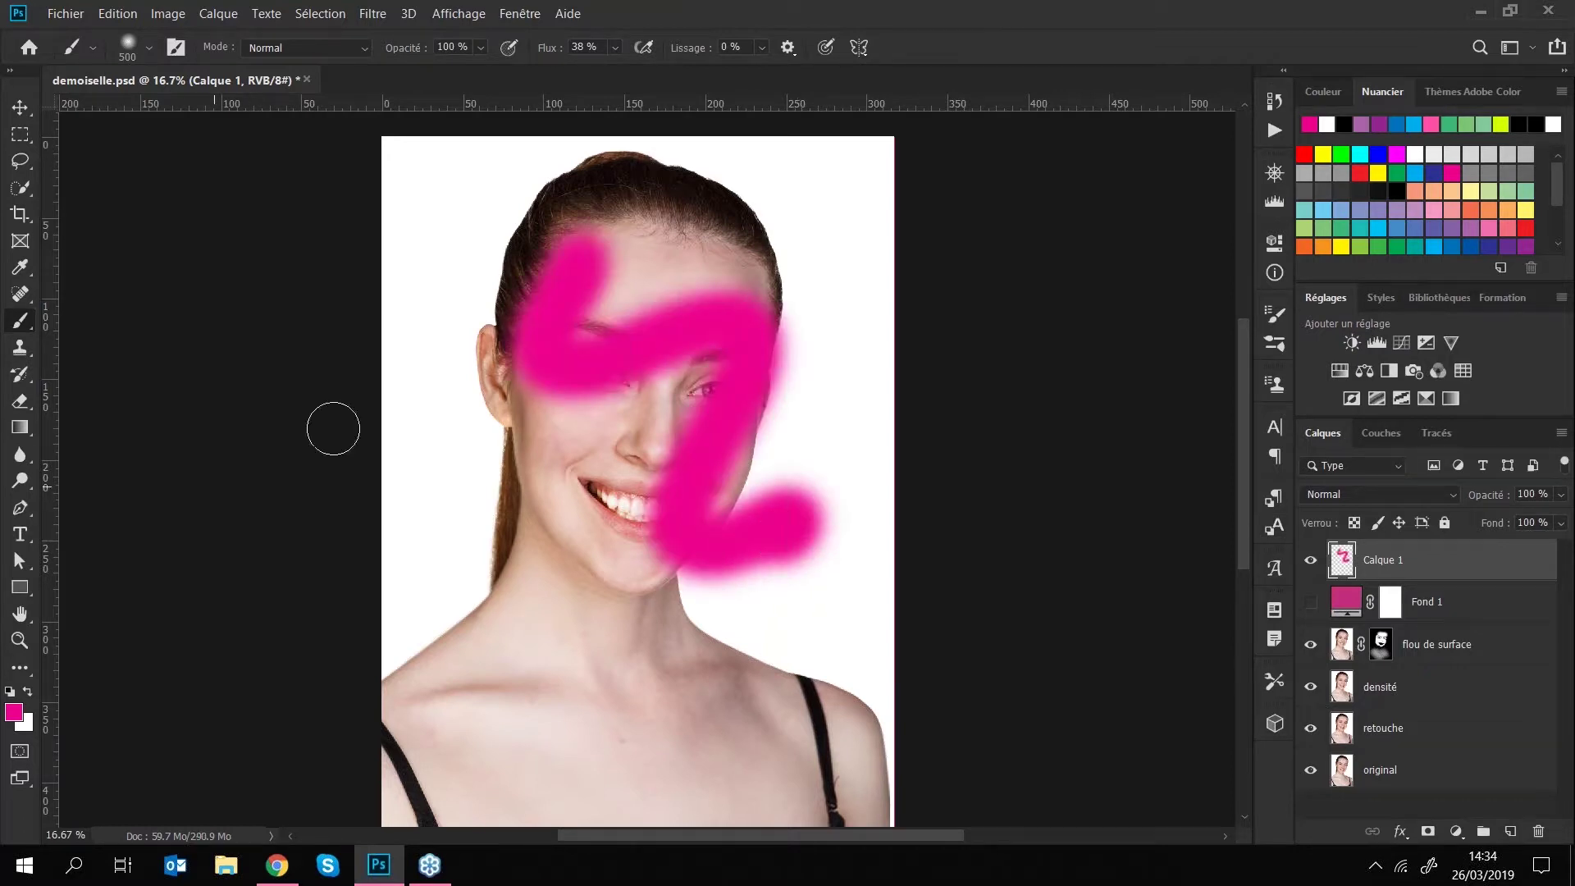
left_click(1380, 171)
mouse_move(566, 266)
left_mouse_down()
mouse_move(763, 320)
mouse_move(844, 481)
mouse_move(707, 534)
left_mouse_up()
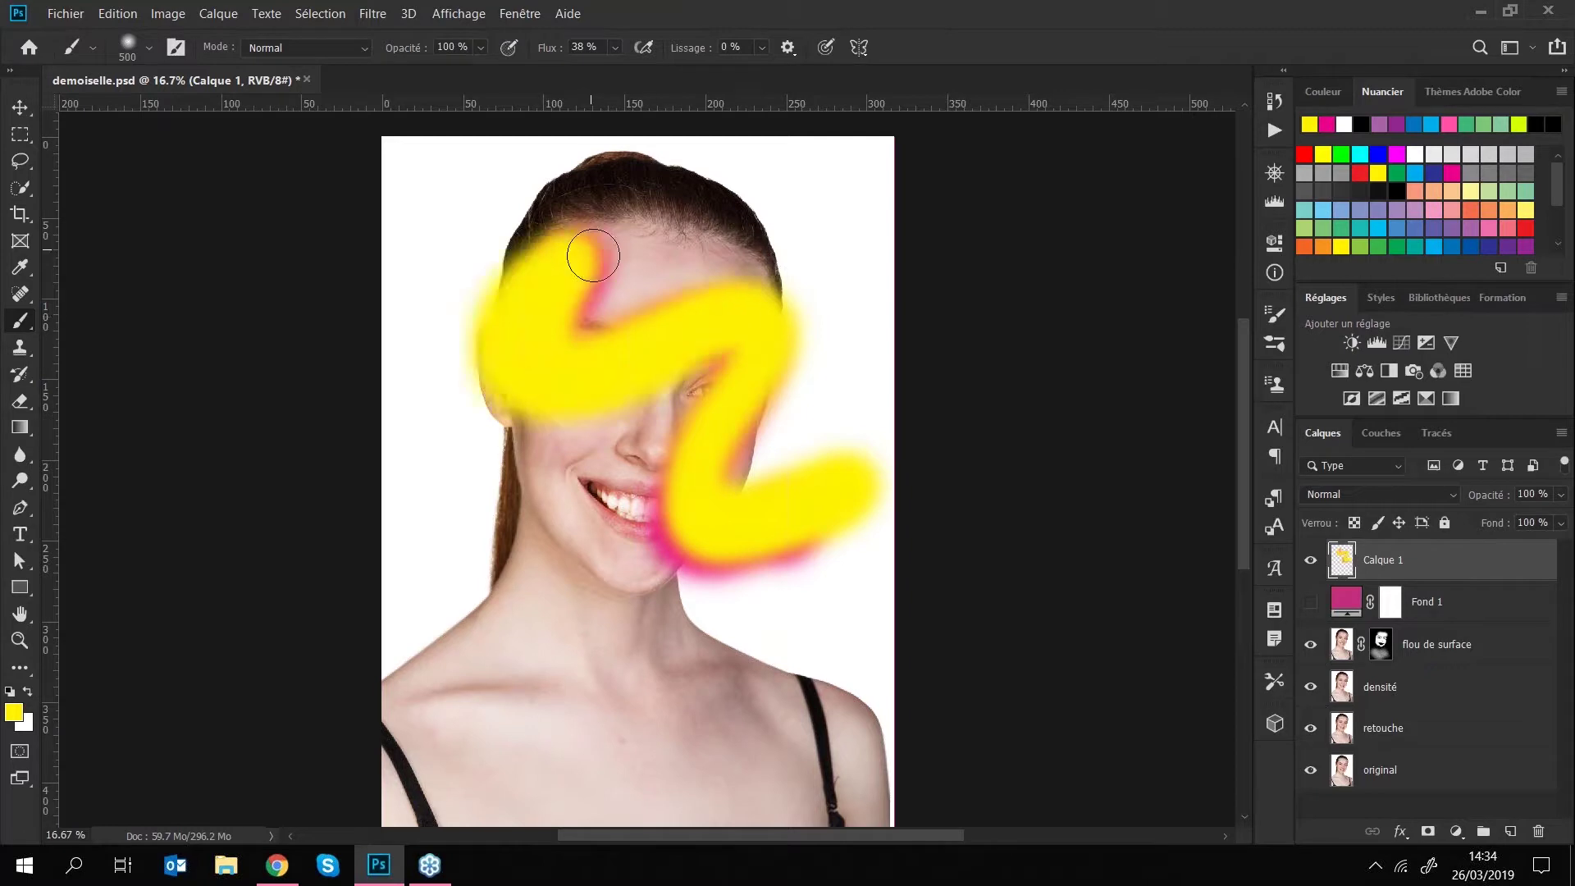
- Hide the painted Calque 1 layer and show the Fond 1 fill layer
left_click(1311, 559)
left_click(1311, 601)
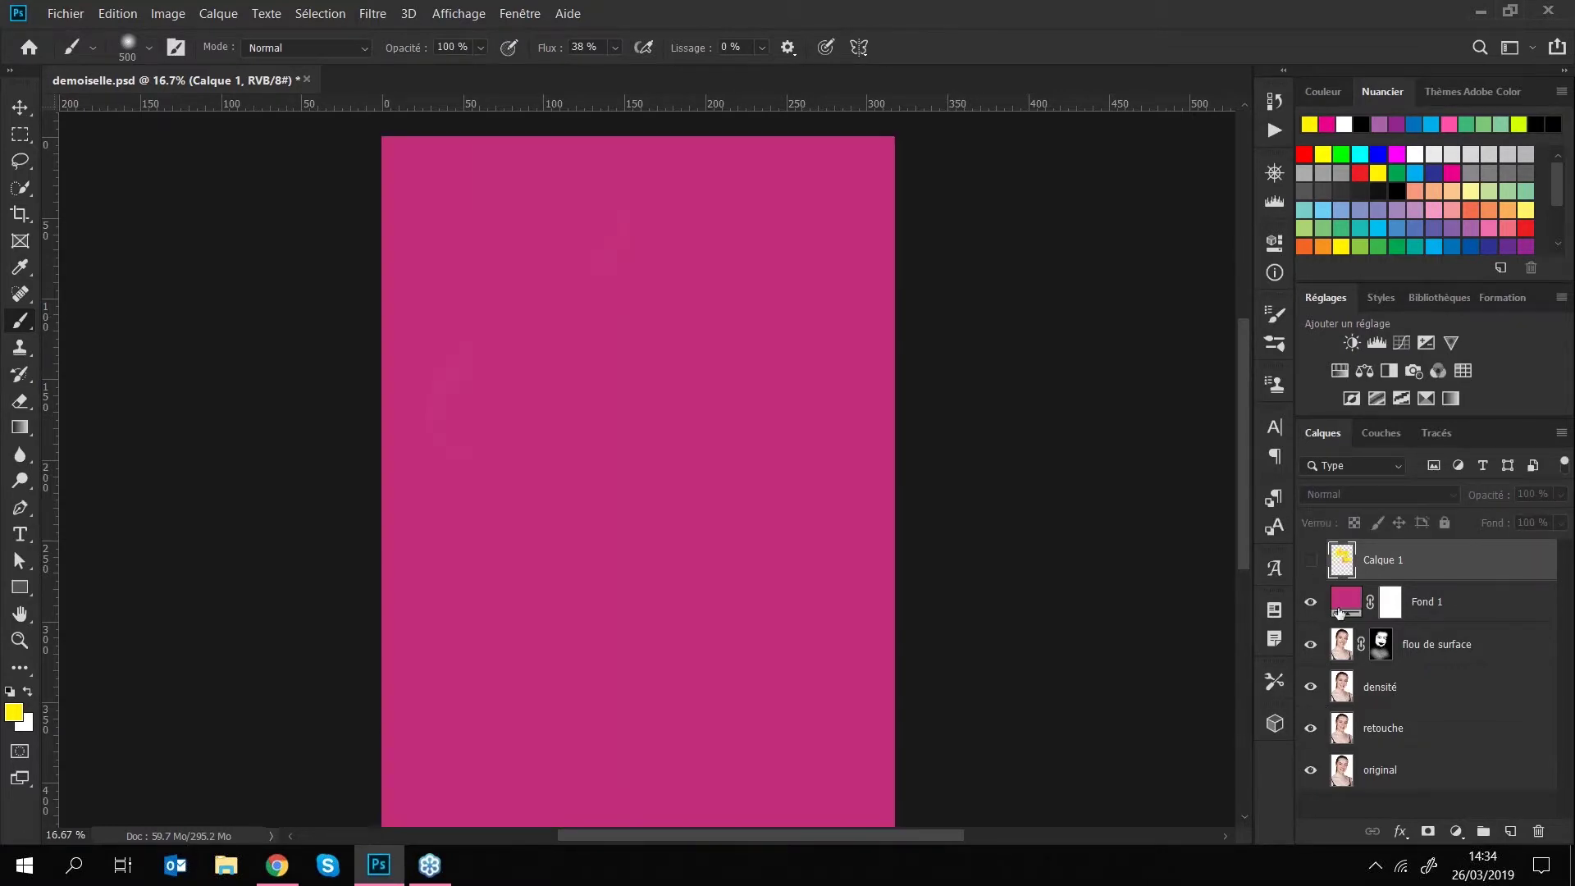
- Try green #2ec382 as the colour of the Fond 1 fill layer
double_click(1344, 603)
left_click_drag(902, 305, 904, 426)
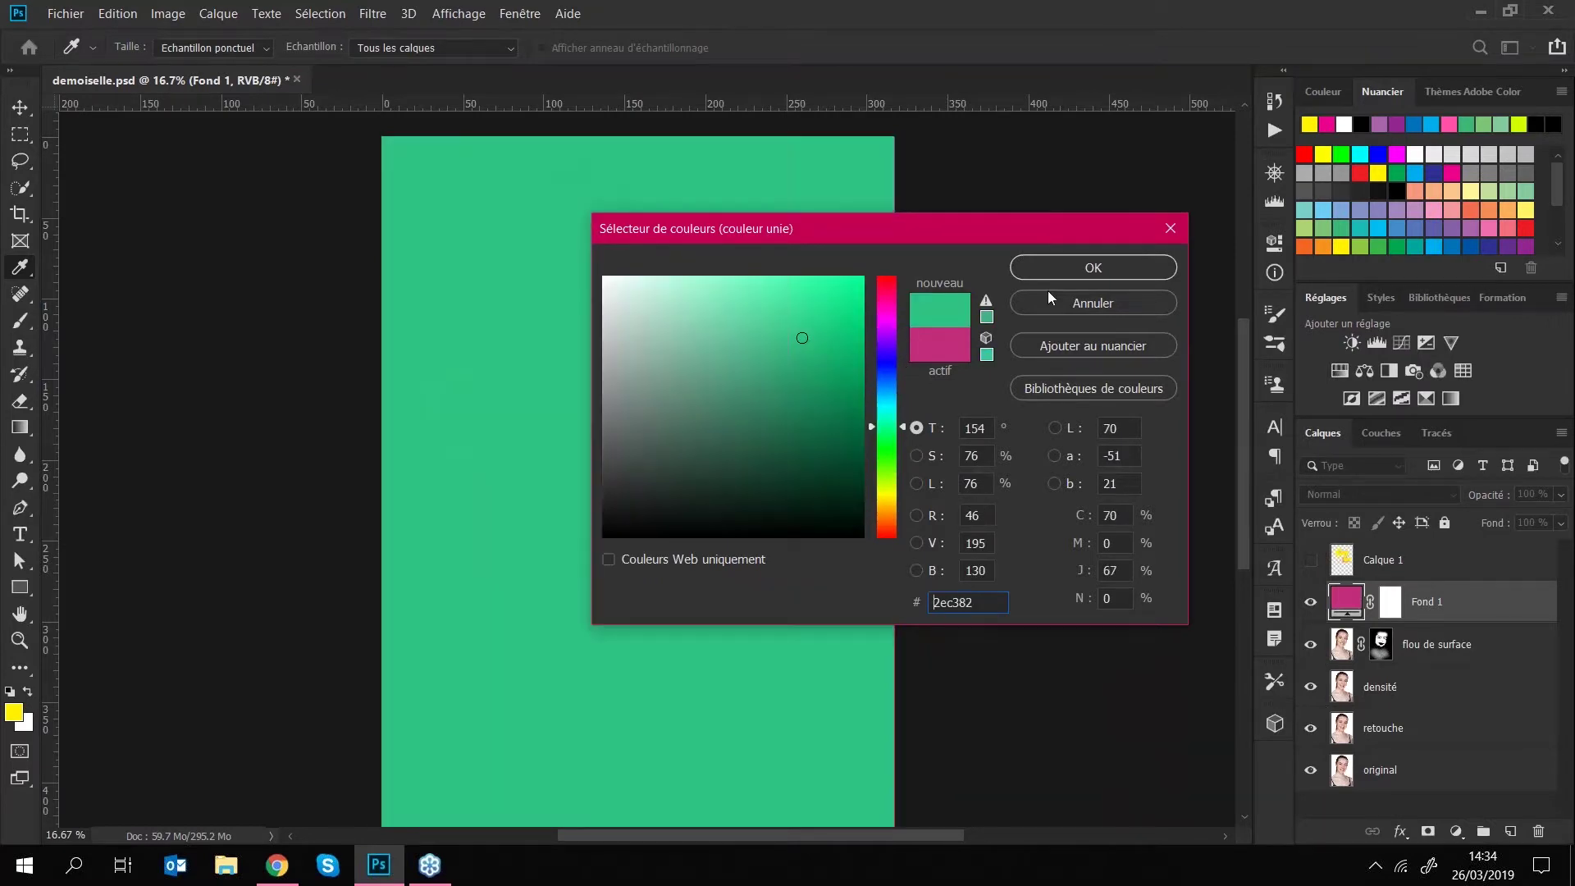
- Show the hidden Calque 1 layer with the yellow brush stroke and delete it
left_click(1412, 562)
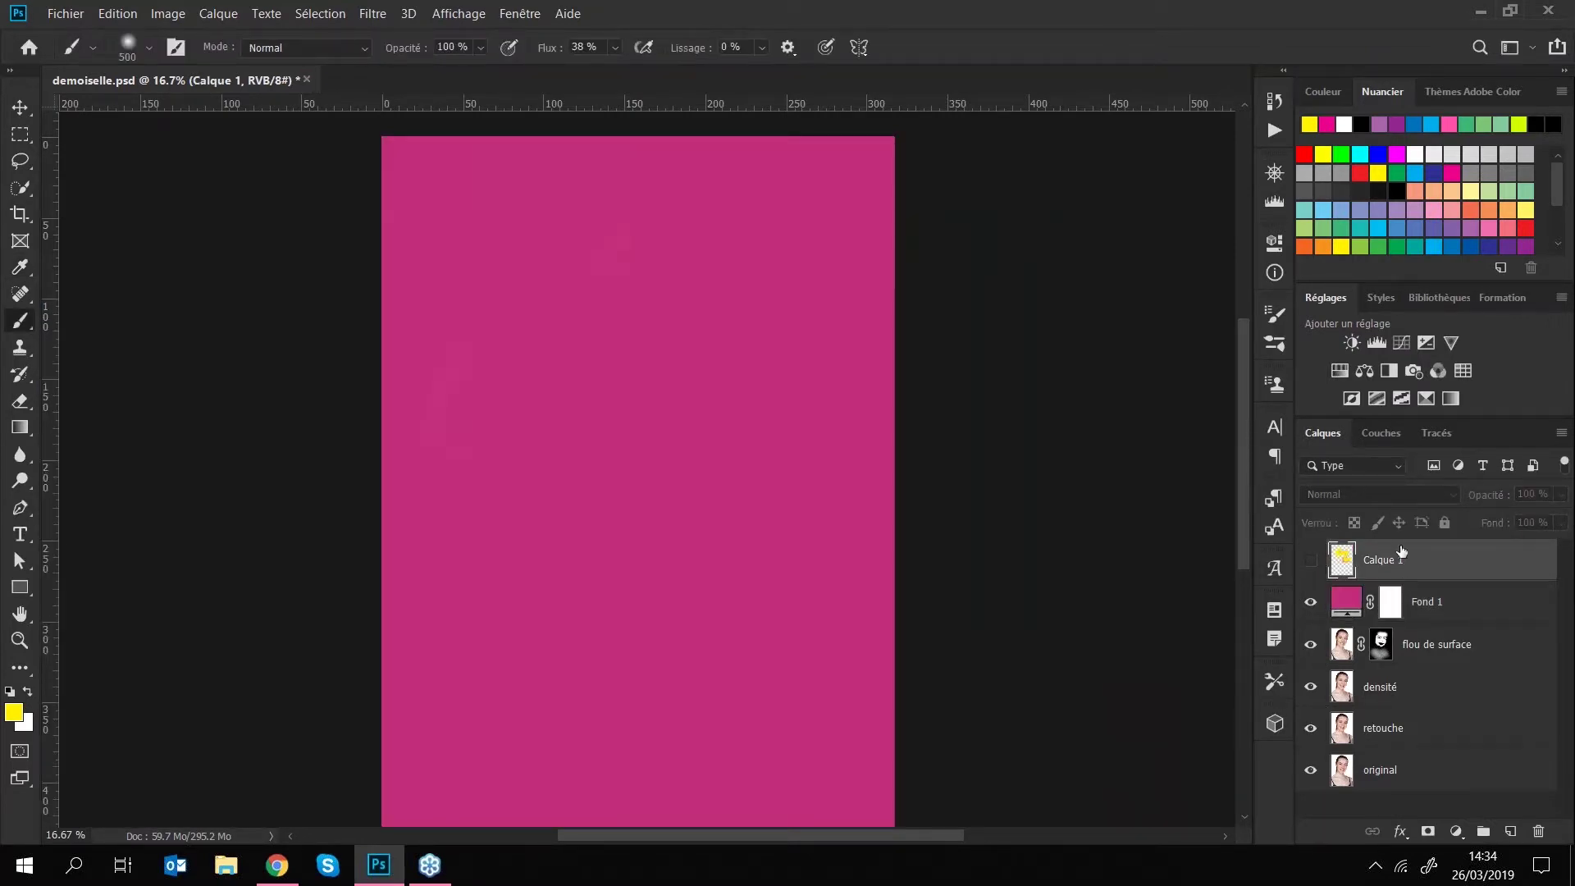
left_click(1311, 560)
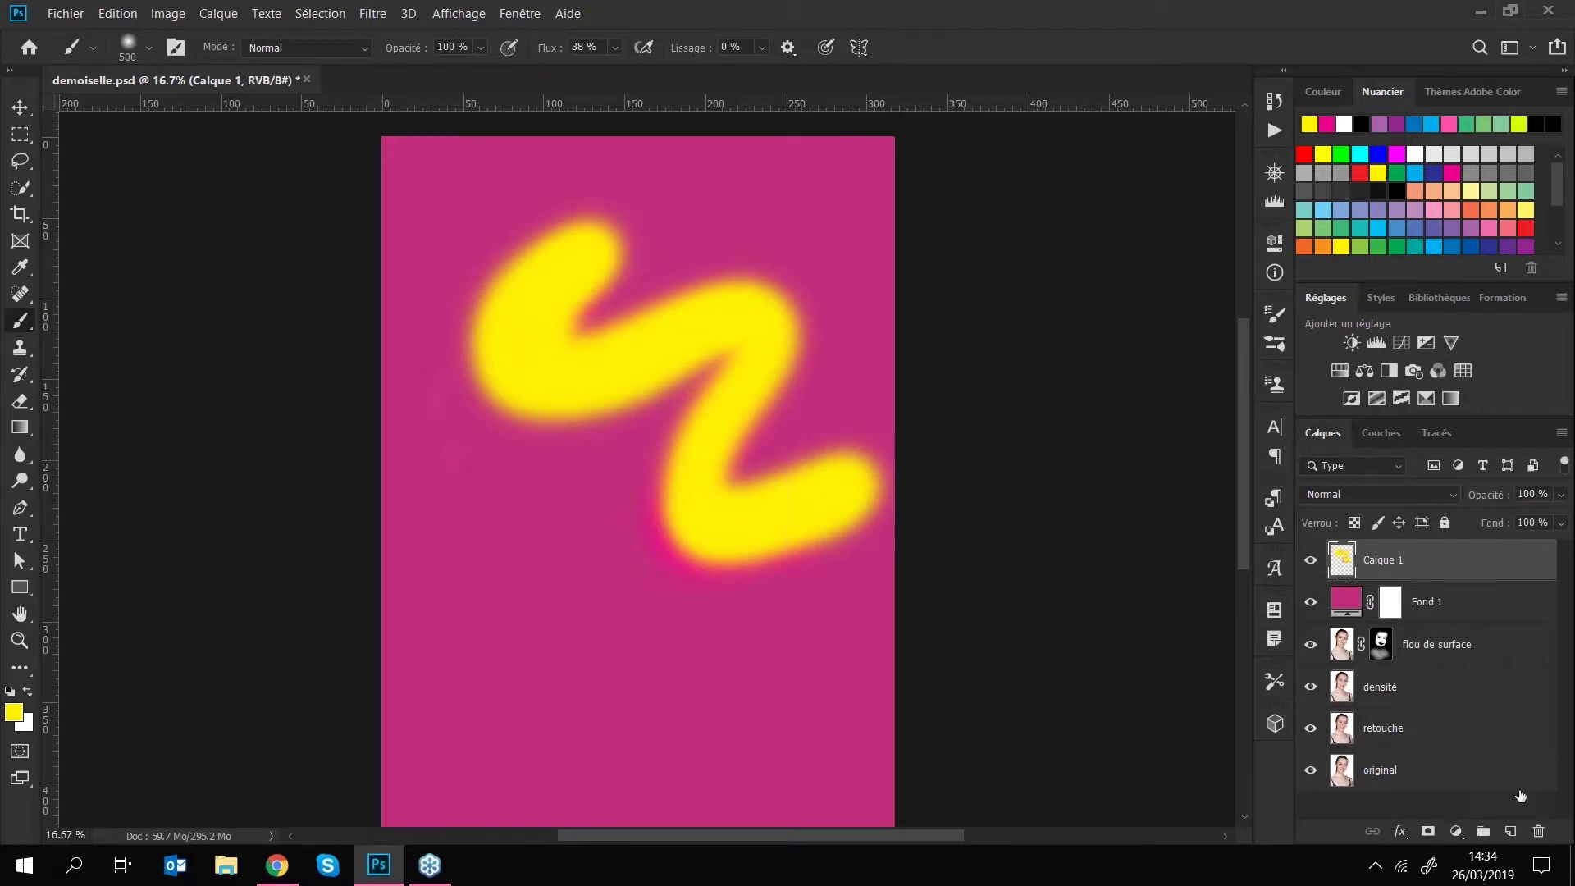
left_click(1538, 831)
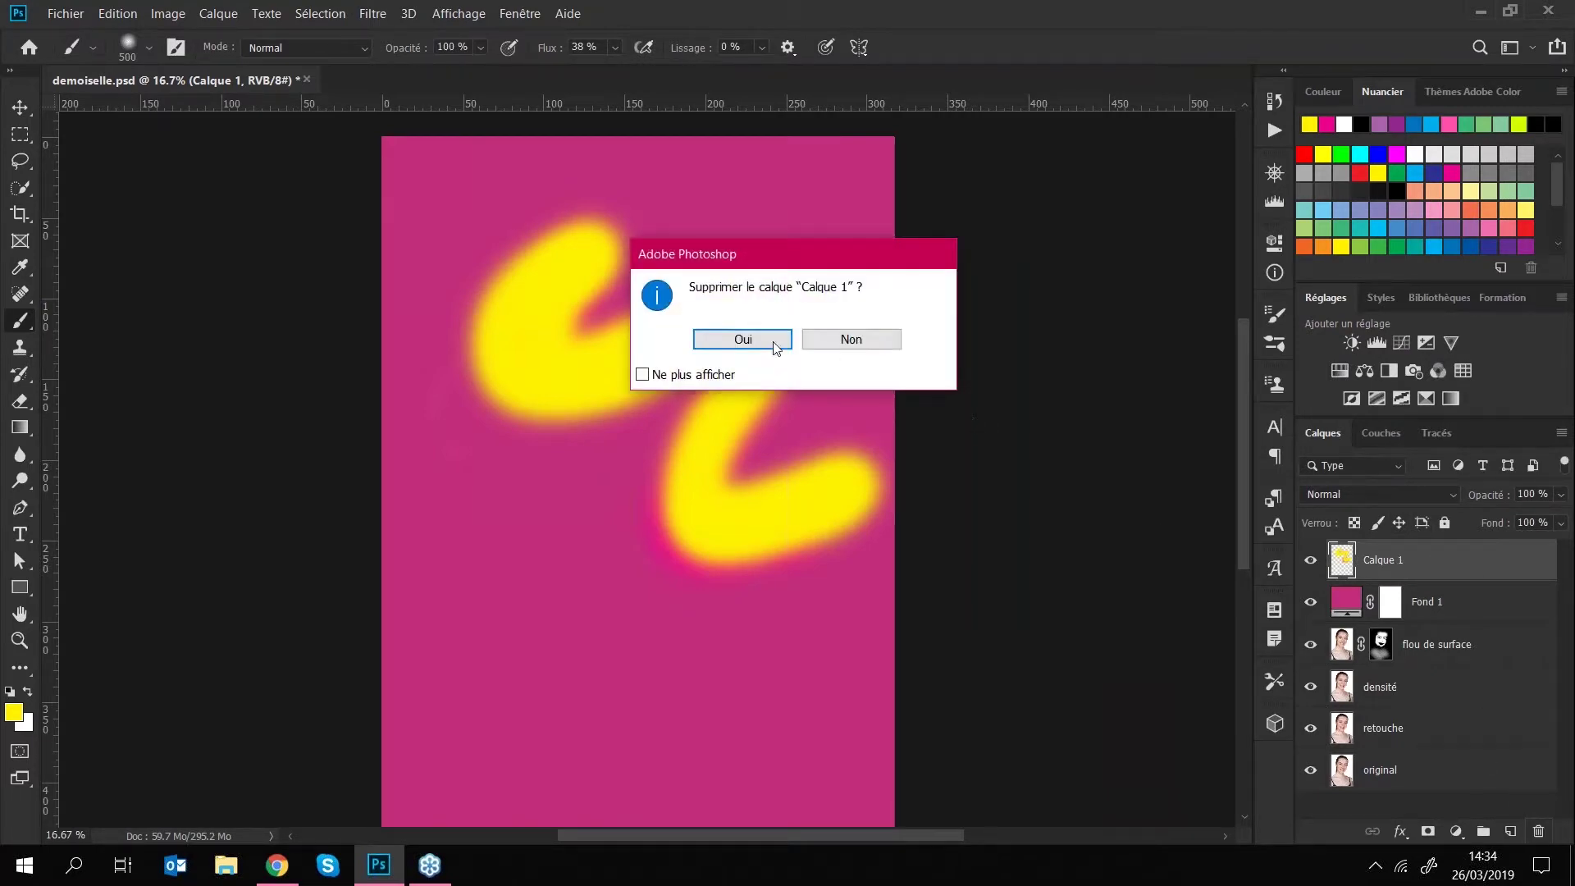
key("Return")
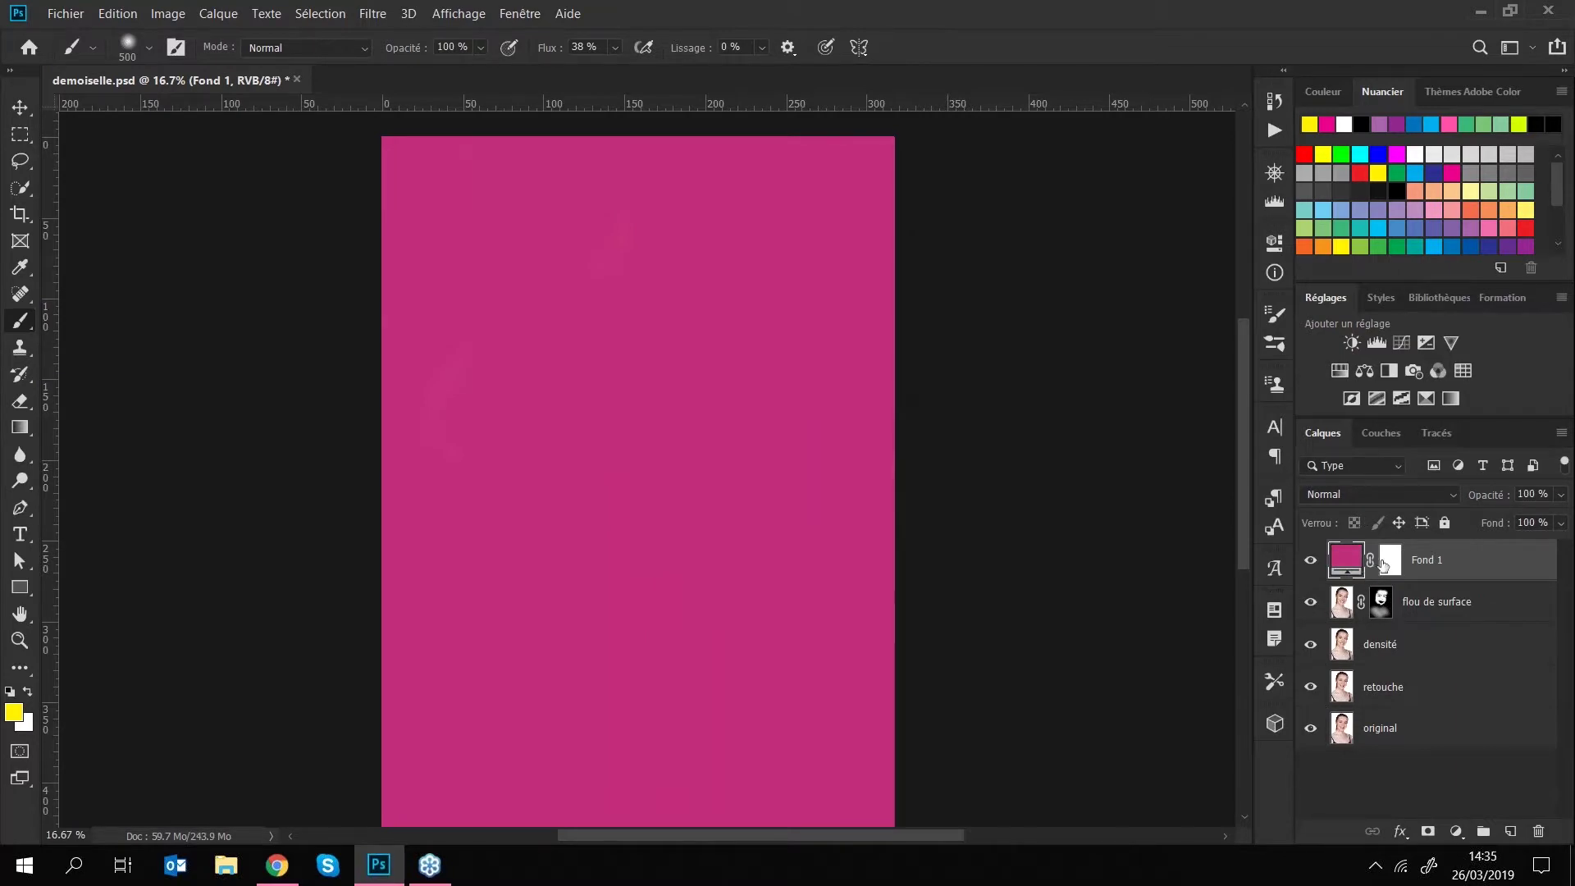
- Invert the Fond 1 layer mask to black so the pink fill is hidden
left_click(1389, 561)
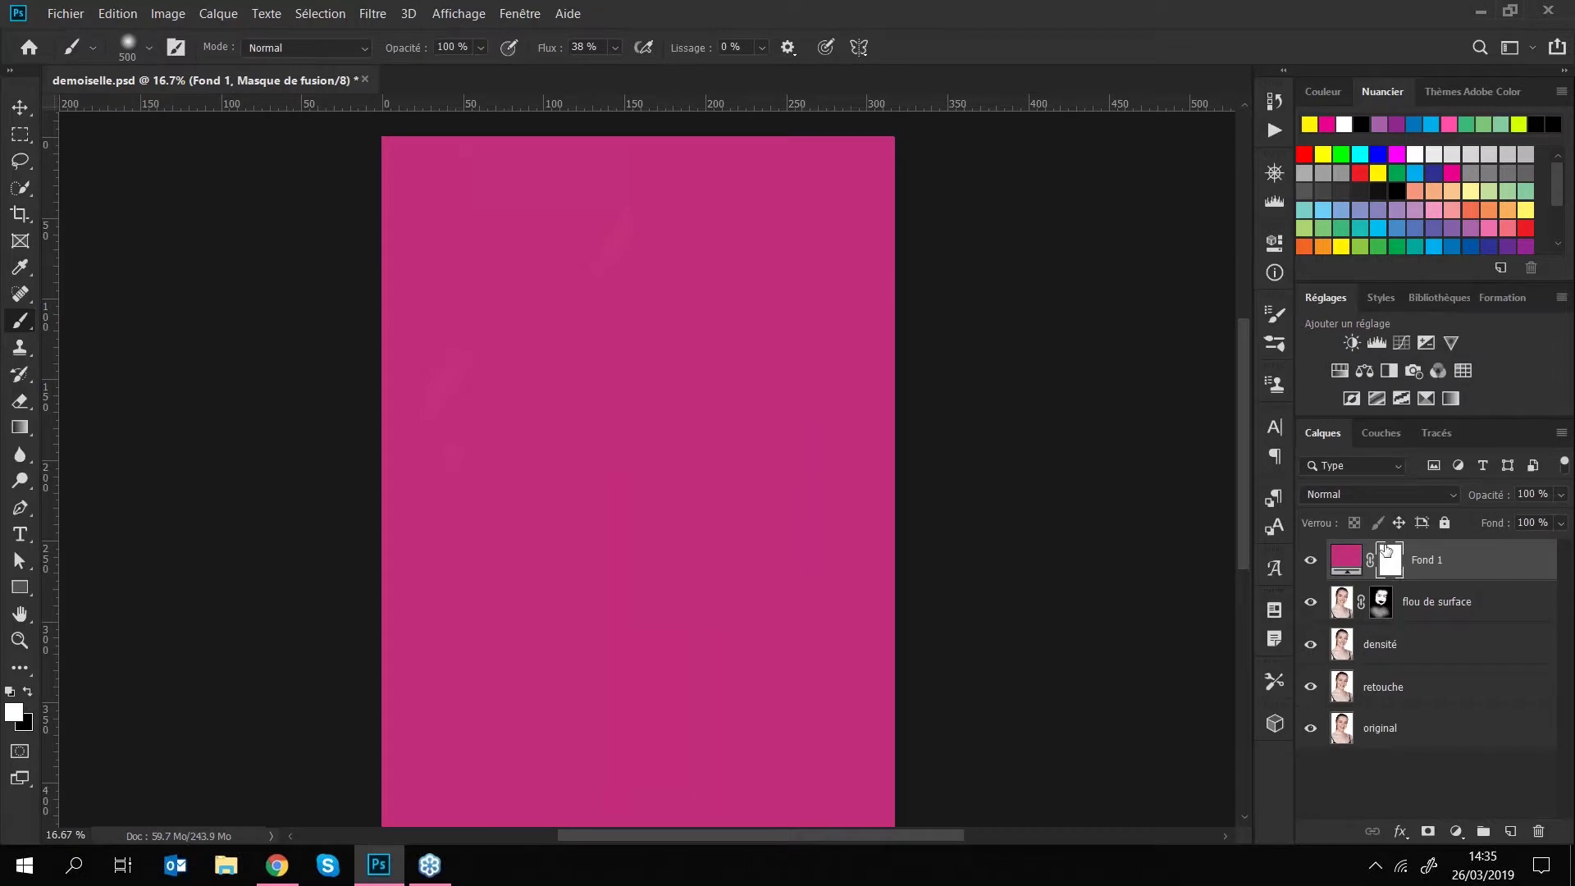
key("ctrl+i")
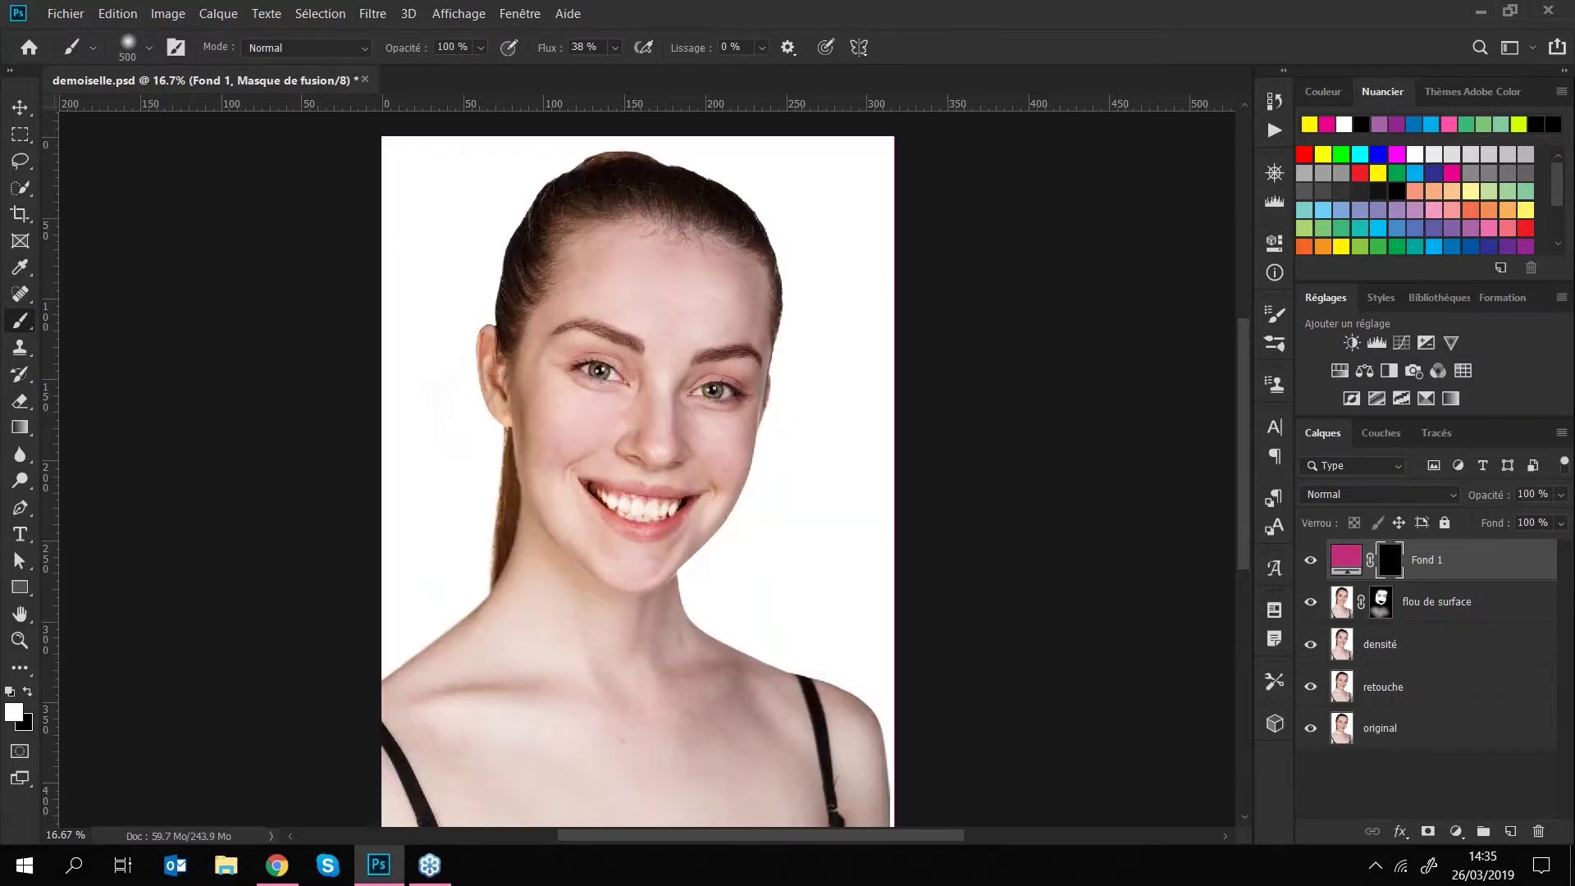
- Paint white on the Fond 1 mask over the iris of the eye on the image's left with a small 15 px brush, sparing the pupil
key("ctrl+plus")
key("ctrl+plus")
key("ctrl+plus")
key("ctrl+plus")
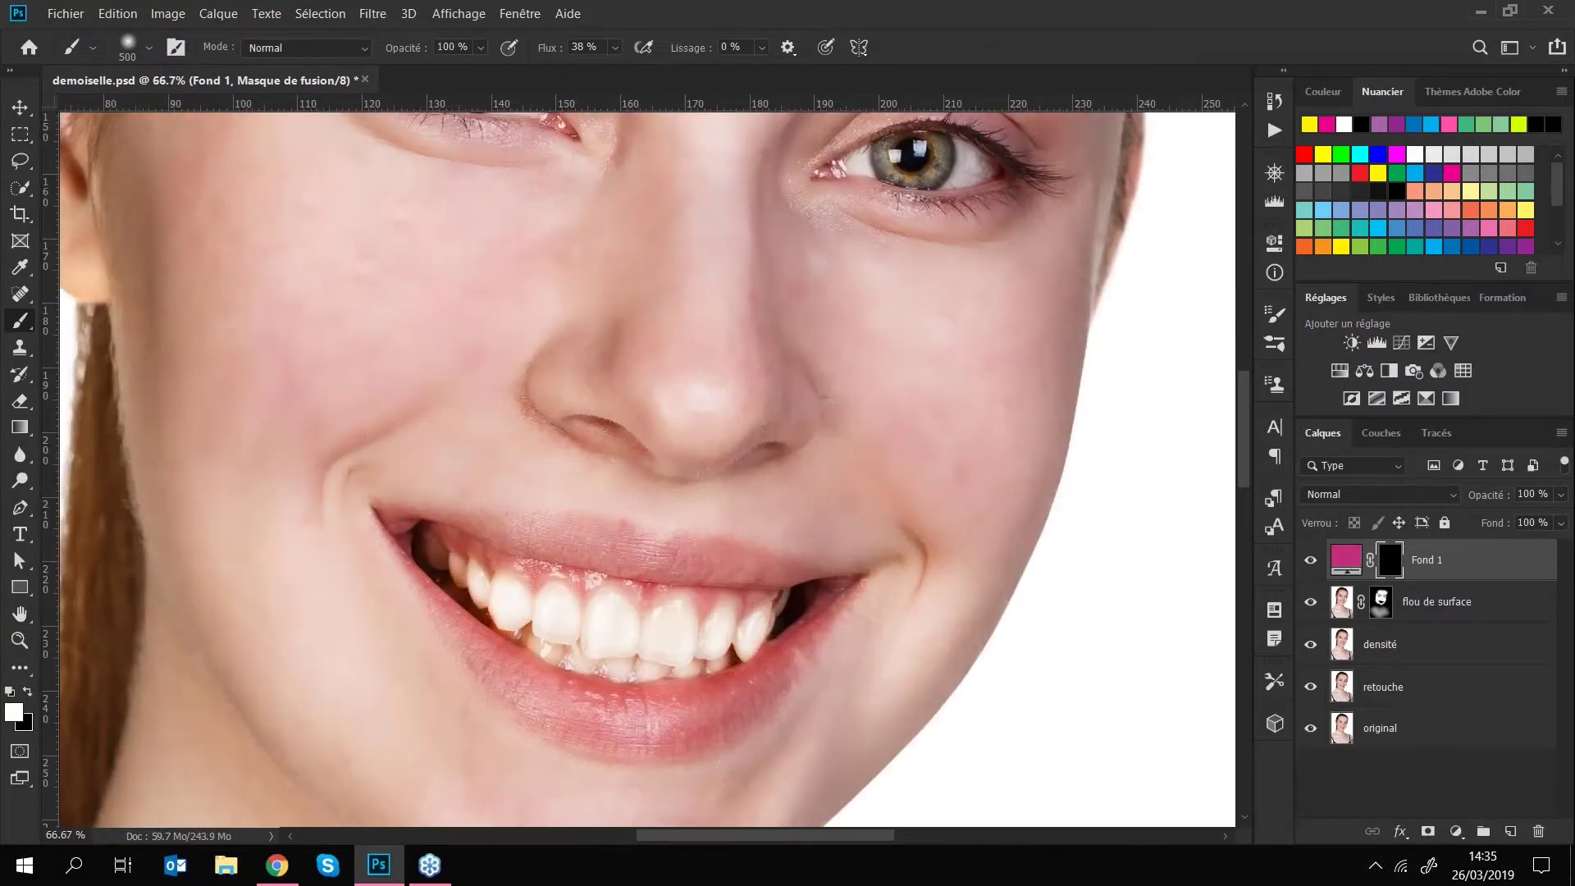
scroll(592, 224, "up", 5)
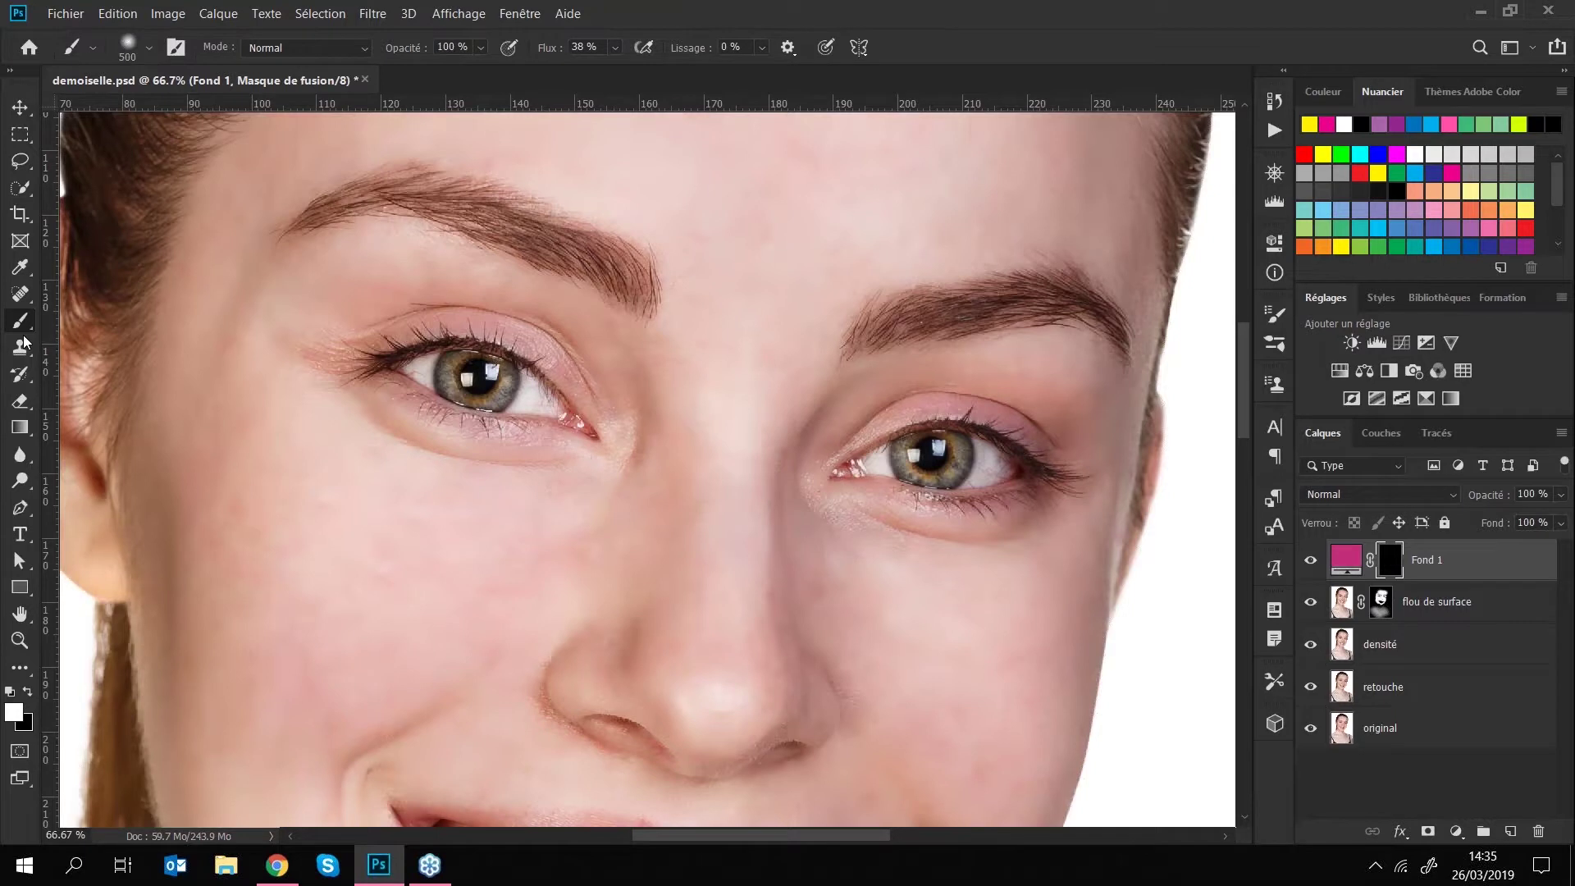
scroll(544, 410, "up", 4)
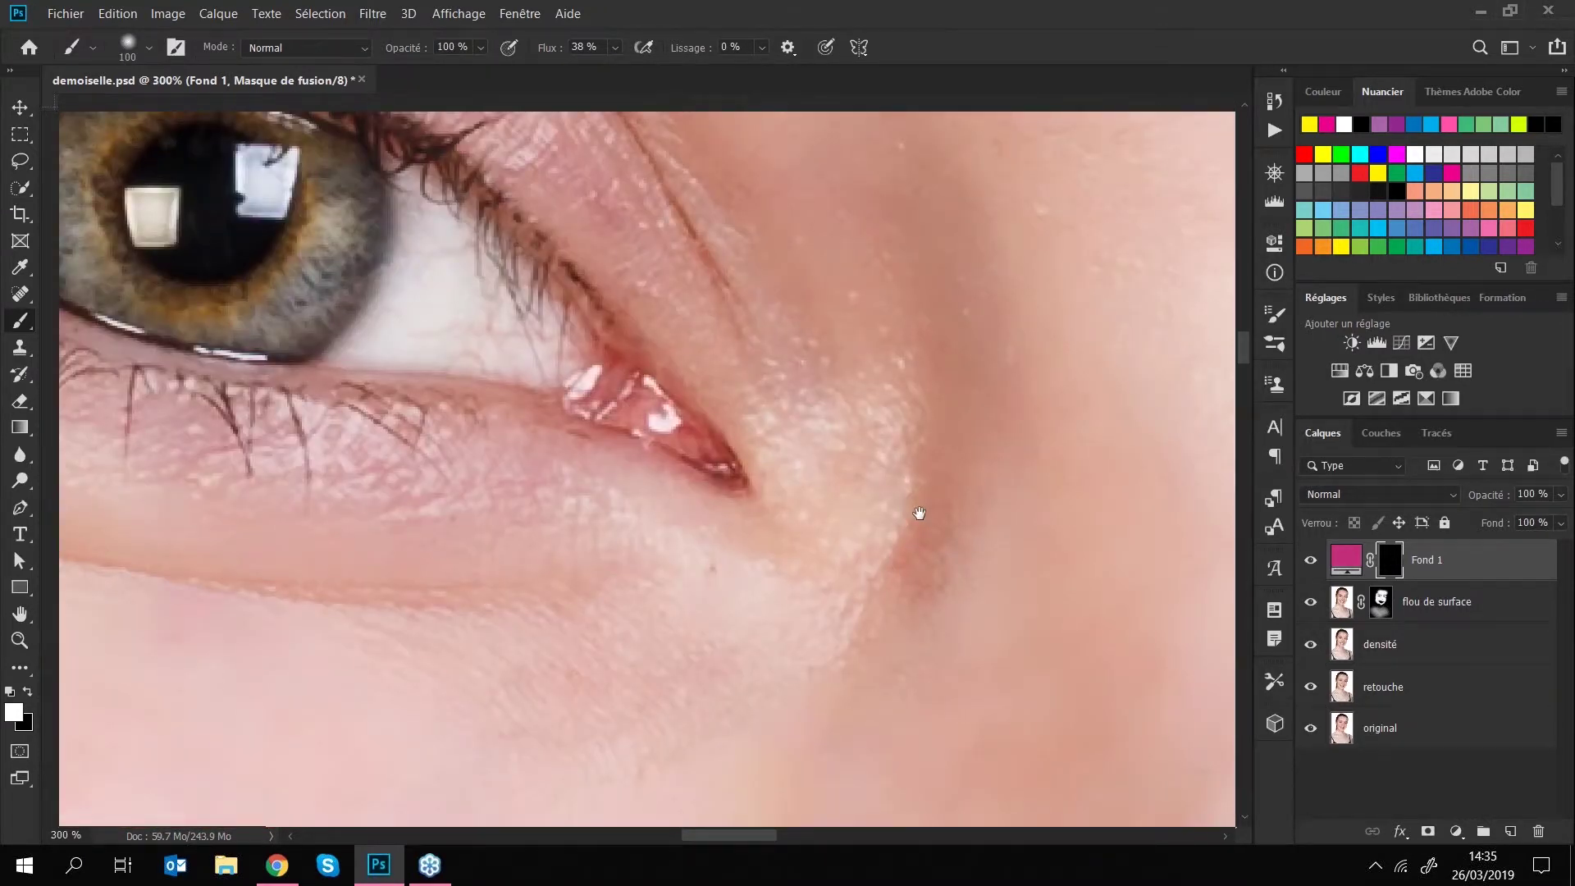
left_click_drag(489, 317, 893, 510)
left_click_drag(480, 377, 464, 406)
key("bracketleft")
key("bracketleft")
key("bracketleft")
key("bracketleft")
key("bracketleft")
key("bracketleft")
key("bracketleft")
key("bracketleft")
mouse_move(488, 472)
left_mouse_down()
mouse_move(537, 513)
mouse_move(694, 492)
mouse_move(711, 448)
left_mouse_up()
mouse_move(664, 525)
left_mouse_down()
mouse_move(751, 443)
mouse_move(711, 381)
mouse_move(718, 360)
mouse_move(703, 368)
mouse_move(696, 333)
mouse_move(646, 307)
mouse_move(721, 332)
mouse_move(505, 295)
left_mouse_up()
key("bracketleft")
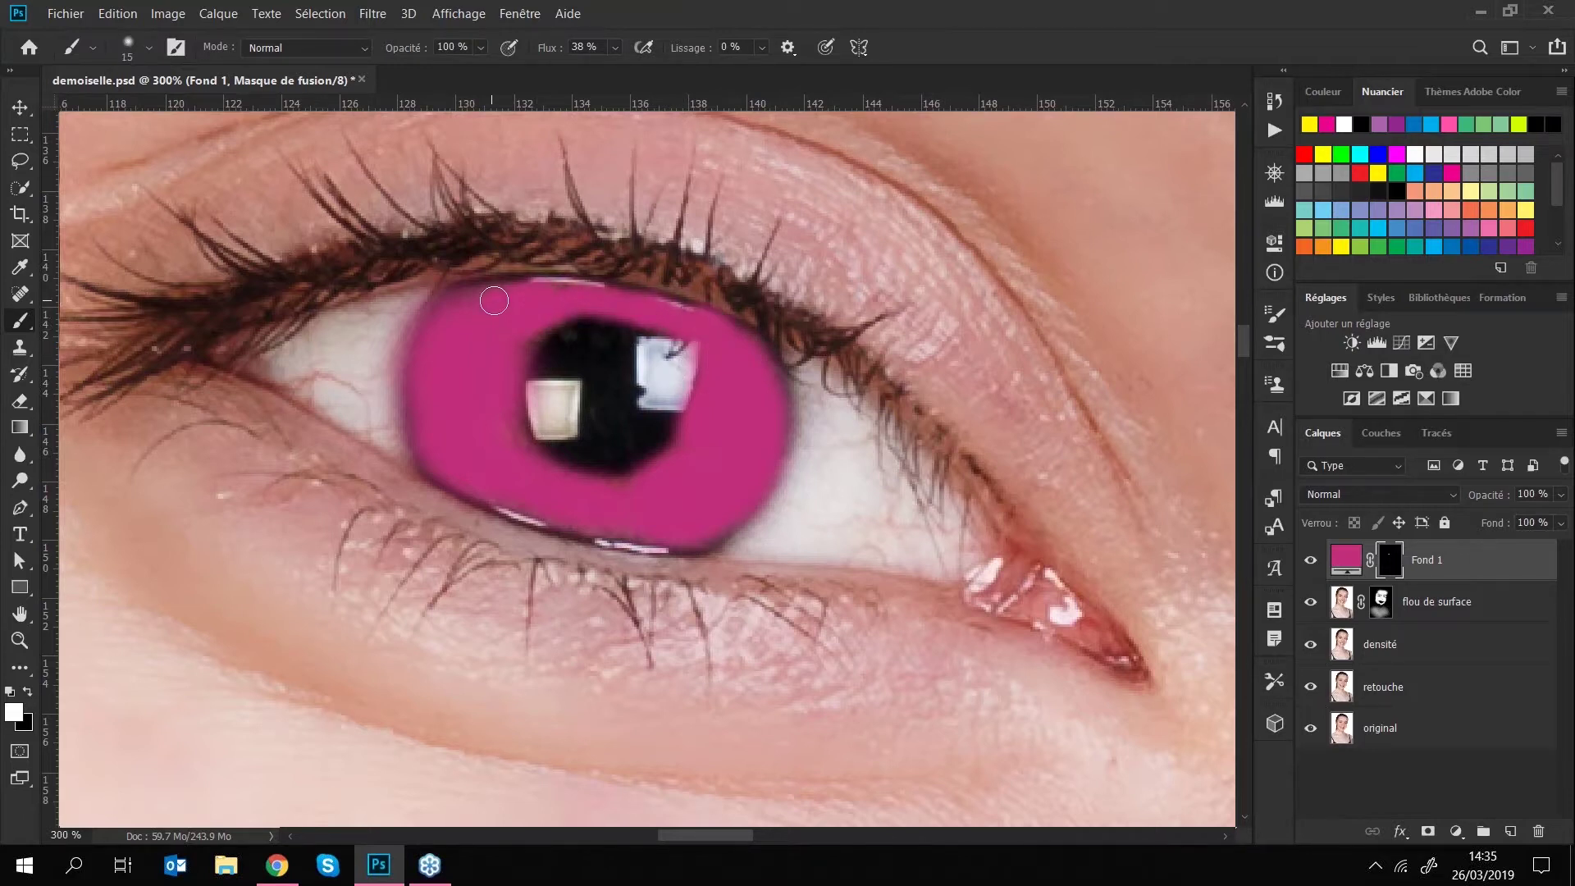
mouse_move(676, 495)
left_mouse_down()
mouse_move(661, 521)
mouse_move(525, 518)
mouse_move(689, 527)
mouse_move(621, 544)
left_mouse_up()
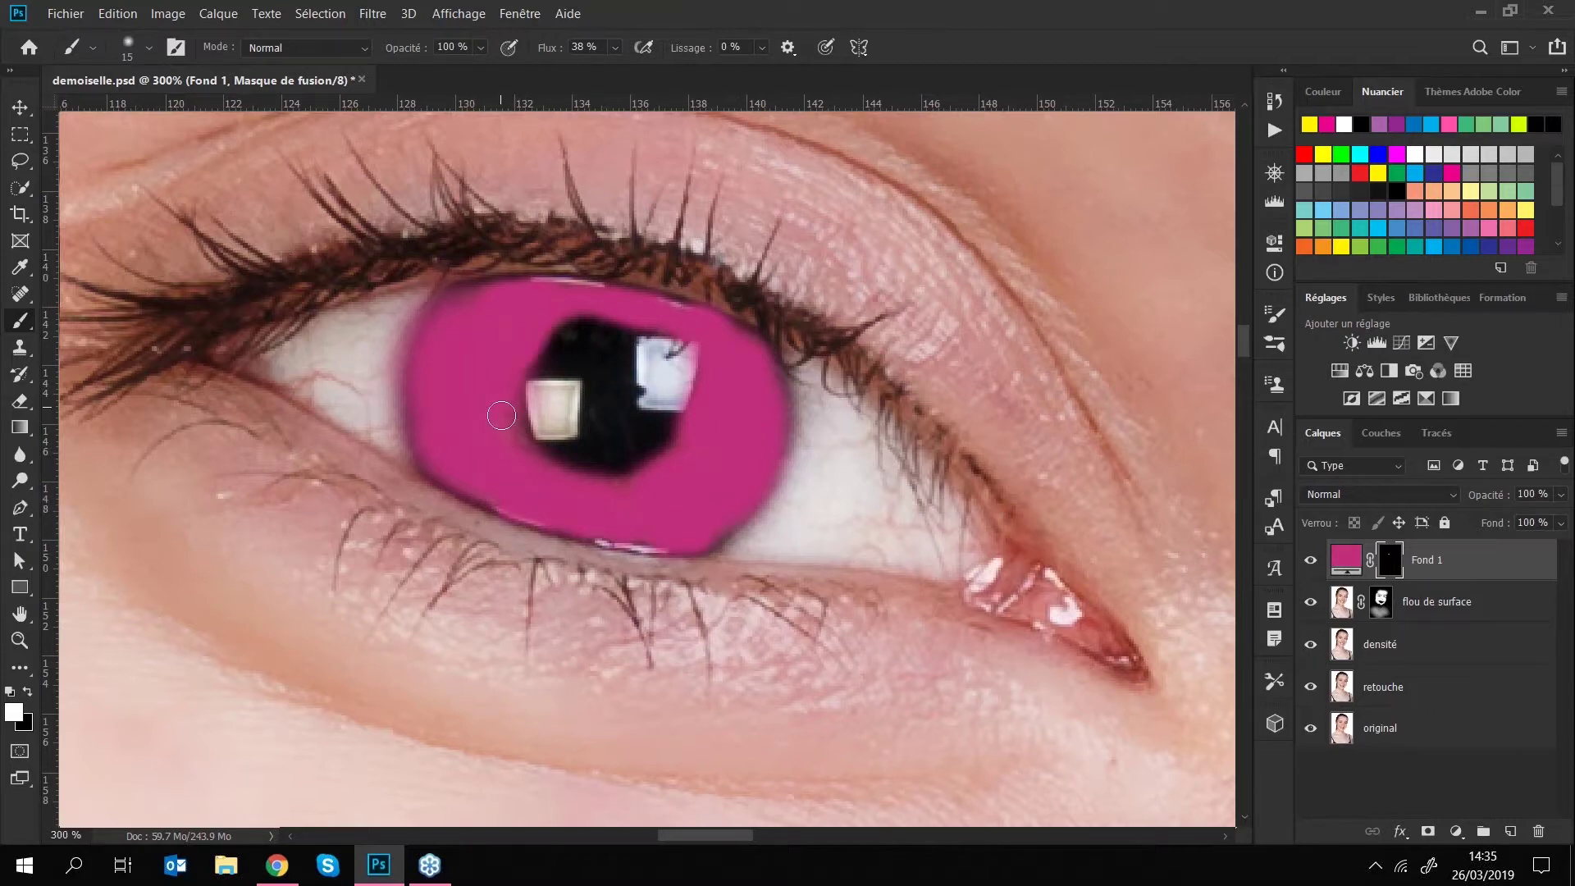
mouse_move(600, 312)
left_mouse_down()
mouse_move(533, 330)
mouse_move(461, 307)
mouse_move(561, 245)
left_mouse_up()
key("ctrl+z")
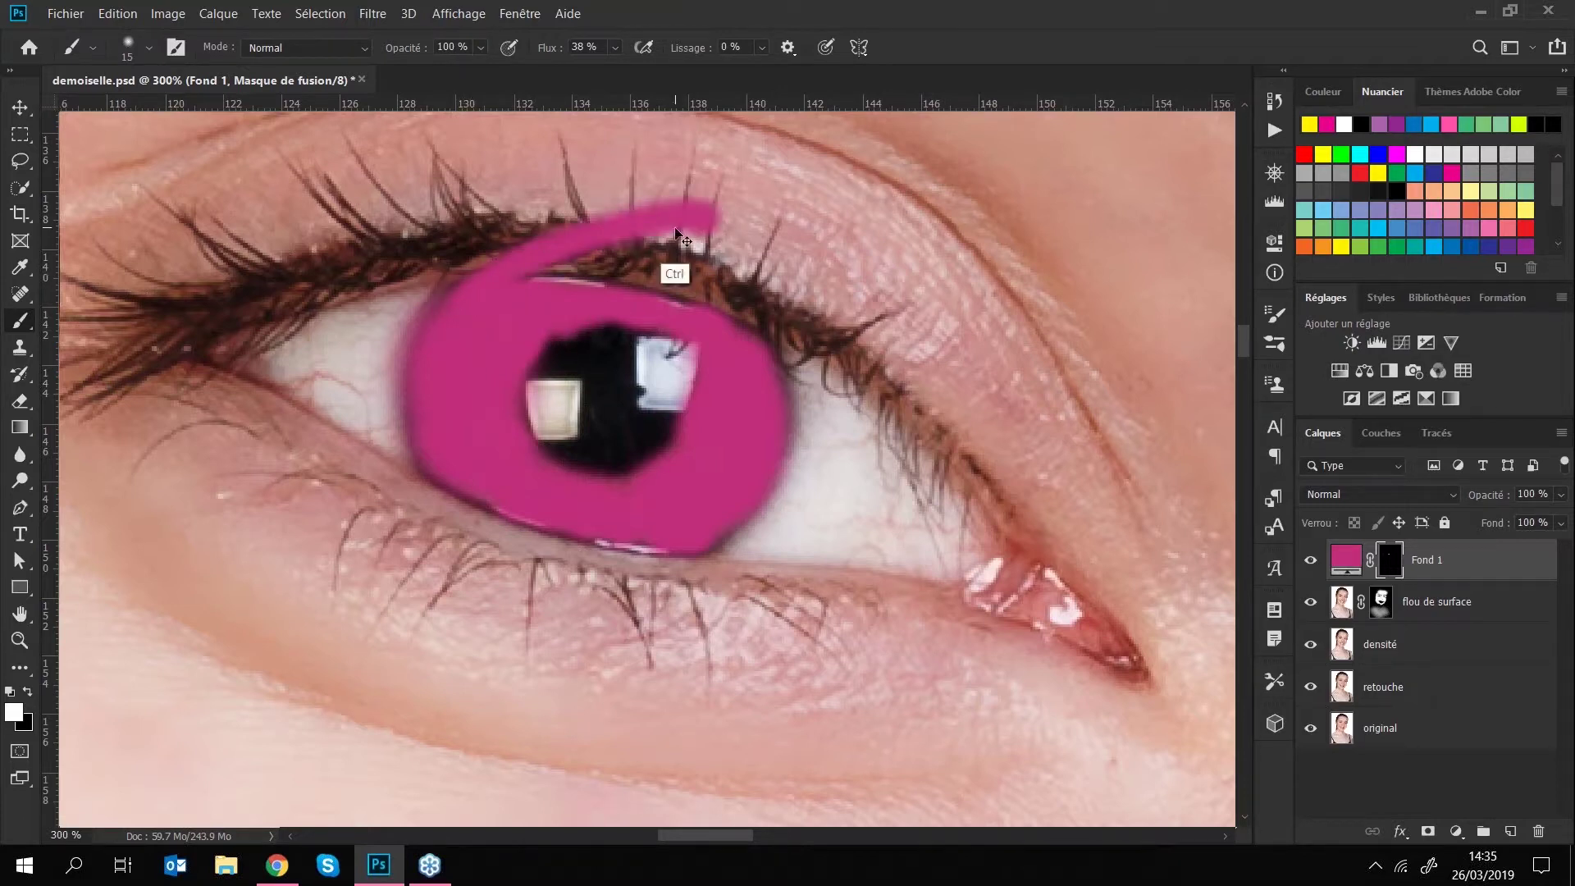
key("ctrl+z")
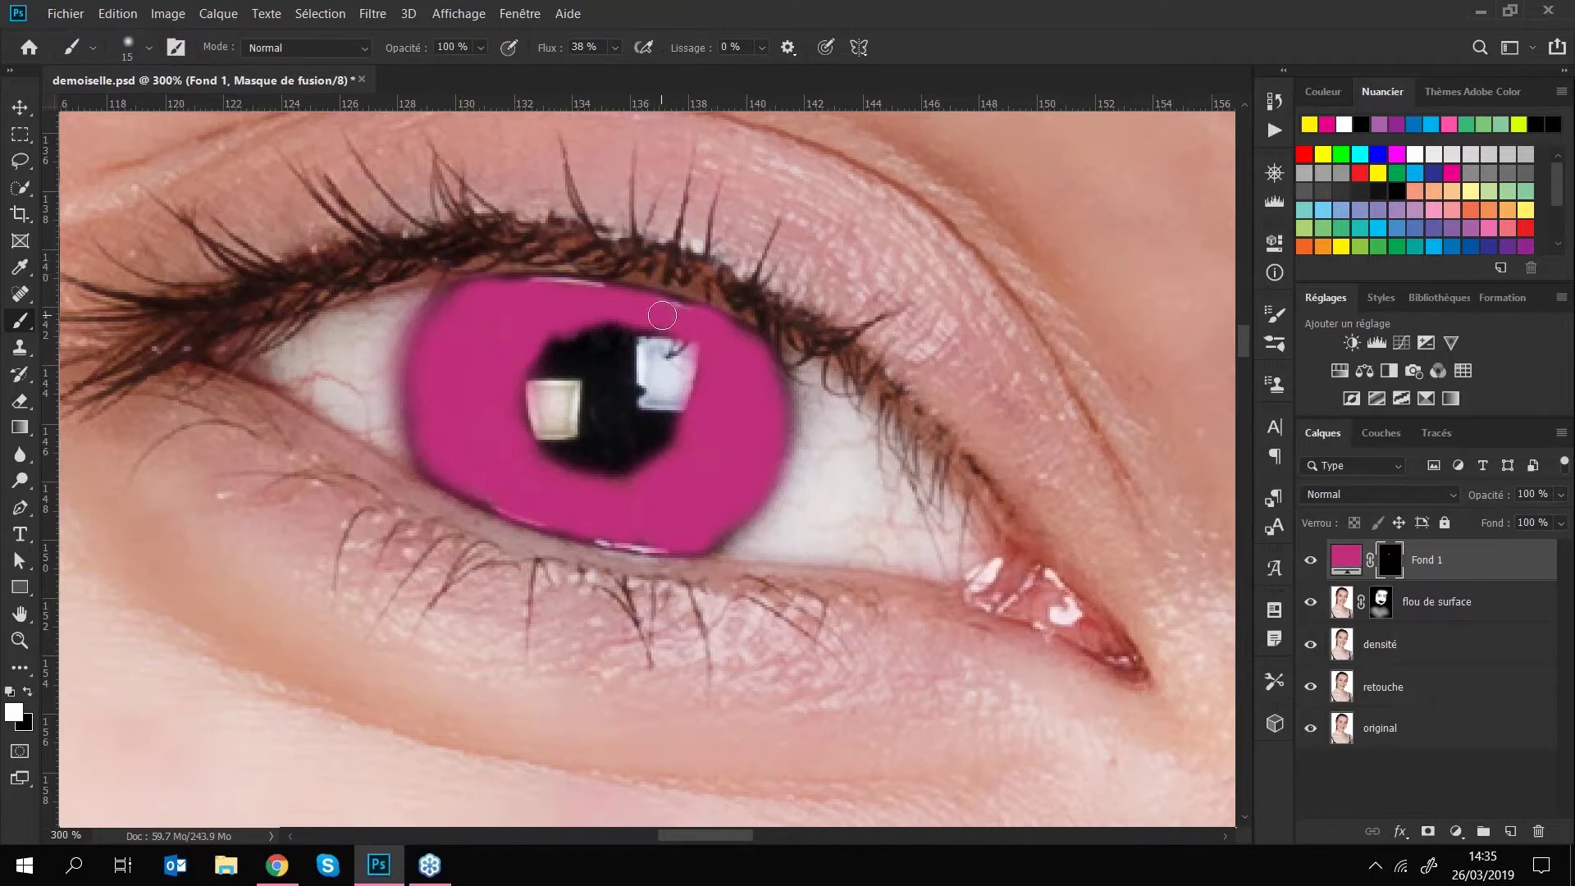
- Rename the Fond 1 fill layer as yeux
key("ctrl+minus")
key("ctrl+minus")
key("ctrl+minus")
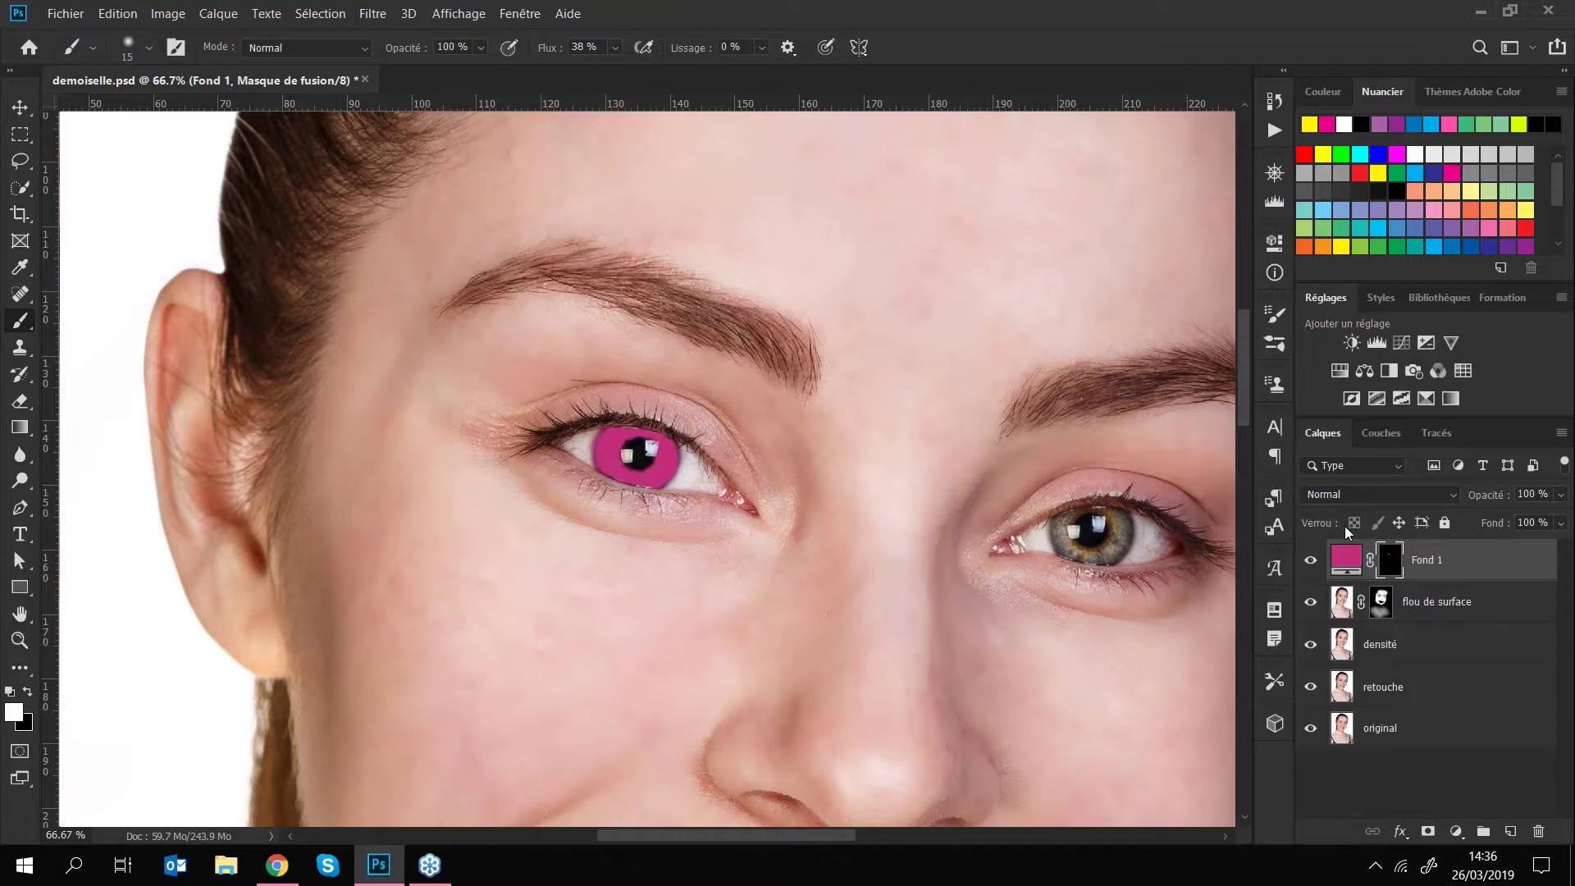
double_click(1428, 561)
type("yeux")
key("Return")
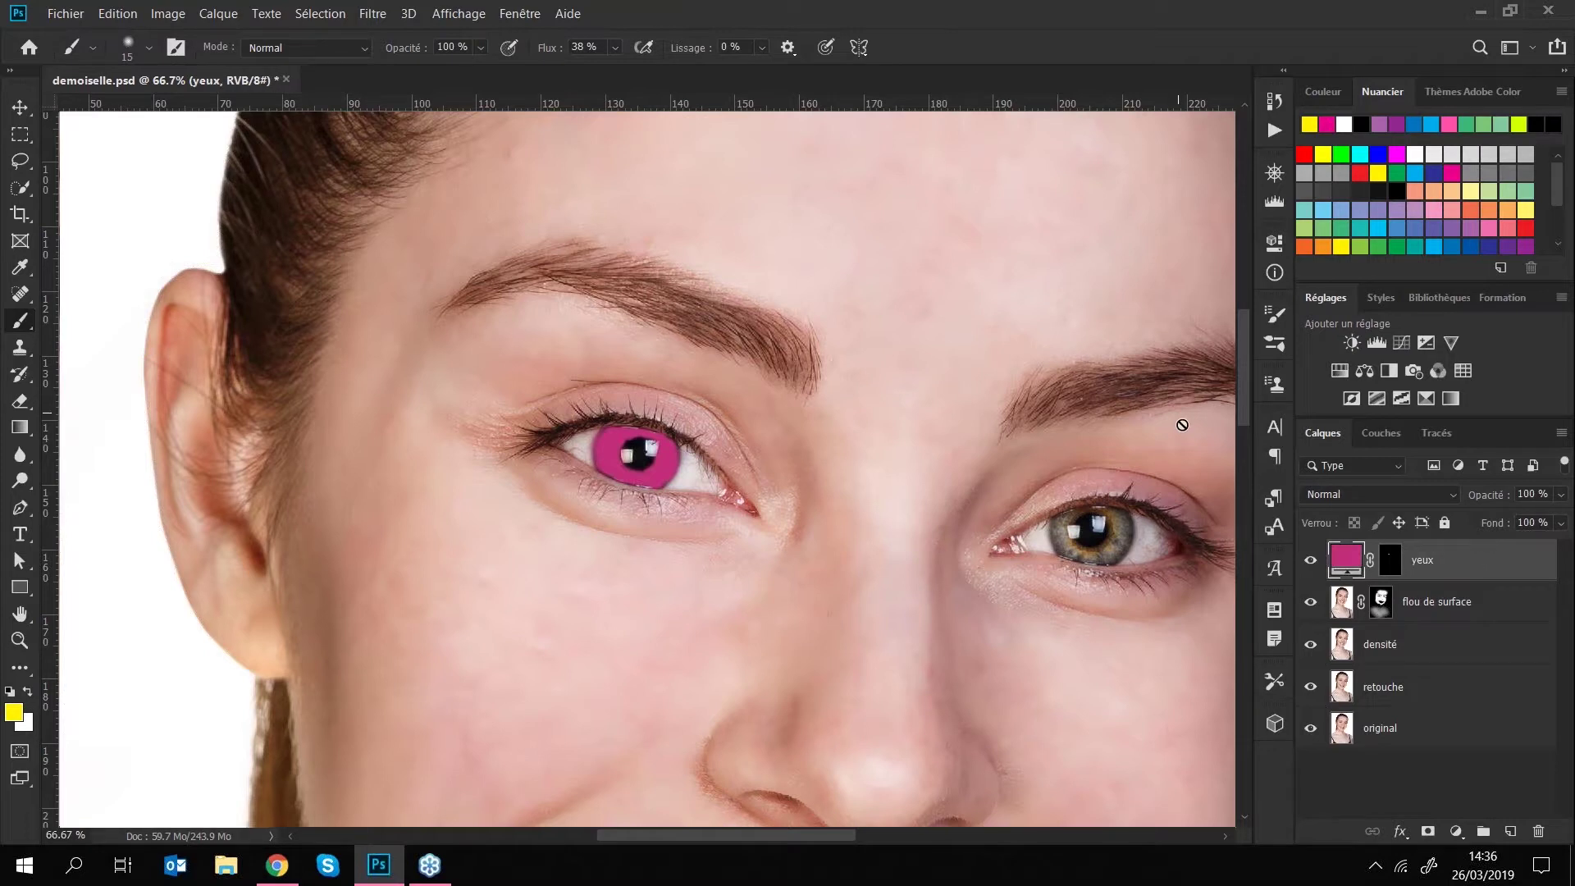
- Set the yeux layer's blending mode to Couleur
left_click(1318, 495)
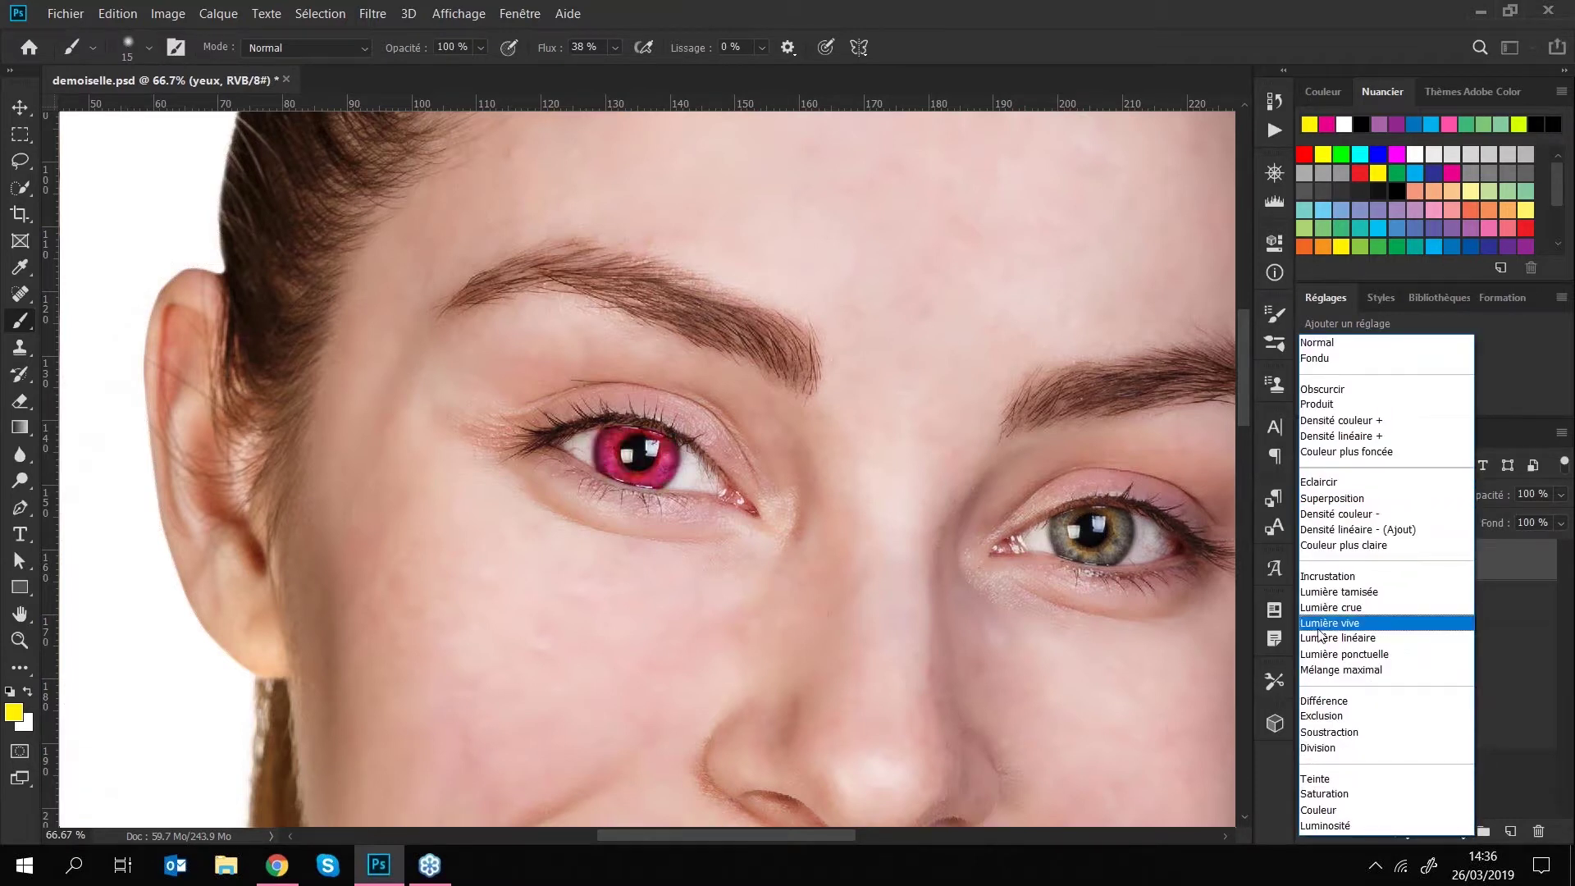
left_click(1319, 811)
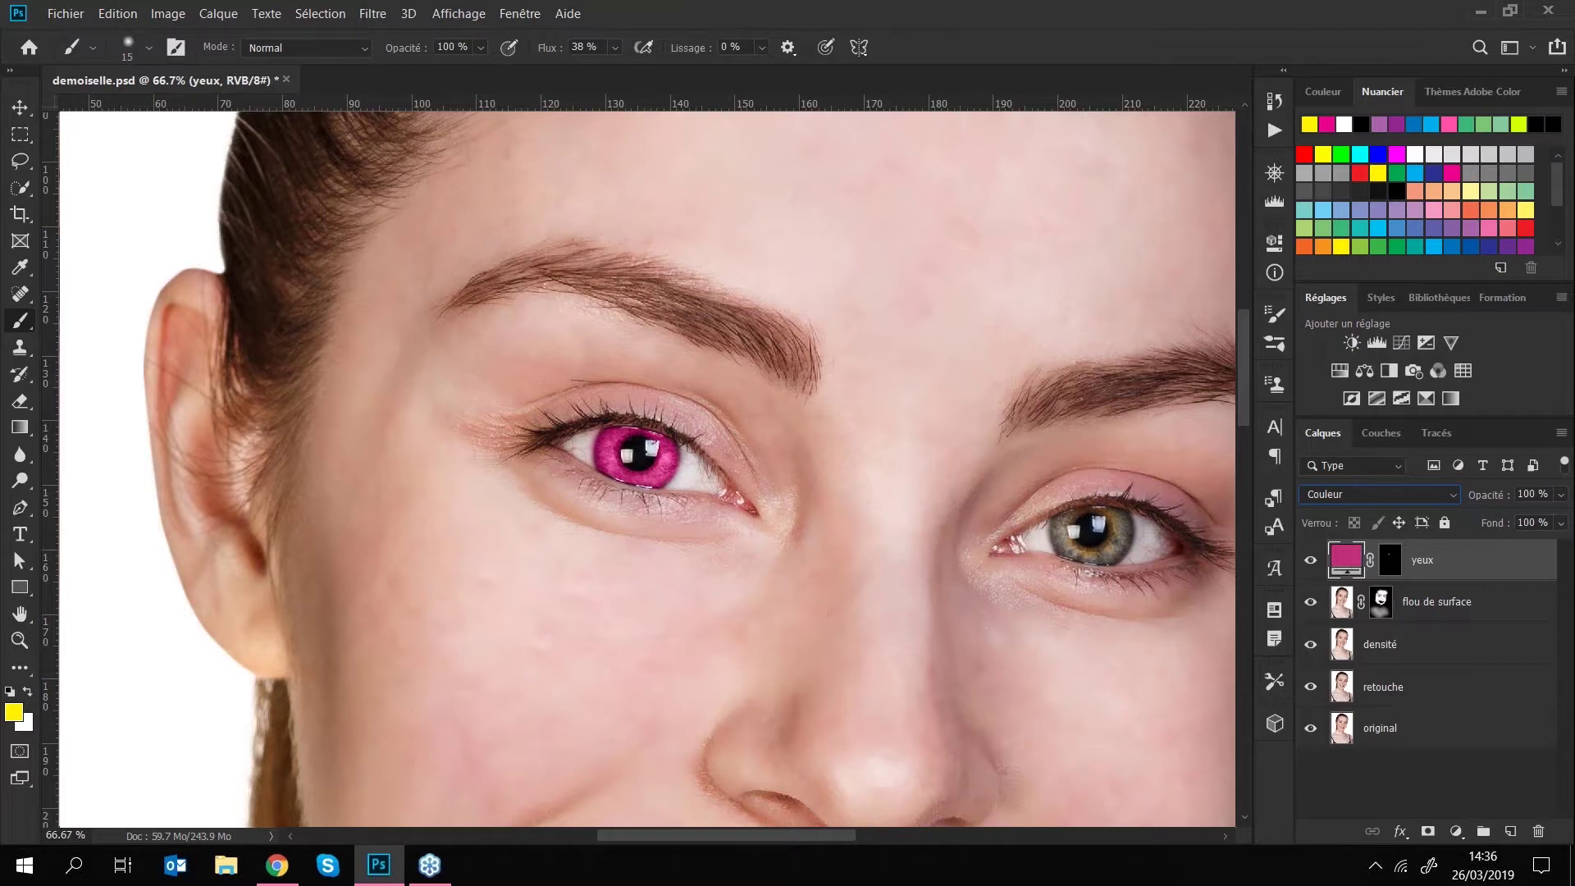
key("ctrl+minus")
key("ctrl+minus")
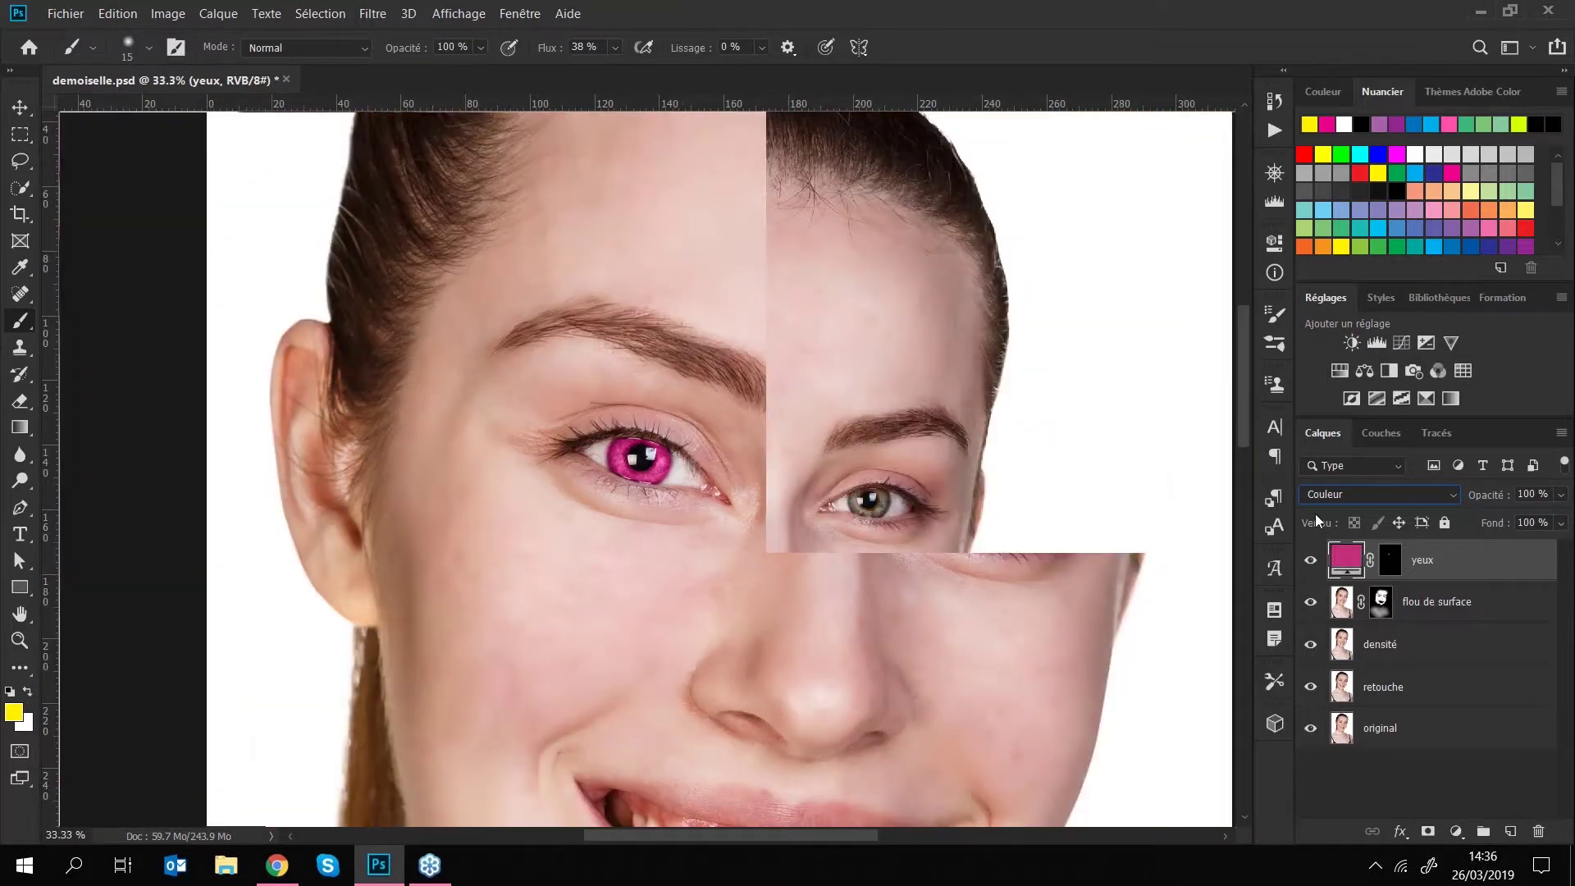
- Try the Lumière tamisée blending mode on the yeux layer and compare it with other modes
left_click(1321, 495)
left_click(1325, 592)
key("ctrl+plus")
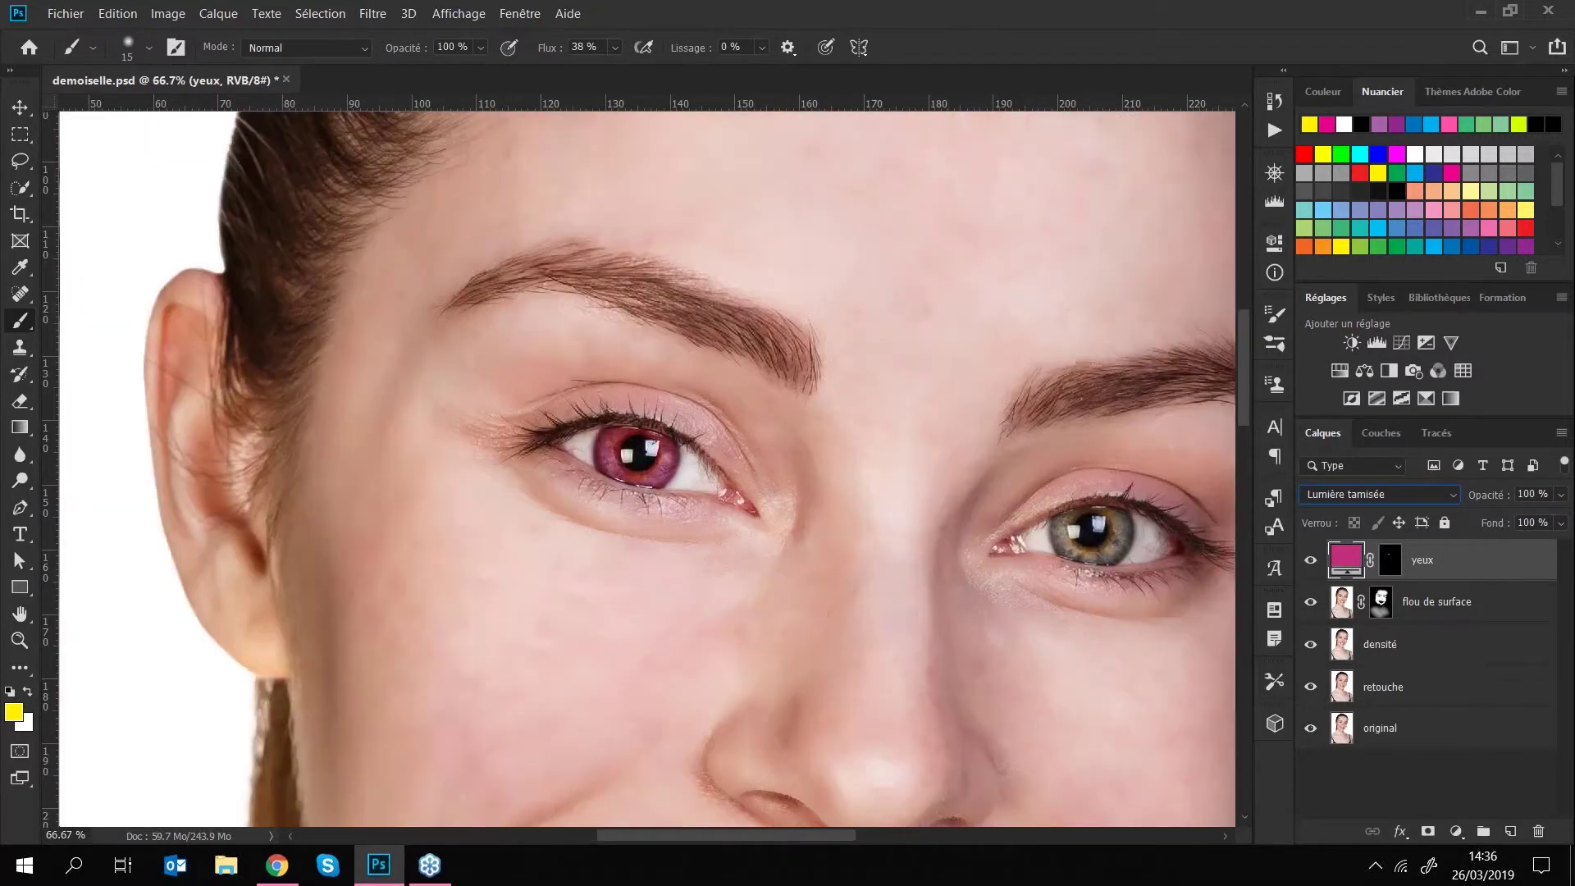
left_click(1354, 494)
key("Down")
key("Down")
key("Down")
key("Down")
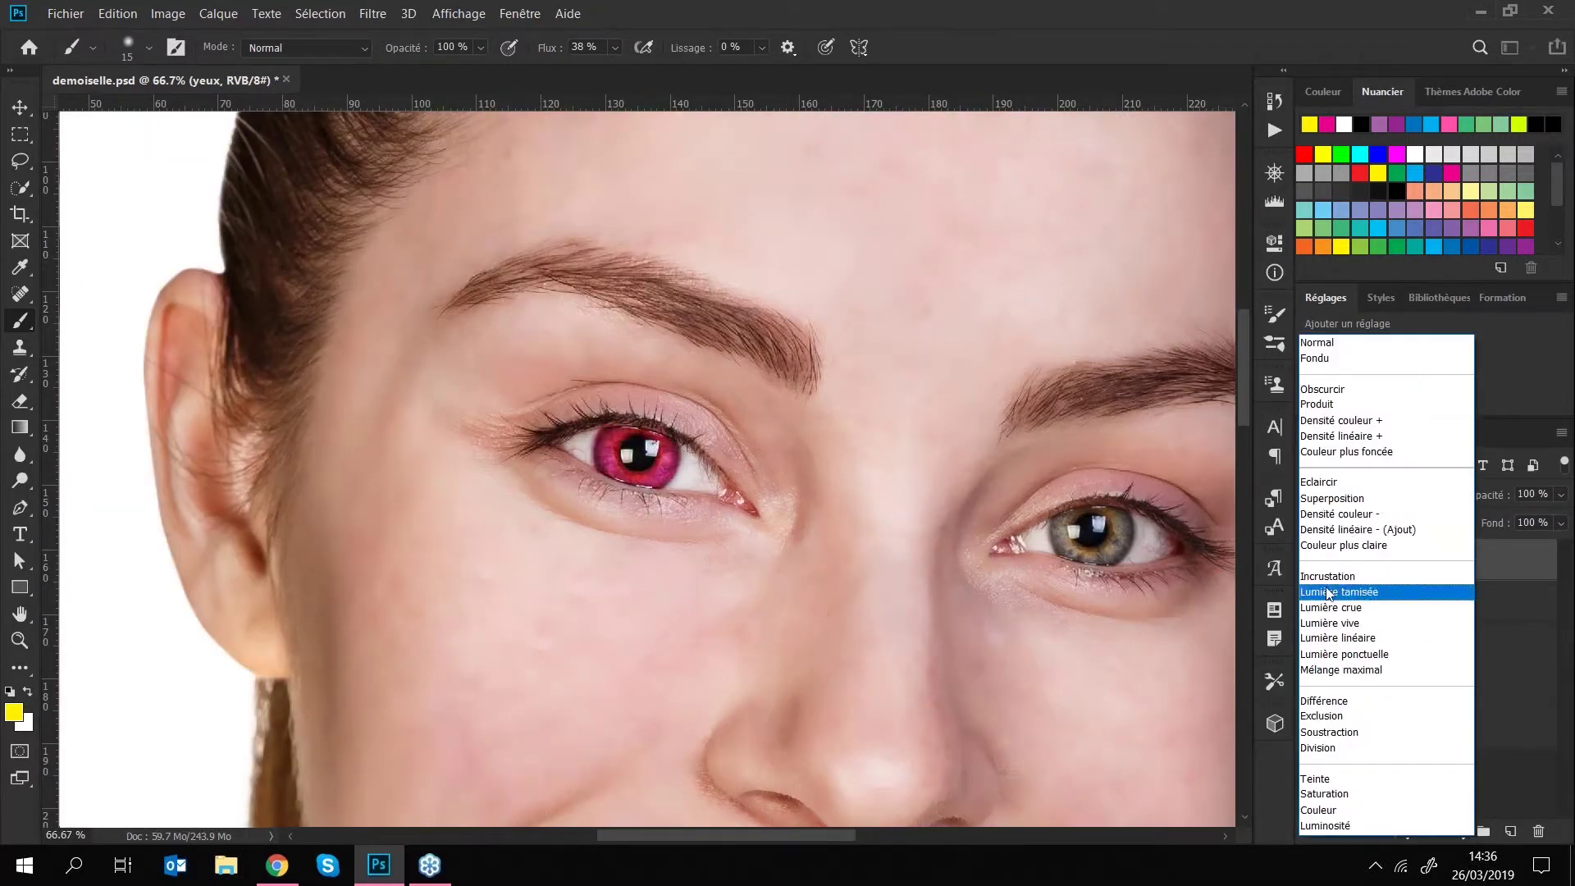
key("Return")
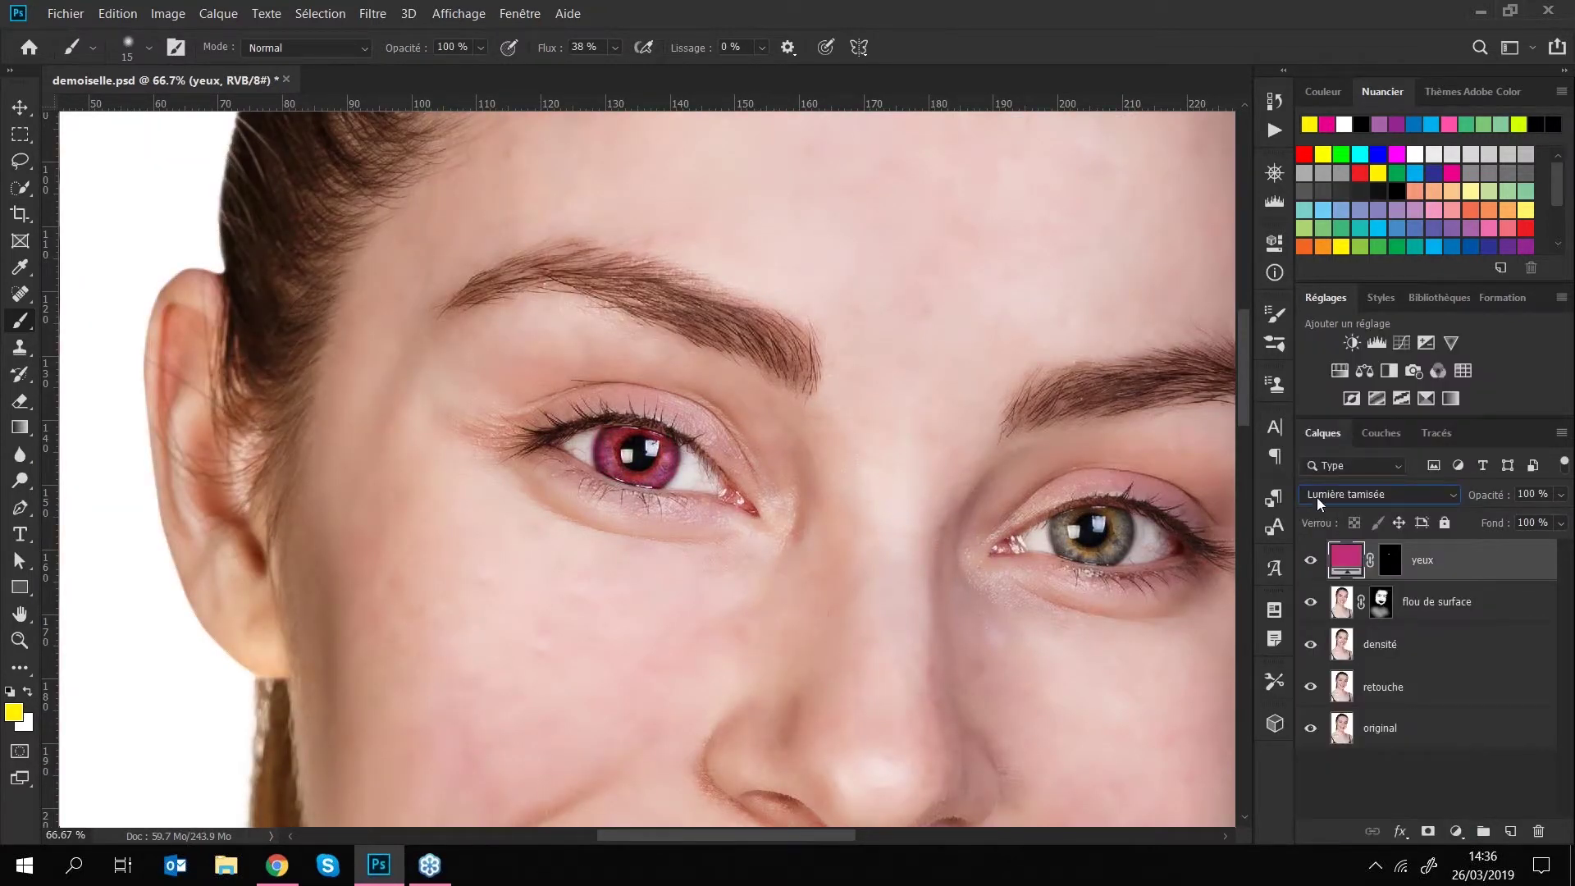
key("ctrl+plus")
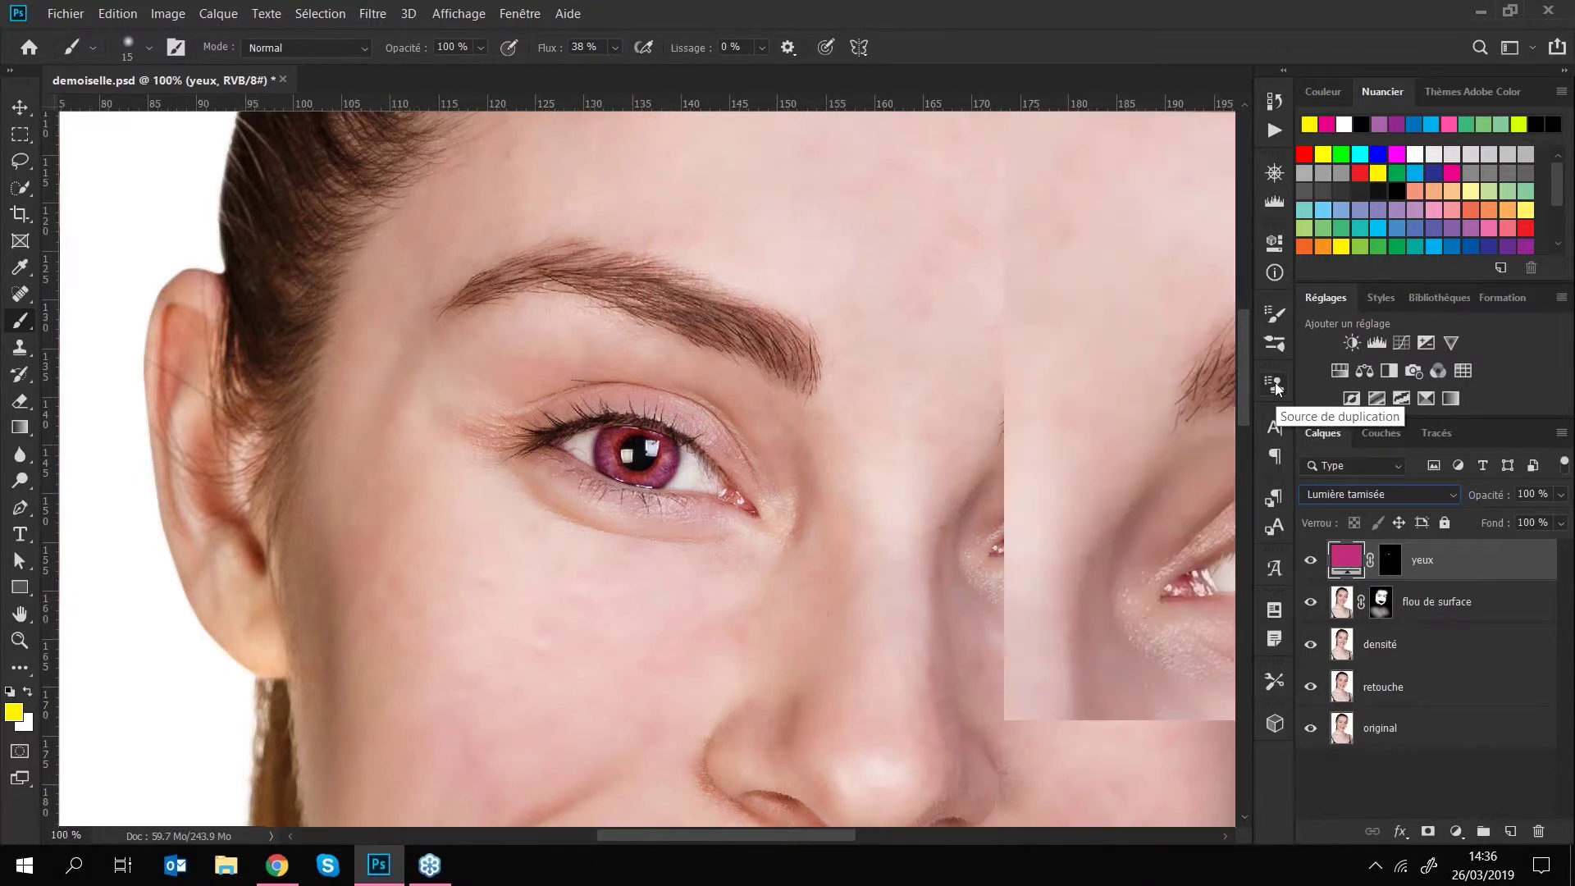
key("ctrl+minus")
key("ctrl+minus")
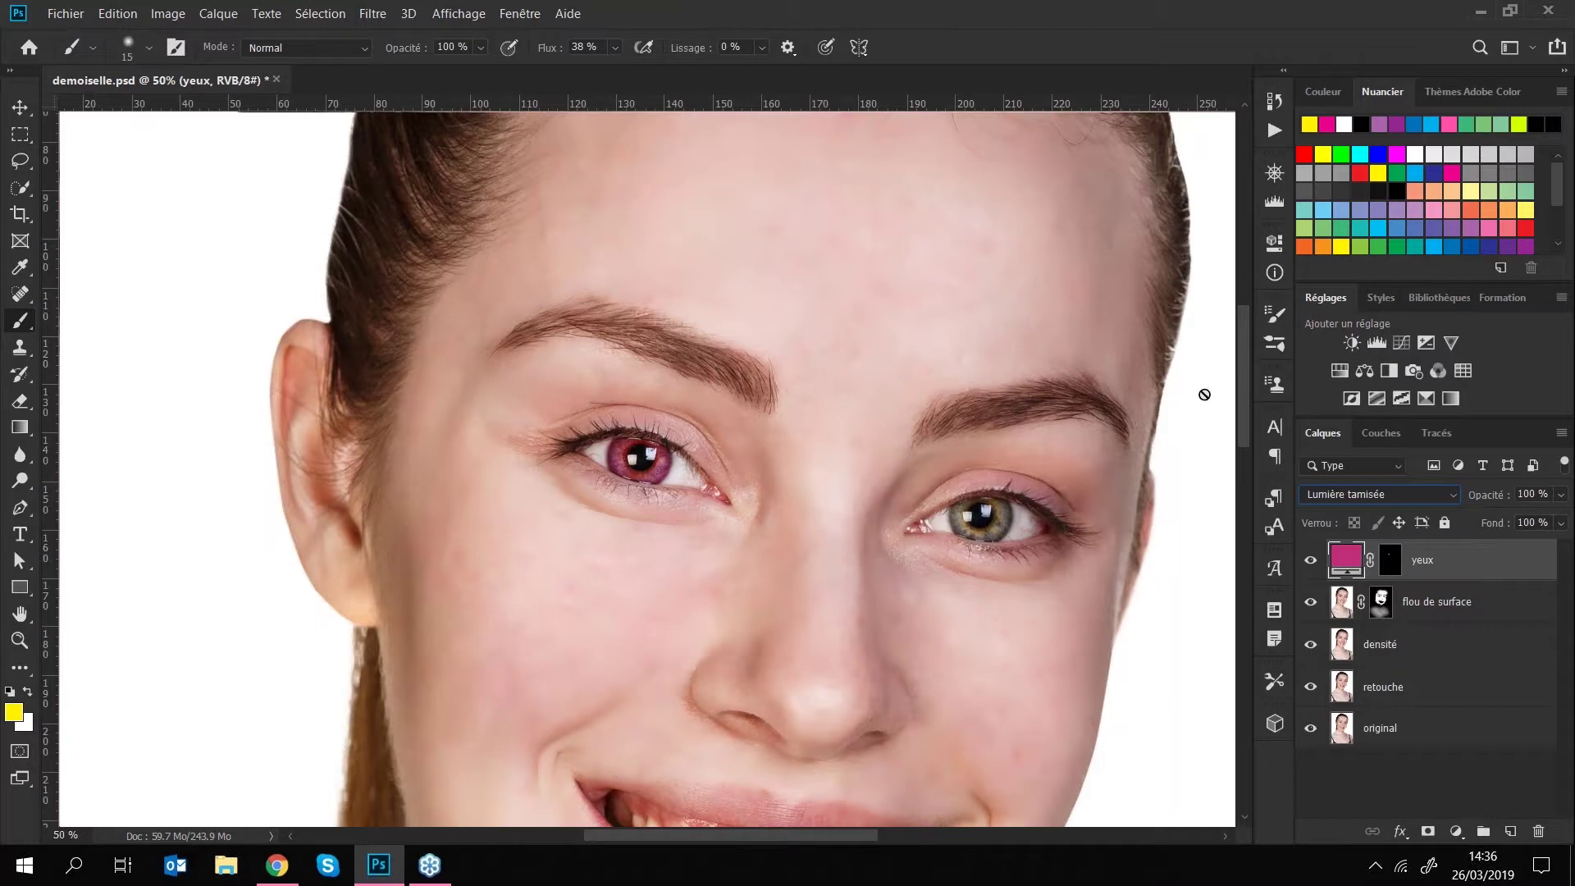
- Set the yeux layer's blending mode to Couleur and lower its opacity to 63%
left_click(1345, 495)
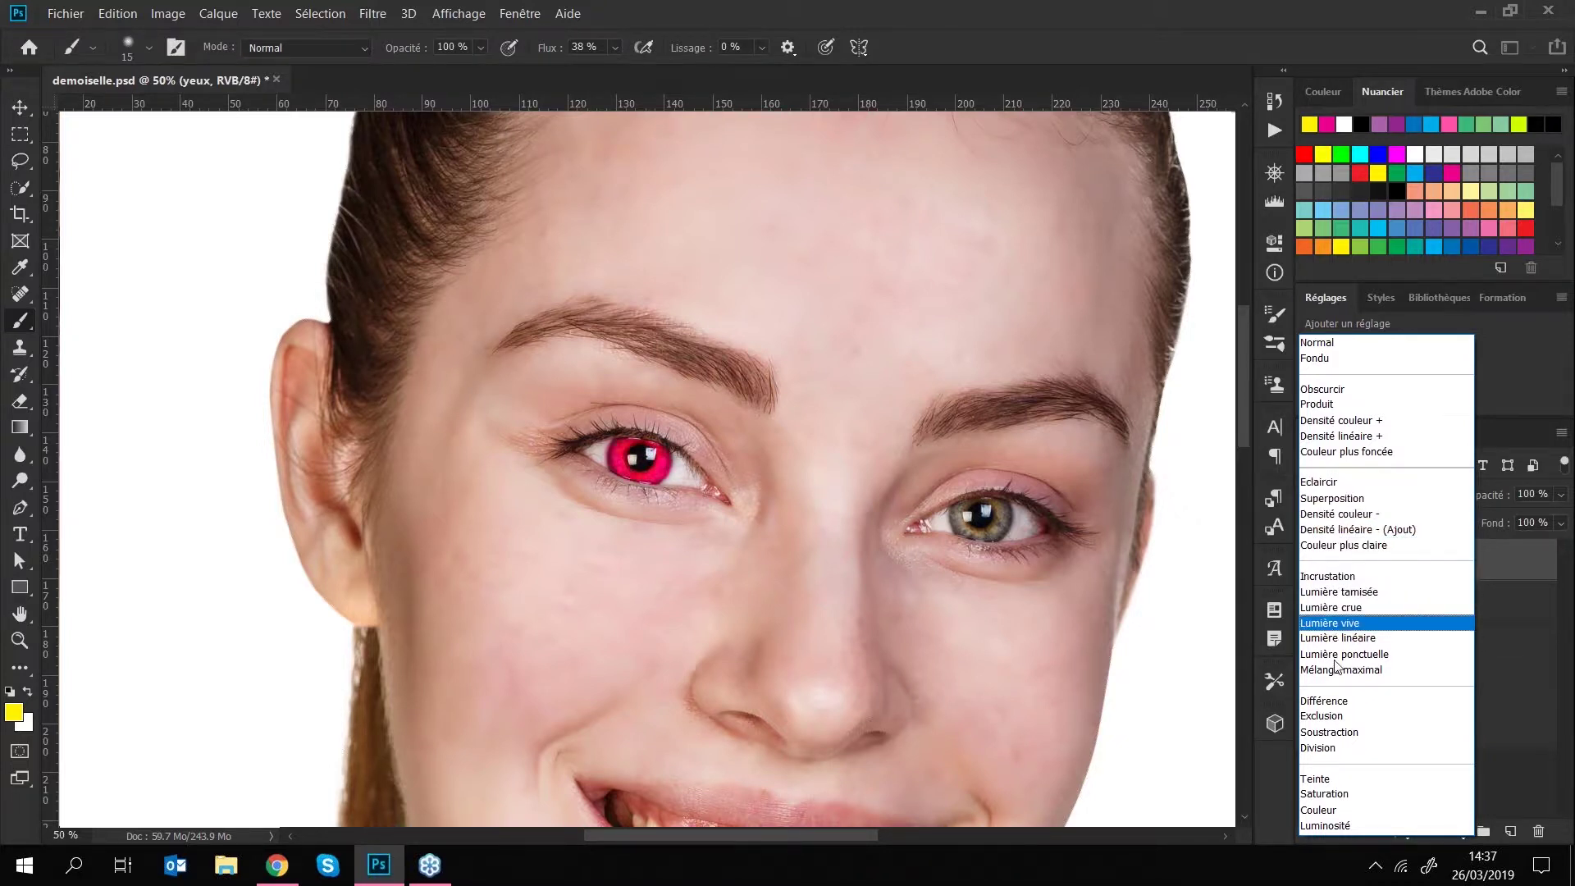
left_click(1318, 807)
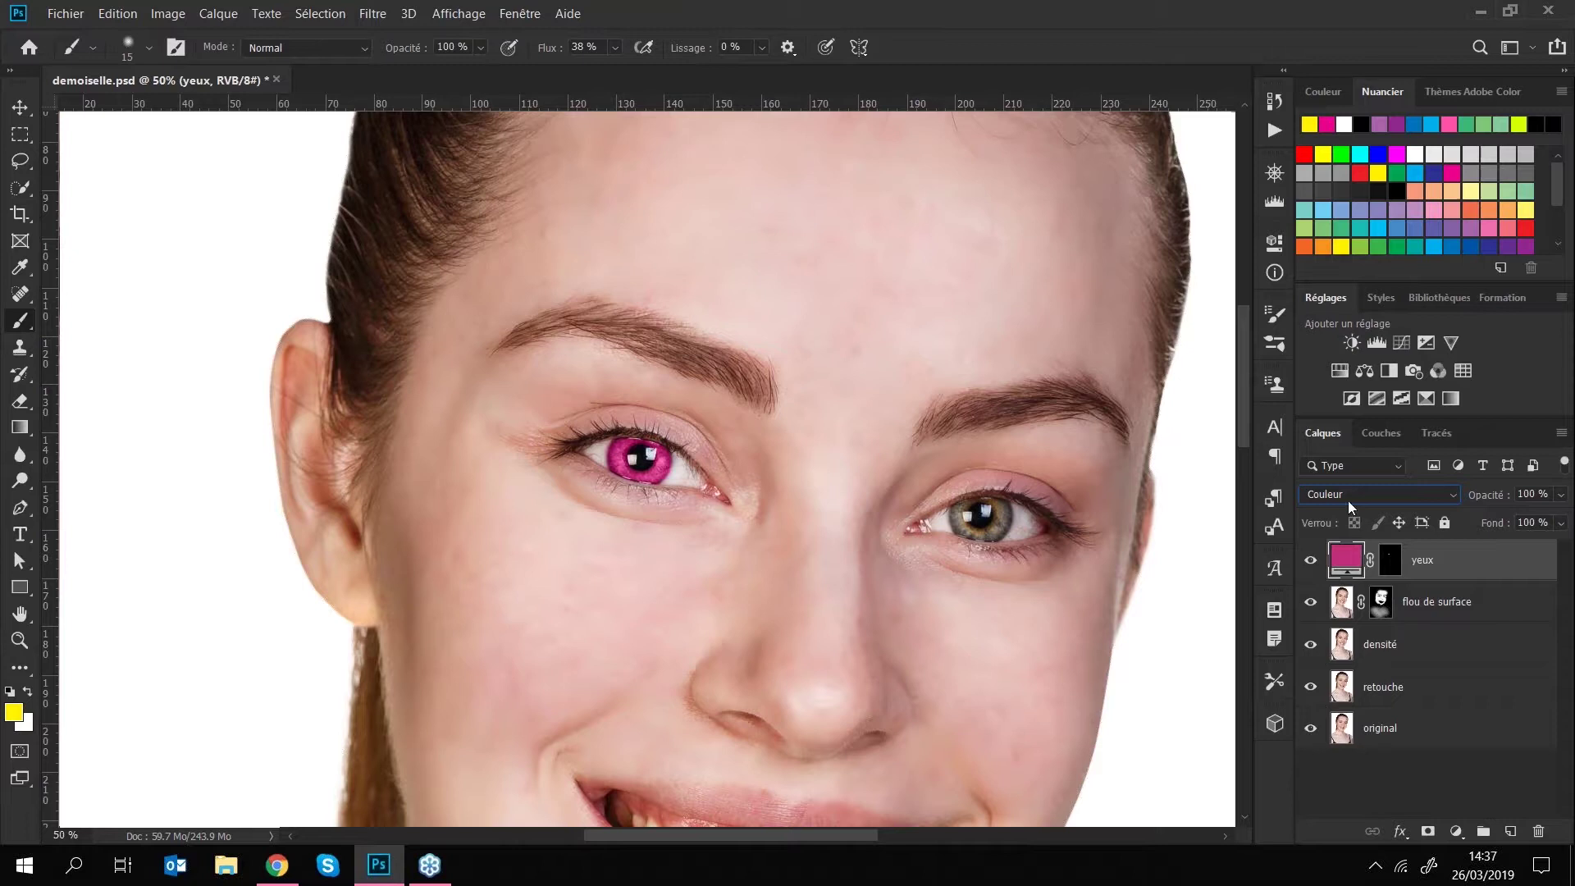
left_click_drag(1498, 499, 1492, 498)
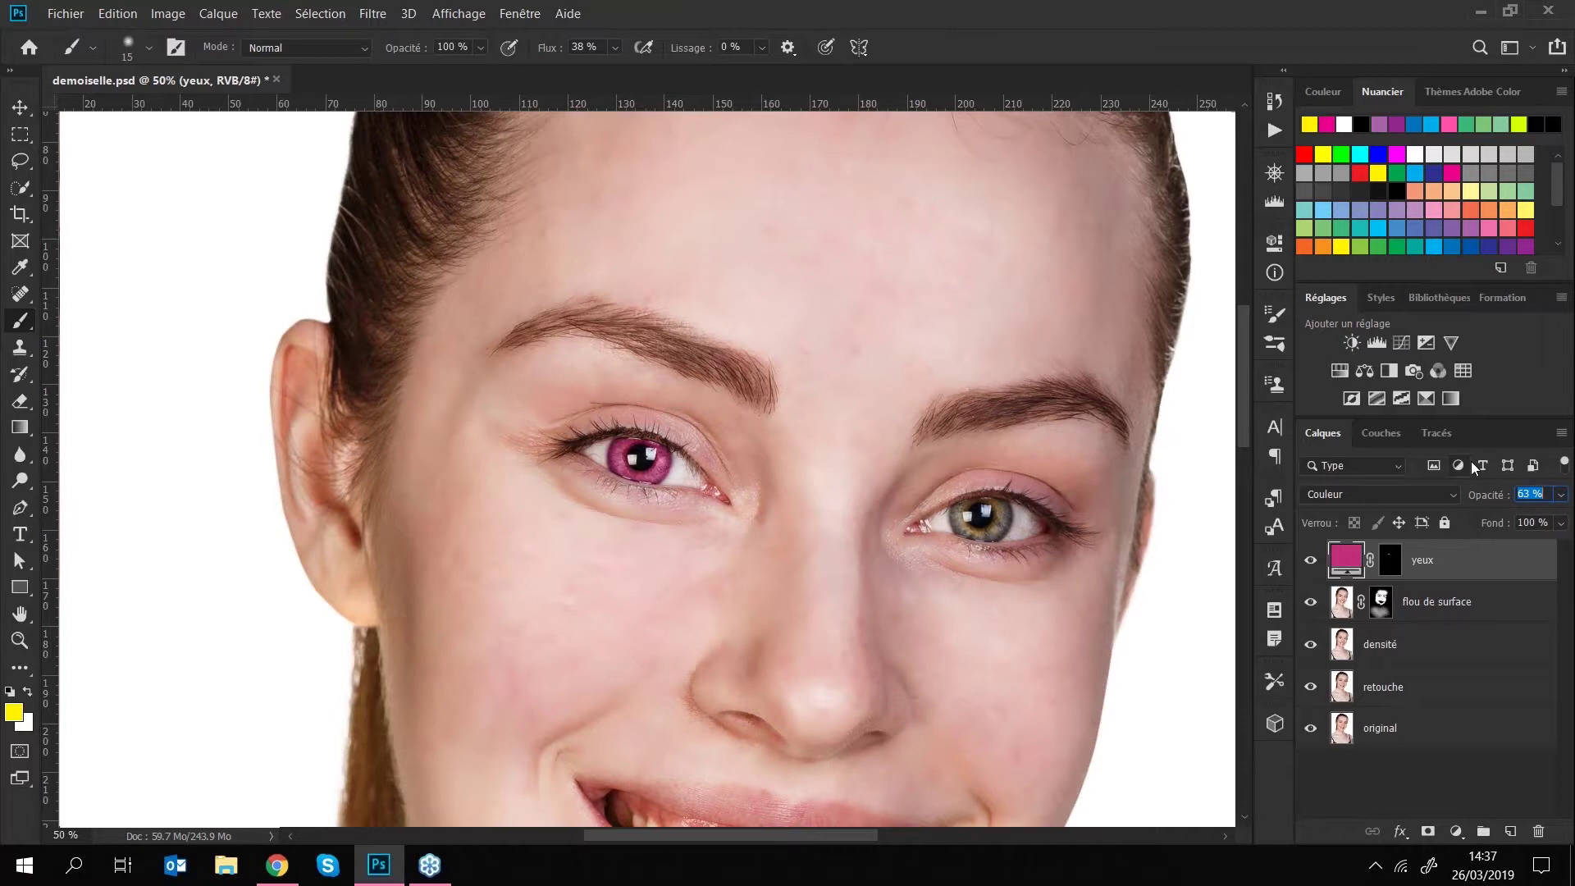
key("ctrl+minus")
key("ctrl+minus")
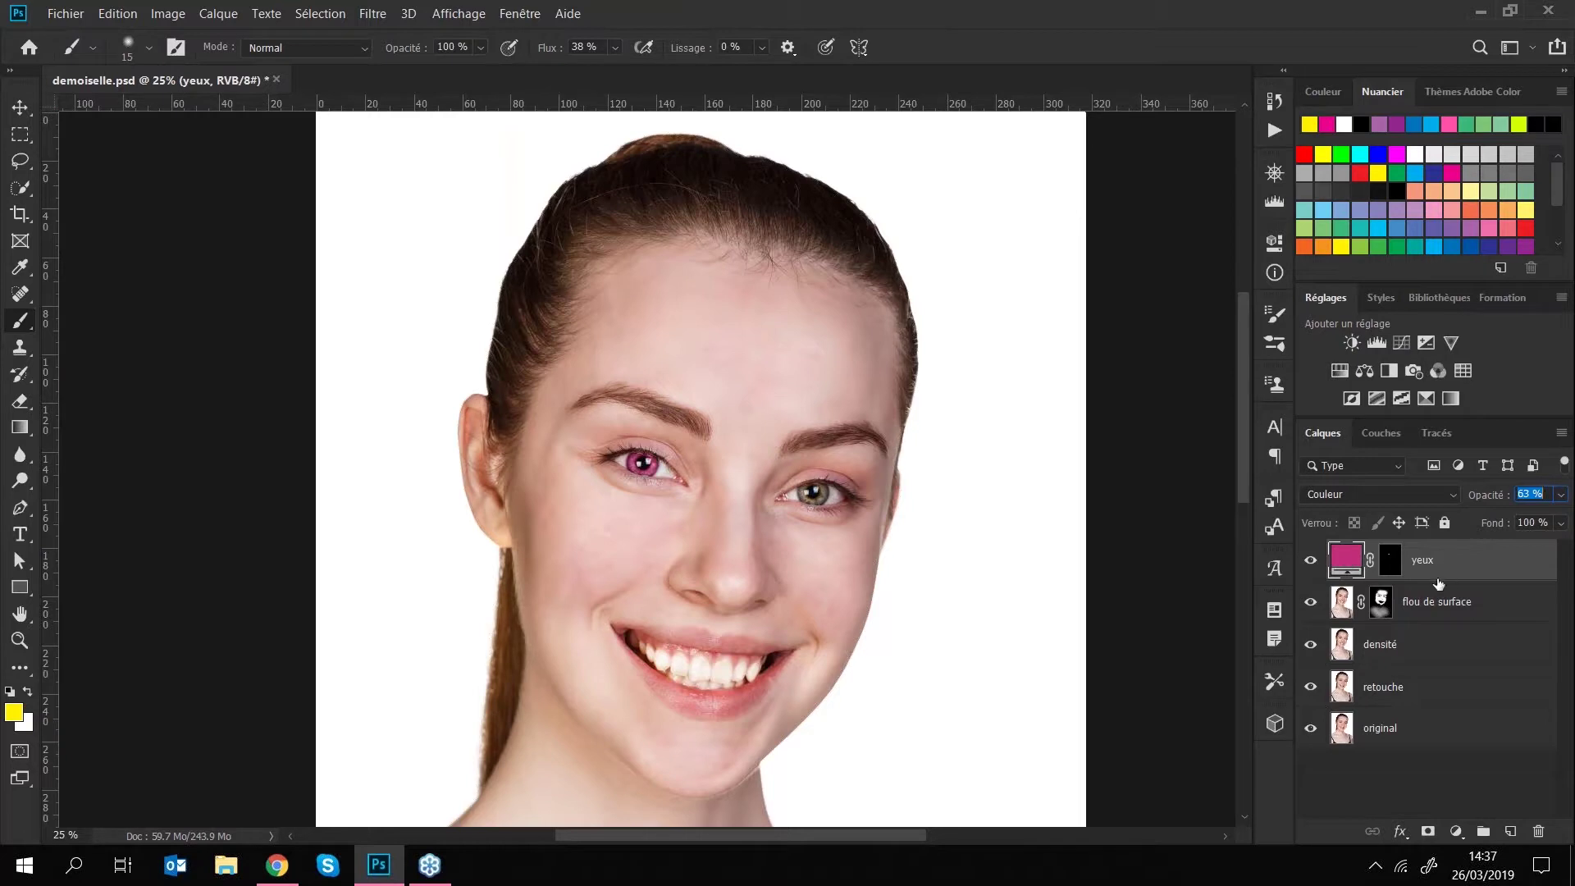
- Change the yeux fill layer's colour to blue #2e82c3, keeping the iris in view
left_click(18, 107)
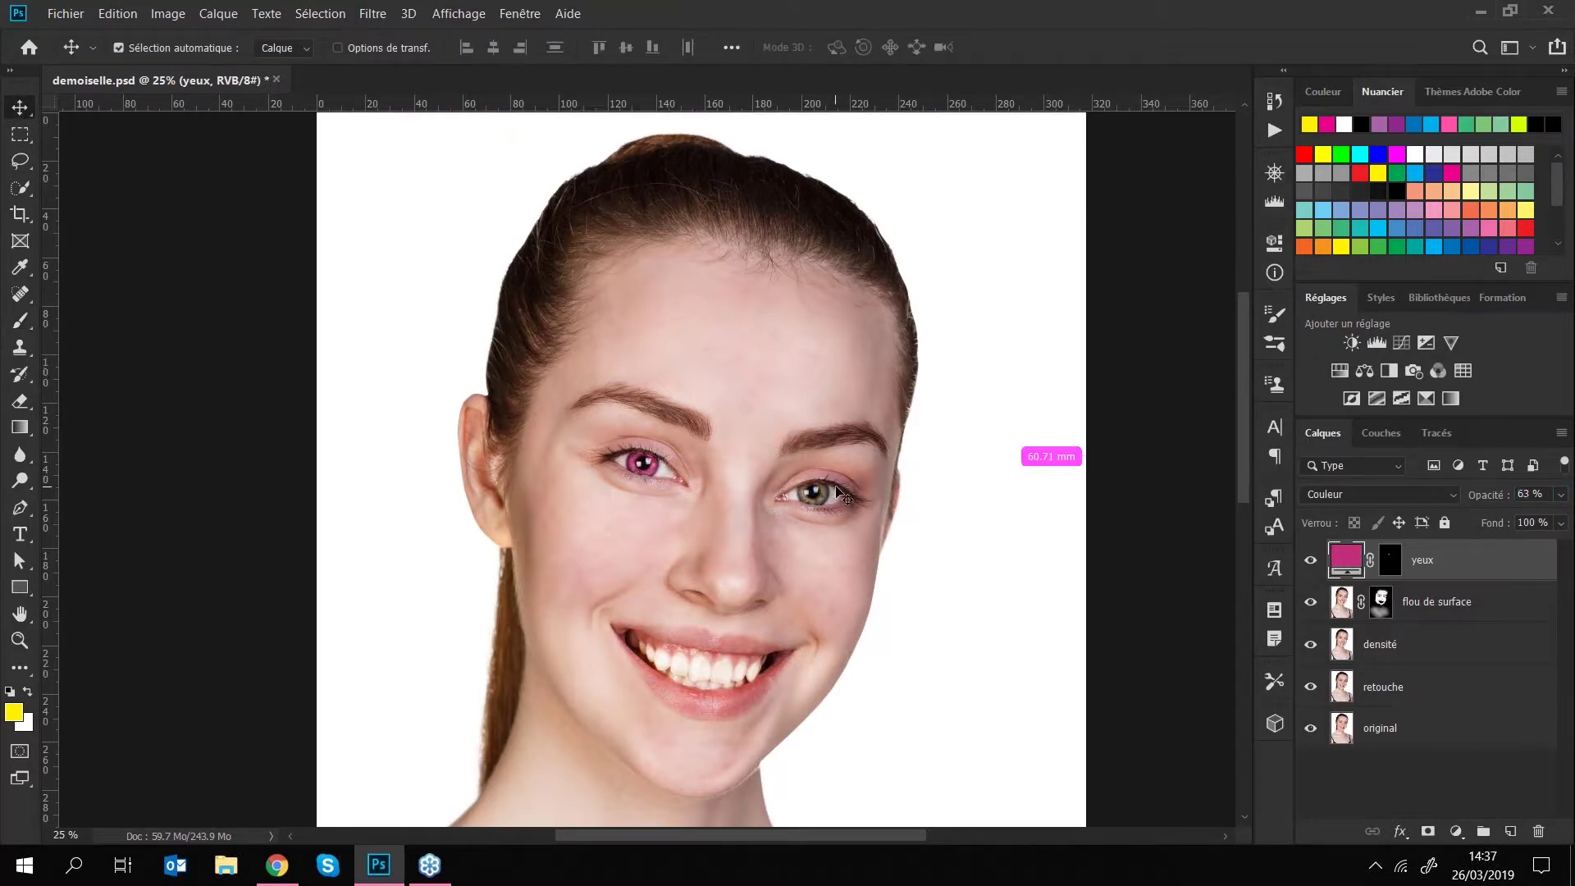
scroll(837, 492, "up", 3)
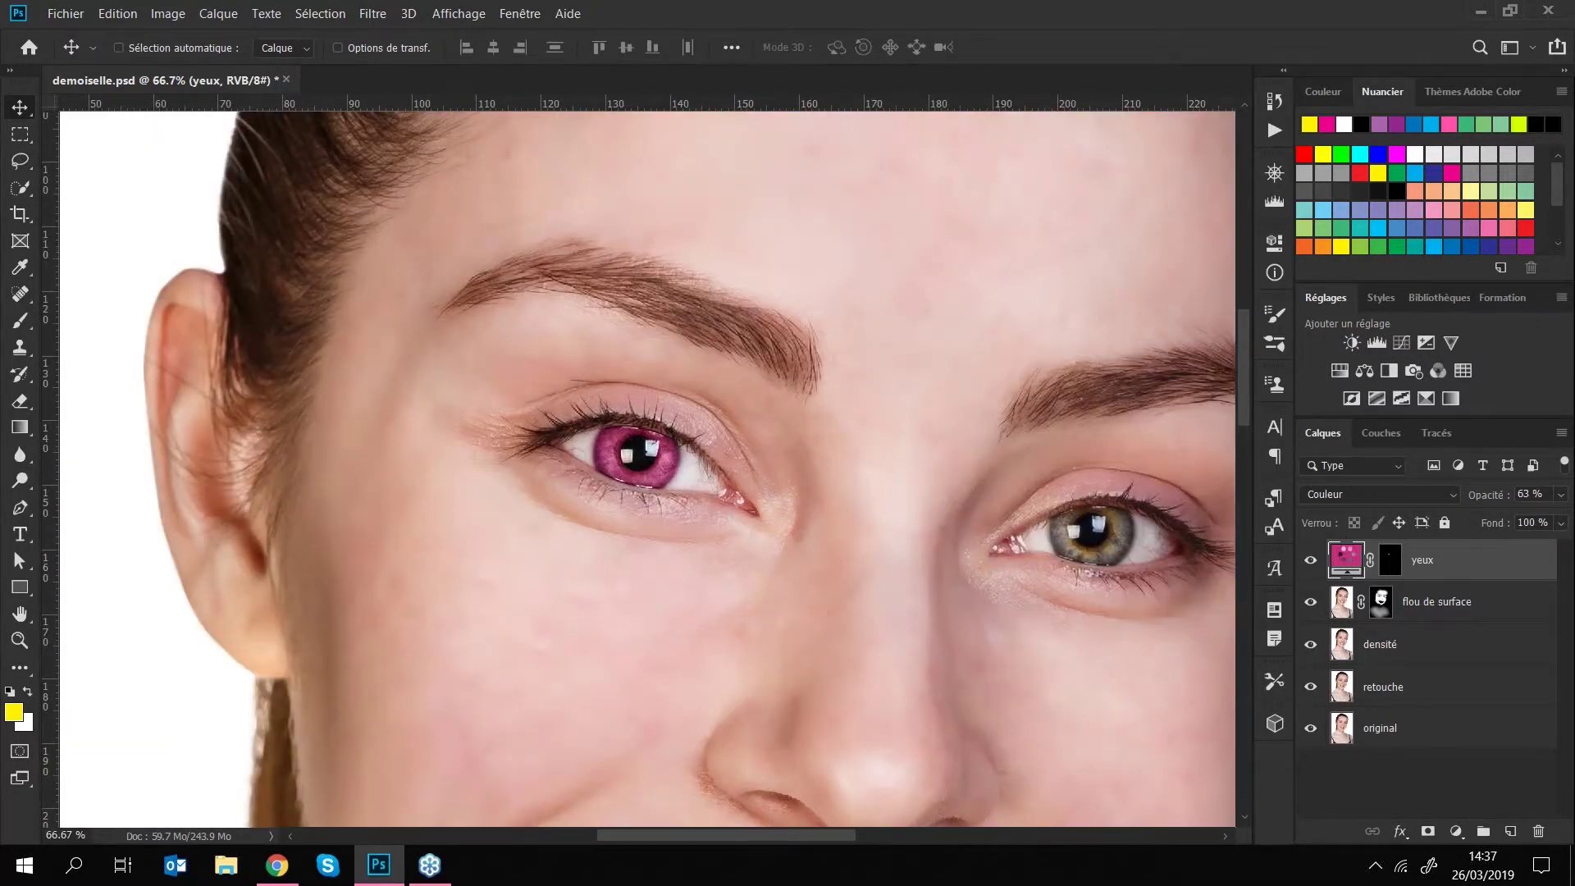
double_click(1347, 558)
mouse_move(903, 351)
left_mouse_down()
mouse_move(902, 377)
mouse_move(903, 361)
left_mouse_up()
left_click_drag(924, 235, 1084, 222)
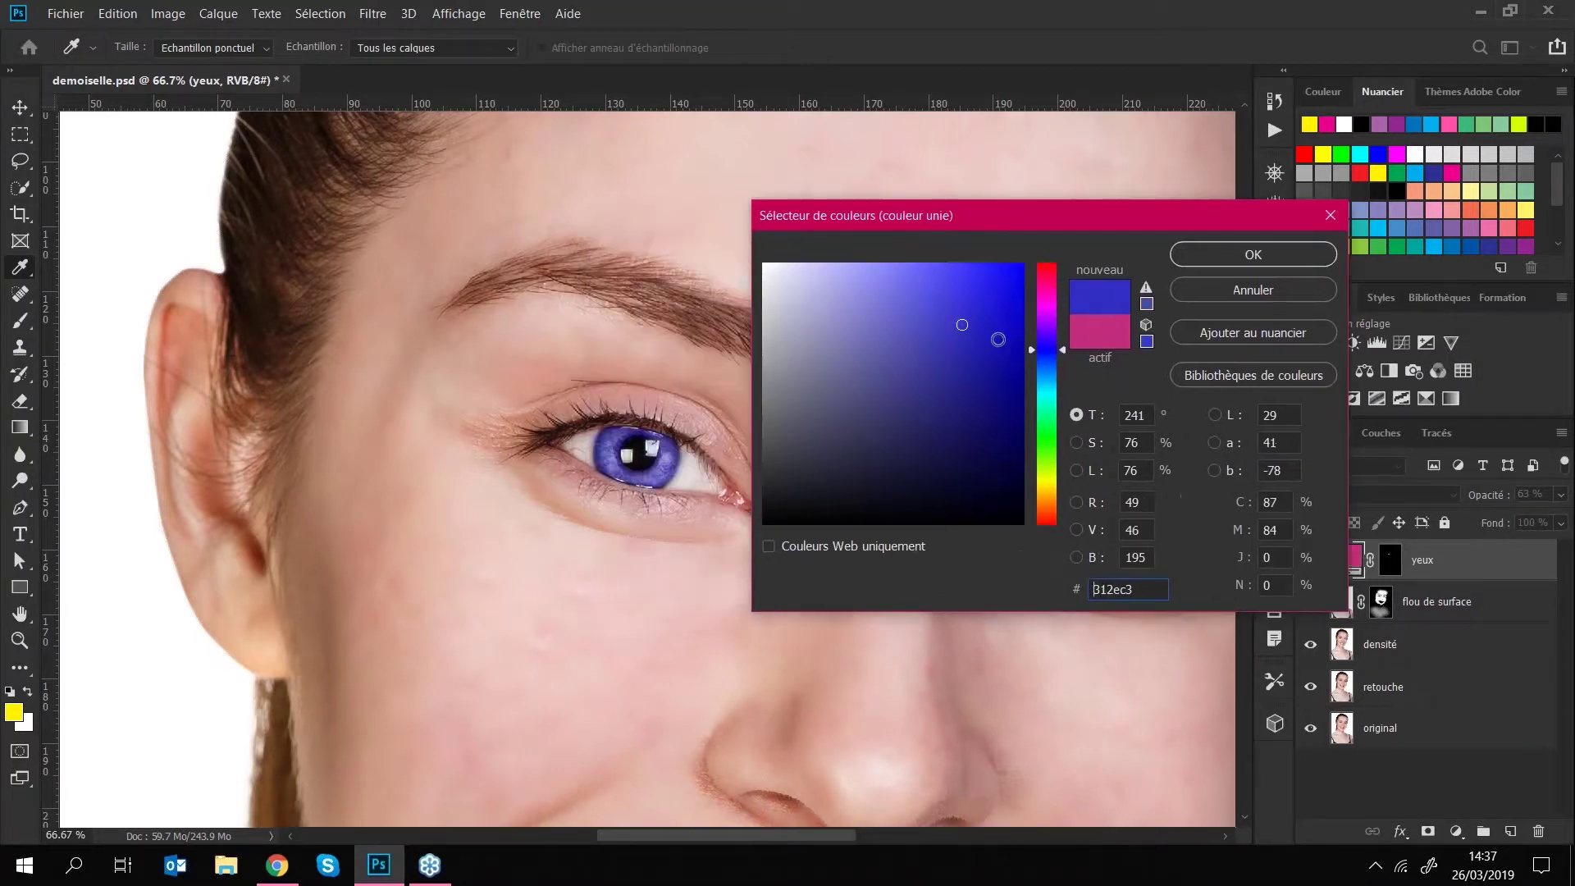
left_click_drag(1058, 353, 1061, 370)
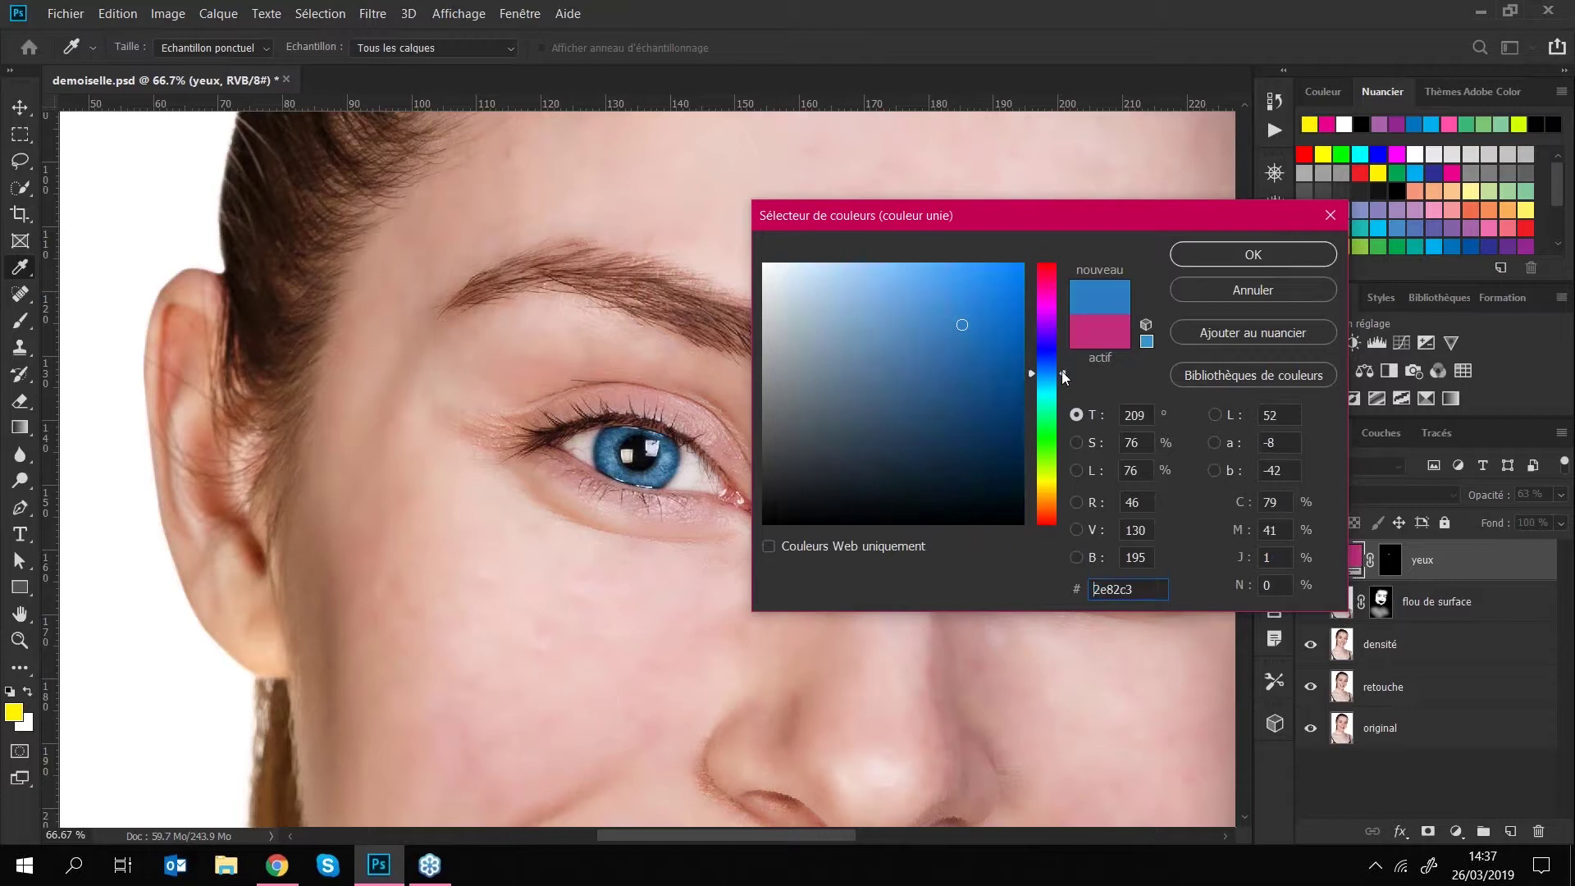
left_click(1223, 256)
key("v")
key("ctrl+minus")
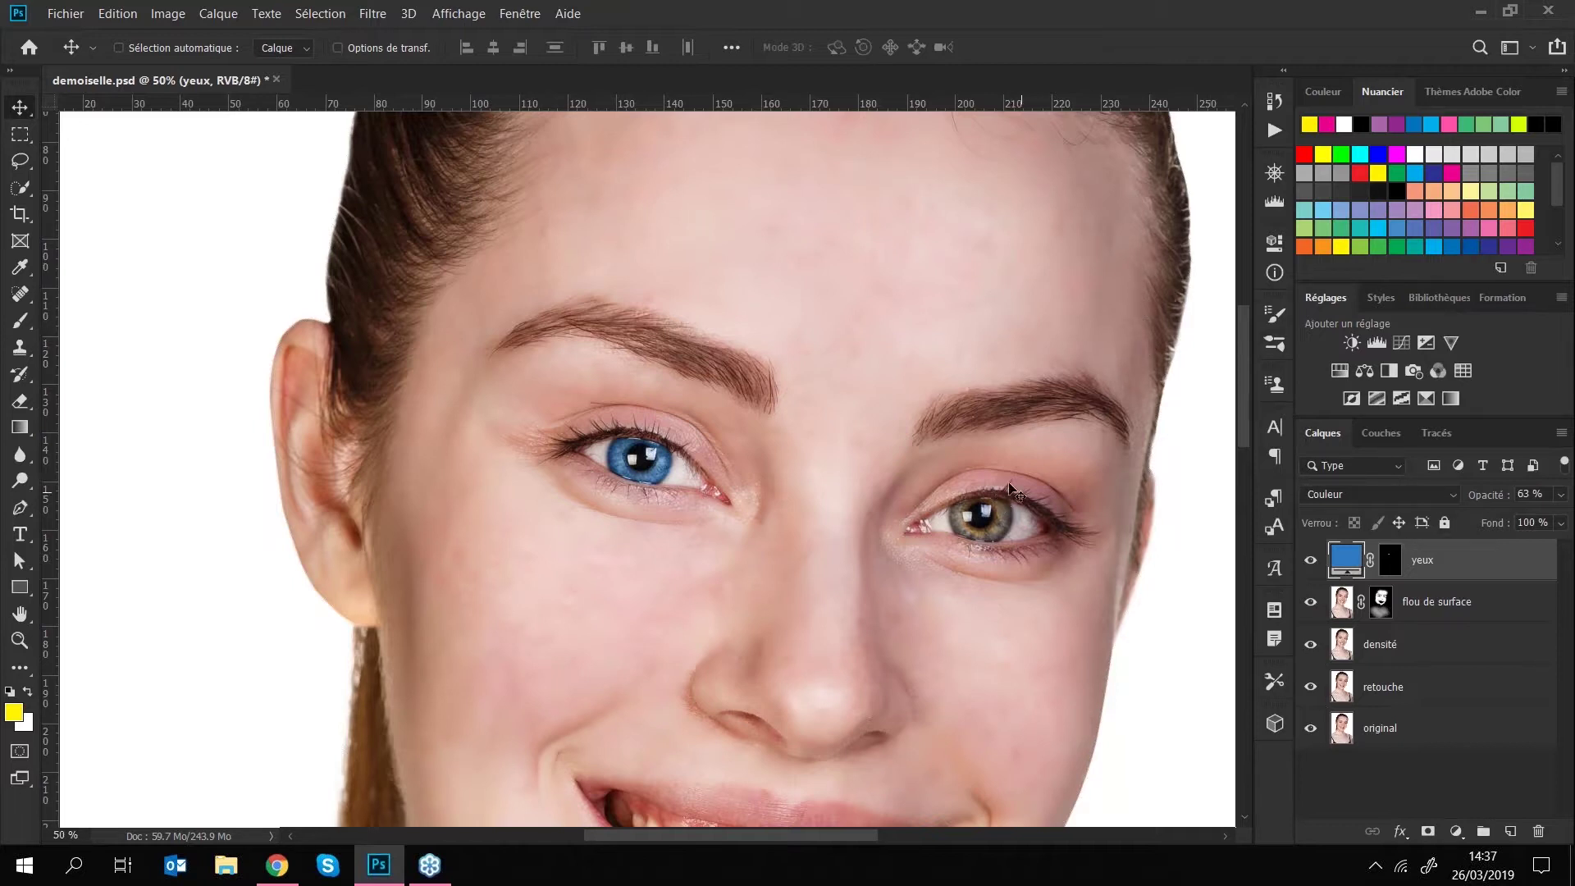
key("ctrl")
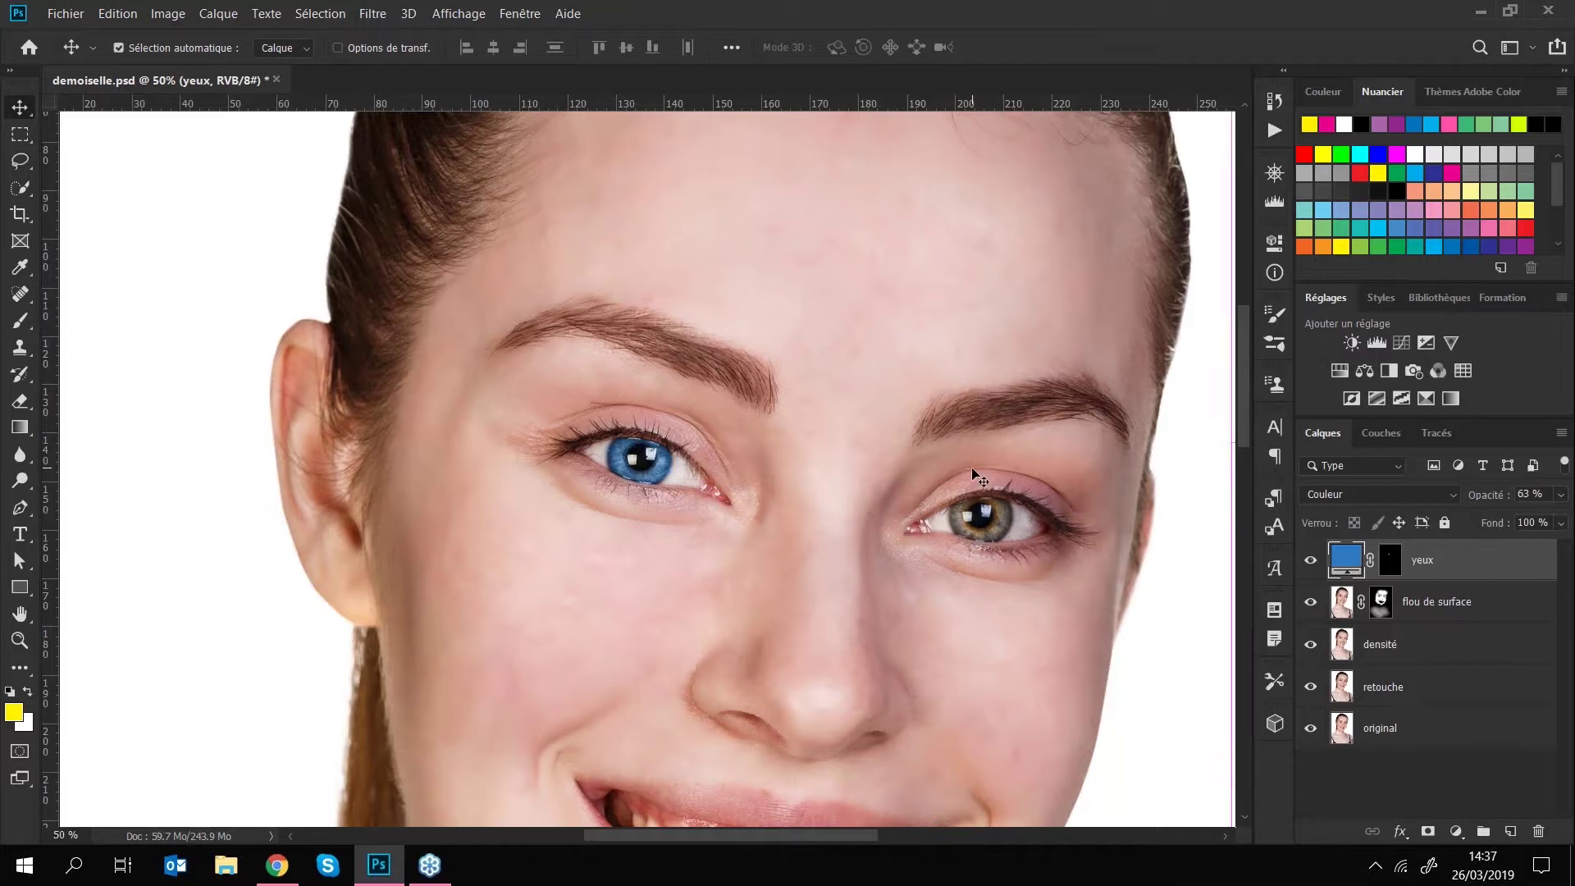
key("ctrl+plus")
key("ctrl+plus")
key("ctrl+plus")
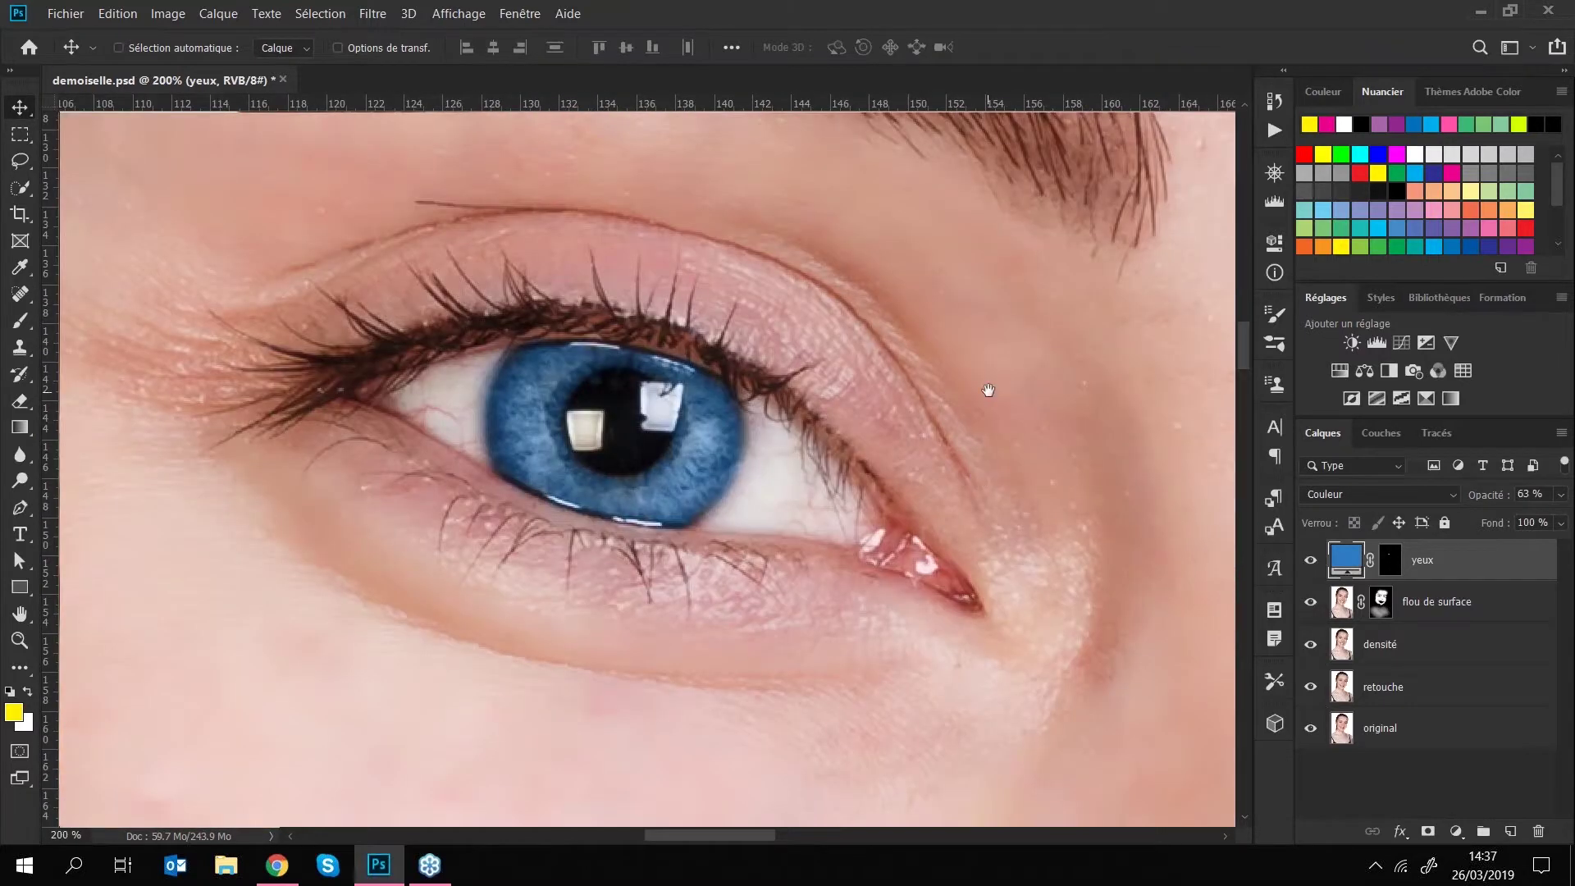
- Paint white on the yeux layer's mask over the still uncoloured eye's iris with a 40 px brush
left_click_drag(989, 389, 344, 362)
left_click_drag(827, 404, 596, 355)
left_click(1391, 559)
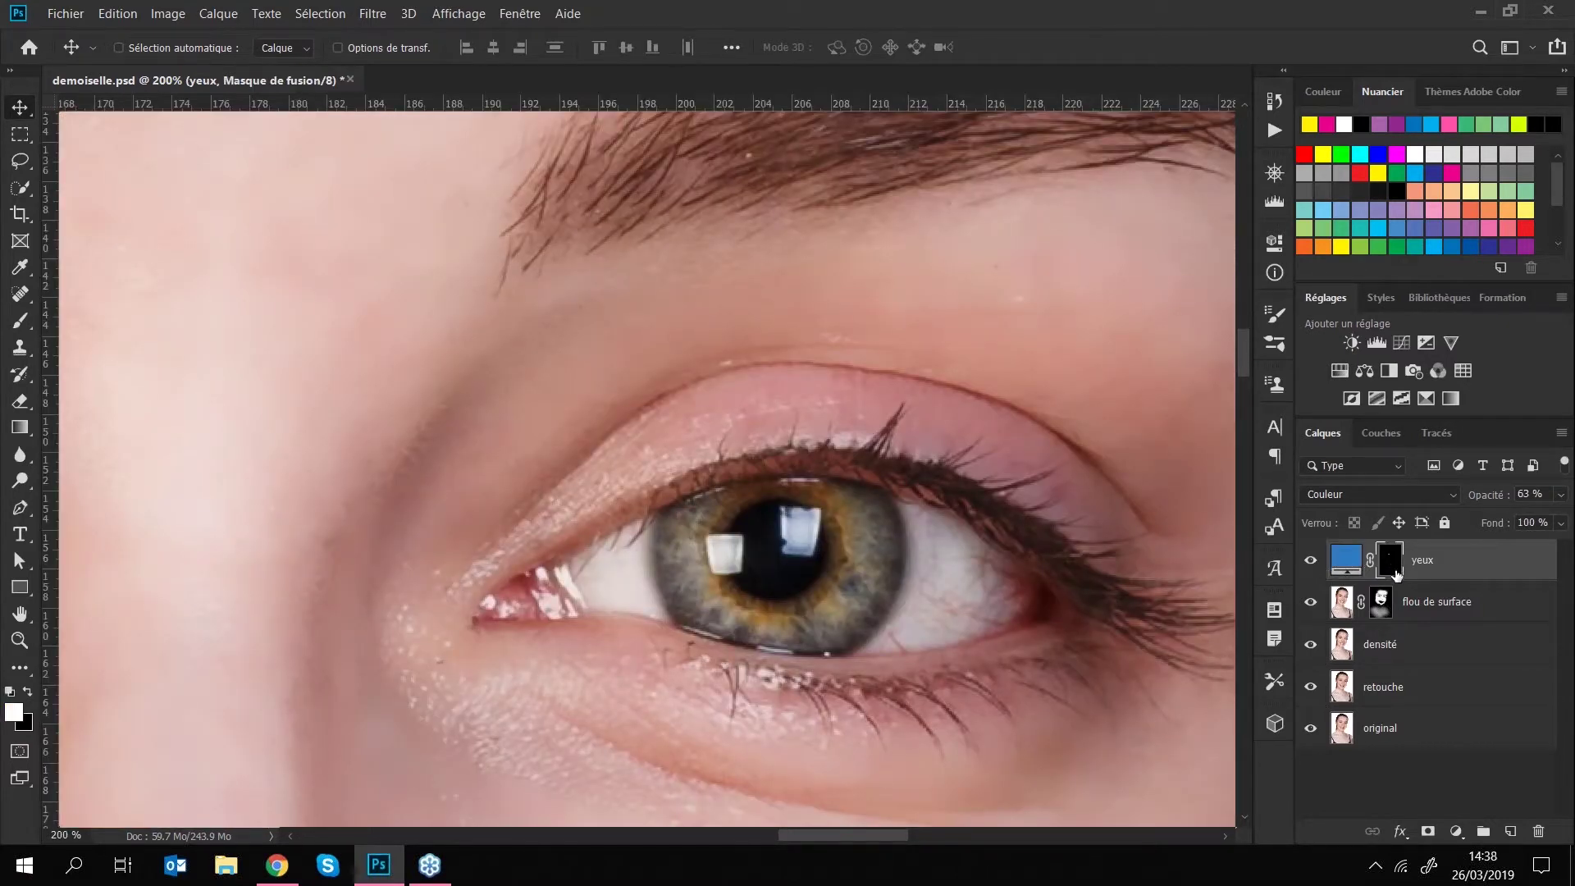
left_click(19, 321)
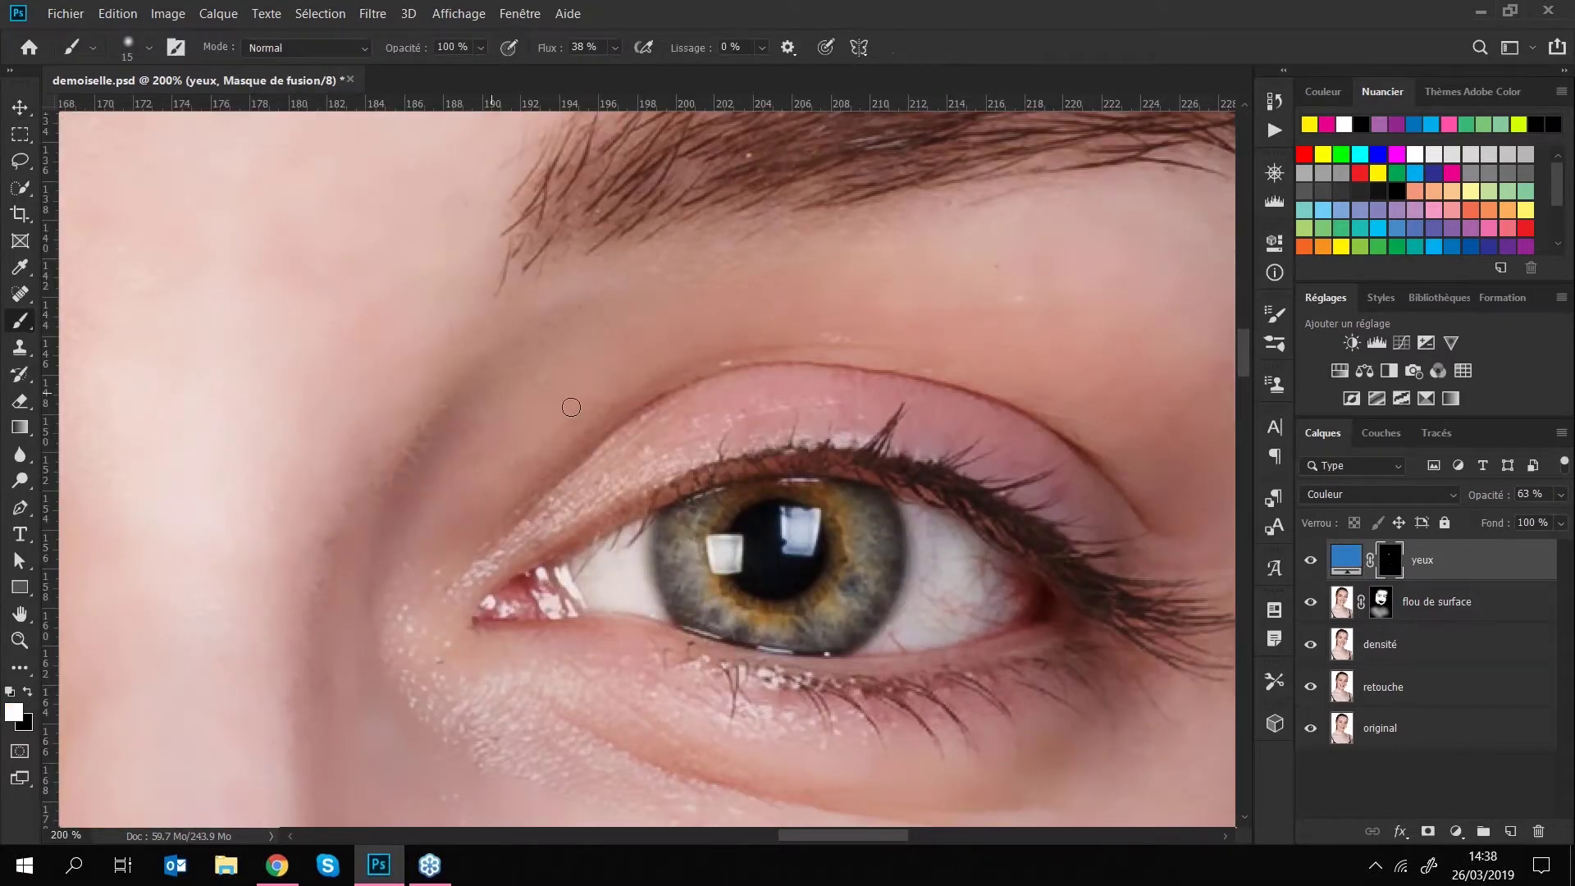
key("bracketright")
key("bracketright")
key("bracketright")
key("bracketright")
key("bracketright")
mouse_move(706, 502)
left_mouse_down()
mouse_move(677, 534)
mouse_move(730, 640)
mouse_move(810, 621)
left_mouse_up()
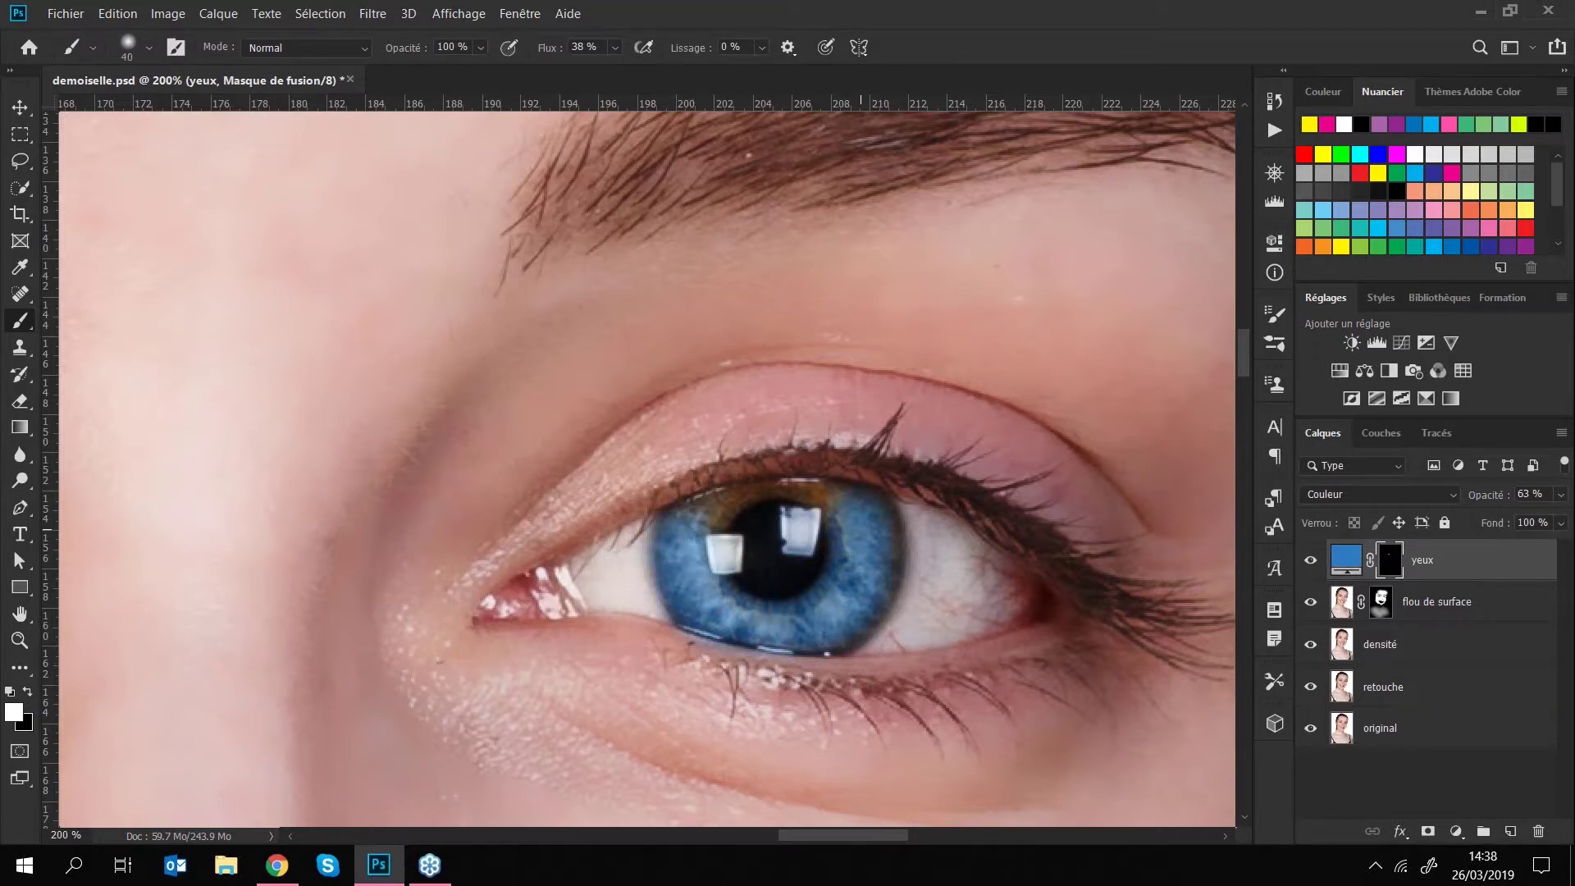
- Fill in the upper part of that iris on the yeux mask with a 20 px brush, and swap the foreground and background colours
key("bracketleft")
key("bracketleft")
key("bracketleft")
key("bracketleft")
left_click_drag(783, 493, 700, 517)
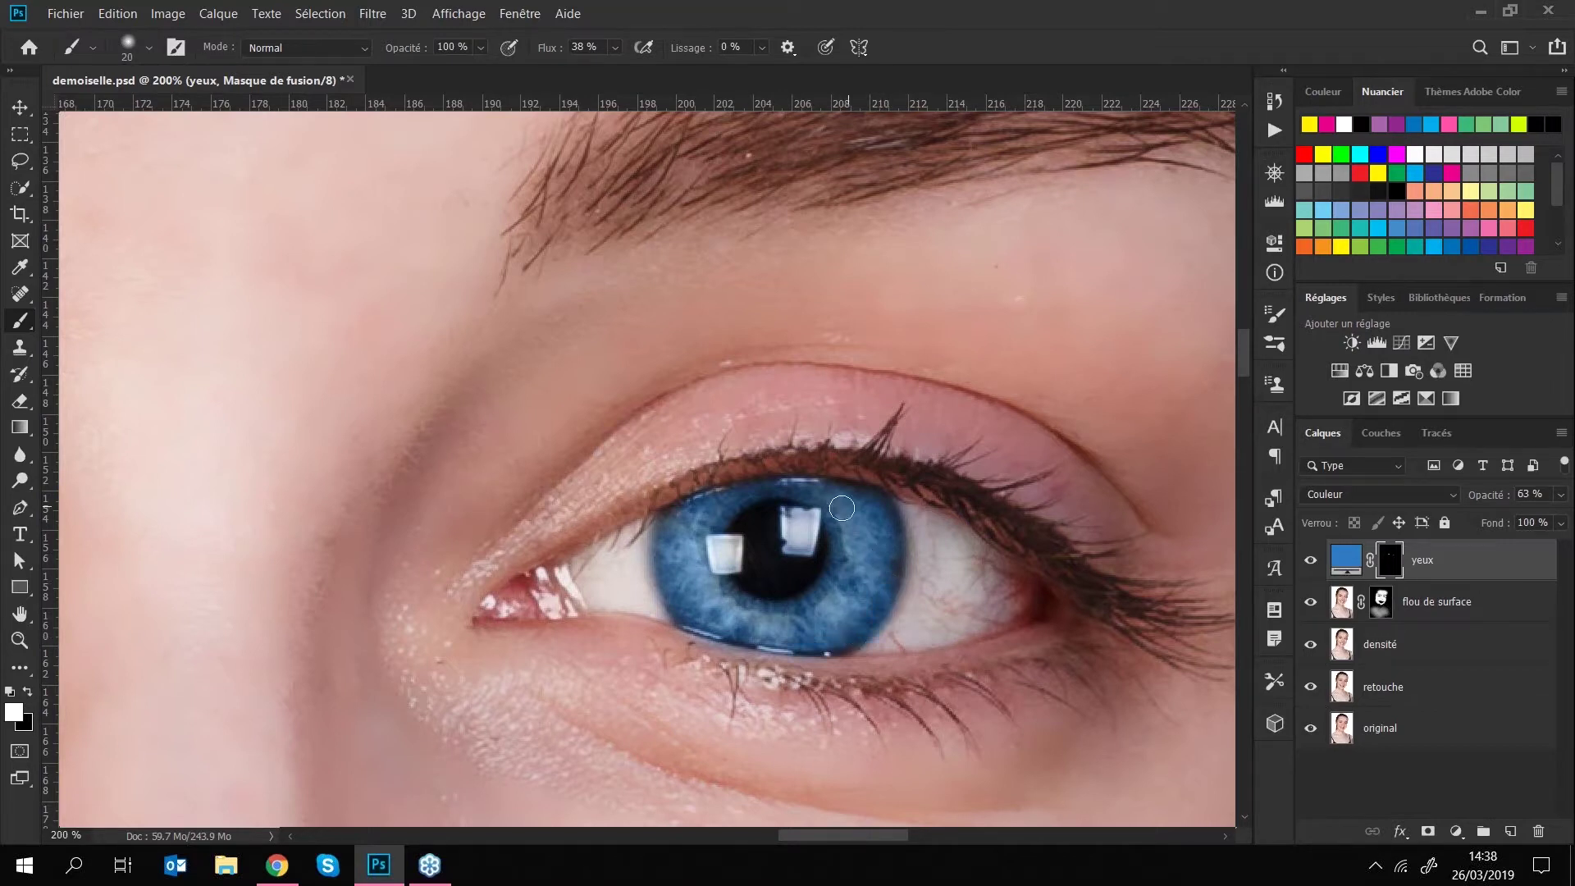
key("x")
- Change the yeux fill layer's colour to muted violet #8a60a4 while checking both eyes on the face
key("ctrl+minus")
key("ctrl+minus")
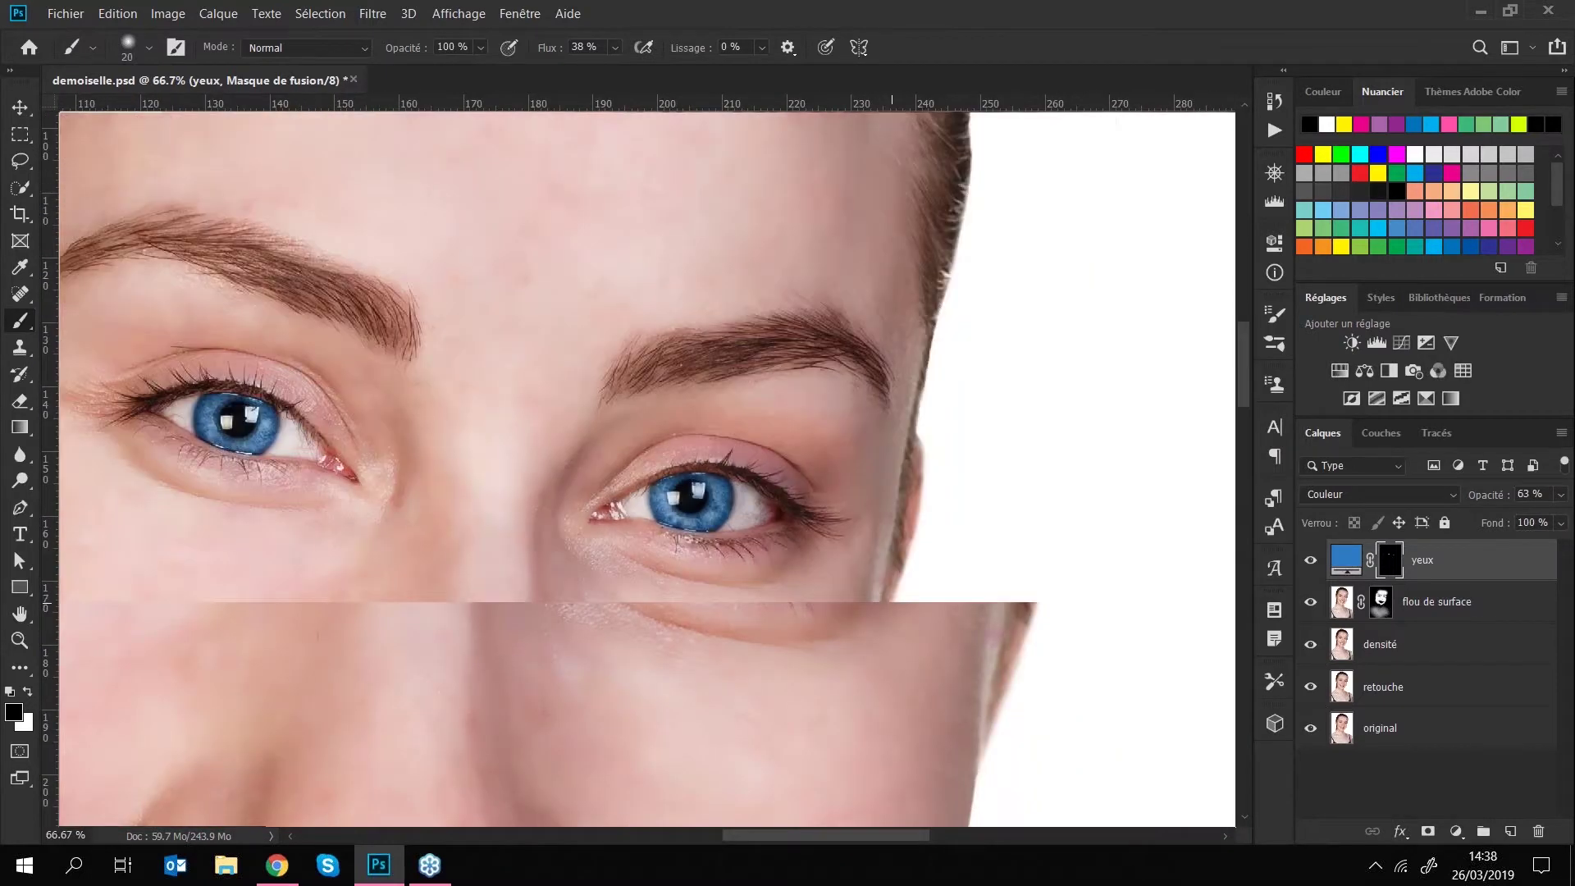
key("ctrl+minus")
key("ctrl+minus")
key("ctrl+minus")
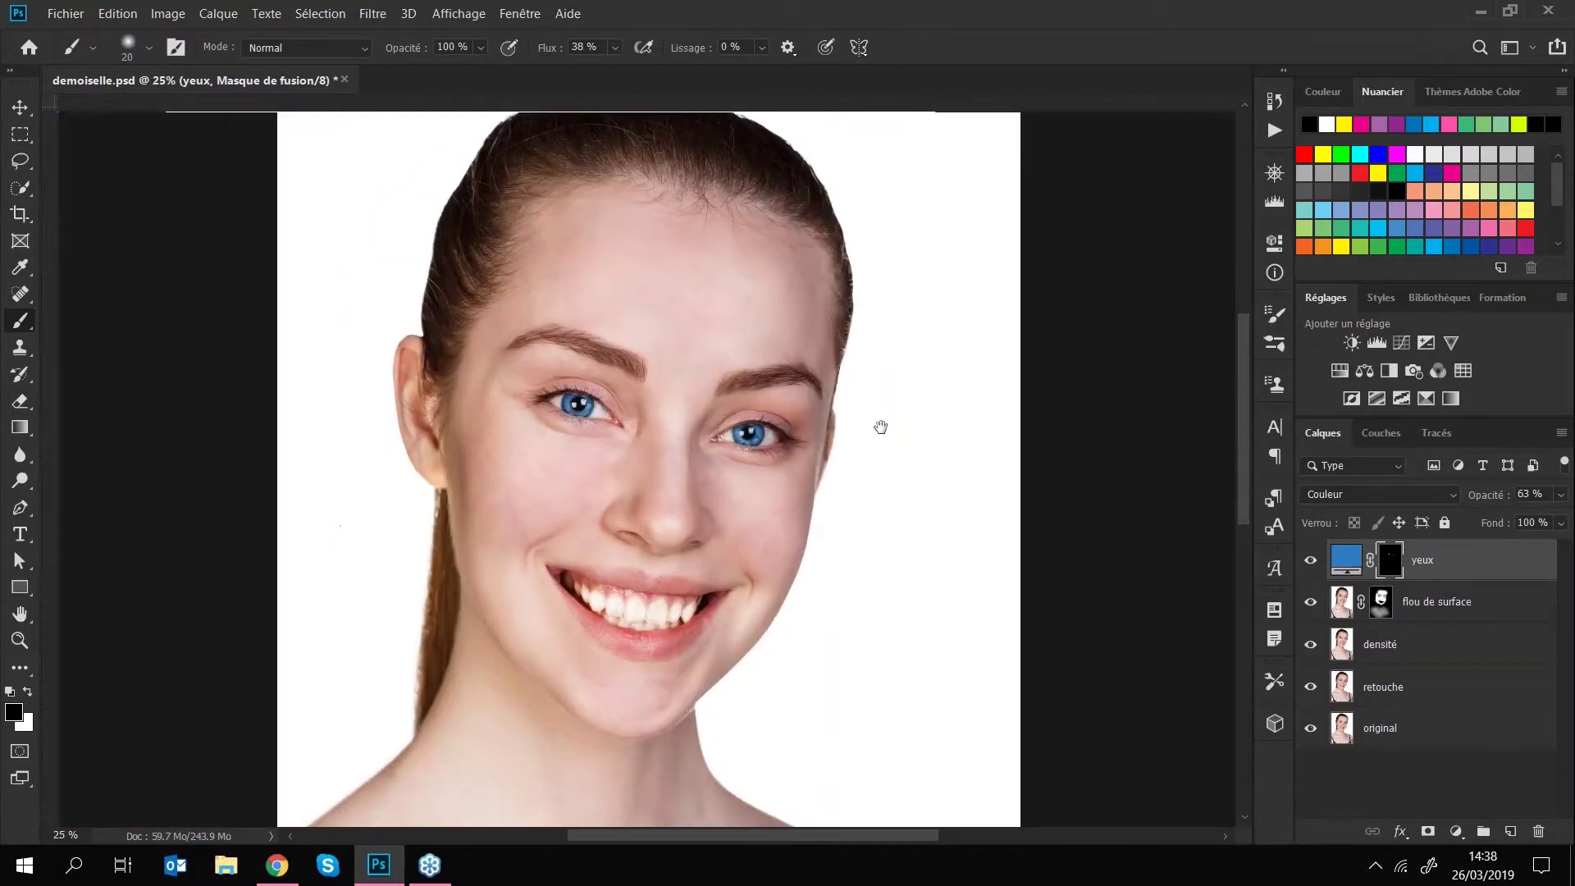
double_click(1346, 560)
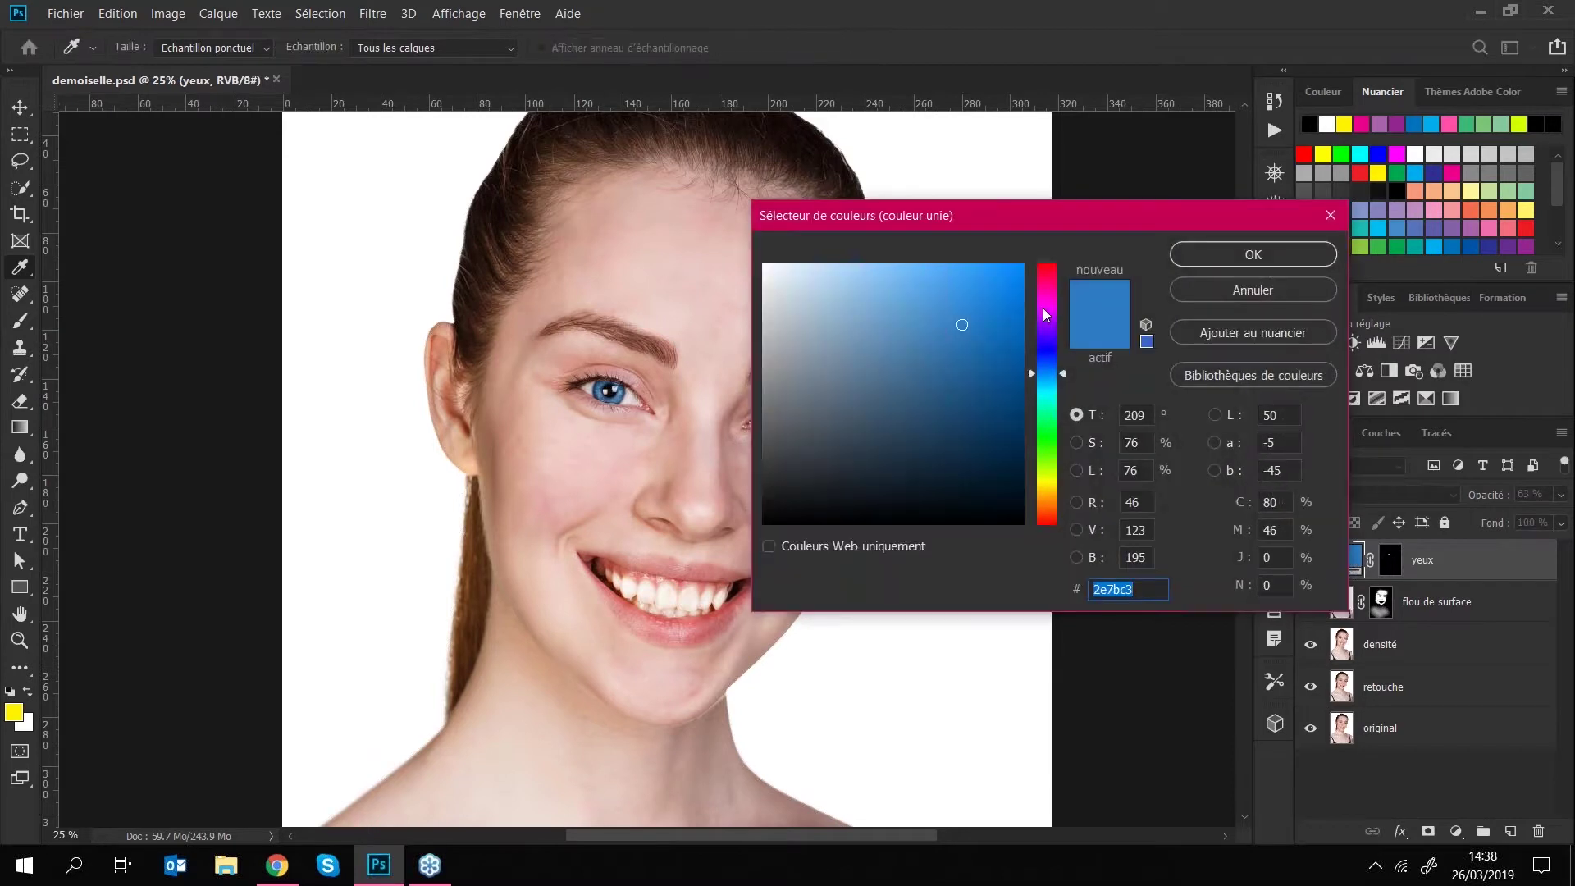
left_click(1051, 322)
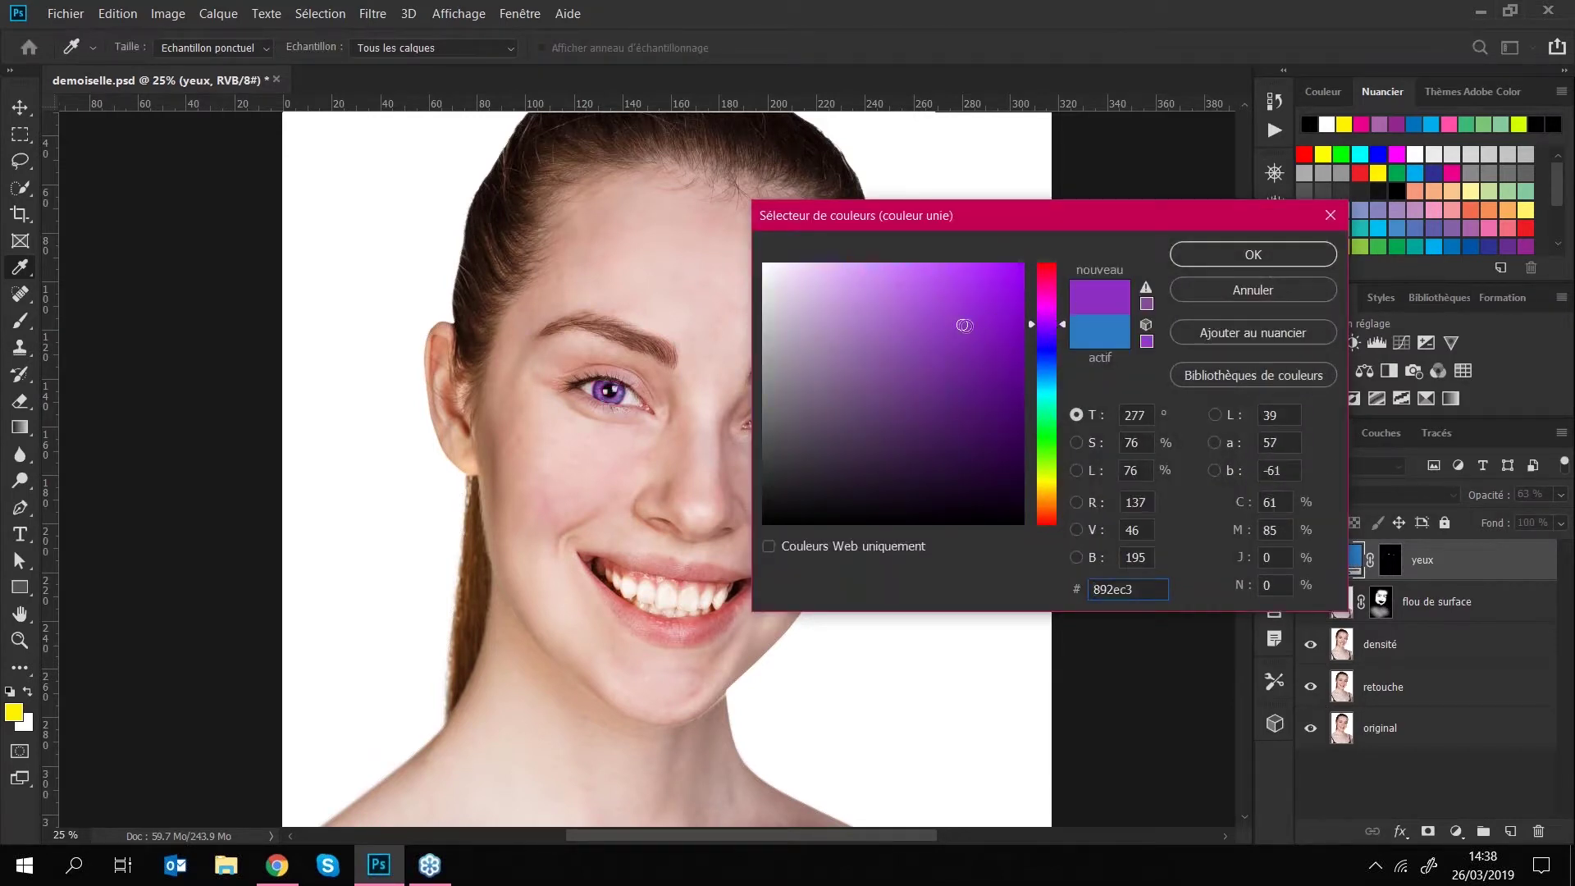
mouse_move(924, 359)
left_mouse_down()
mouse_move(879, 356)
mouse_move(850, 379)
mouse_move(873, 357)
left_mouse_up()
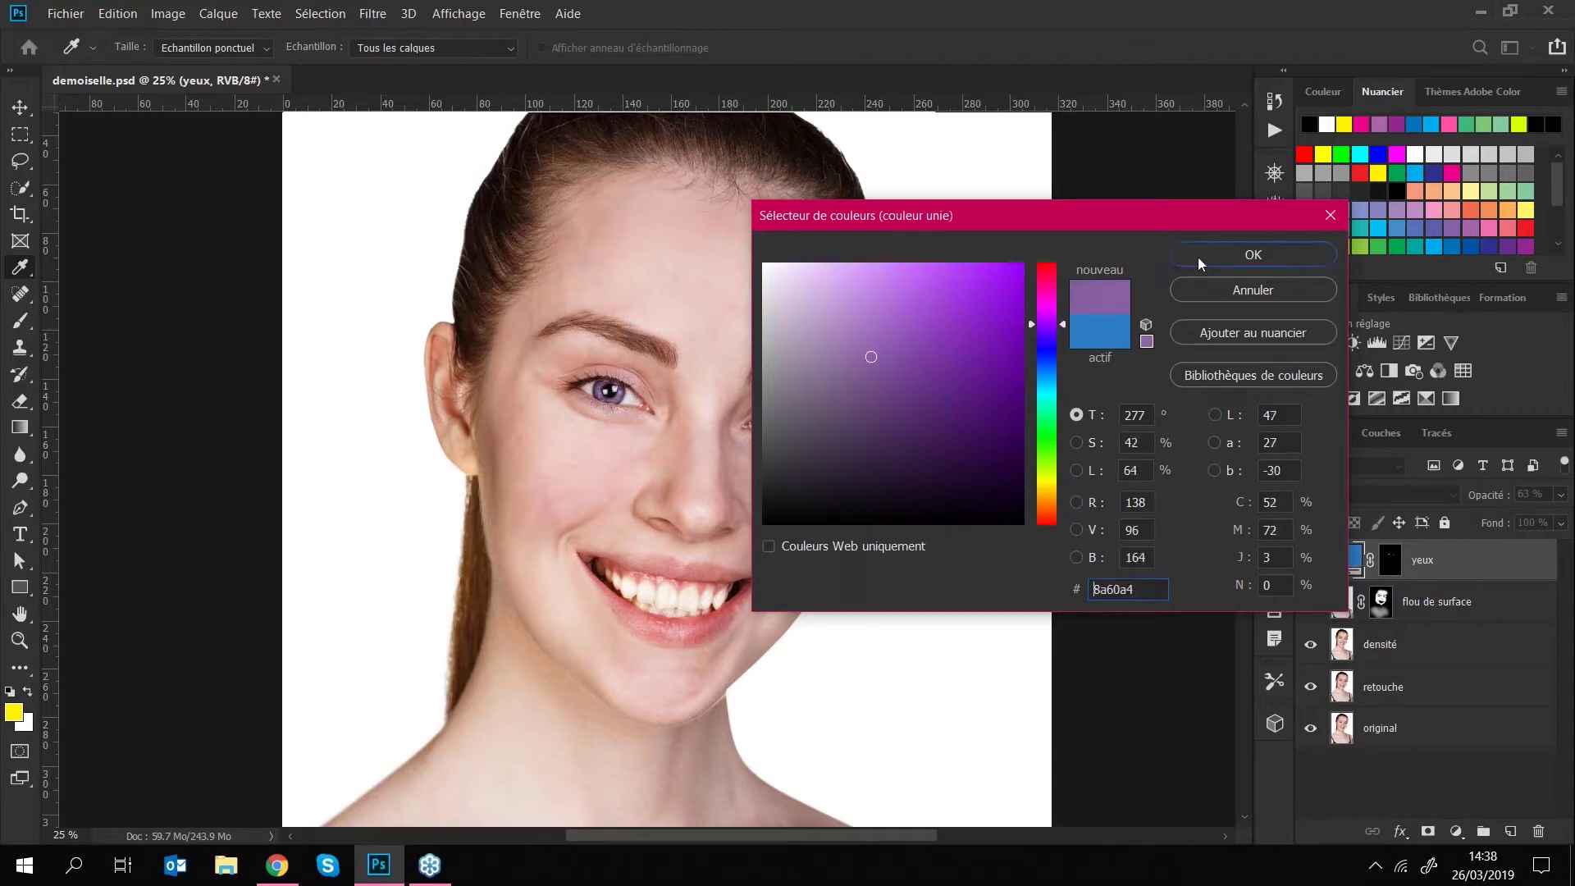
left_click(1198, 257)
- Save the portrait document with the recoloured eyes
key("ctrl+minus")
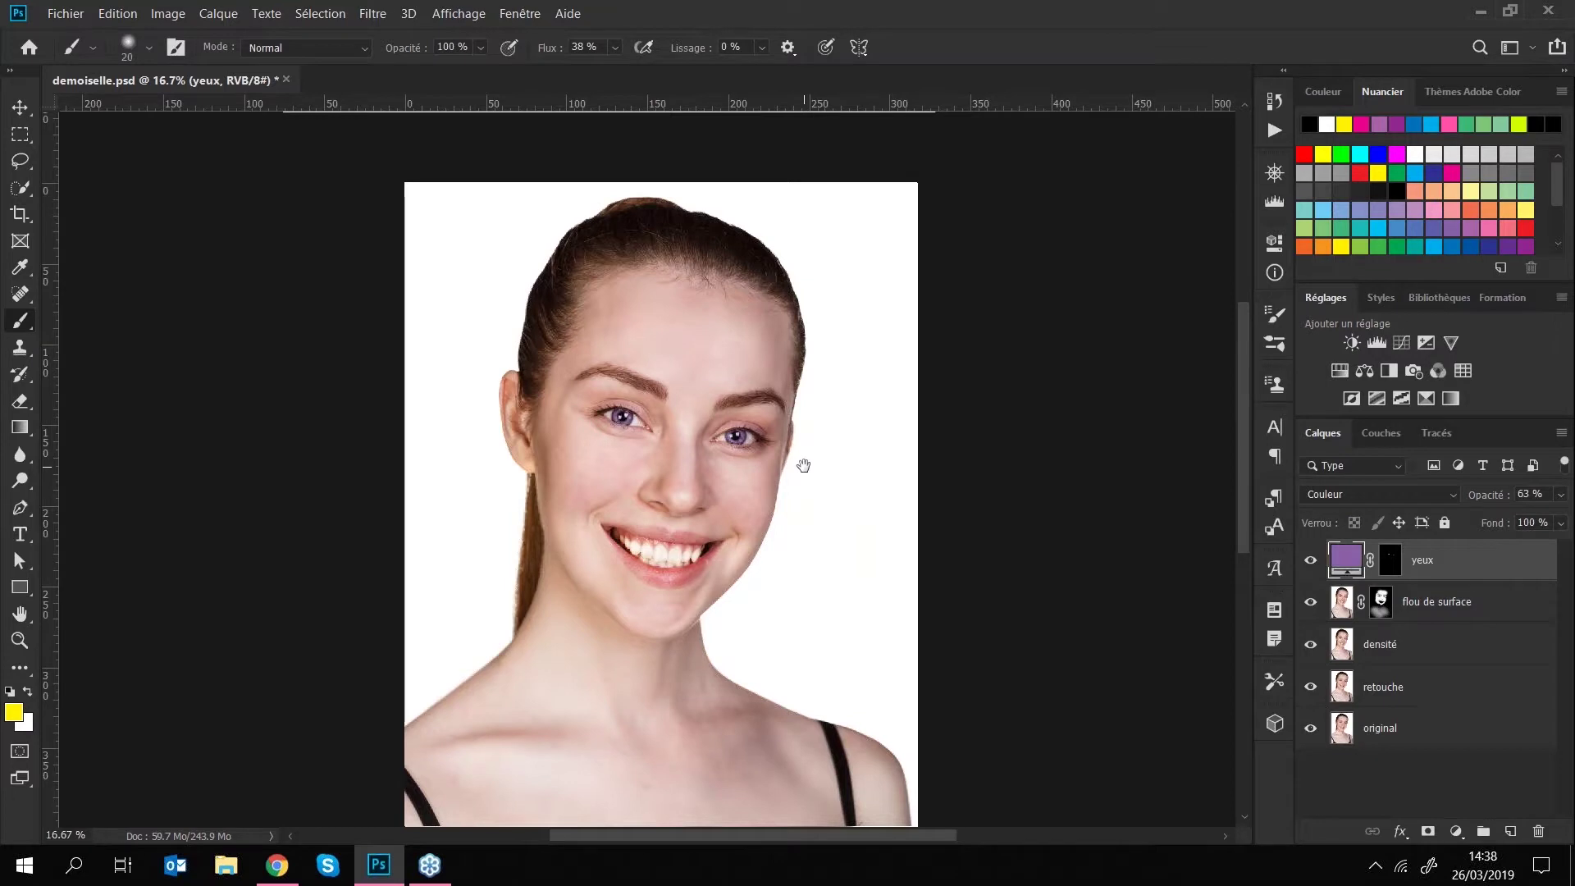
left_click_drag(805, 460, 828, 399)
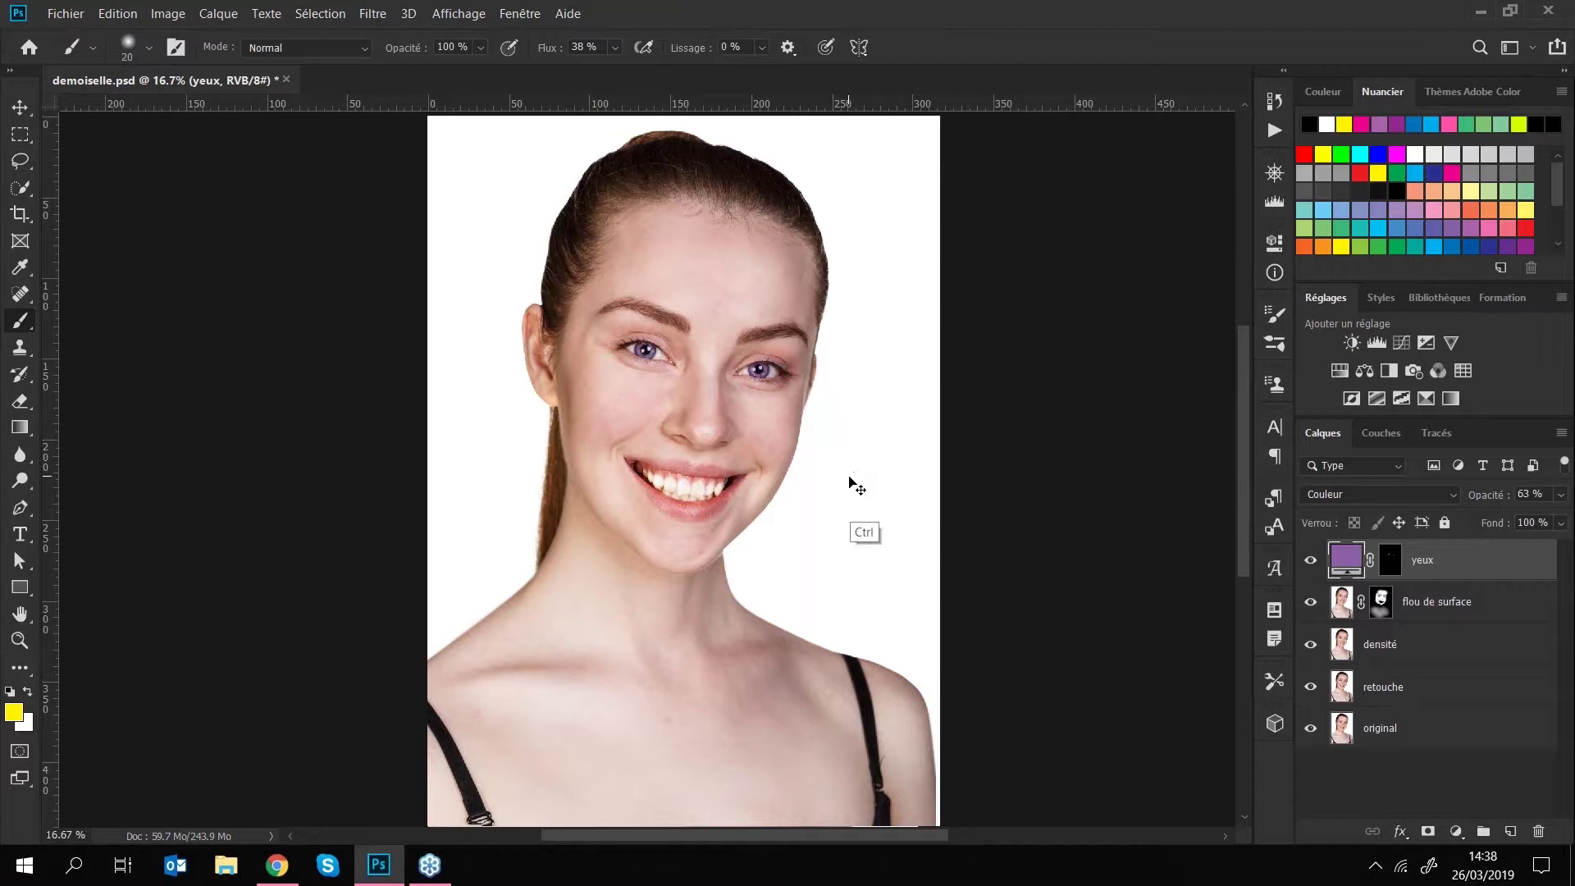
key("ctrl+s")
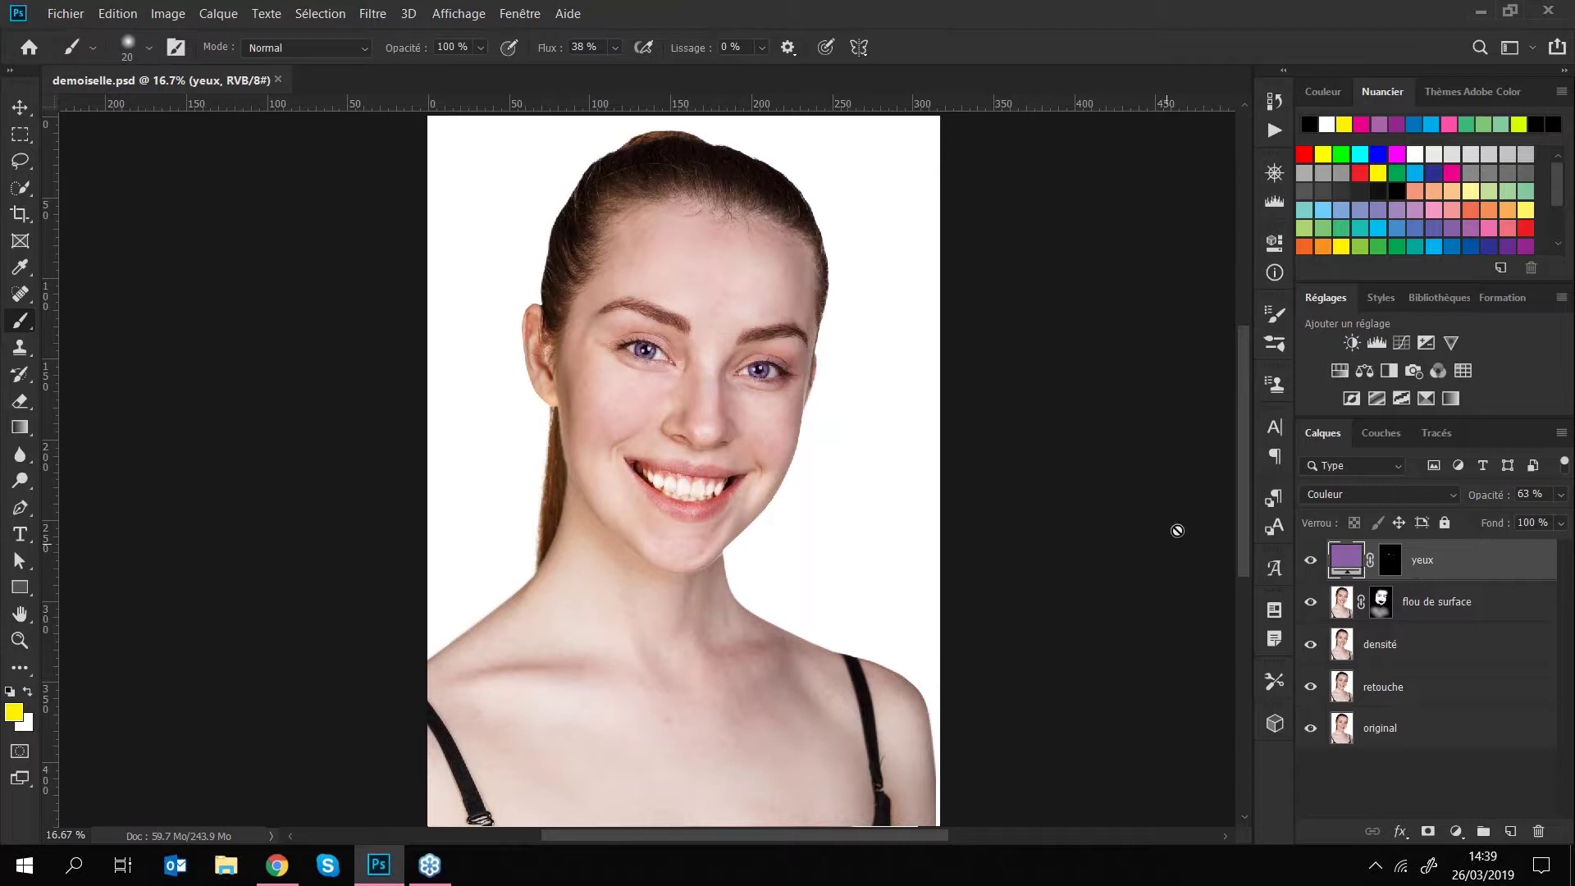
- Make the densité layer active and set up the Quick Selection tool with a 104 px brush at 0% hardness
left_click(1413, 646)
left_click(1400, 688)
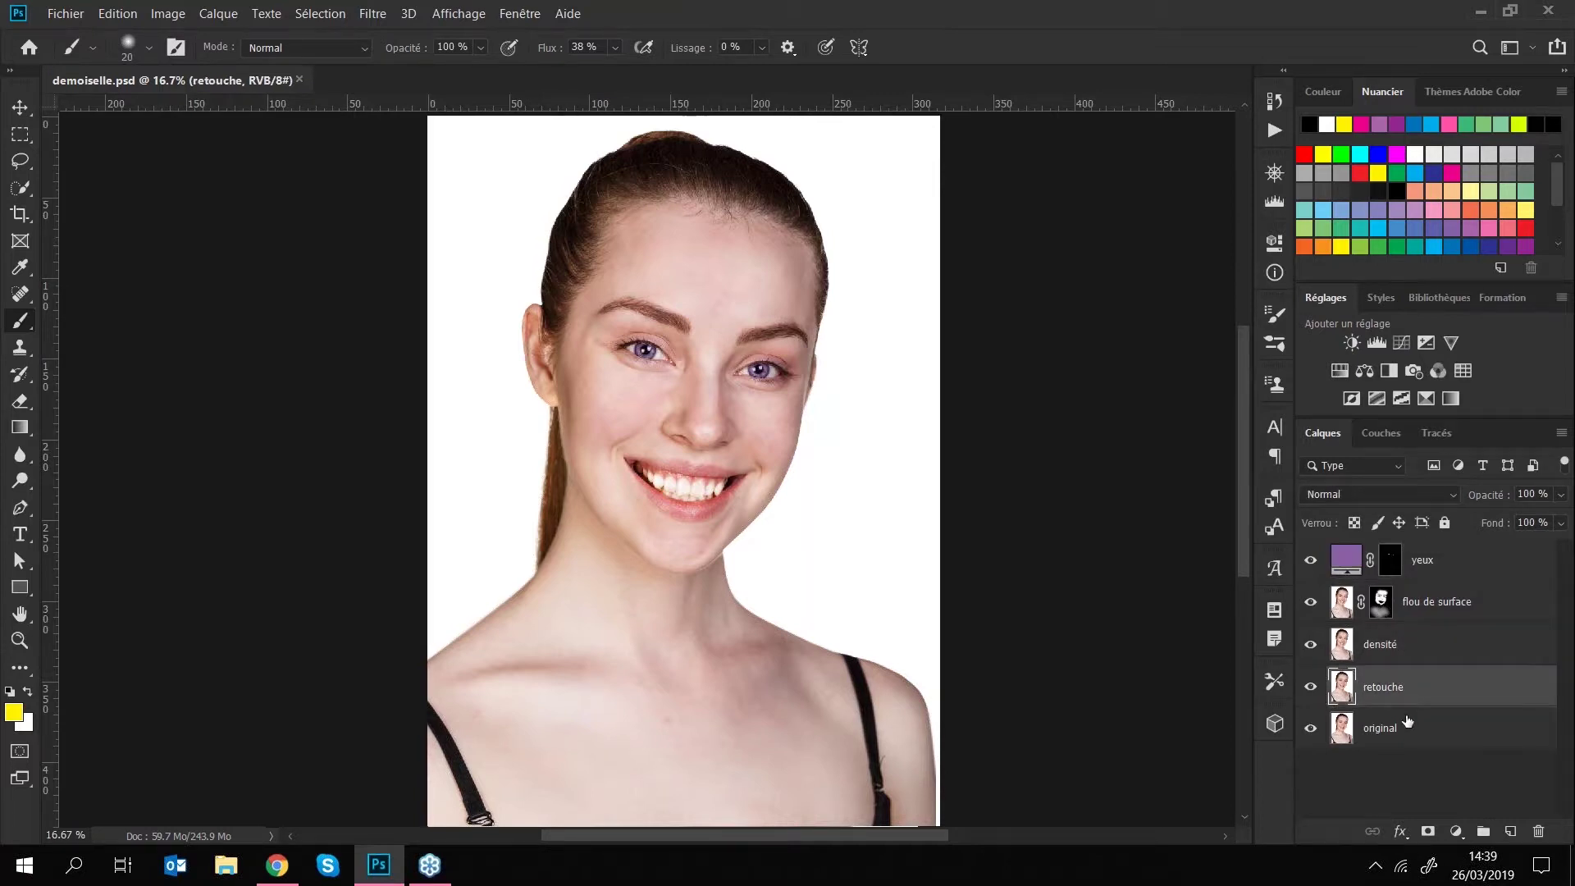
left_click(1395, 728)
left_click(1413, 643)
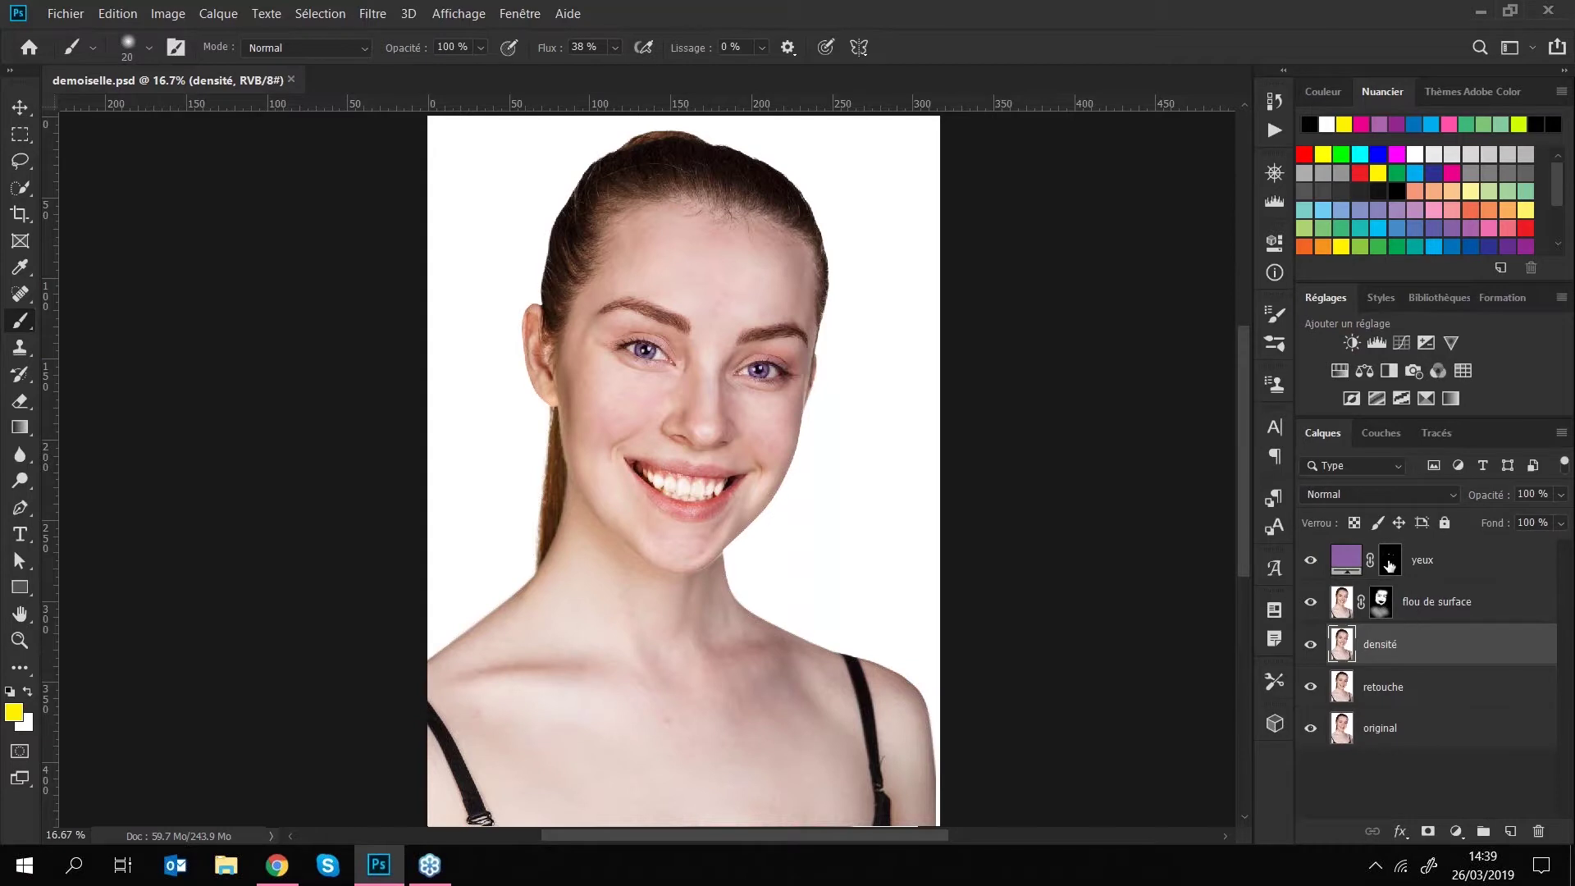
left_click(23, 190)
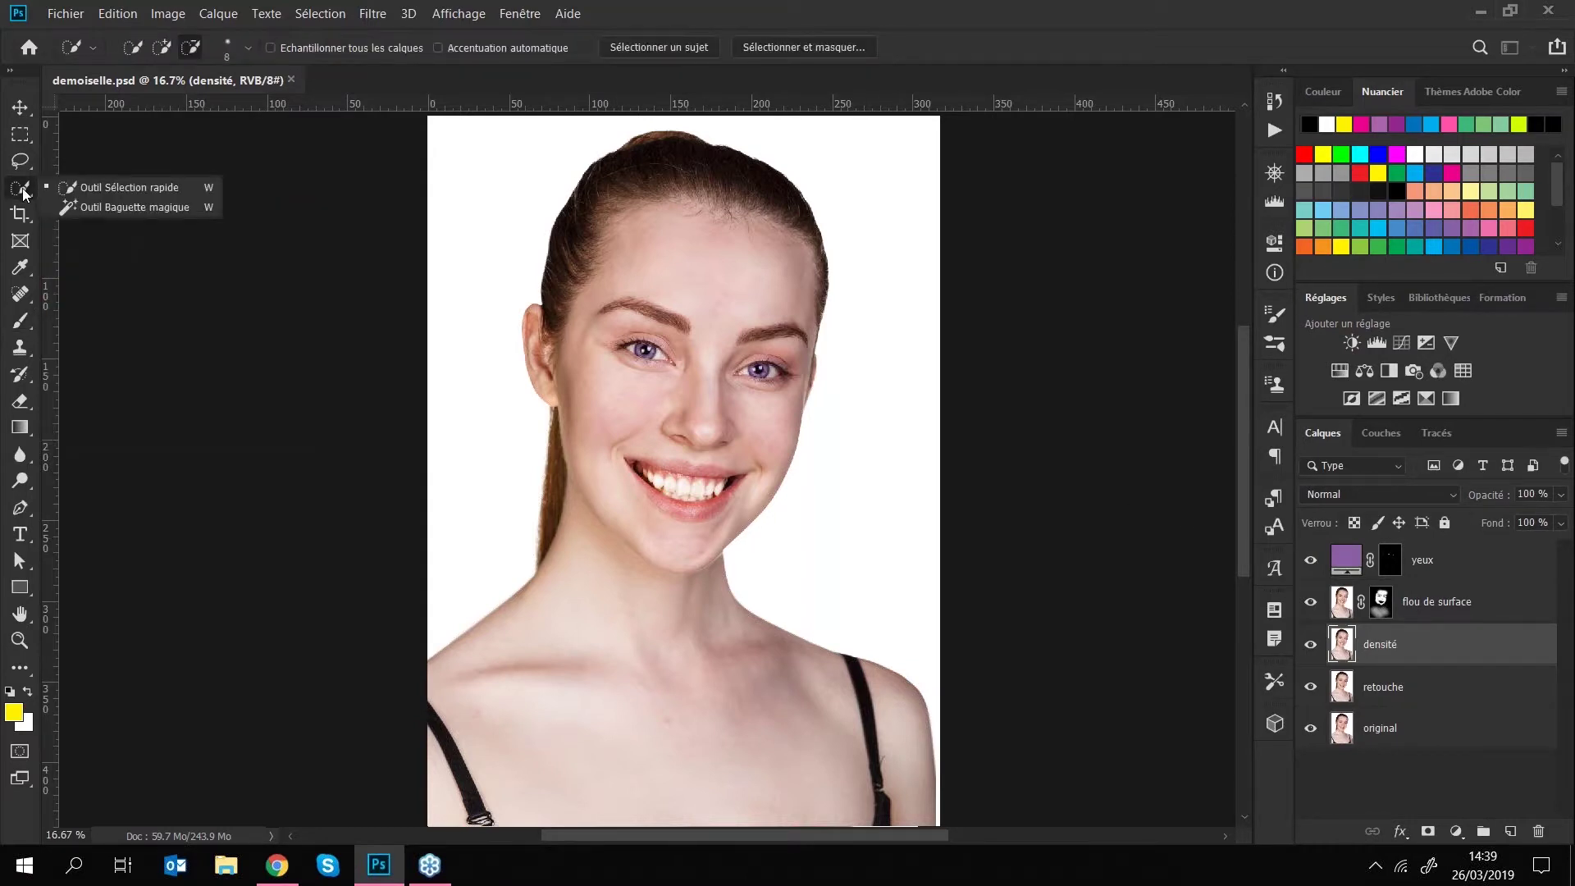
left_click(90, 190)
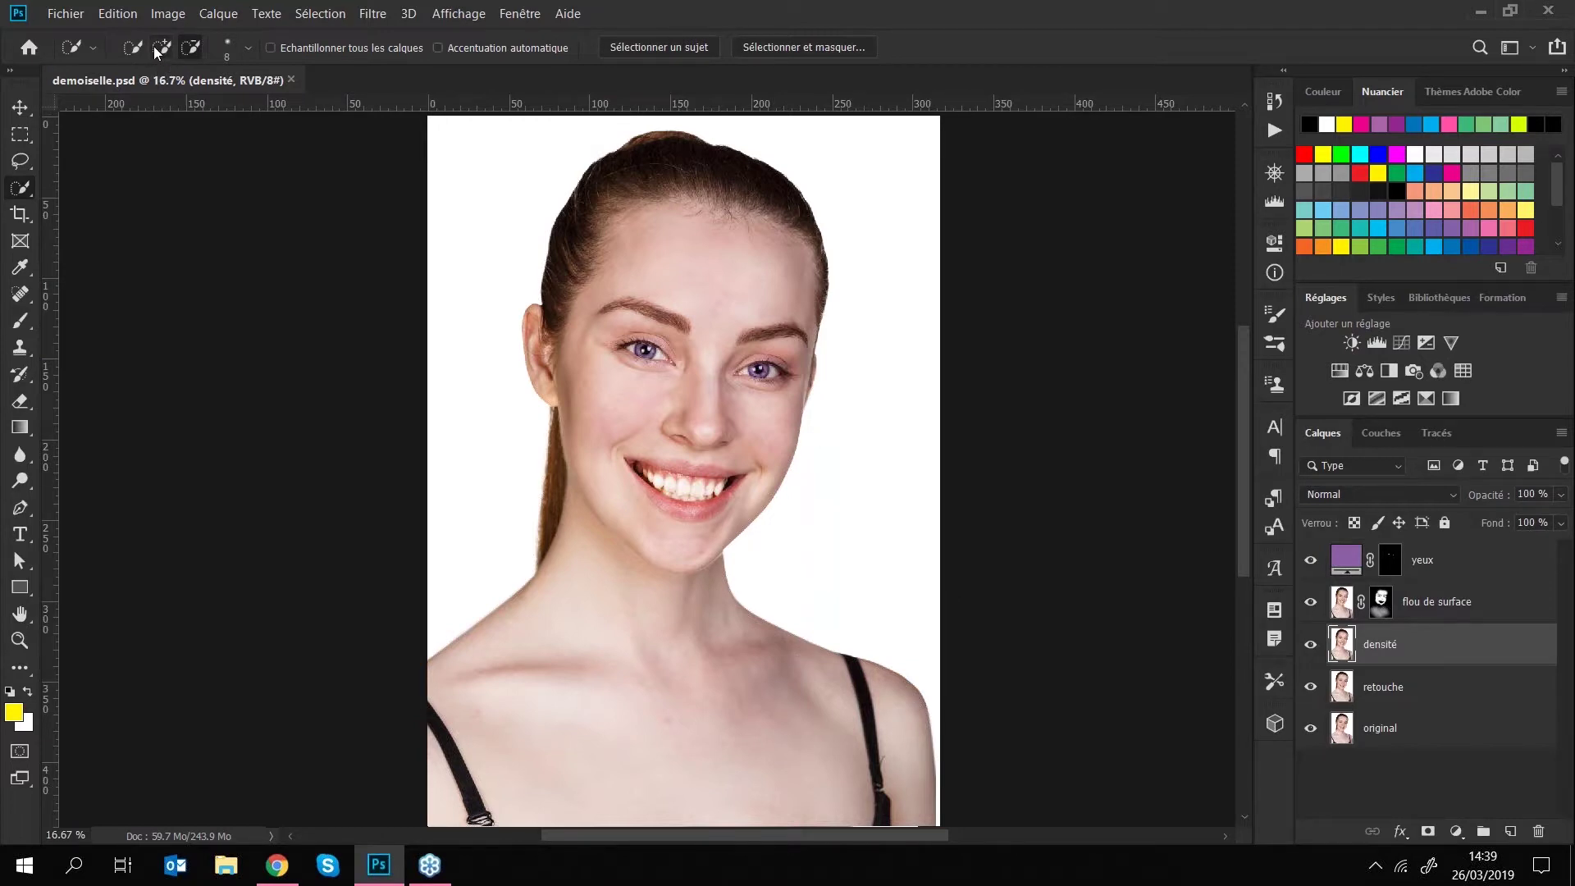
left_click(246, 49)
mouse_move(228, 102)
left_mouse_down()
mouse_move(261, 100)
mouse_move(204, 101)
left_mouse_up()
left_click(137, 148)
left_click_drag(137, 152, 134, 152)
left_click_drag(204, 110, 236, 107)
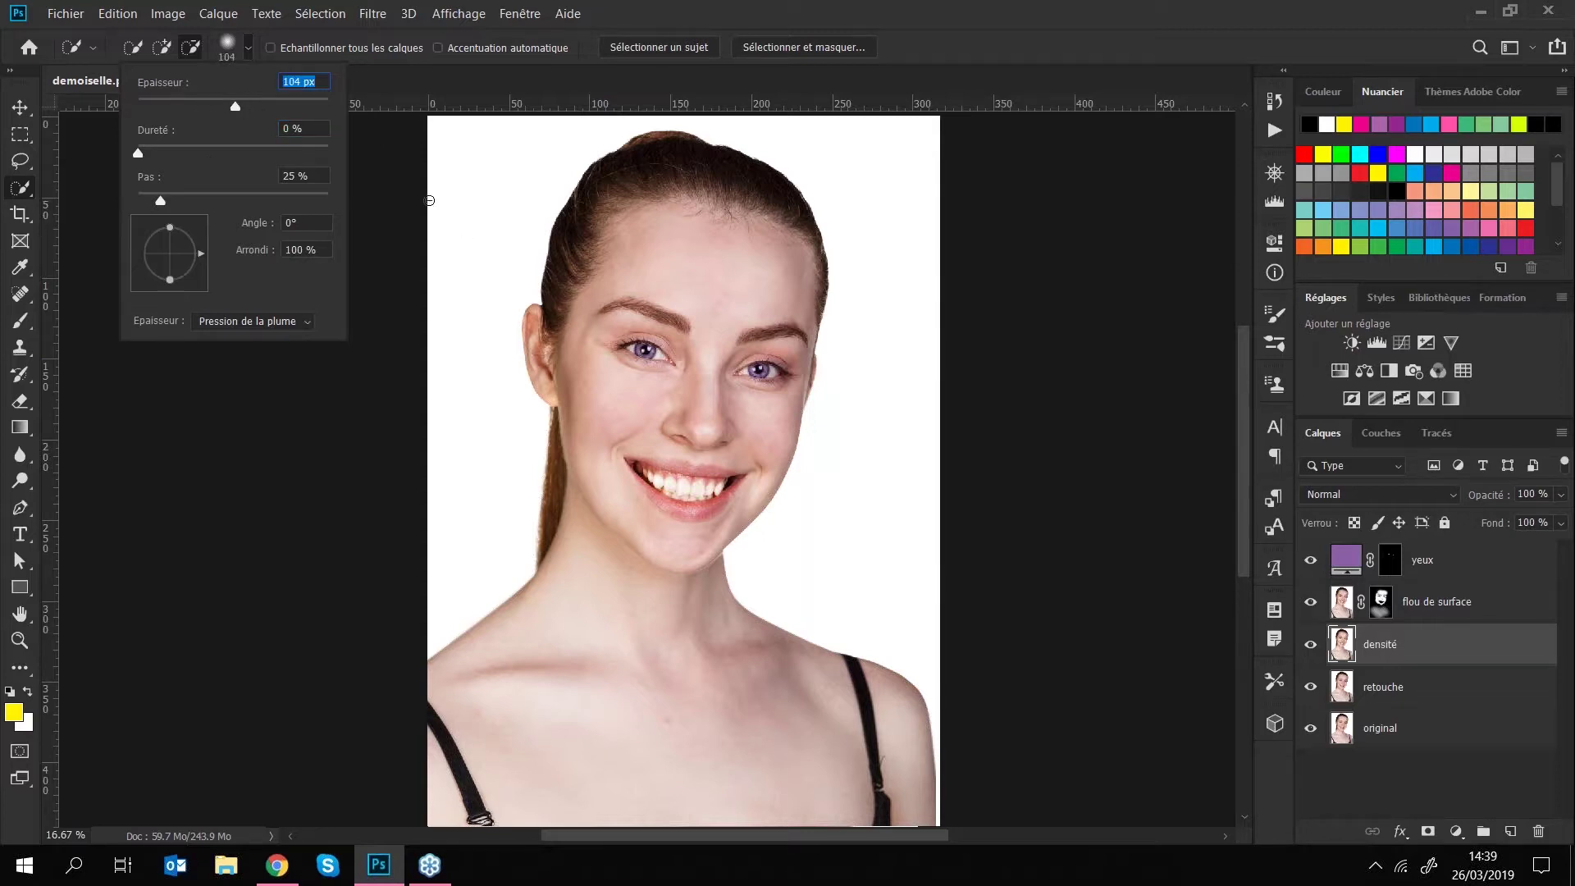
key("Return")
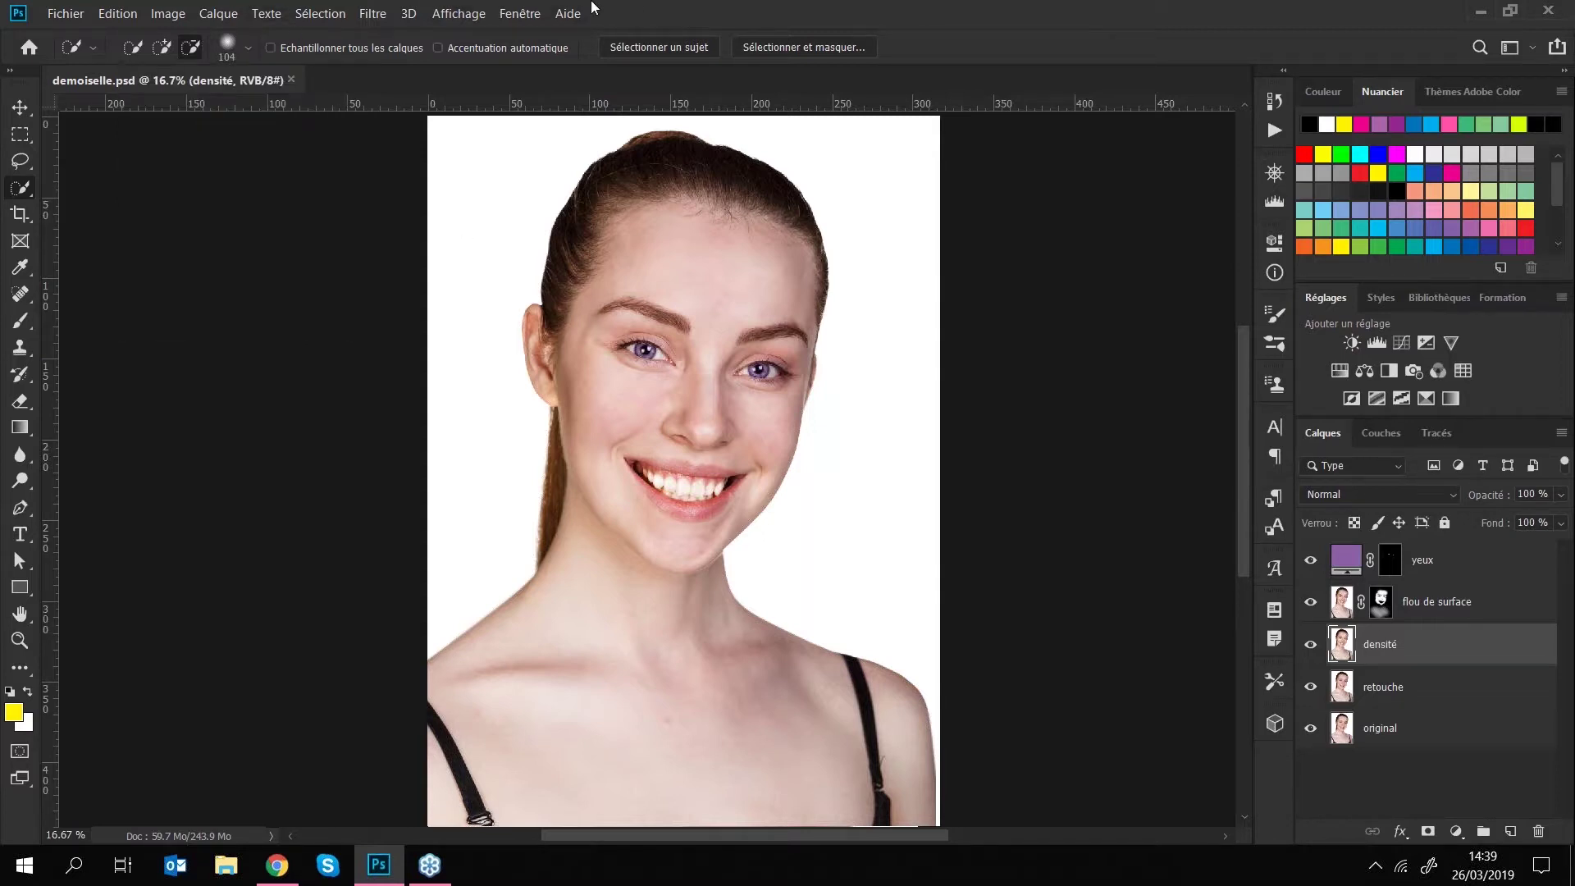
- Make a new Quick Selection of the white background on both sides of the woman, using a 300 px brush
left_click(136, 48)
left_click_drag(775, 183, 787, 281)
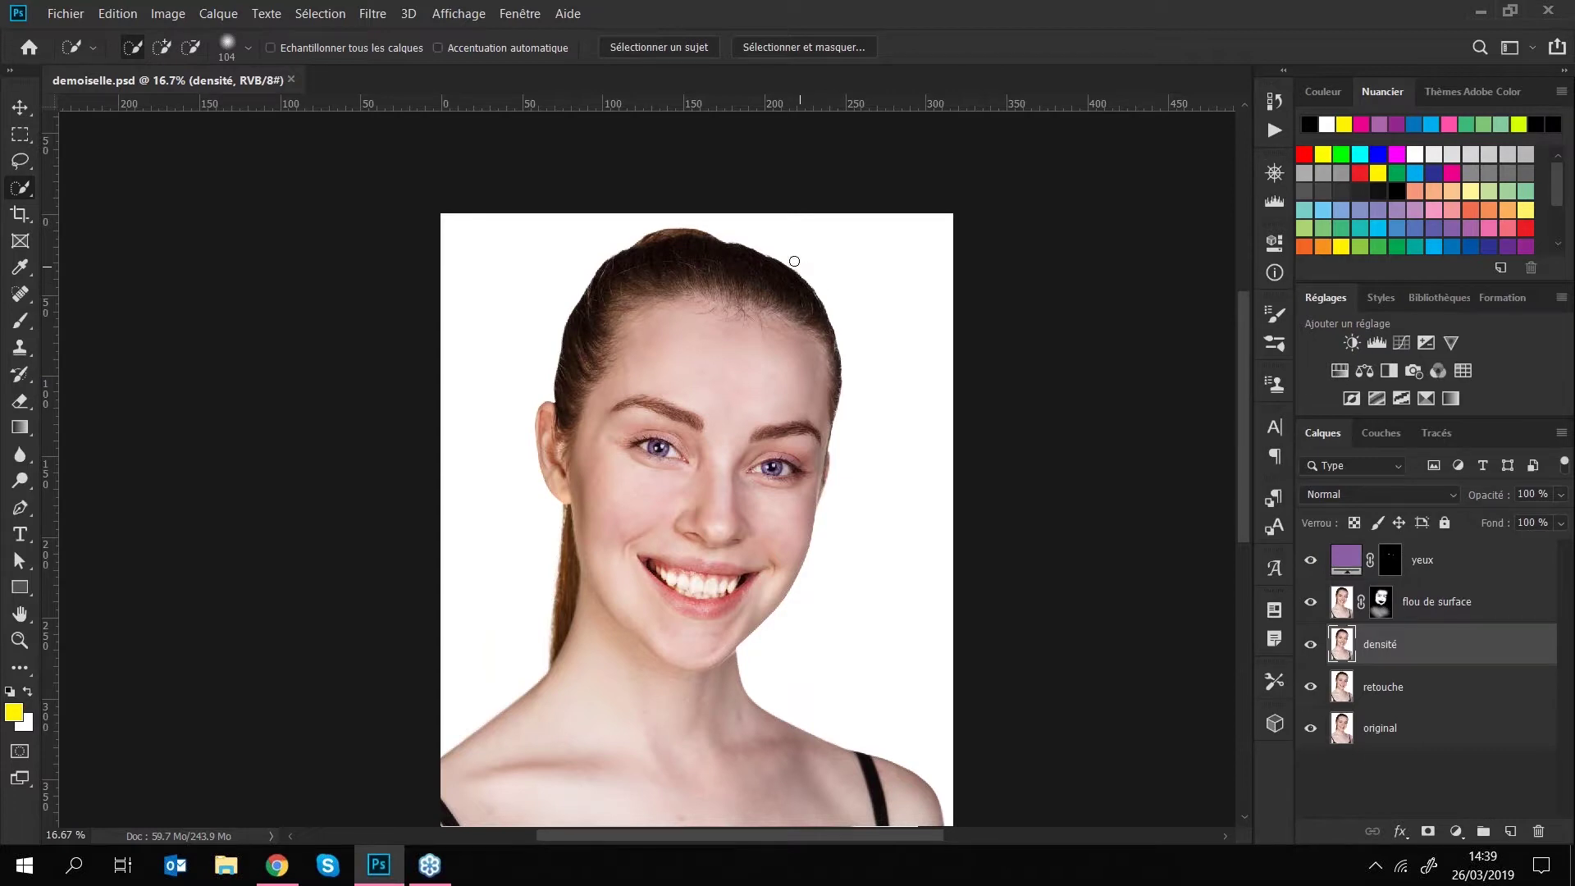
key("bracketright")
key("bracketright")
key("bracketright")
key("bracketright")
key("bracketright")
key("bracketright")
left_click_drag(466, 312, 464, 390)
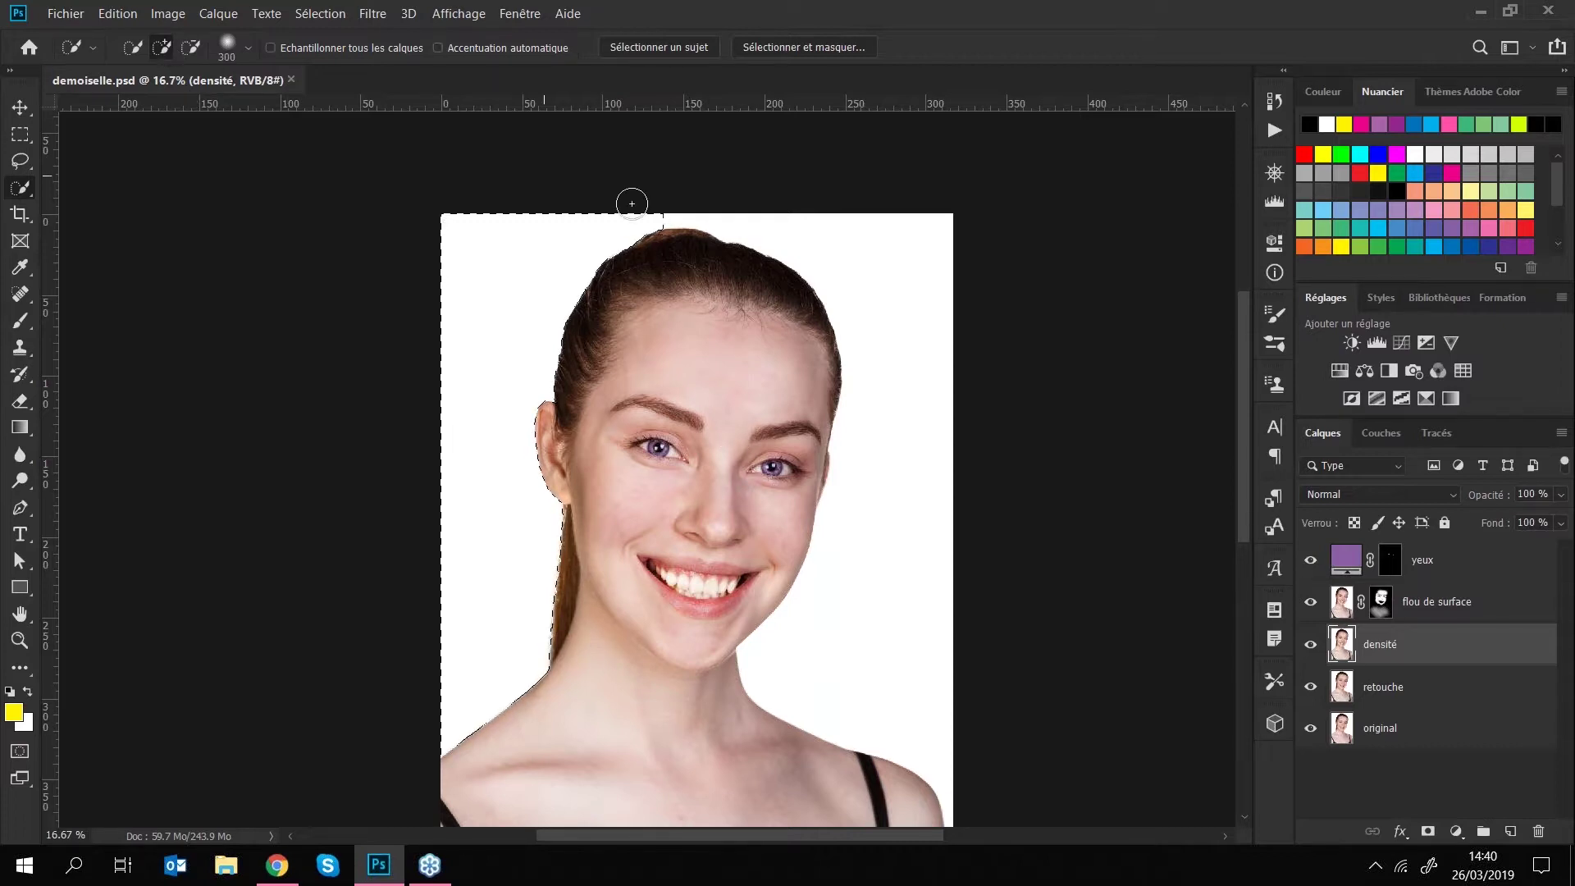
left_click_drag(891, 264, 905, 342)
- Invert the selection to the woman and open it in Select and Mask
left_click(320, 14)
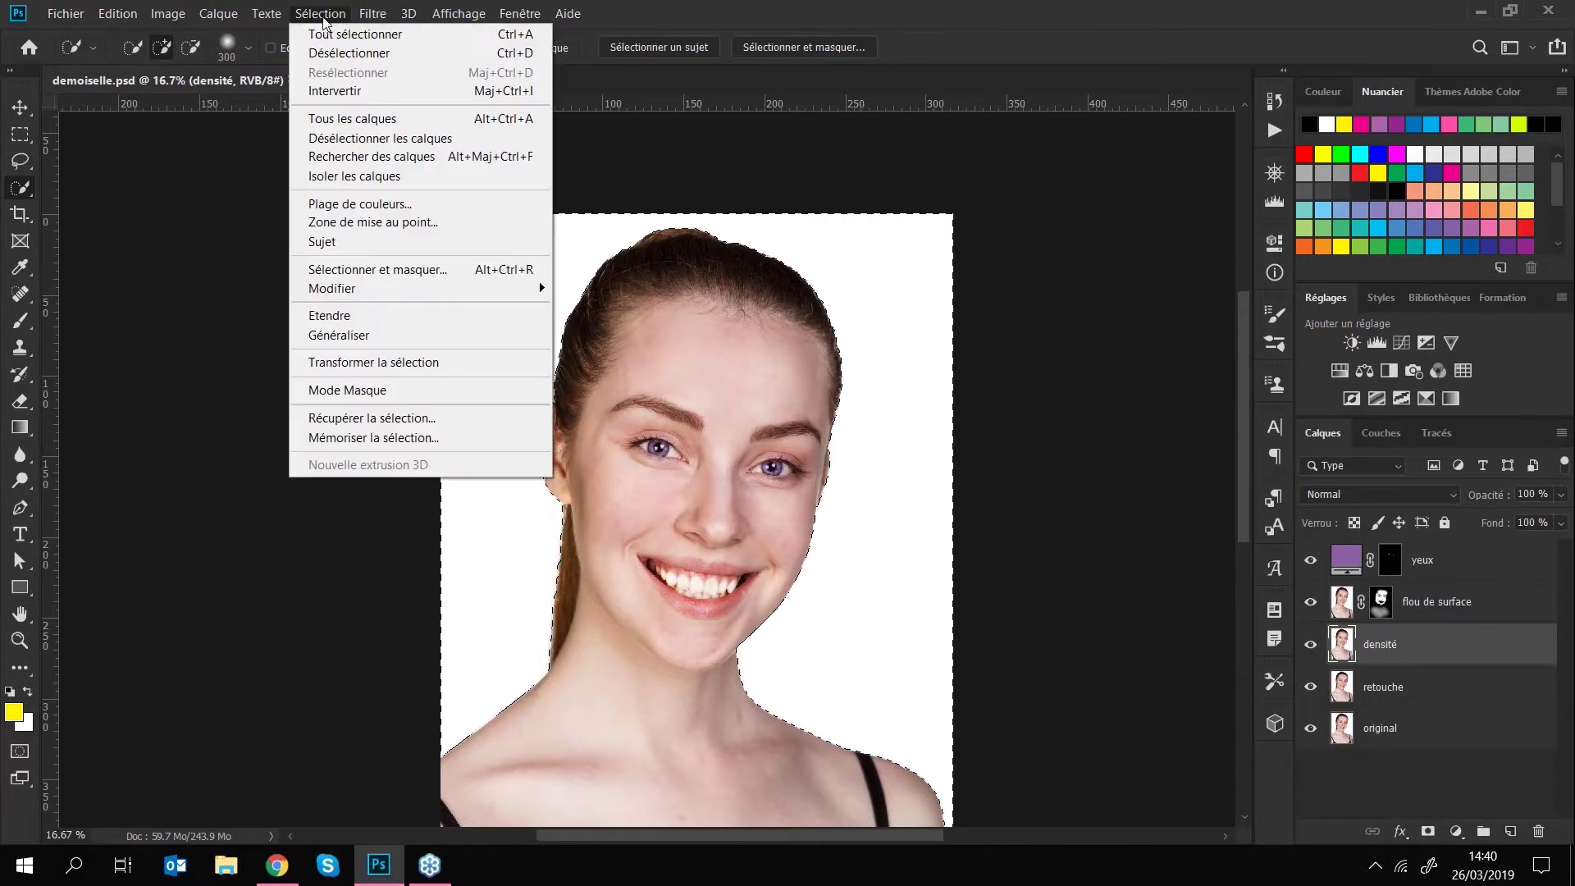
left_click(337, 92)
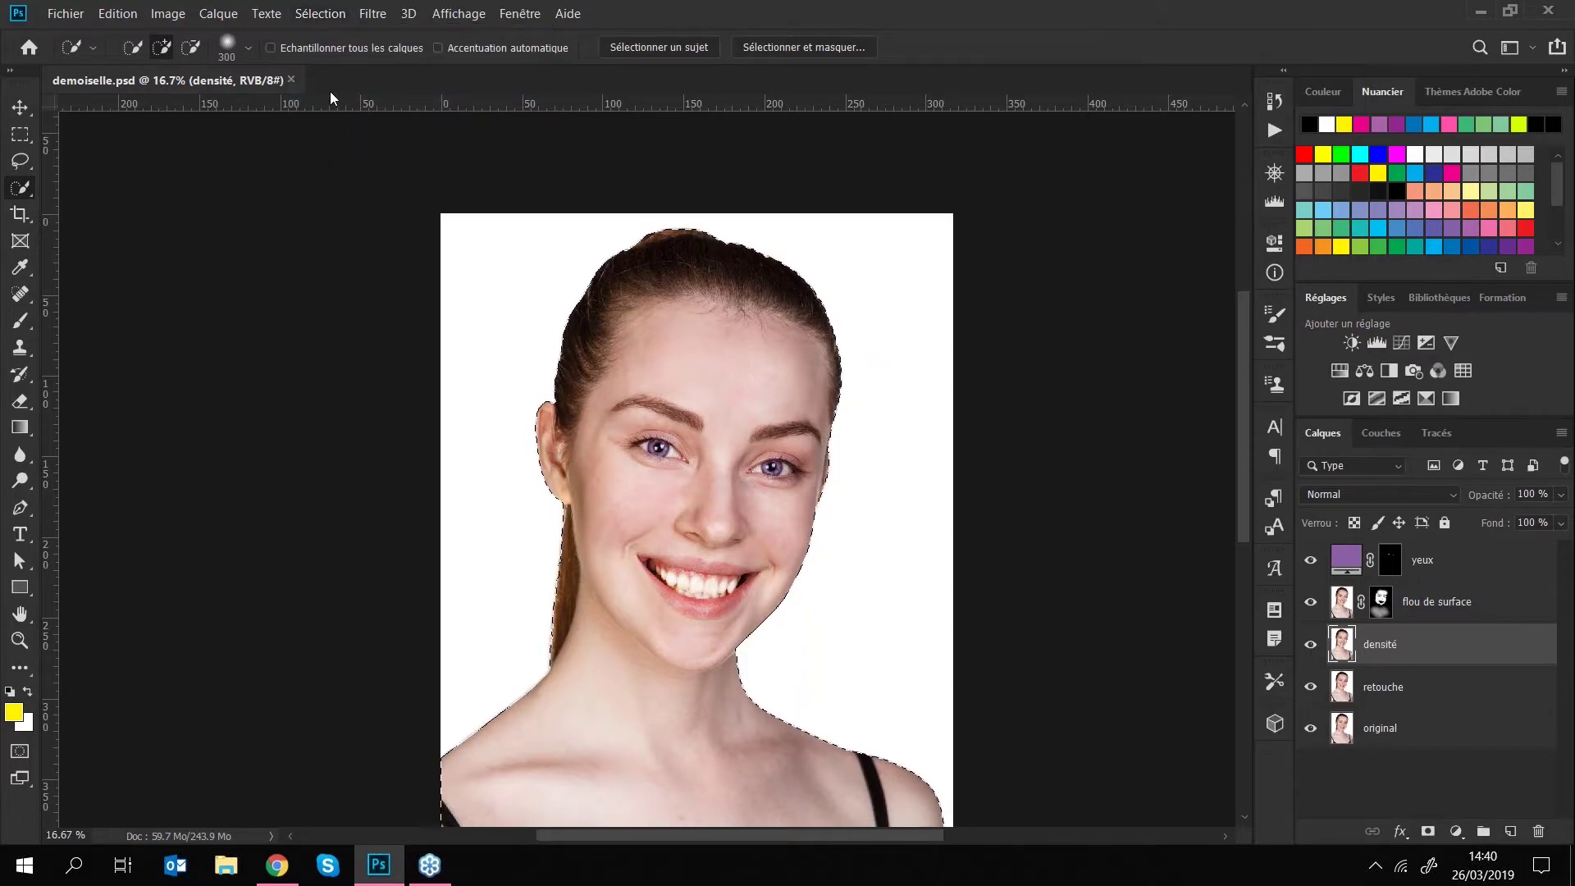
left_click_drag(796, 365, 703, 220)
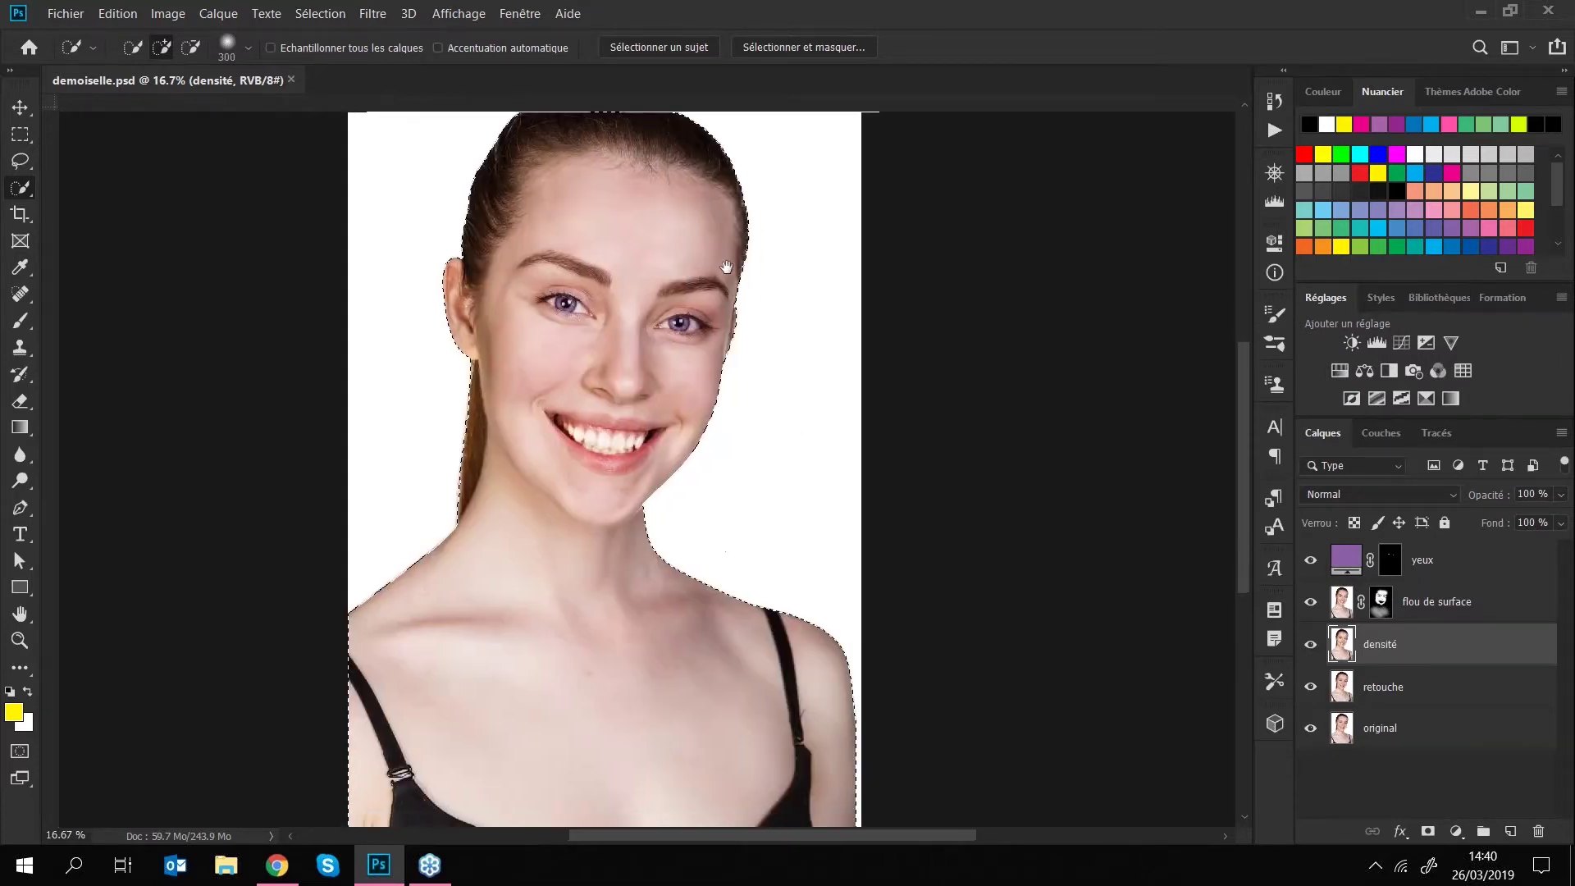
key("ctrl+minus")
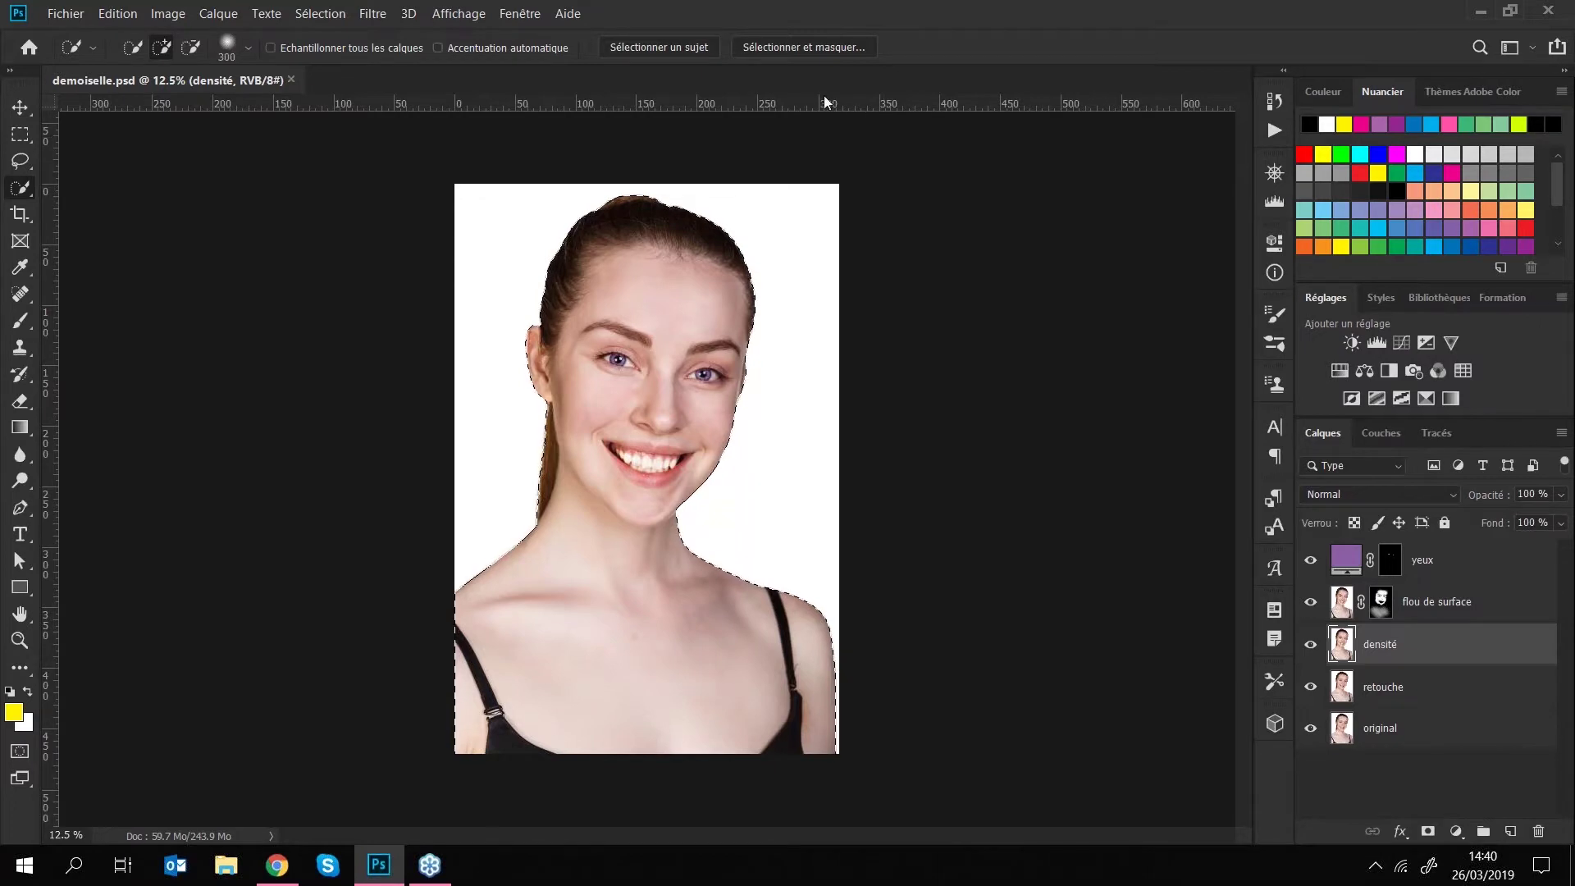
left_click(804, 49)
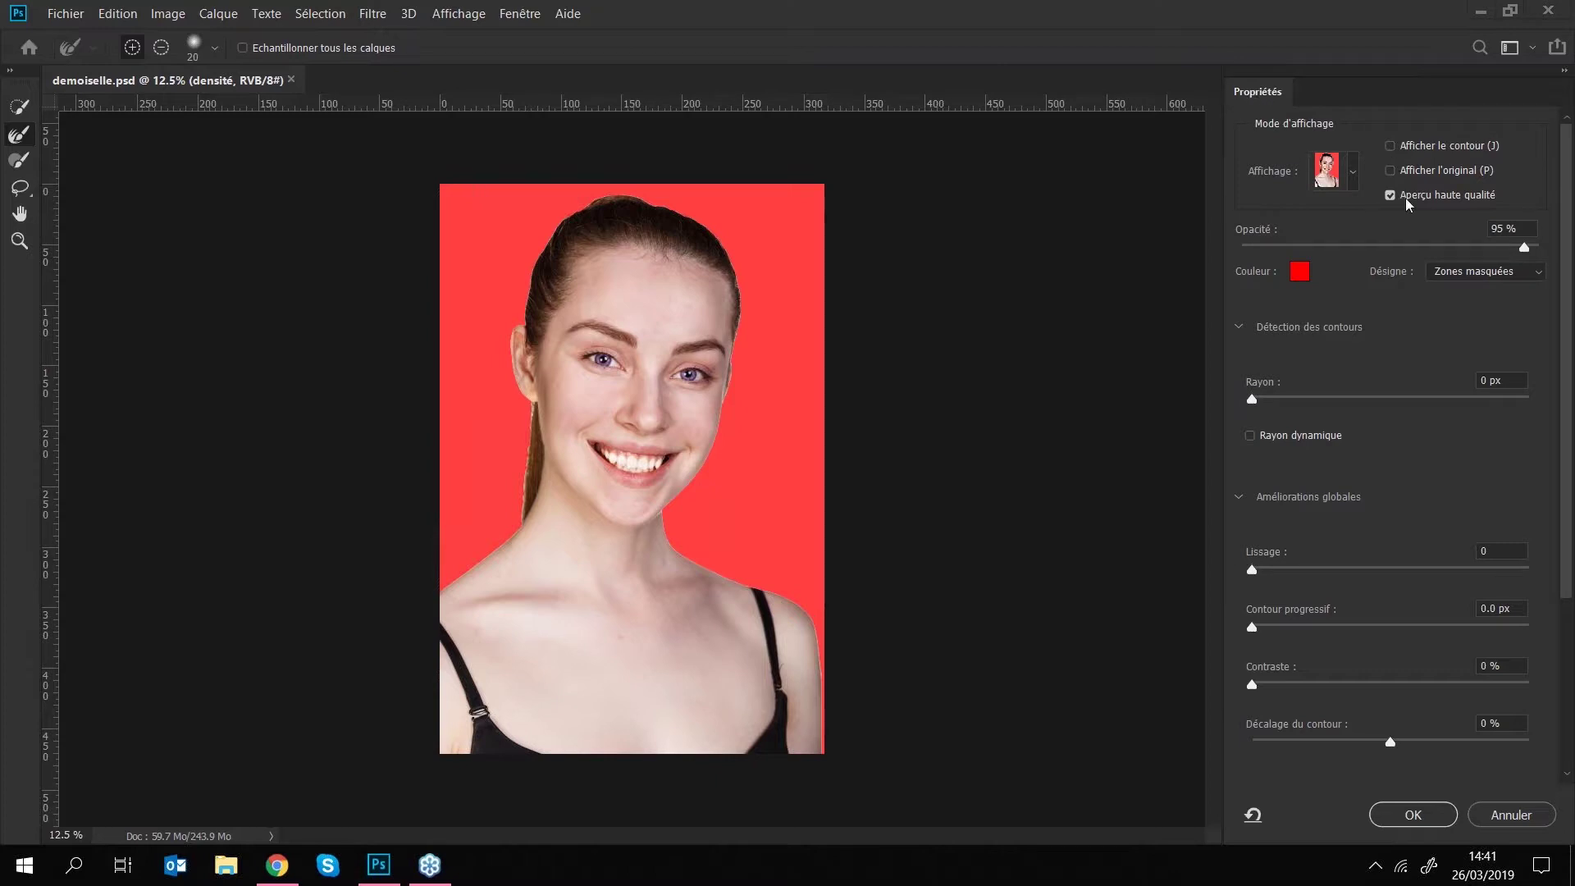
- Examine the cut-out's edges along the hair and shoulders, try the Cadre de sélection actif view, and cancel Select and Mask
scroll(1569, 168, "down", 4)
scroll(1563, 170, "up", 3)
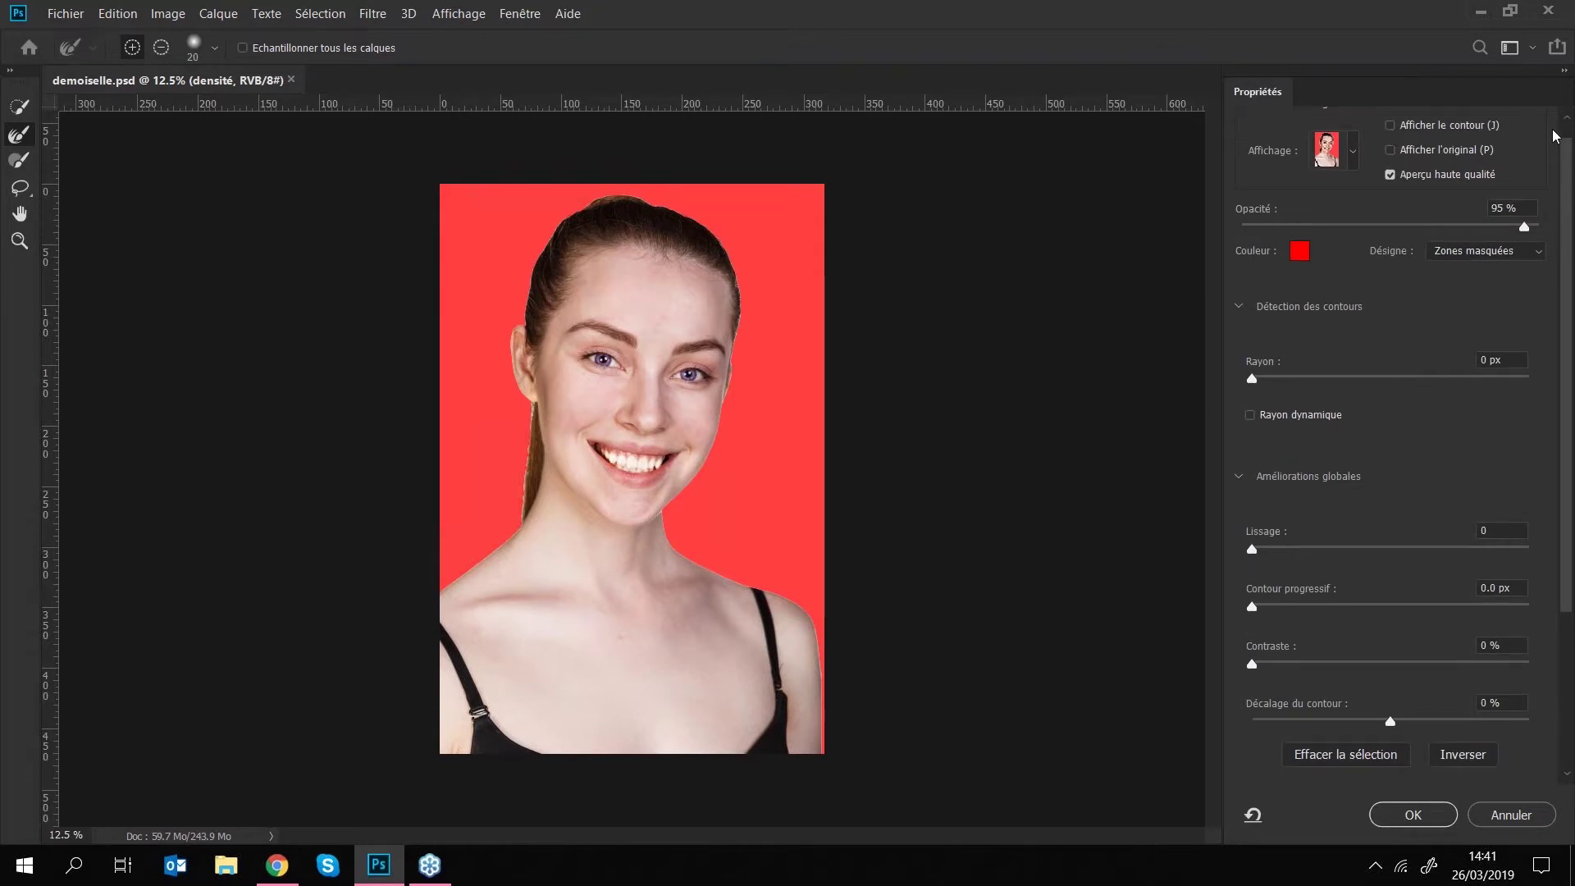
key("ctrl+plus")
key("ctrl+plus")
left_click_drag(789, 220, 751, 342)
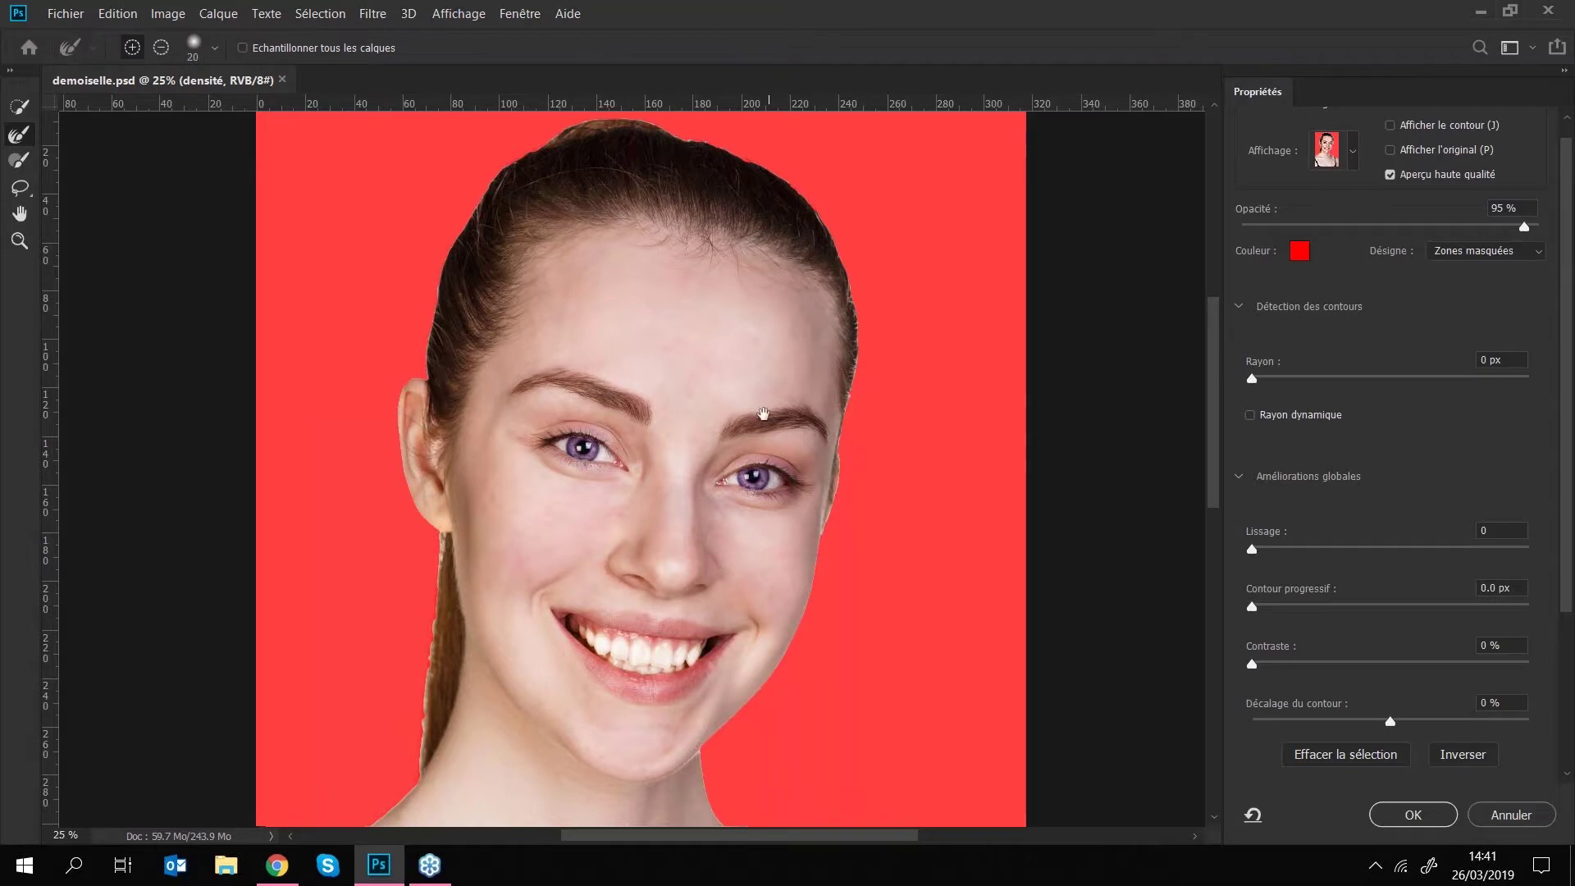
left_click_drag(767, 423, 797, 297)
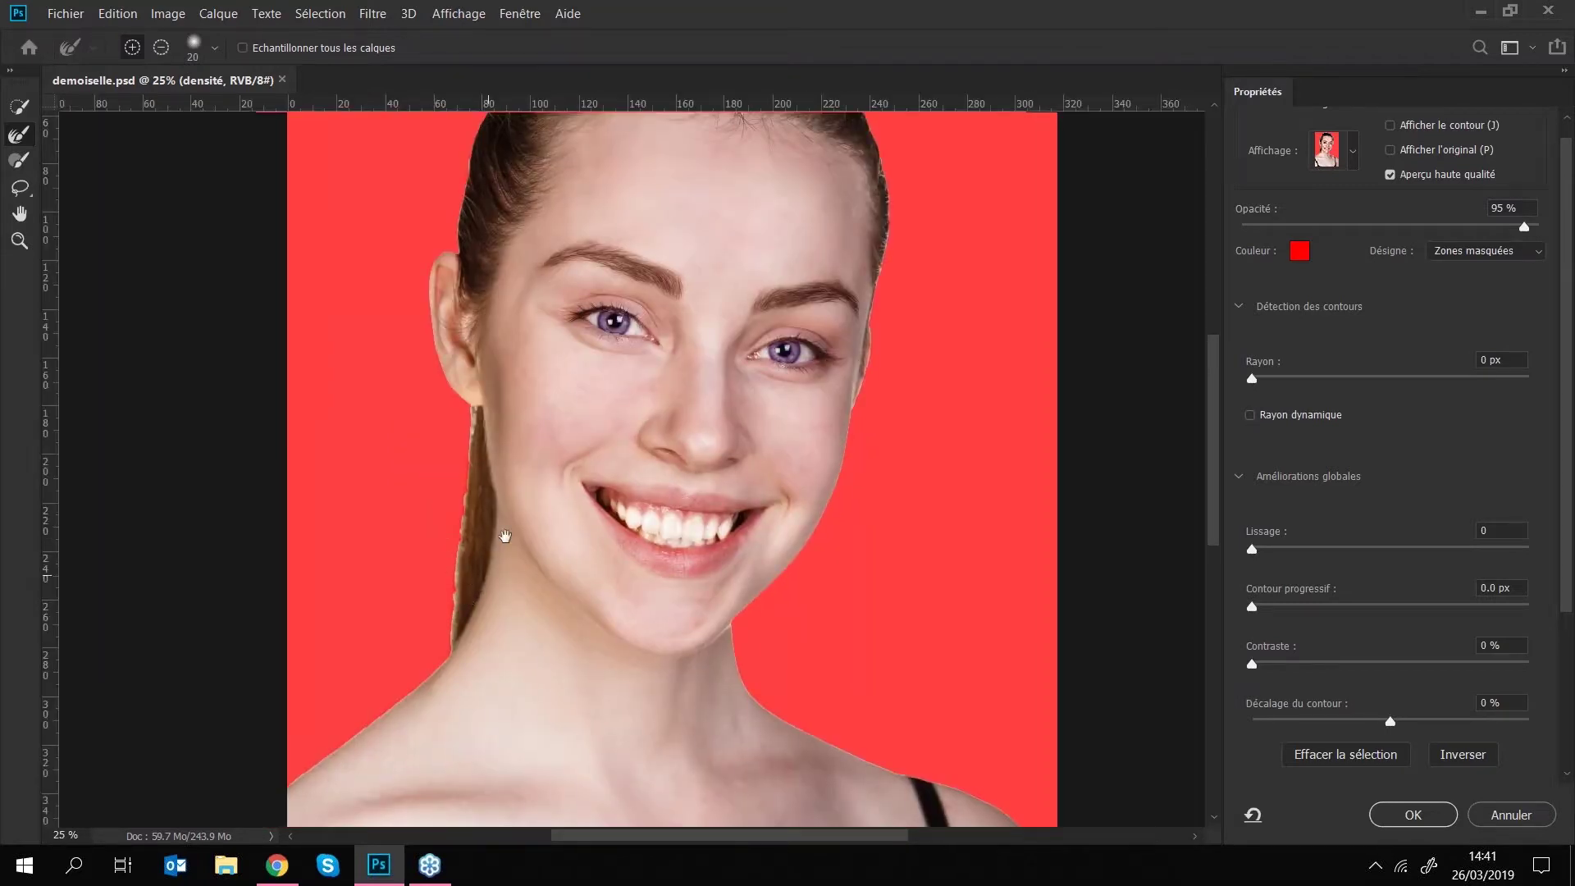
left_click_drag(503, 534, 541, 434)
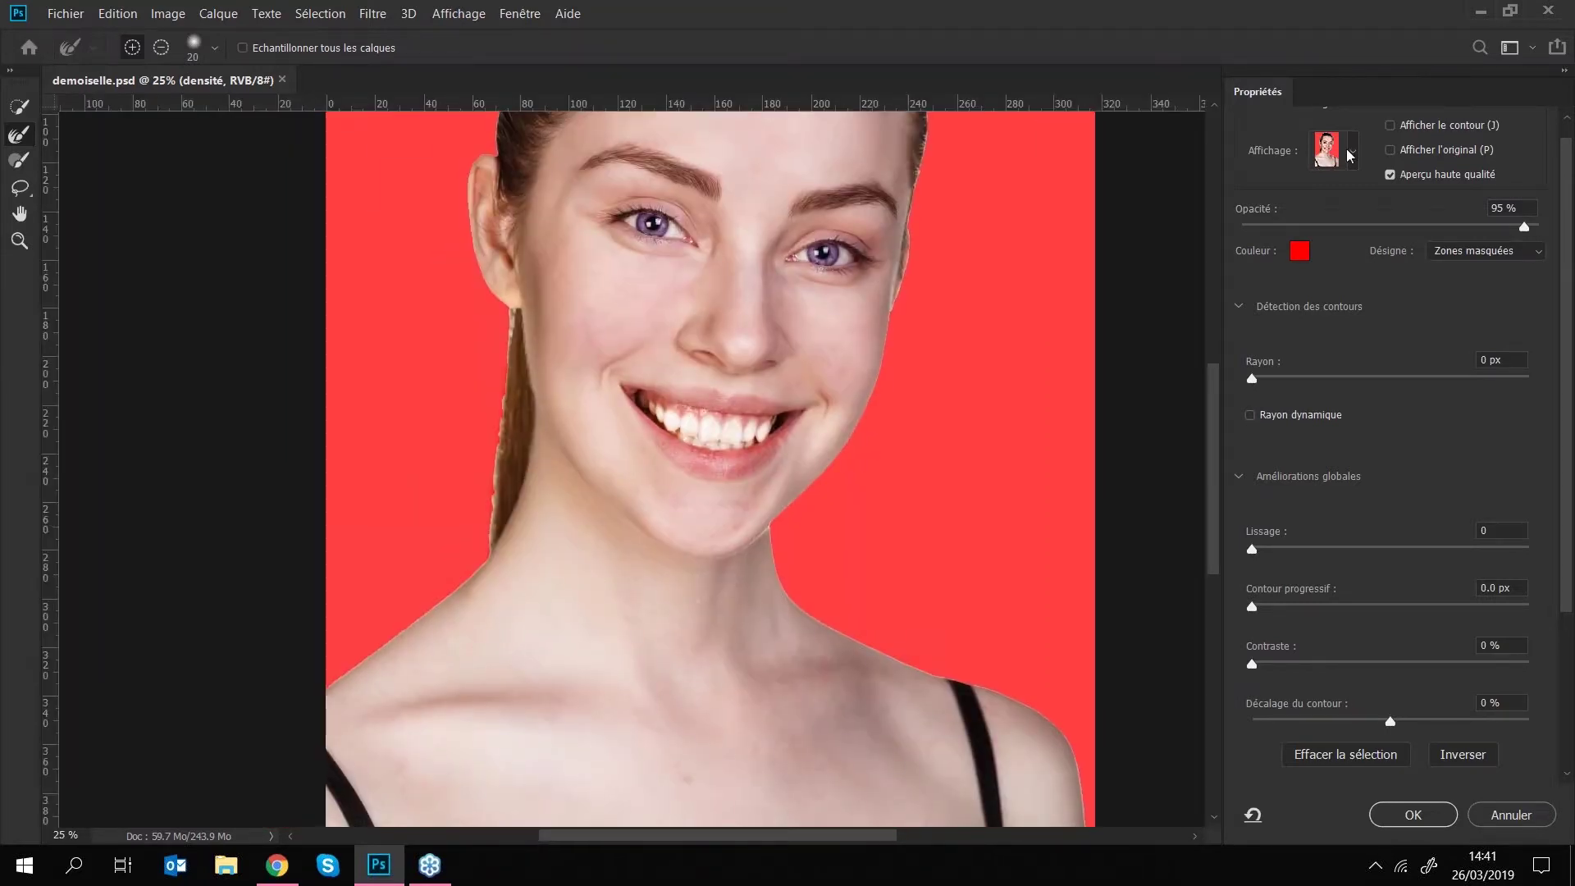
scroll(1556, 136, "up", 1)
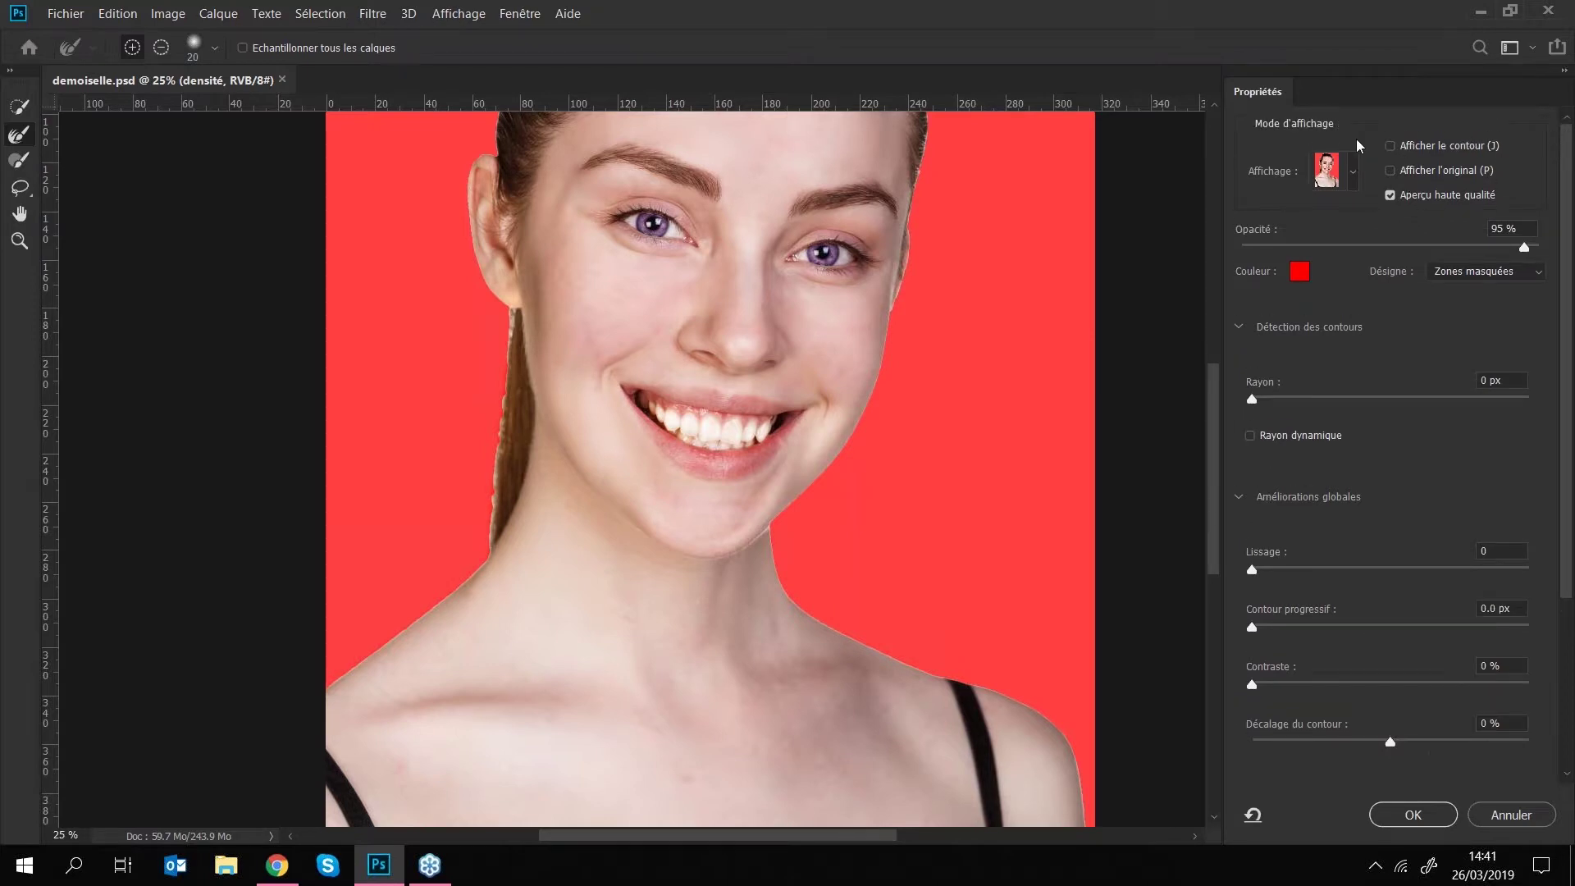
left_click(1354, 173)
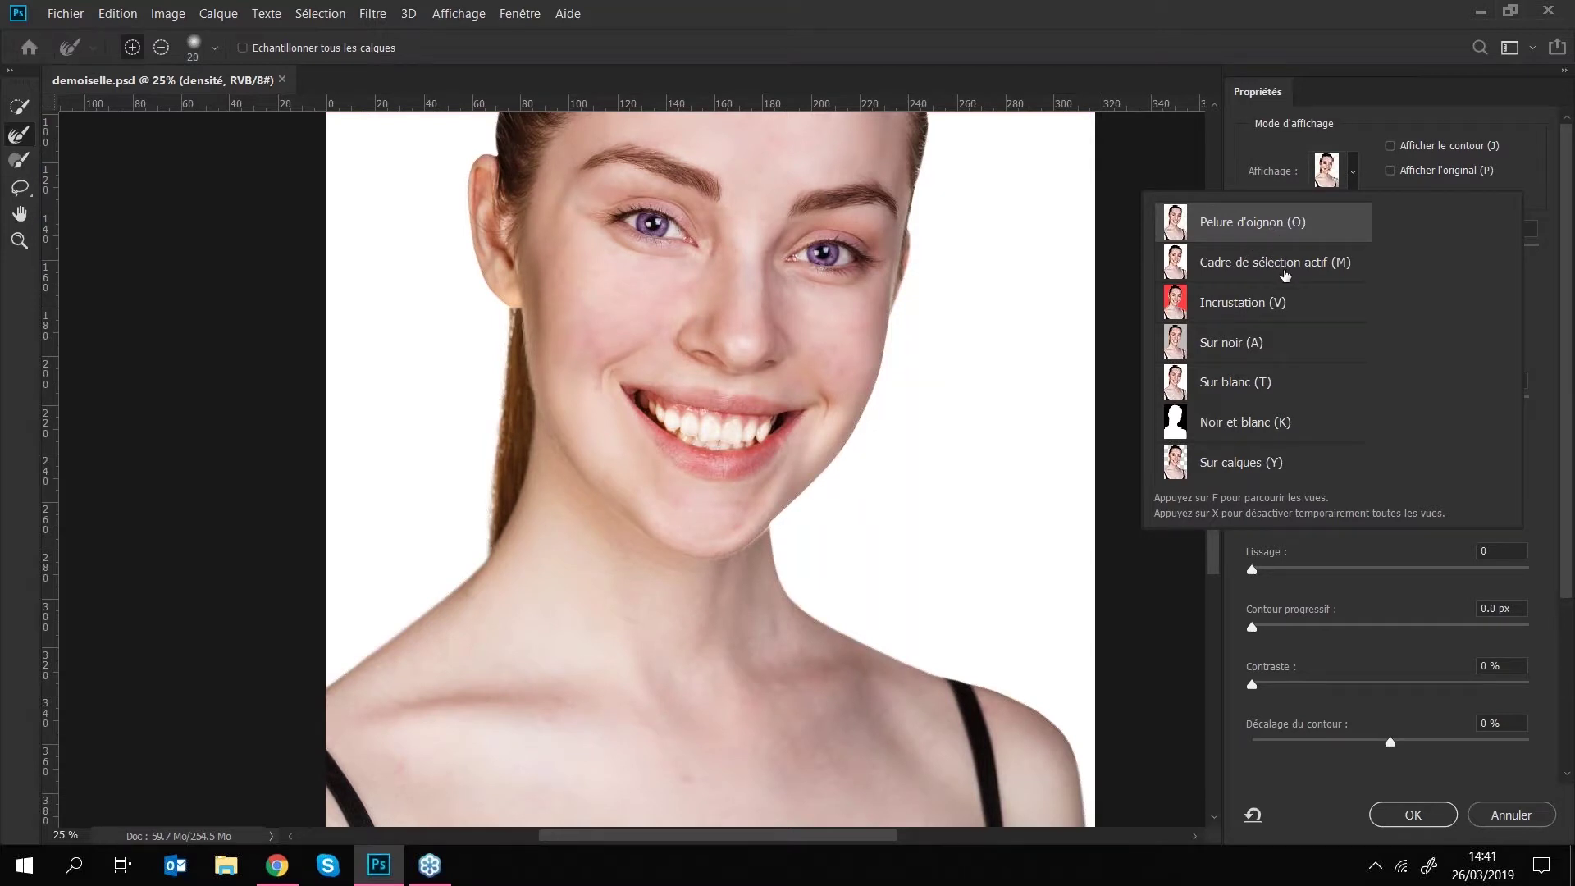
left_click(1258, 260)
left_click(1495, 807)
left_click(1498, 813)
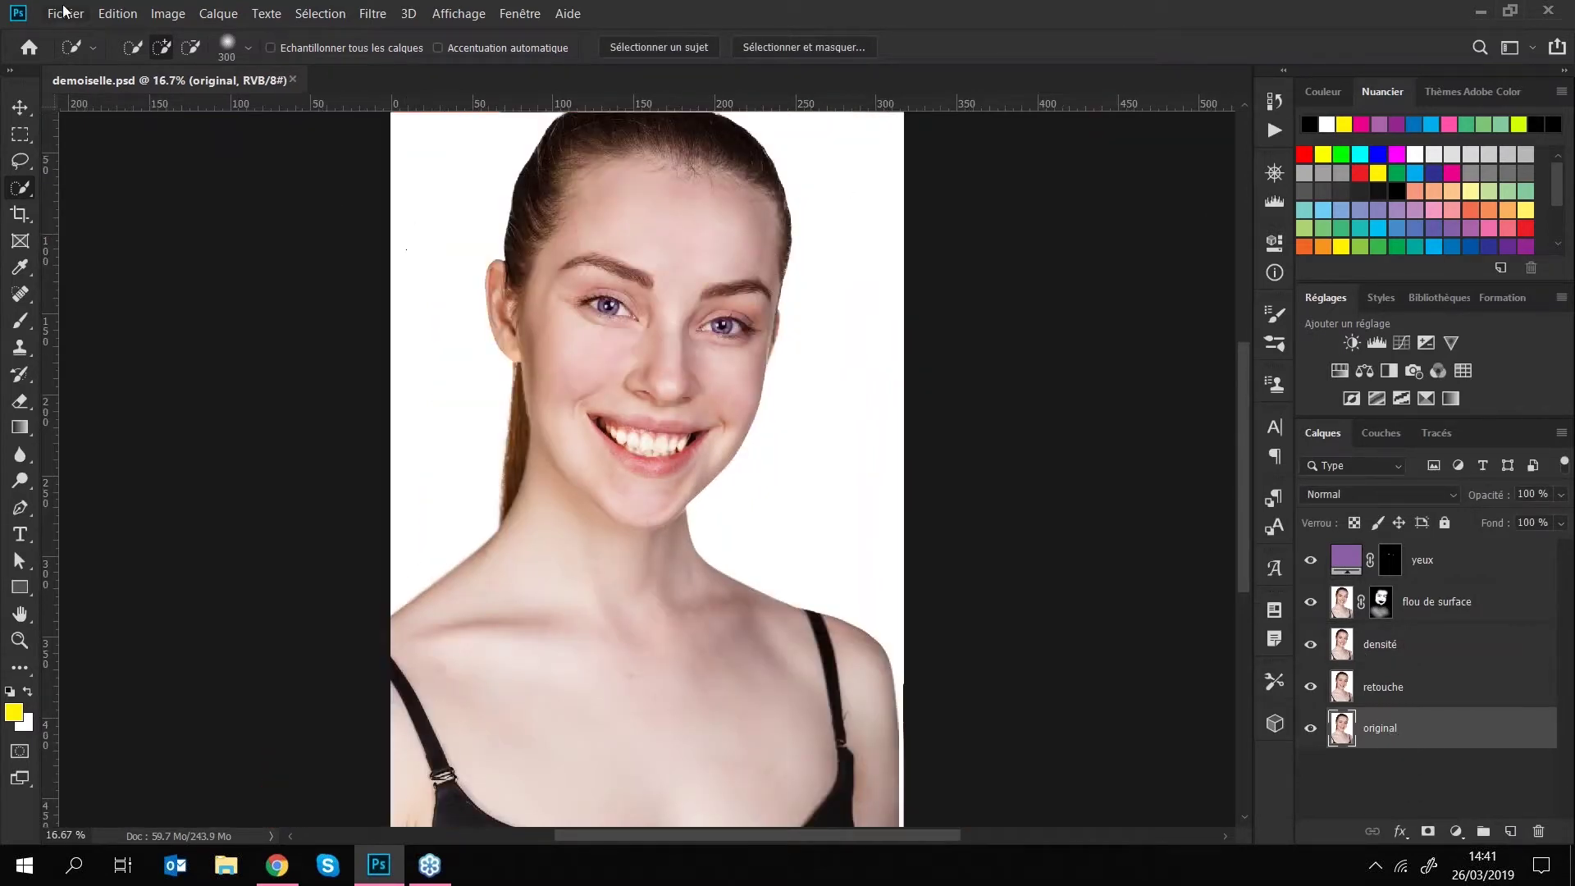
left_click(65, 13)
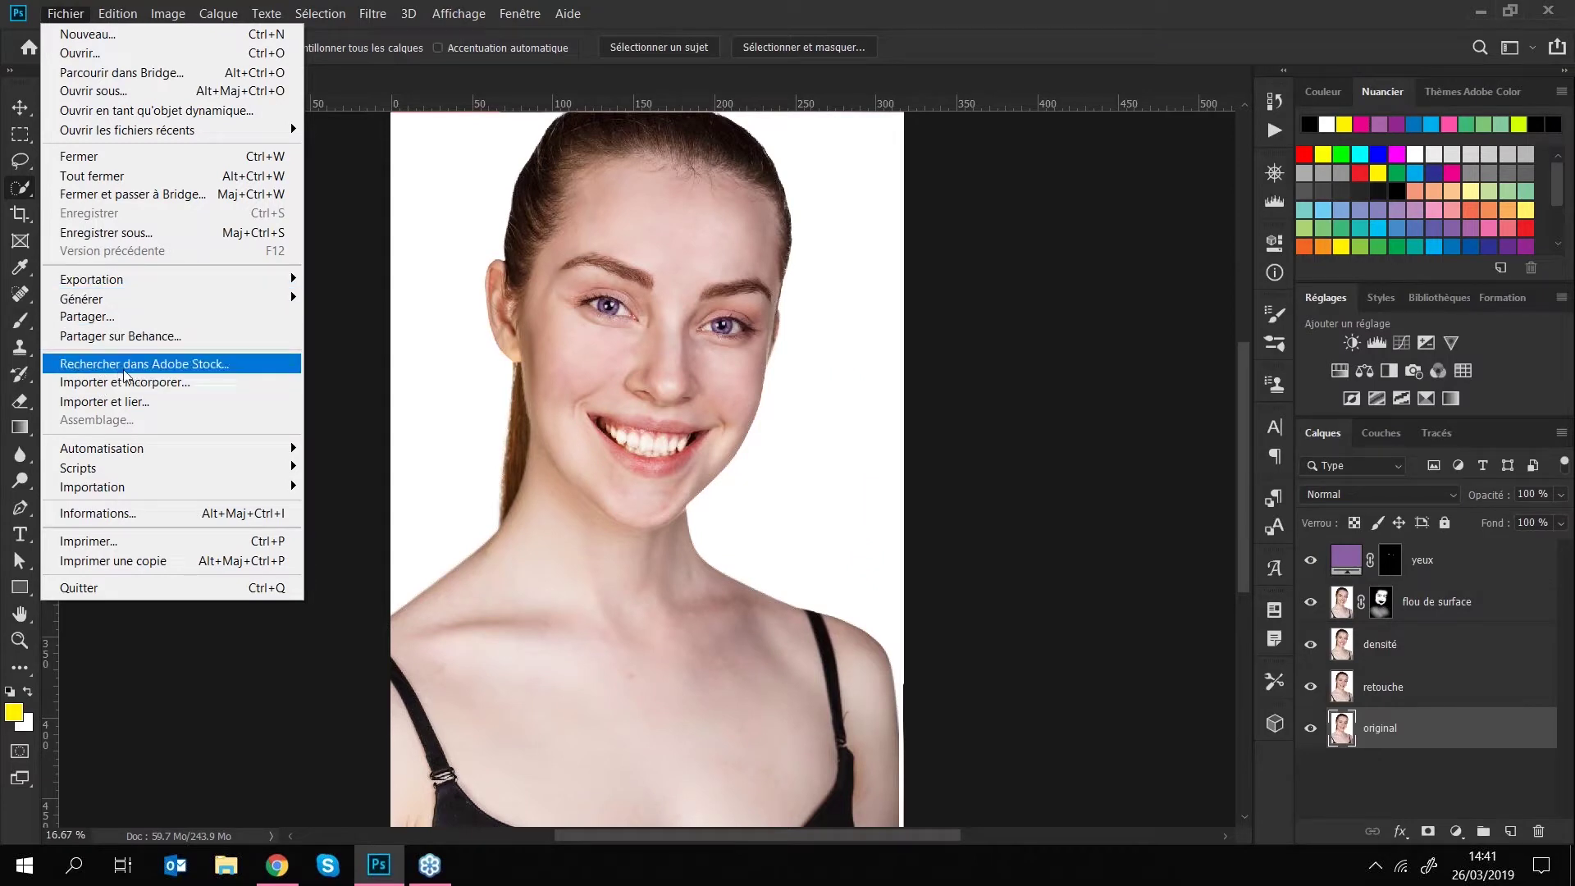
left_click(105, 383)
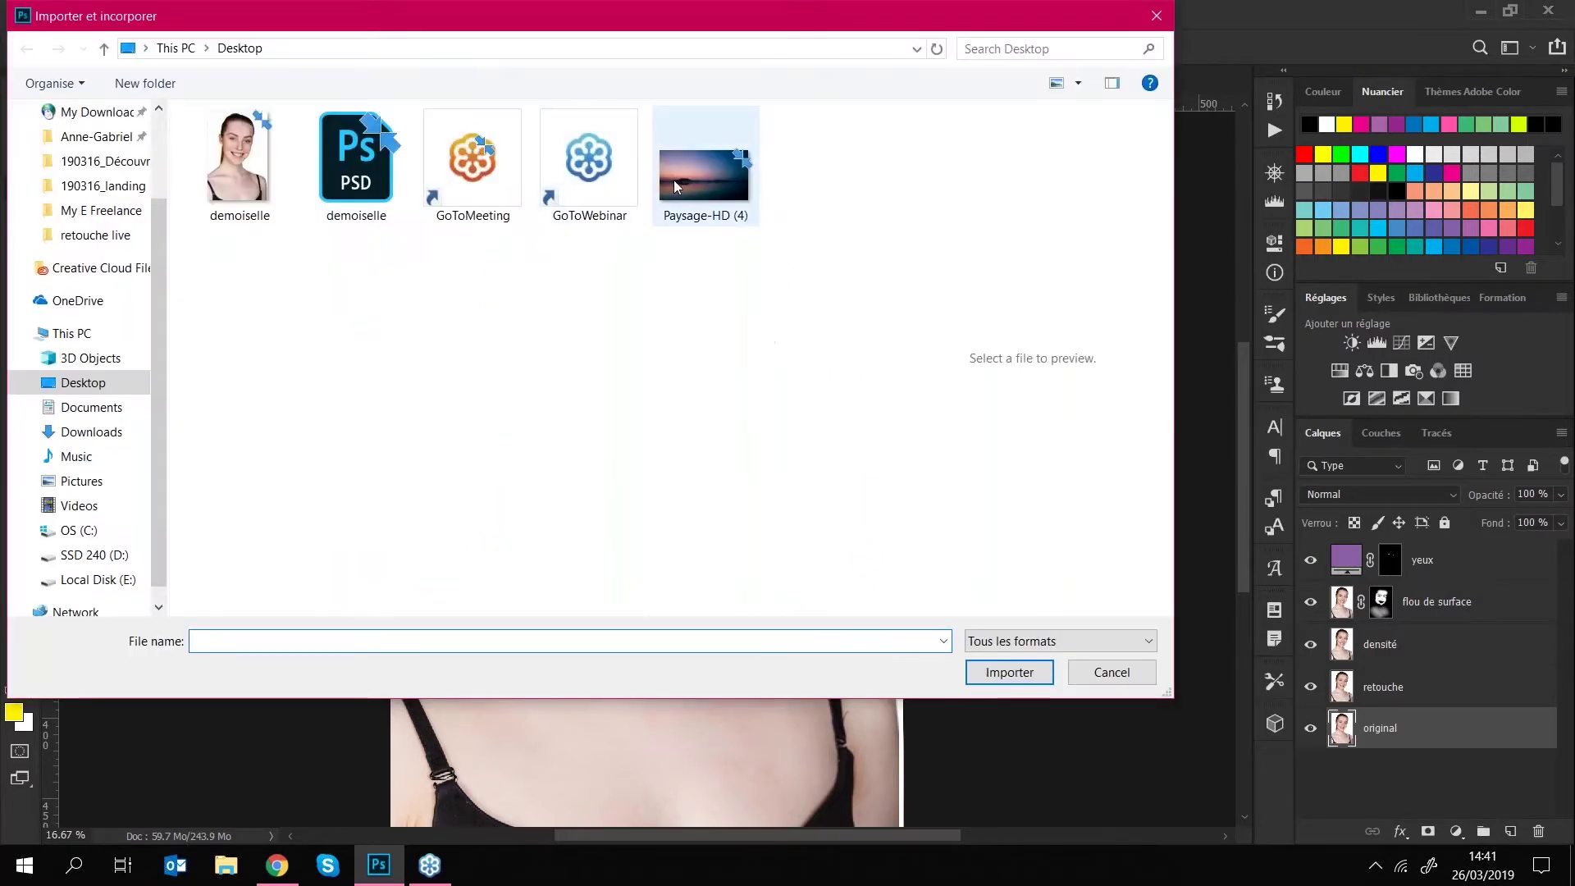
left_click(699, 174)
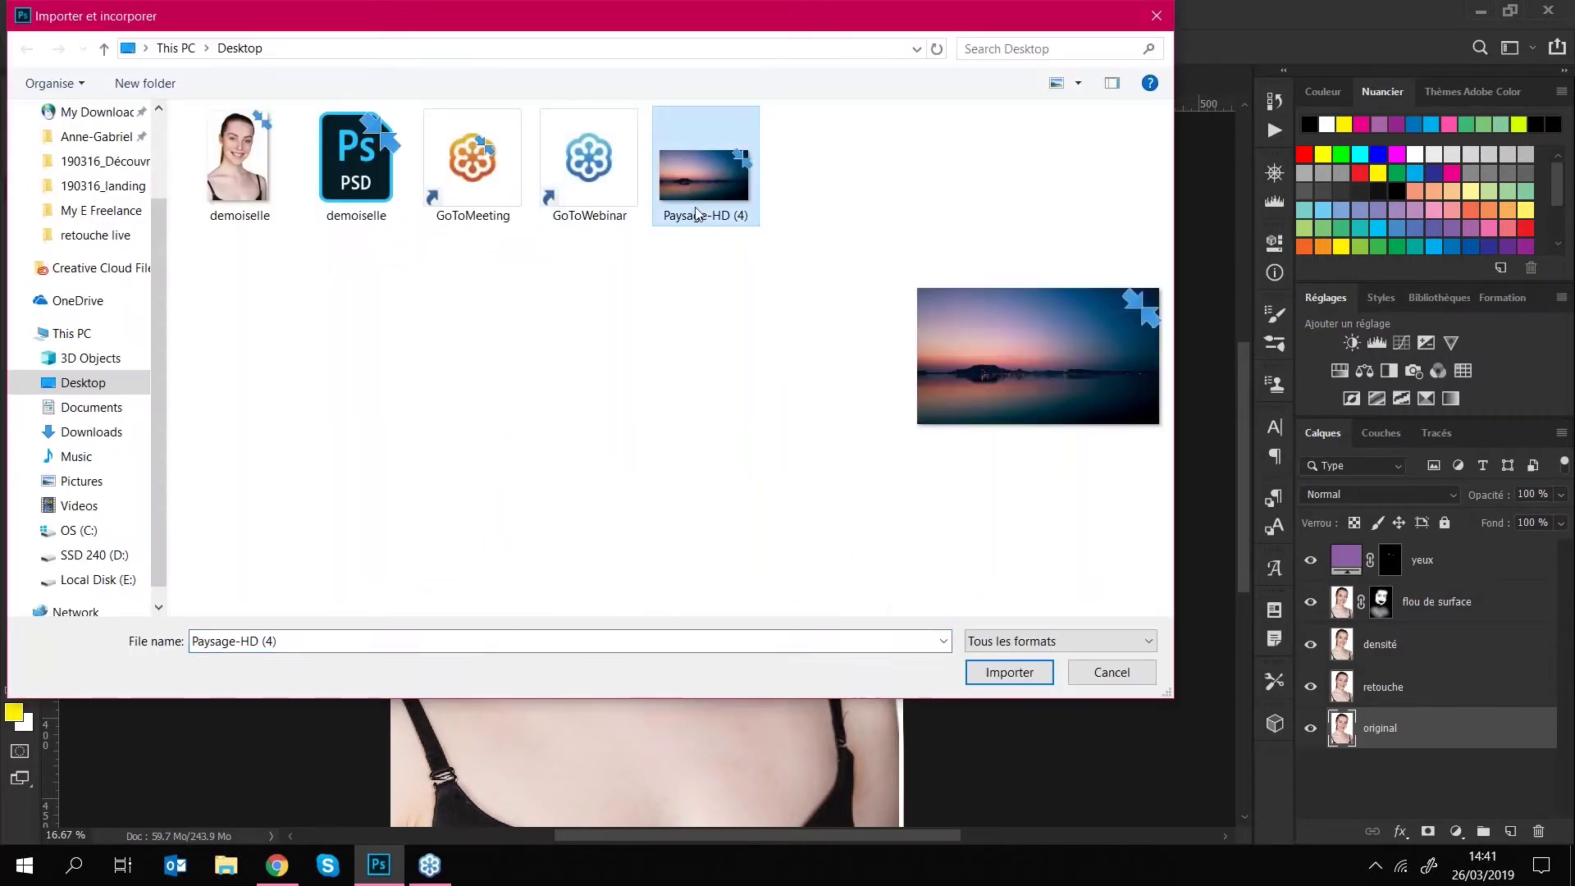
left_click(1009, 672)
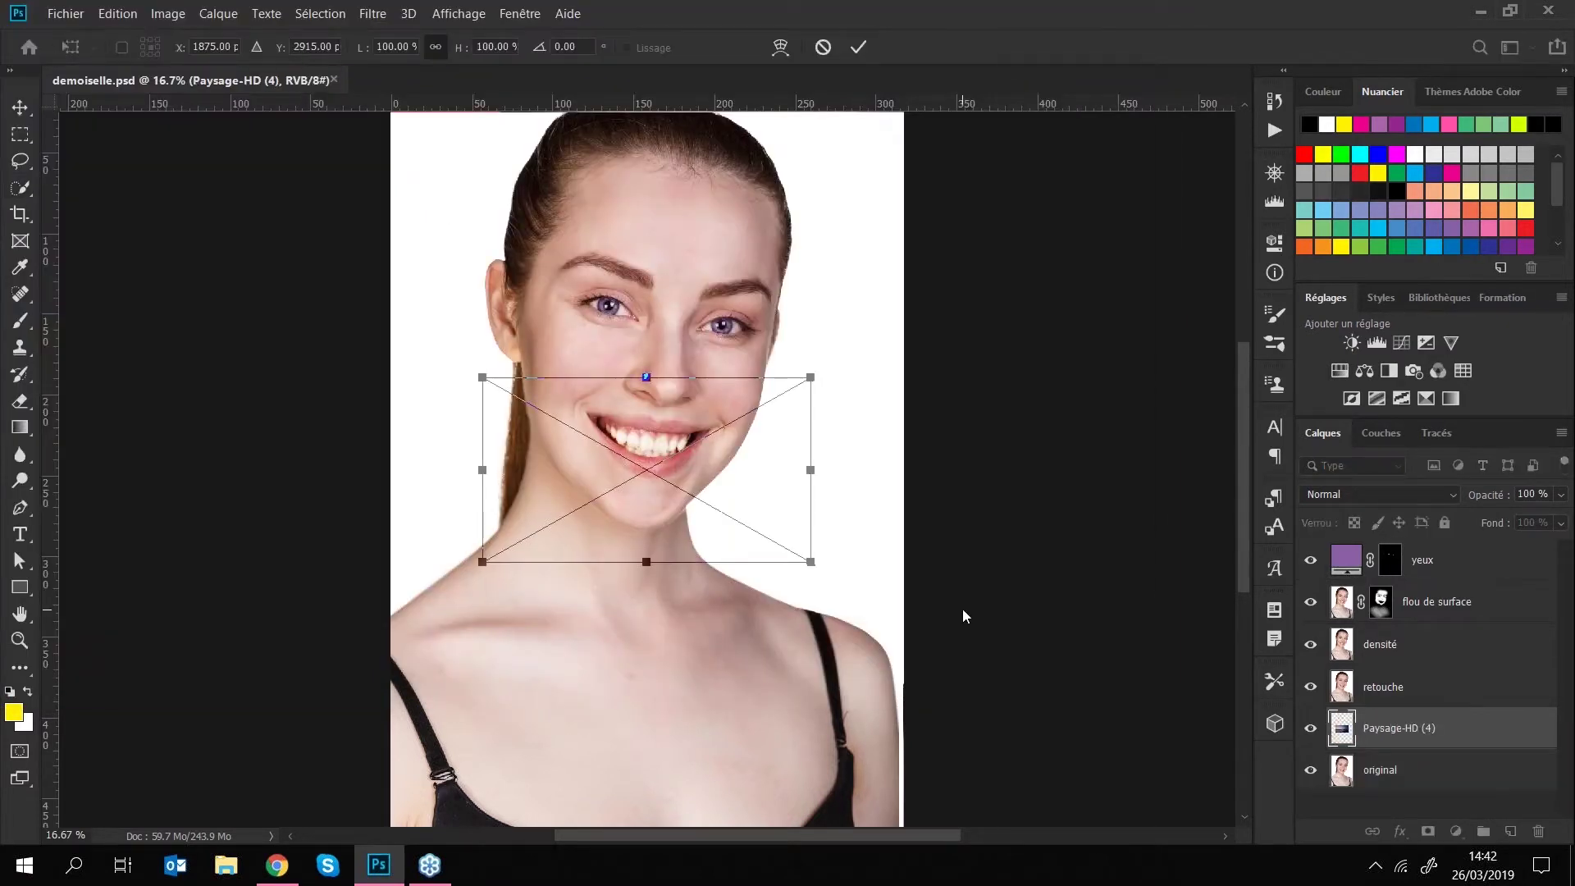
key("ctrl+minus")
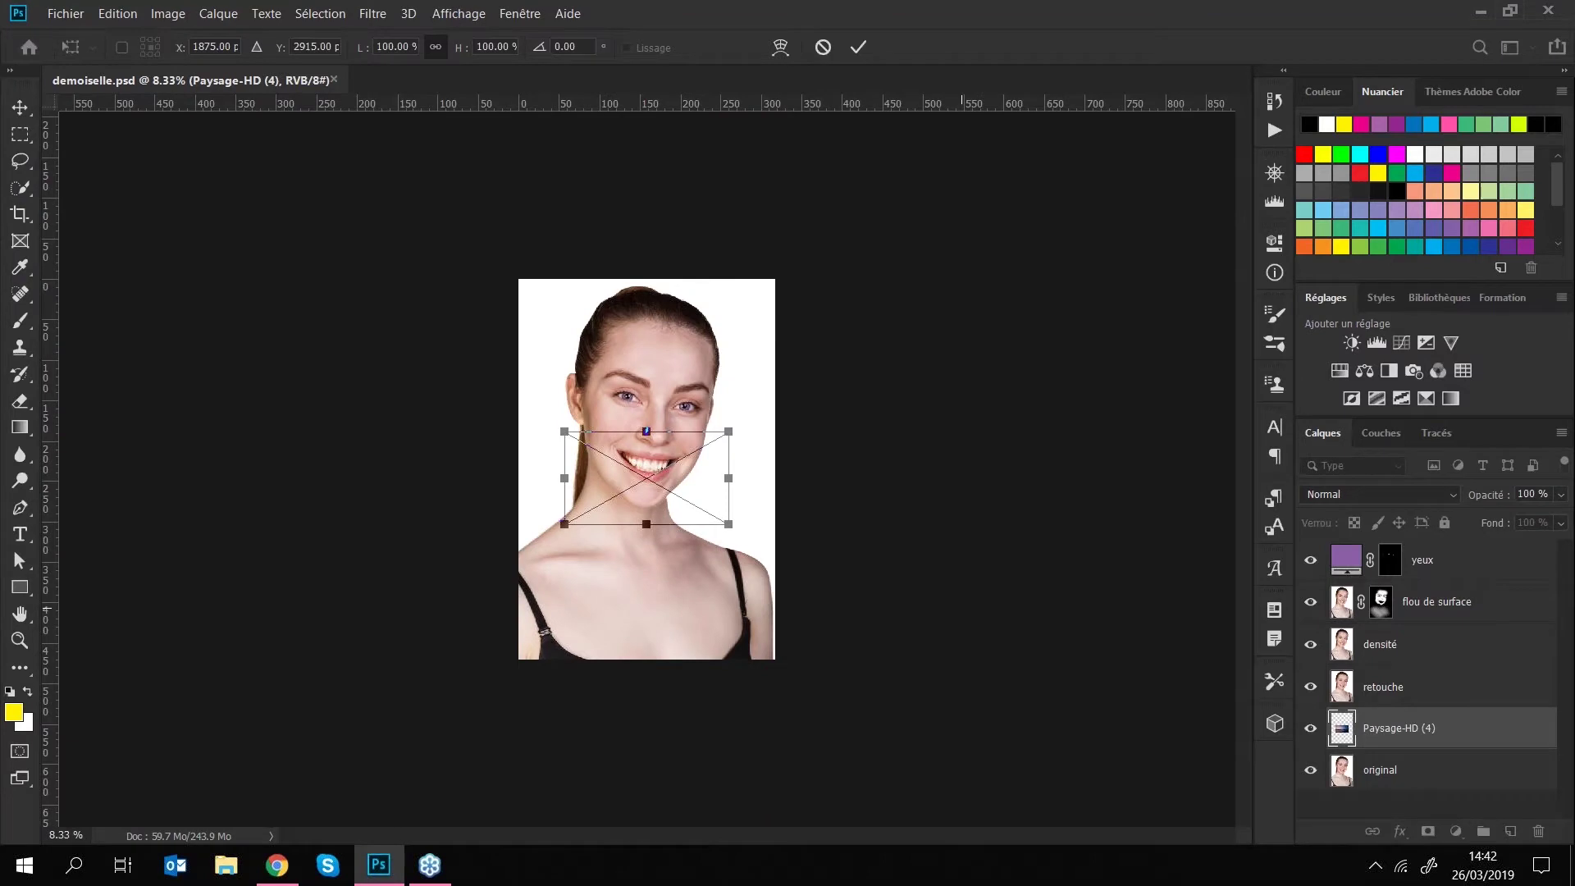
left_click(823, 46)
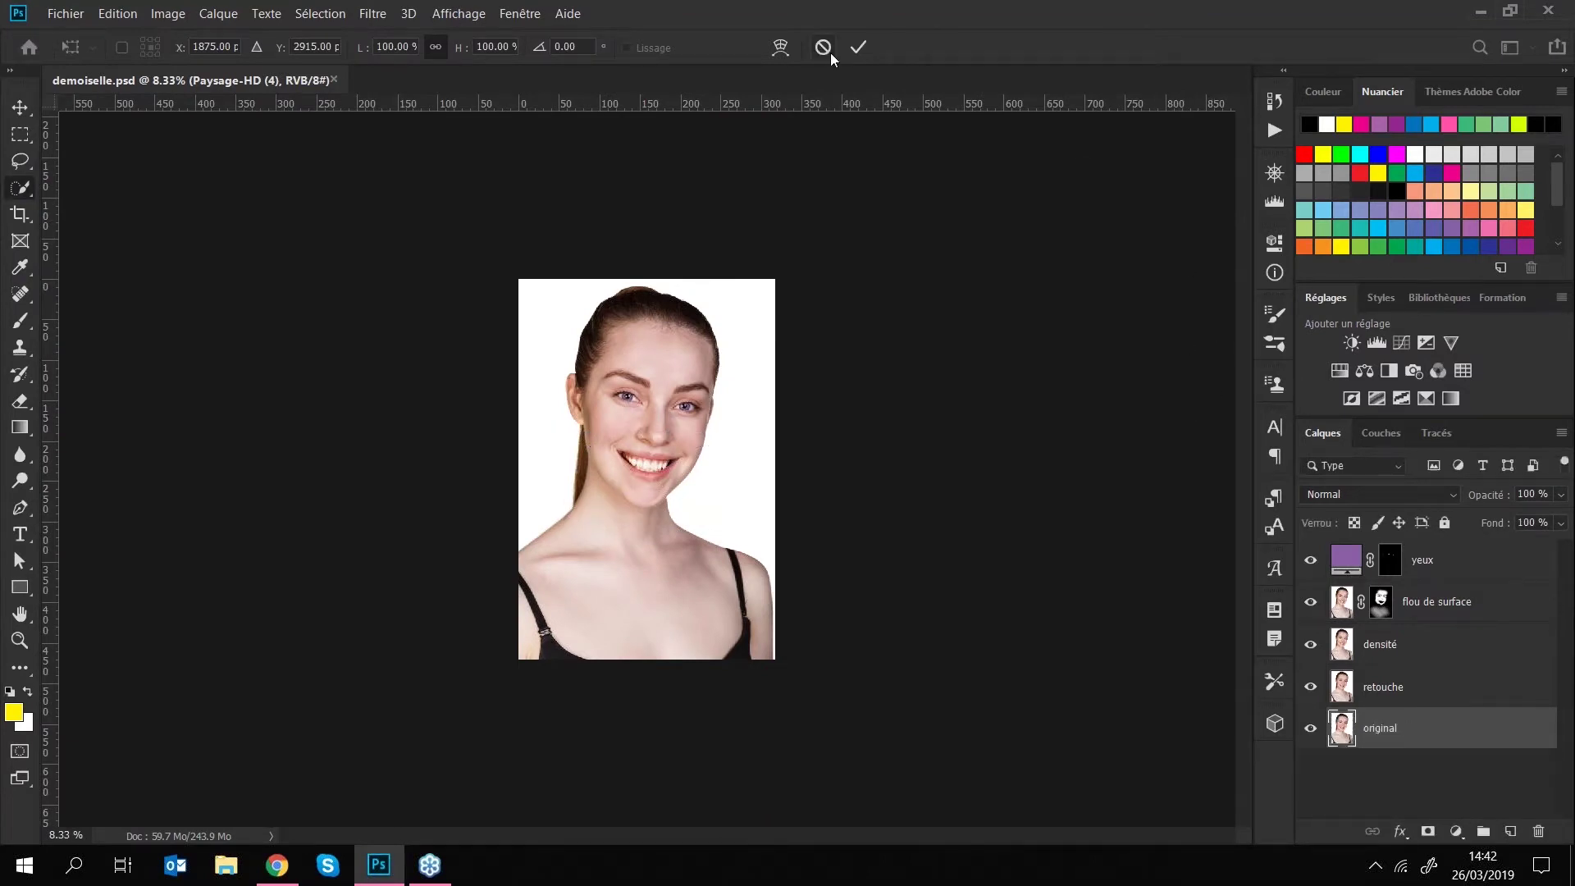
- Hide the four layers above original and embed the Paysage-HD (4) image from the Desktop directly above the original layer
left_click_drag(1311, 561, 1310, 689)
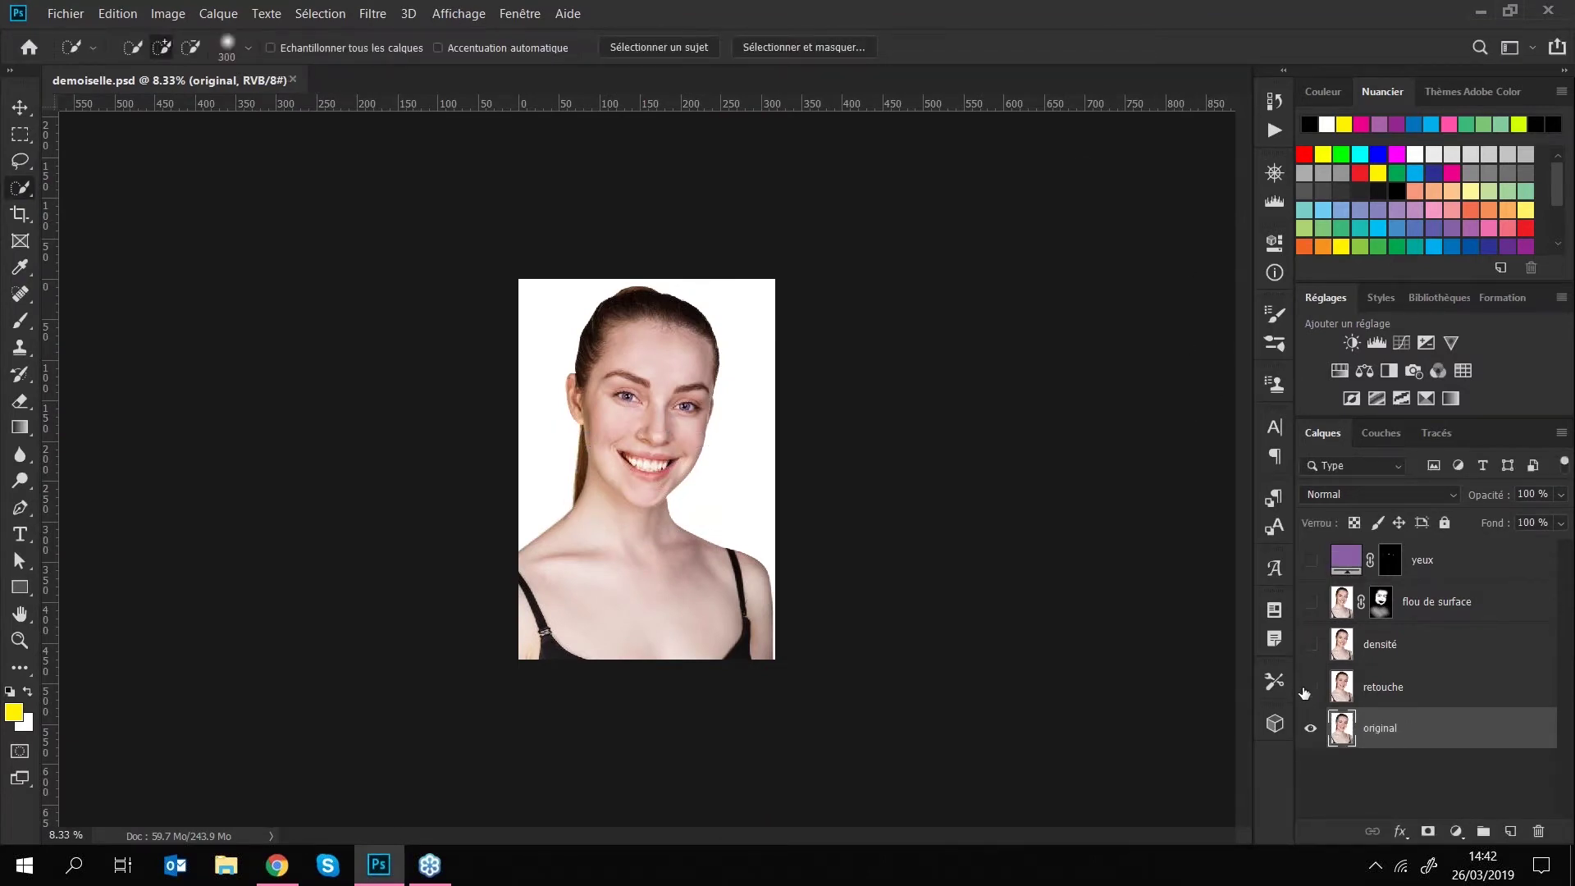
left_click(65, 15)
left_click(491, 344)
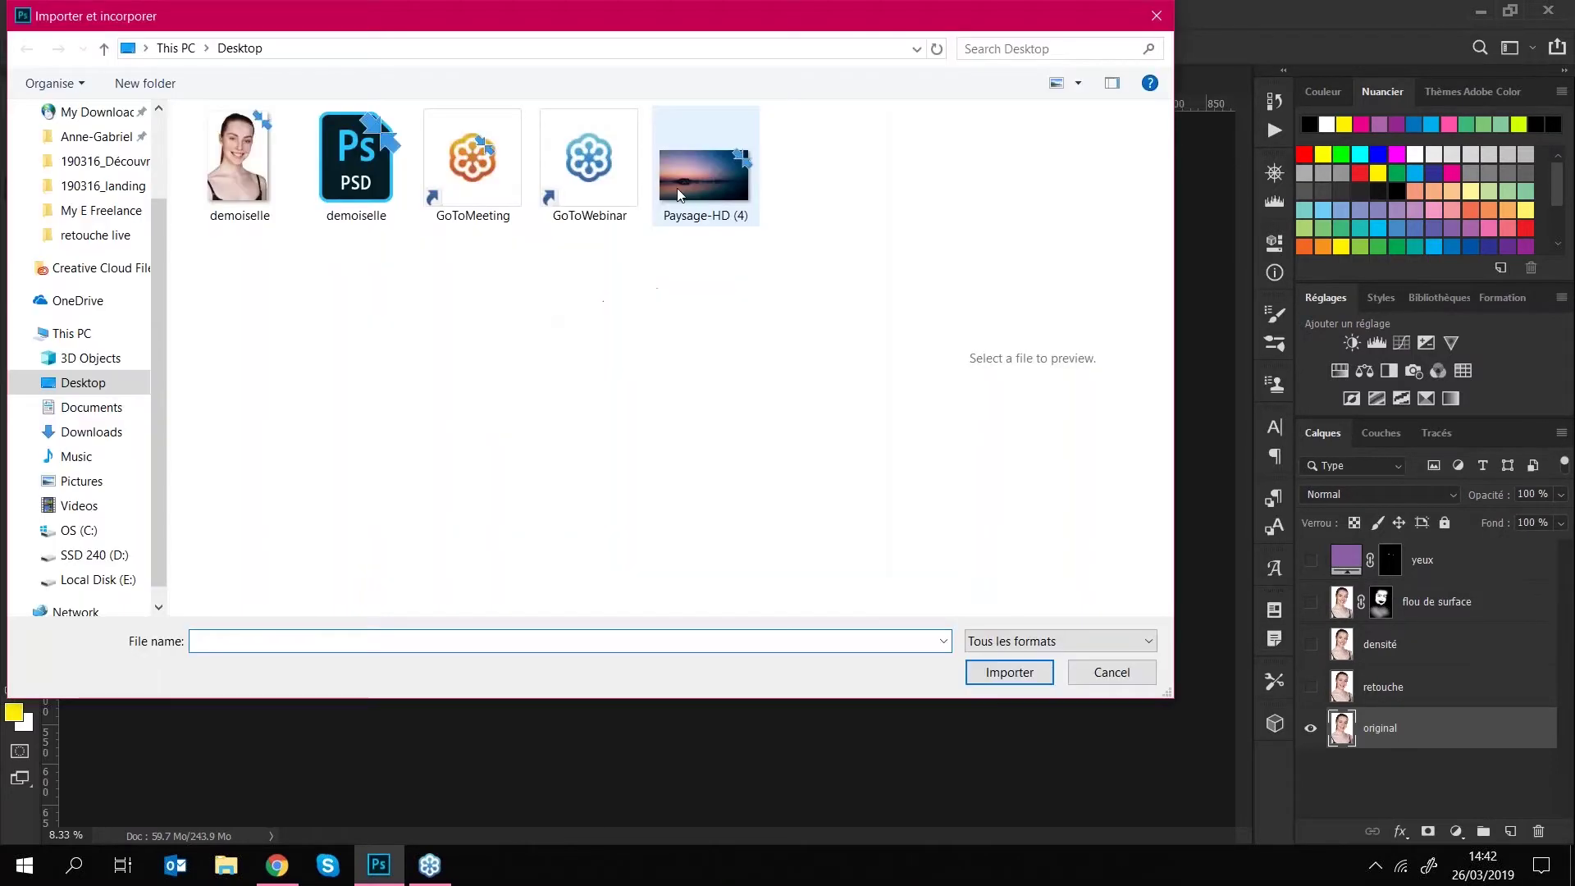
left_click(704, 173)
left_click(1044, 669)
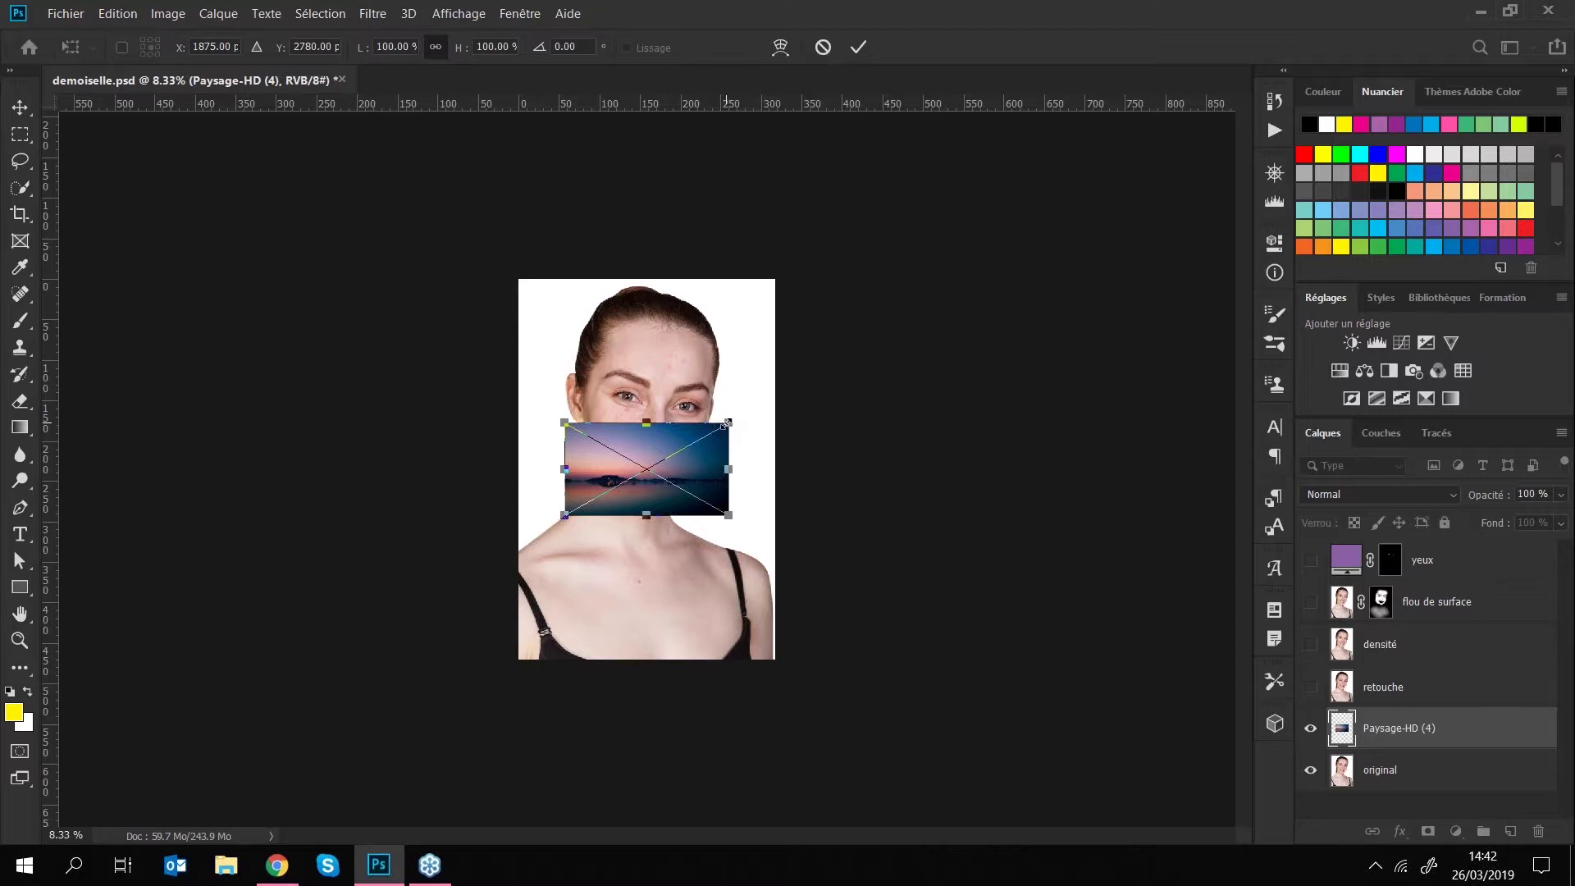
- Scale the landscape proportionally to about 427% so that it covers the whole canvas, and commit the placement
left_click_drag(729, 423, 1018, 237)
left_click_drag(806, 312, 706, 336)
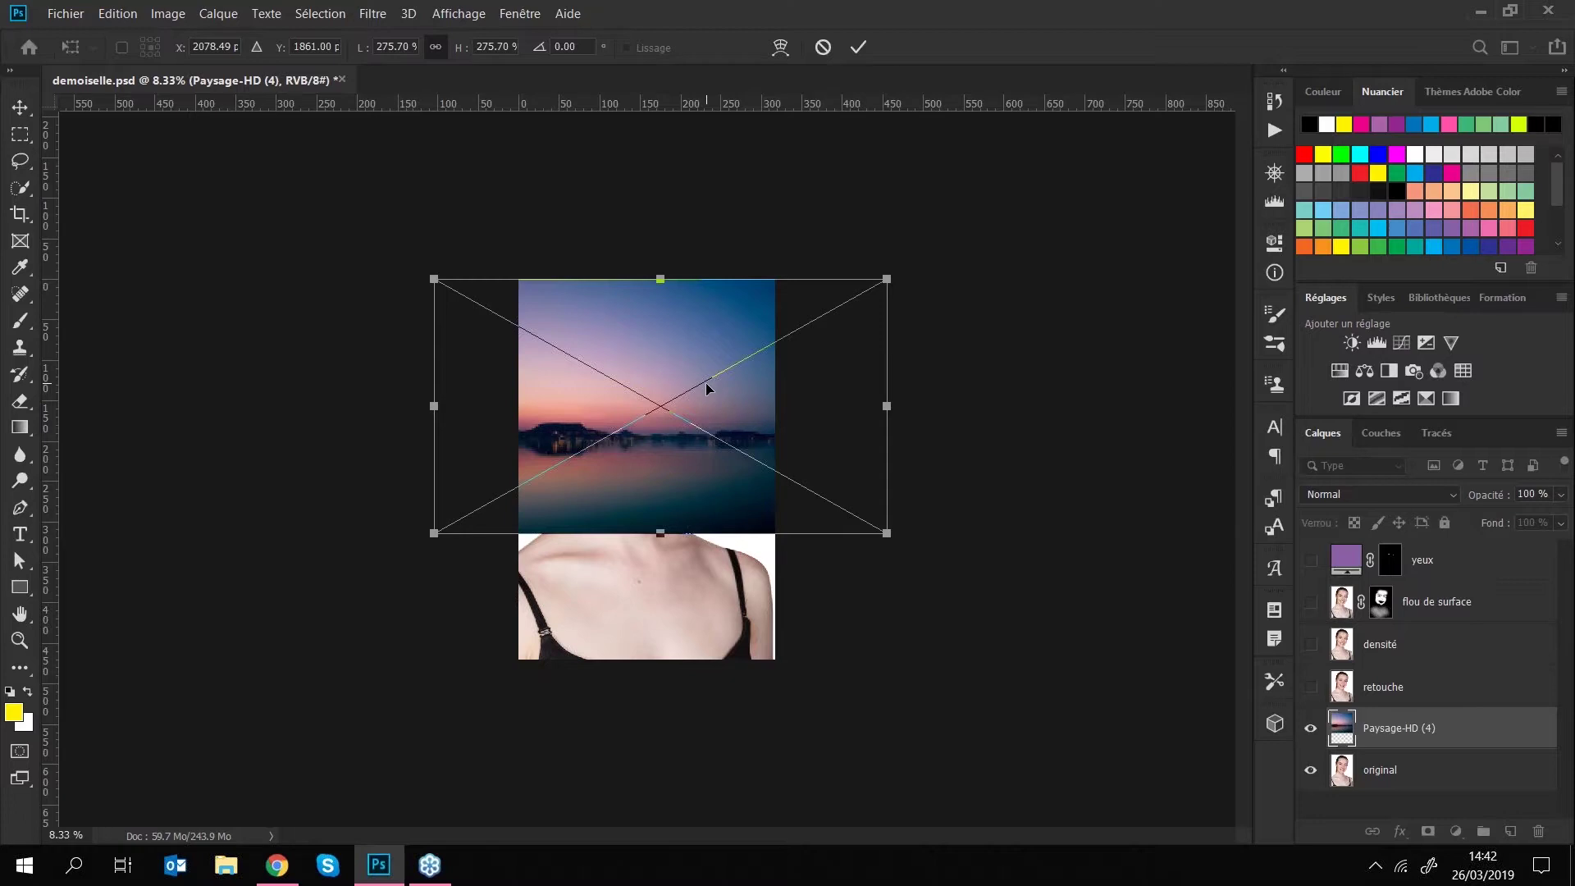
left_click_drag(876, 406, 845, 398)
key("ctrl+z")
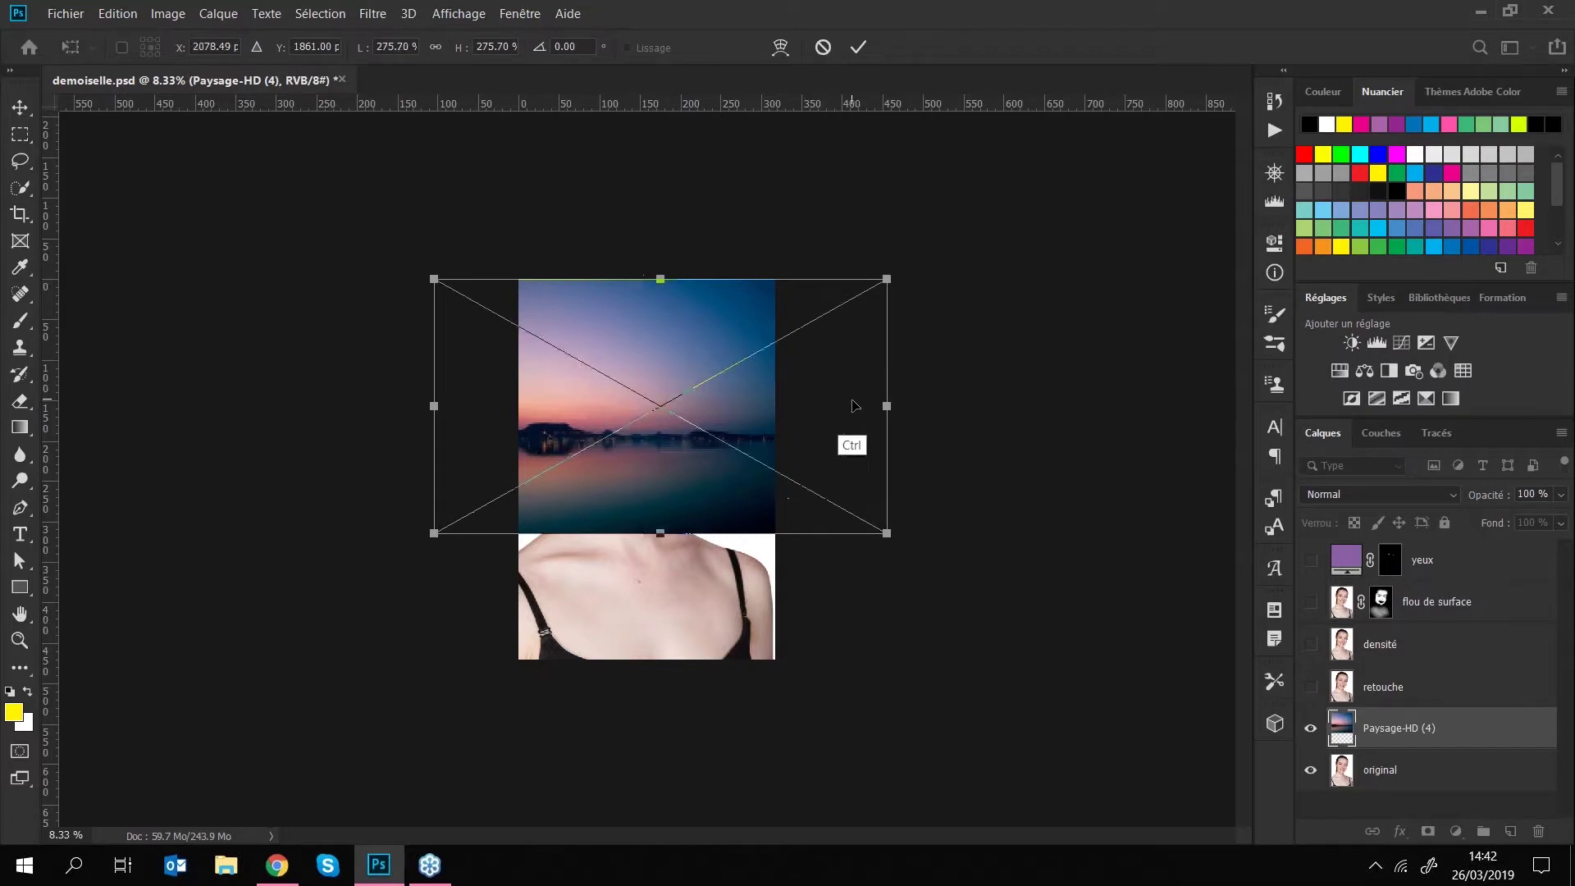
left_click_drag(661, 533, 661, 673)
left_click_drag(673, 333, 673, 327)
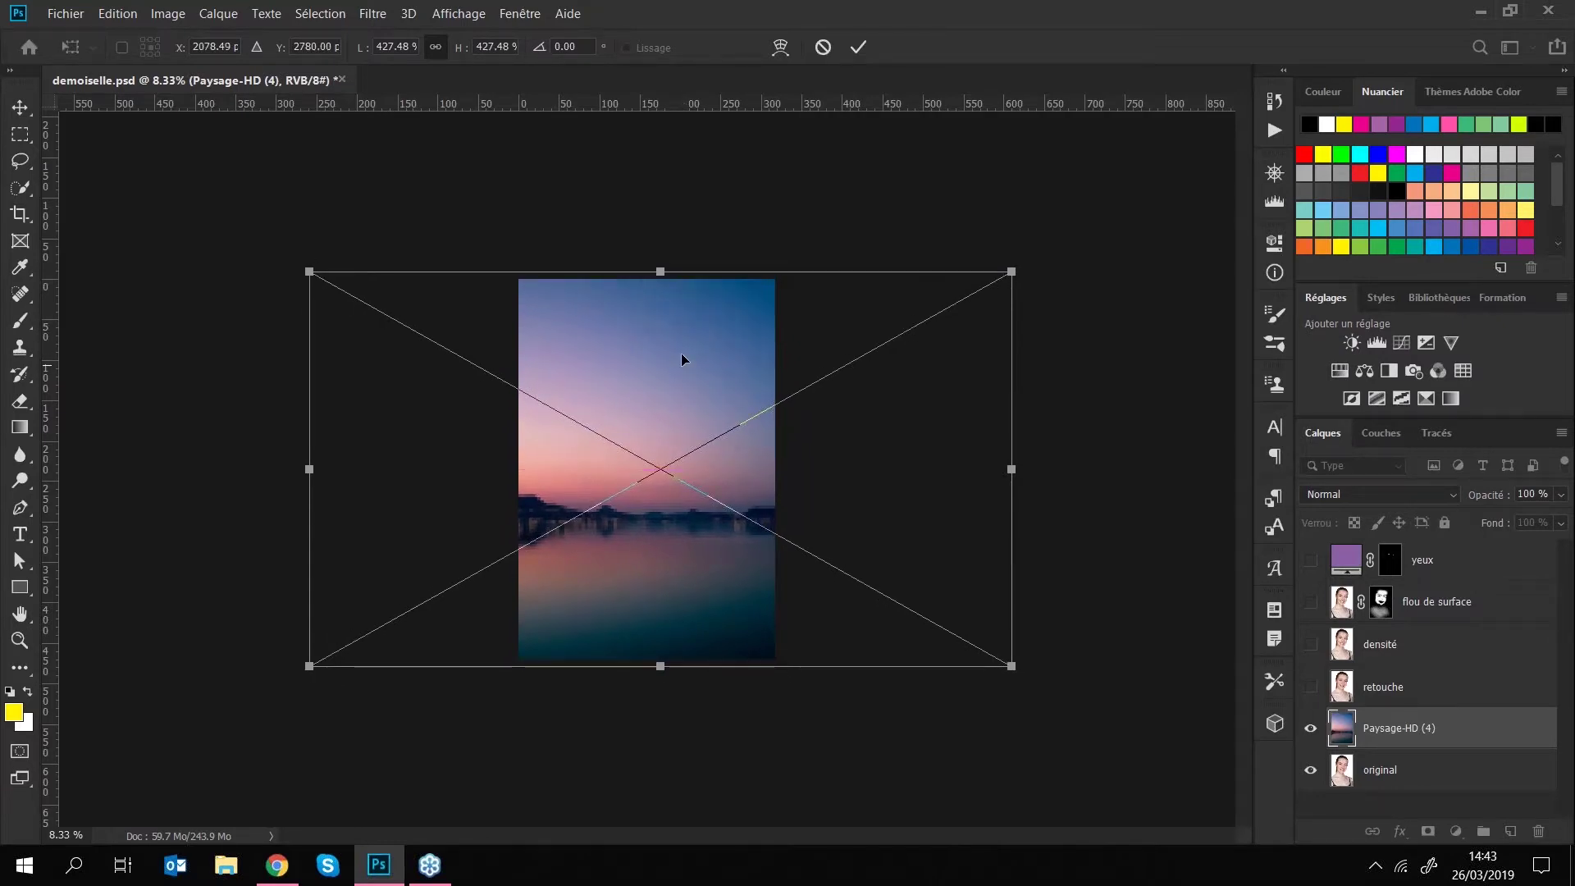
left_click(857, 48)
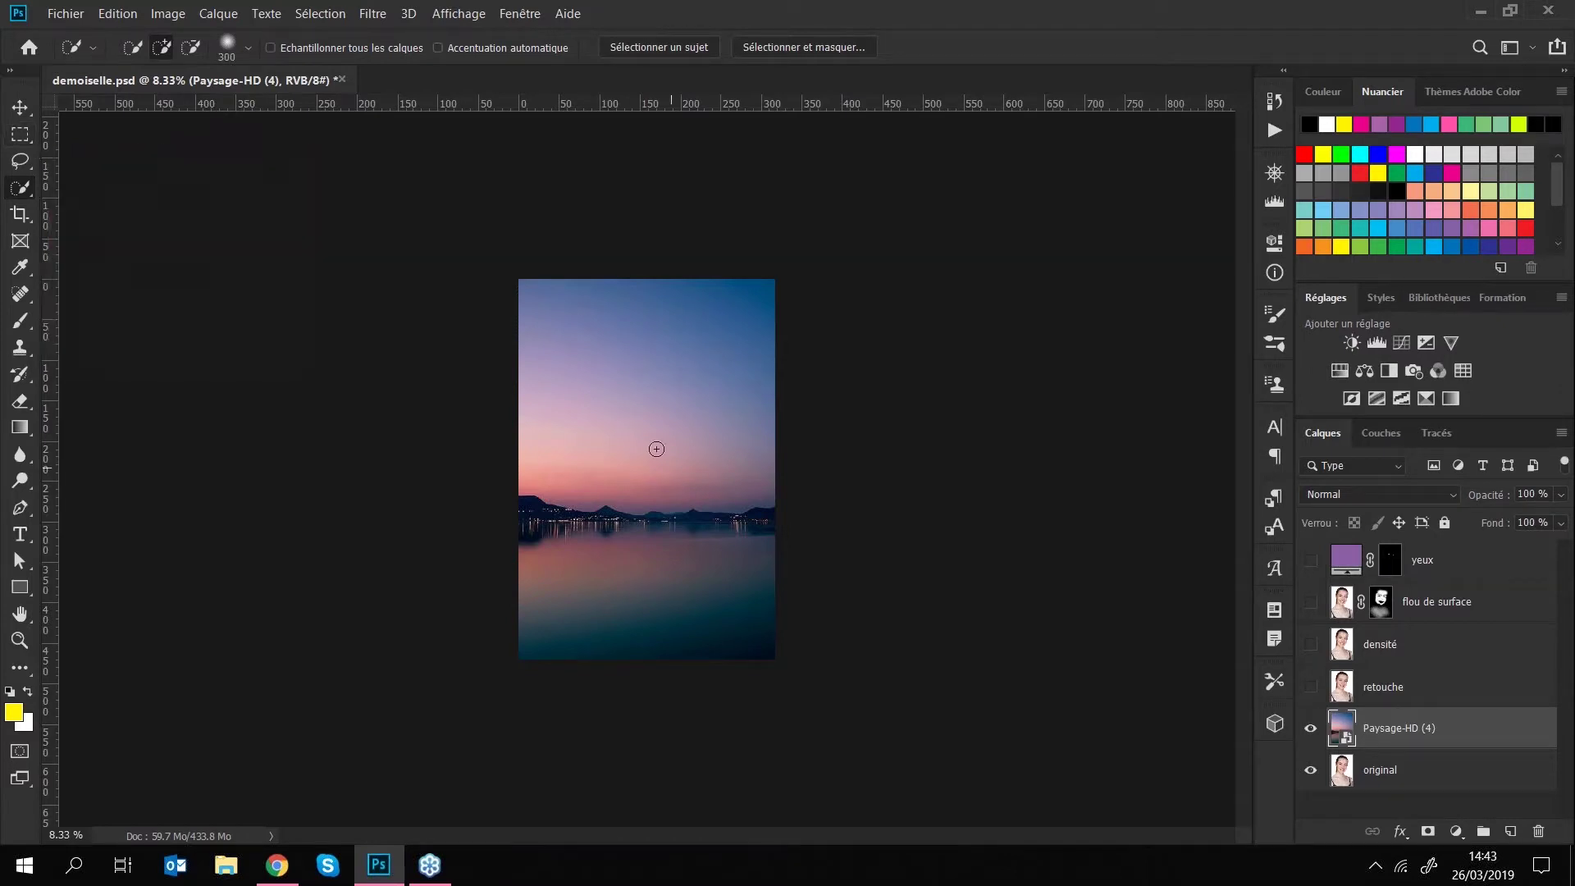
- Shift the landscape slightly right and down, and show the four portrait layers above it again
left_click(29, 116)
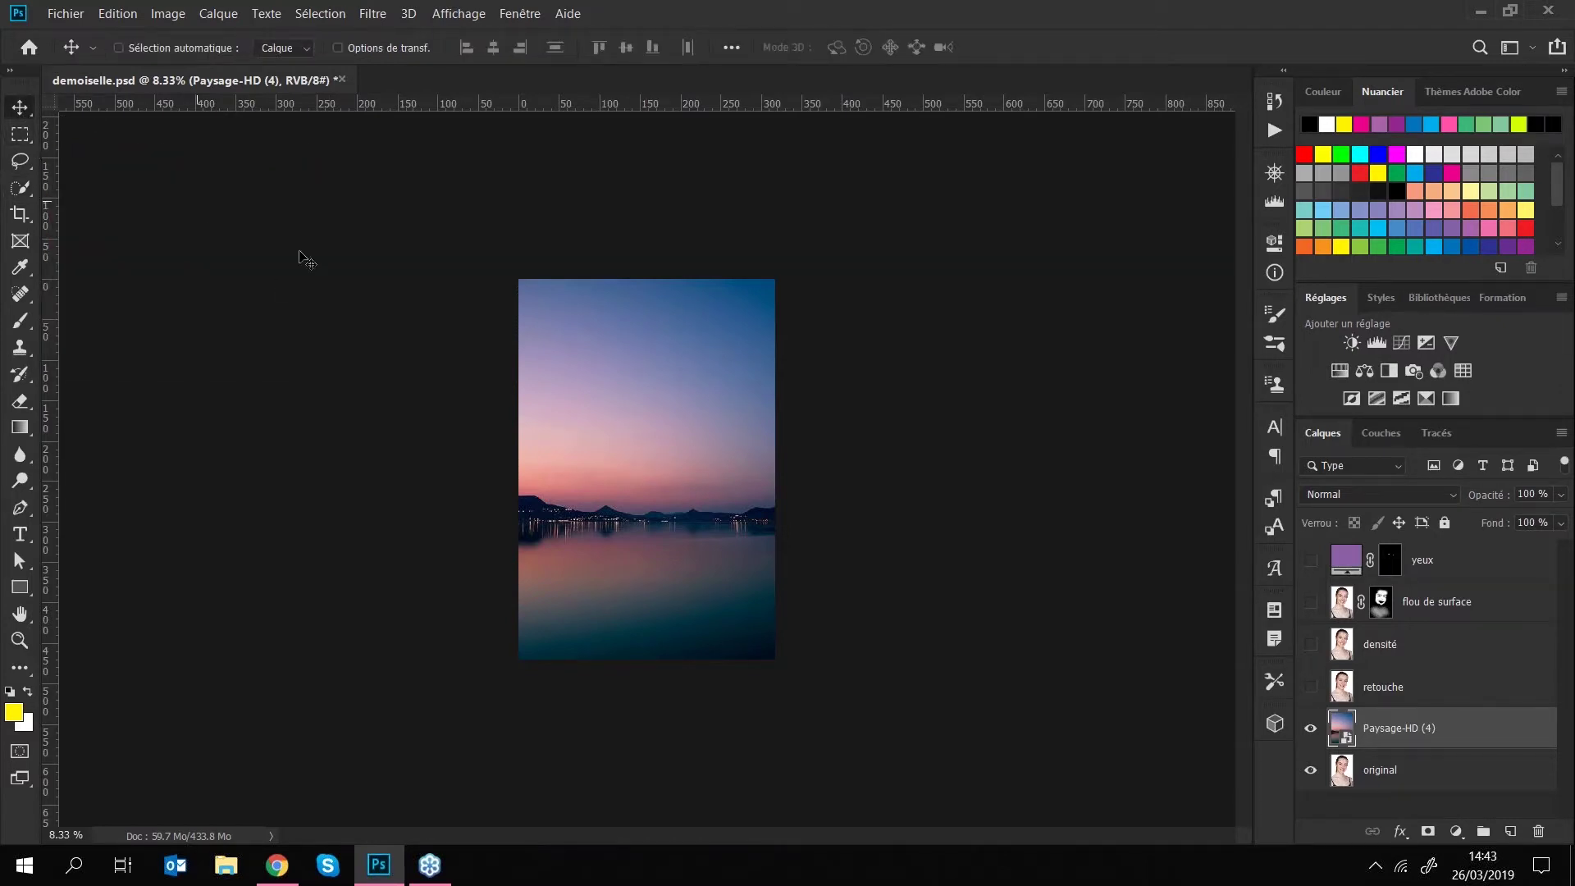
left_click_drag(604, 397, 658, 408)
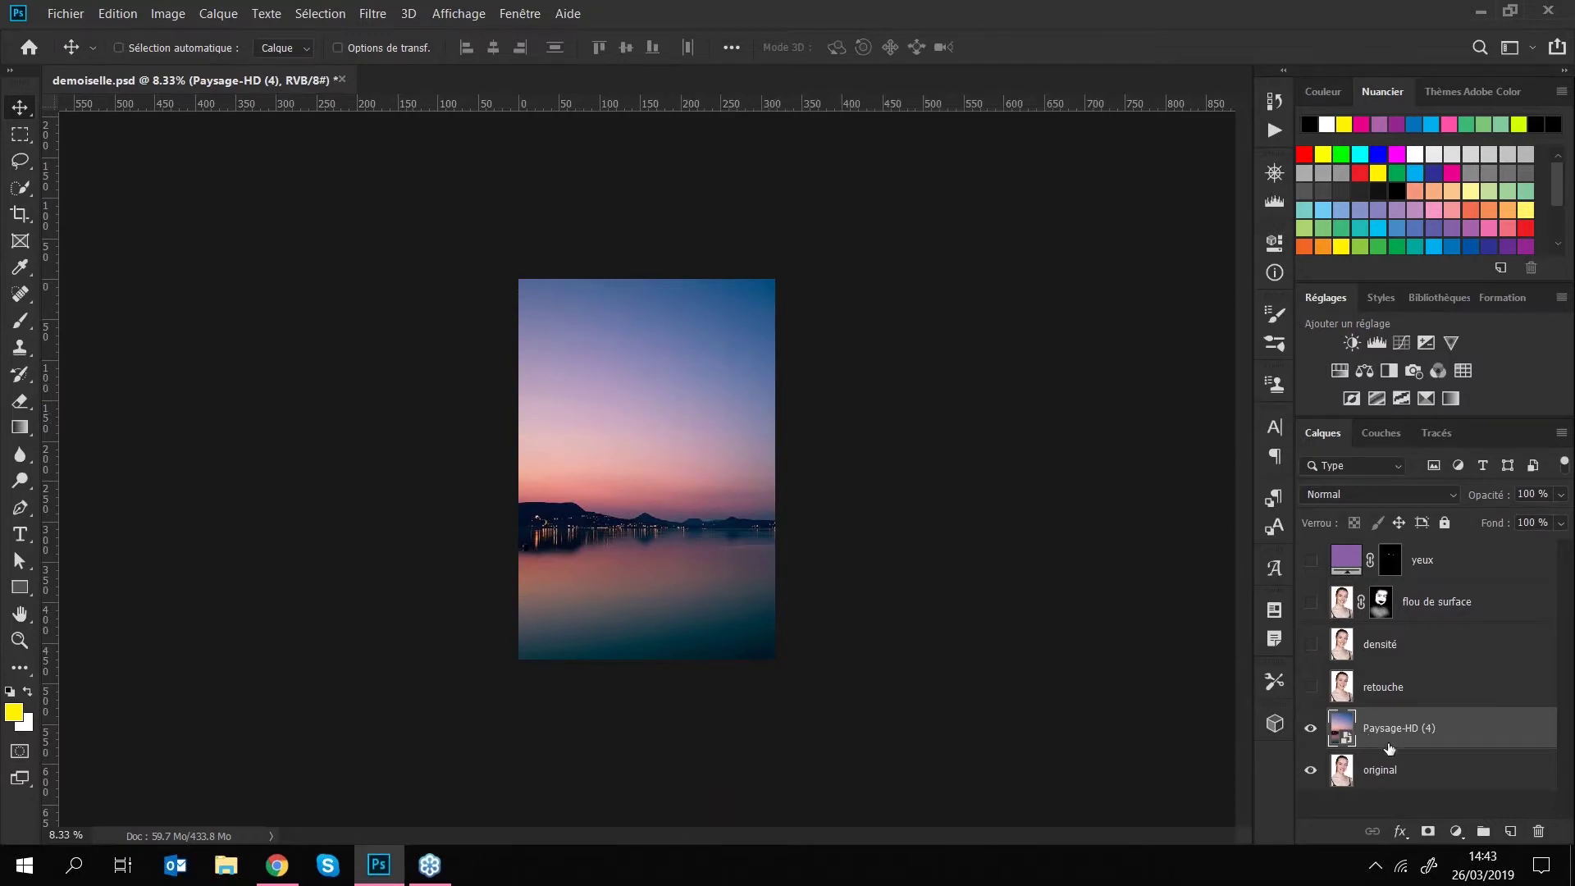
left_click_drag(1313, 687, 1313, 562)
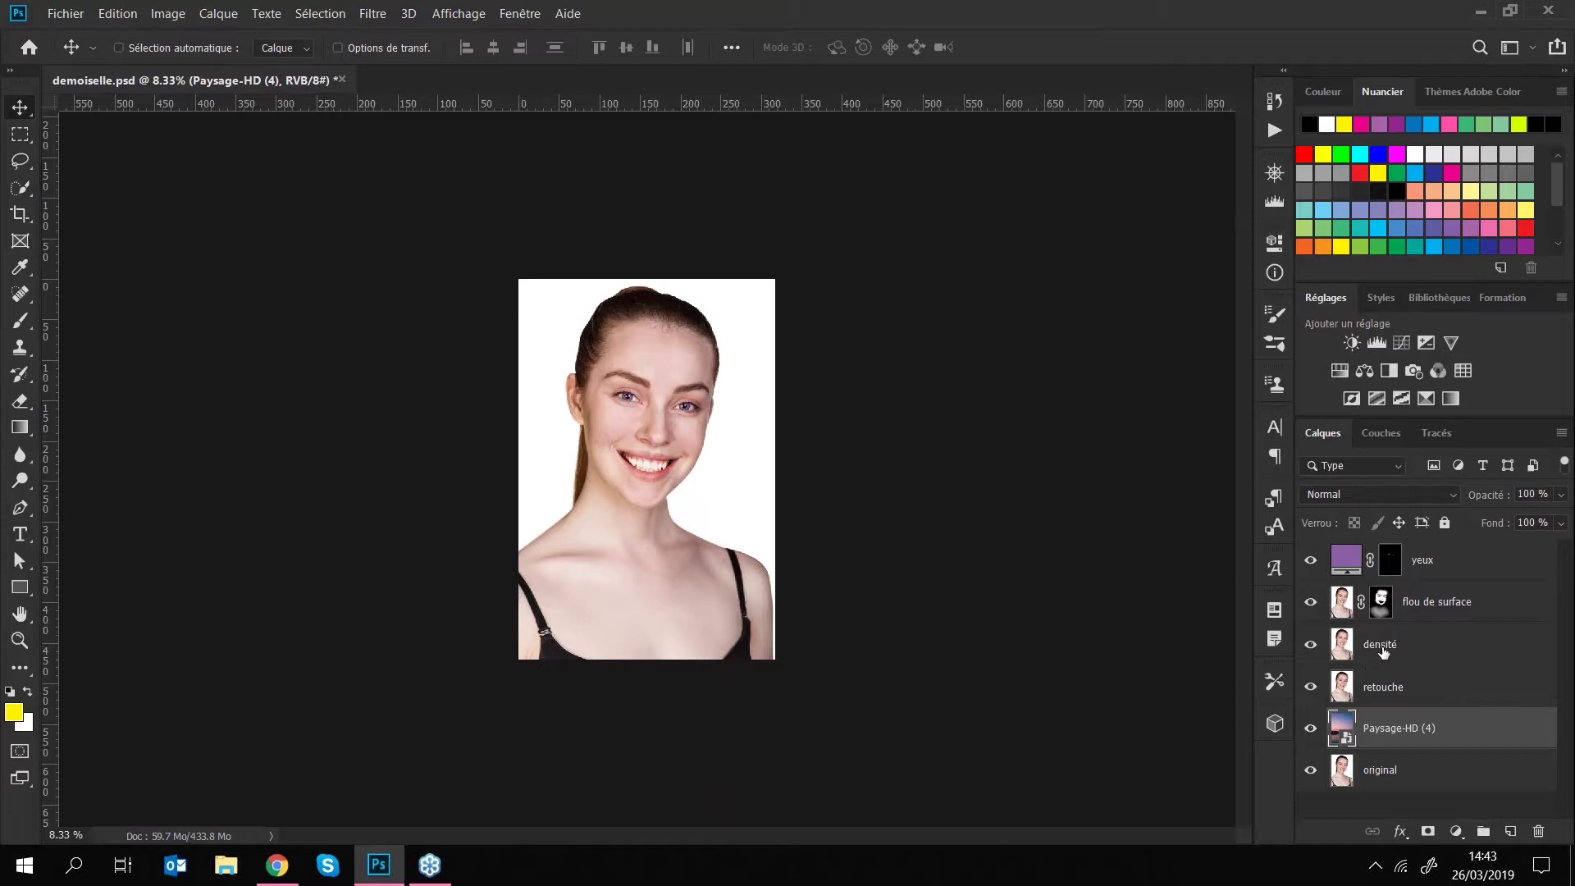
- Make the densité layer active and quick-select the white background on both sides of the woman
left_click(1410, 653)
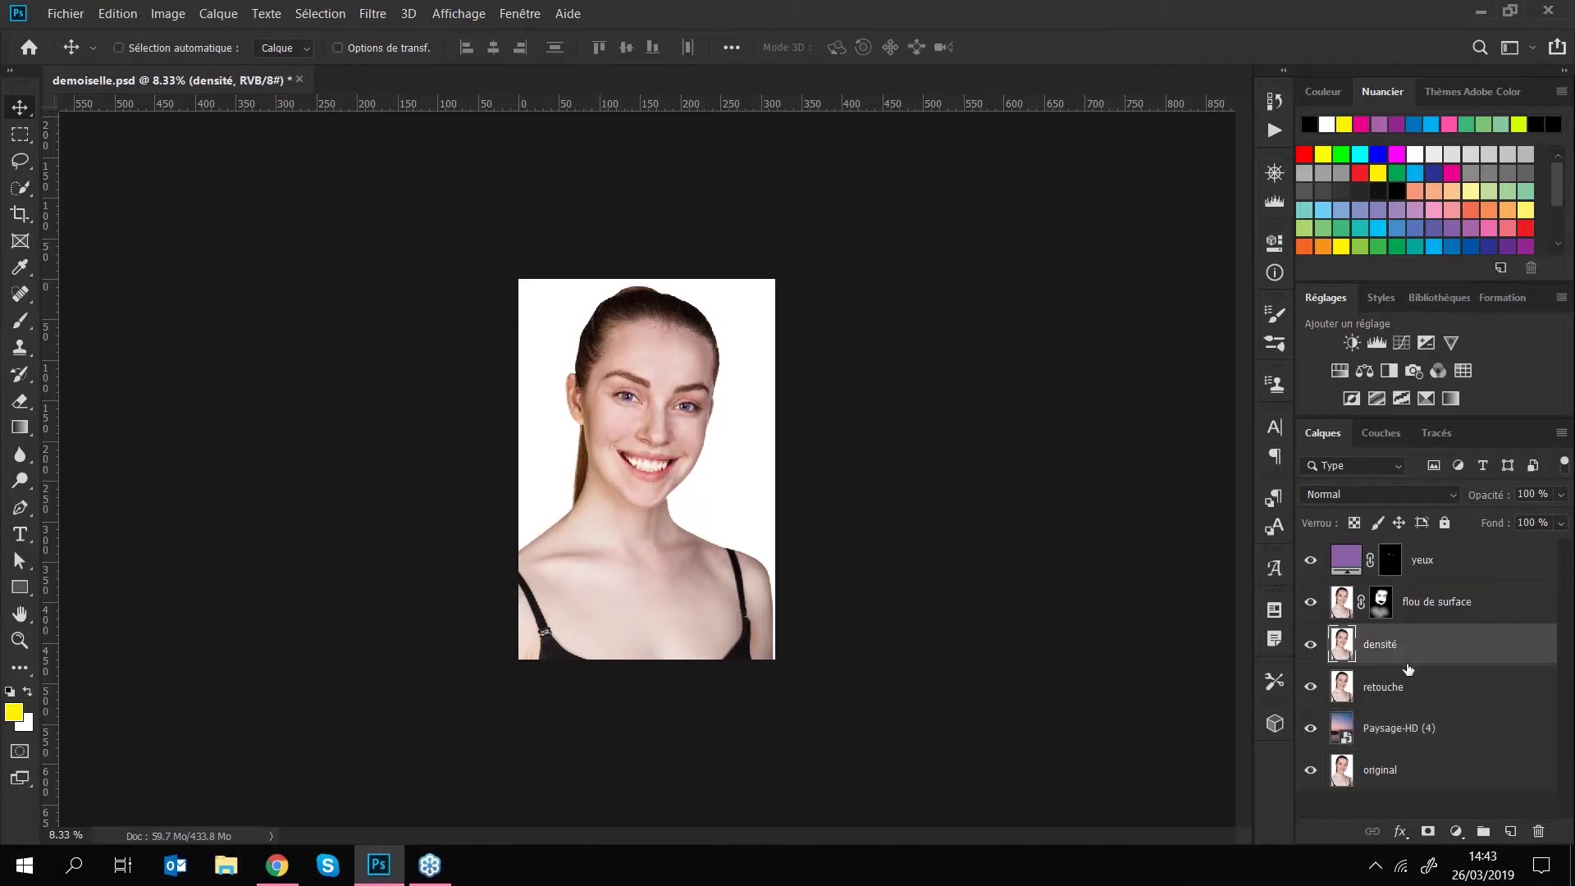
left_click(1424, 692)
left_click(1418, 653)
left_click(27, 191)
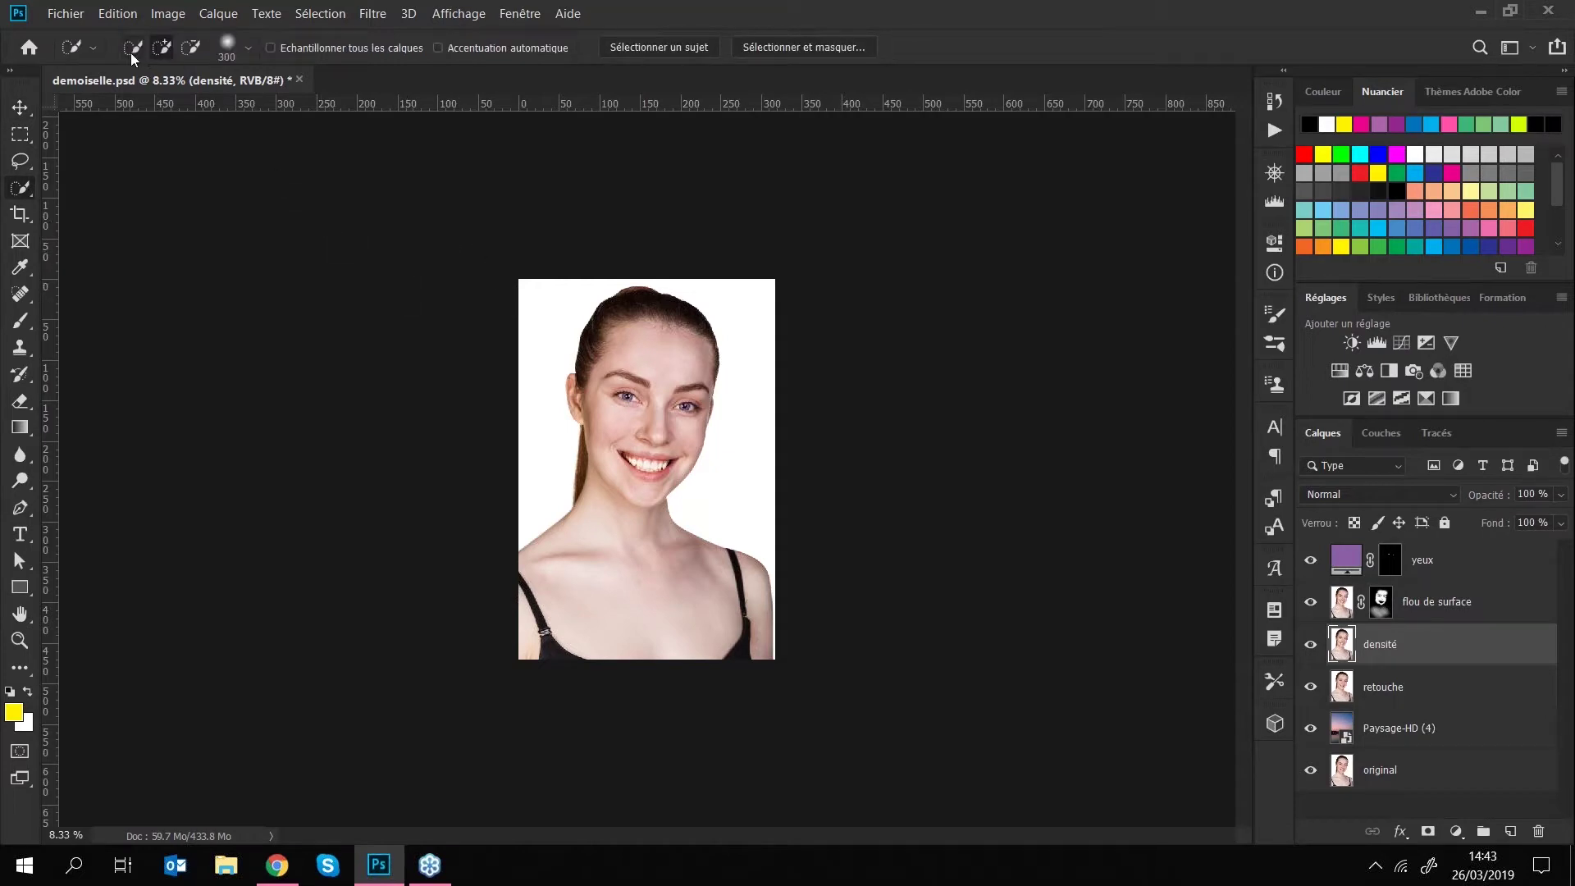
left_click_drag(498, 277, 517, 400)
mouse_move(657, 267)
left_mouse_down()
mouse_move(746, 305)
mouse_move(751, 409)
left_mouse_up()
key("ctrl+plus")
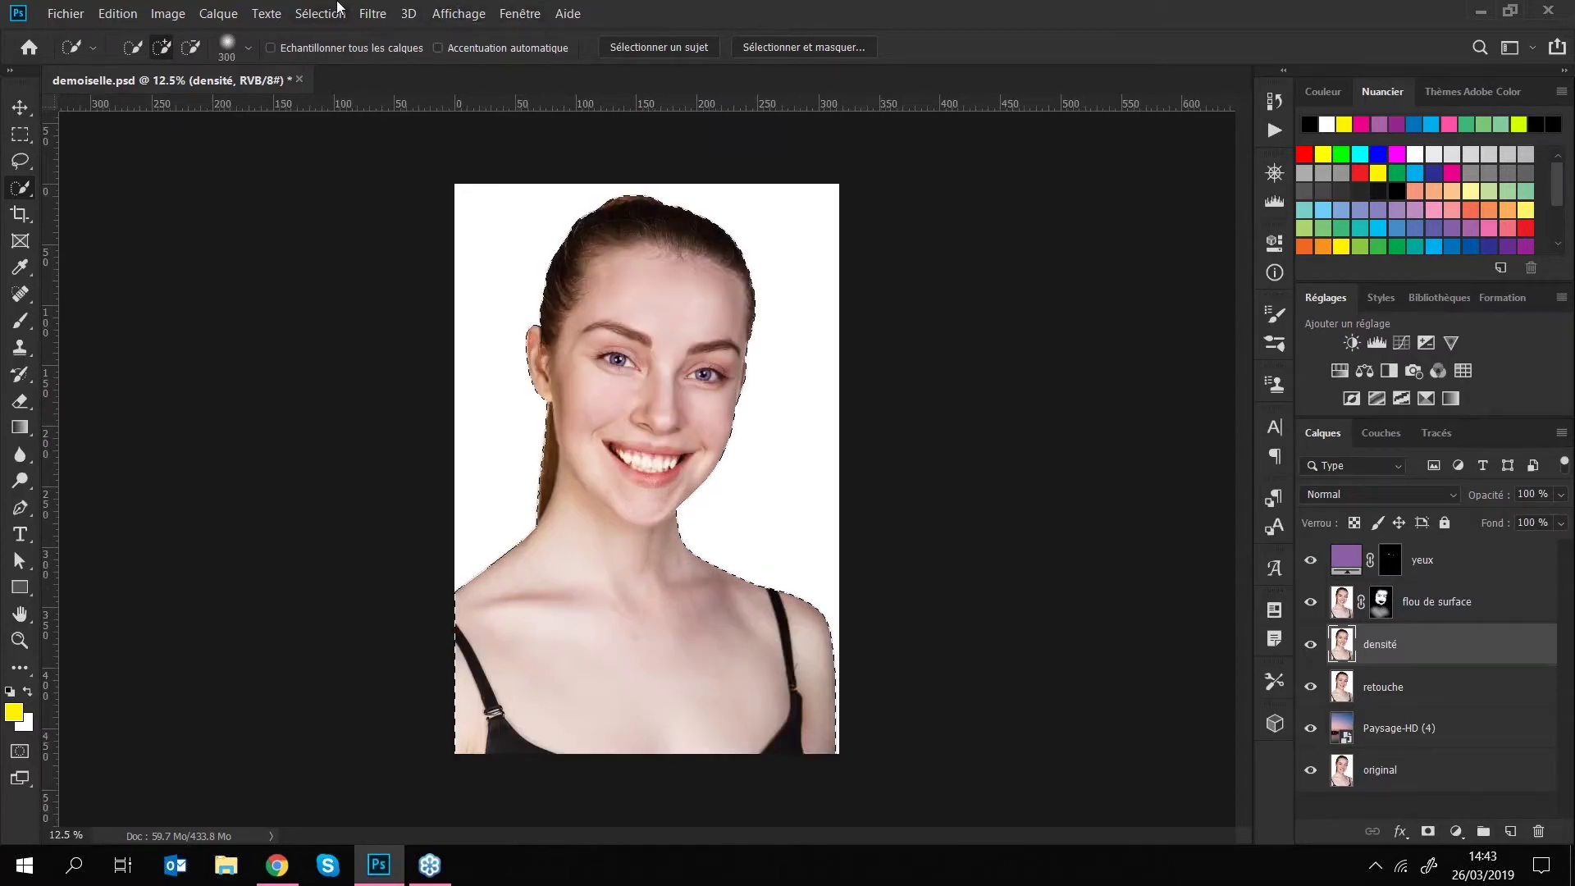
- Invert the selection to the woman and hide the flou de surface and yeux layers
left_click(320, 14)
left_click(862, 6)
left_click(1310, 601)
left_click(1310, 560)
left_click(820, 47)
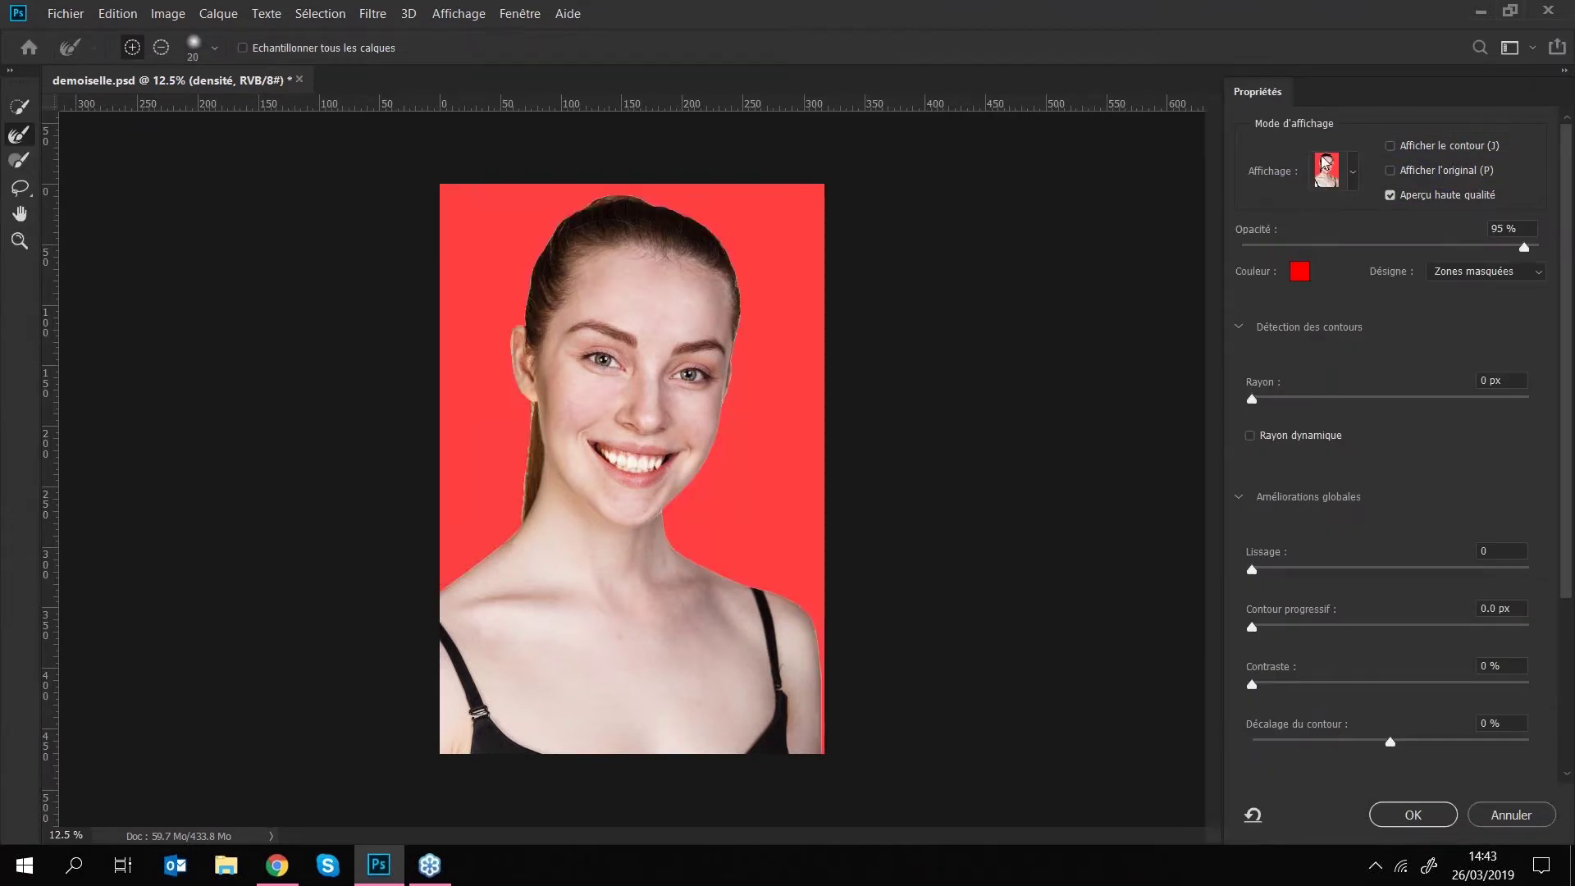
left_click(1353, 174)
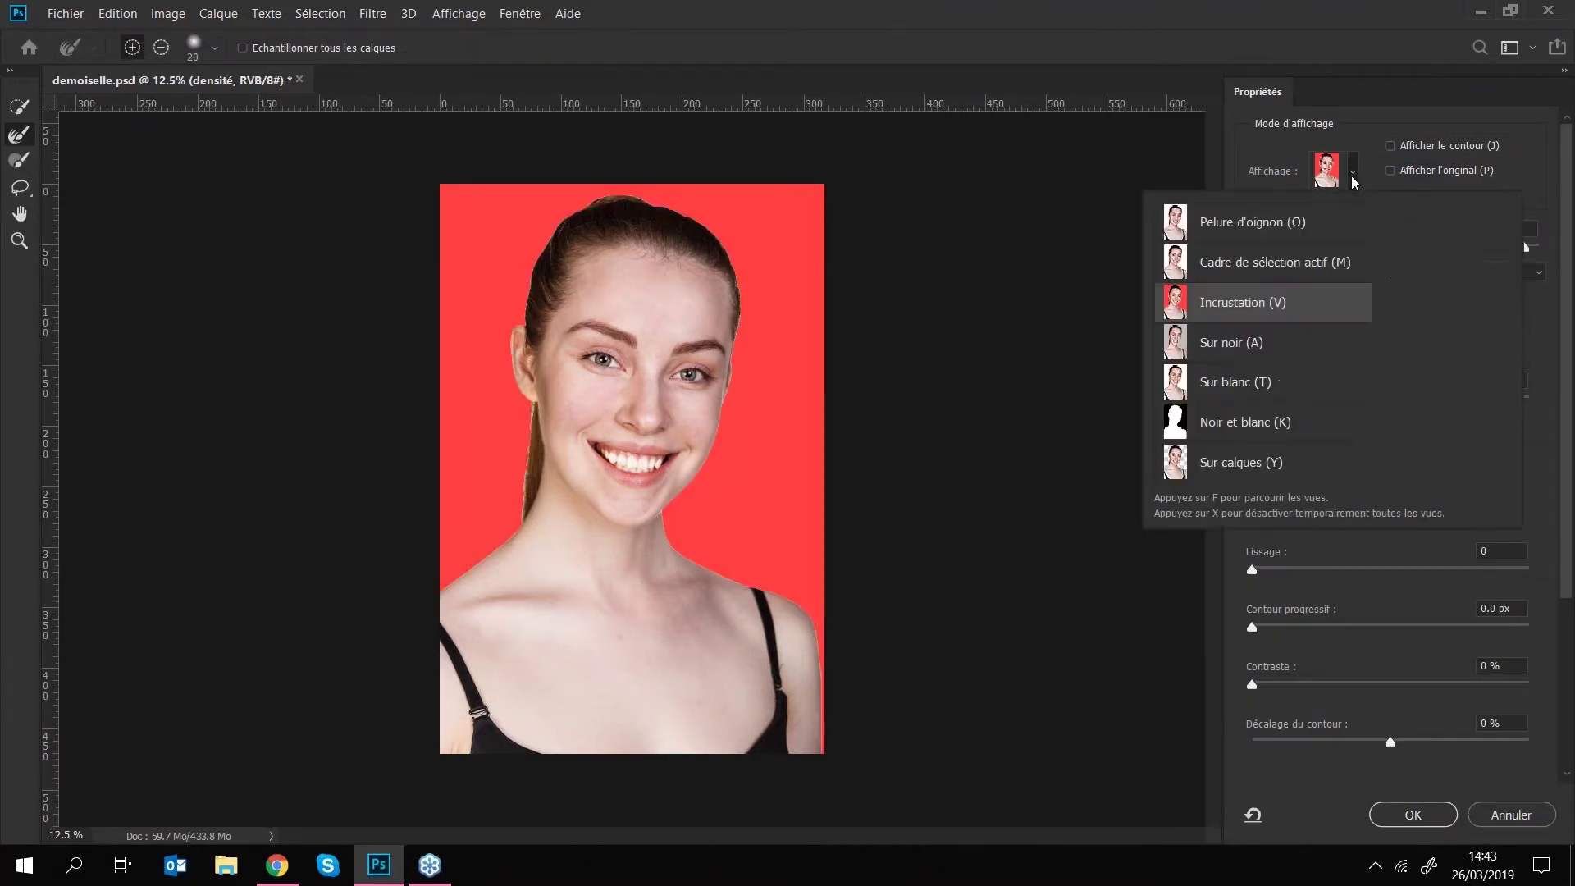
left_click(1301, 225)
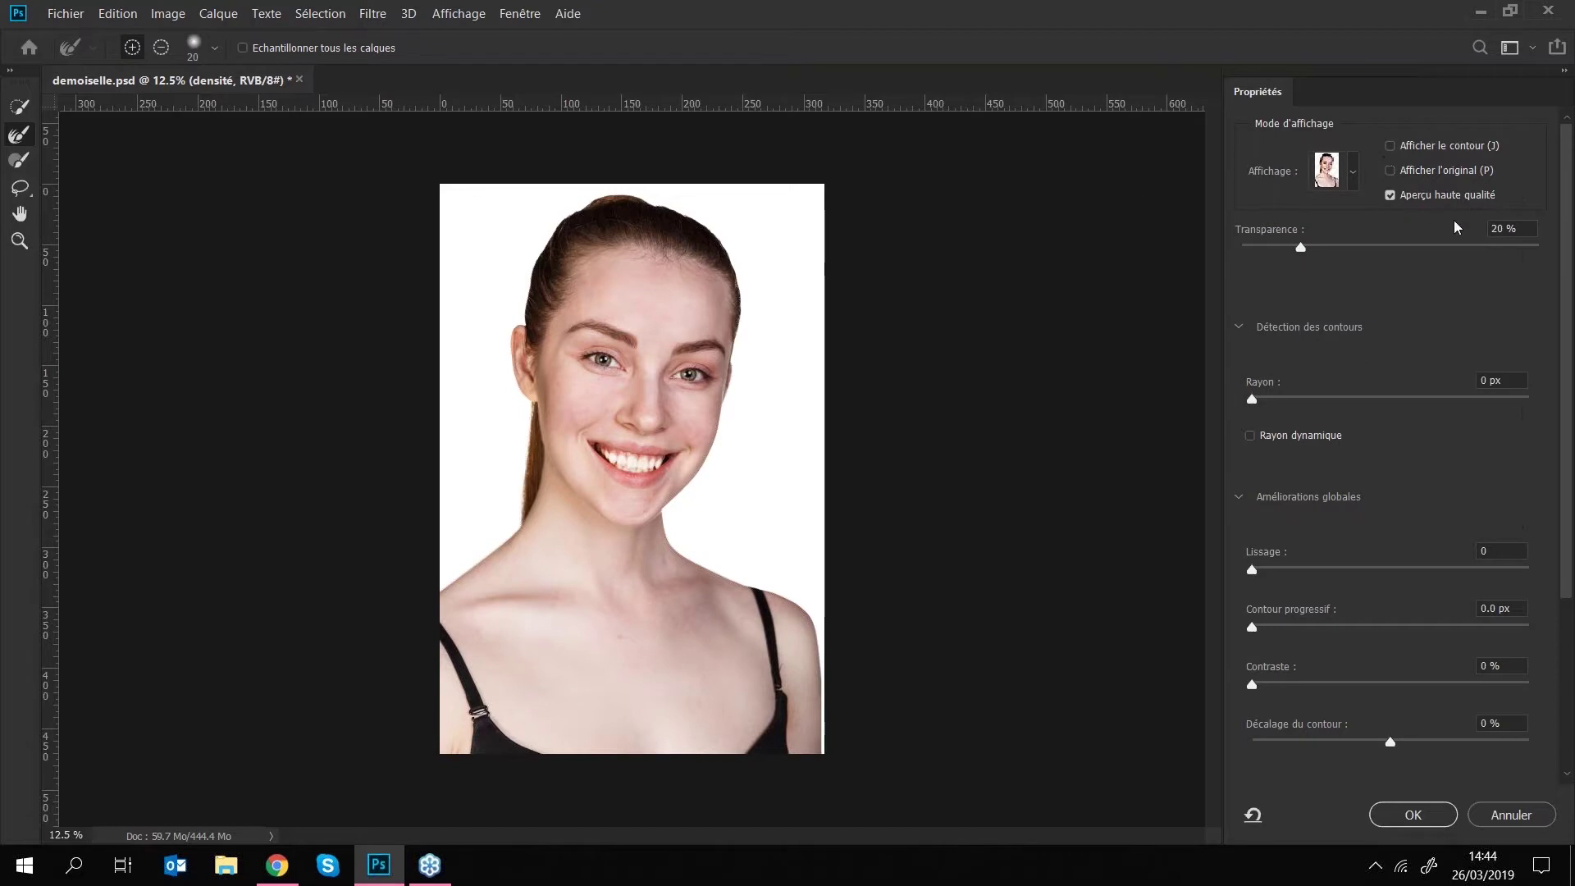
left_click_drag(1302, 249, 1382, 264)
left_click(1489, 819)
- Hide the retouche layer and preview the cut-out over the landscape in Select and Mask, using Pelure d'oignon at 100% transparency
left_click(1310, 684)
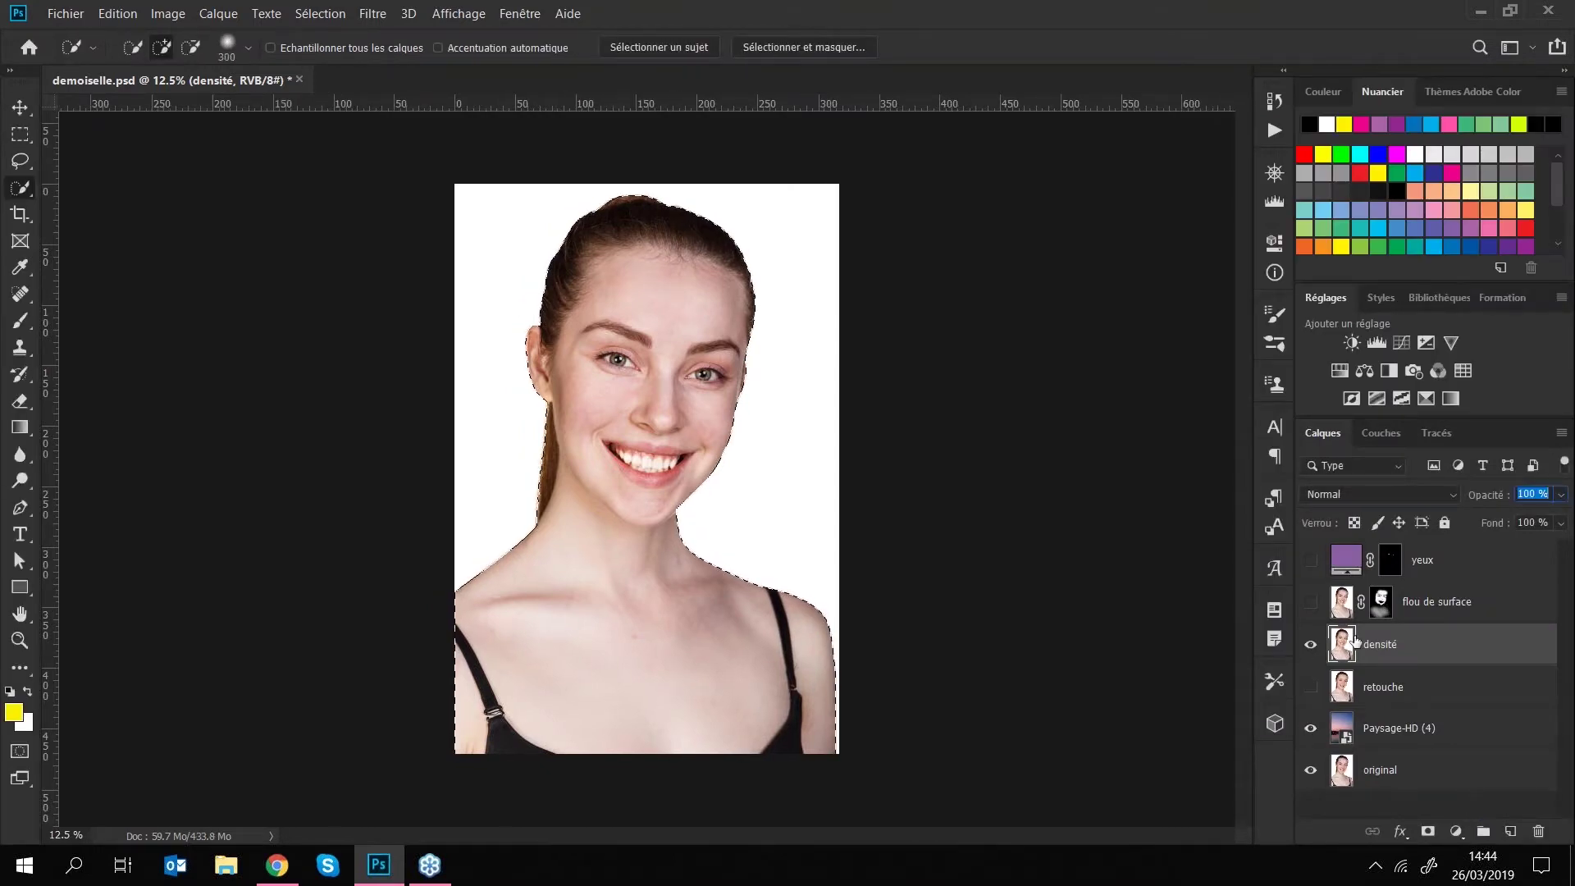
left_click(779, 47)
left_click(1334, 172)
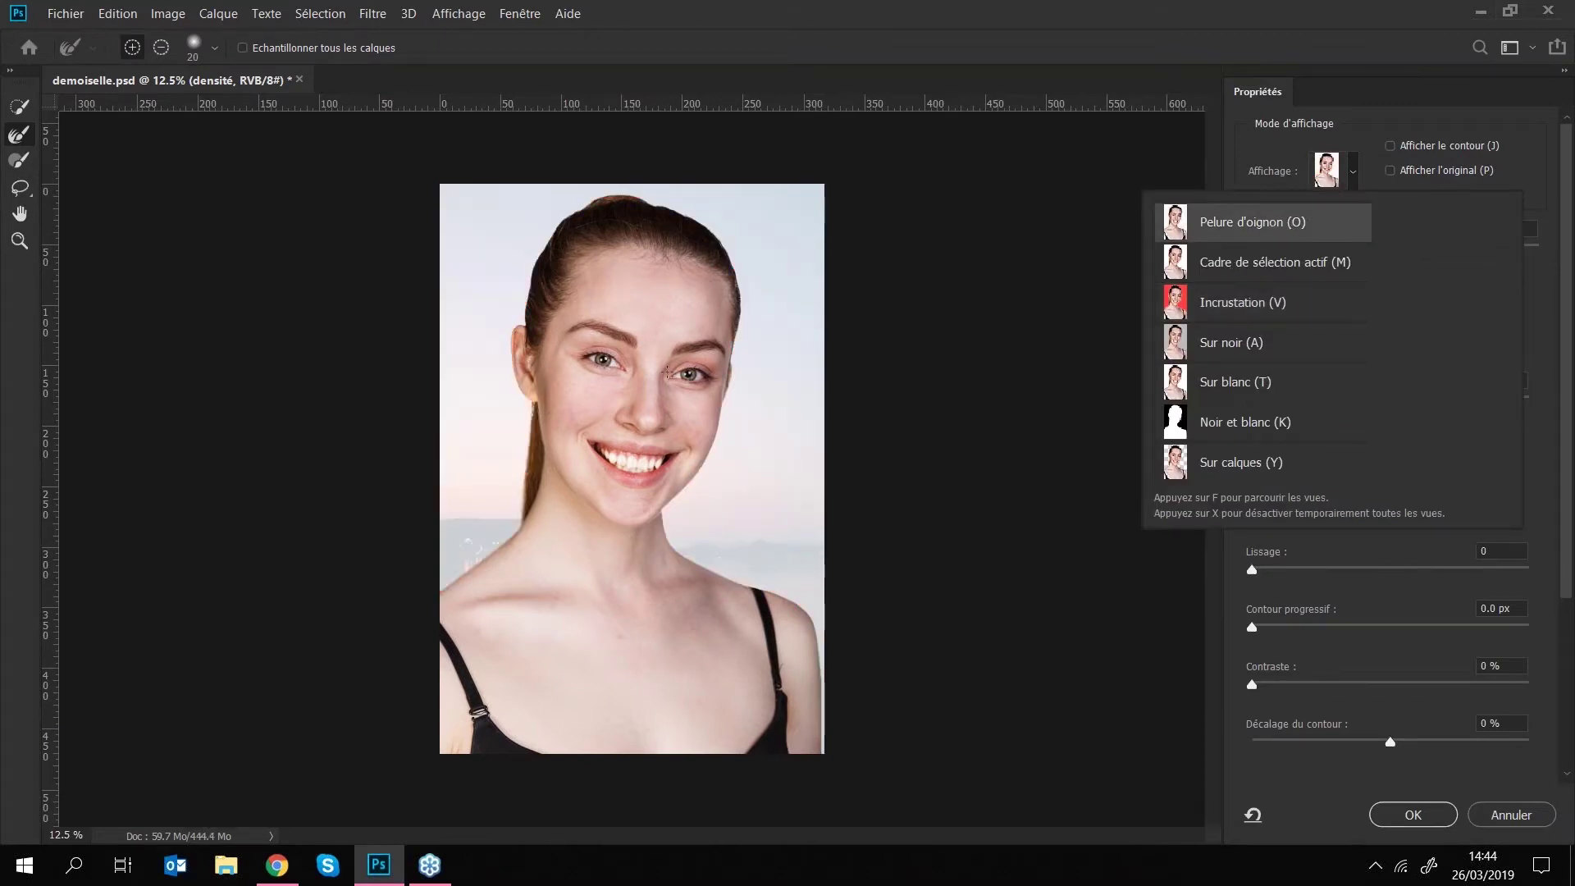
left_click(1346, 226)
left_click_drag(1306, 249, 1546, 279)
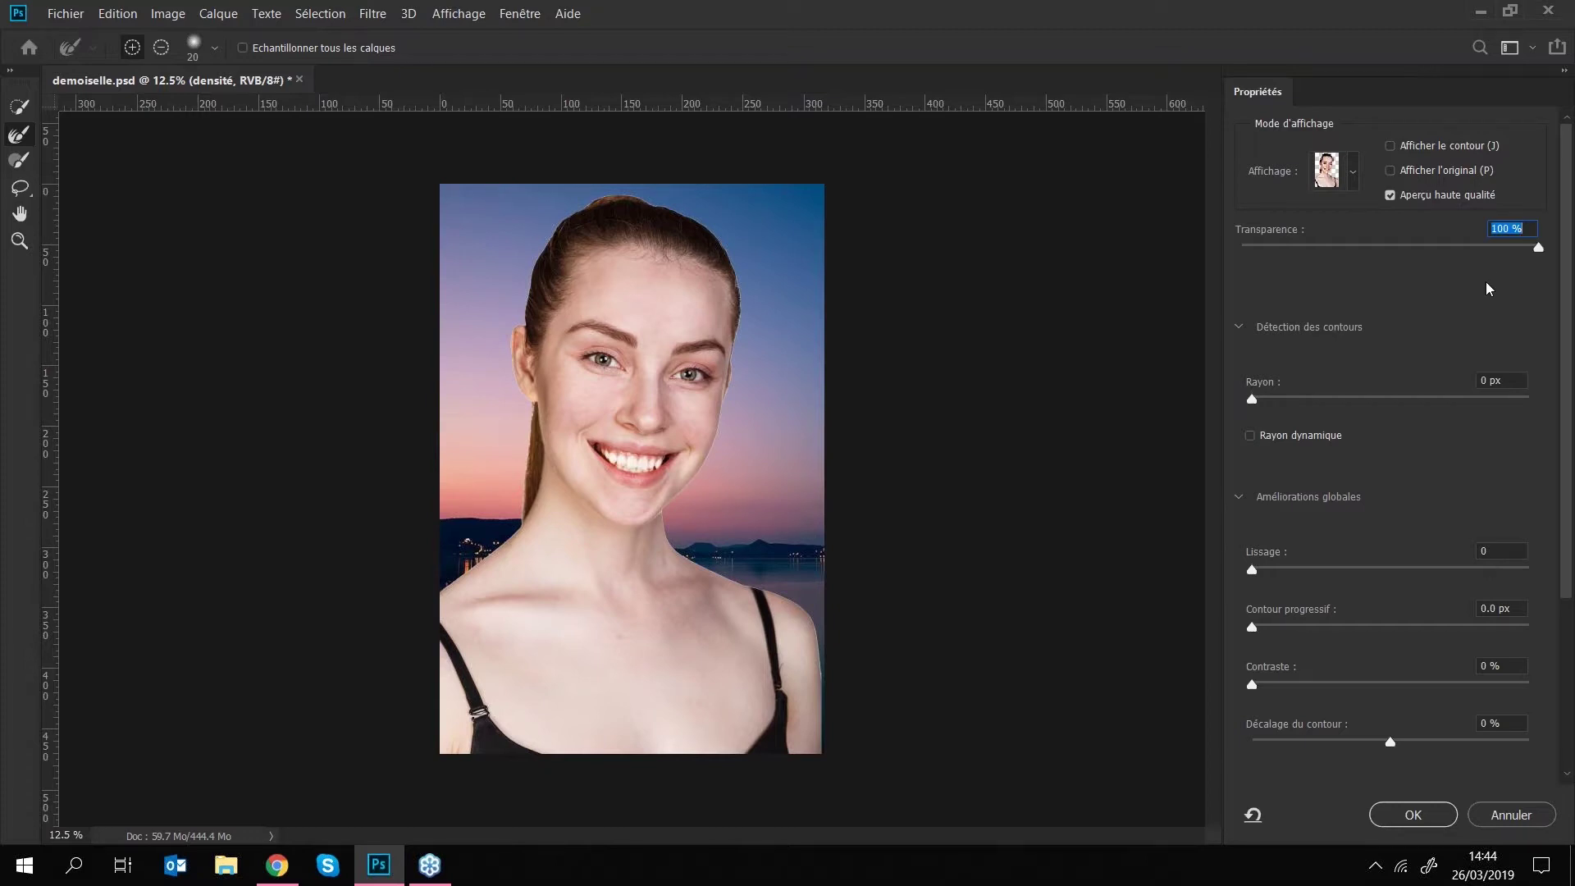
mouse_move(1539, 248)
left_mouse_down()
mouse_move(1362, 248)
mouse_move(1533, 257)
left_mouse_up()
- Switch the cut-out preview to Incrustation and try a blue overlay colour, 1109b4
left_click(1351, 174)
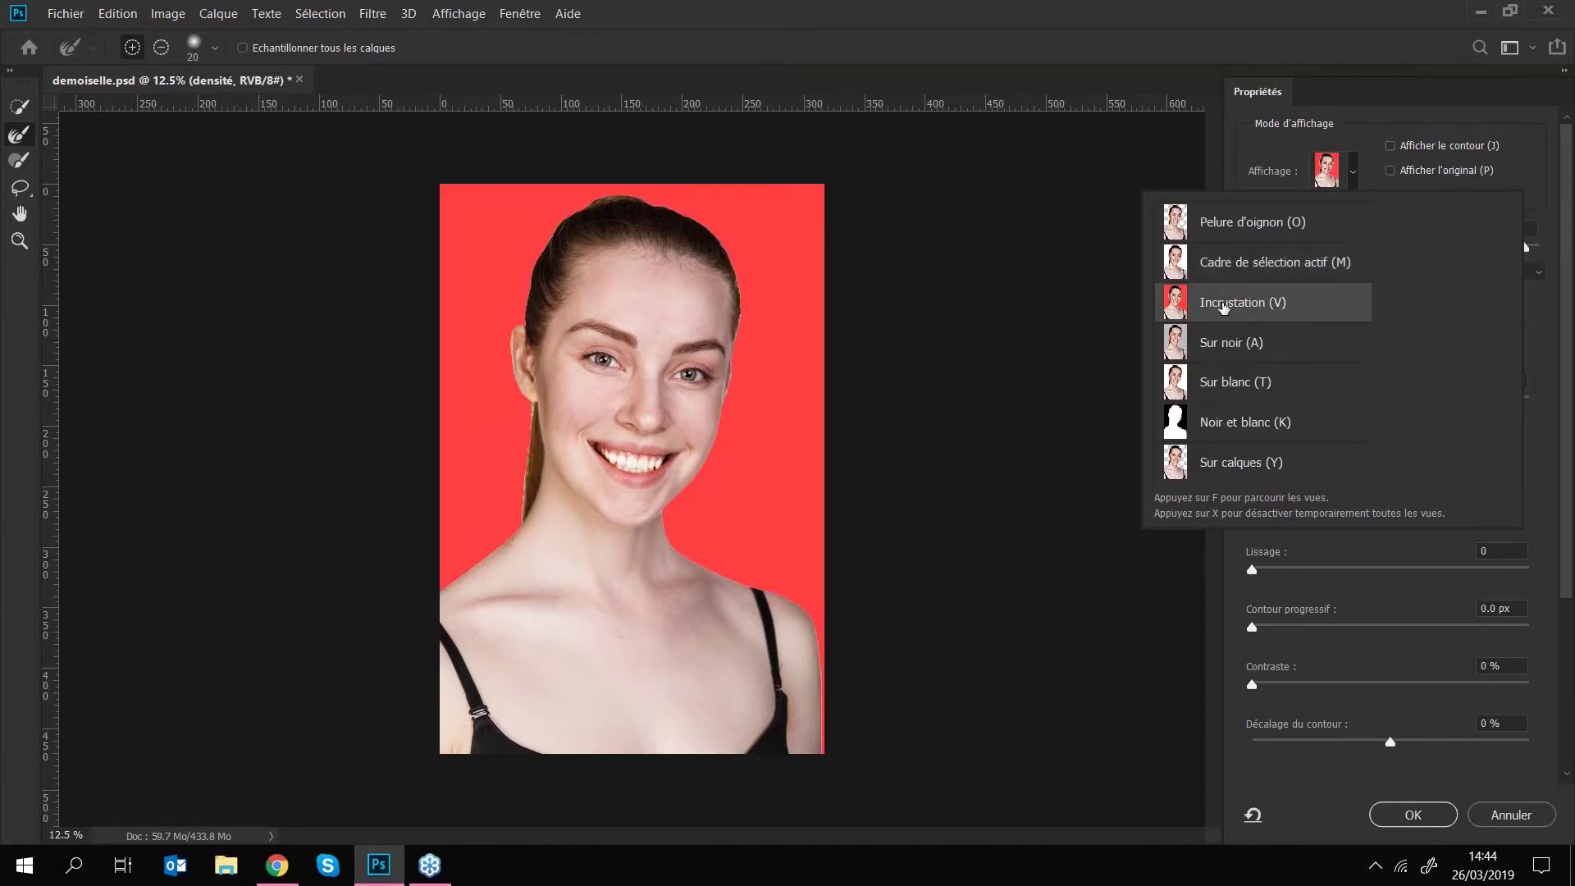
left_click(1294, 168)
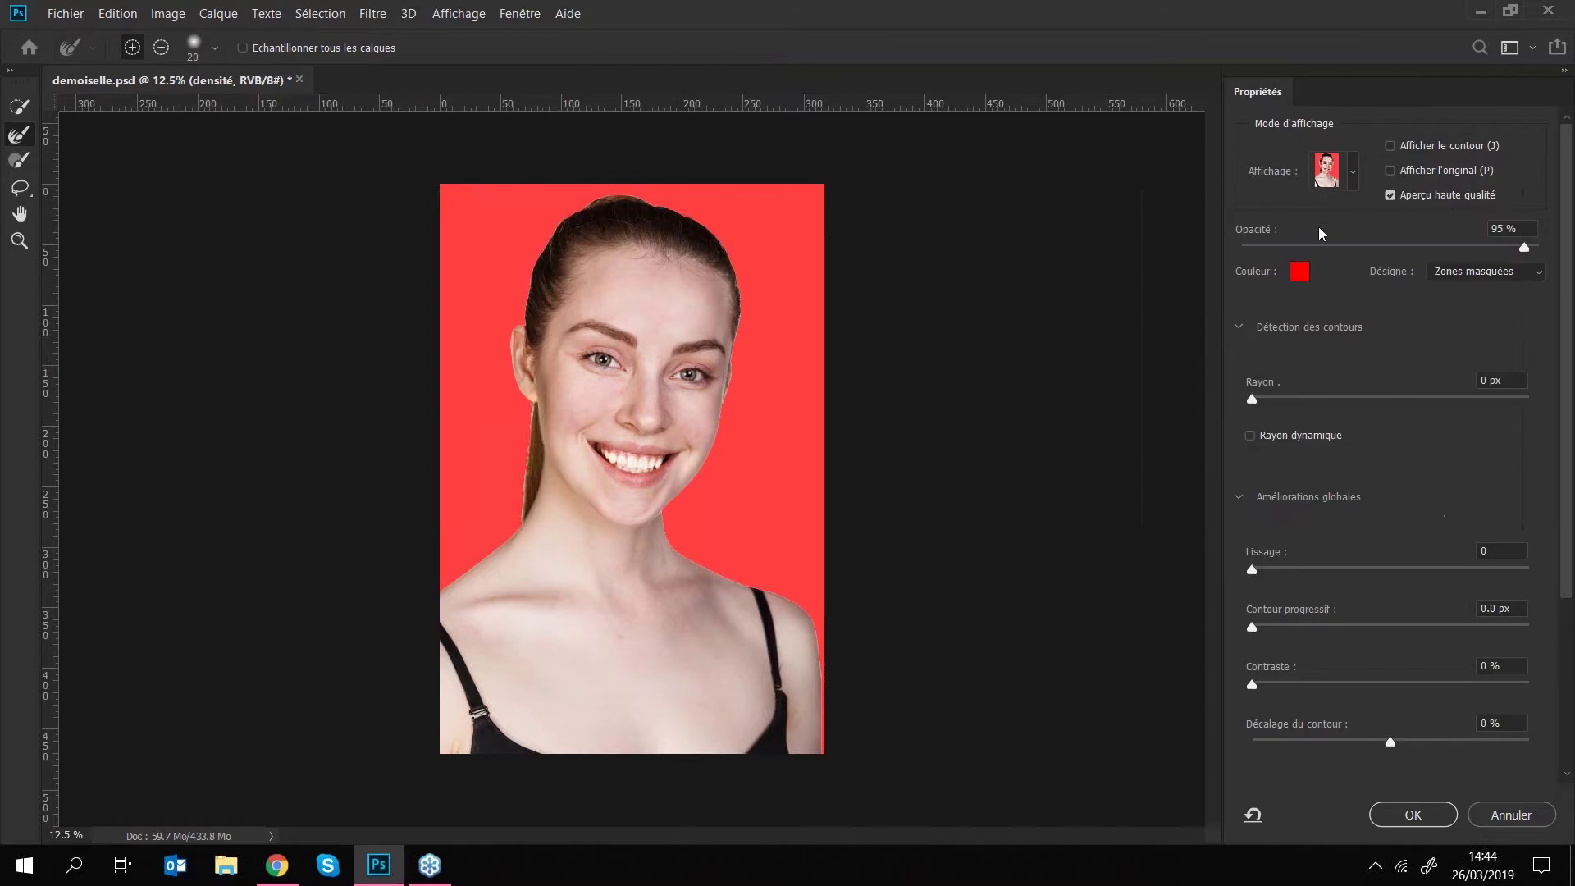
left_click(1297, 273)
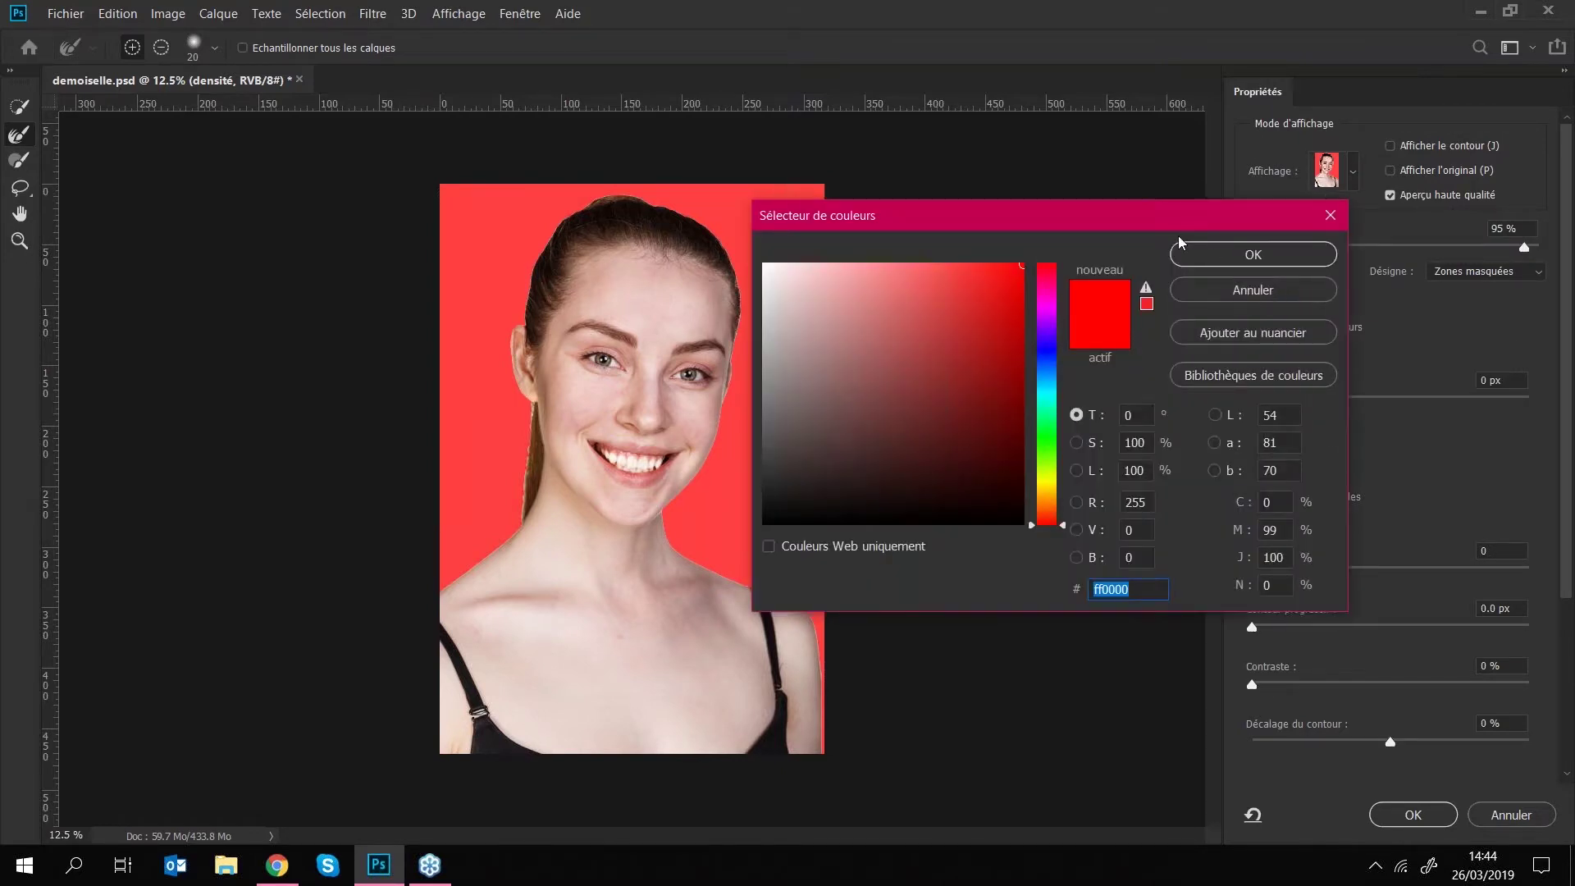
left_click(1047, 349)
left_click(1011, 340)
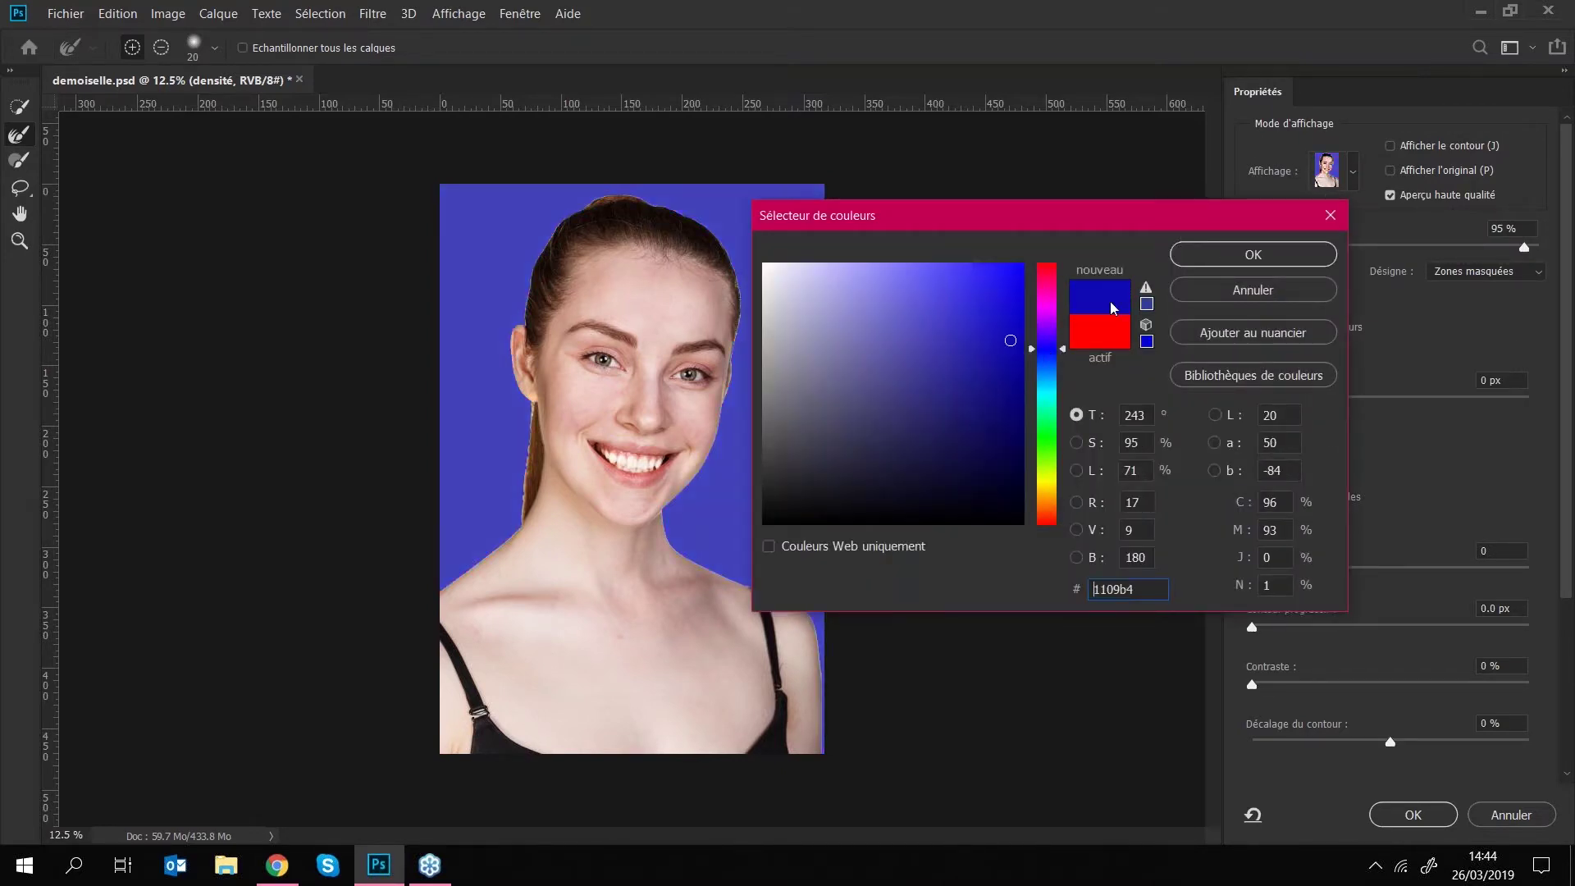
left_click(1217, 294)
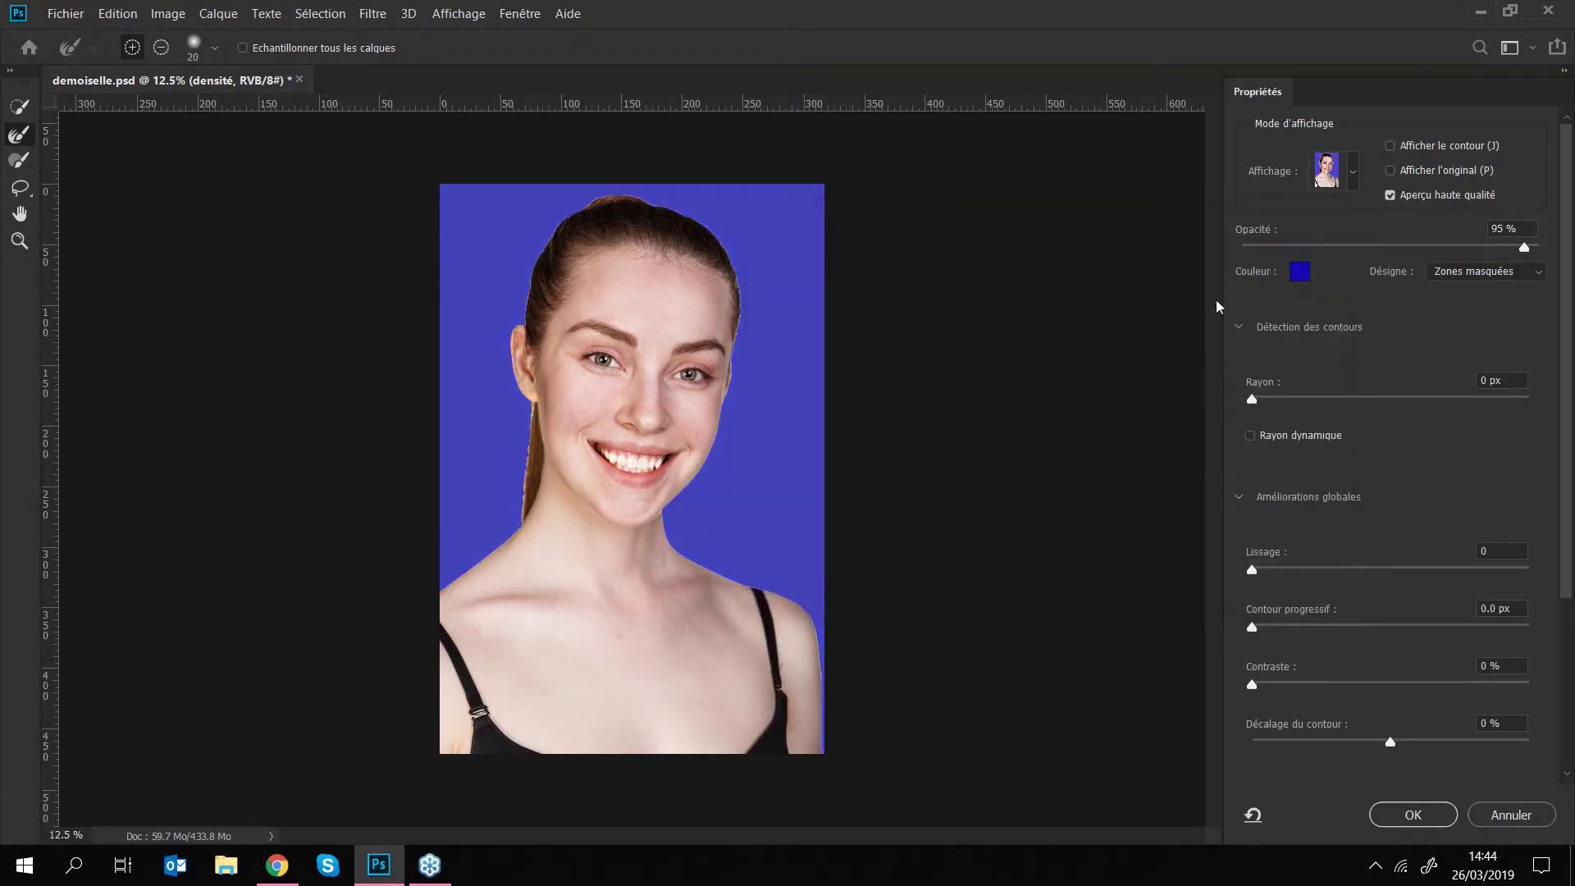
- Set the opacity of the red Incrustation overlay to 96%
left_click(1350, 174)
left_click(1285, 145)
mouse_move(1501, 249)
left_mouse_down()
mouse_move(1345, 246)
mouse_move(1527, 246)
left_mouse_up()
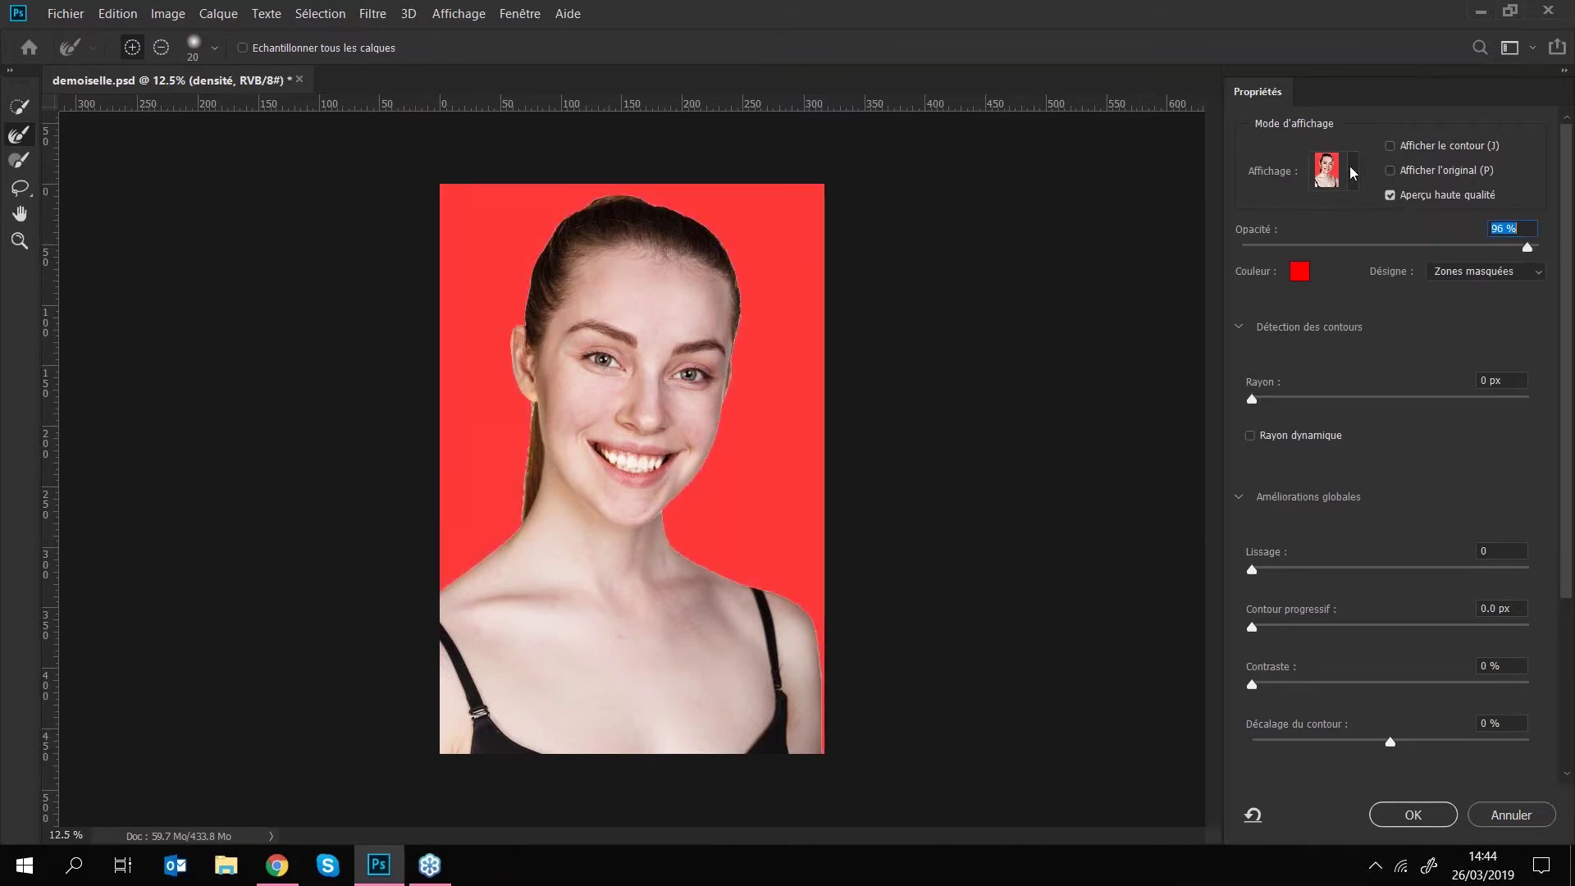
- Examine the cut-out in the Sur noir view at 100% opacity and in Sur calques, and return to Incrustation
left_click(1353, 172)
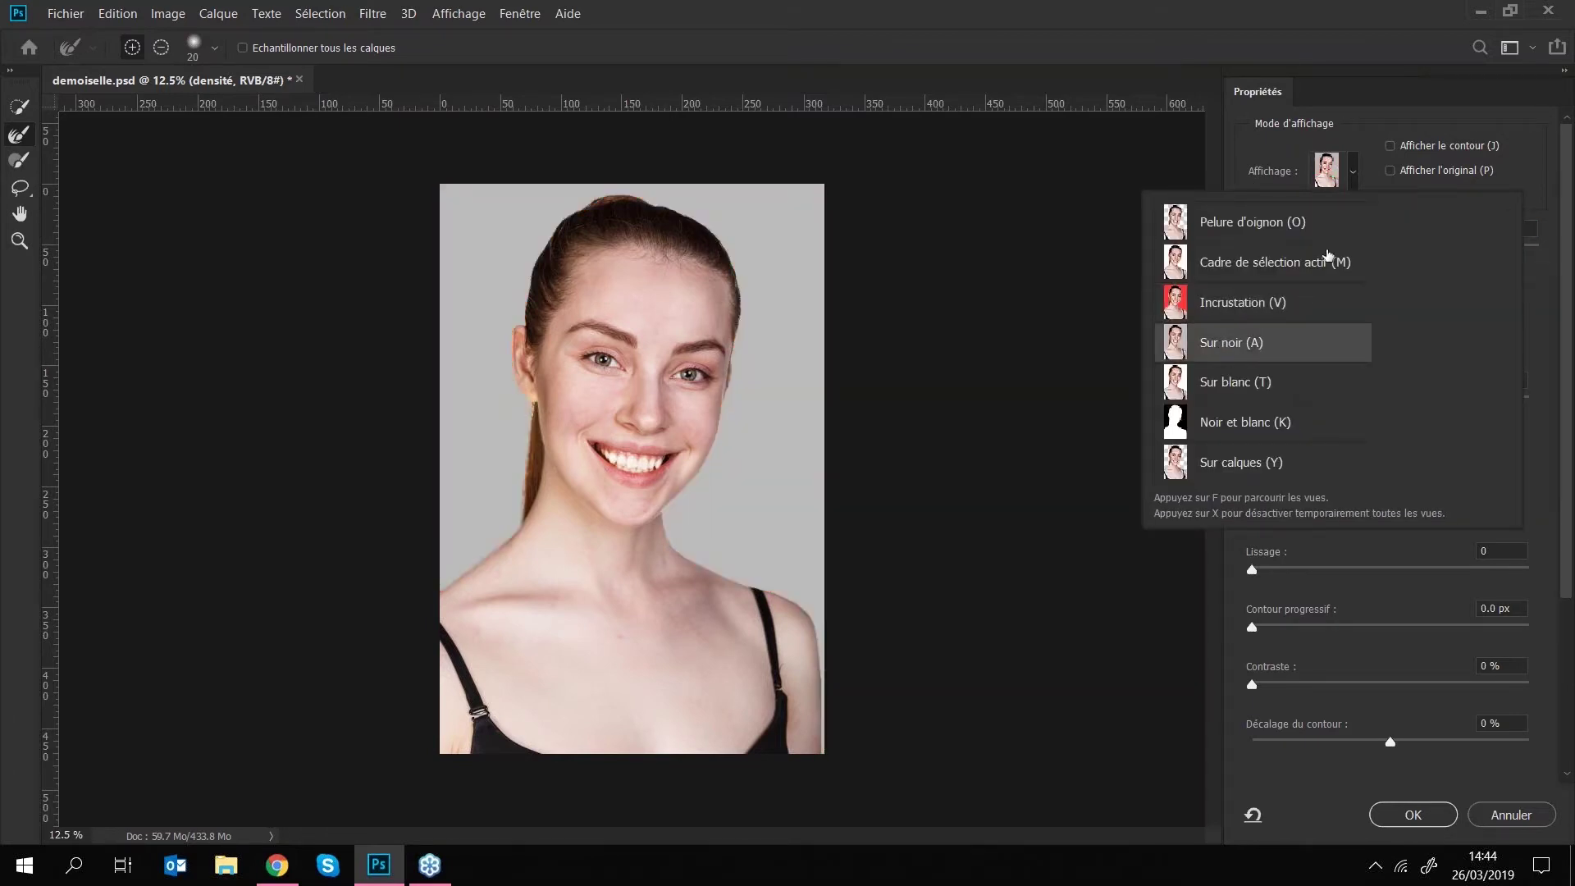
left_click(1280, 93)
left_click_drag(1392, 251, 1550, 254)
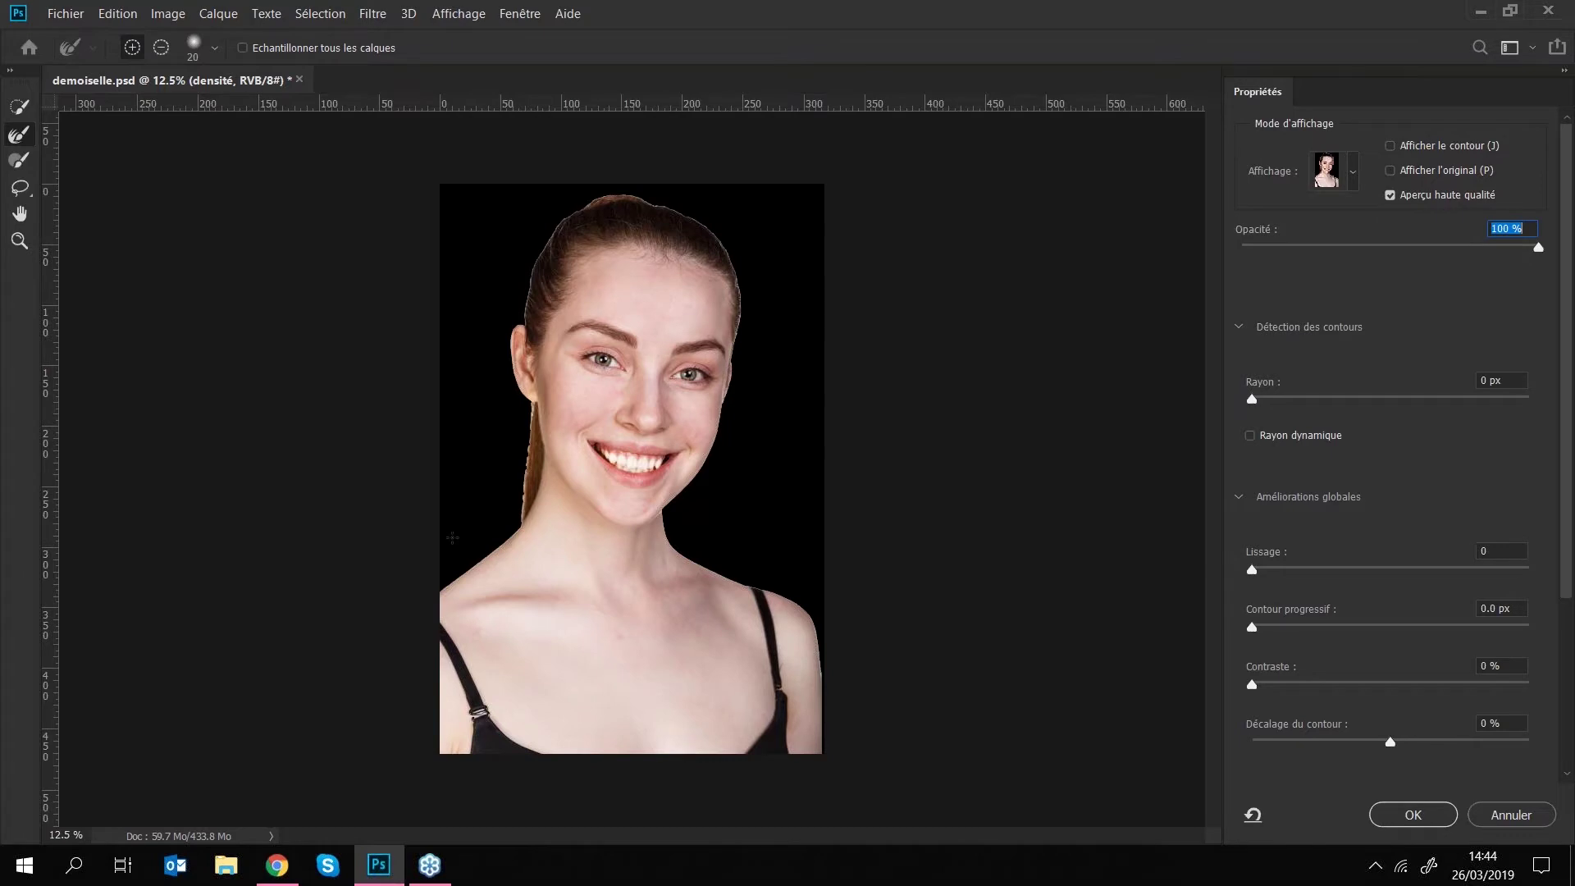
left_click(1352, 172)
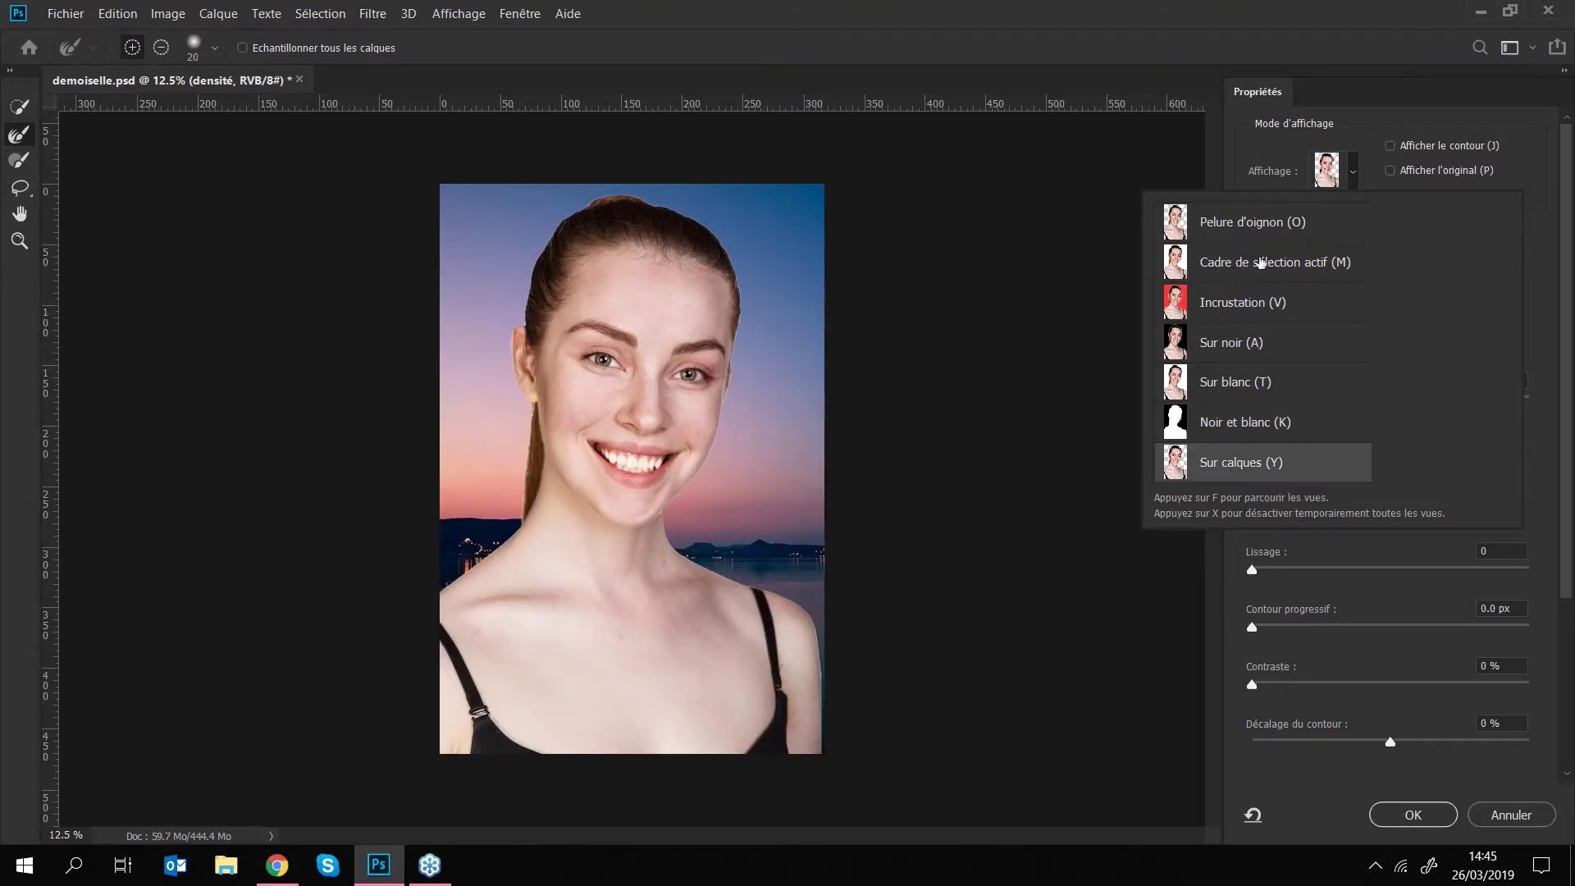
left_click(1236, 315)
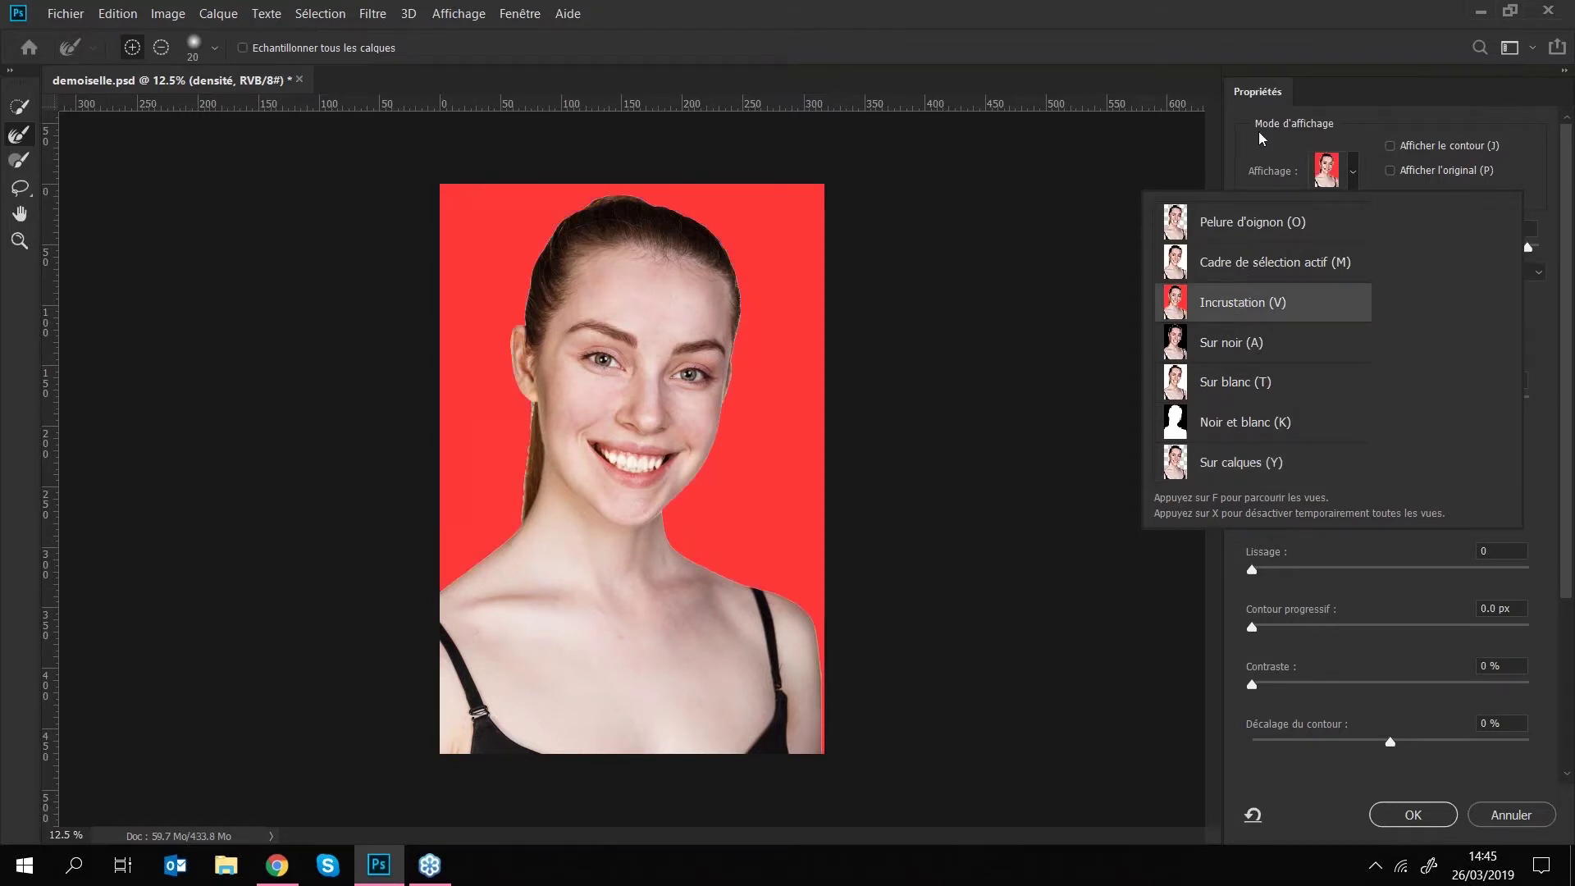
- Try an edge-detection Rayon of 17 px on the cut-out and reset it to 0 px
left_click(1327, 174)
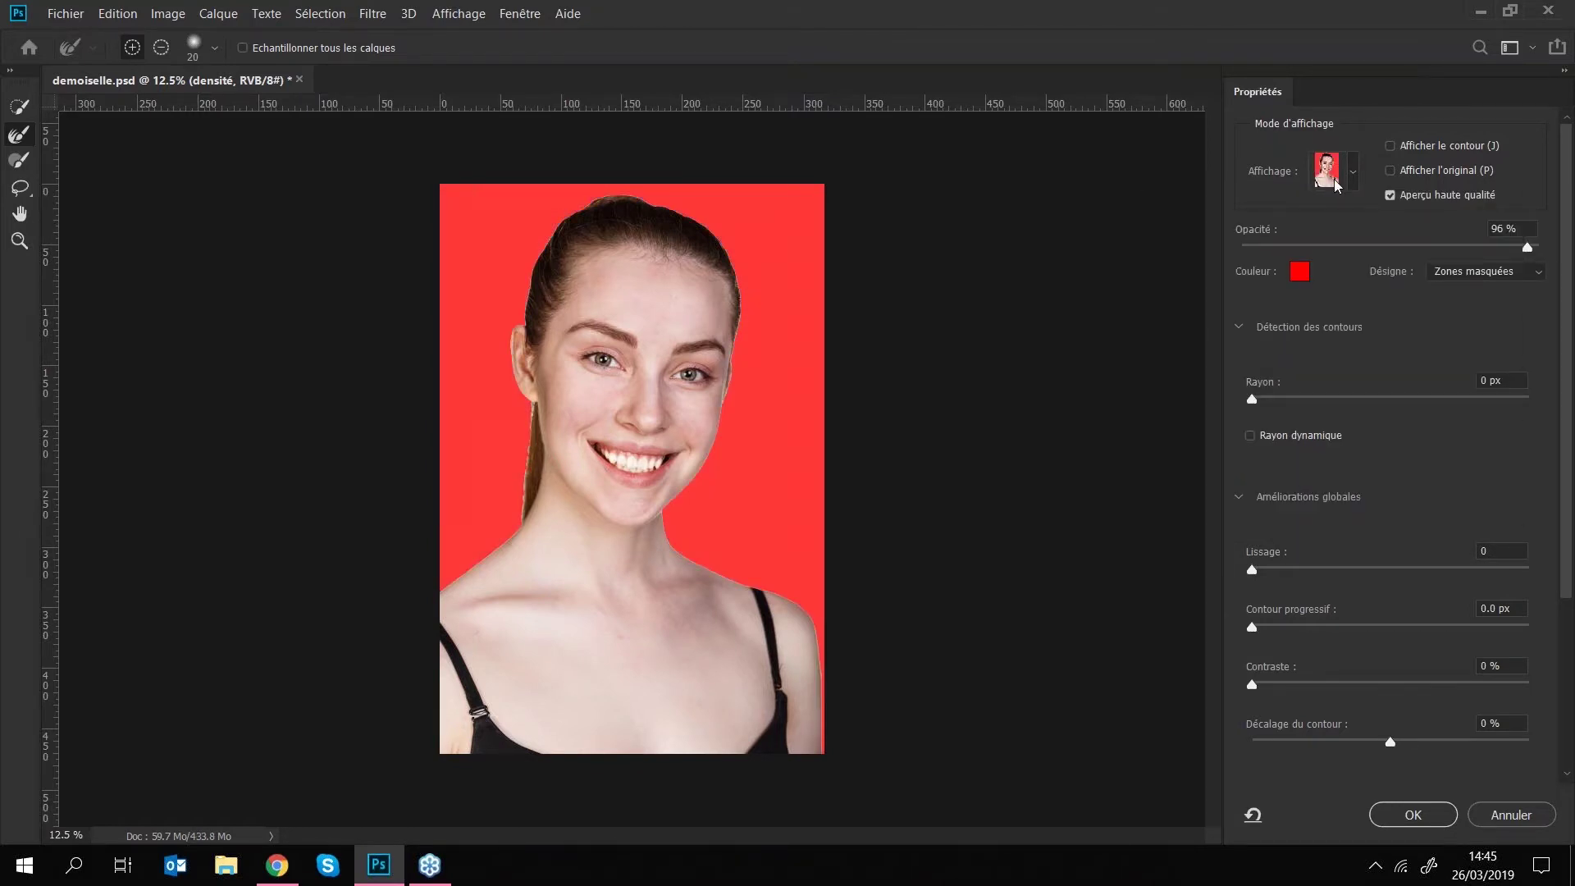
key("ctrl+plus")
key("ctrl+plus")
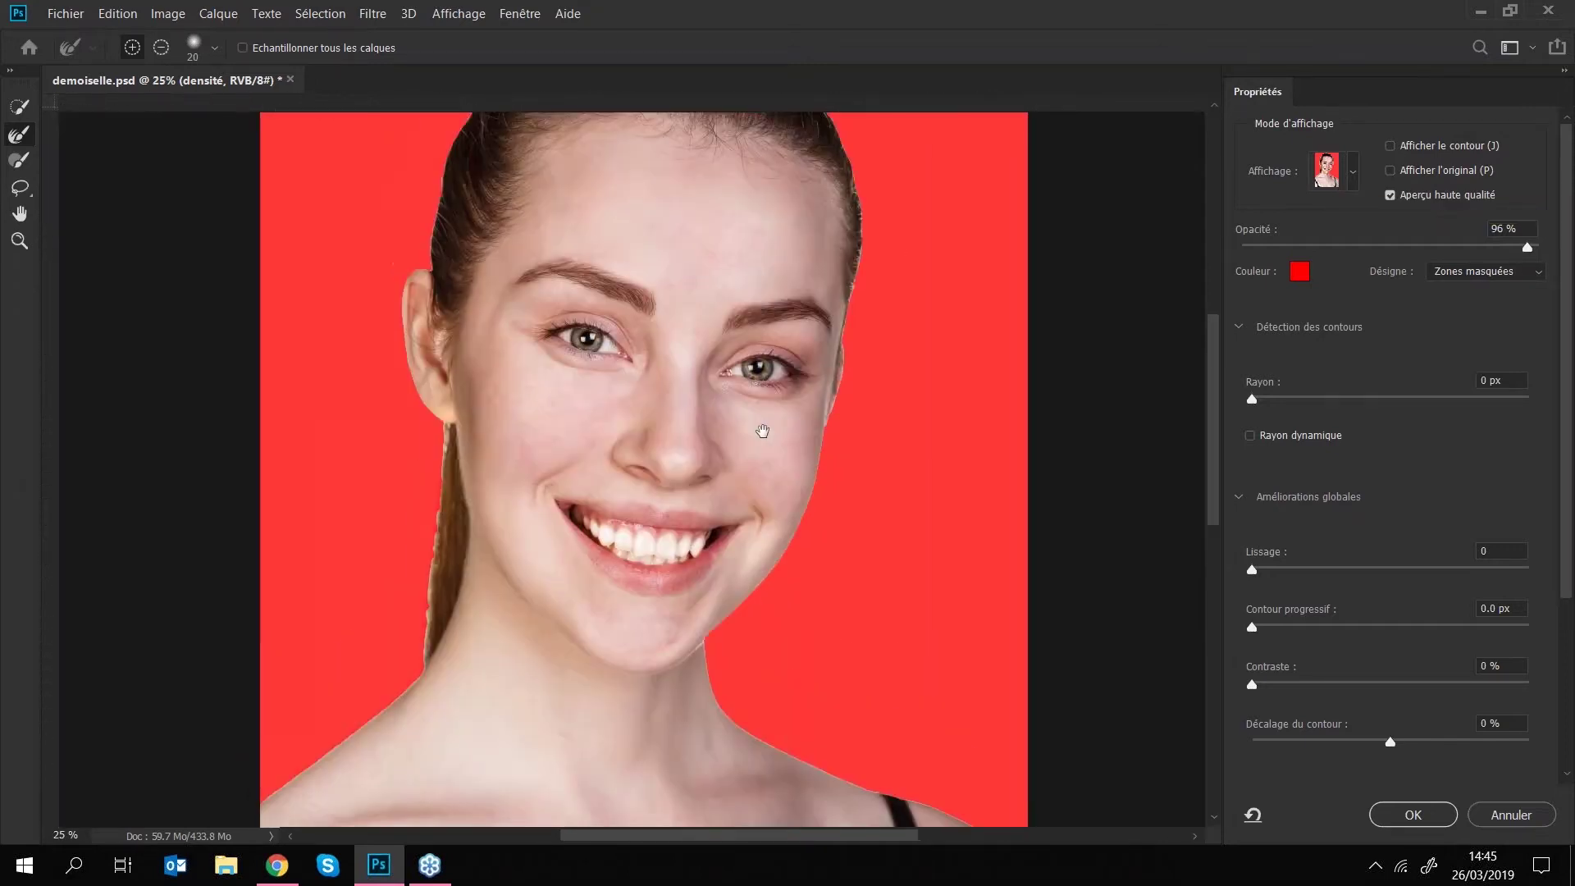
left_click(1337, 185)
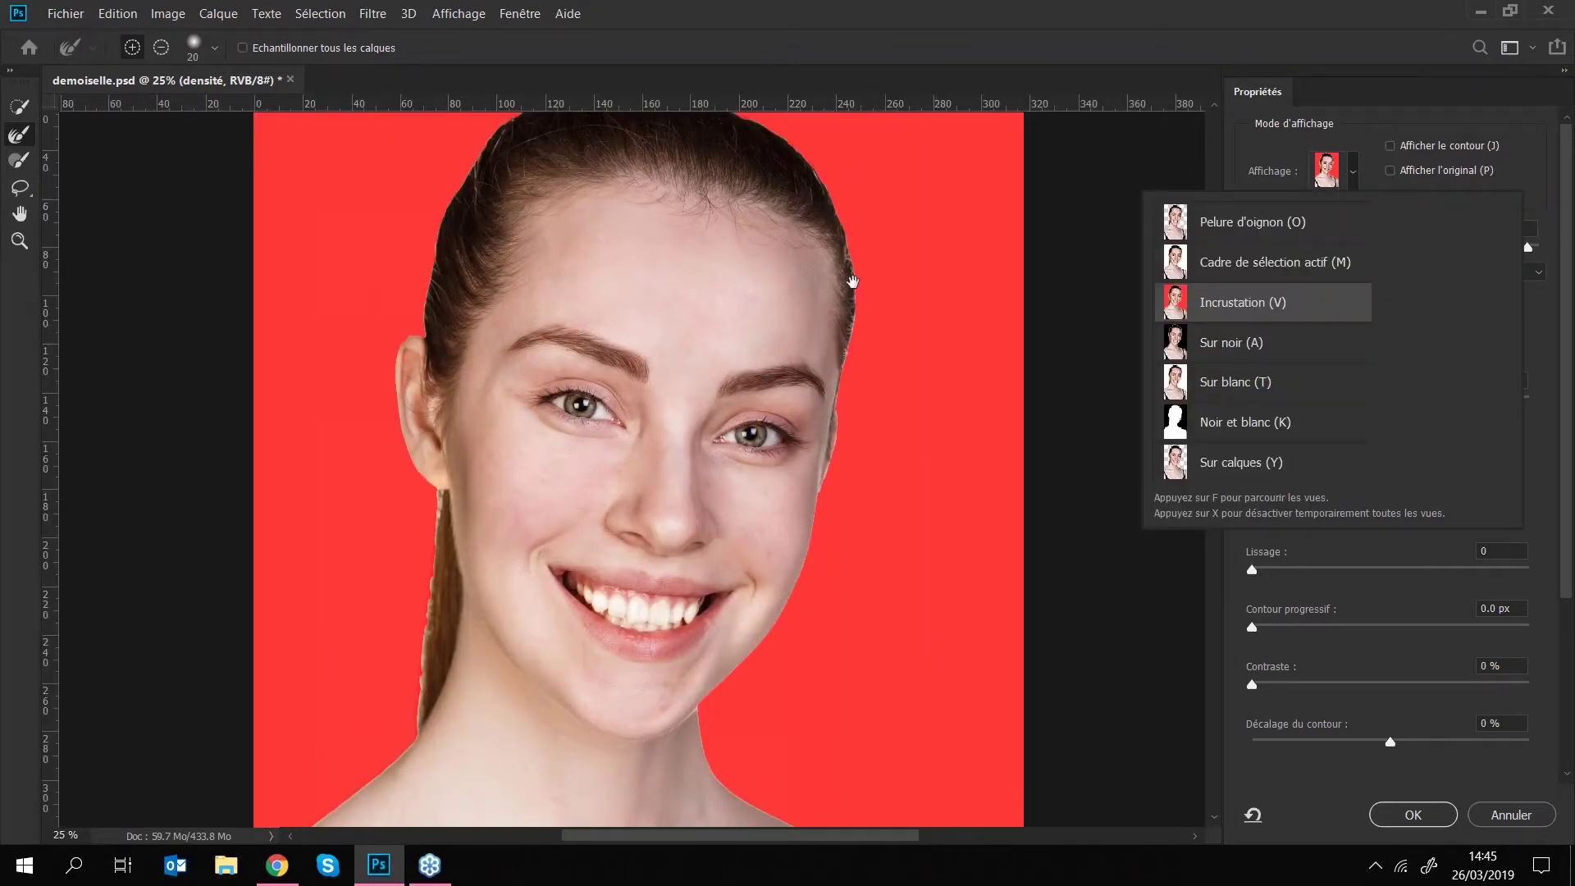
left_click(853, 283)
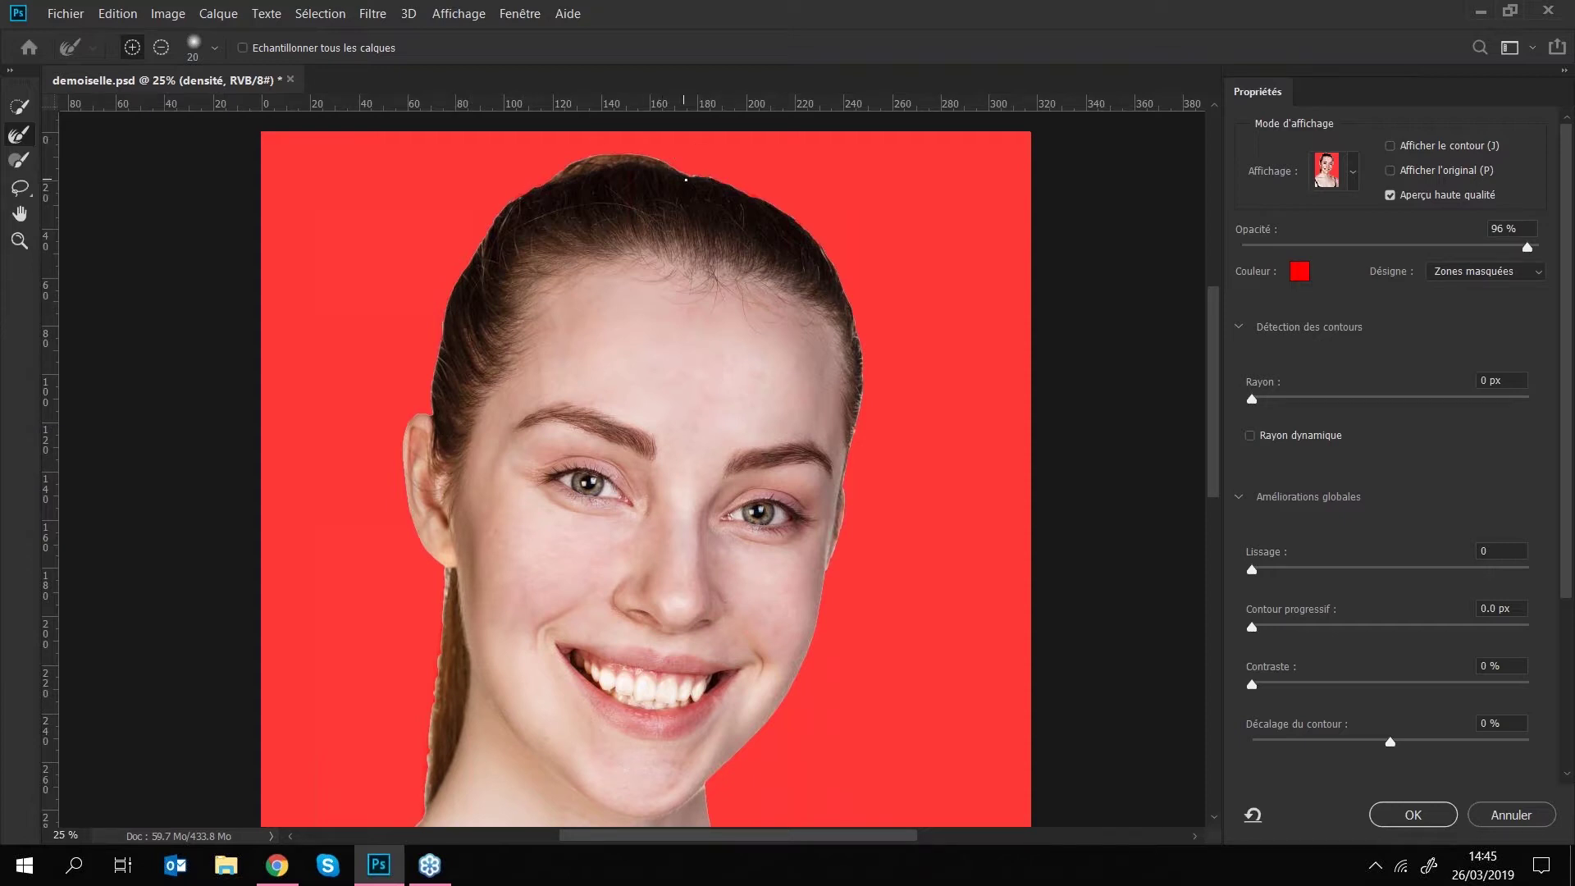
left_click_drag(1252, 399, 1377, 403)
key("ctrl+plus")
key("ctrl+plus")
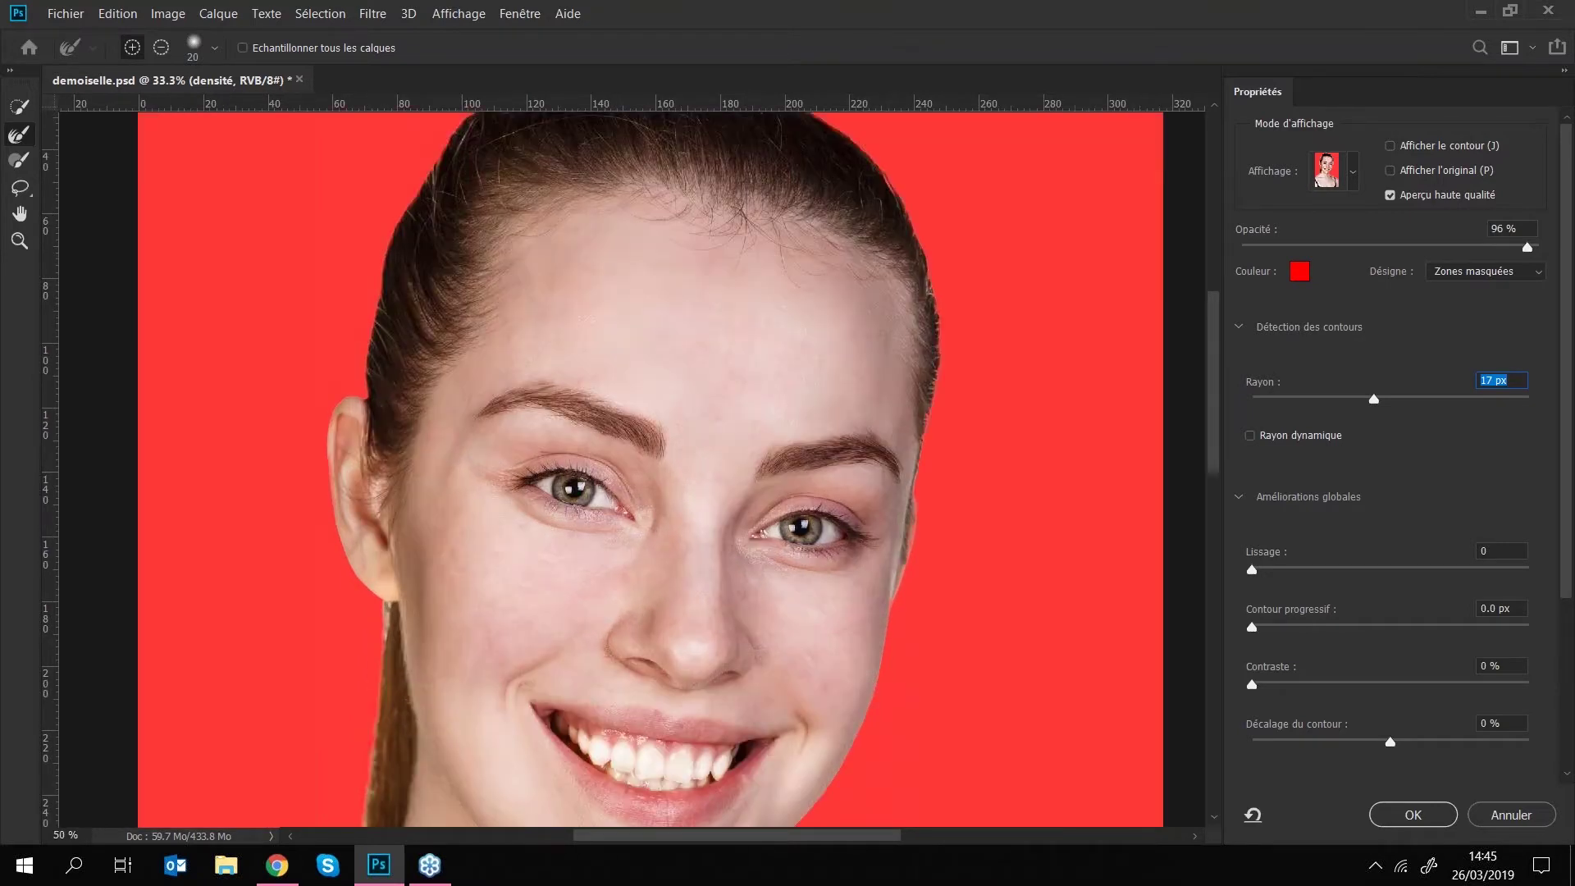
key("ctrl+plus")
left_click_drag(598, 345, 982, 462)
left_click_drag(1374, 399, 1239, 401)
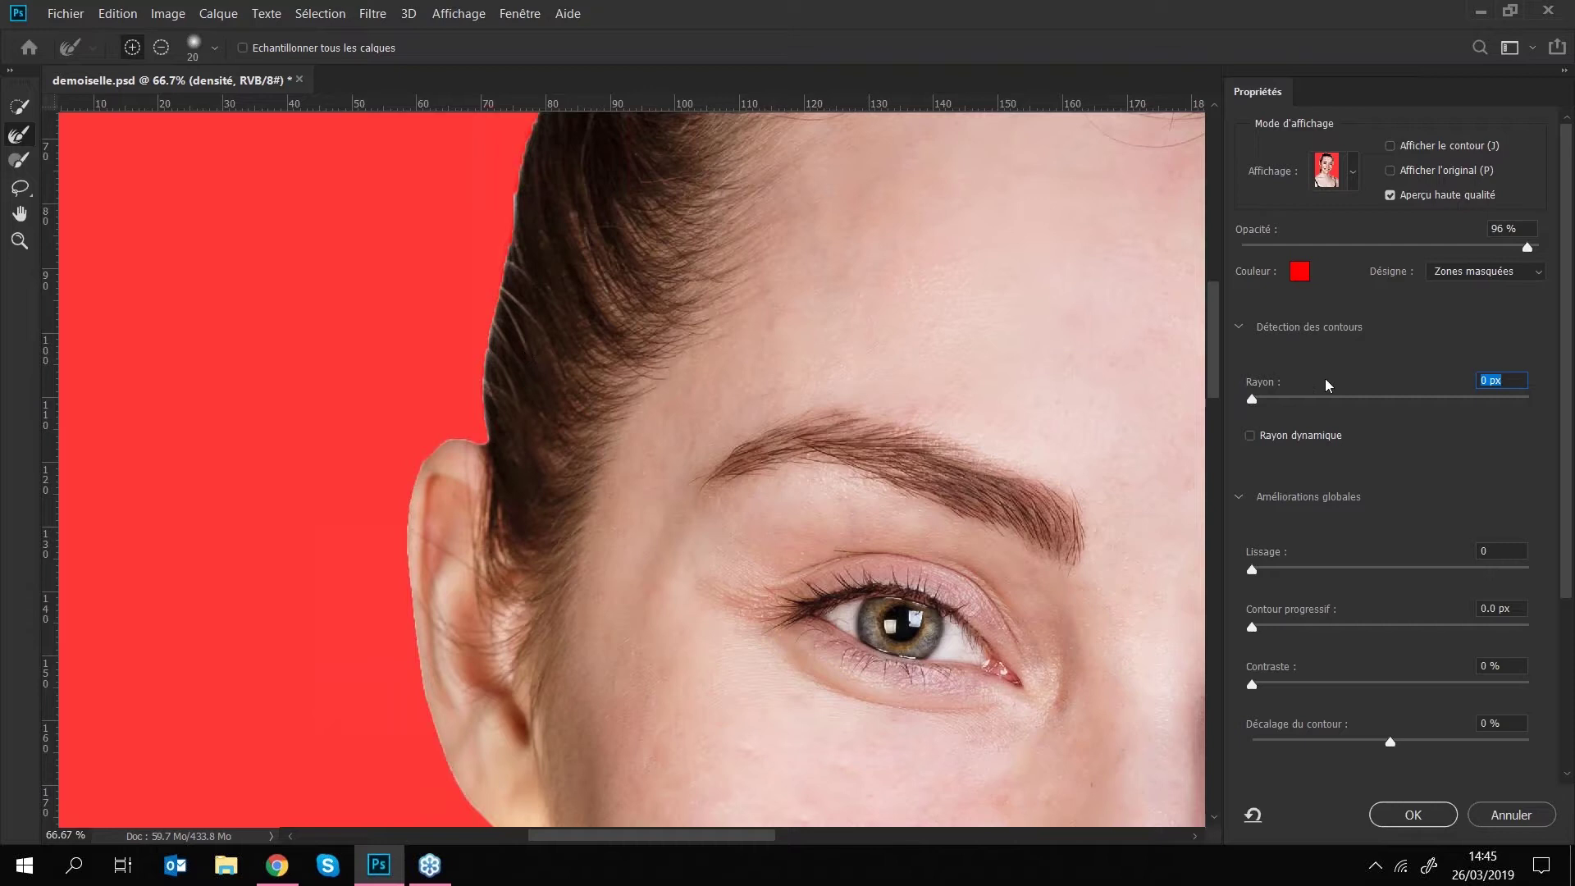
mouse_move(1252, 400)
left_mouse_down()
mouse_move(1551, 411)
mouse_move(1254, 401)
left_mouse_up()
- Try the Lissage, Contour progressif and Contraste adjustments on the cut-out edge
left_click_drag(1565, 402, 1570, 564)
mouse_move(1252, 331)
left_mouse_down()
mouse_move(1427, 333)
mouse_move(1222, 338)
left_mouse_up()
left_click(1435, 335)
mouse_move(1252, 391)
left_mouse_down()
mouse_move(1429, 400)
mouse_move(1254, 396)
left_mouse_up()
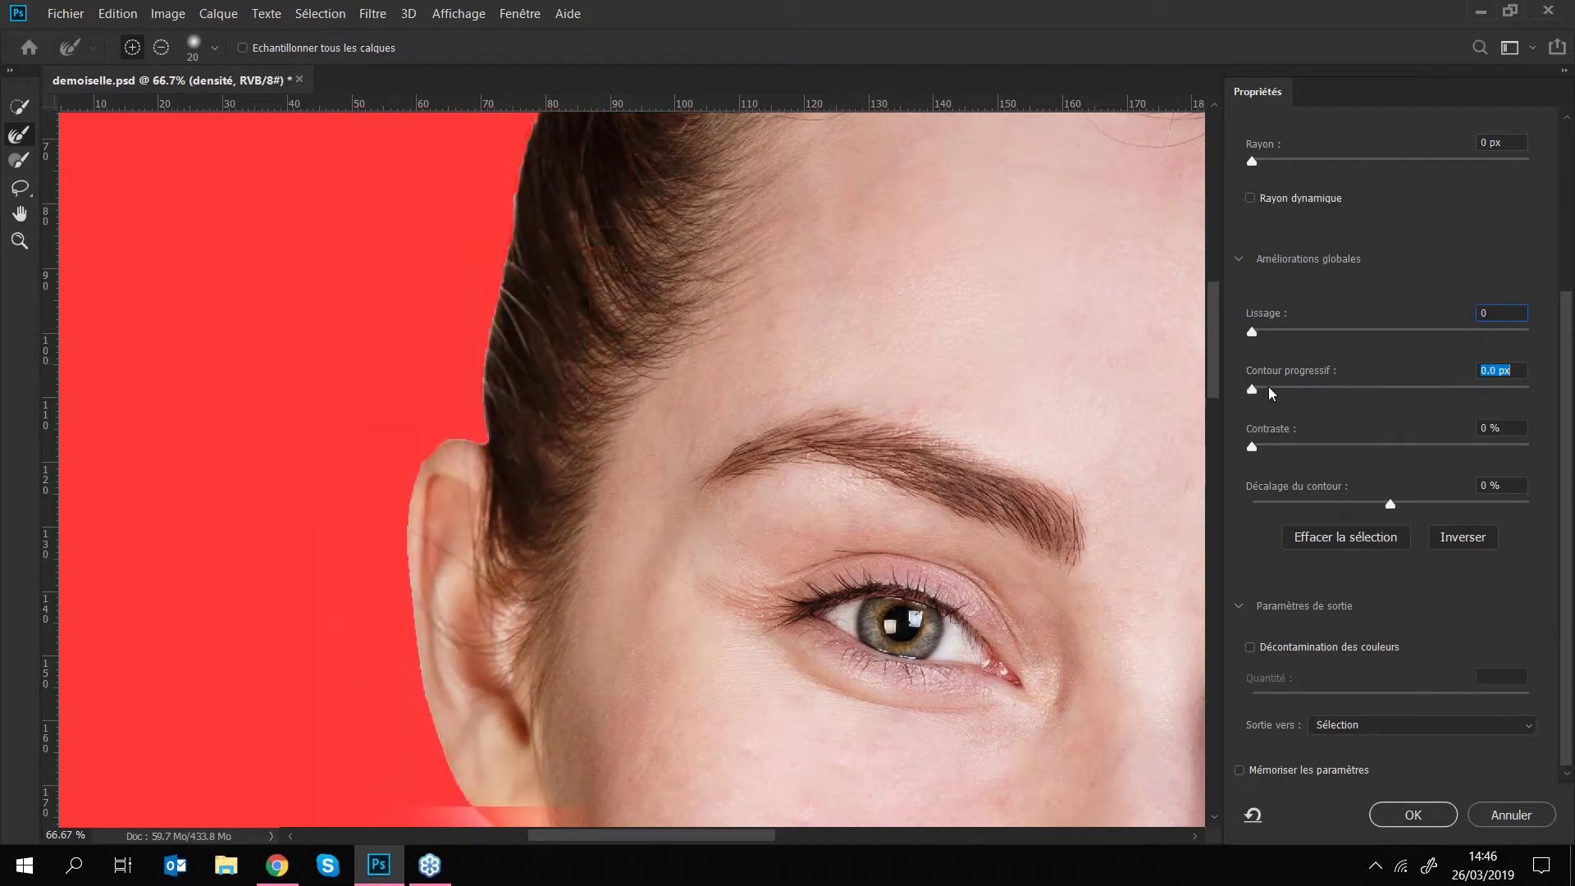
mouse_move(1256, 449)
left_mouse_down()
mouse_move(1477, 453)
mouse_move(1265, 450)
left_mouse_up()
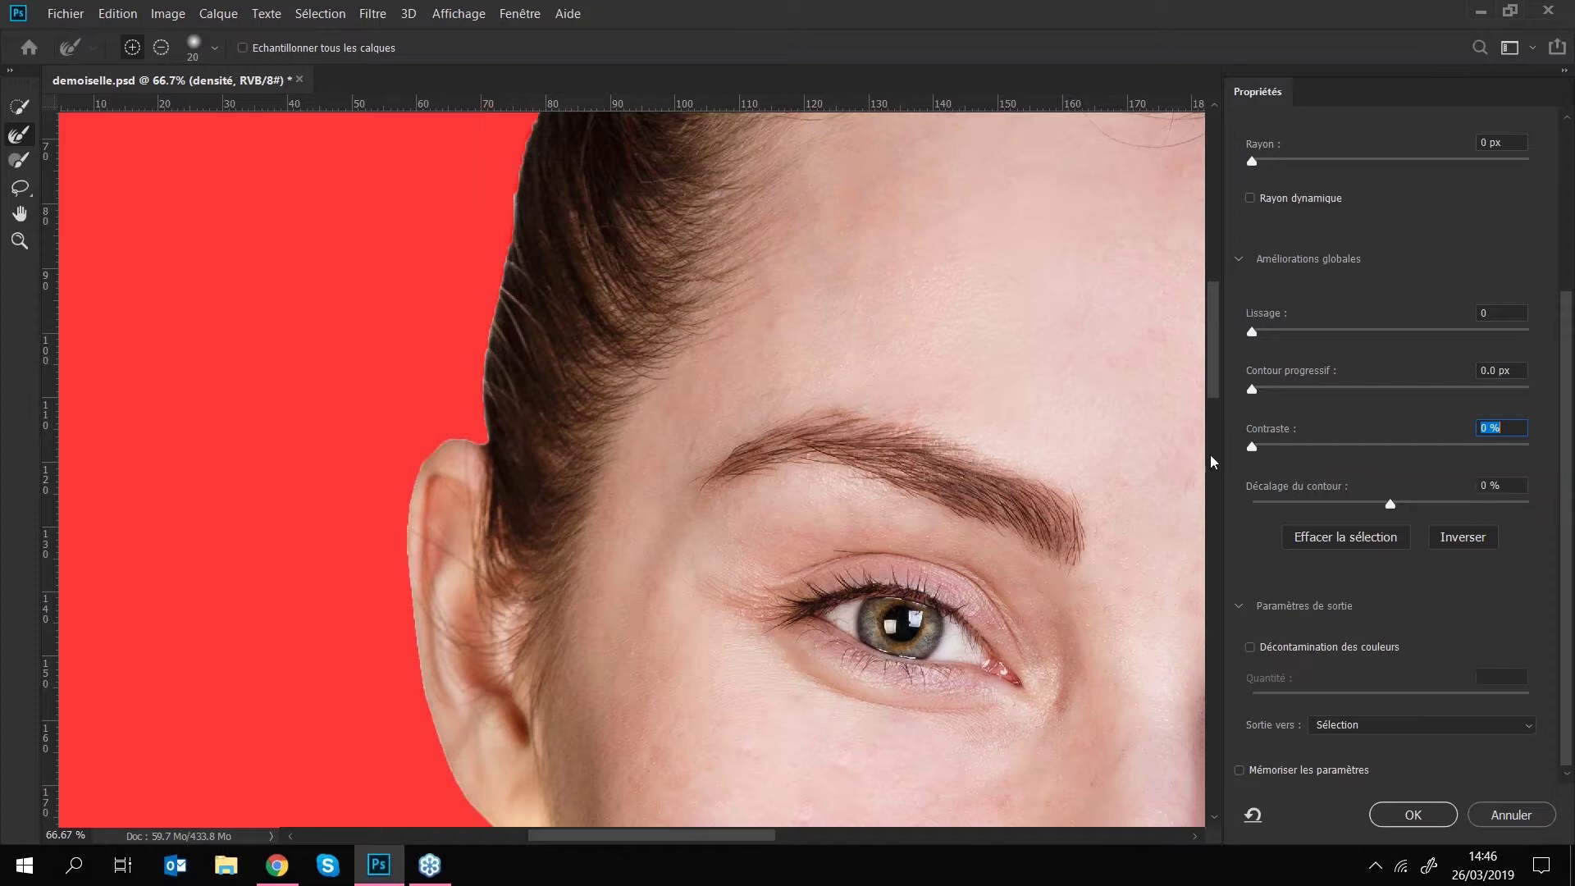
- Try Décalage du contour at -97% and +100%, and reset it to 0%
left_click_drag(1390, 505, 1253, 504)
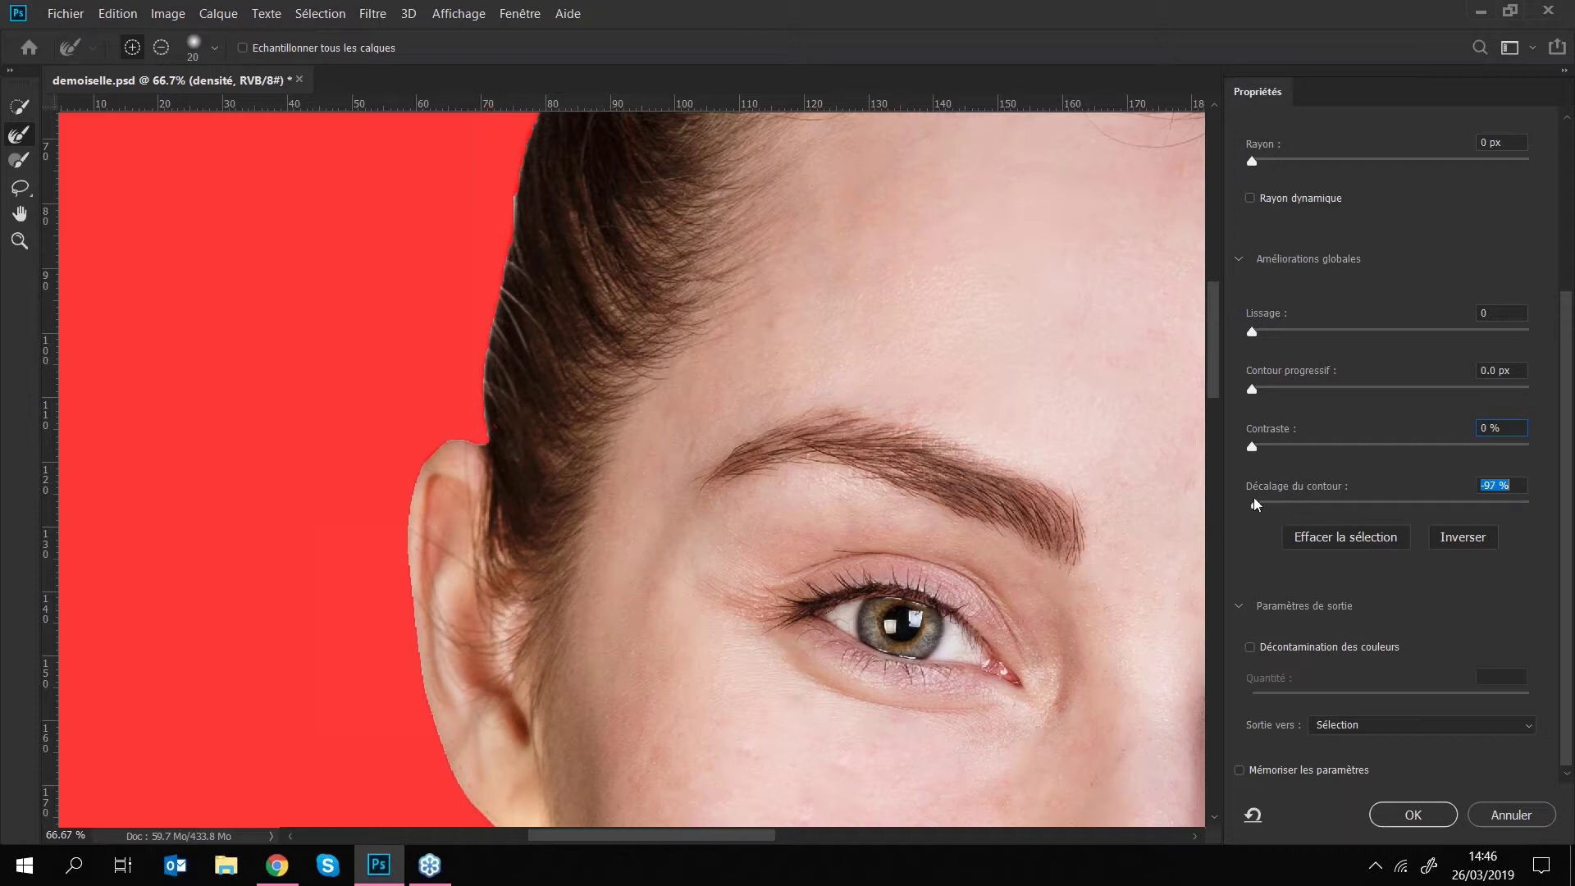
left_click_drag(1256, 506, 1264, 505)
left_click_drag(1269, 509, 1529, 509)
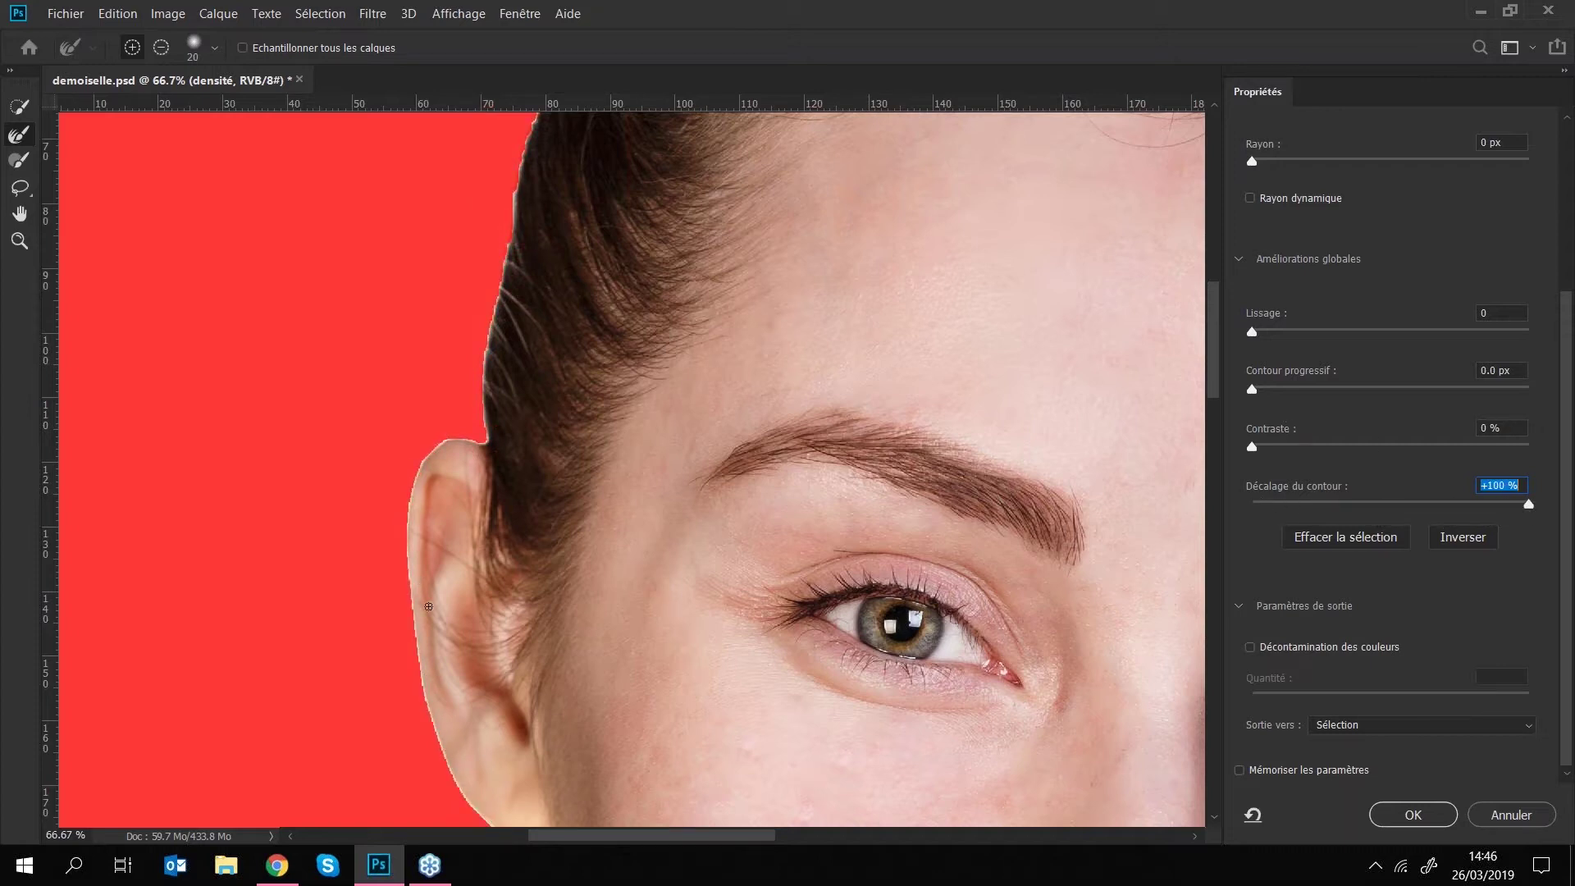
type("0")
- Try a 9 px brush stroke on the red masked background beside the hair
key("ctrl+minus")
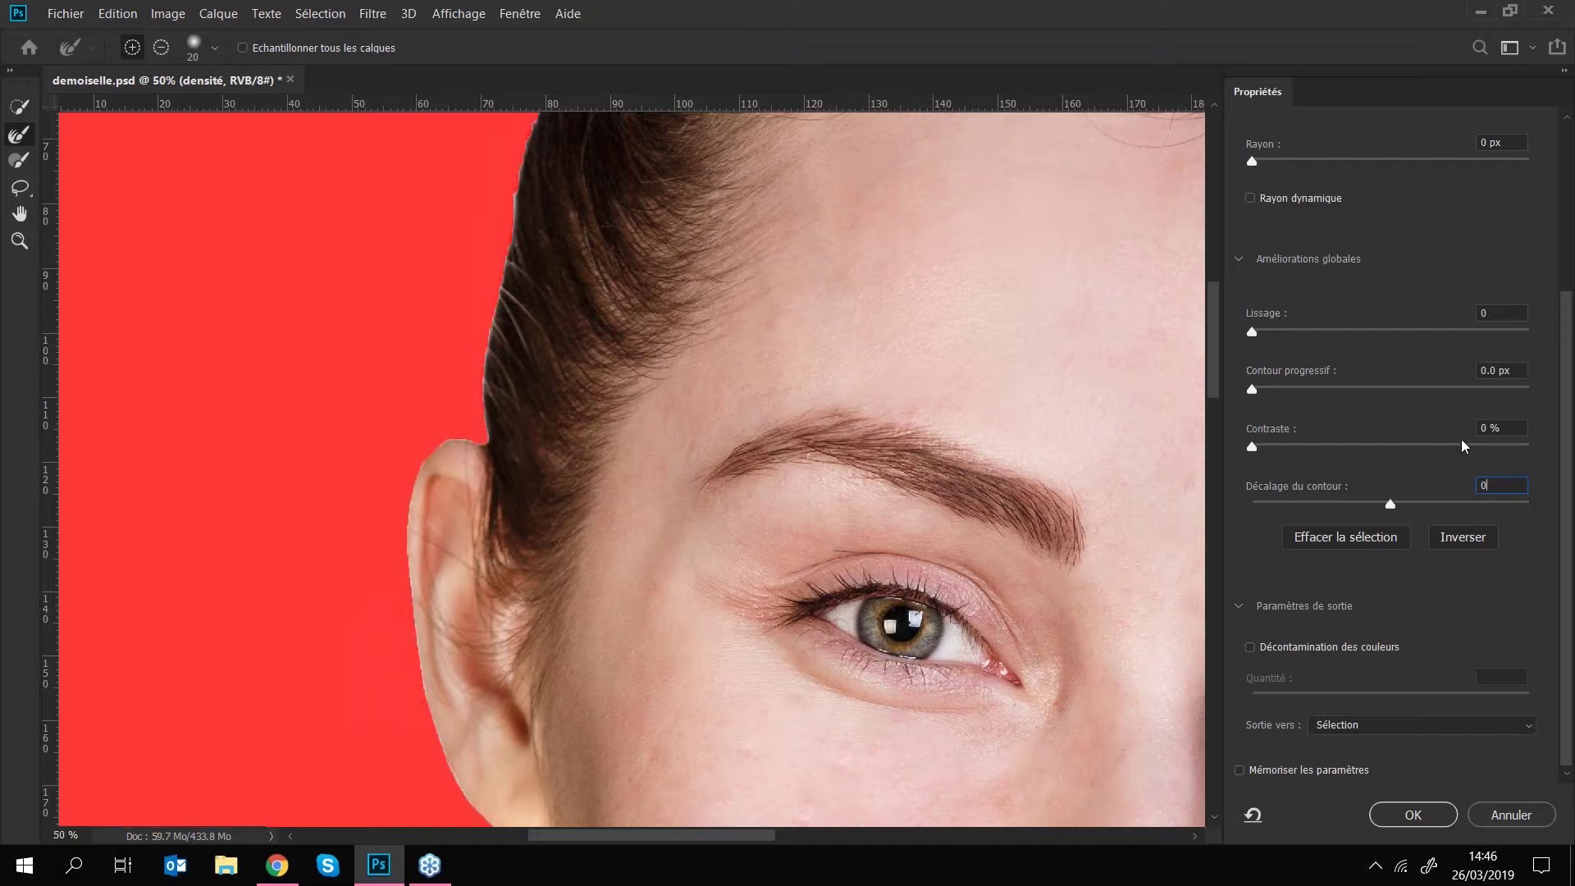
key("ctrl+minus")
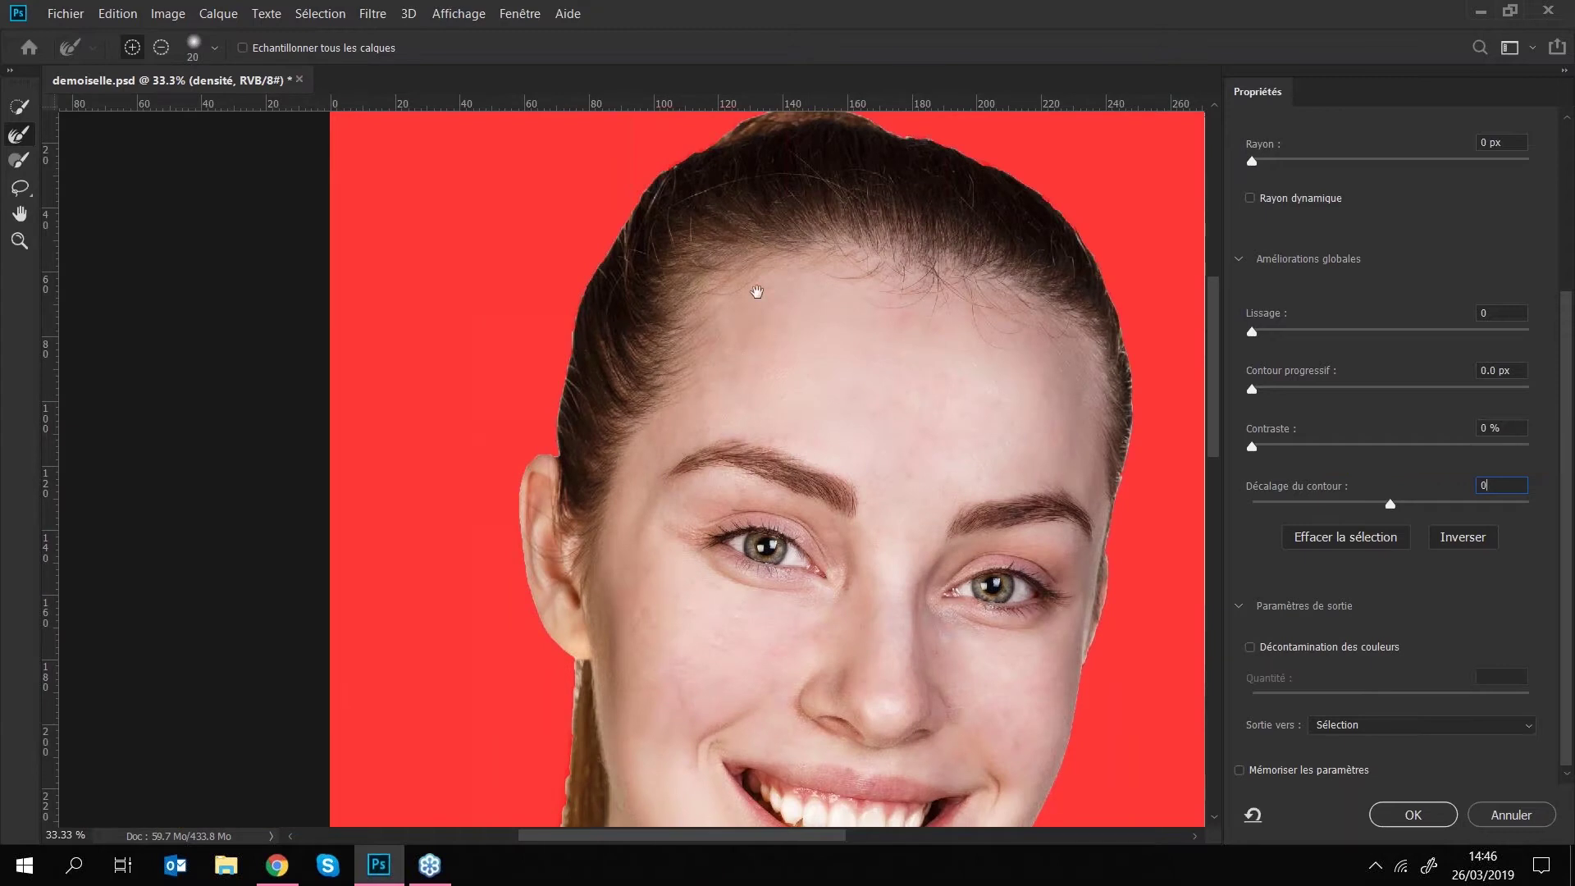
left_click_drag(700, 296, 625, 326)
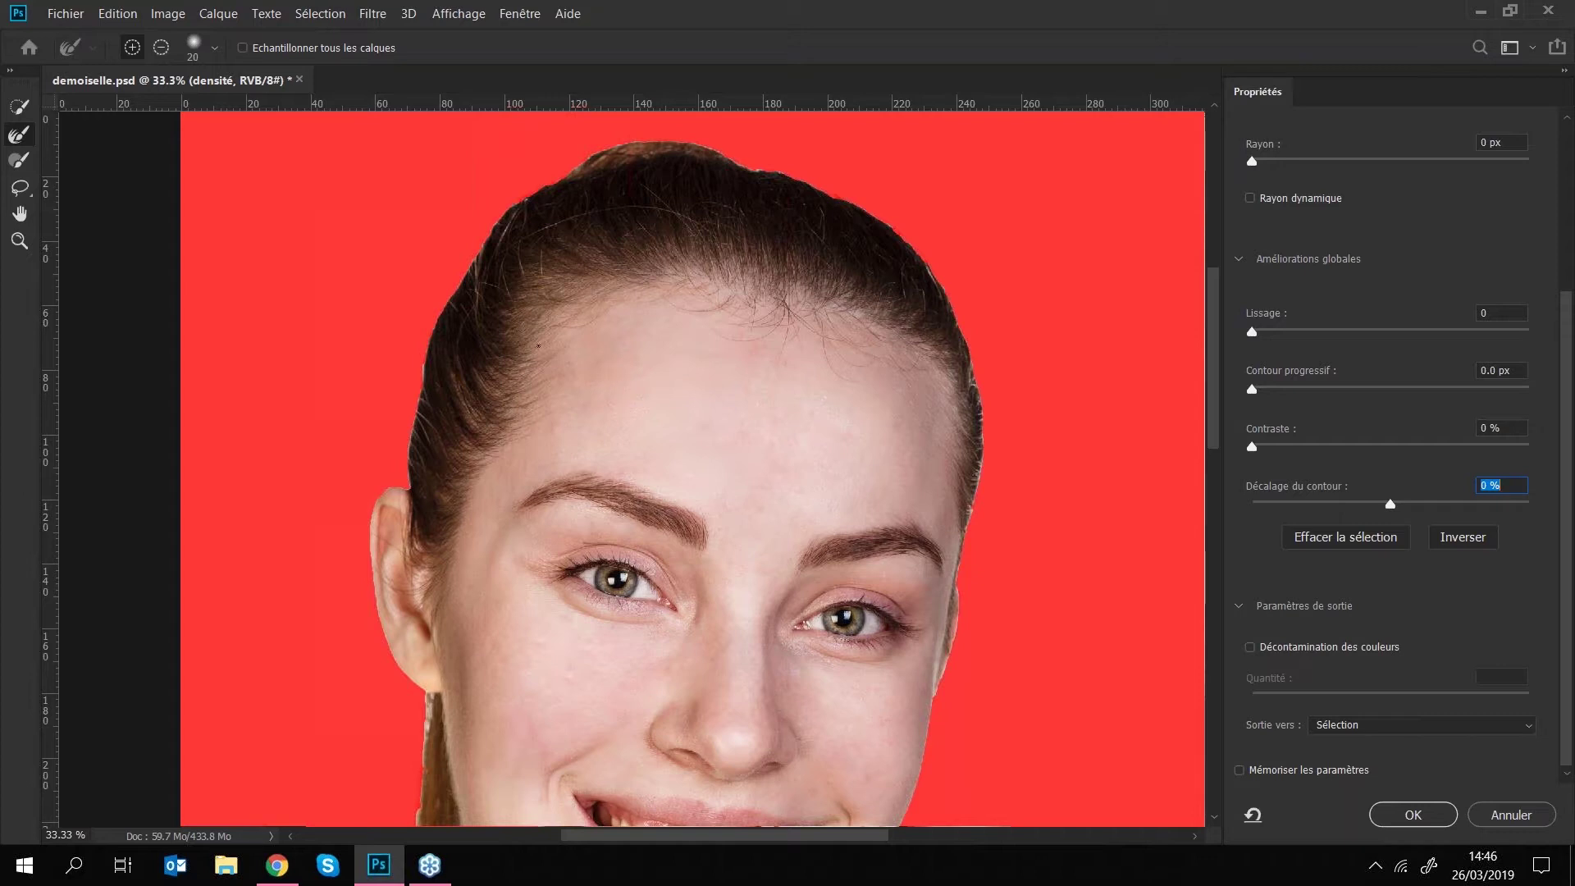
left_click(20, 161)
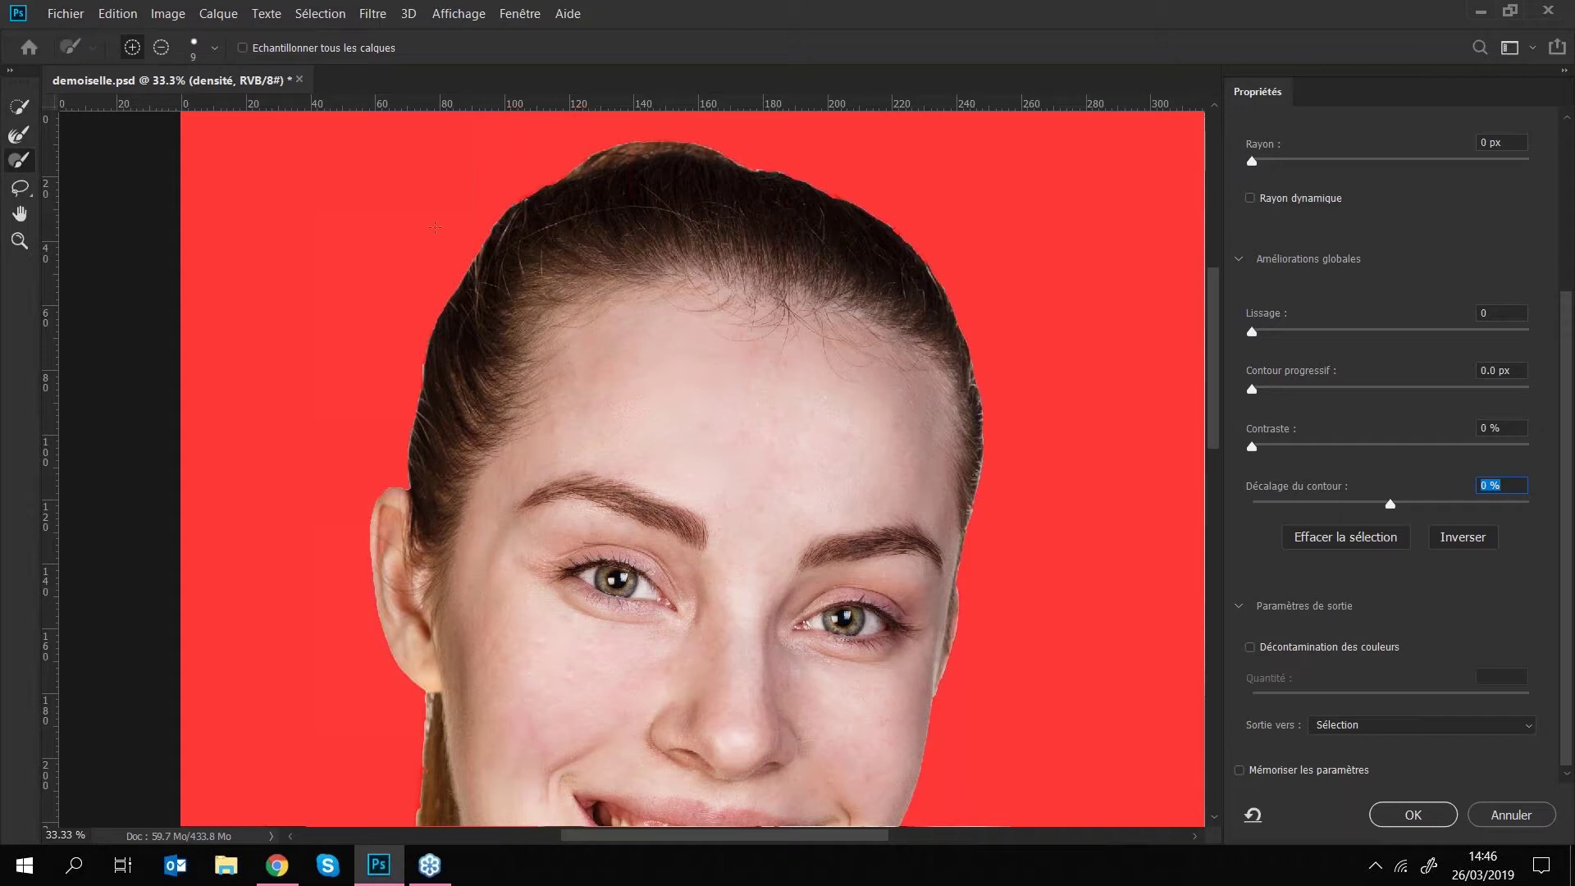
mouse_move(308, 180)
left_mouse_down()
mouse_move(289, 264)
mouse_move(365, 256)
left_mouse_up()
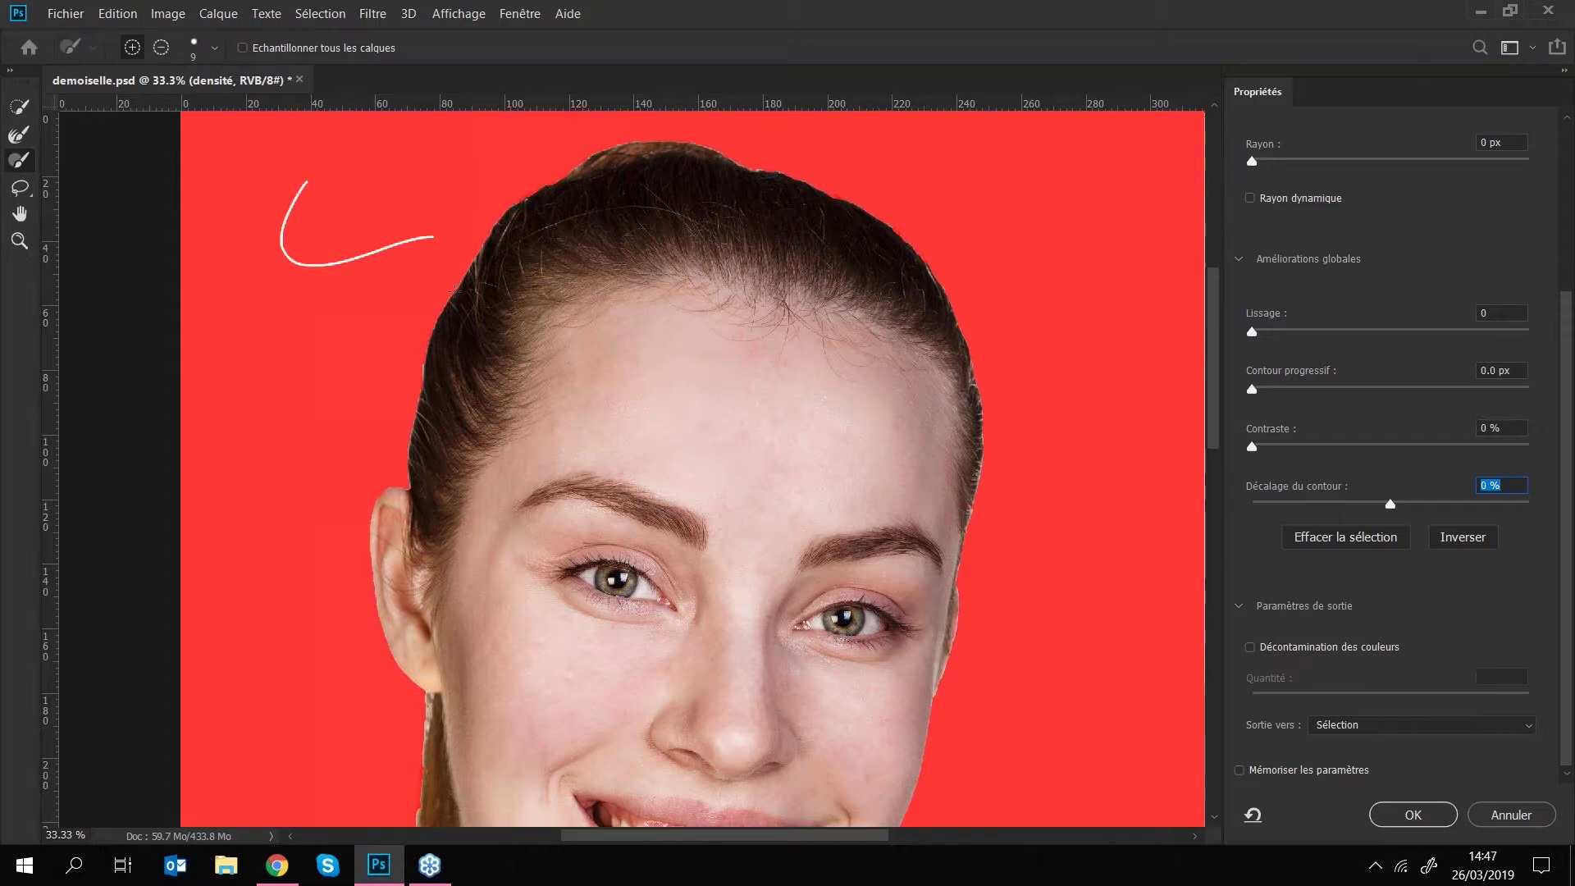
left_click(20, 108)
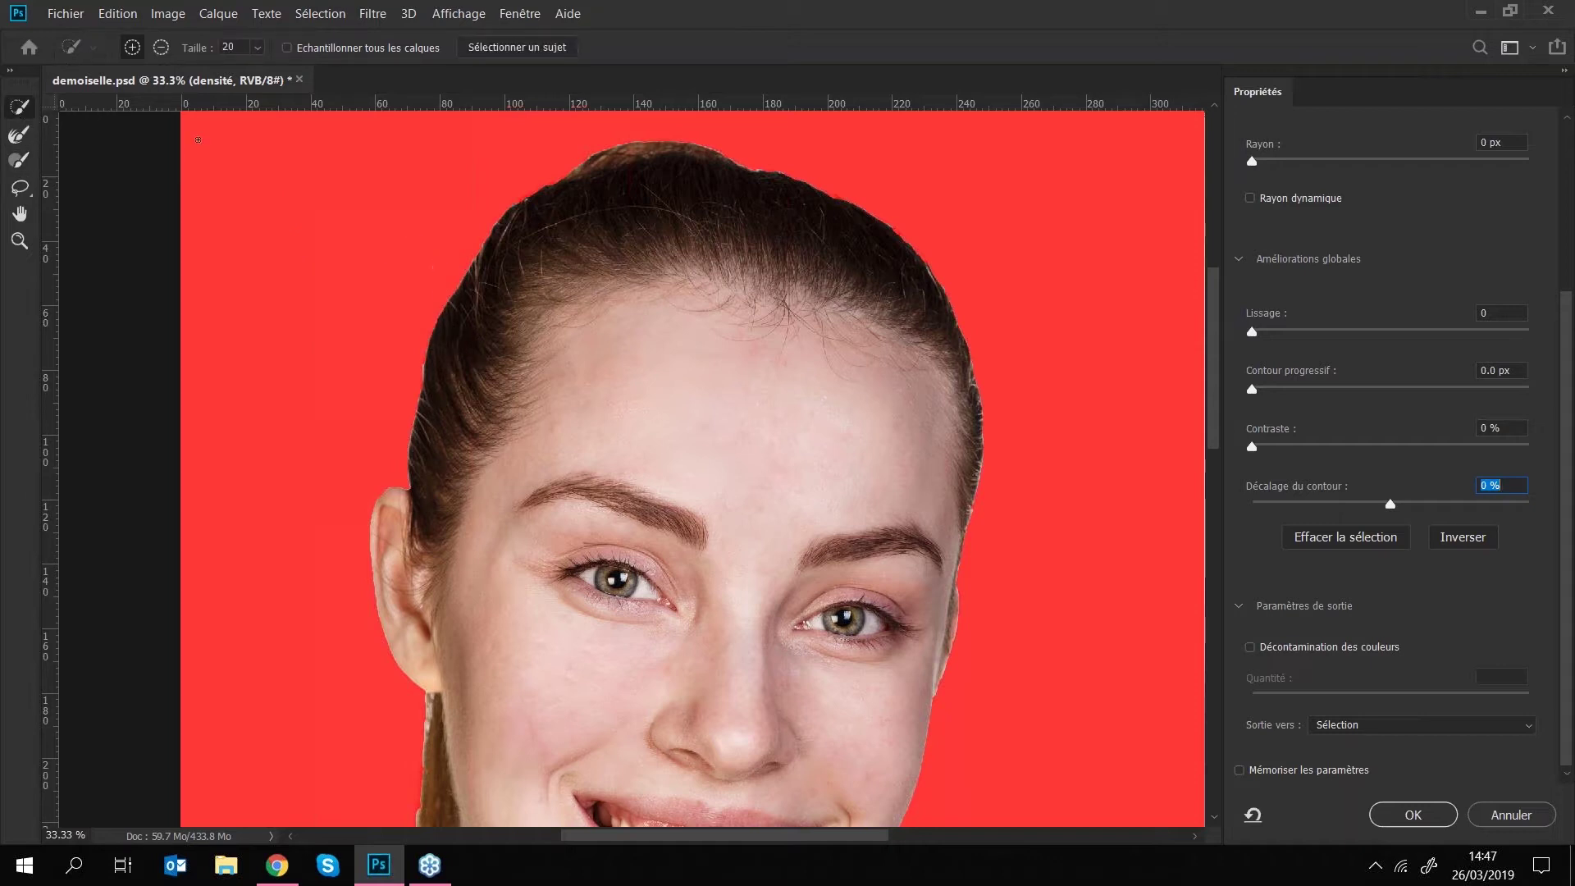
- Set the Refine Edge brush size to 60 px for working along the hair contour
left_click(18, 136)
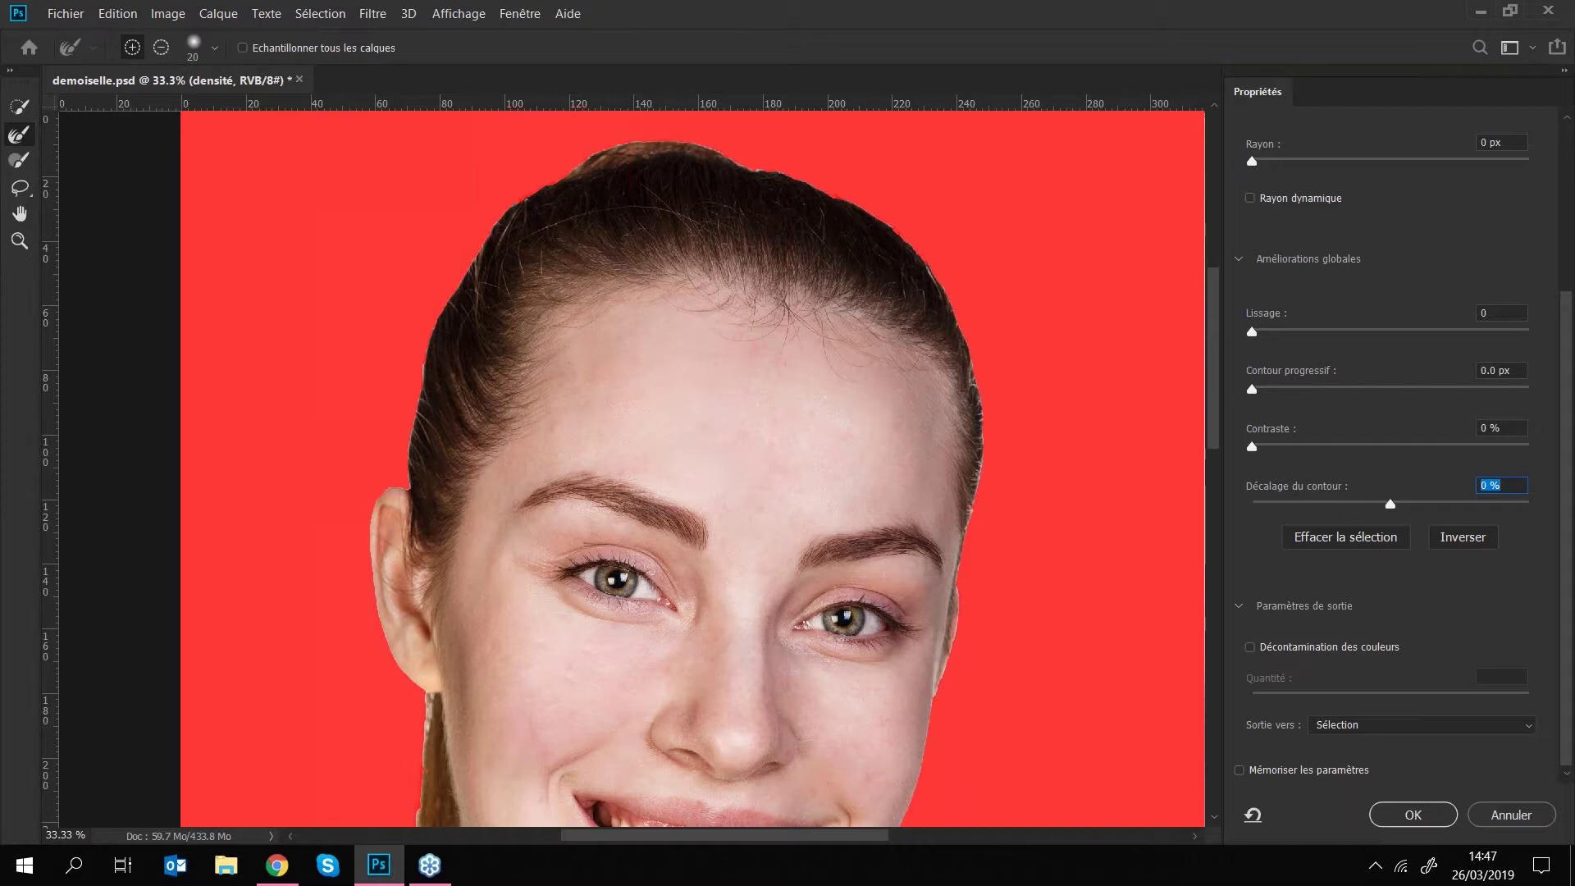
key("ctrl+plus")
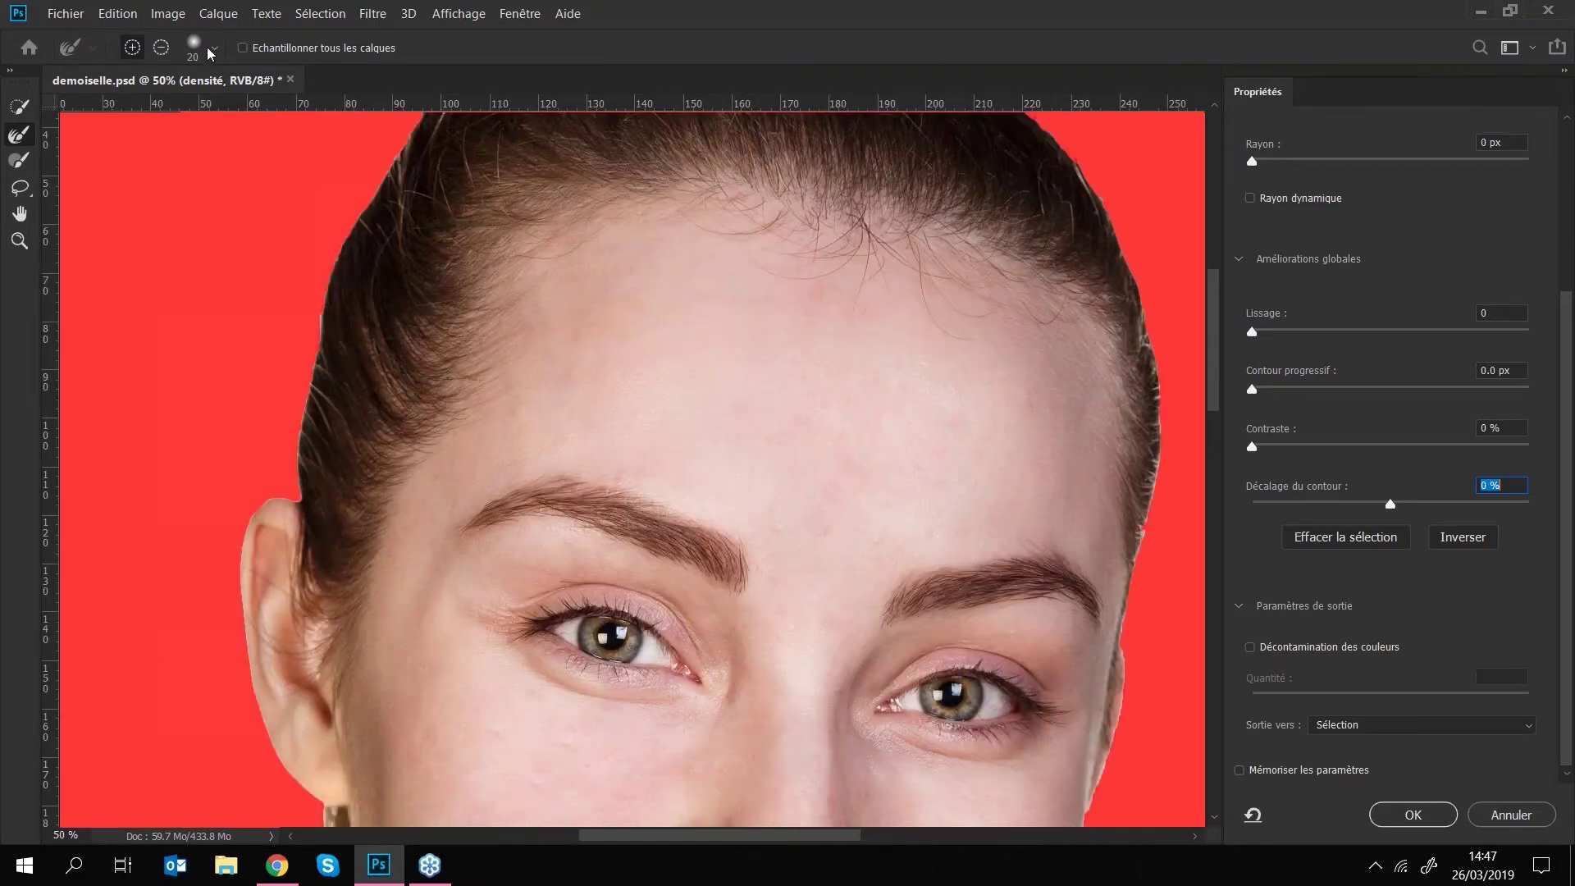
left_click(215, 49)
left_click_drag(123, 107, 220, 107)
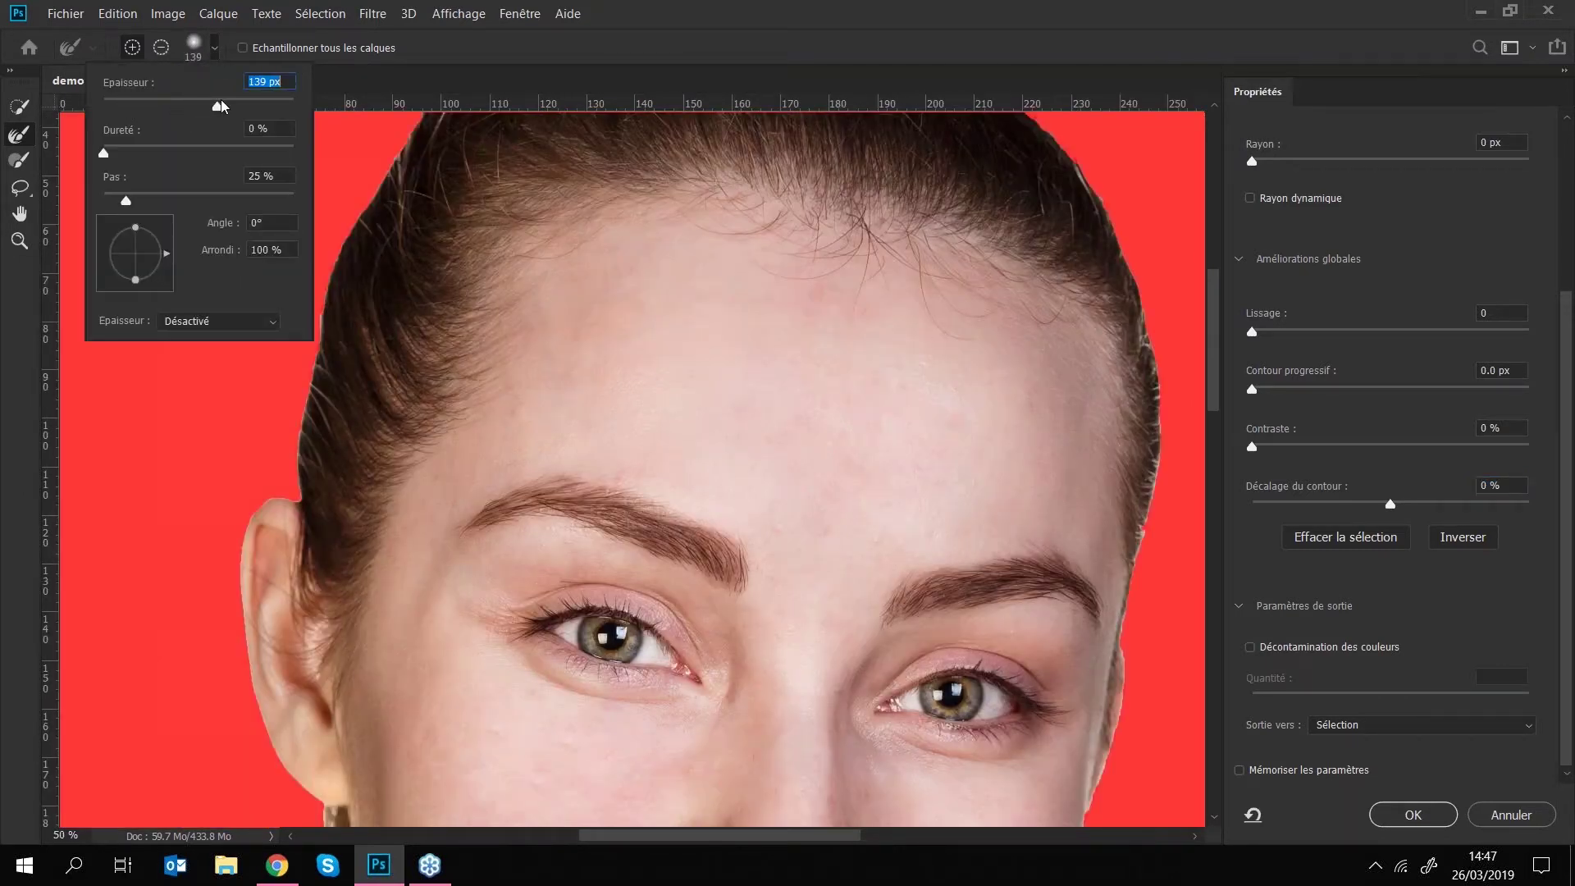
type("100")
key("Return")
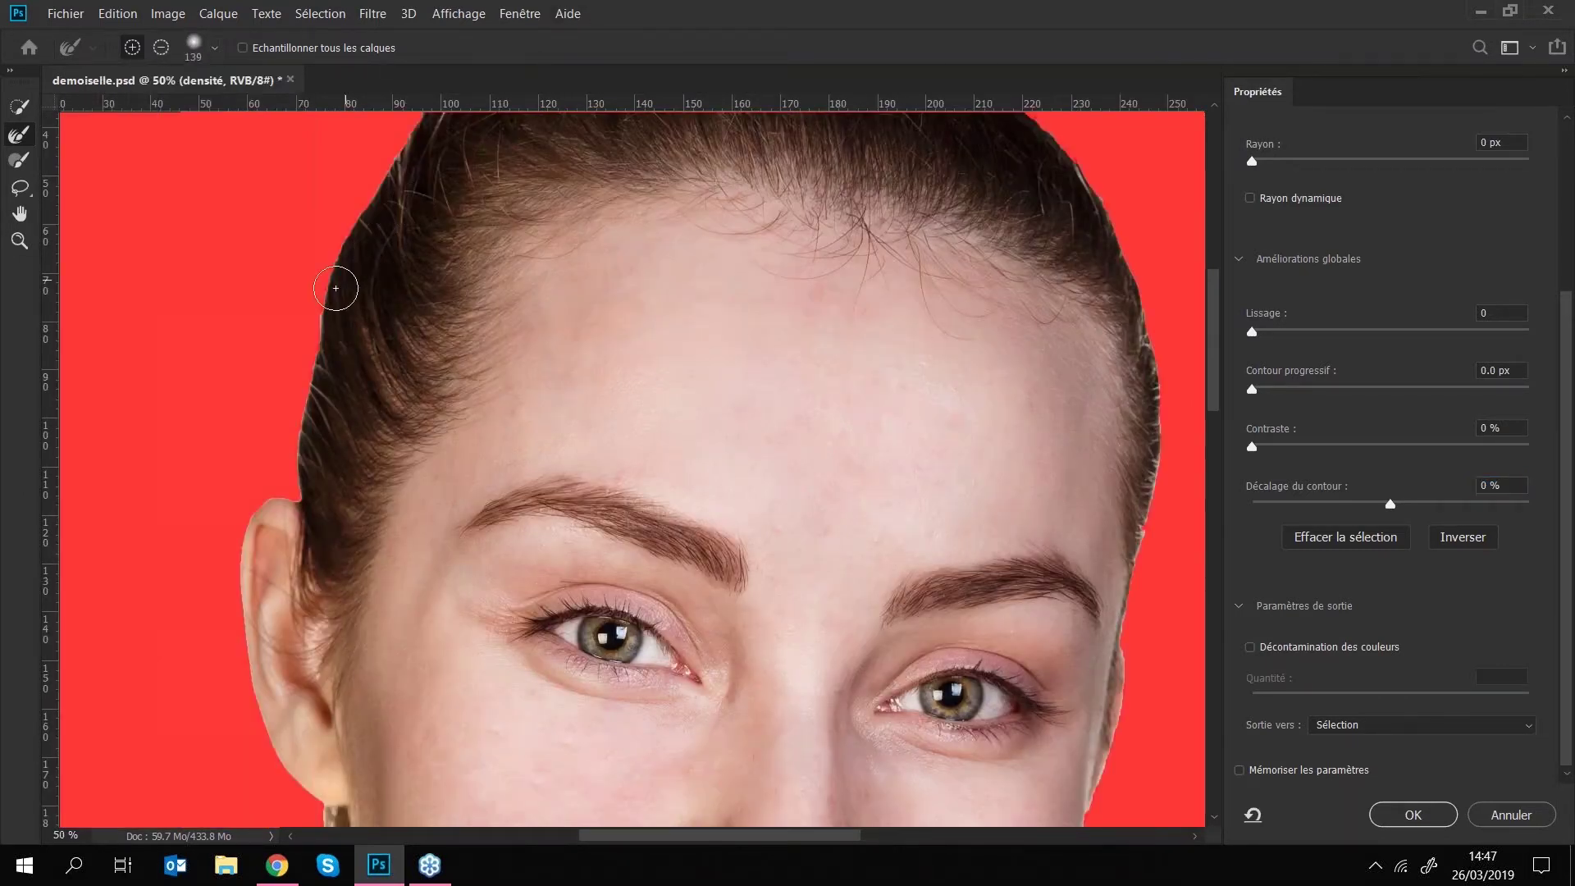
key("bracketleft")
key("bracketleft")
key("bracketleft")
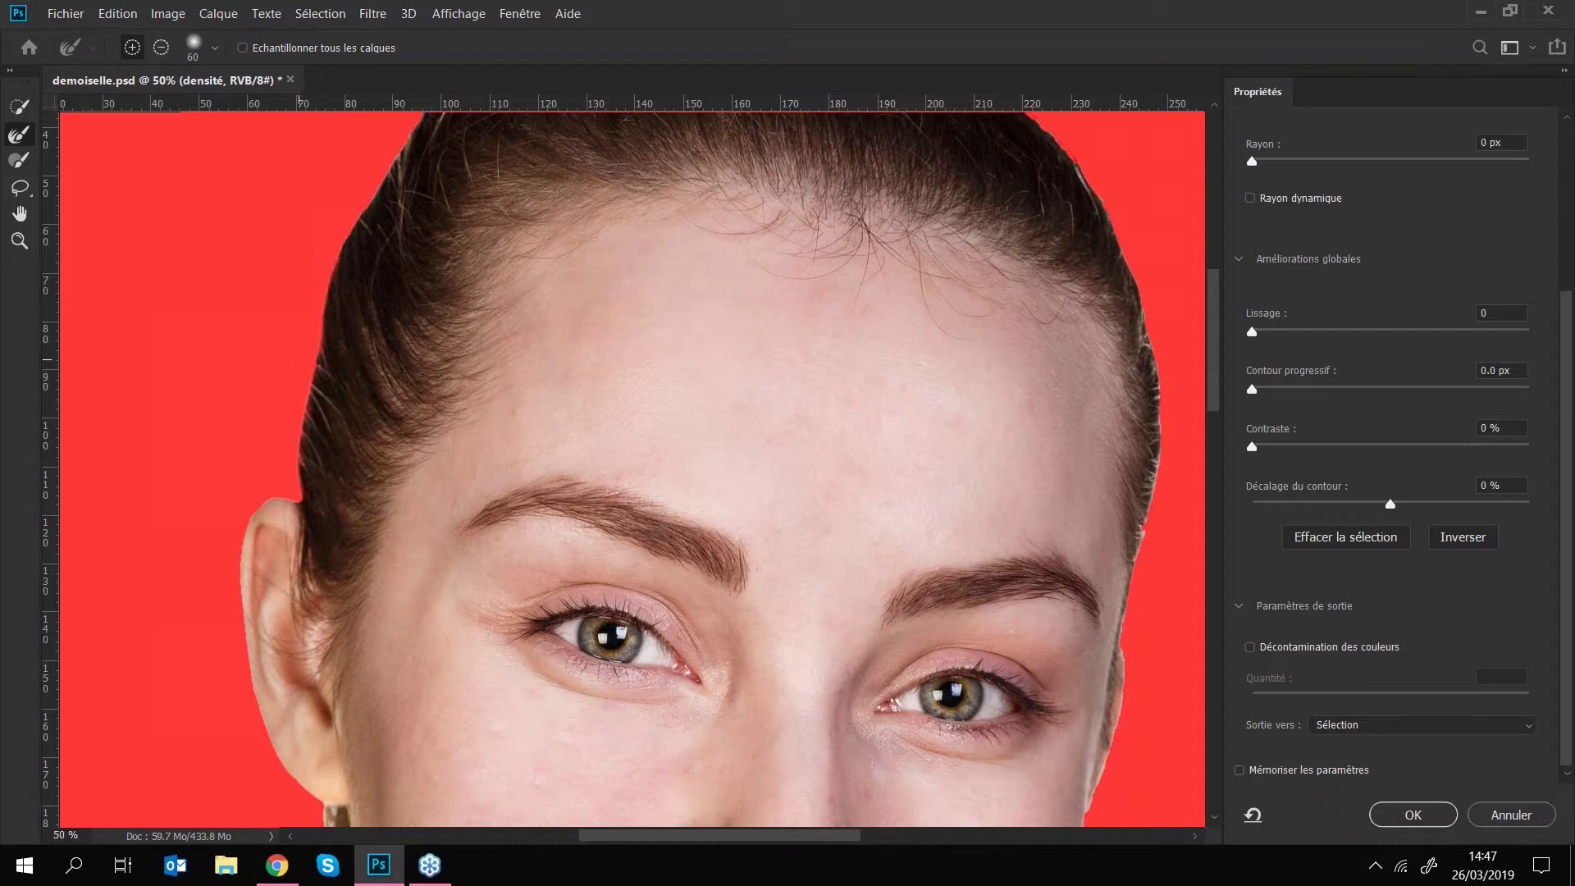
- Refine the cut-out edge over the top of the hair and down the temple opposite the visible ear with the 60 px Refine Edge brush
key("ctrl+minus")
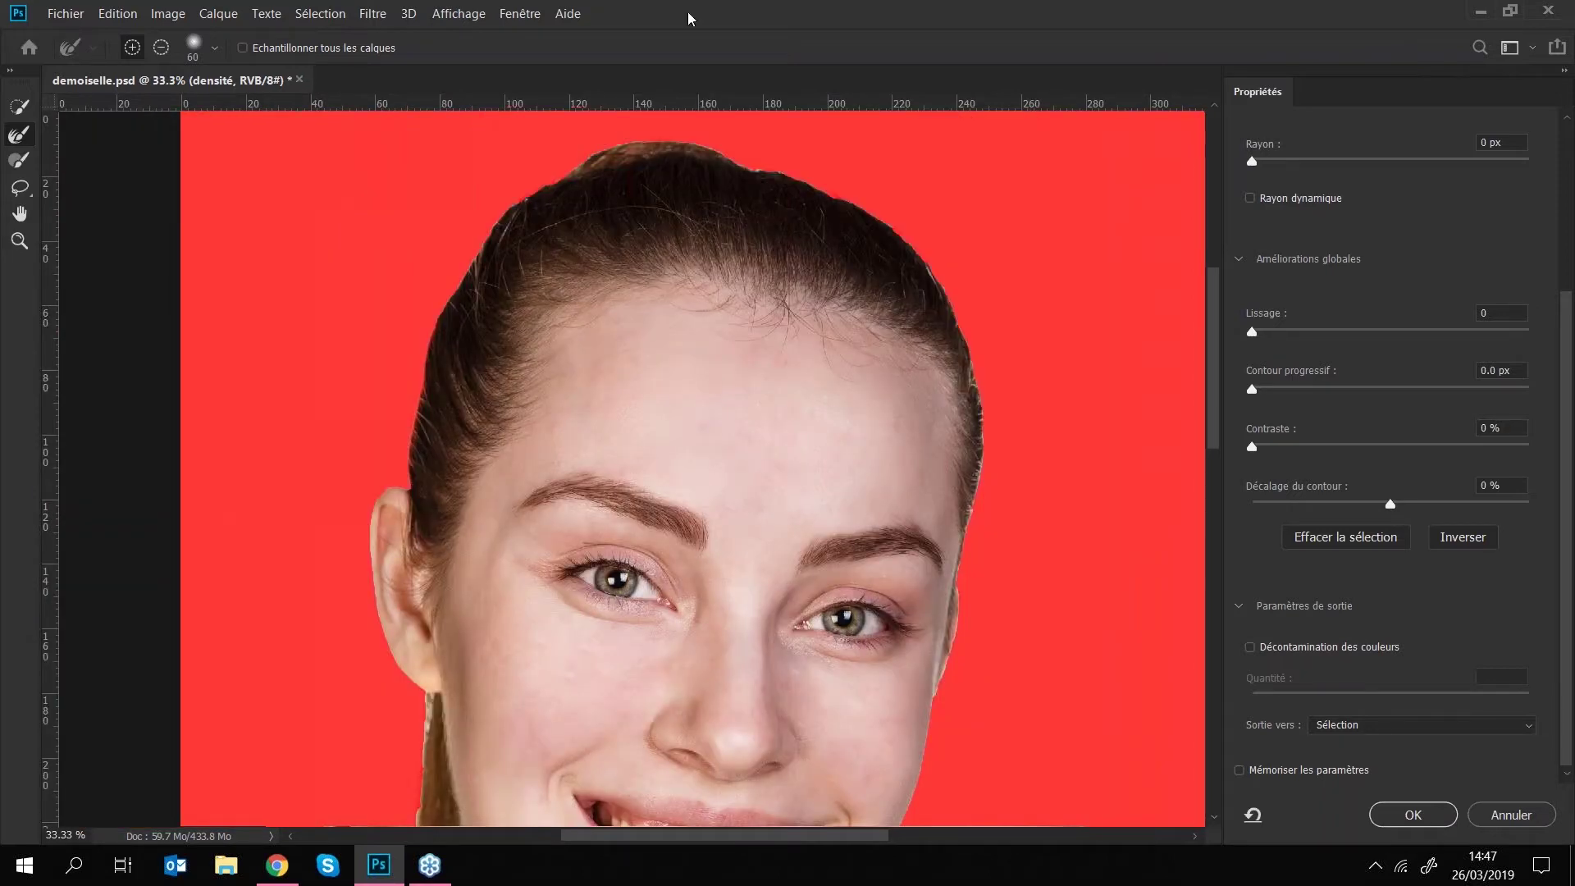
scroll(584, 219, "up", 2)
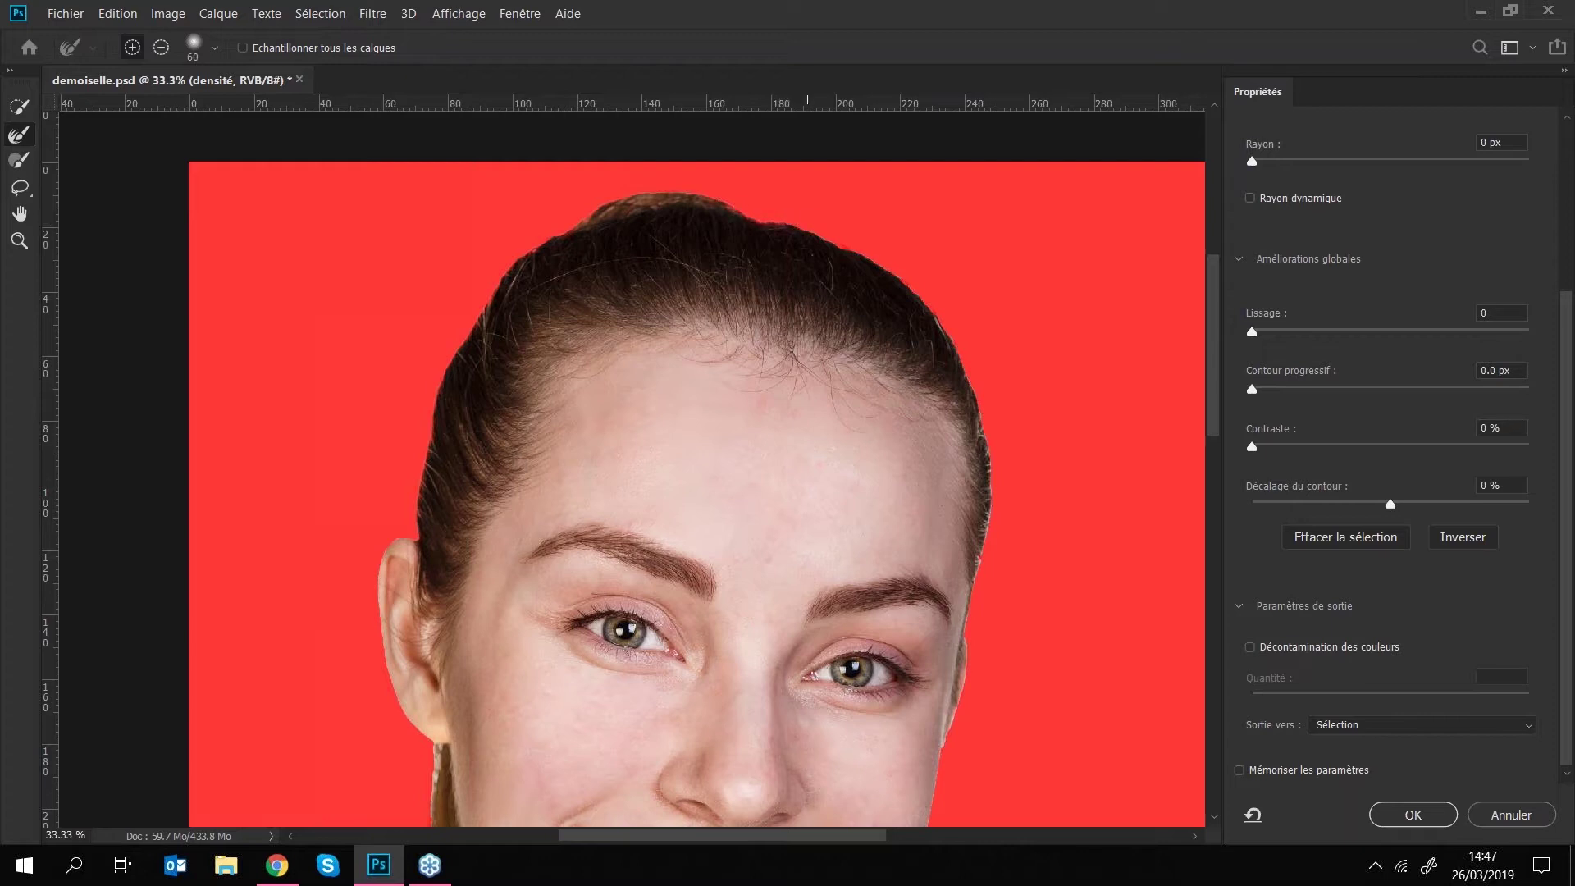
left_click_drag(847, 236, 593, 244)
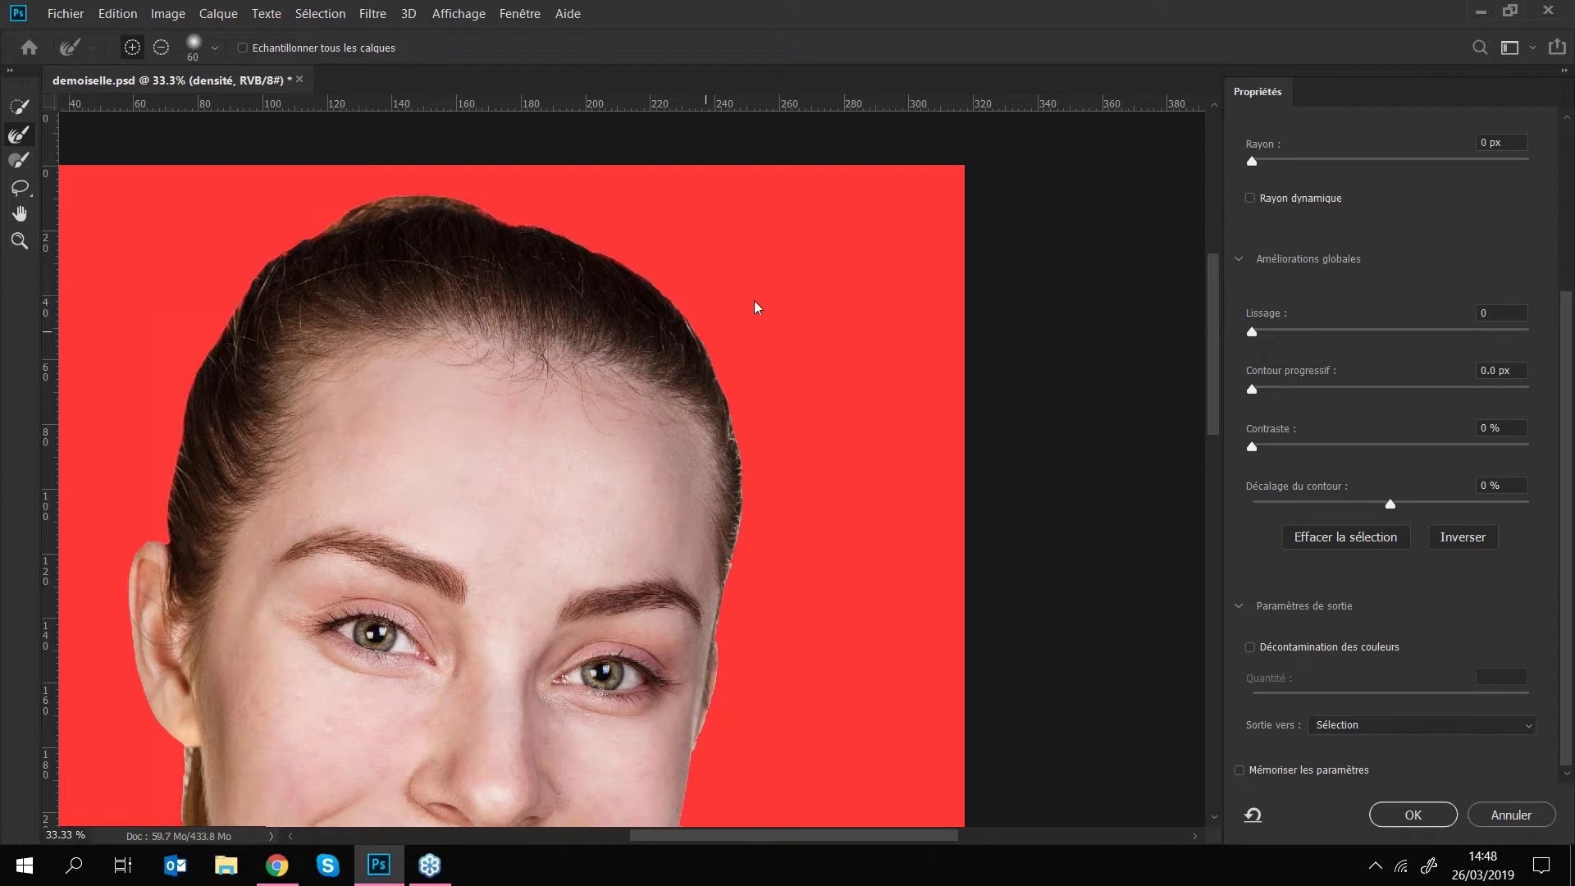
left_click_drag(769, 280, 626, 228)
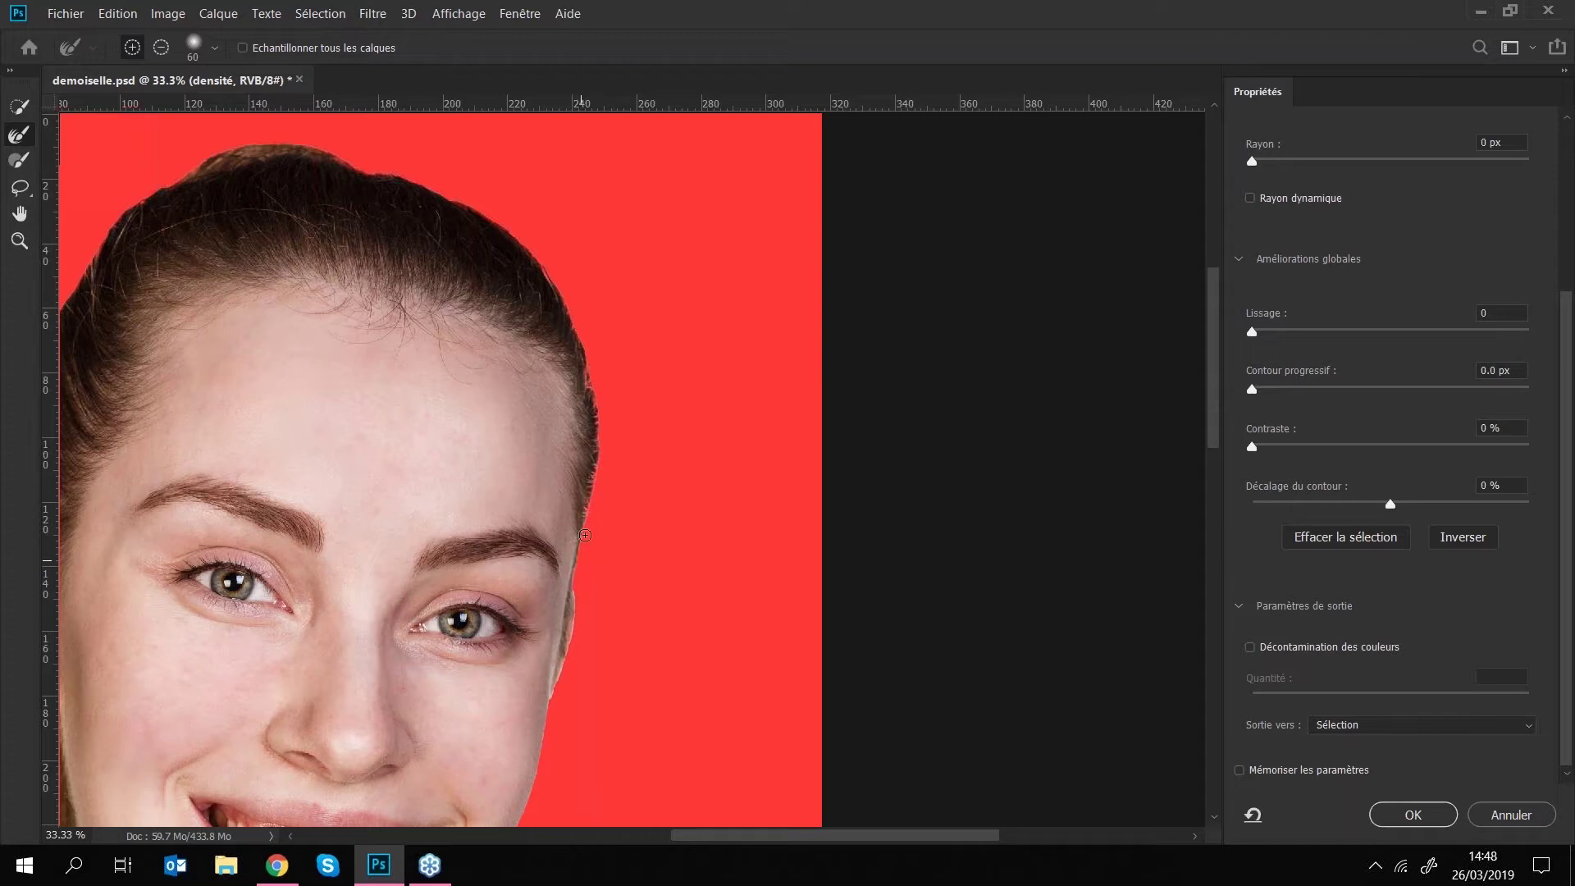
left_click_drag(625, 470, 649, 319)
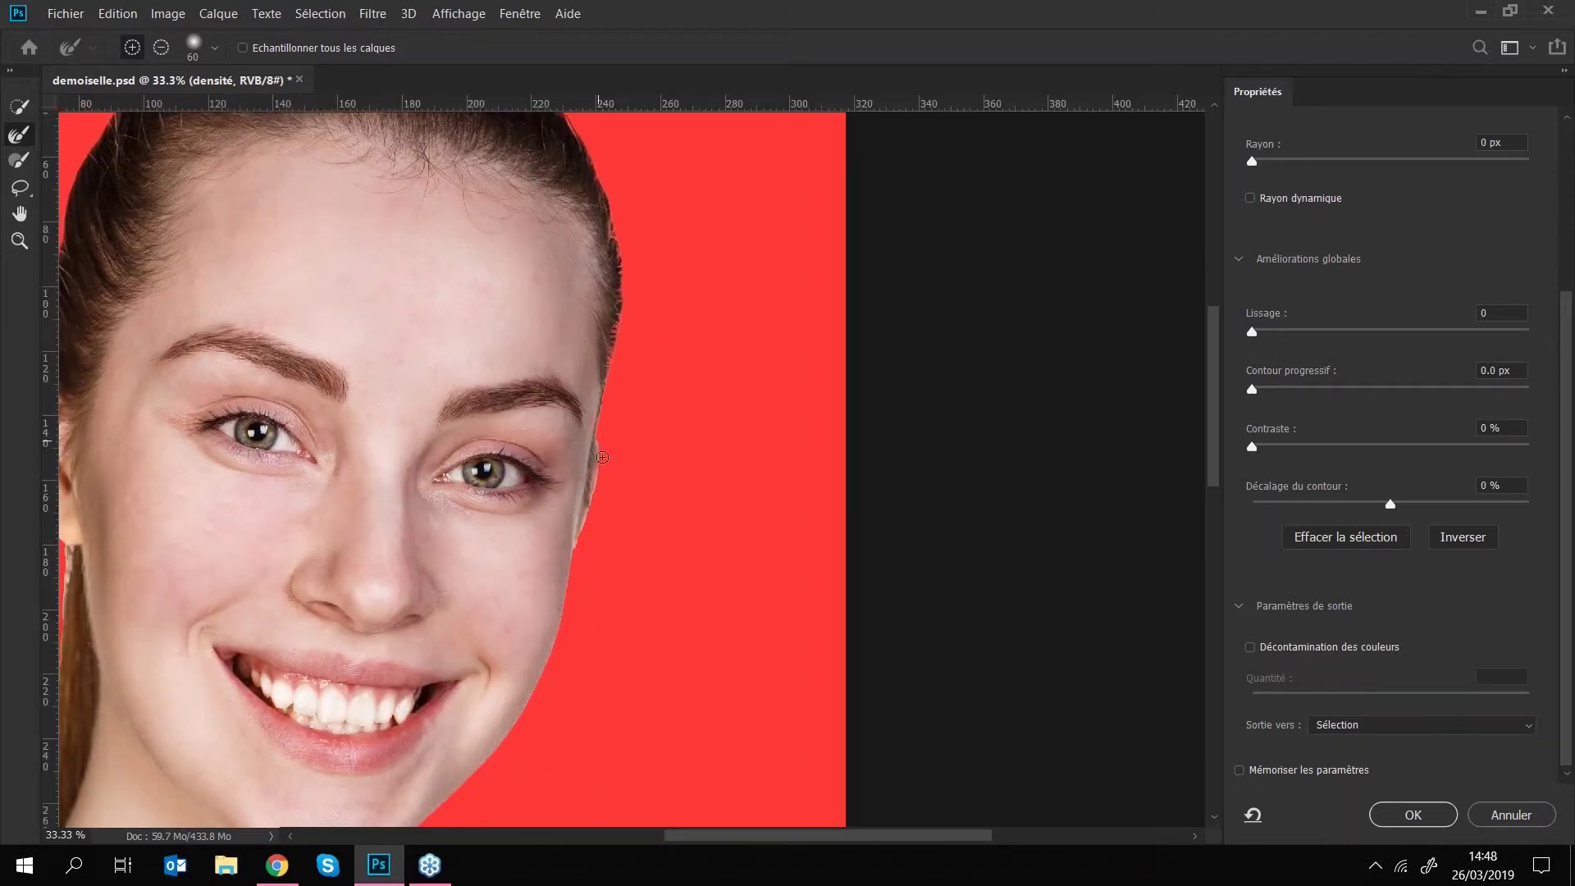
left_click_drag(587, 530, 579, 551)
- Refine the cut-out edge along the visible ear and the ponytail down to the shoulder
left_click_drag(460, 498, 751, 296)
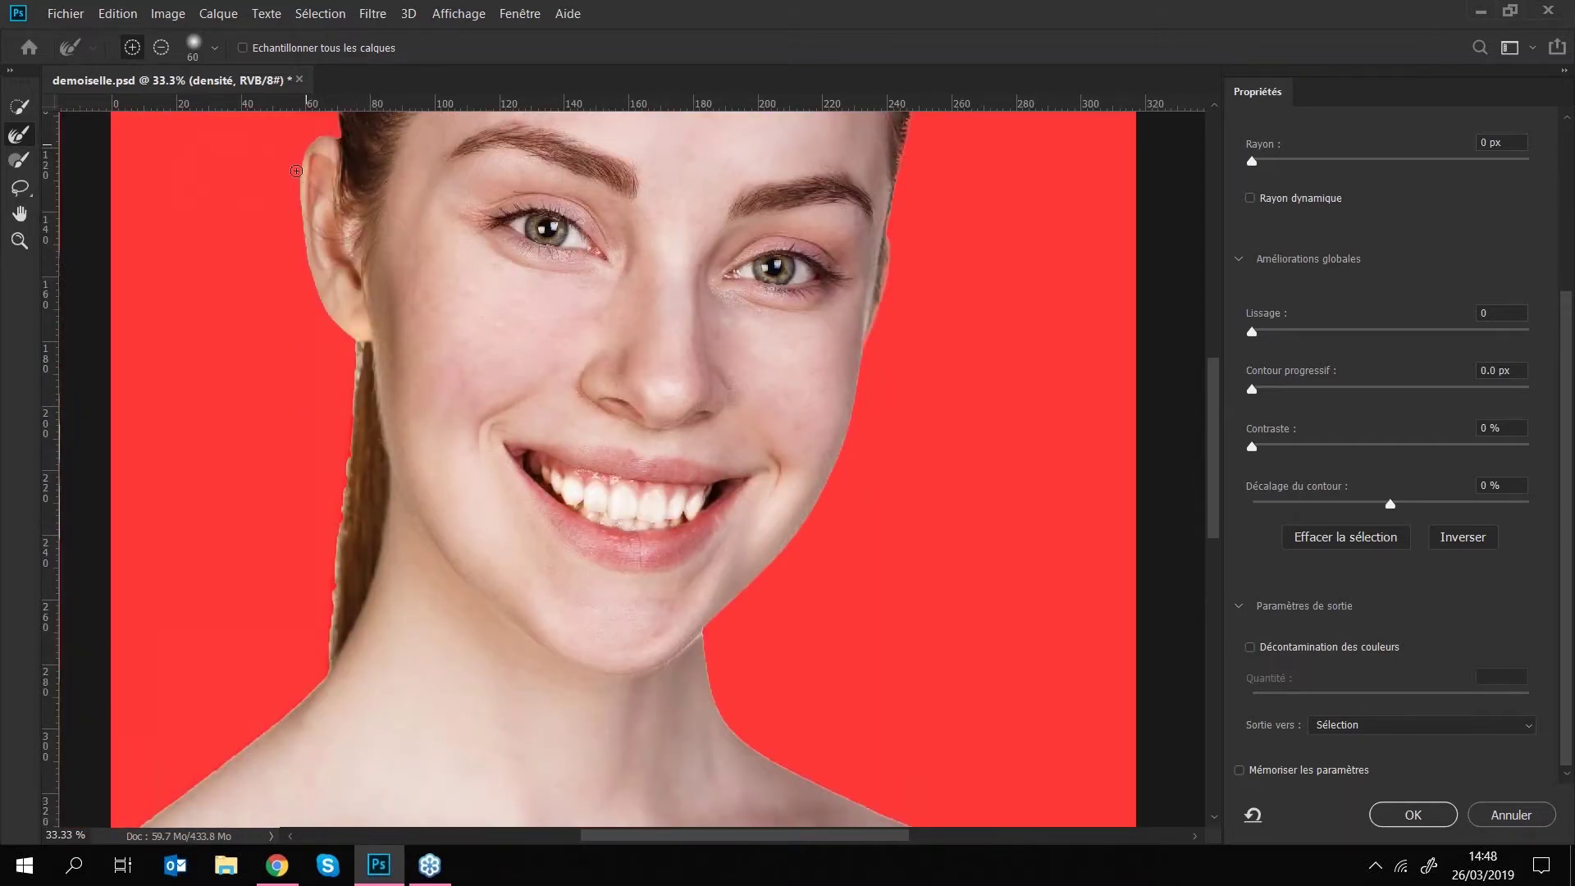
mouse_move(302, 223)
left_mouse_down()
mouse_move(316, 301)
mouse_move(303, 274)
mouse_move(357, 368)
mouse_move(360, 345)
mouse_move(345, 452)
left_mouse_up()
left_click_drag(364, 347, 332, 657)
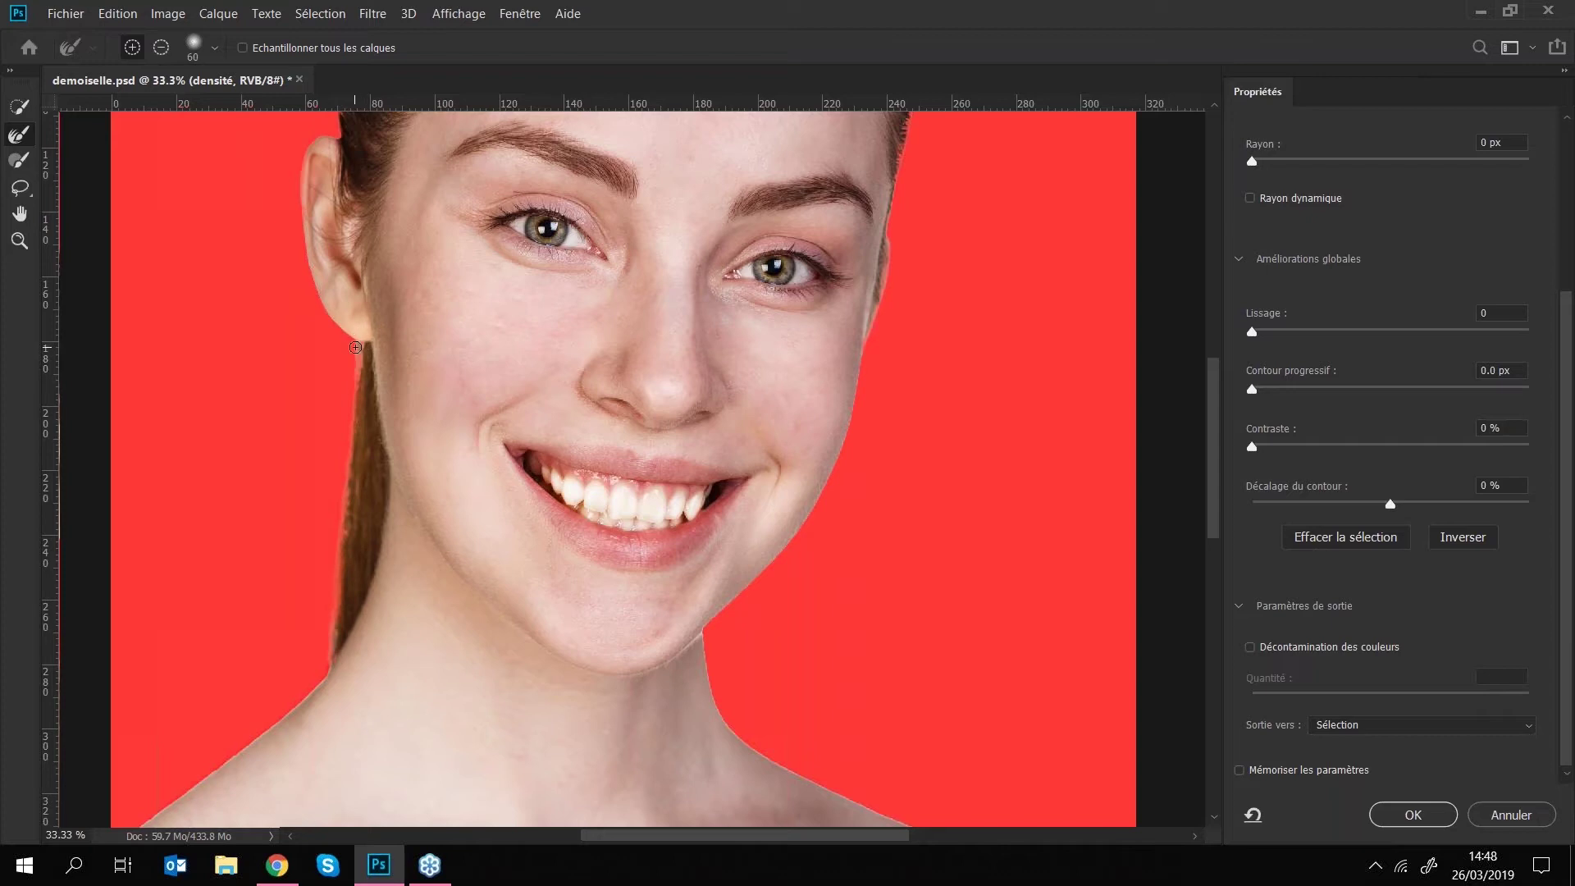
- Enlarge the Refine Edge brush to 100 px and refine the cut-out edge along the neck and both shoulders
key("ctrl+minus")
key("ctrl+minus")
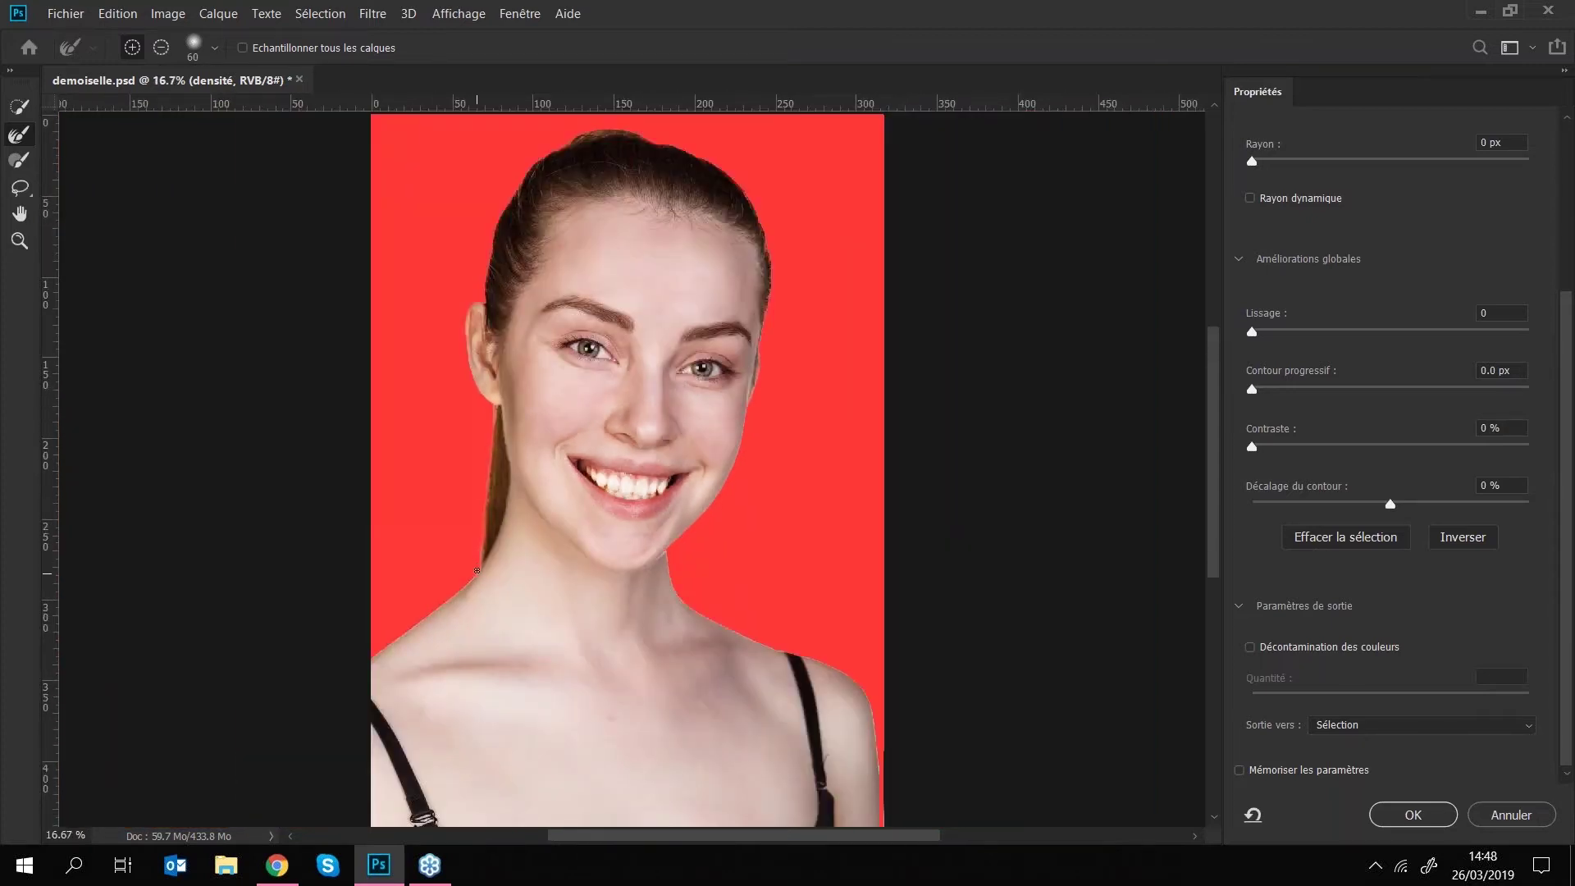
key("bracketright")
key("bracketright")
key("bracketright")
key("bracketright")
left_click_drag(459, 591, 376, 652)
mouse_move(669, 554)
left_mouse_down()
mouse_move(727, 627)
mouse_move(862, 682)
mouse_move(882, 781)
left_mouse_up()
scroll(774, 510, "down", 3)
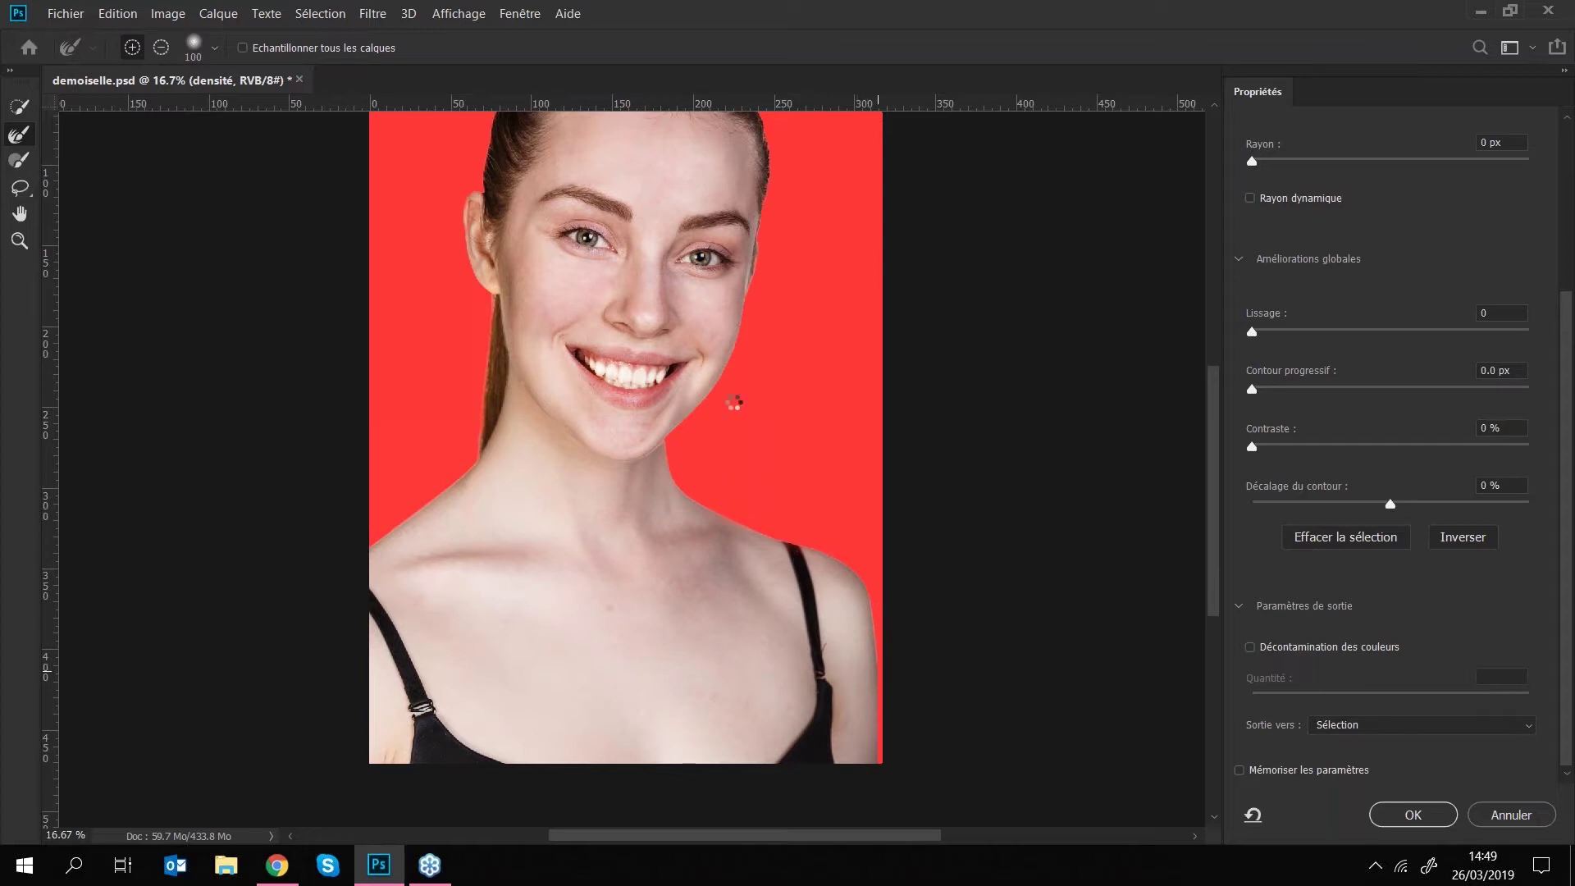
- Set Décalage du contour to -8% and enable Décontamination des couleurs with a Quantité of 10%
scroll(721, 370, "up", 2)
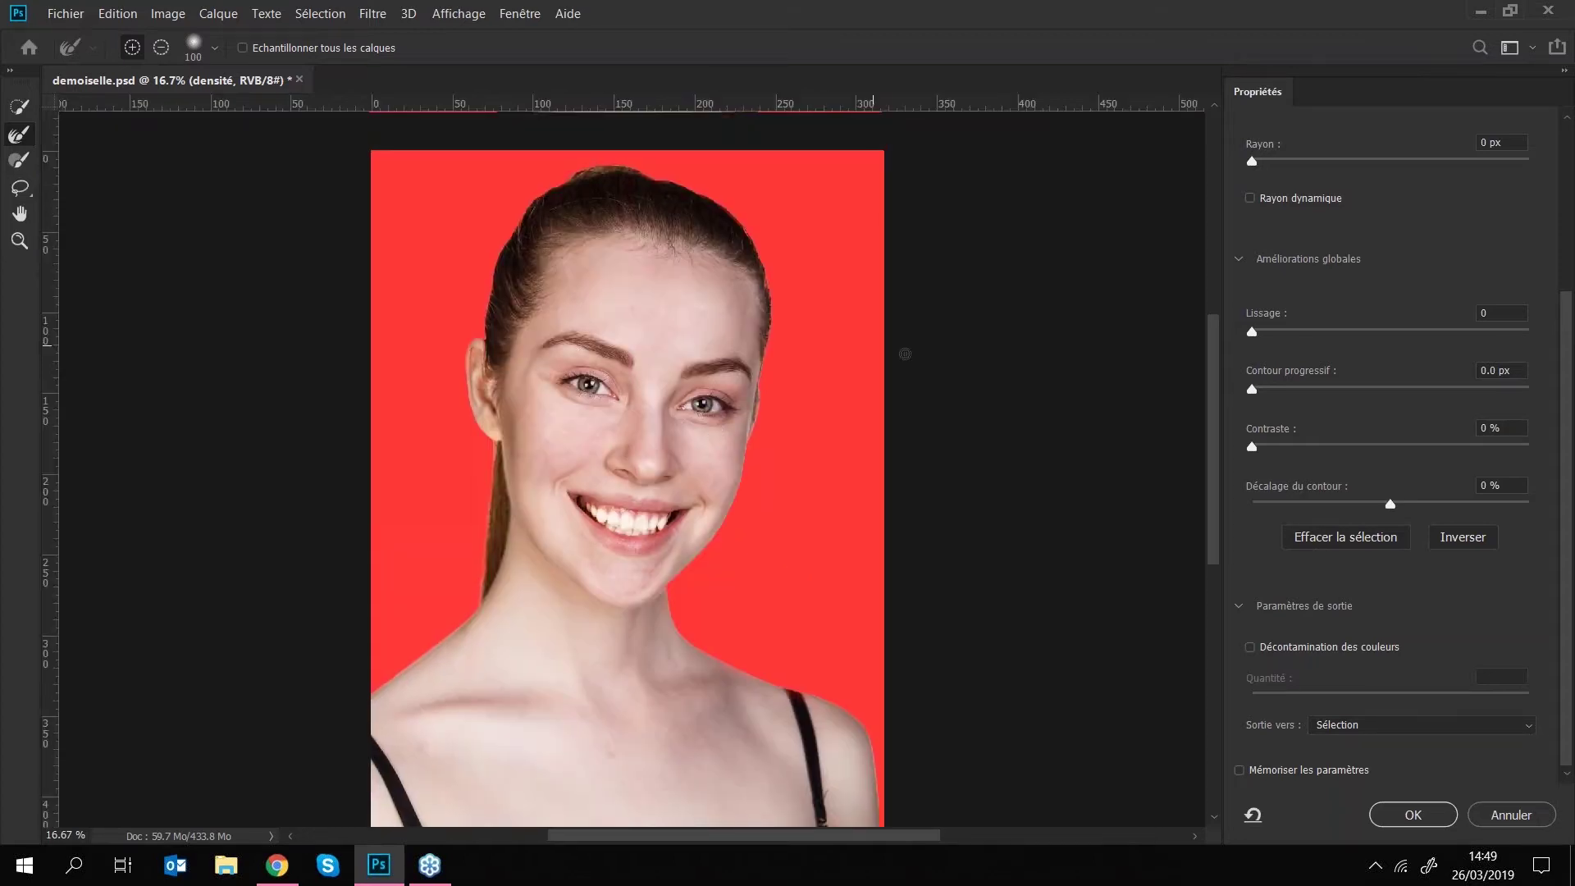
left_click_drag(1390, 504, 1378, 504)
left_click(1276, 645)
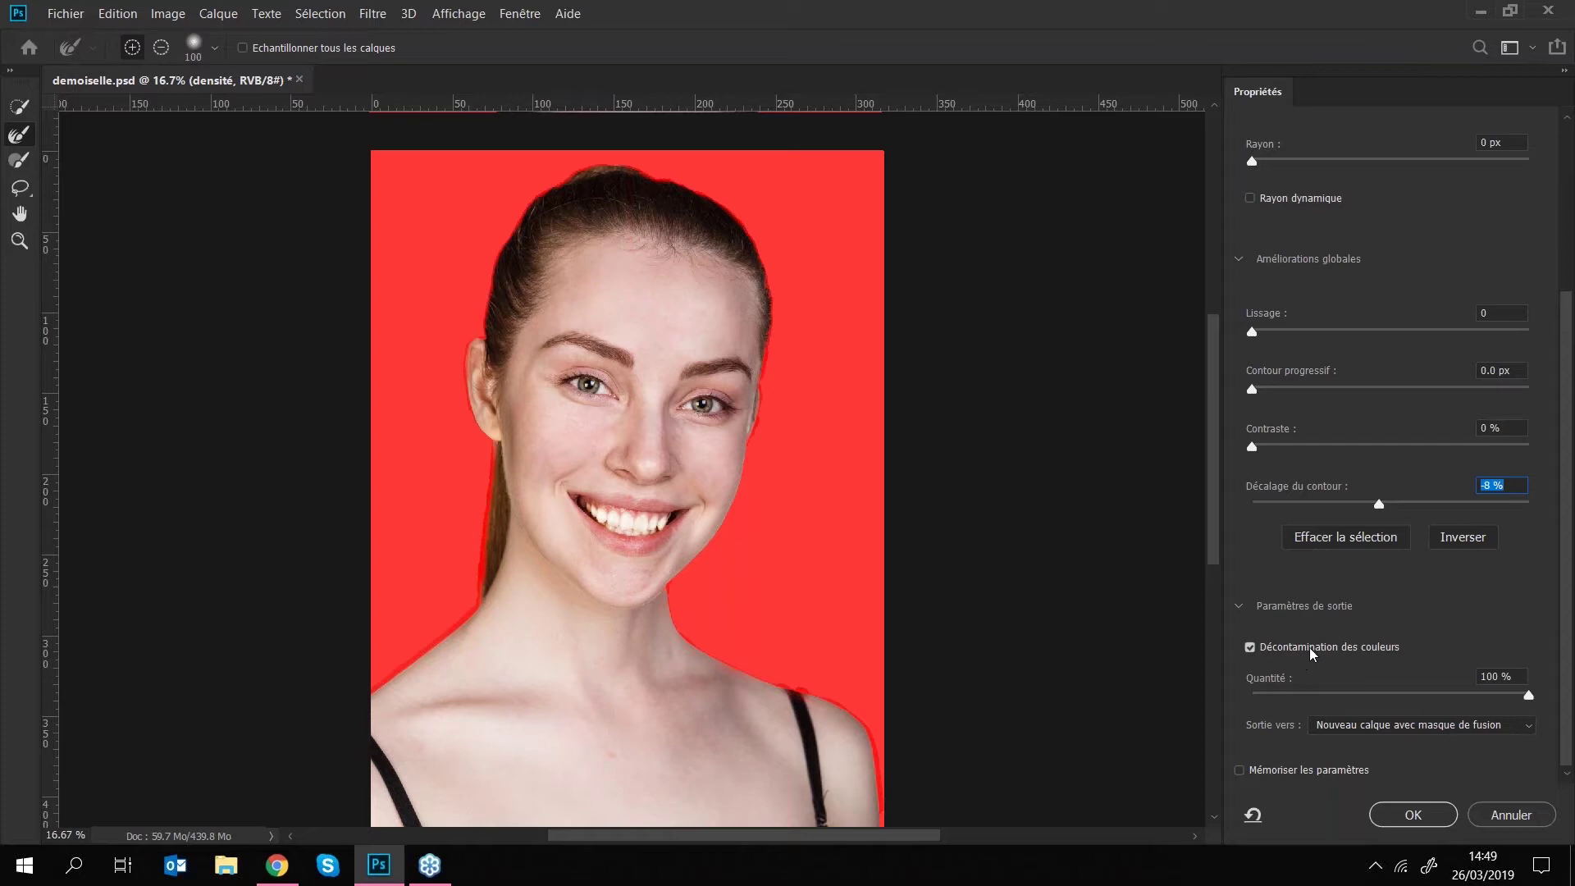
left_click_drag(1526, 694, 1356, 695)
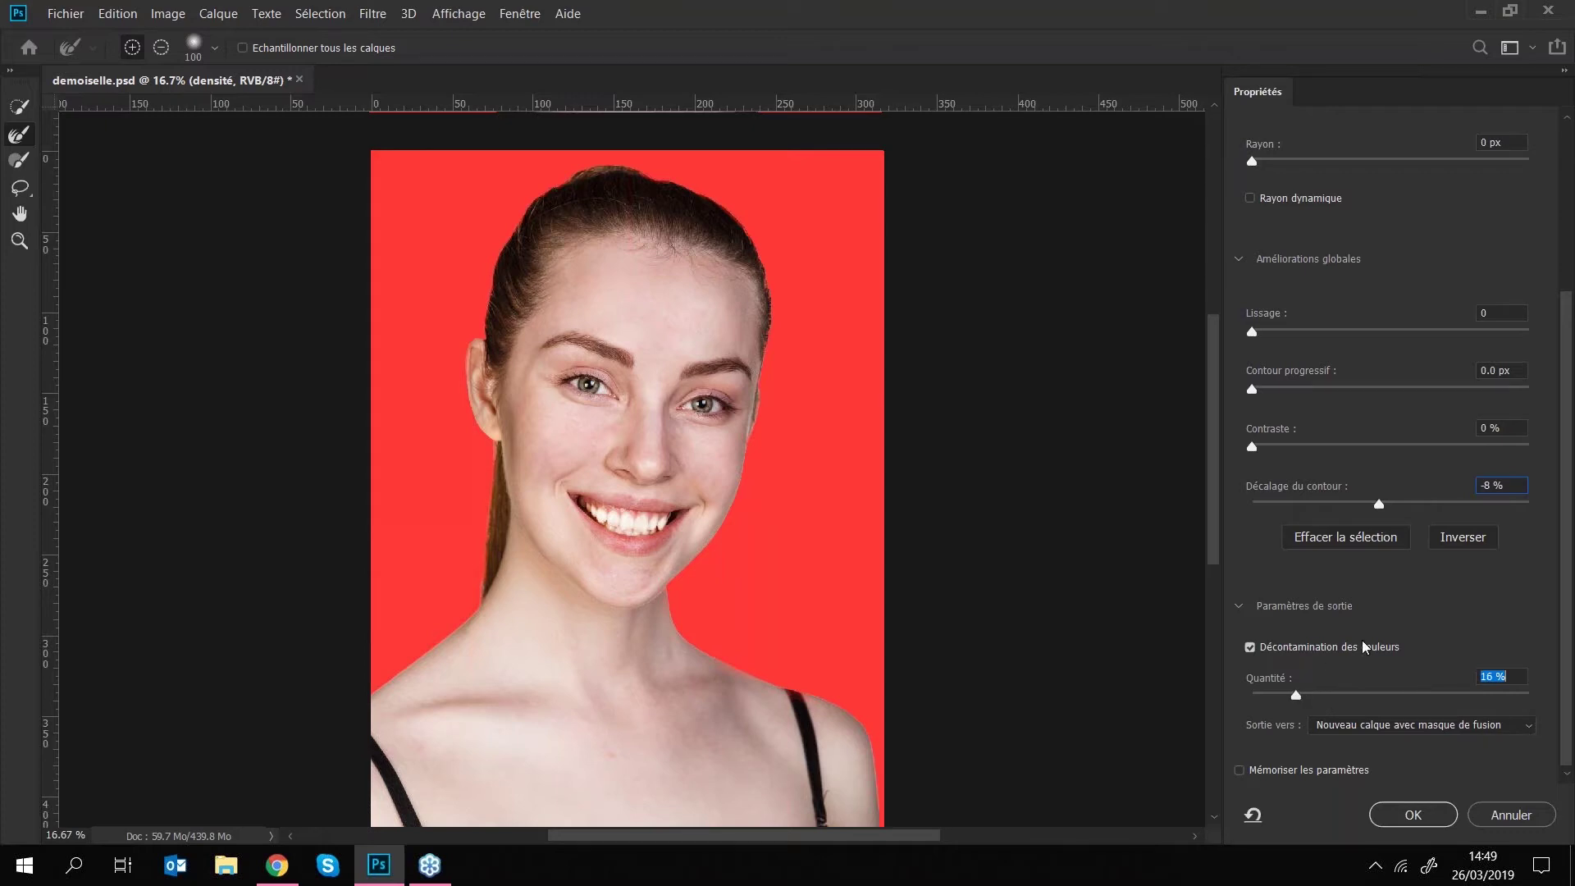
left_click(1501, 695)
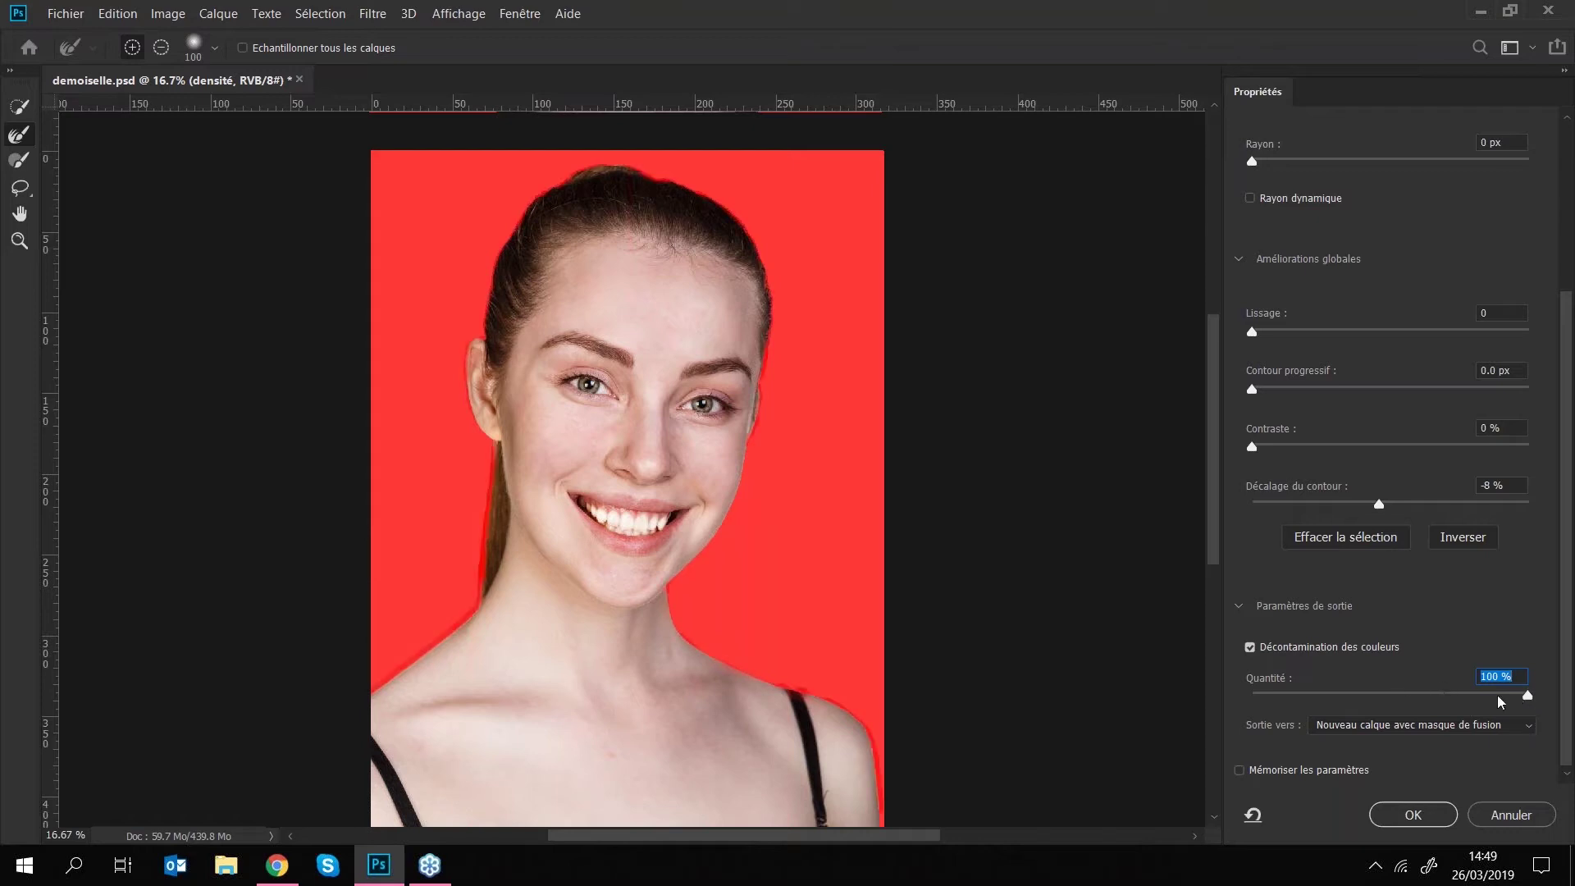
left_click(1283, 689)
left_click_drag(1283, 688, 1281, 687)
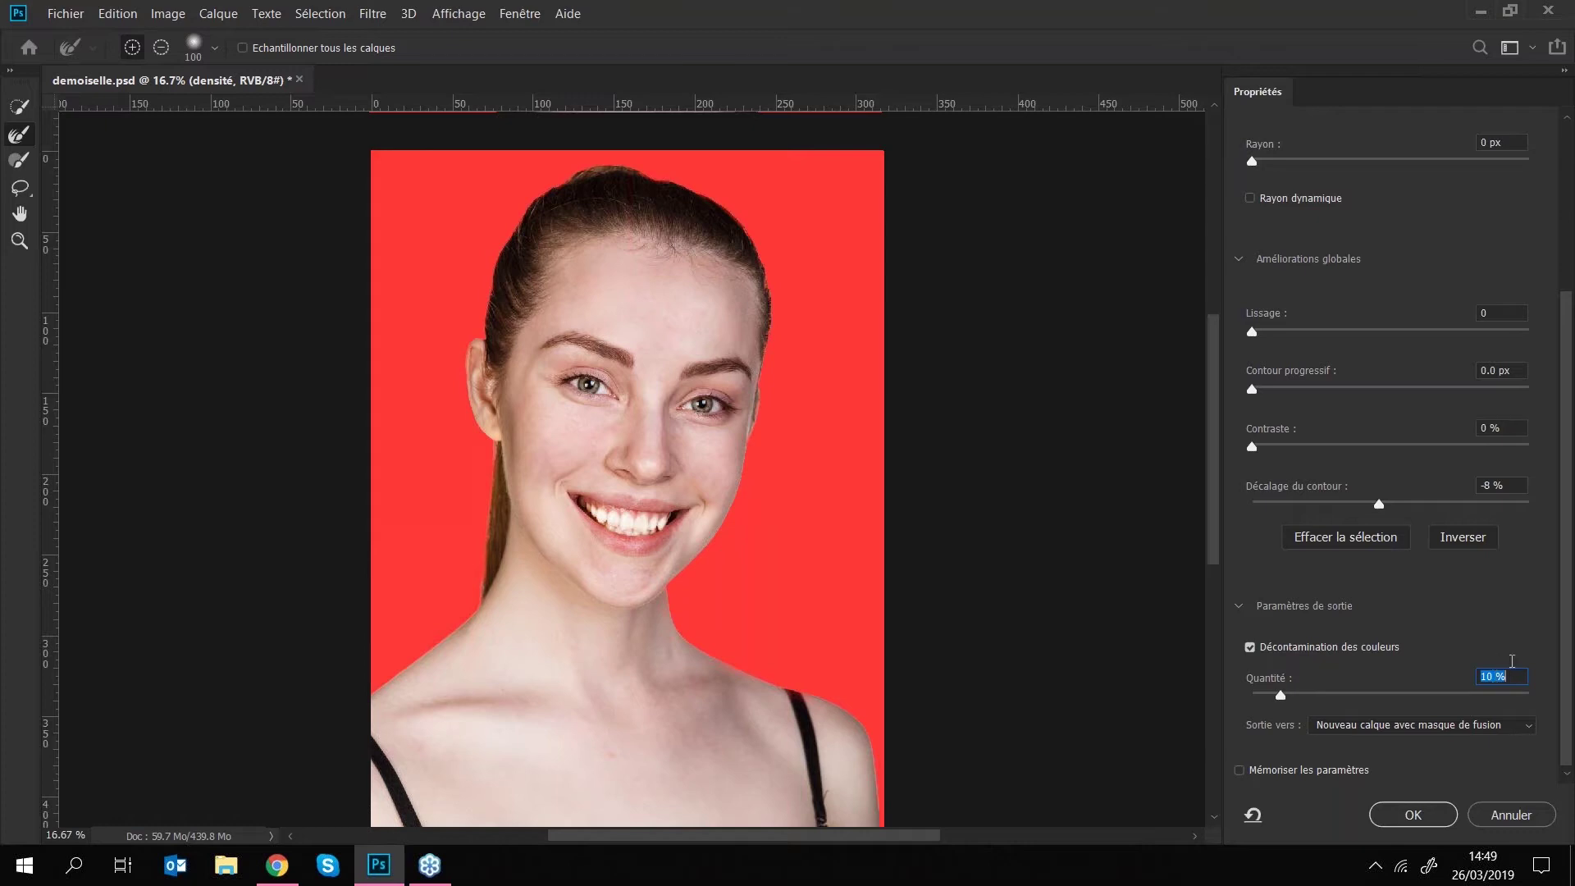
- Set the decontamination Quantité to 15%, remember the settings and output the cut-out to Nouveau calque avec masque de fusion
type("15")
left_click(1340, 727)
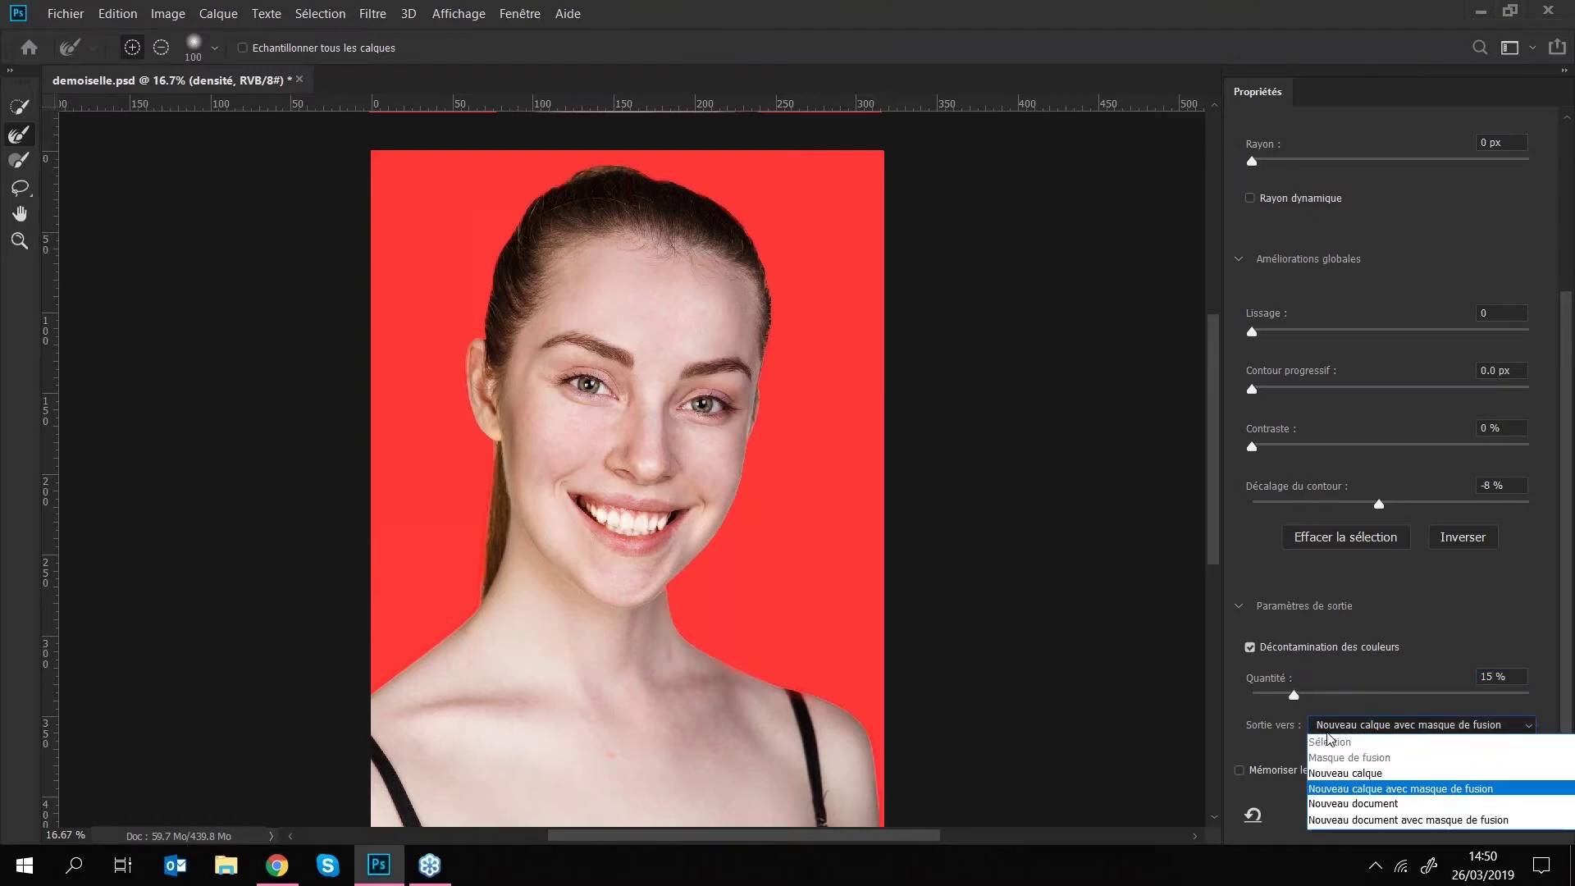
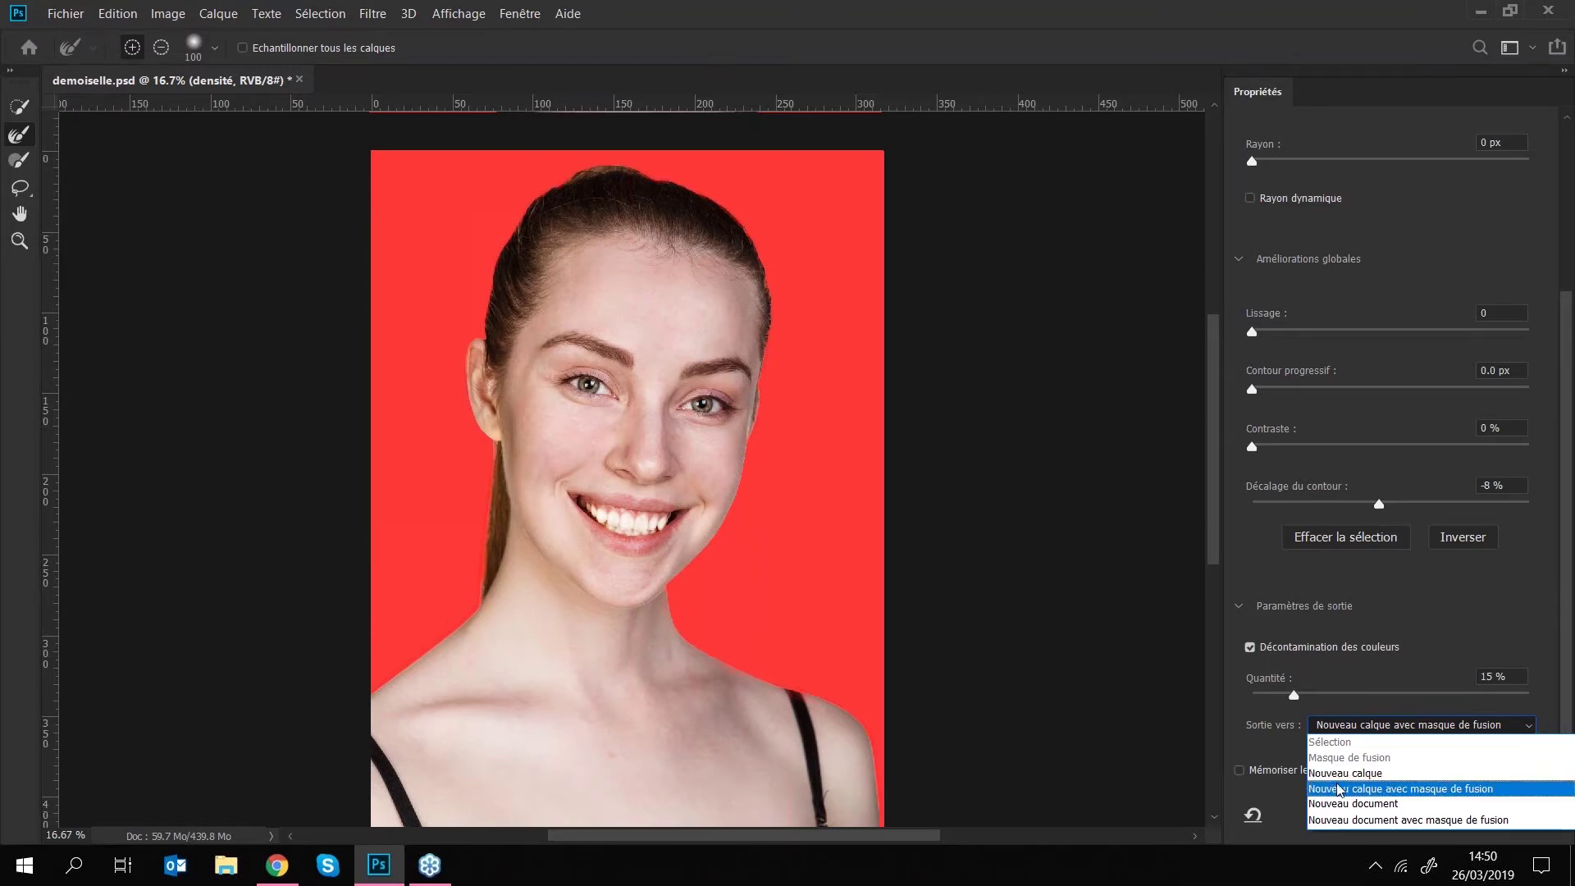
left_click(1337, 788)
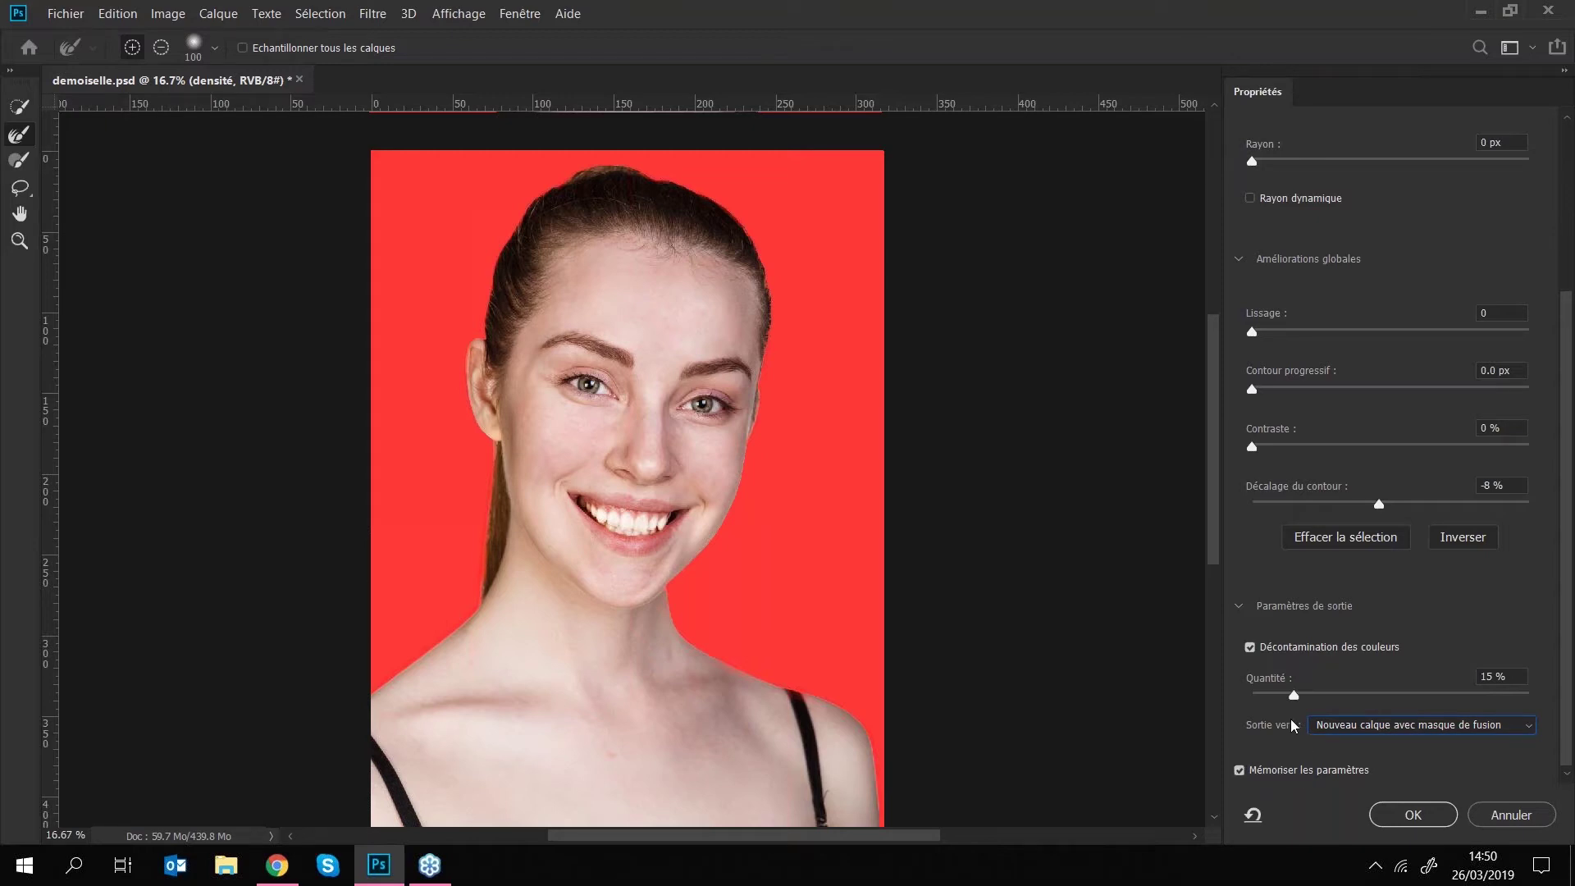
left_click(1405, 812)
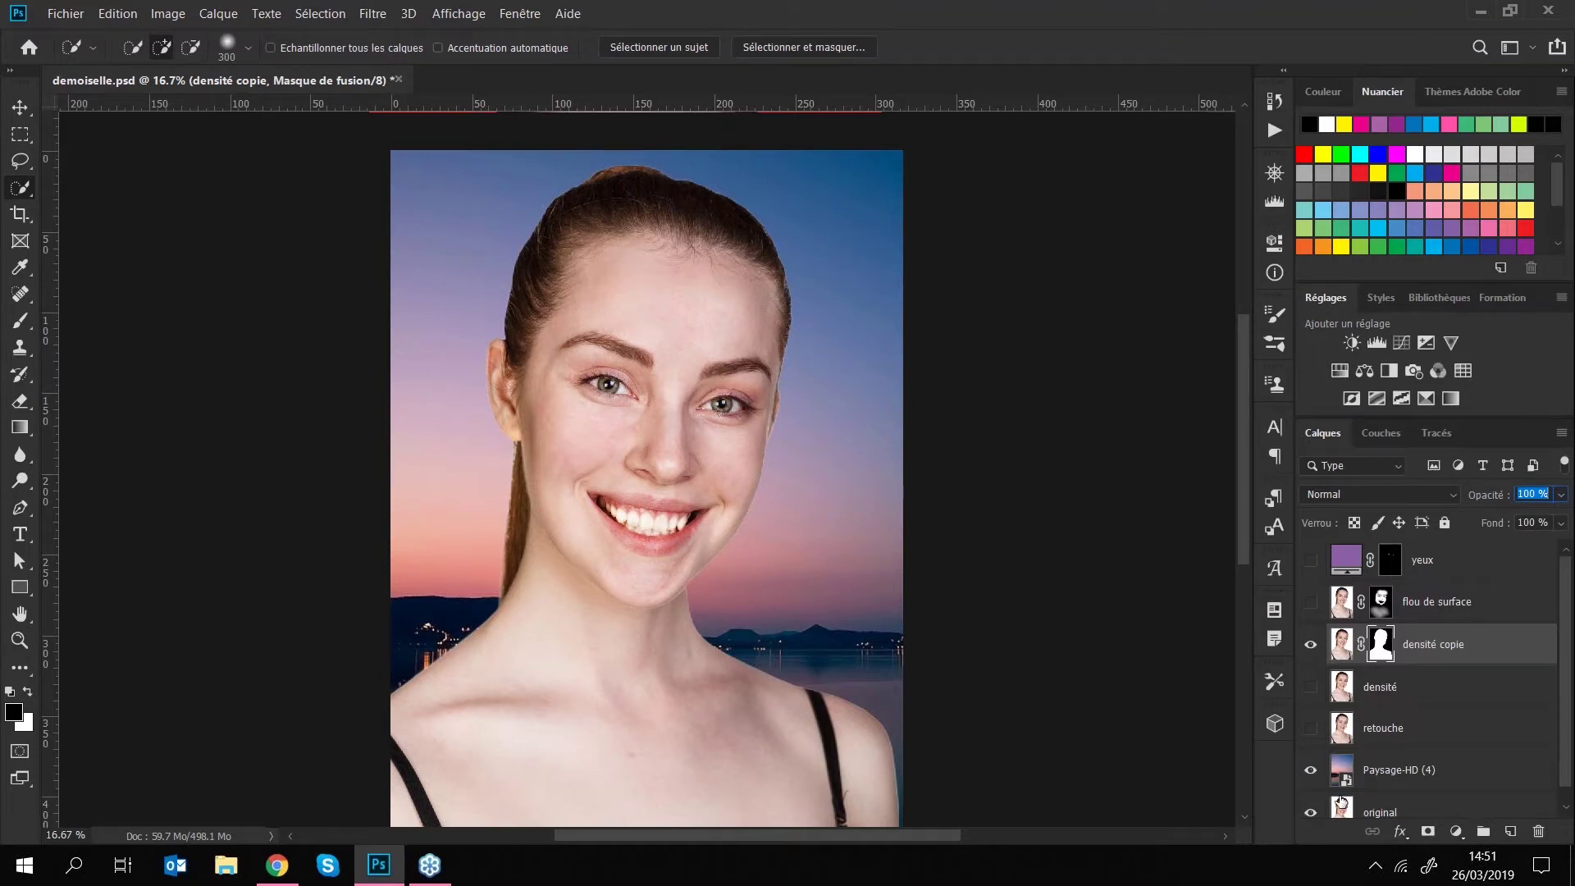
- Show the flou de surface and yeux layers above the masked cut-out
key("ctrl+minus")
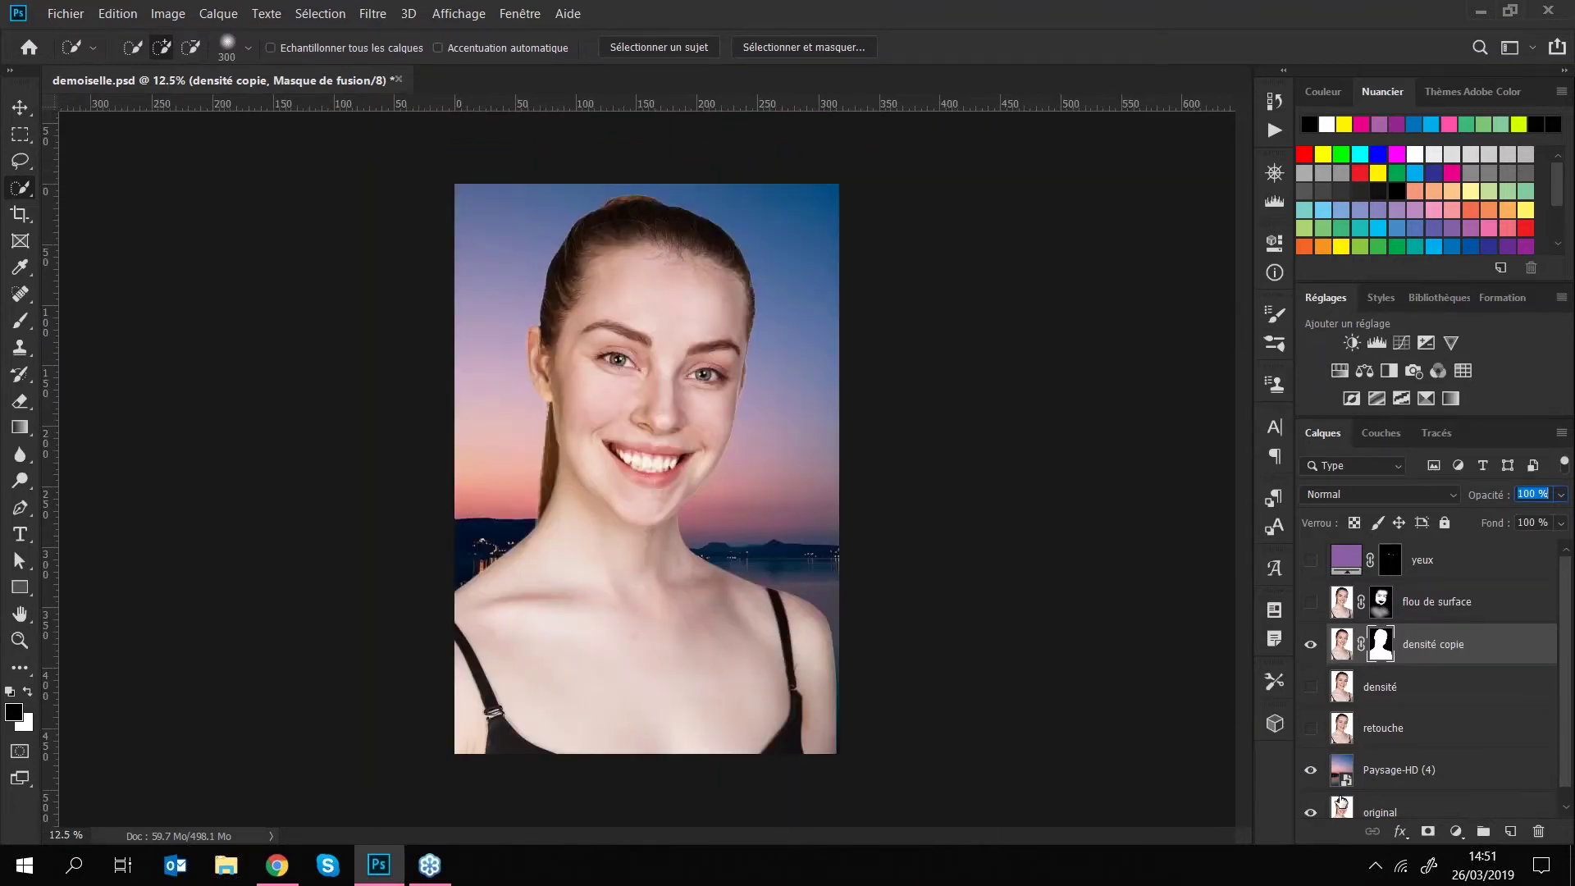
left_click(1311, 601)
left_click(1311, 560)
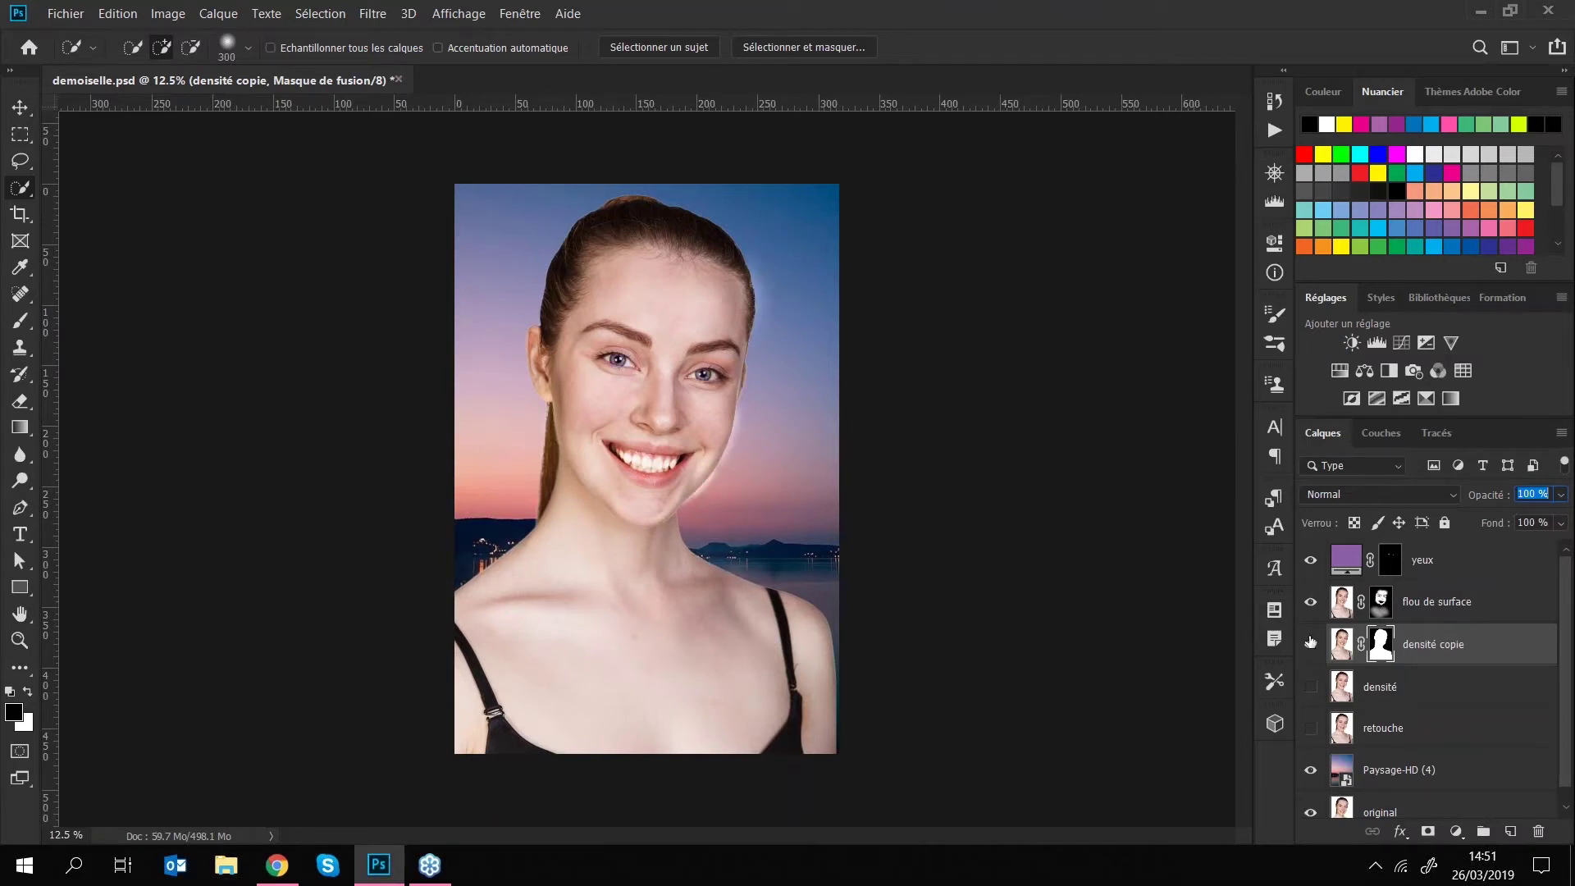
- Compare the image with the densité and retouche layers shown, and hide them again together with the yeux layer
left_click(1311, 687)
left_click(1311, 602)
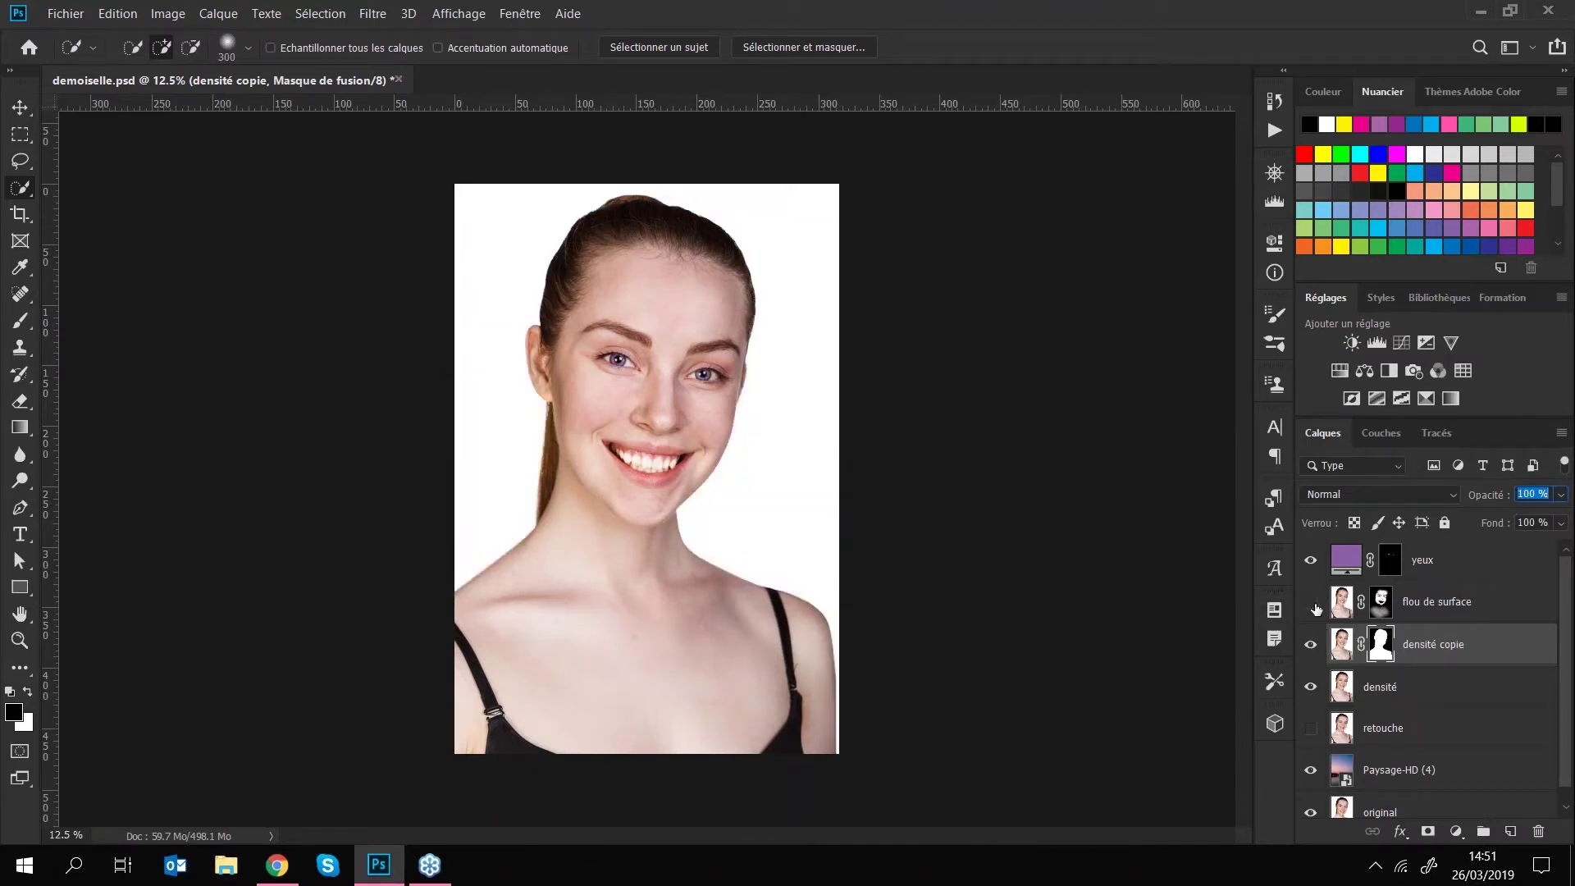
left_click(1311, 601)
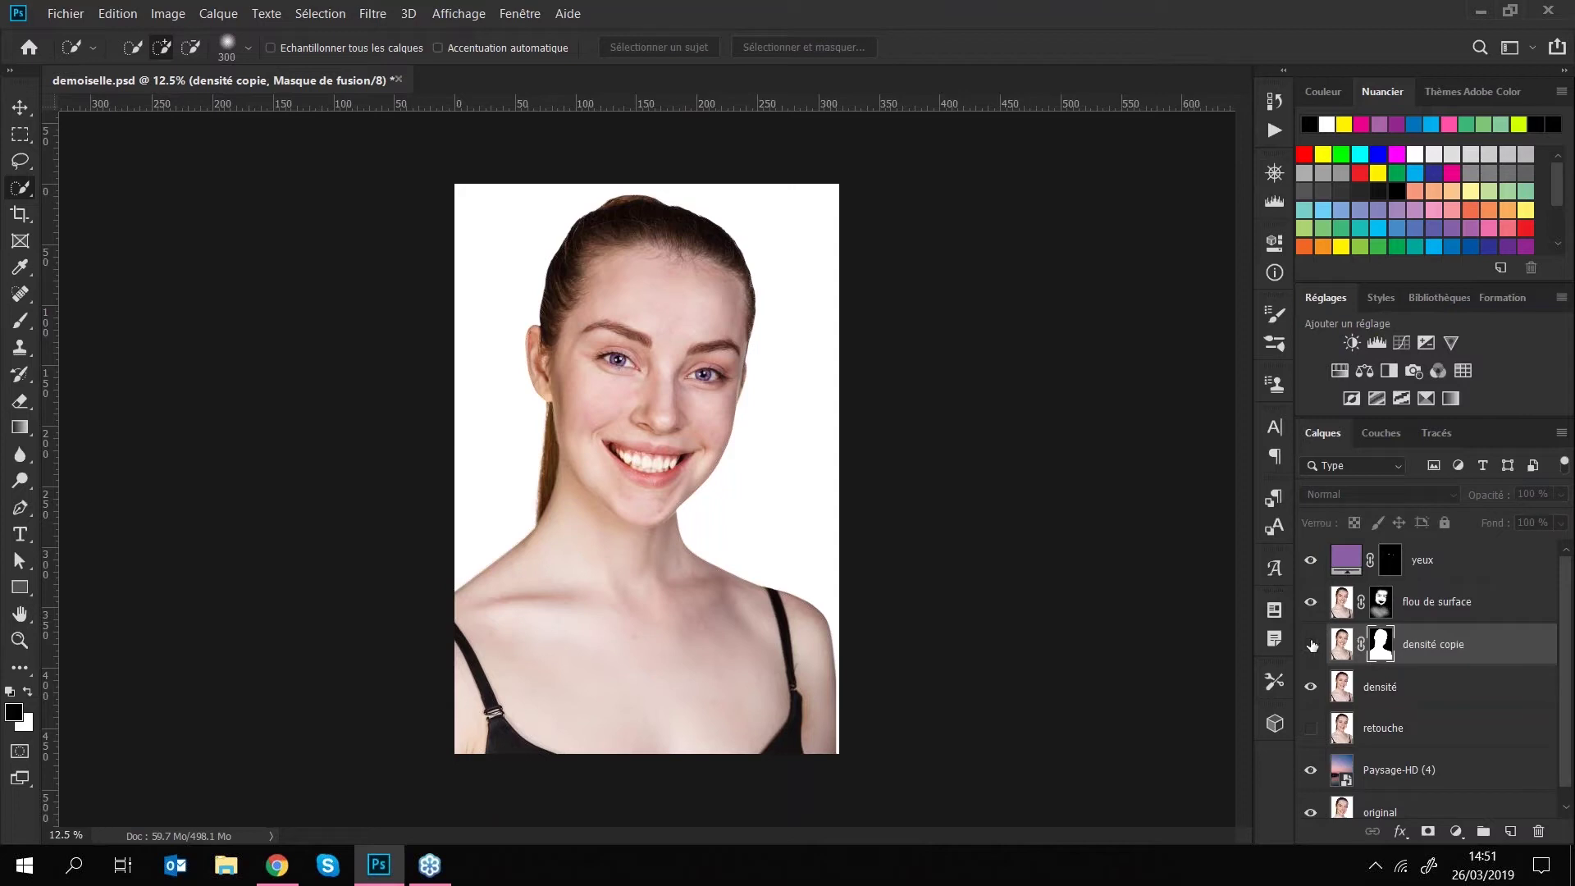
left_click(1311, 728)
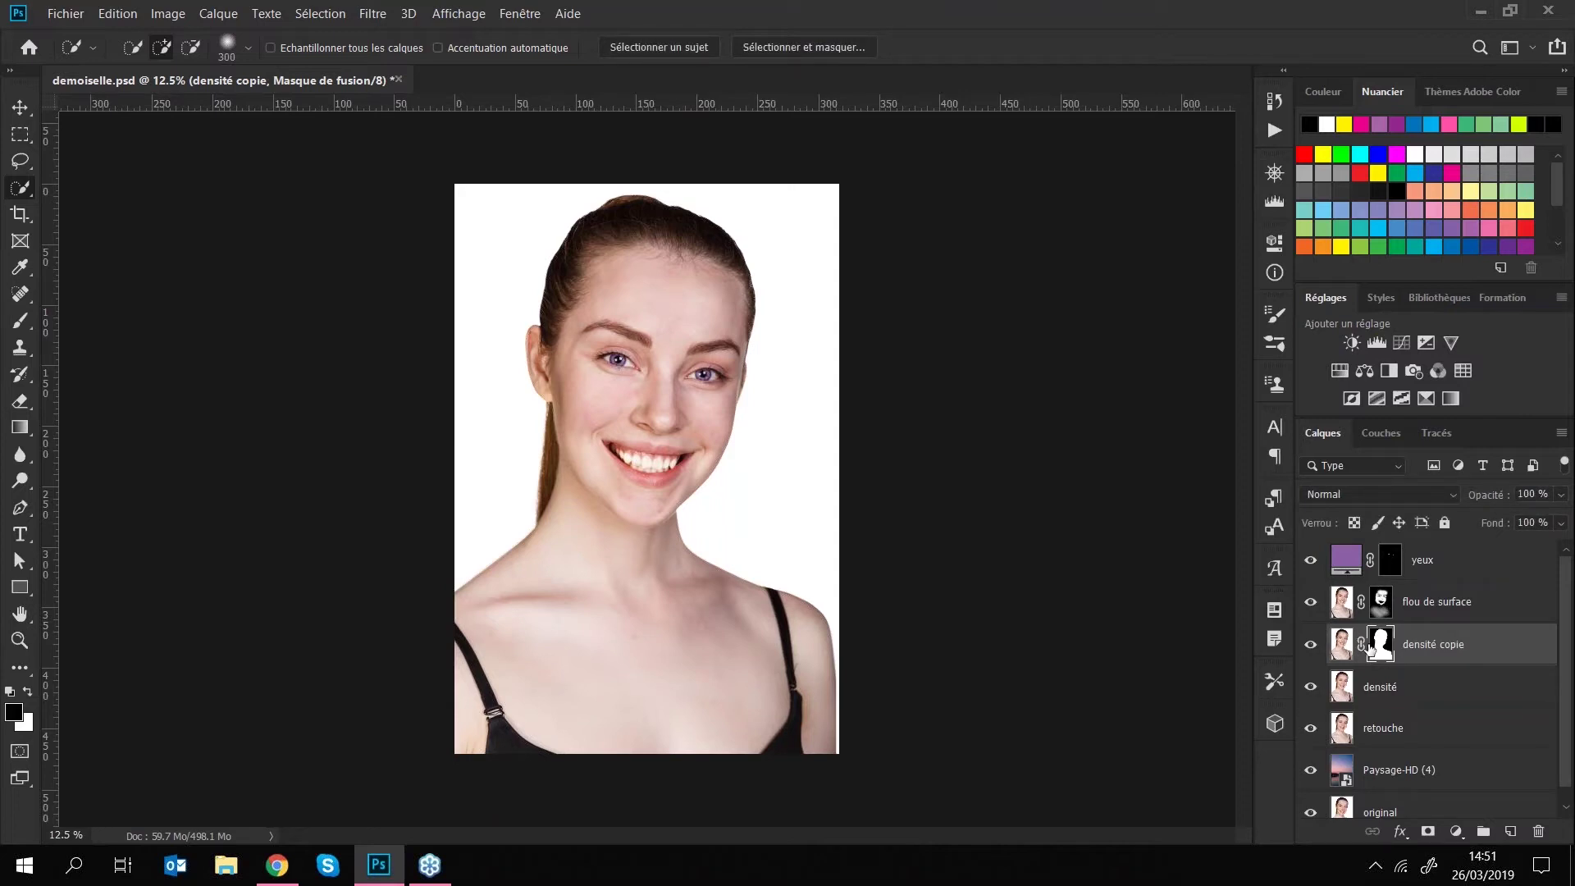
left_click(1390, 650, "ctrl")
key("ctrl+d")
left_click(1311, 560)
left_click(1311, 687)
left_click(1311, 725)
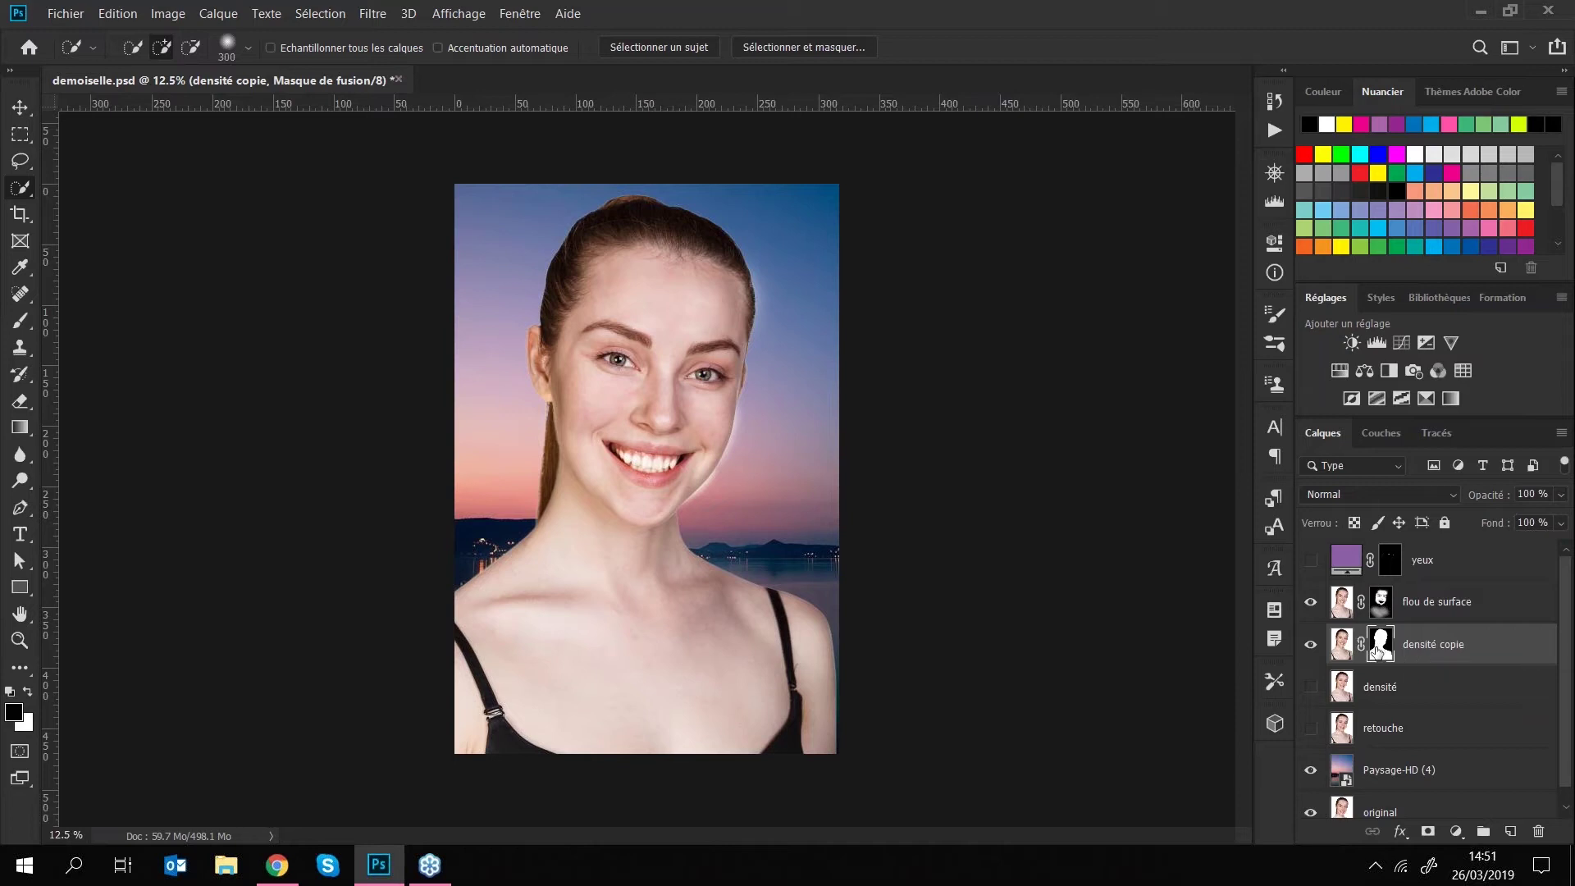
- Load the densité copie mask as a selection, target the flou de surface mask and invert the selection to the background
key("ctrl")
left_click(1386, 653, "ctrl")
left_click(1376, 614)
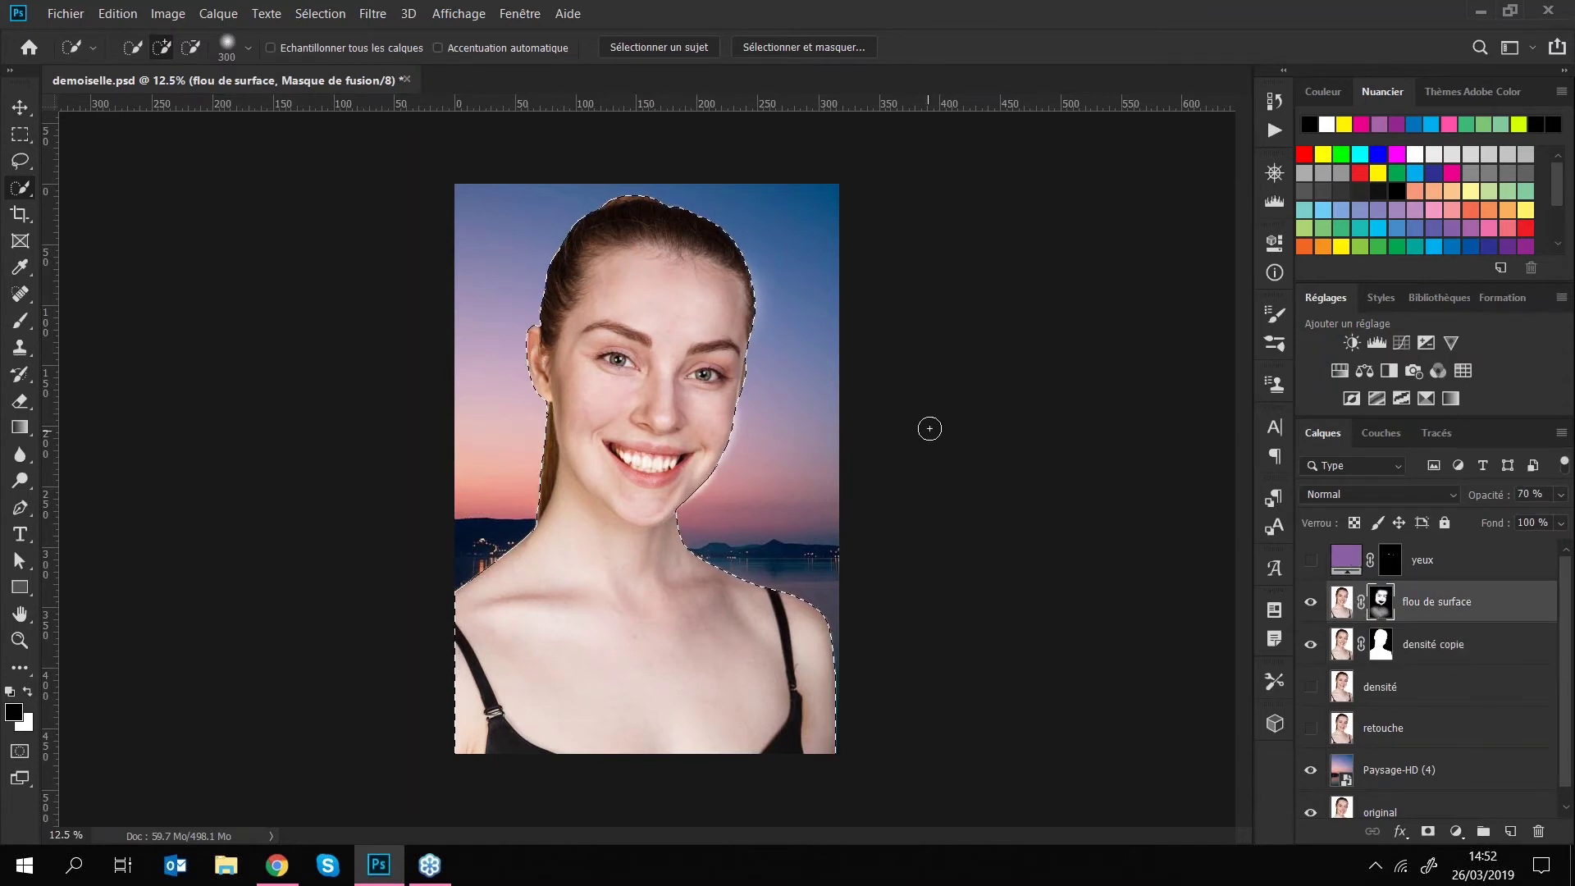
key("ctrl+shift+i")
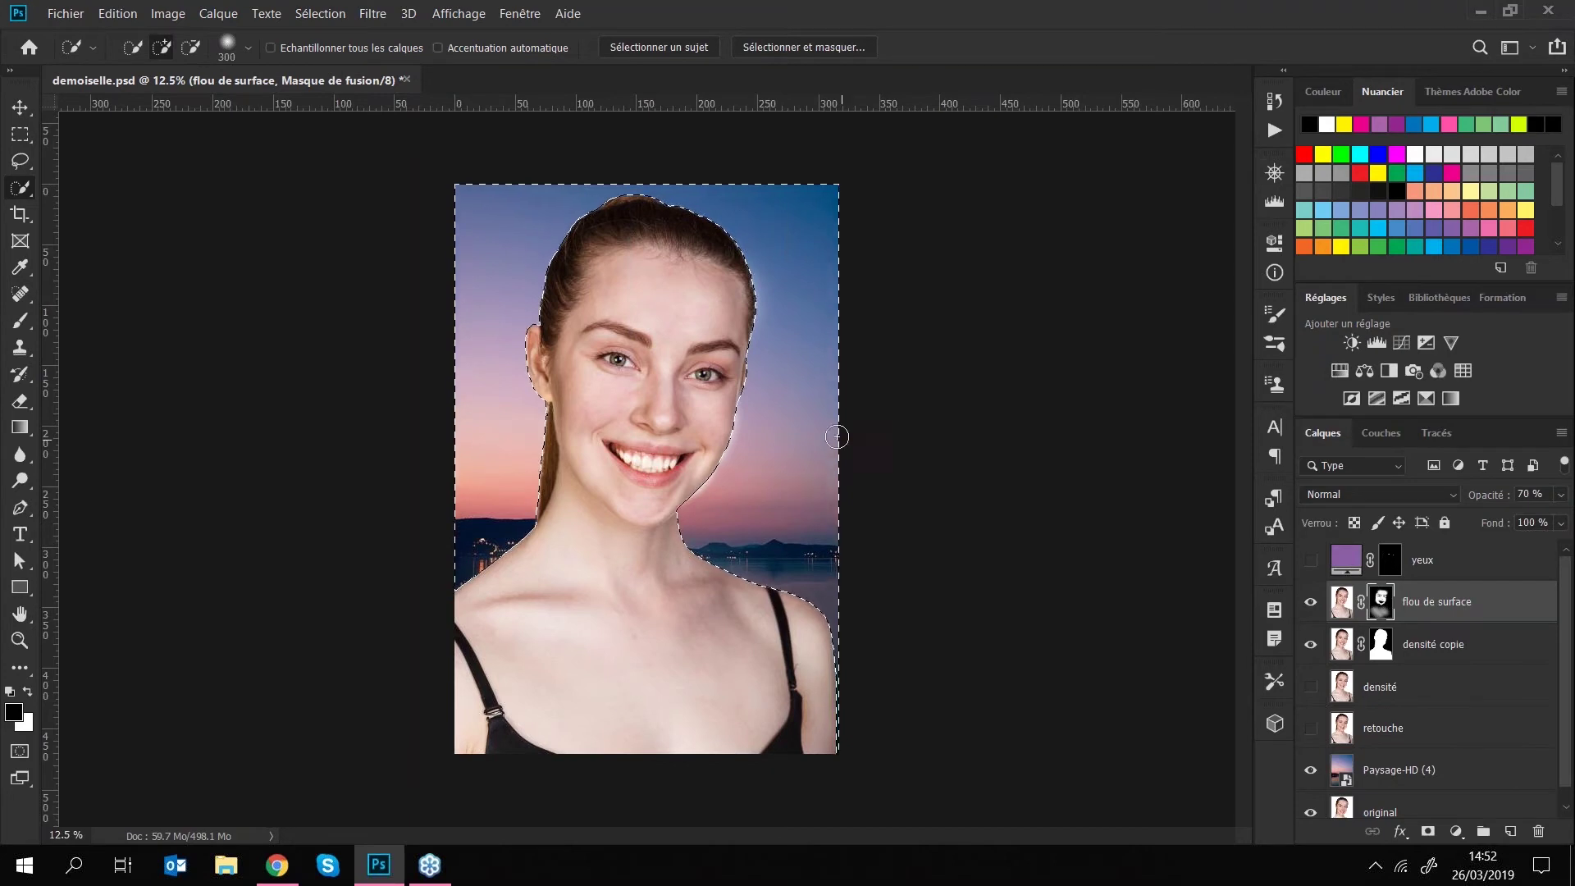
- Paint the selected background black on the flou de surface mask with a 1400 px brush to remove the halo, and deselect
left_click(20, 321)
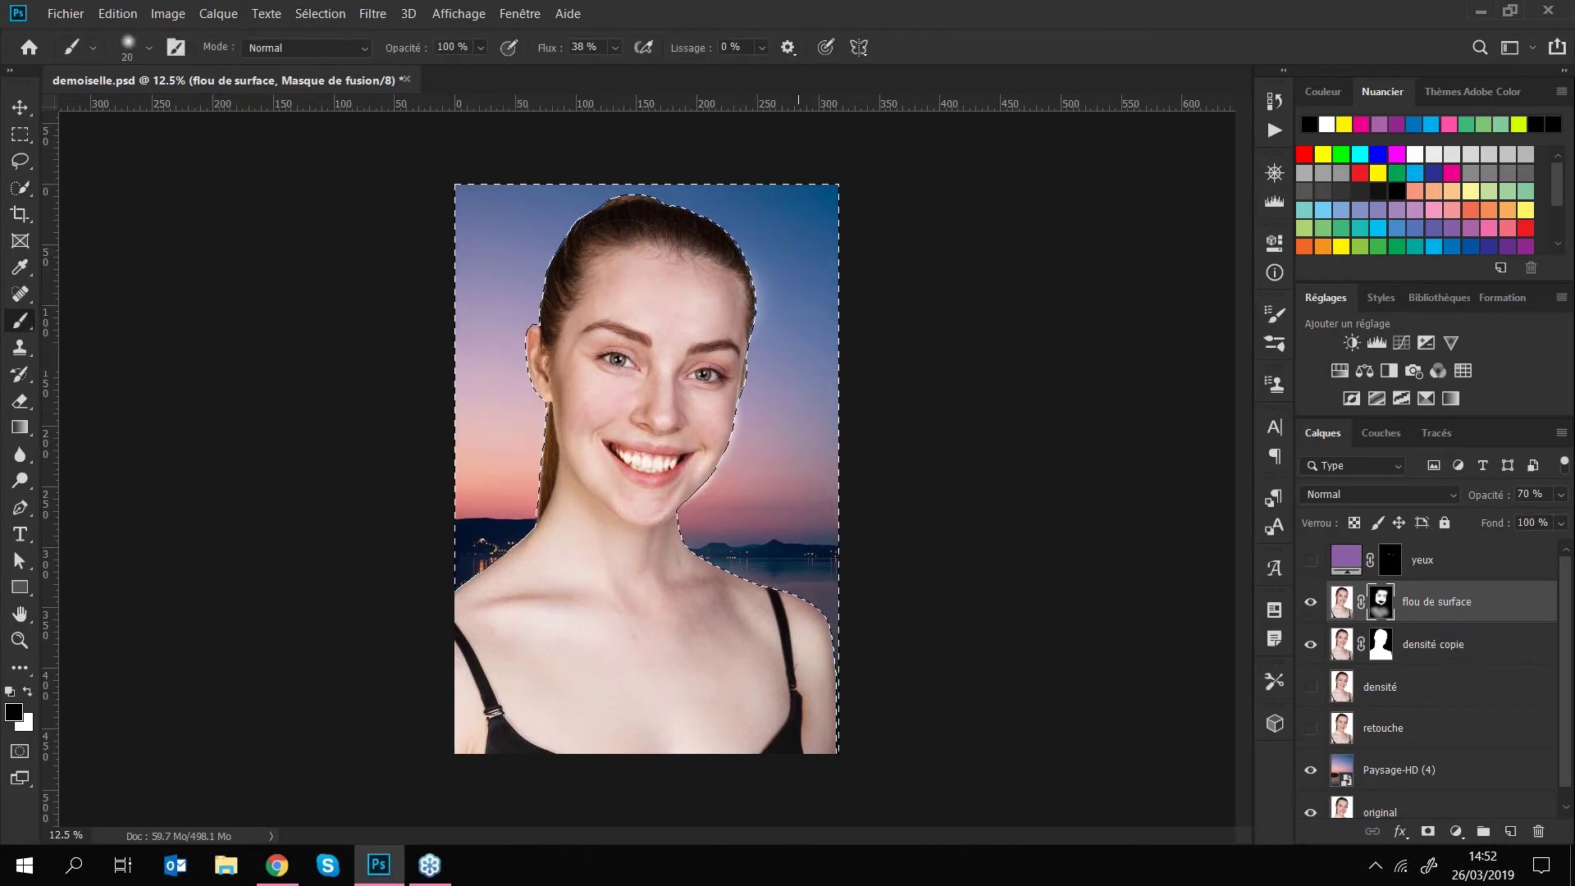
key("bracketright")
left_click(149, 48)
left_click_drag(170, 112, 182, 112)
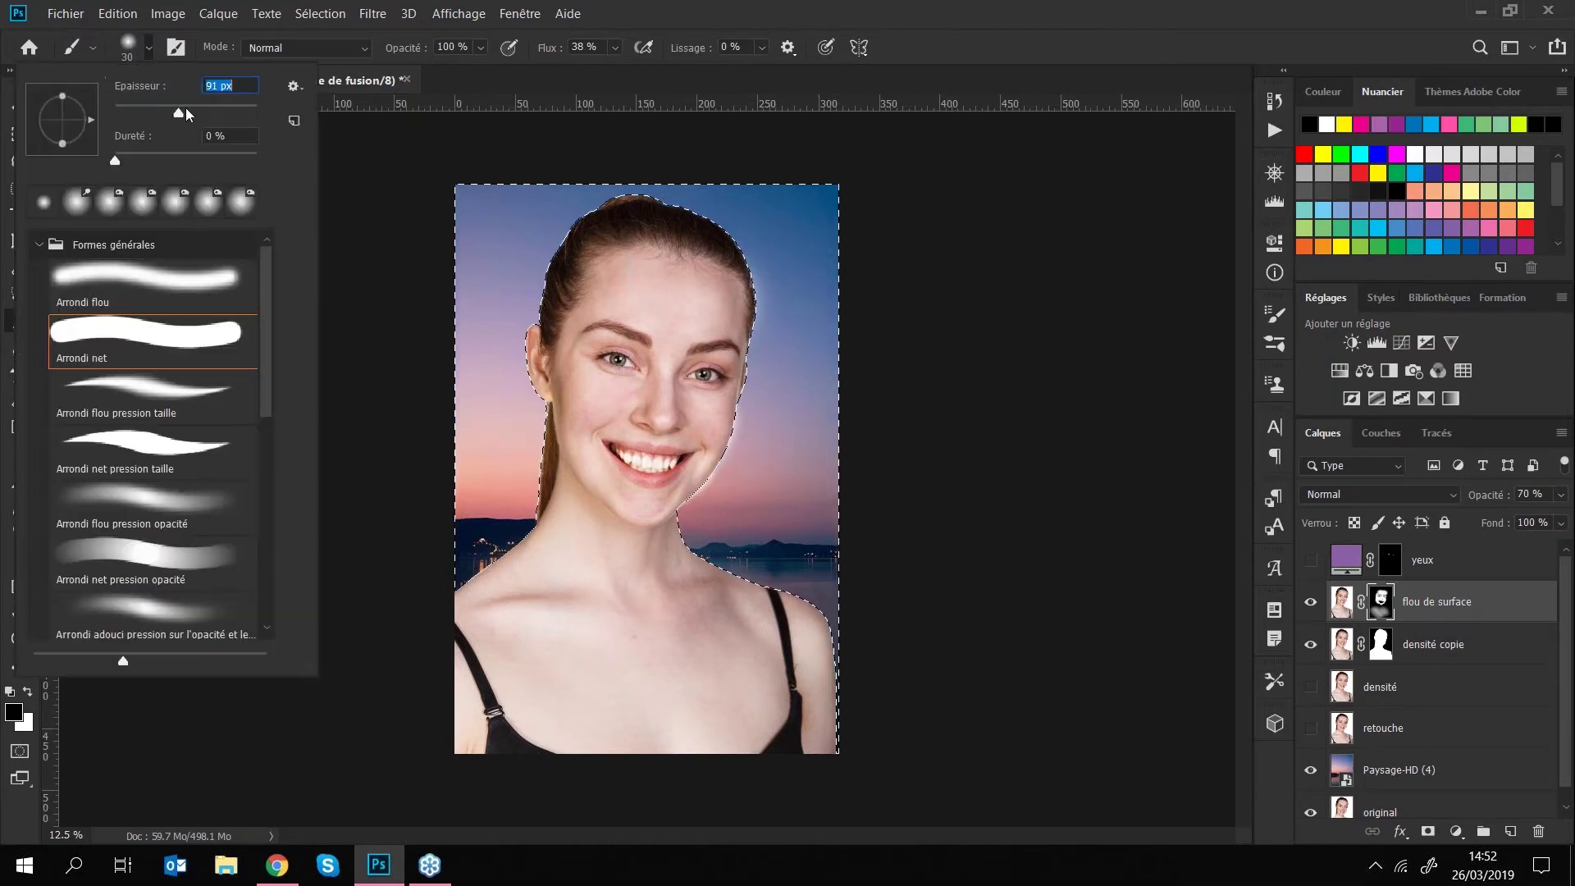
left_click(793, 65)
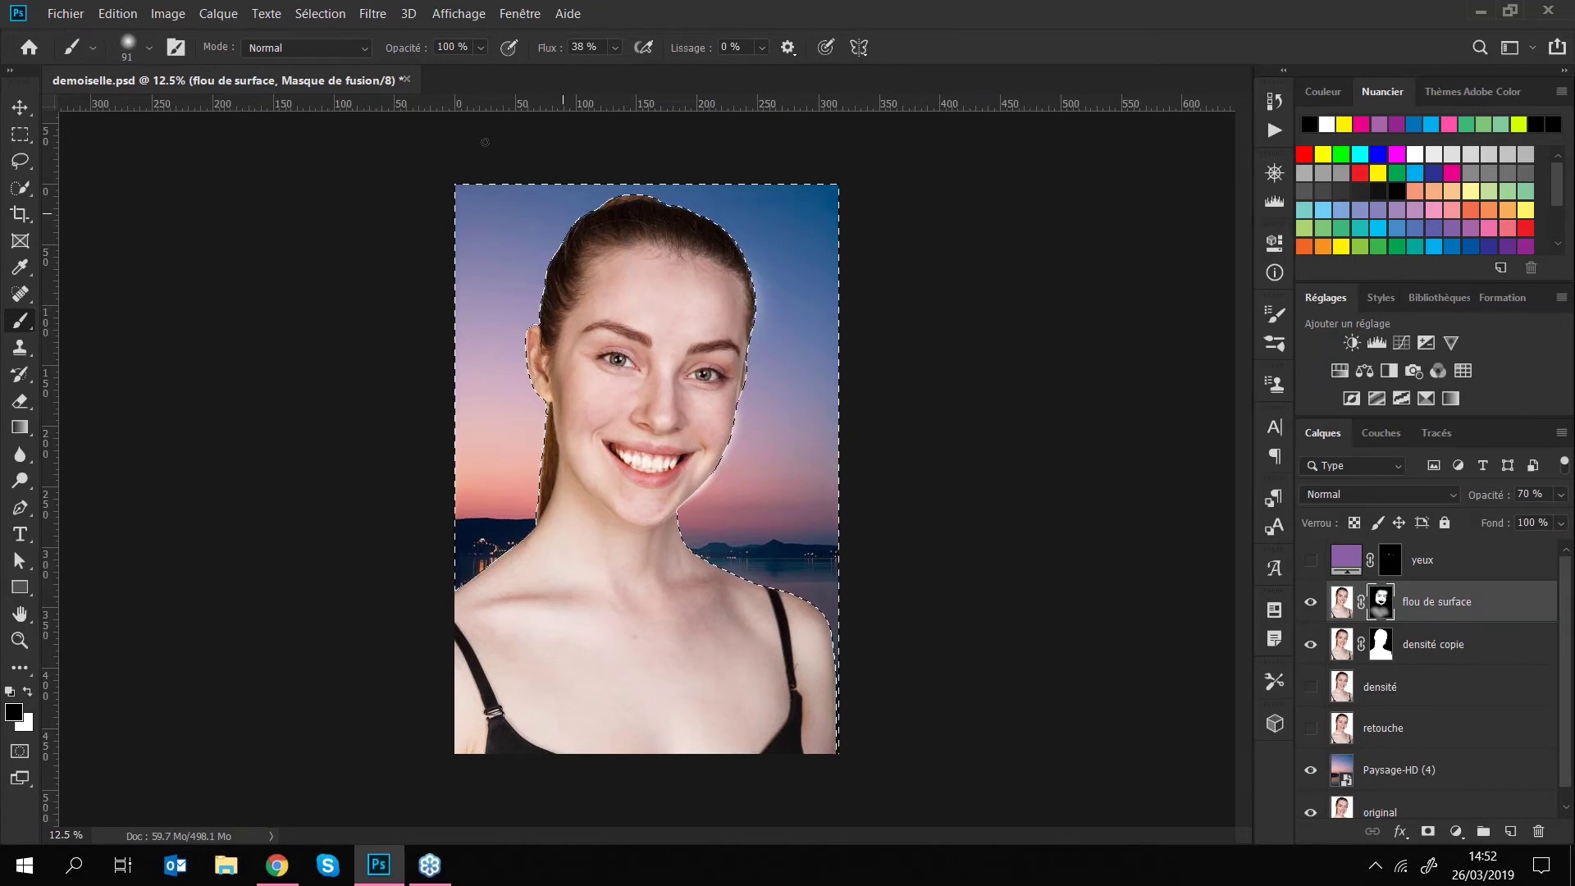
left_click(150, 48)
left_click_drag(182, 112, 235, 115)
left_click(786, 99)
left_click(150, 48)
left_click(763, 9)
key("bracketright")
key("bracketright")
key("bracketright")
key("bracketright")
key("bracketright")
key("bracketright")
key("bracketright")
key("bracketright")
key("bracketright")
key("bracketright")
key("bracketright")
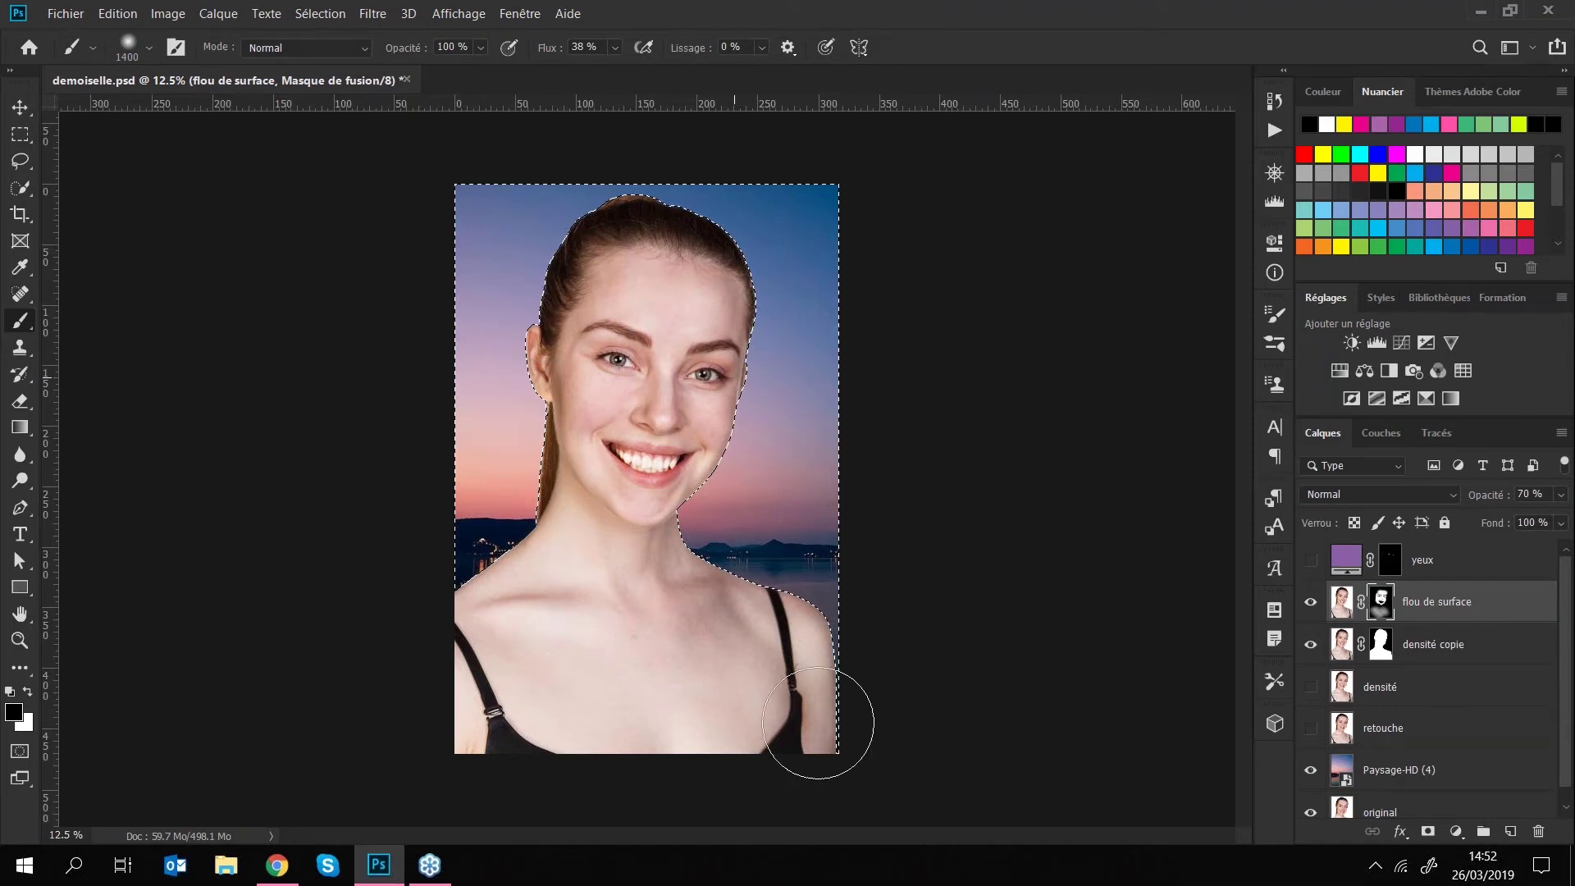
key("ctrl+d")
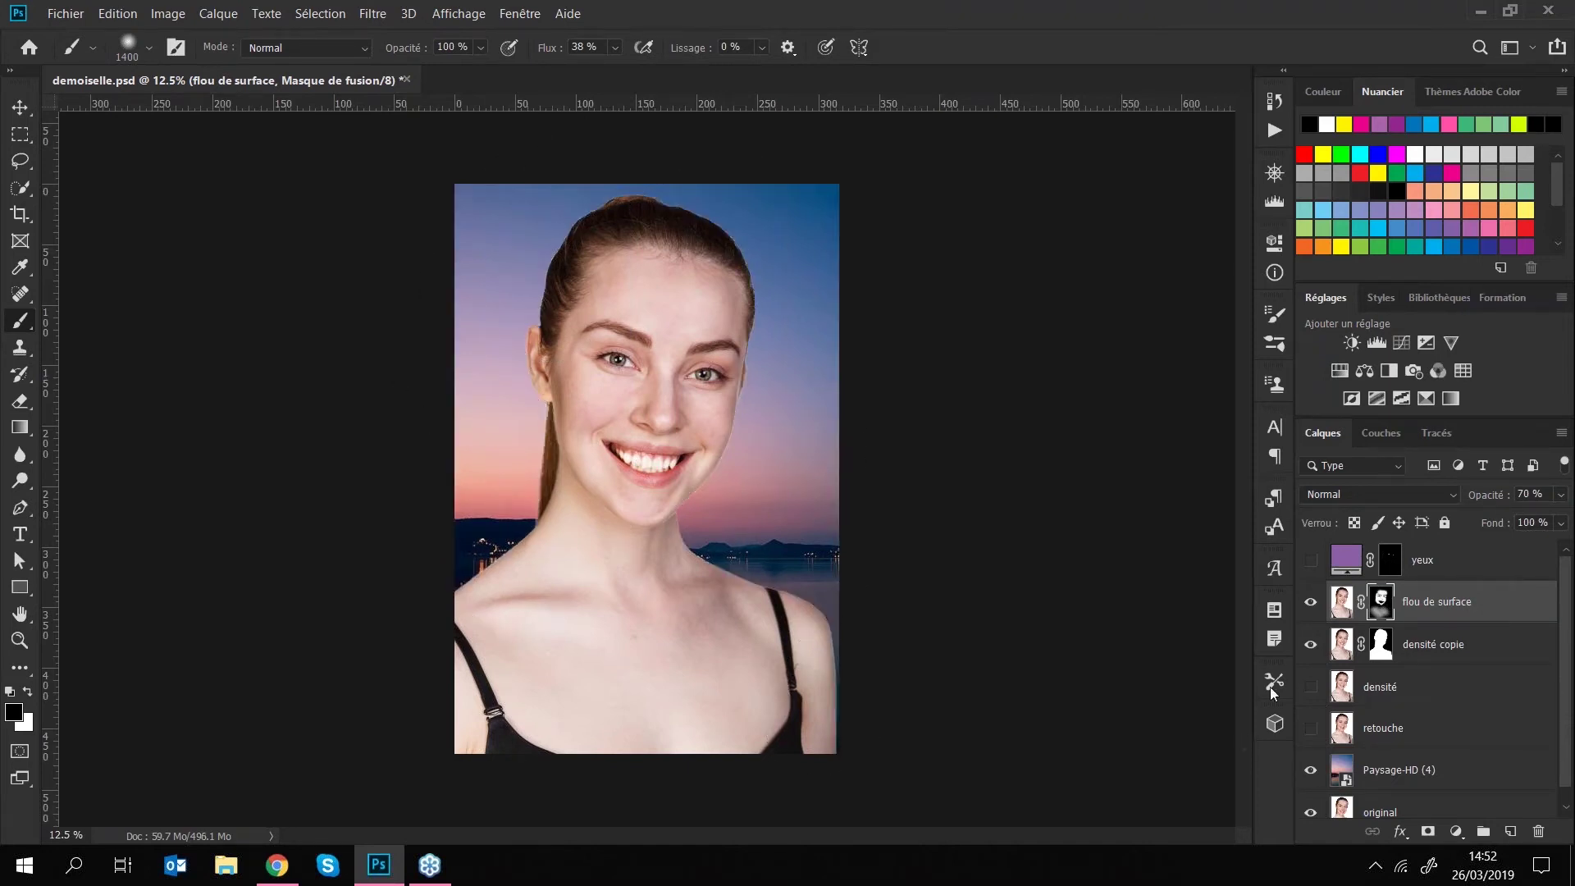
- Show the yeux layer and add a Curves adjustment above it, lowering the shadows and anchoring the highlights in a slight S-curve
left_click(1310, 562)
left_click(1428, 561)
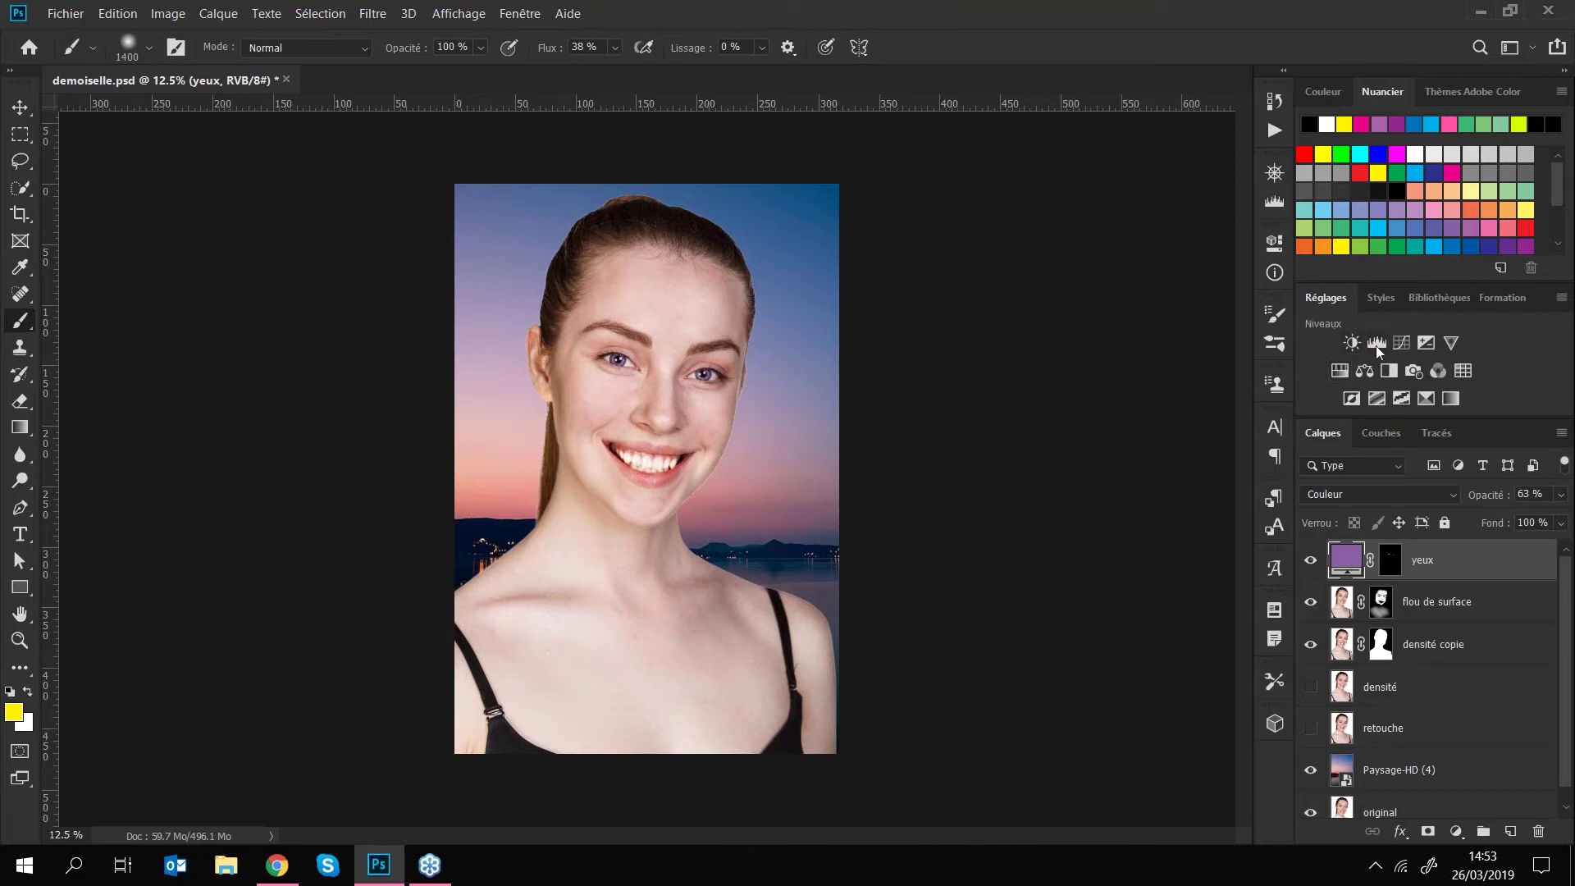
left_click(1402, 343)
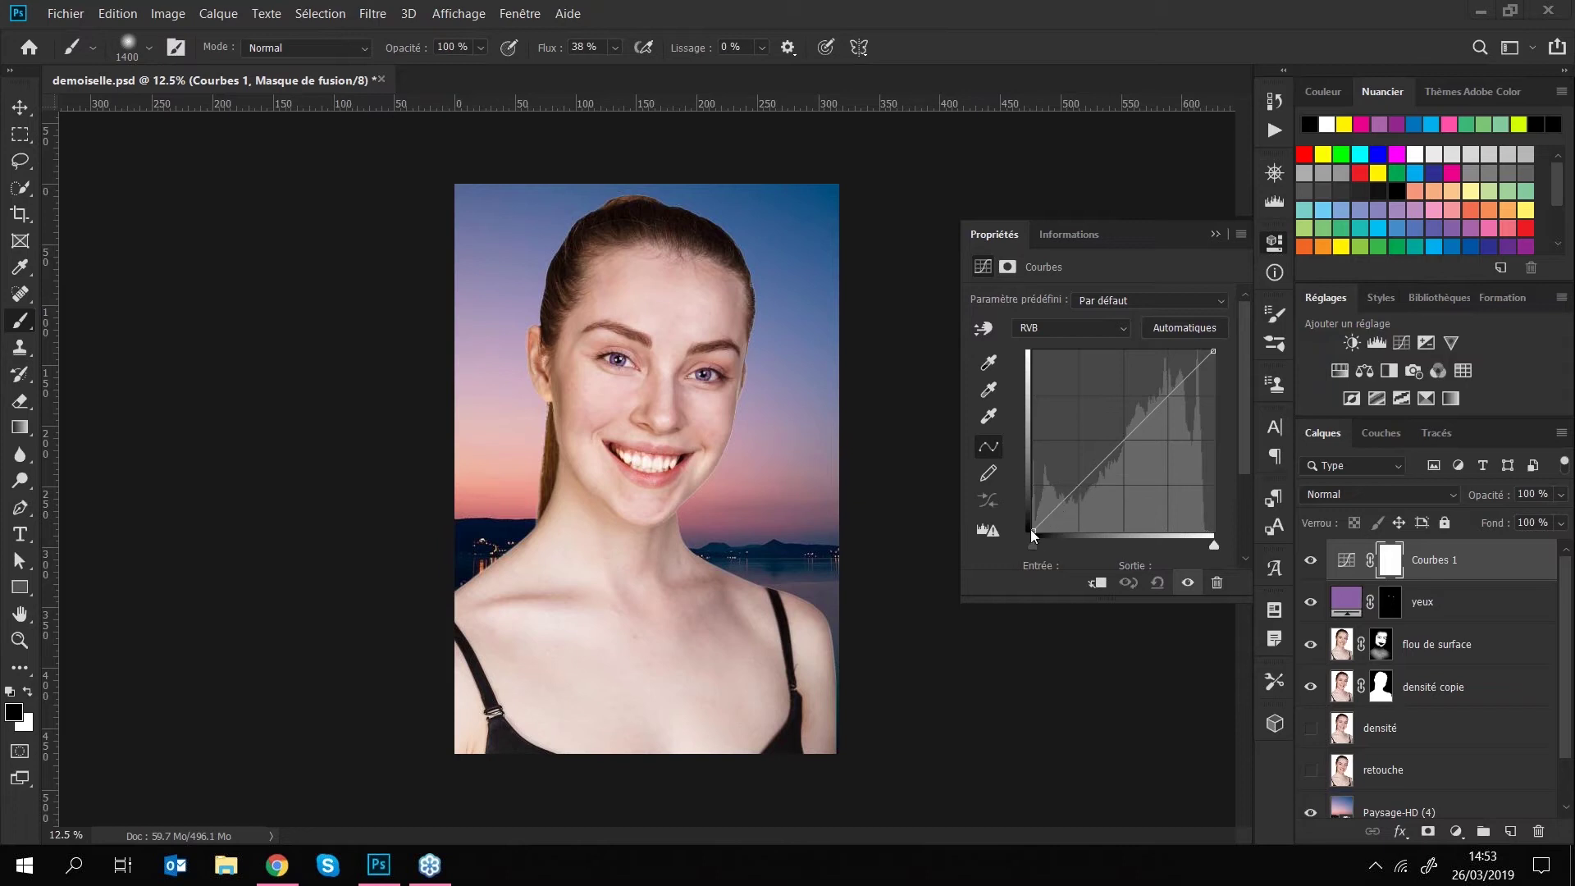
left_click(1082, 484)
left_click(1083, 483)
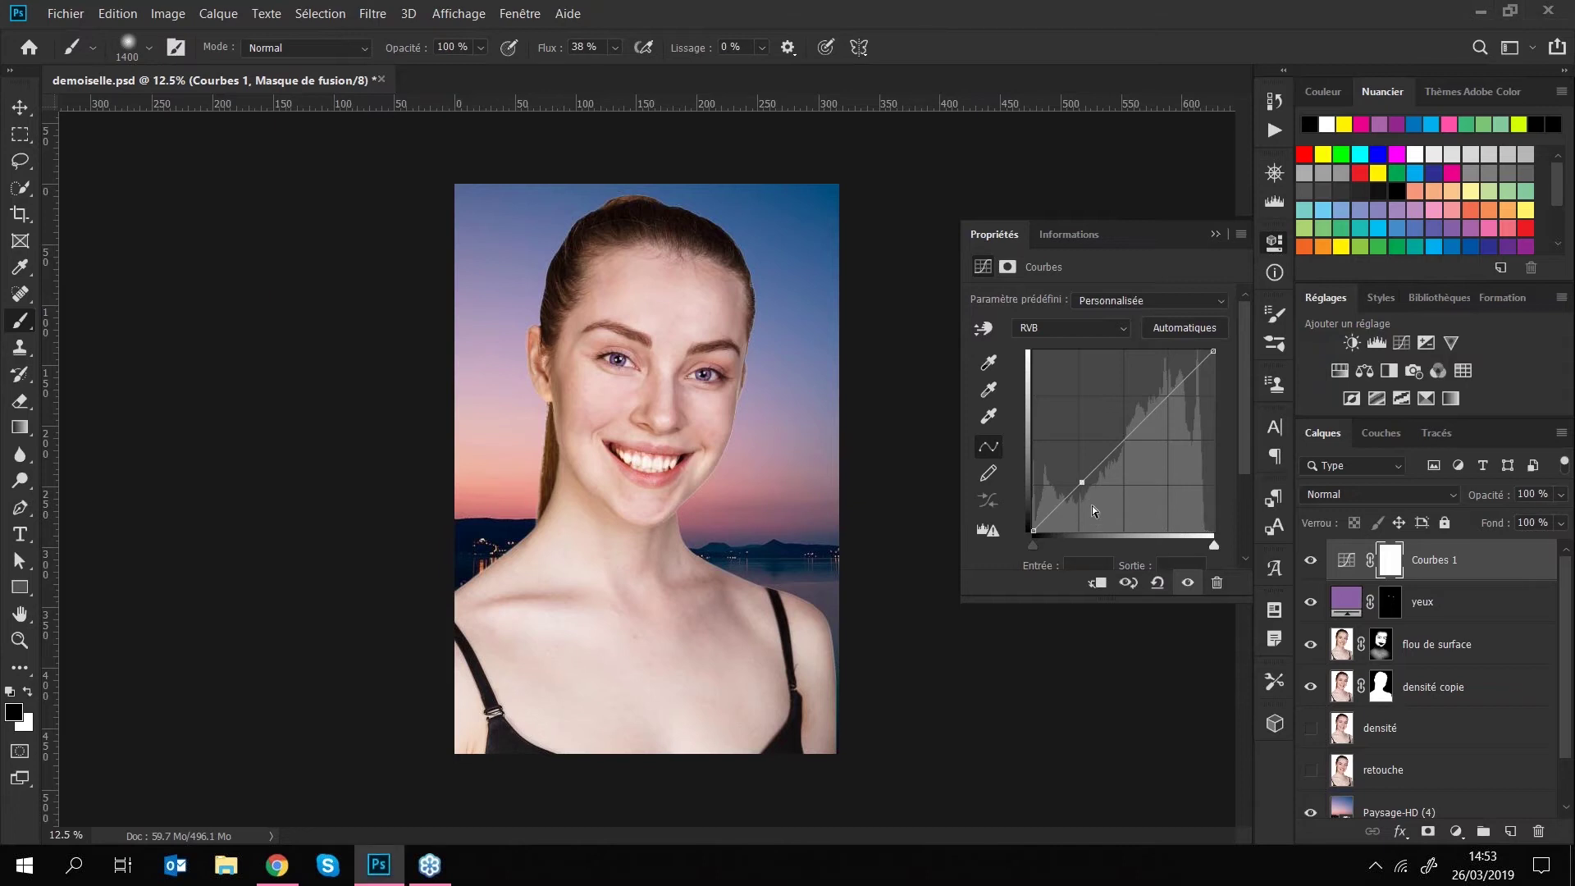
mouse_move(1087, 493)
left_mouse_down()
mouse_move(1082, 374)
mouse_move(1089, 486)
left_mouse_up()
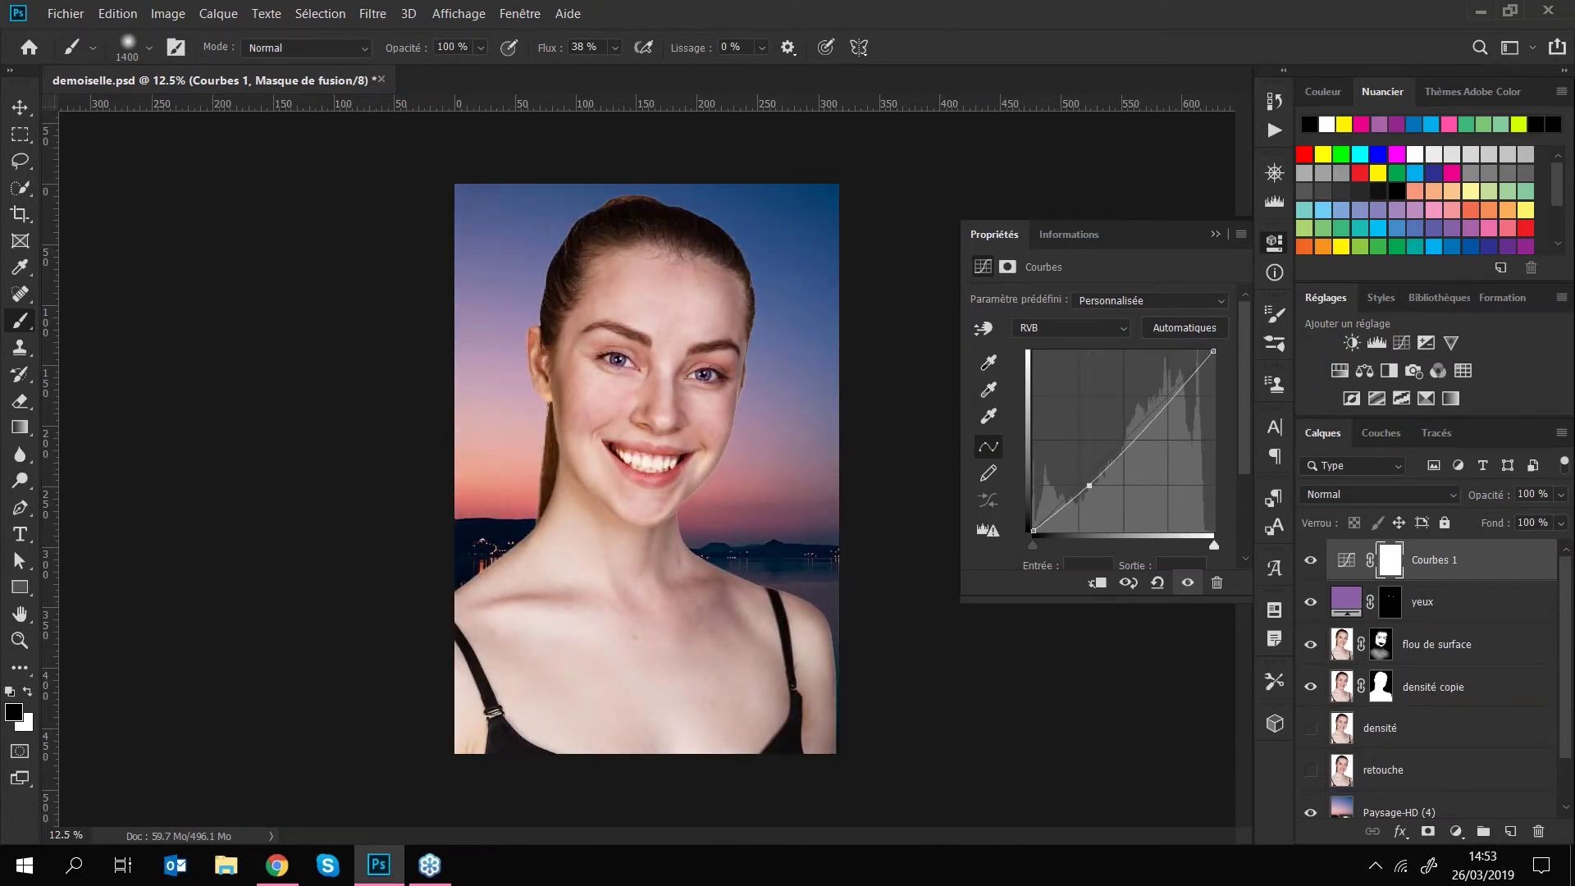
left_click_drag(1166, 400, 1167, 398)
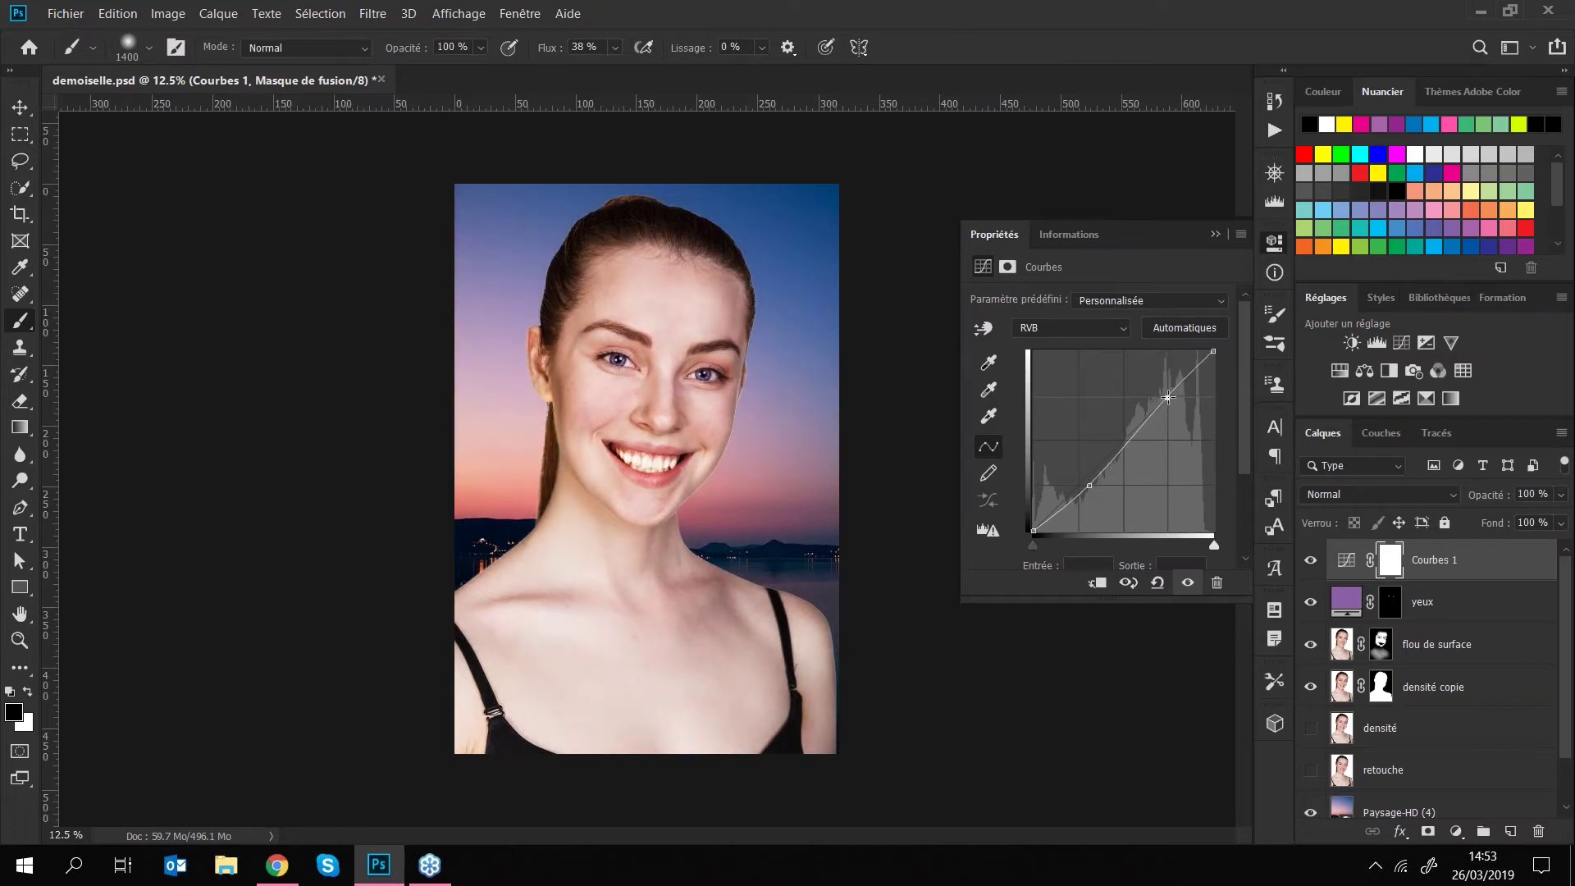
left_click(1087, 488)
- Save and close demoiselle.psd, and reopen it from the recent files
key("ctrl+s")
key("ctrl+w")
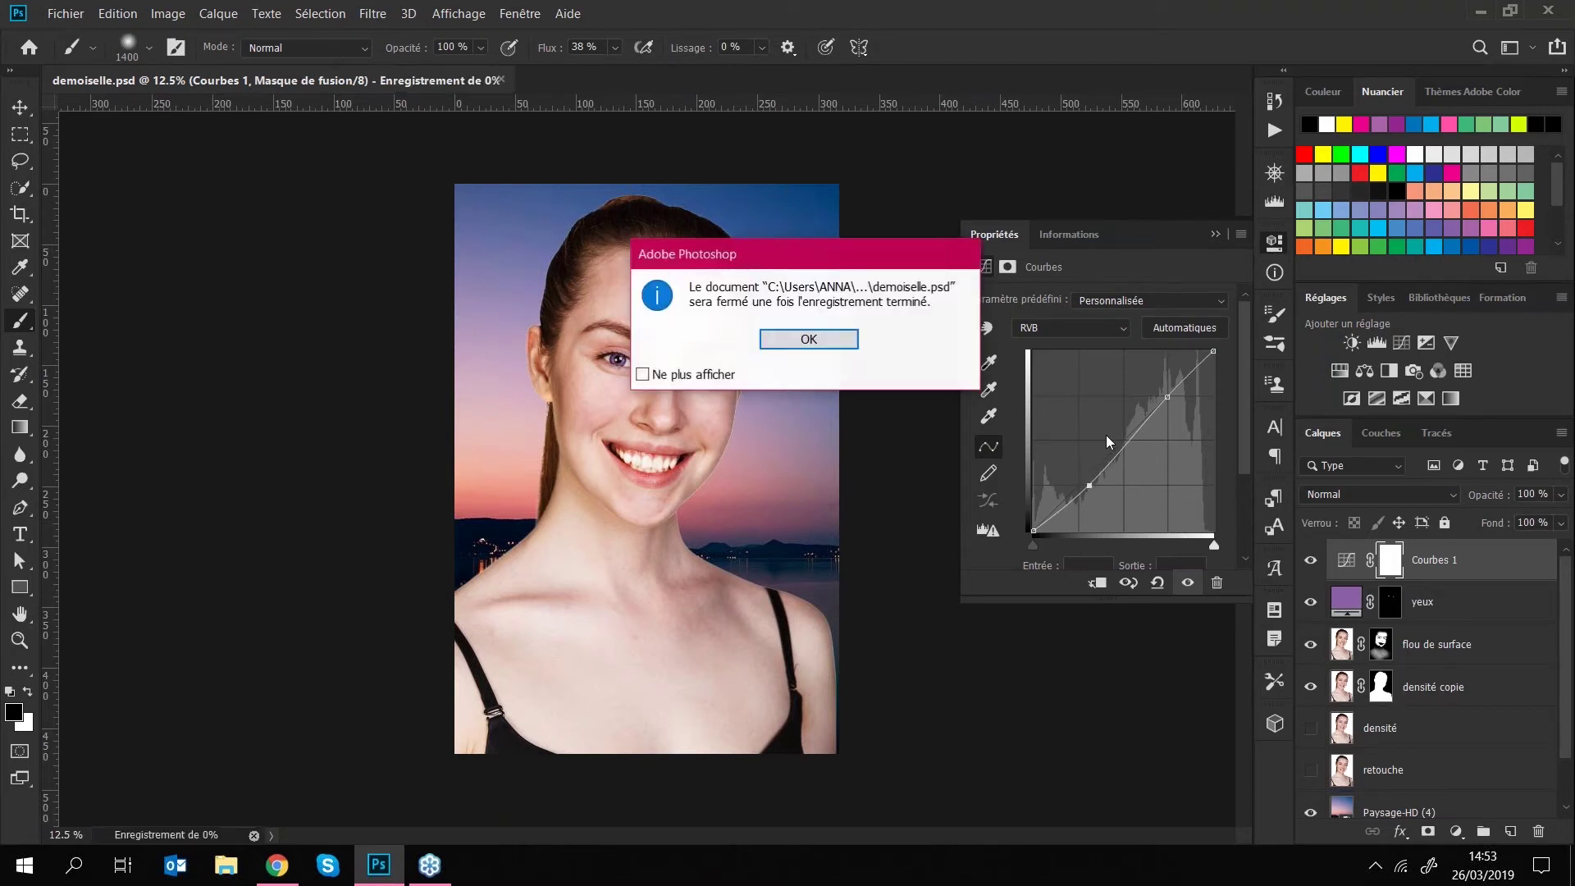
left_click(845, 341)
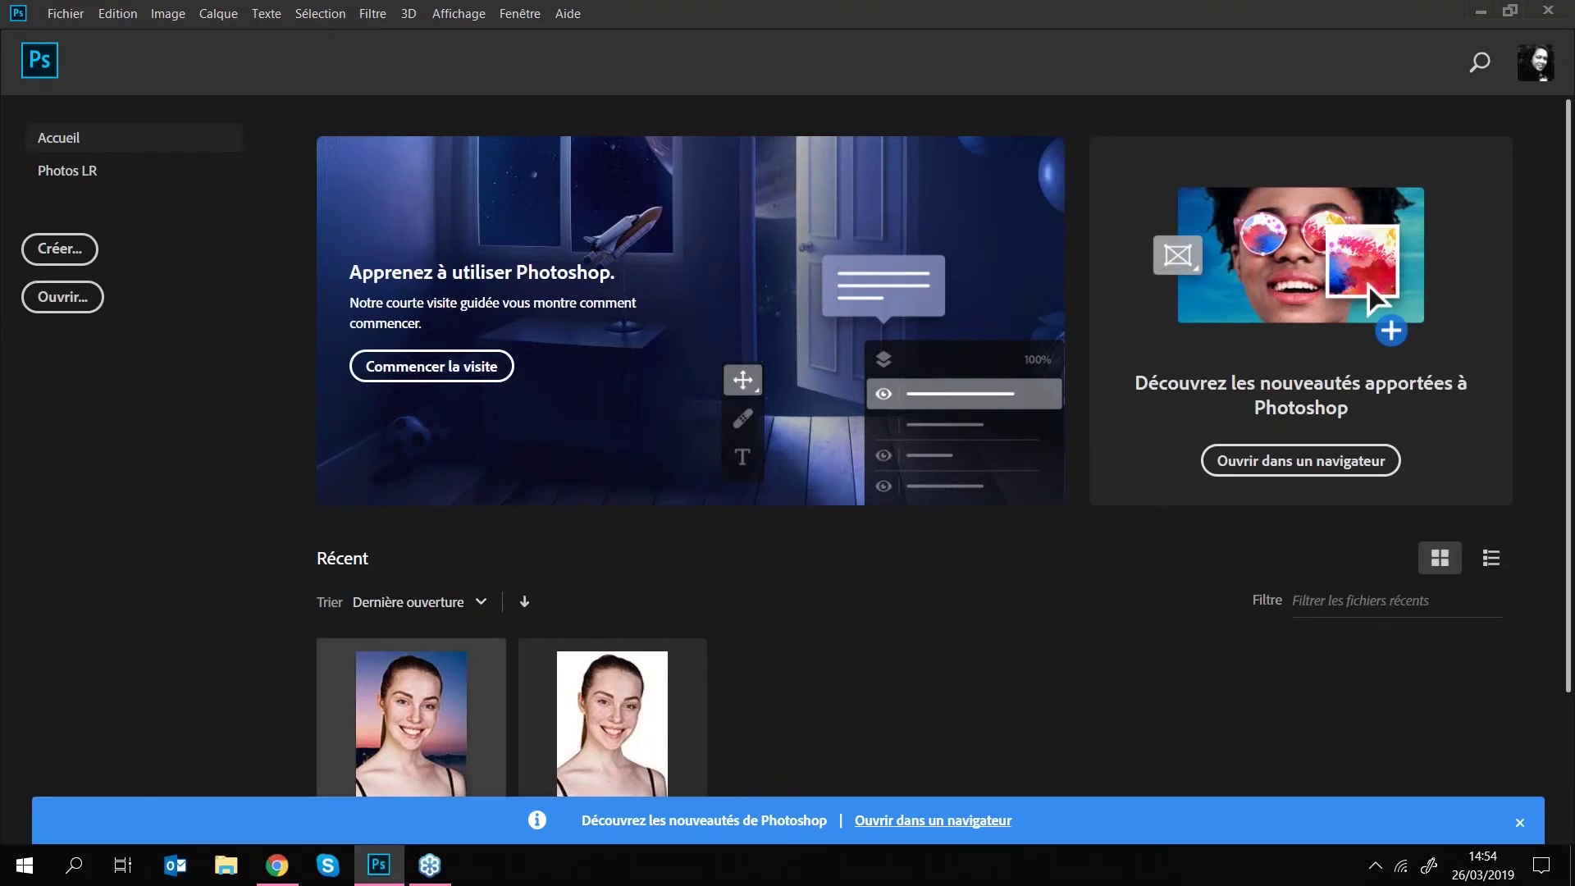
left_click(411, 718)
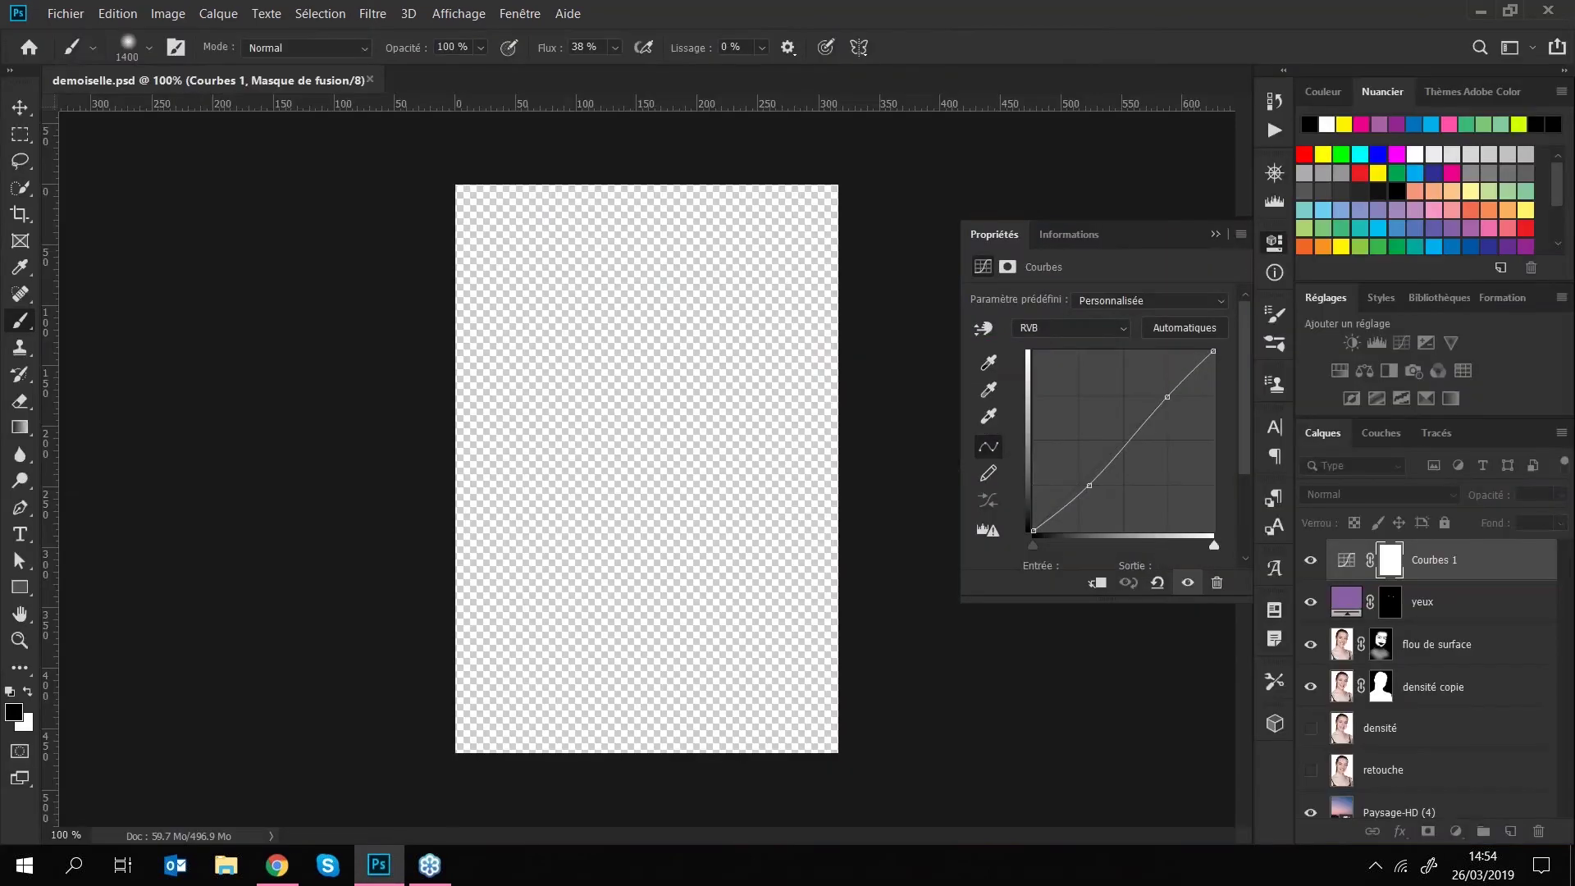
left_click(1213, 237)
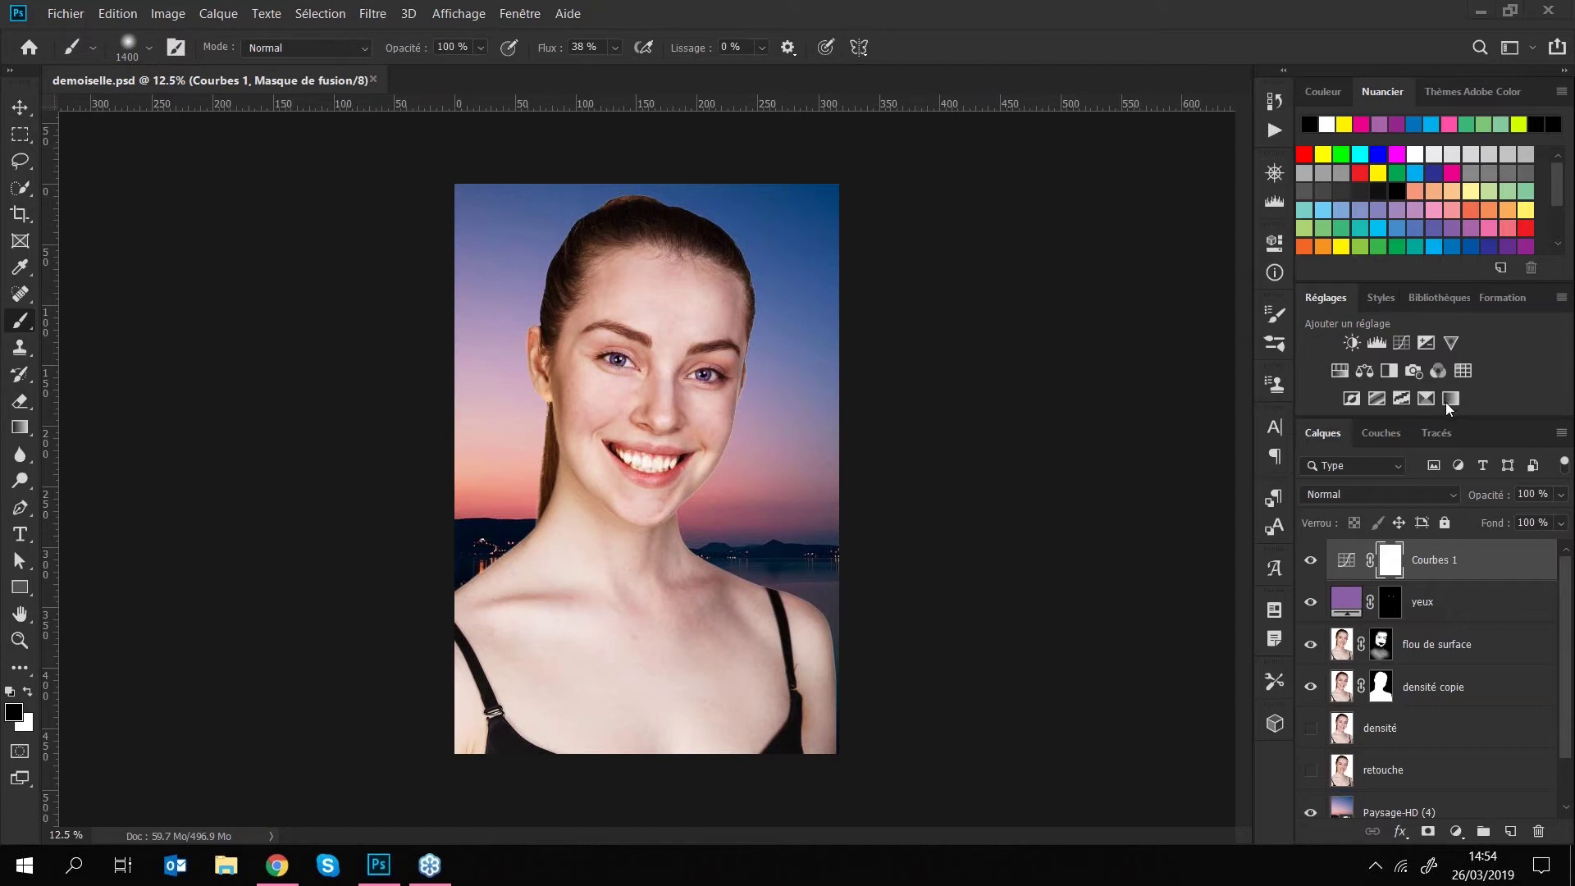
- Add a Photo Filter adjustment on top using the Violet filter at 42% density, with its blend mode set to Couleur
left_click(1412, 372)
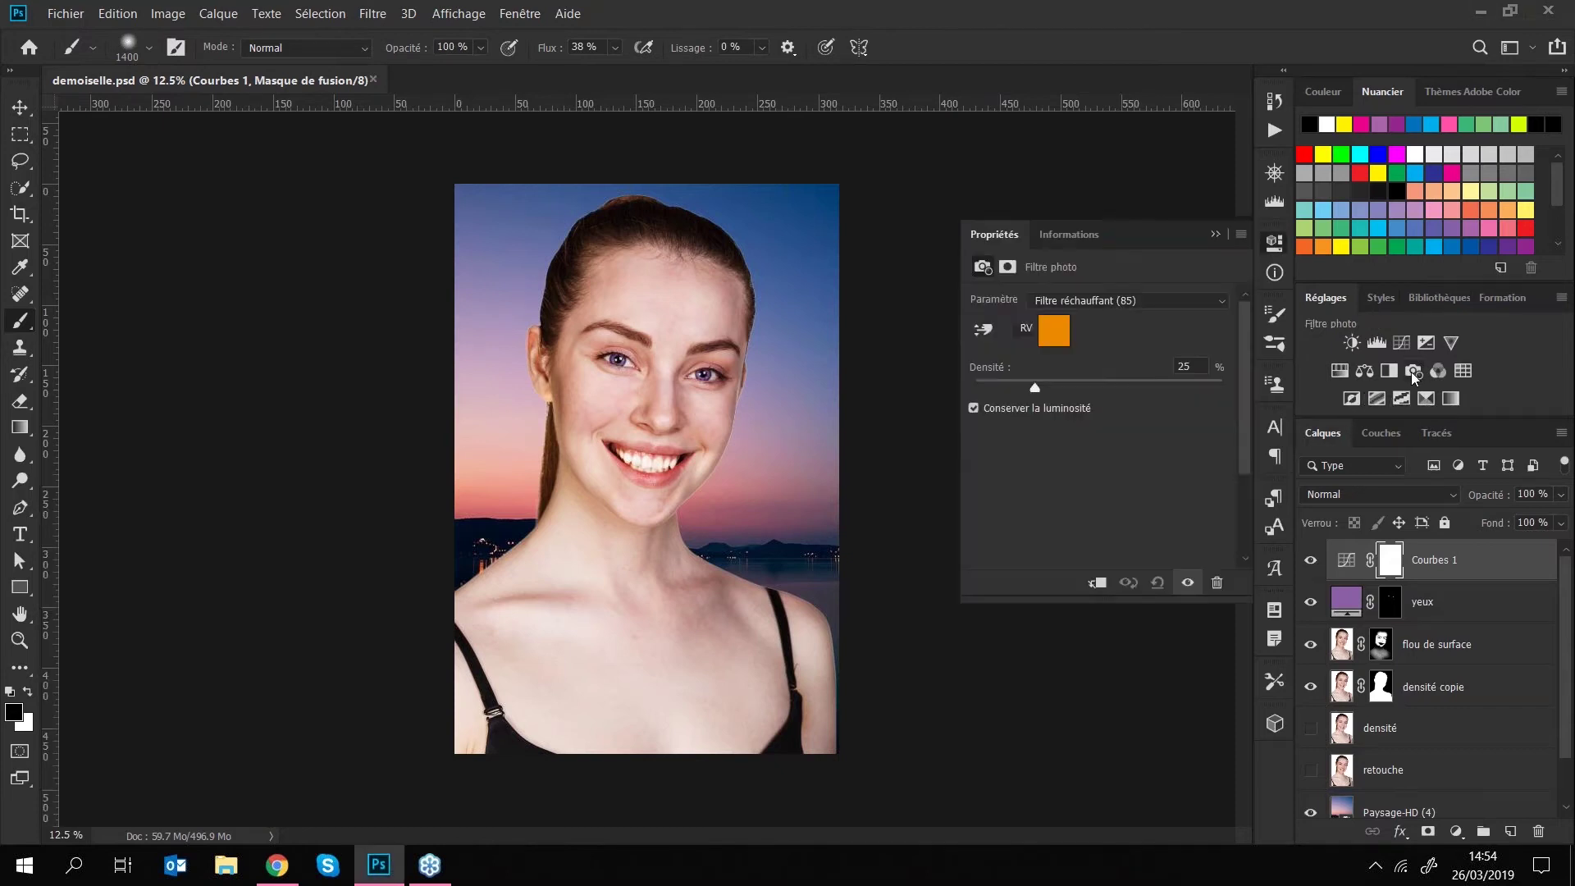
left_click(1048, 302)
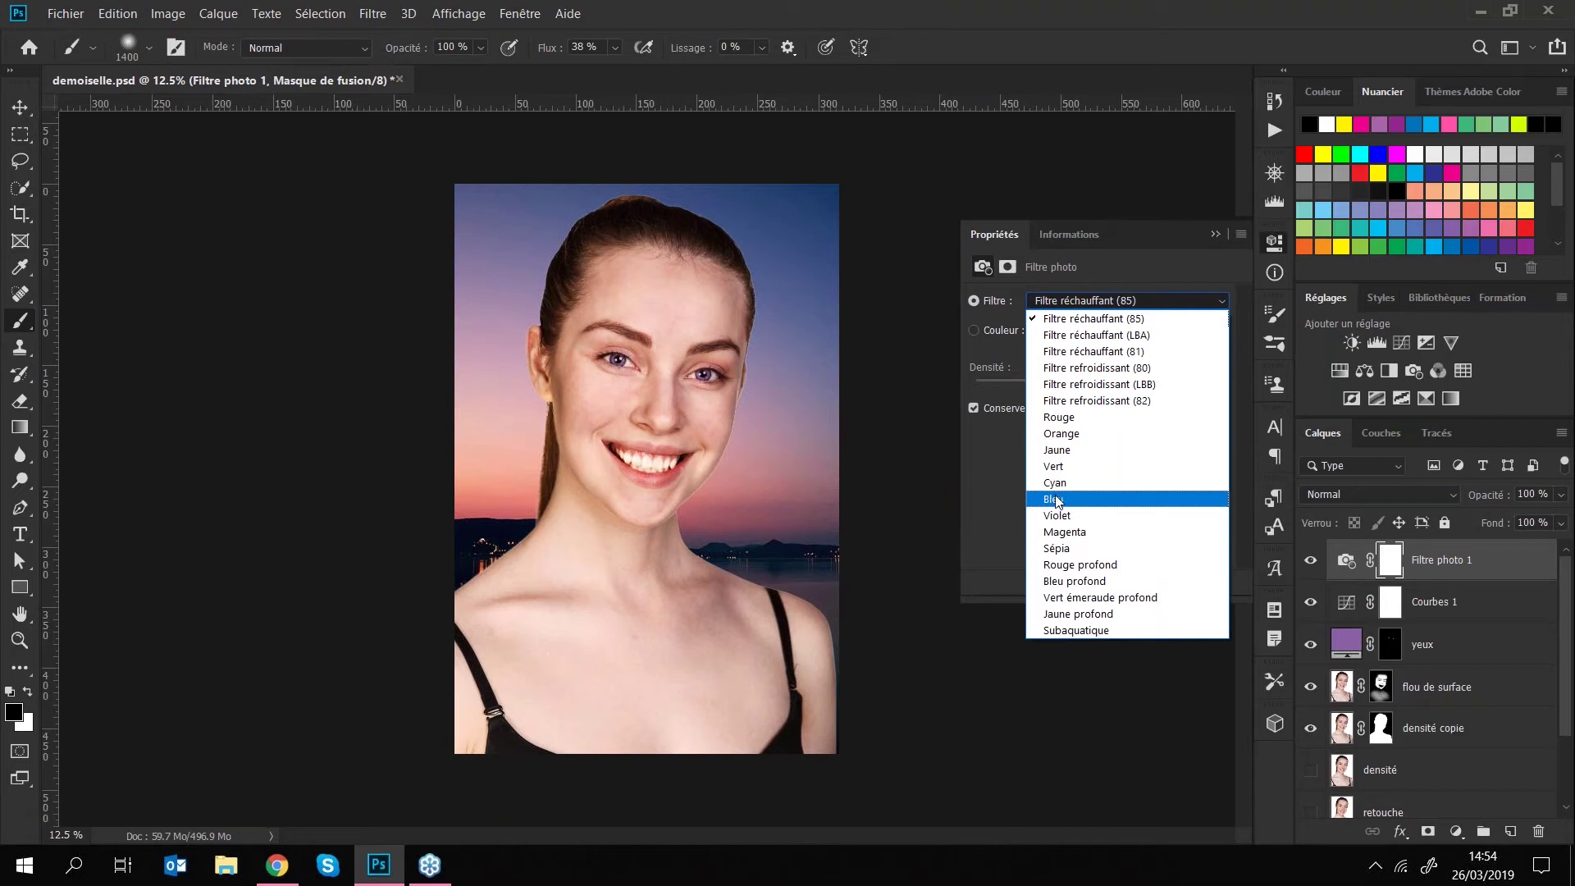
left_click(1057, 516)
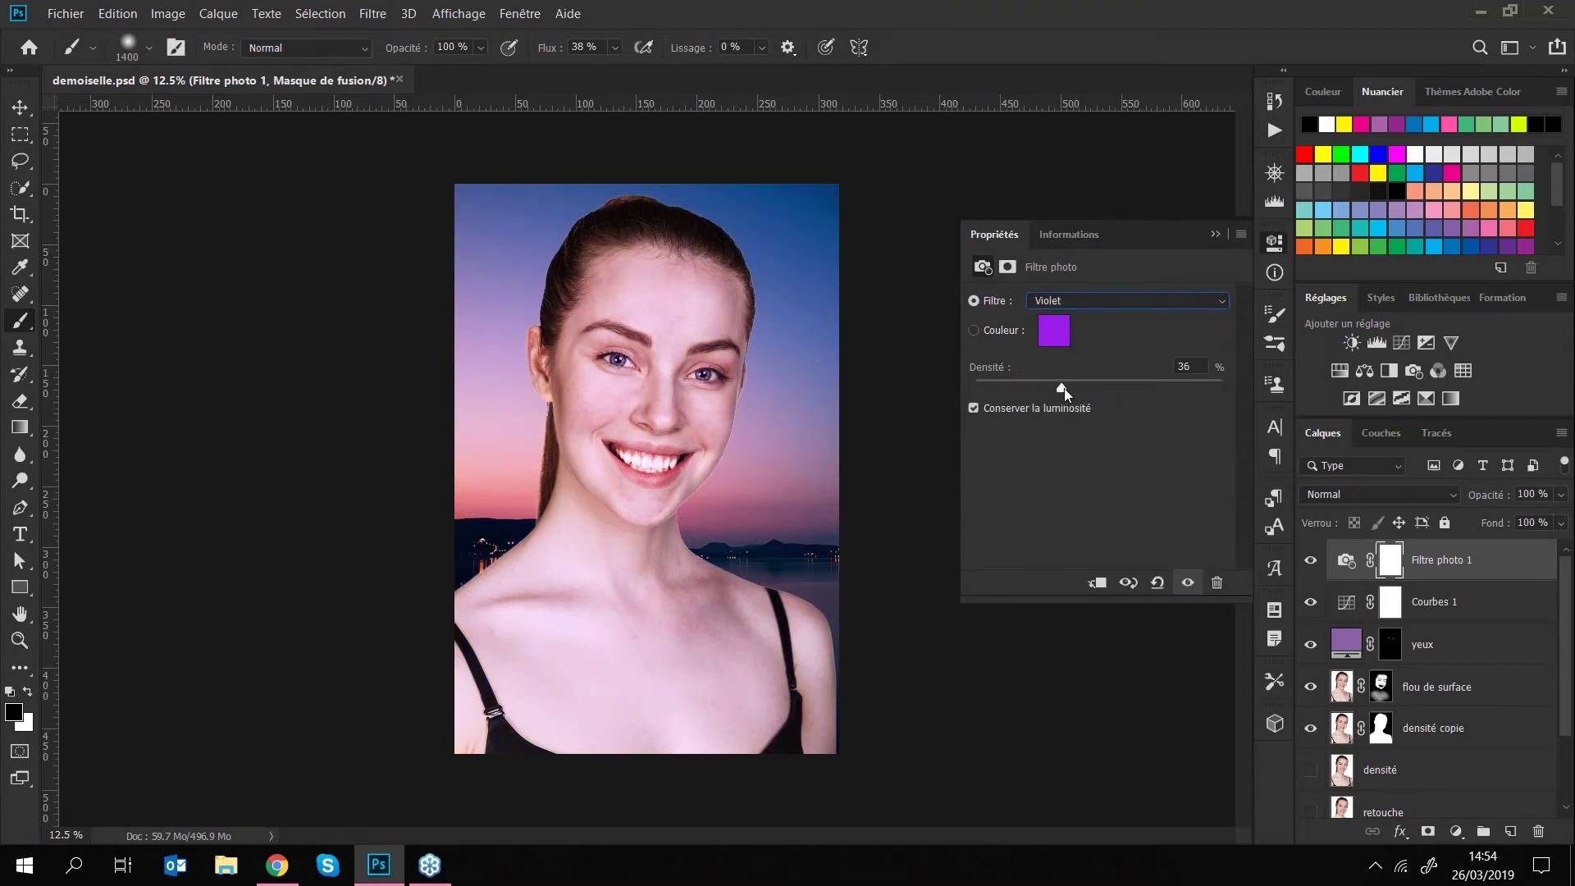
mouse_move(1086, 390)
left_mouse_down()
mouse_move(1020, 383)
mouse_move(1072, 386)
left_mouse_up()
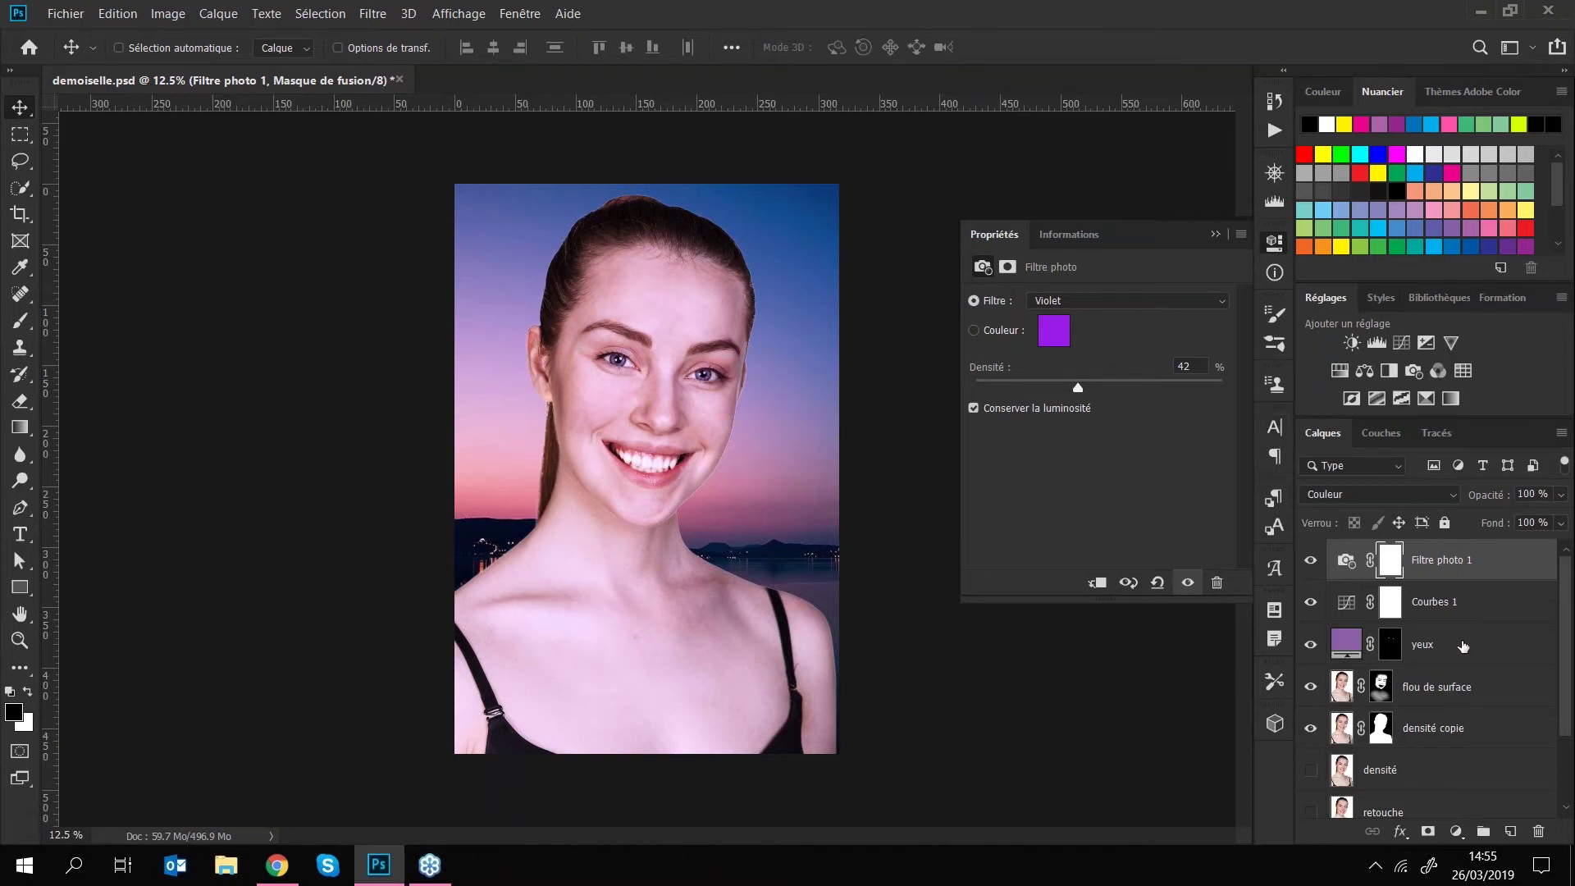
- Create a layer group named "final" directly above the yeux layer
left_click(1458, 649)
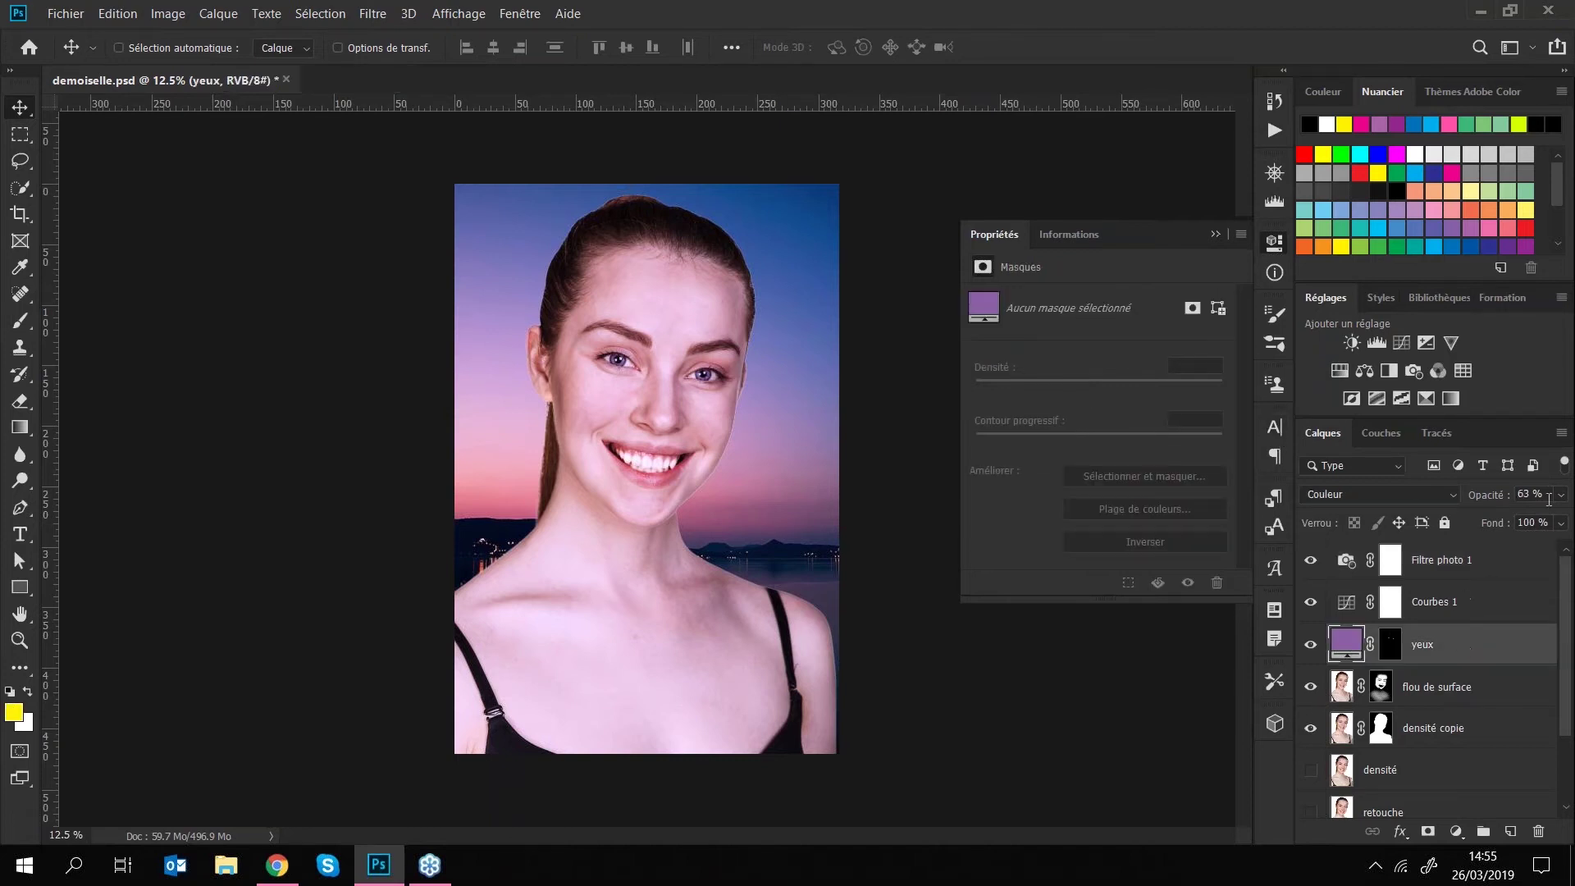
left_click(1562, 436)
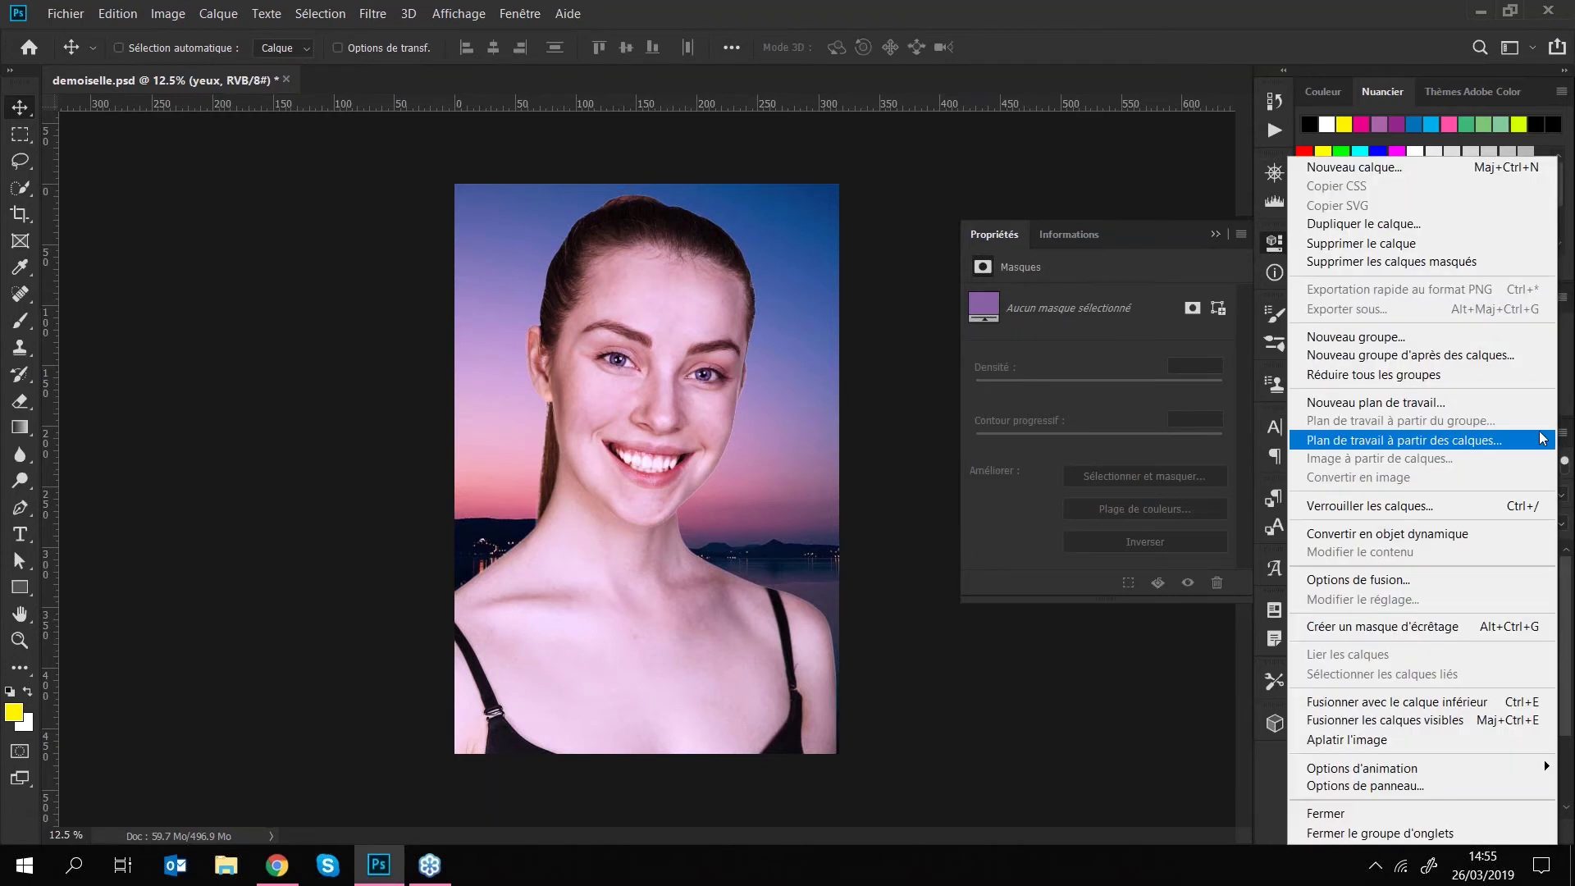
left_click(1331, 338)
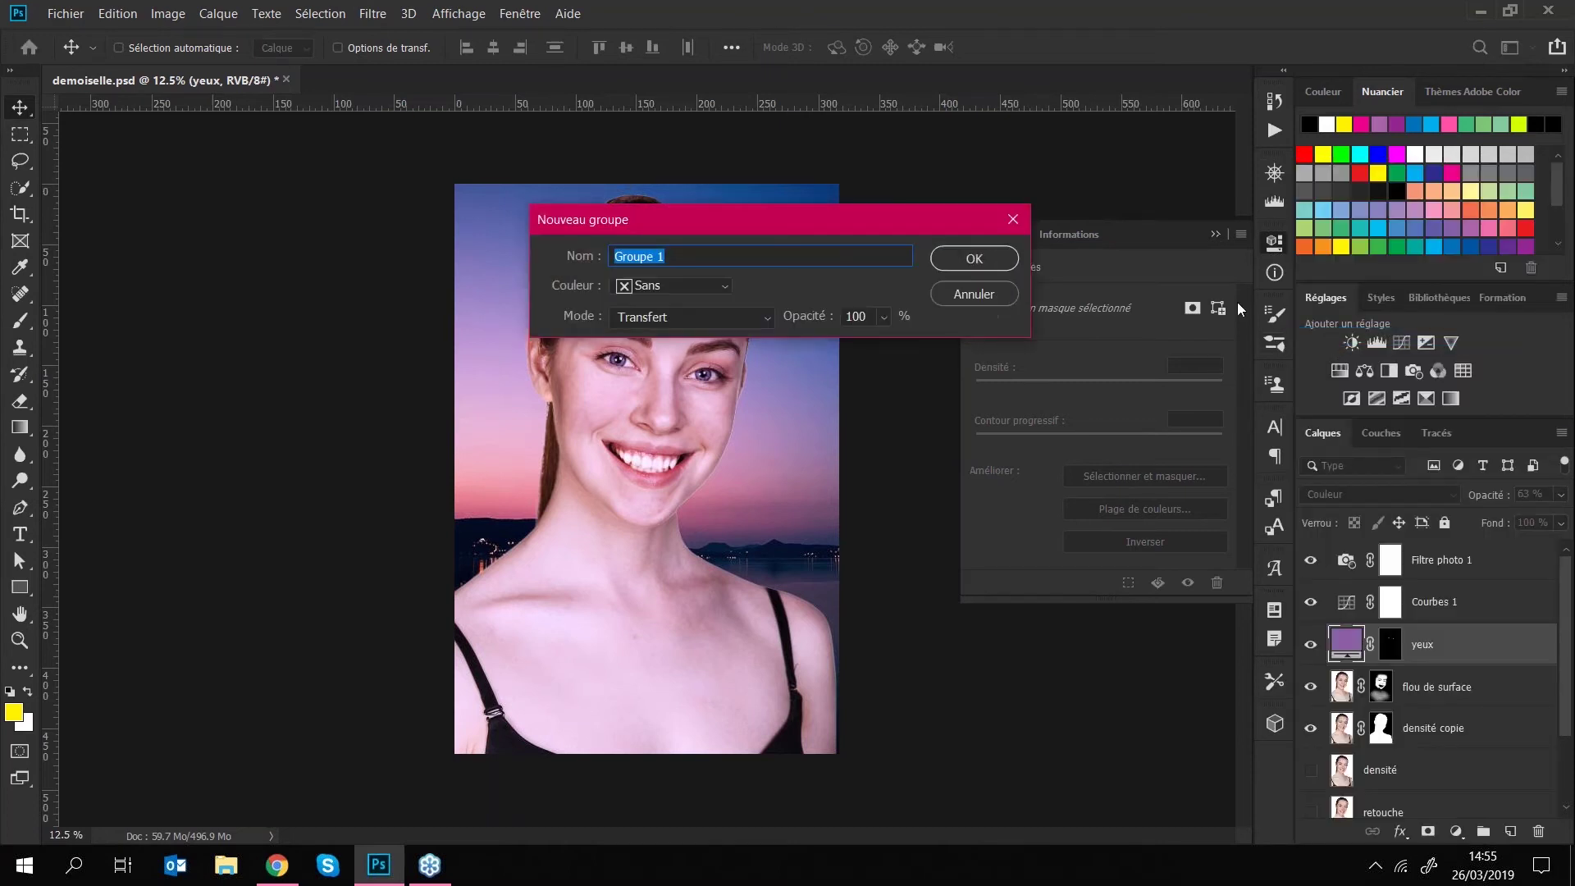
type("final")
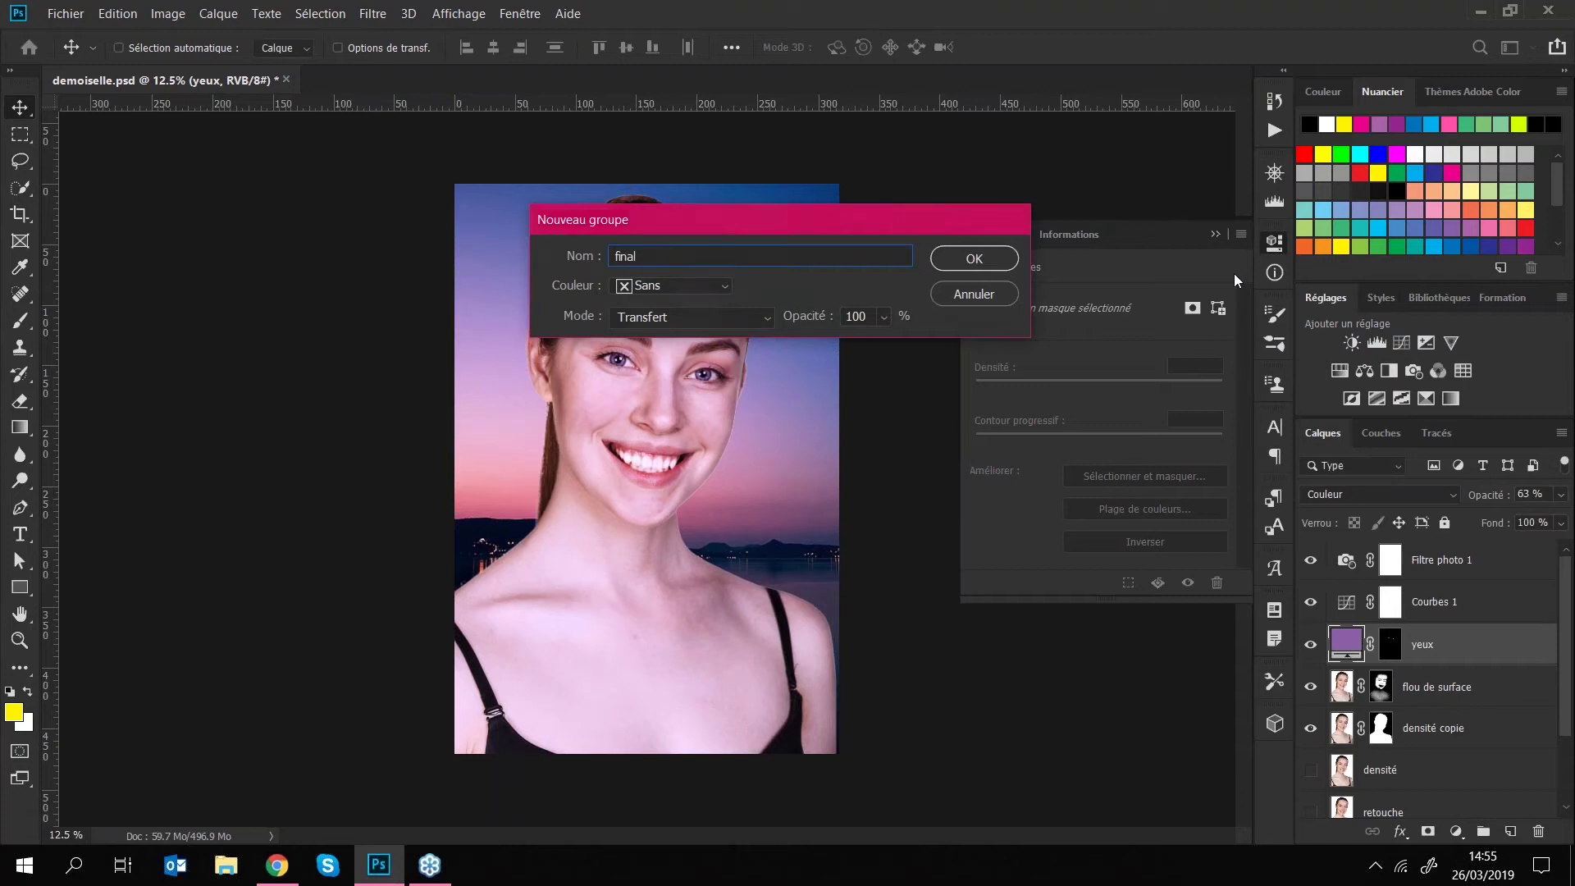
key("Return")
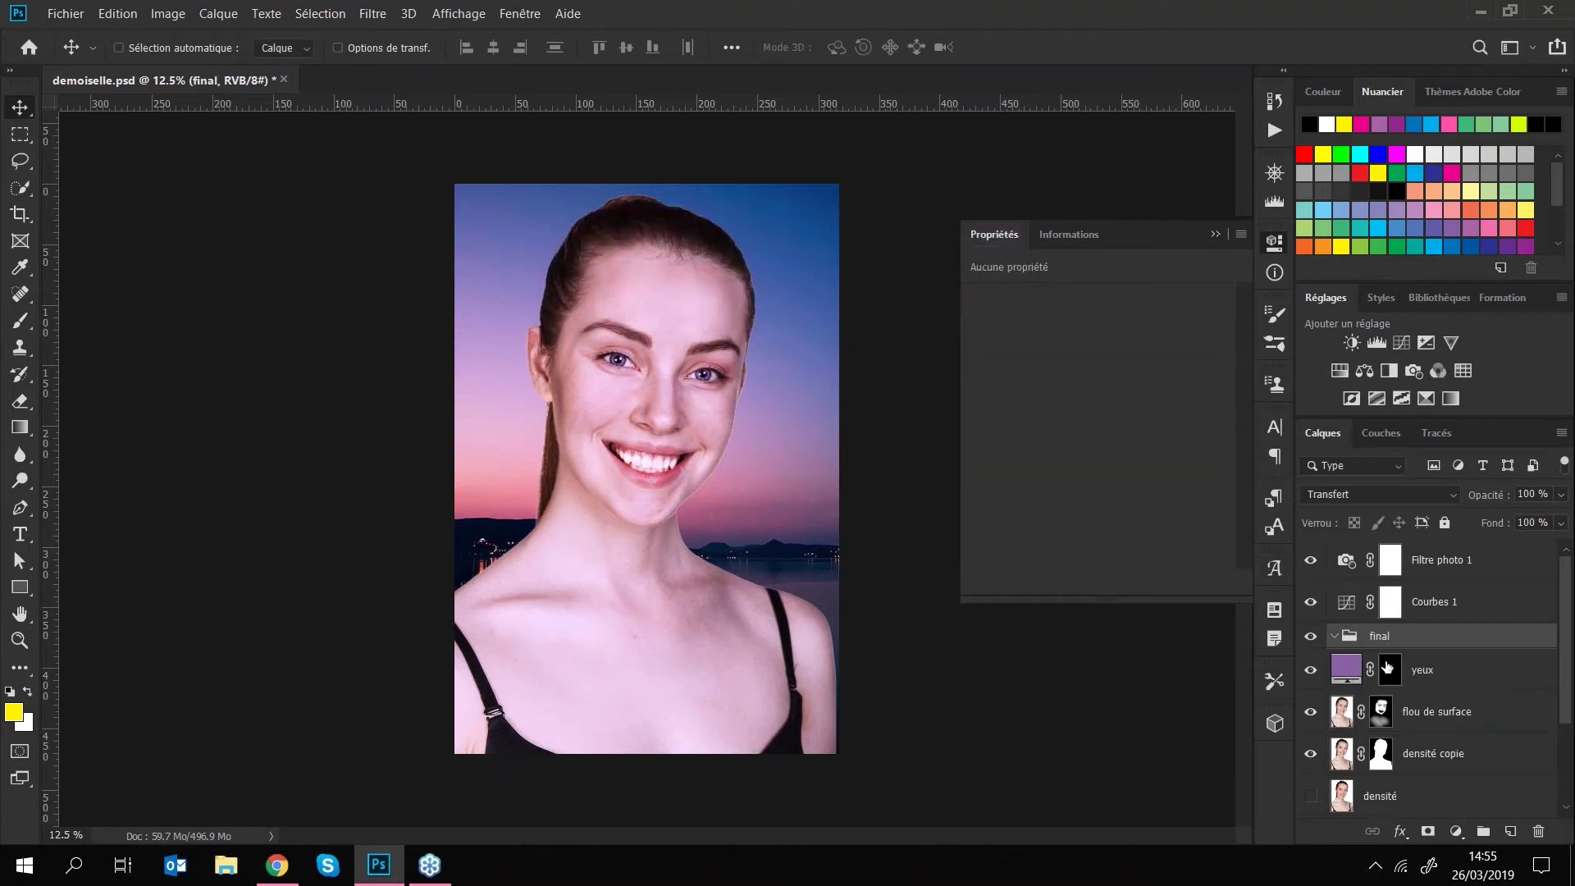
- Move the yeux, flou de surface and densité copie layers together into the final group
left_click(1312, 638)
left_click(1312, 638)
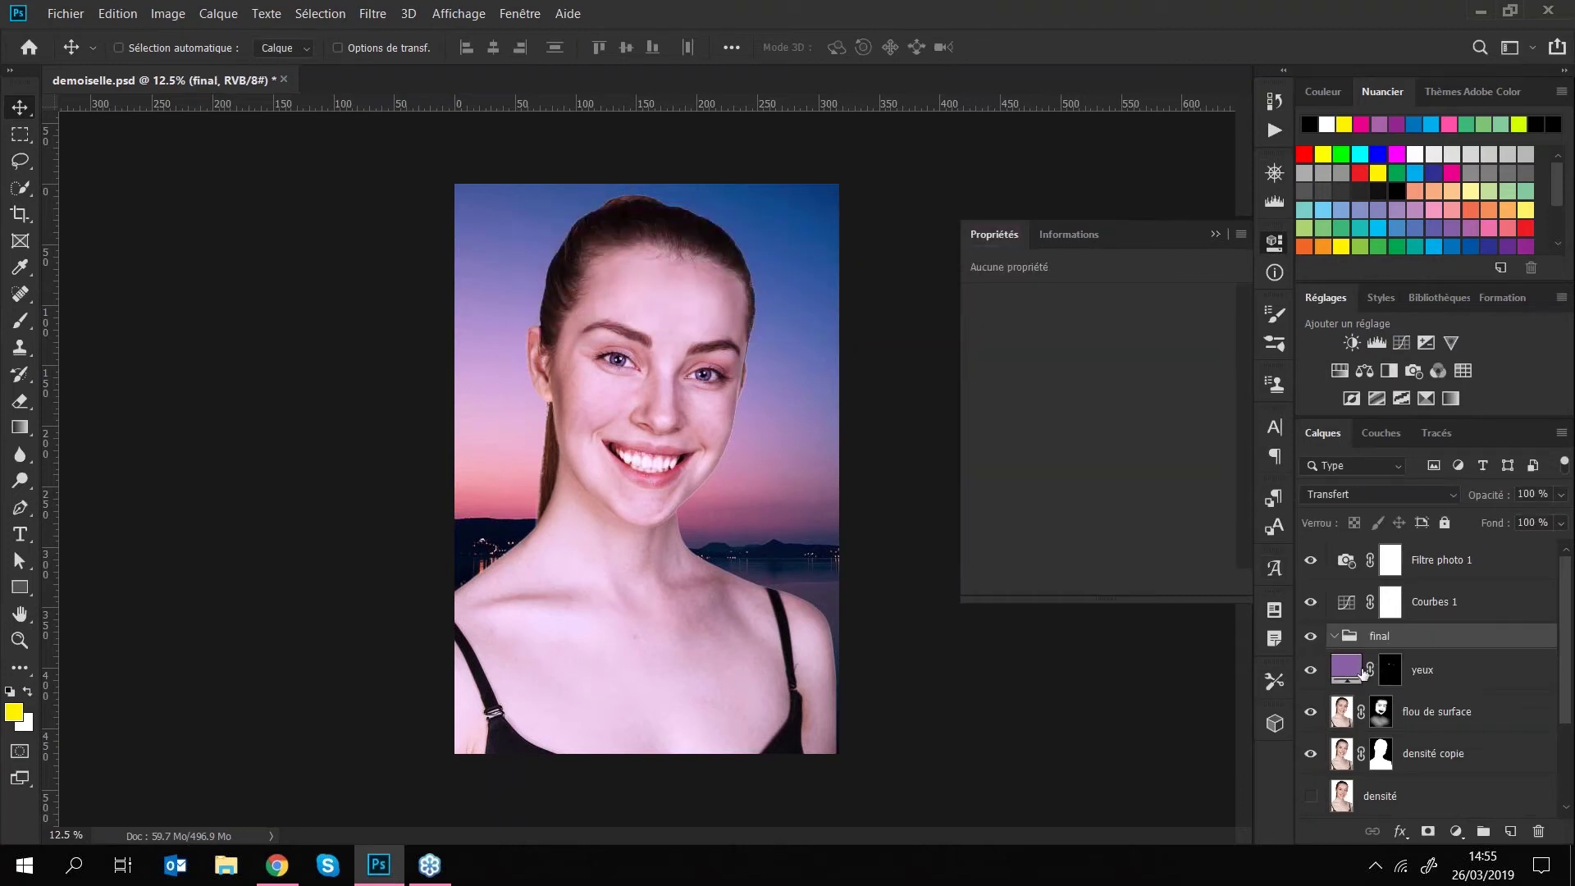
left_click(1450, 684)
left_click(1443, 713, "ctrl")
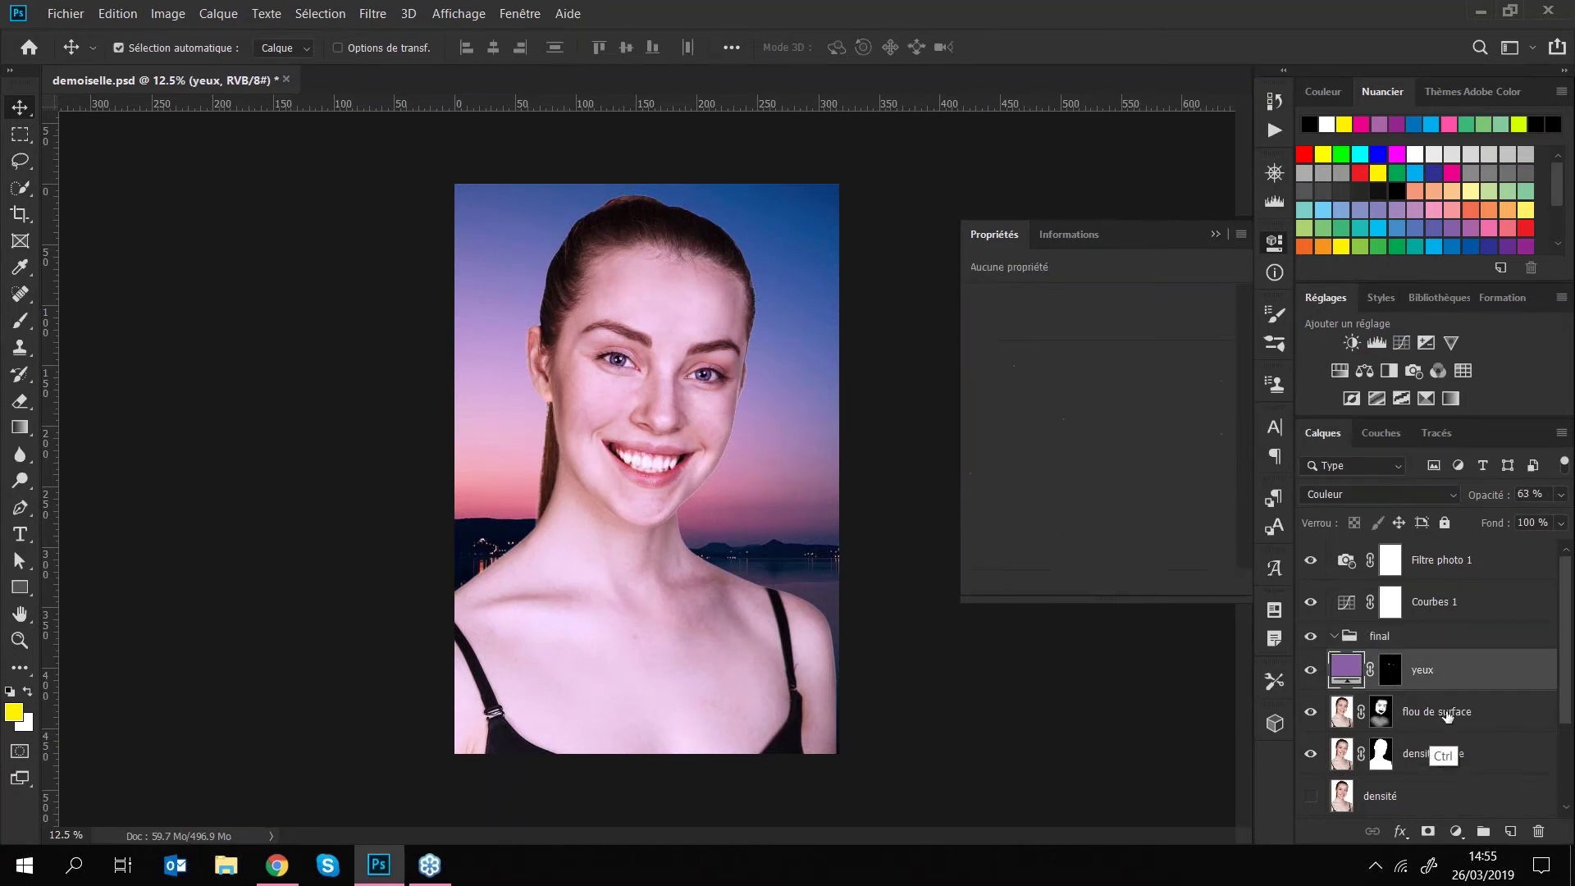
left_click(1437, 753, "ctrl")
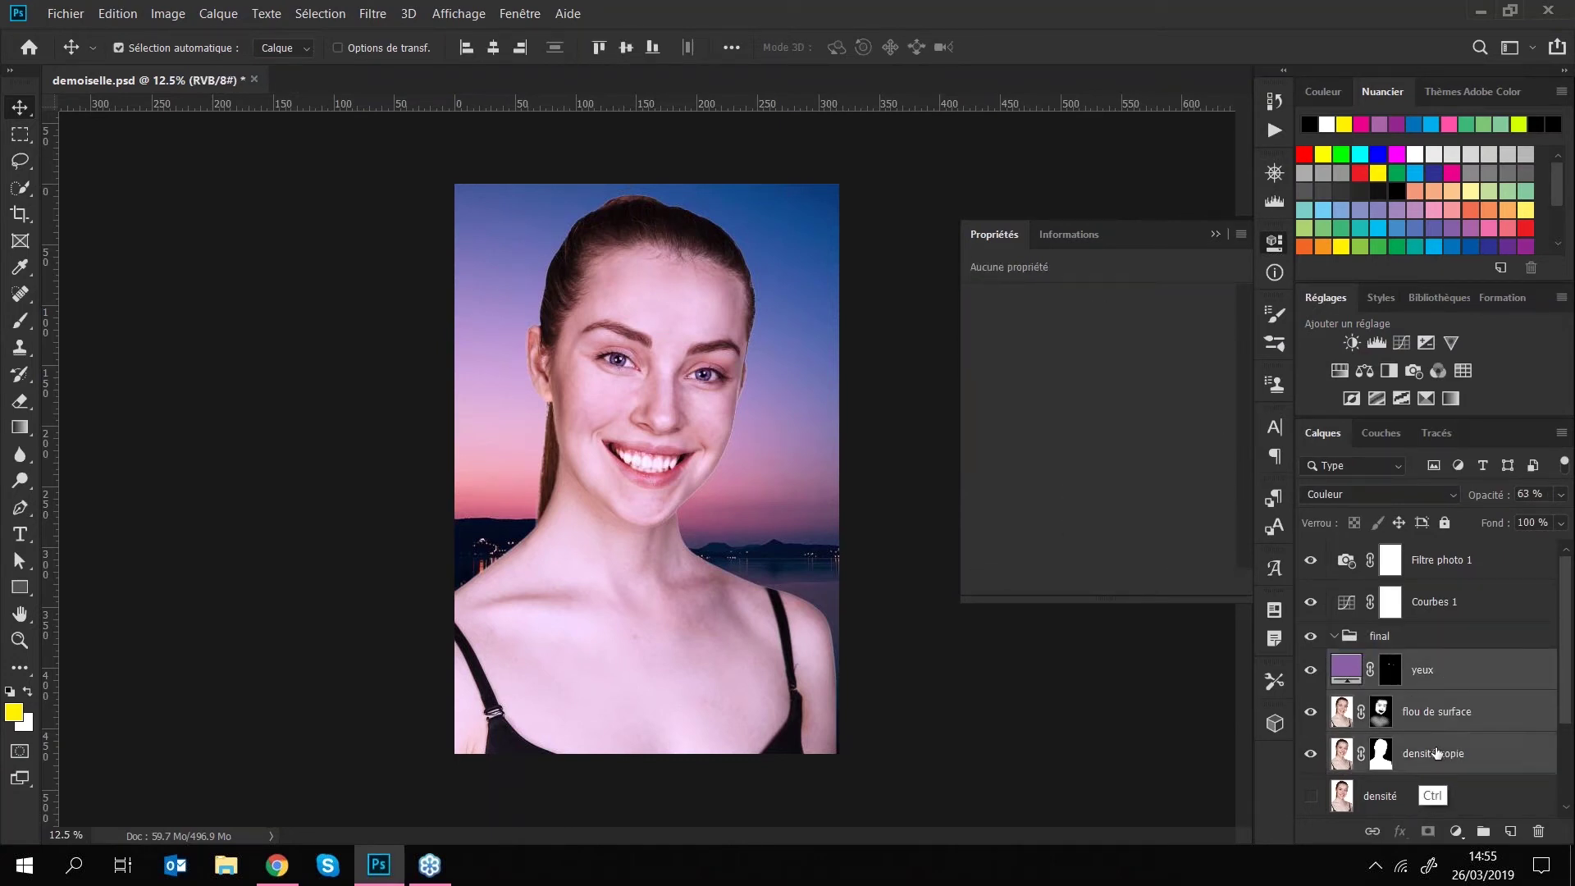
left_click(1459, 713)
left_click(1461, 688)
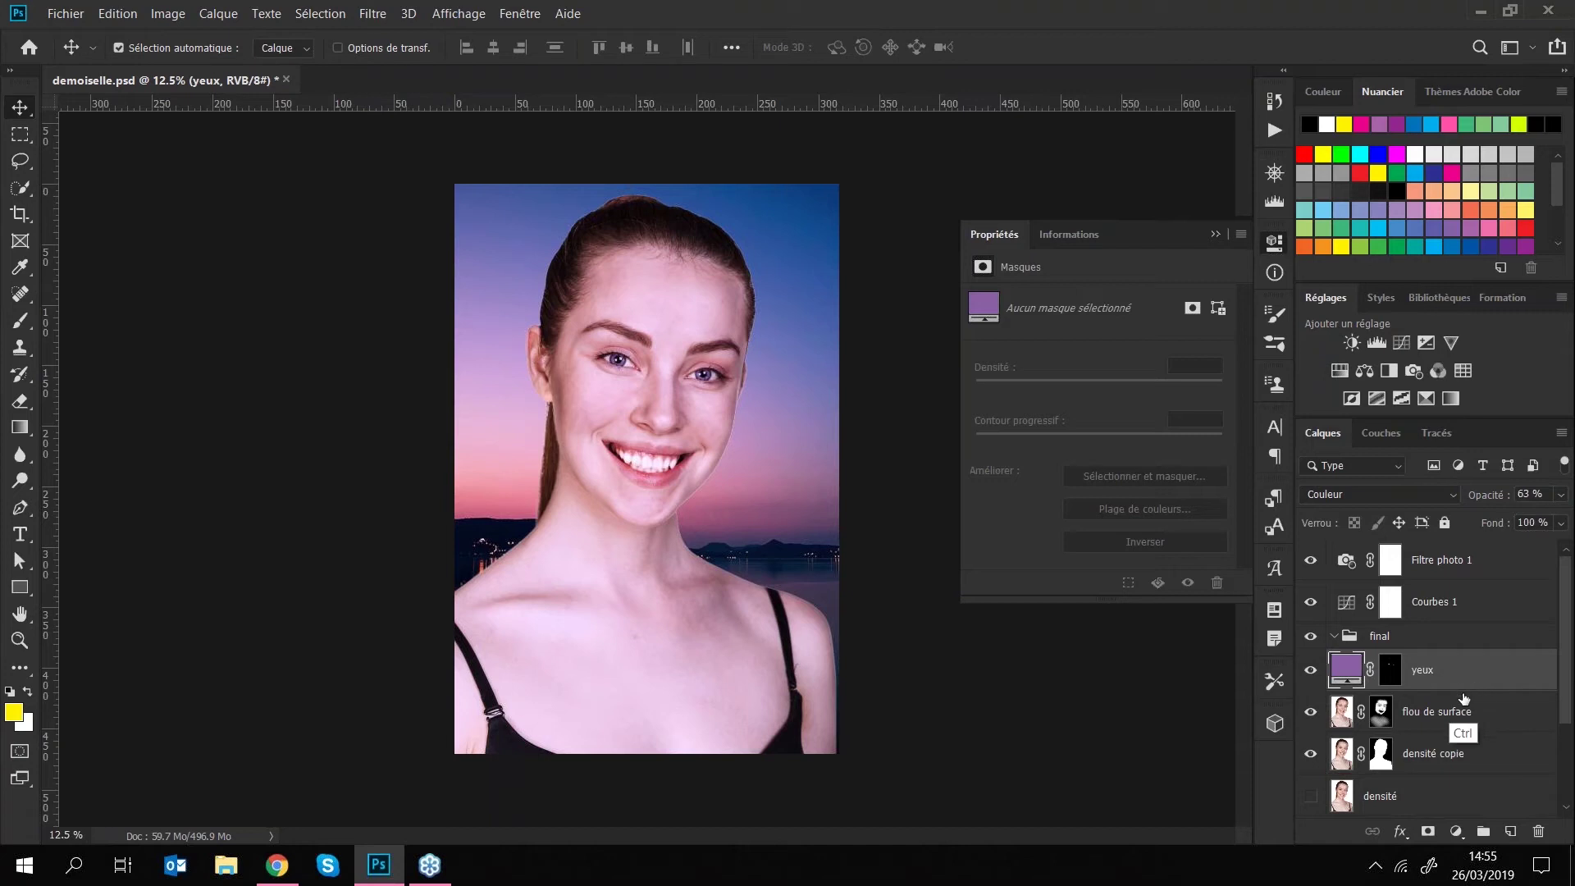
left_click(1464, 712, "ctrl")
left_click(1476, 753, "ctrl")
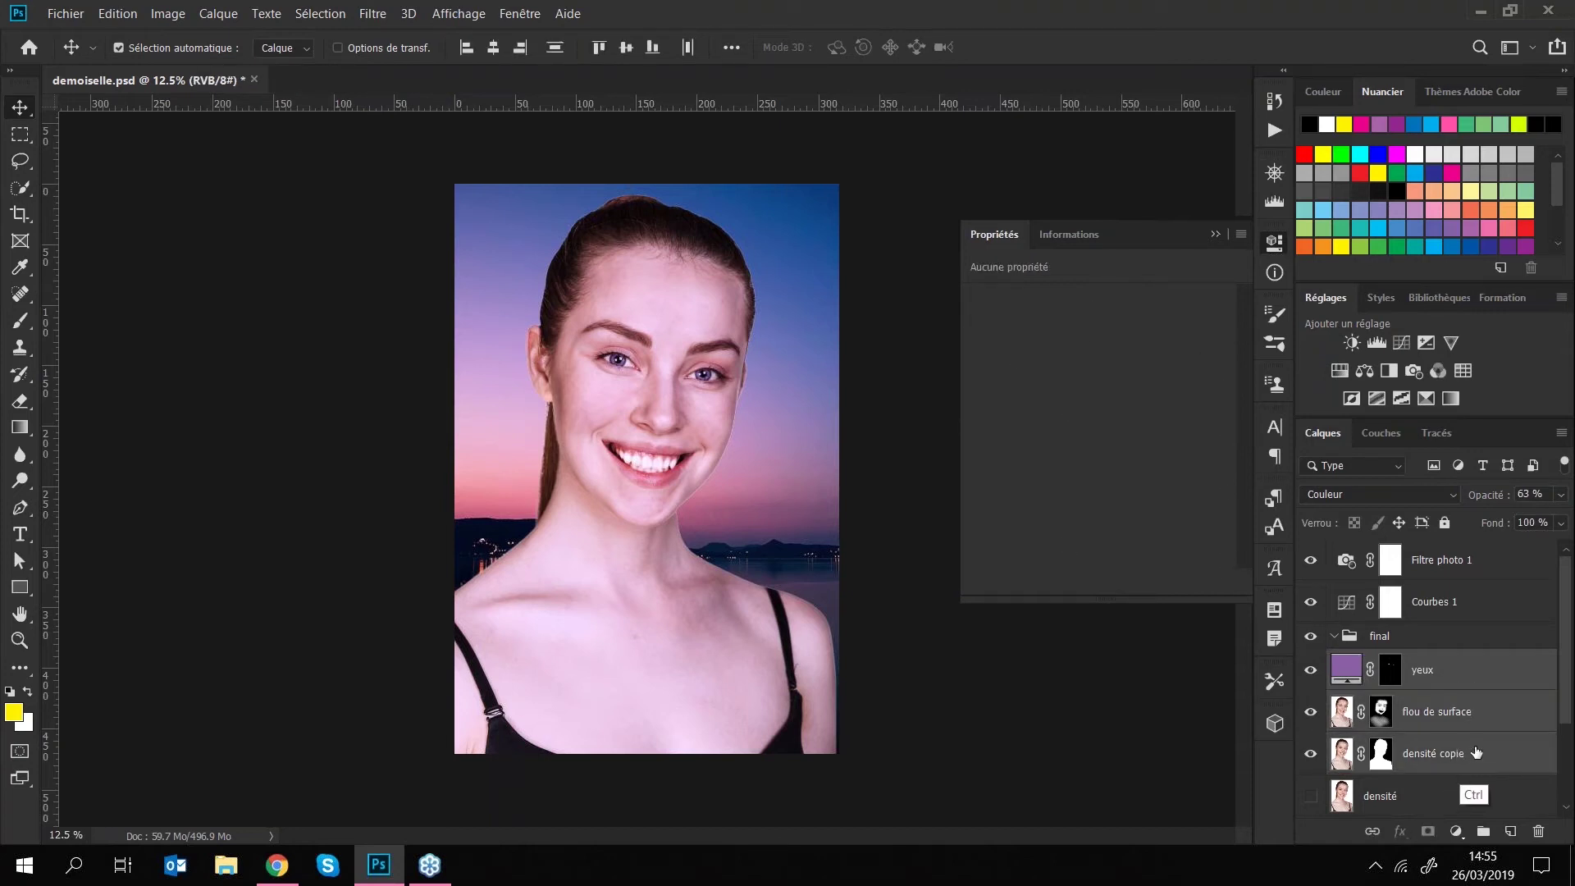
left_click_drag(1476, 753, 1372, 640)
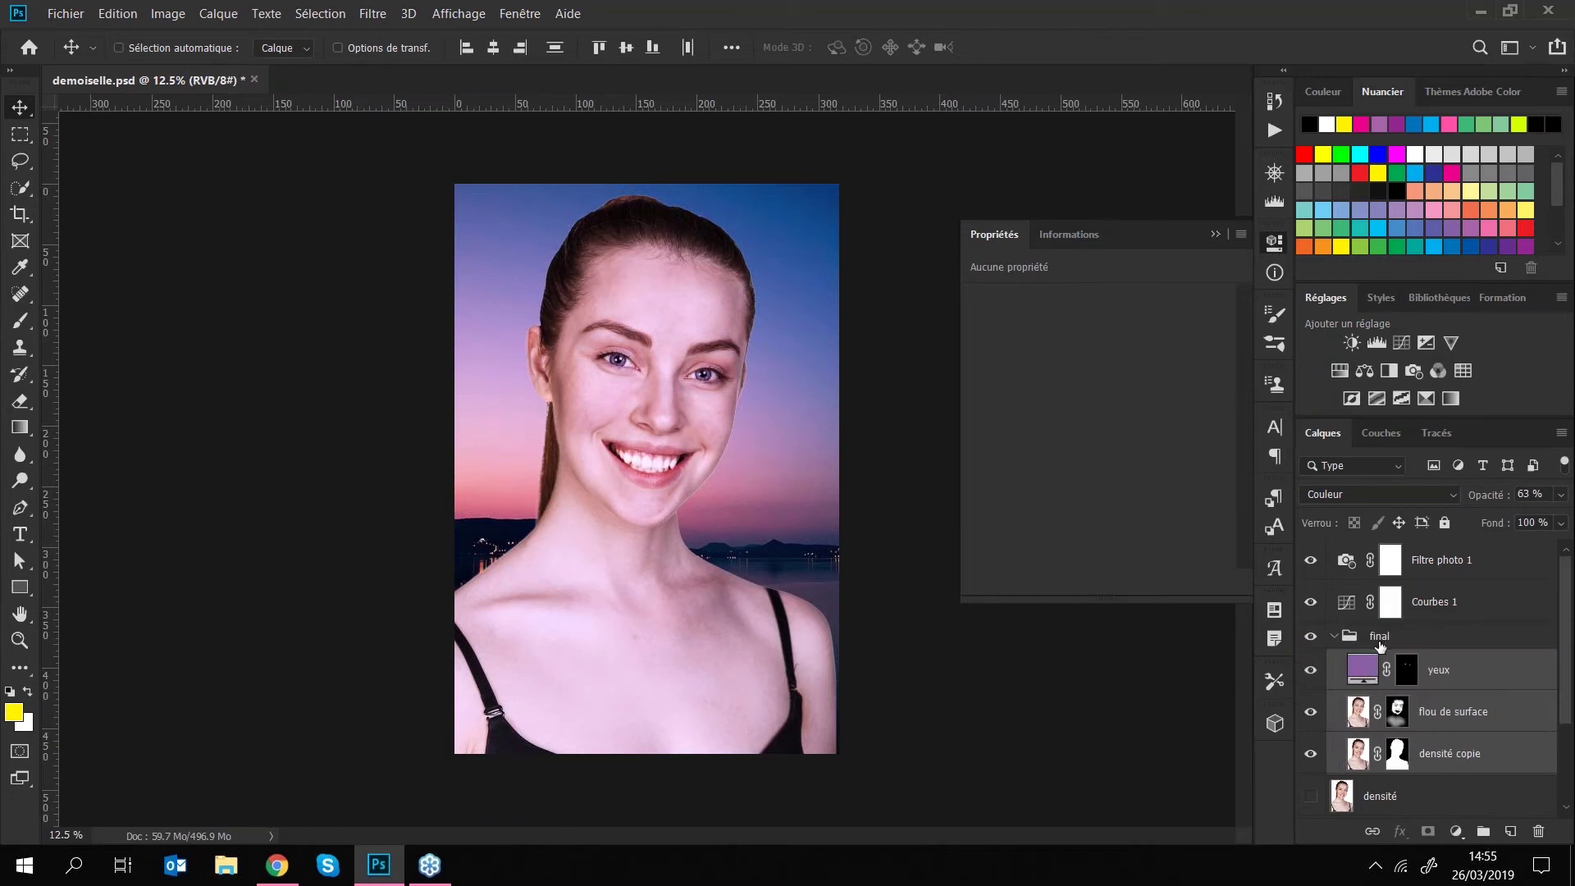
- Collapse the final group and toggle its visibility to check which parts of the image it contains
left_click(1334, 638)
left_click(1311, 636)
left_click(1311, 636)
left_click(1311, 637)
left_click(1311, 637)
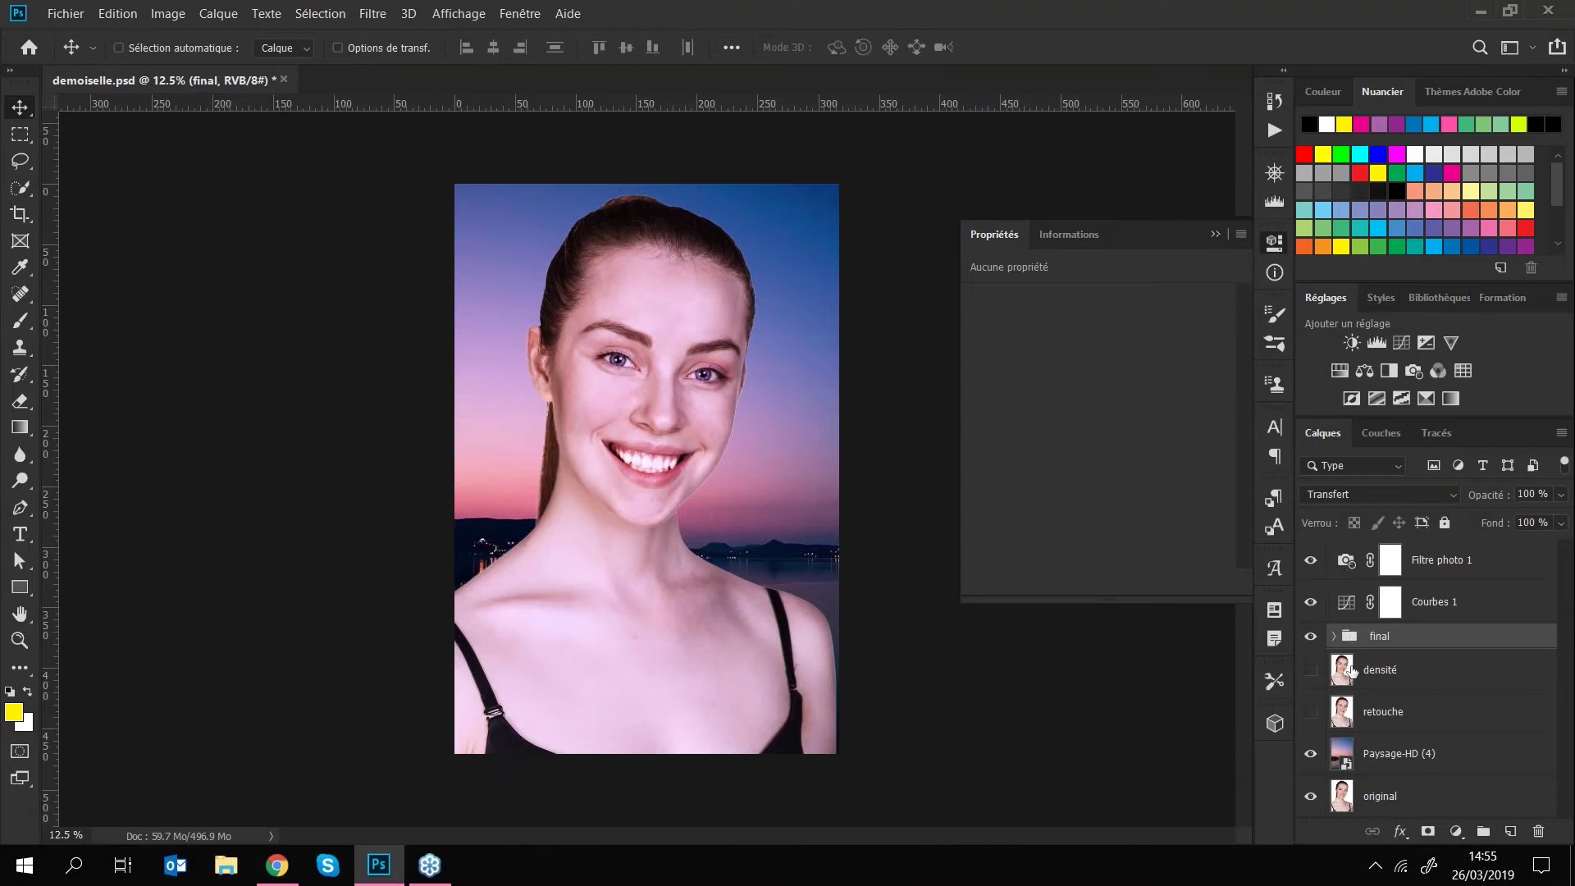
- Clip the Courbes 1 adjustment to the final group with a clipping mask
left_click(1470, 607)
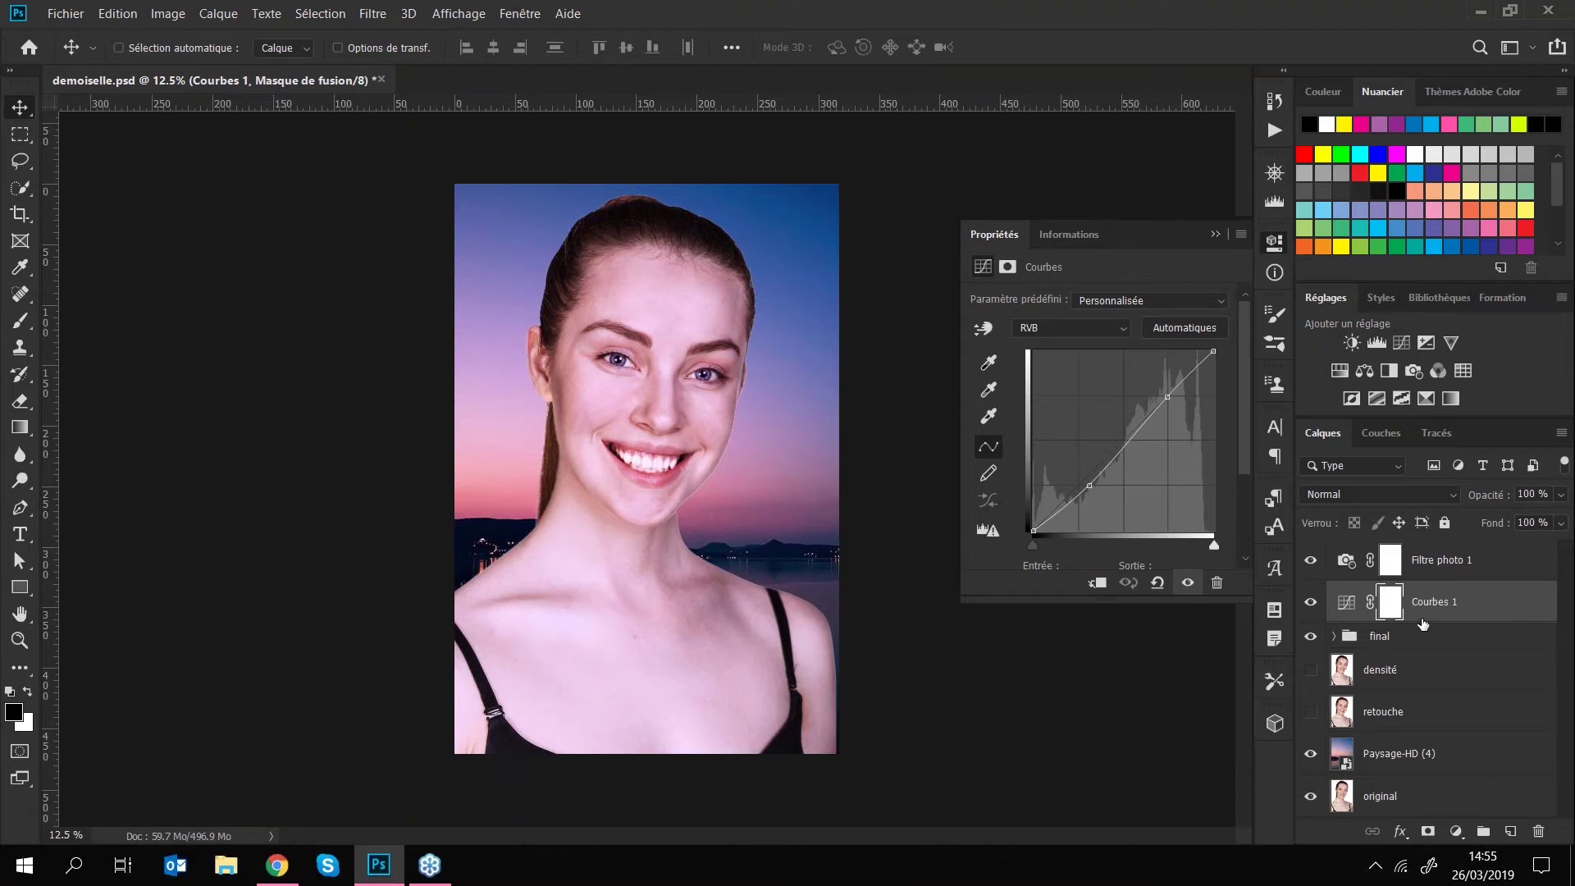
key("alt")
right_click(1474, 599)
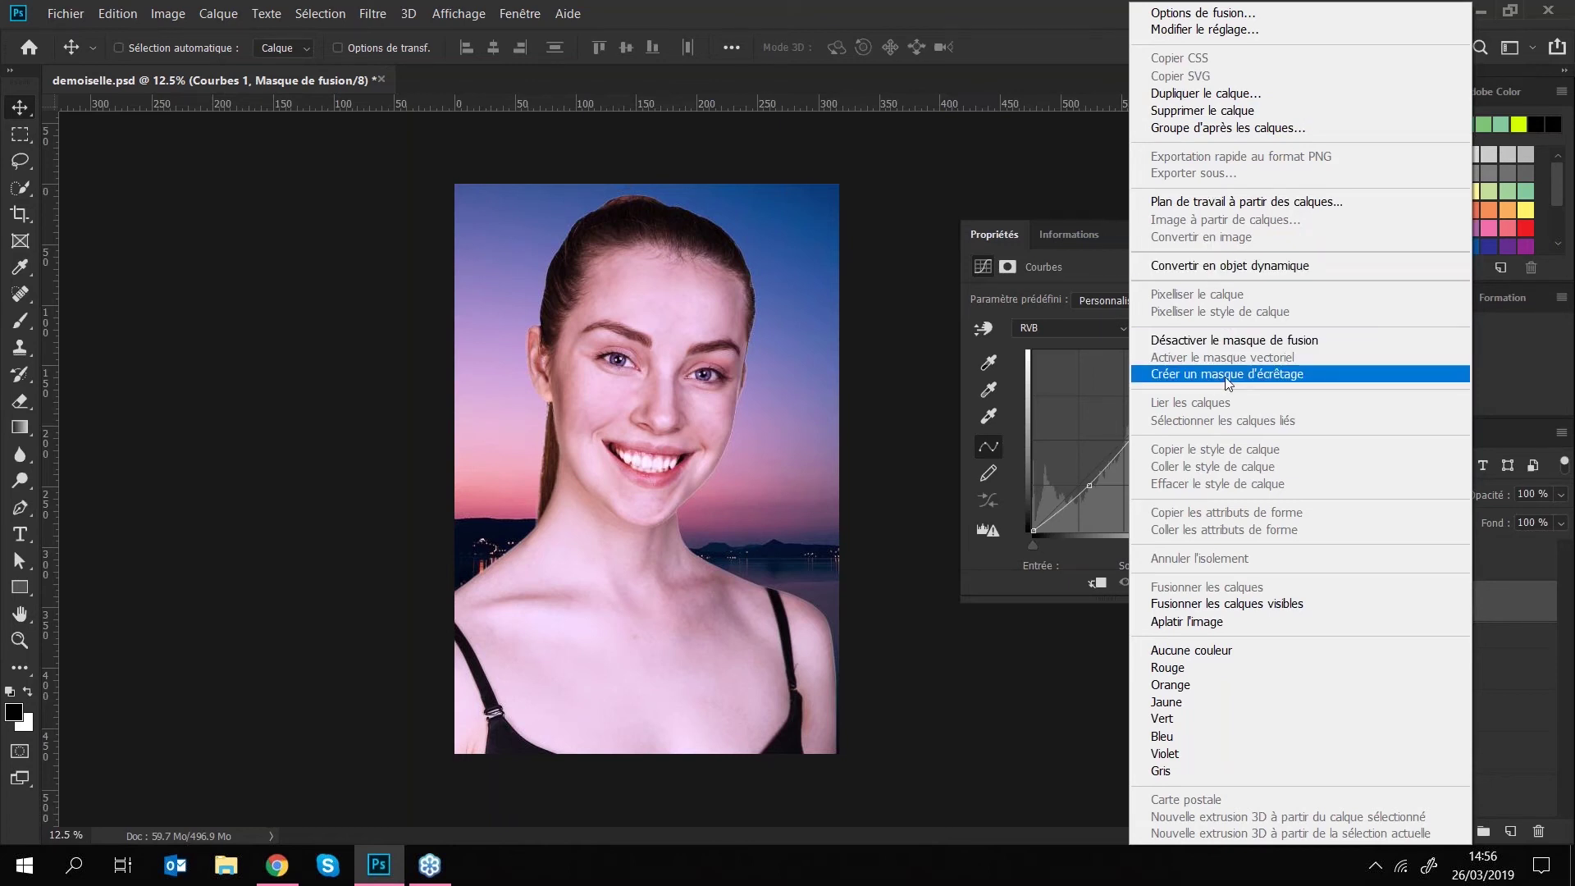
left_click(1293, 378)
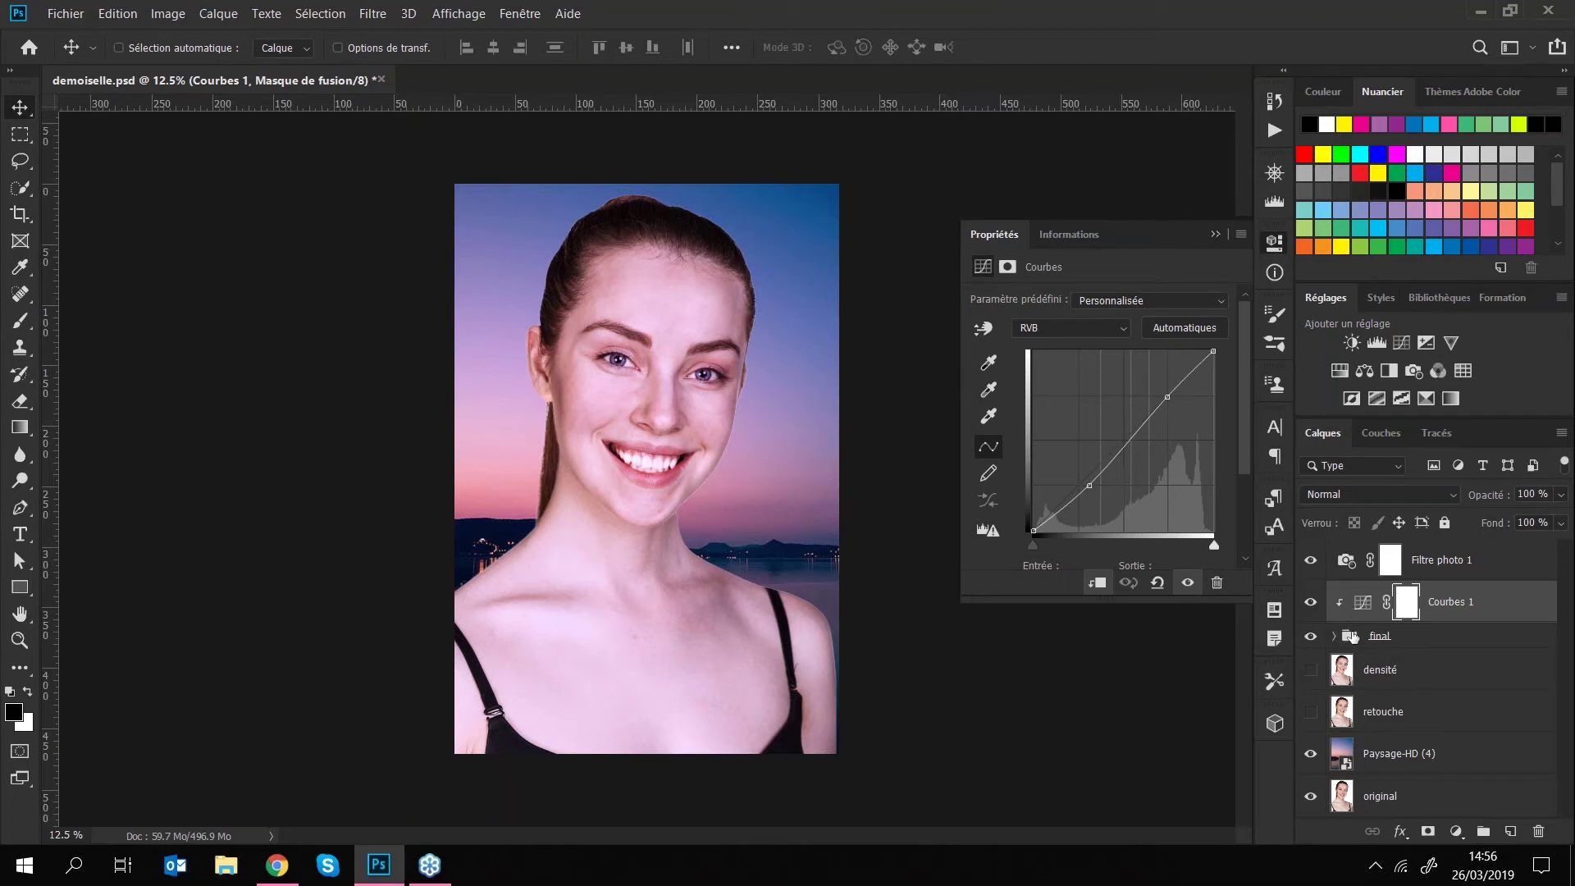
- Toggle the clipped Courbes 1 adjustment off and on to compare its effect on the woman and the landscape
left_click(1312, 603)
left_click(1312, 603)
left_click(1312, 604)
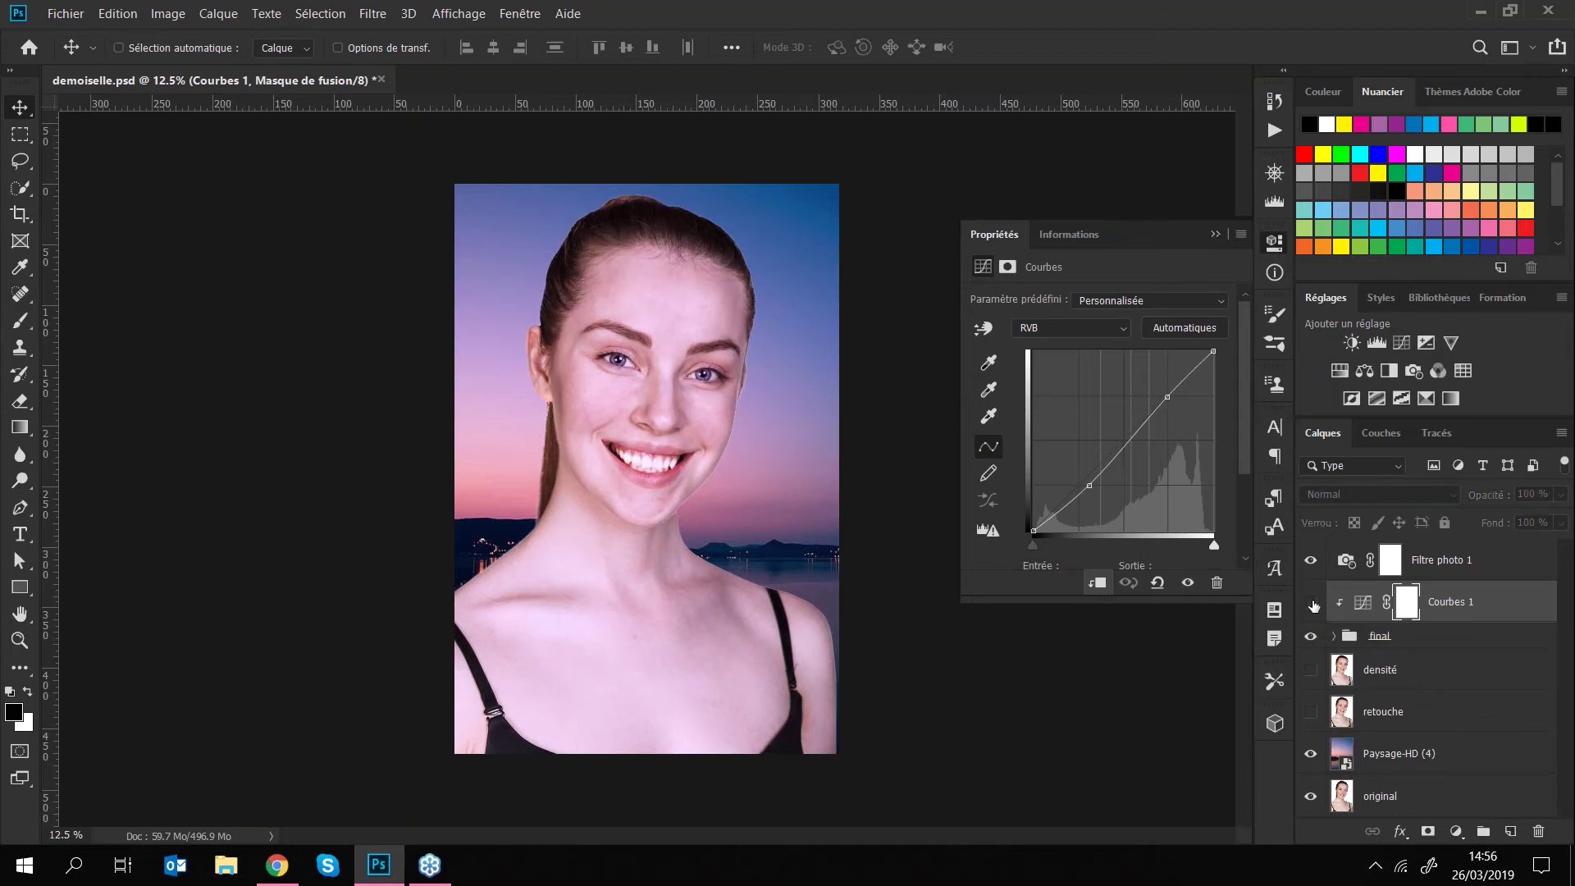
left_click(1312, 603)
left_click(1313, 604)
left_click(1312, 604)
left_click(1311, 604)
left_click(1312, 603)
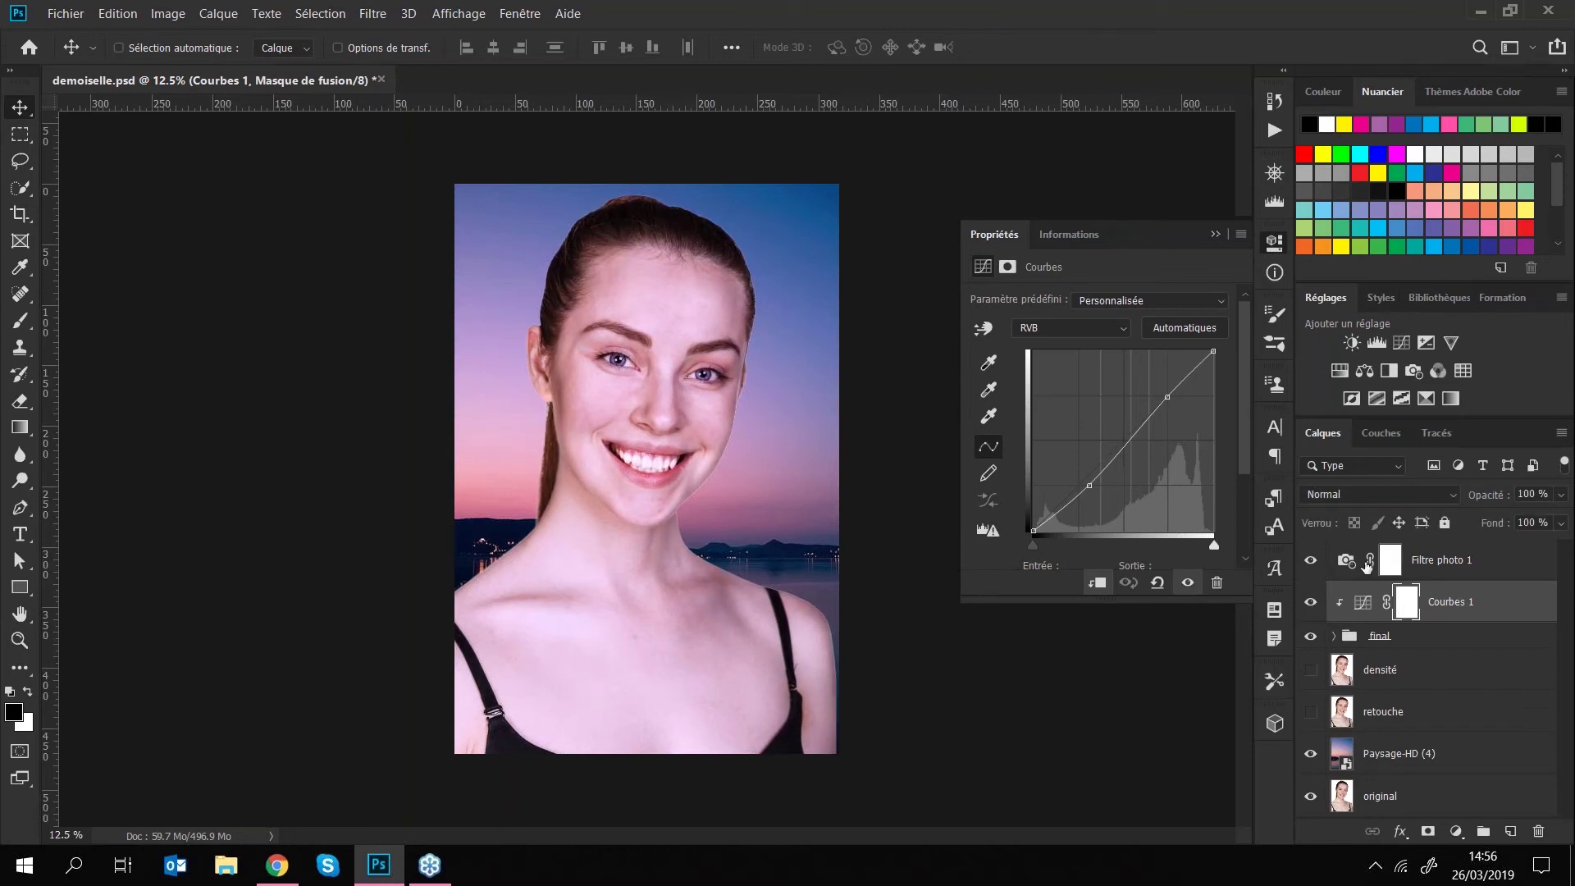
- Compare the image with and without Filtre photo 1, and clip that adjustment to the final group as well
left_click(1312, 561)
left_click(1312, 563)
left_click(1463, 562)
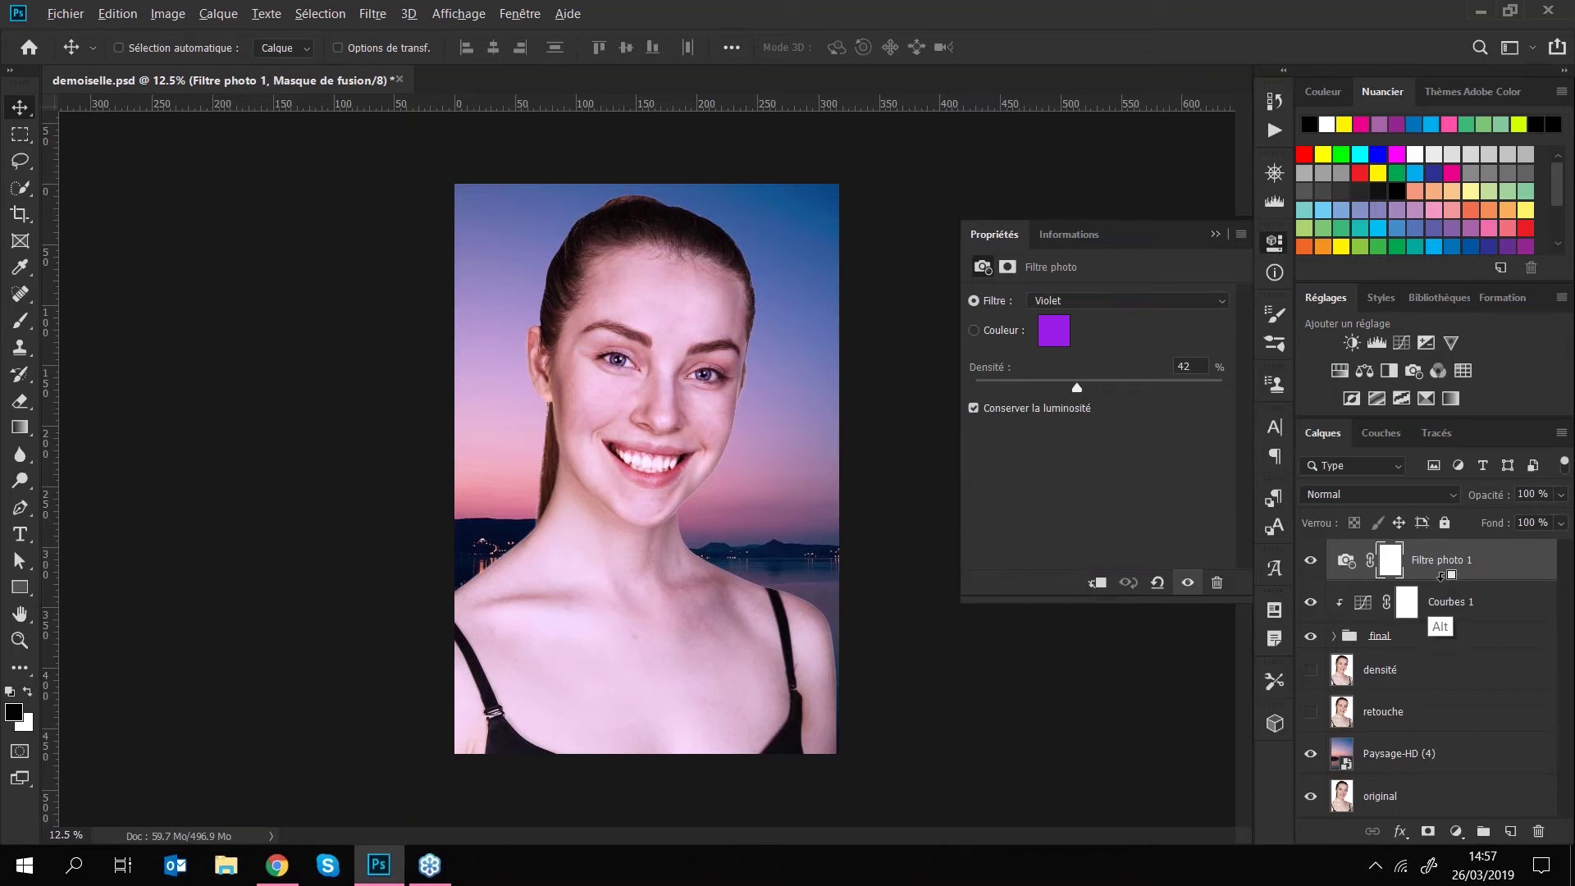
left_click(1440, 574, "alt")
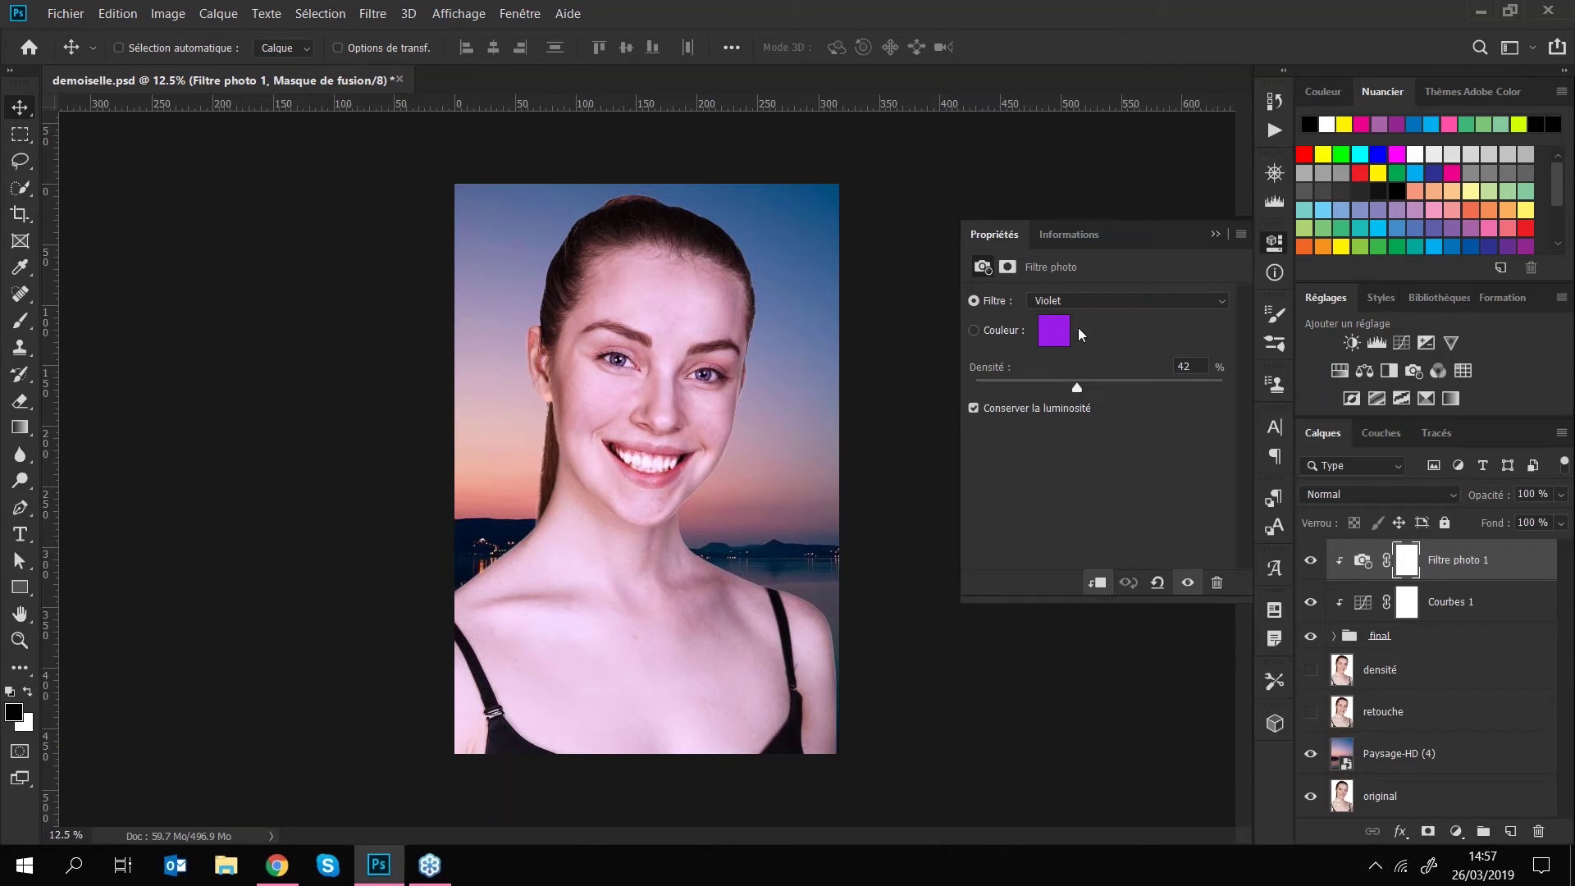
- Fine-tune the Photo Filter density and slightly lower the shadow point of the clipped Courbes 1 curve
mouse_move(1077, 388)
left_mouse_down()
mouse_move(1117, 392)
mouse_move(1057, 387)
mouse_move(1078, 402)
mouse_move(1054, 407)
mouse_move(1090, 401)
left_mouse_up()
left_click(1357, 604)
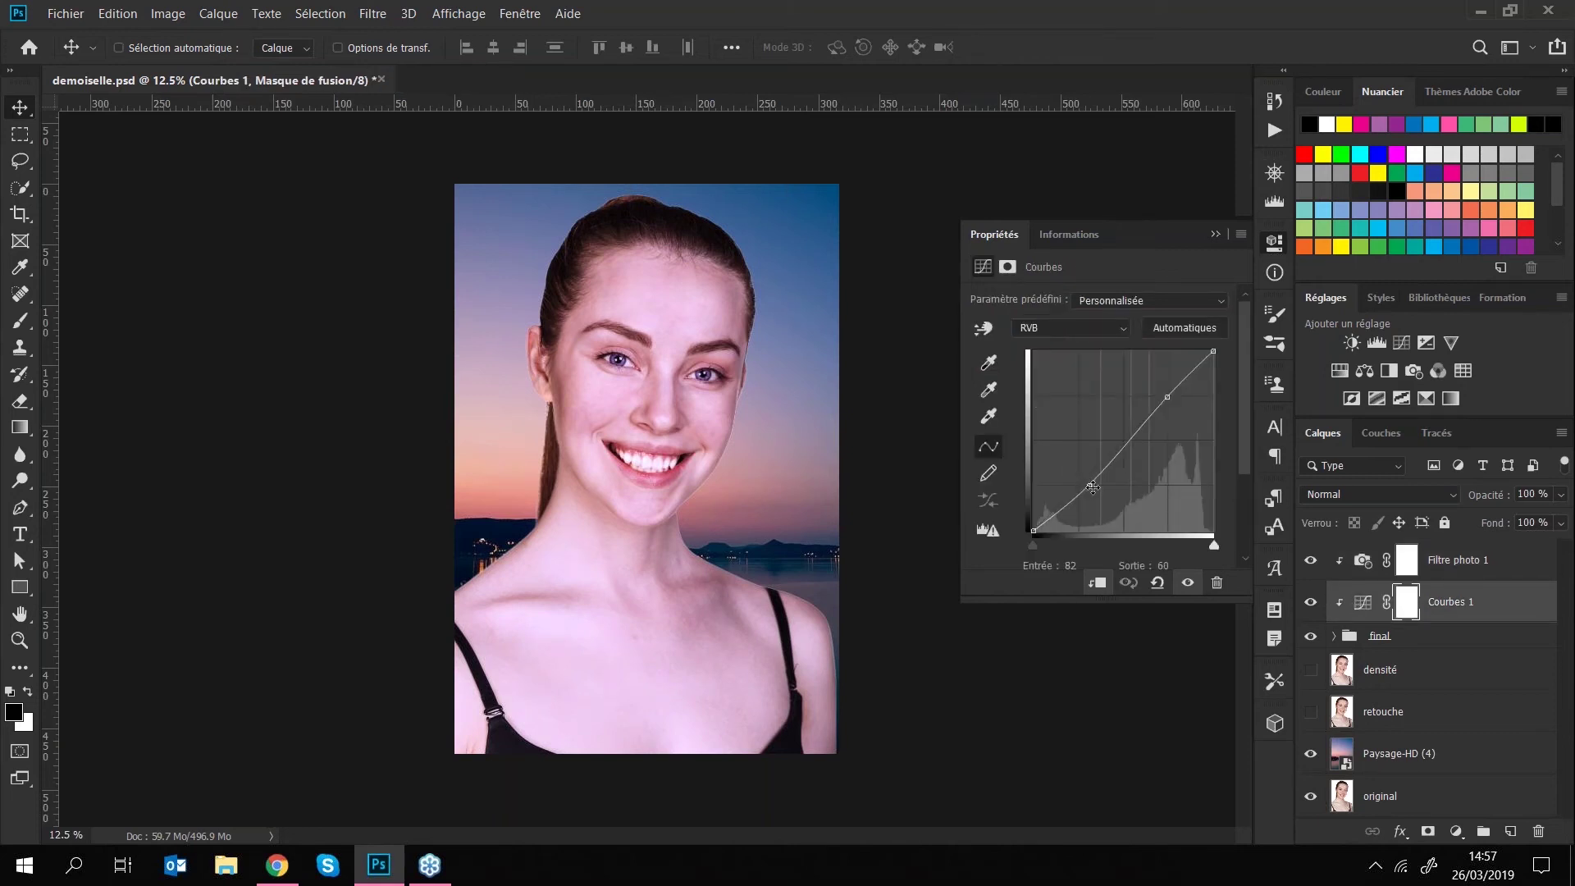
left_click_drag(1092, 487, 1089, 490)
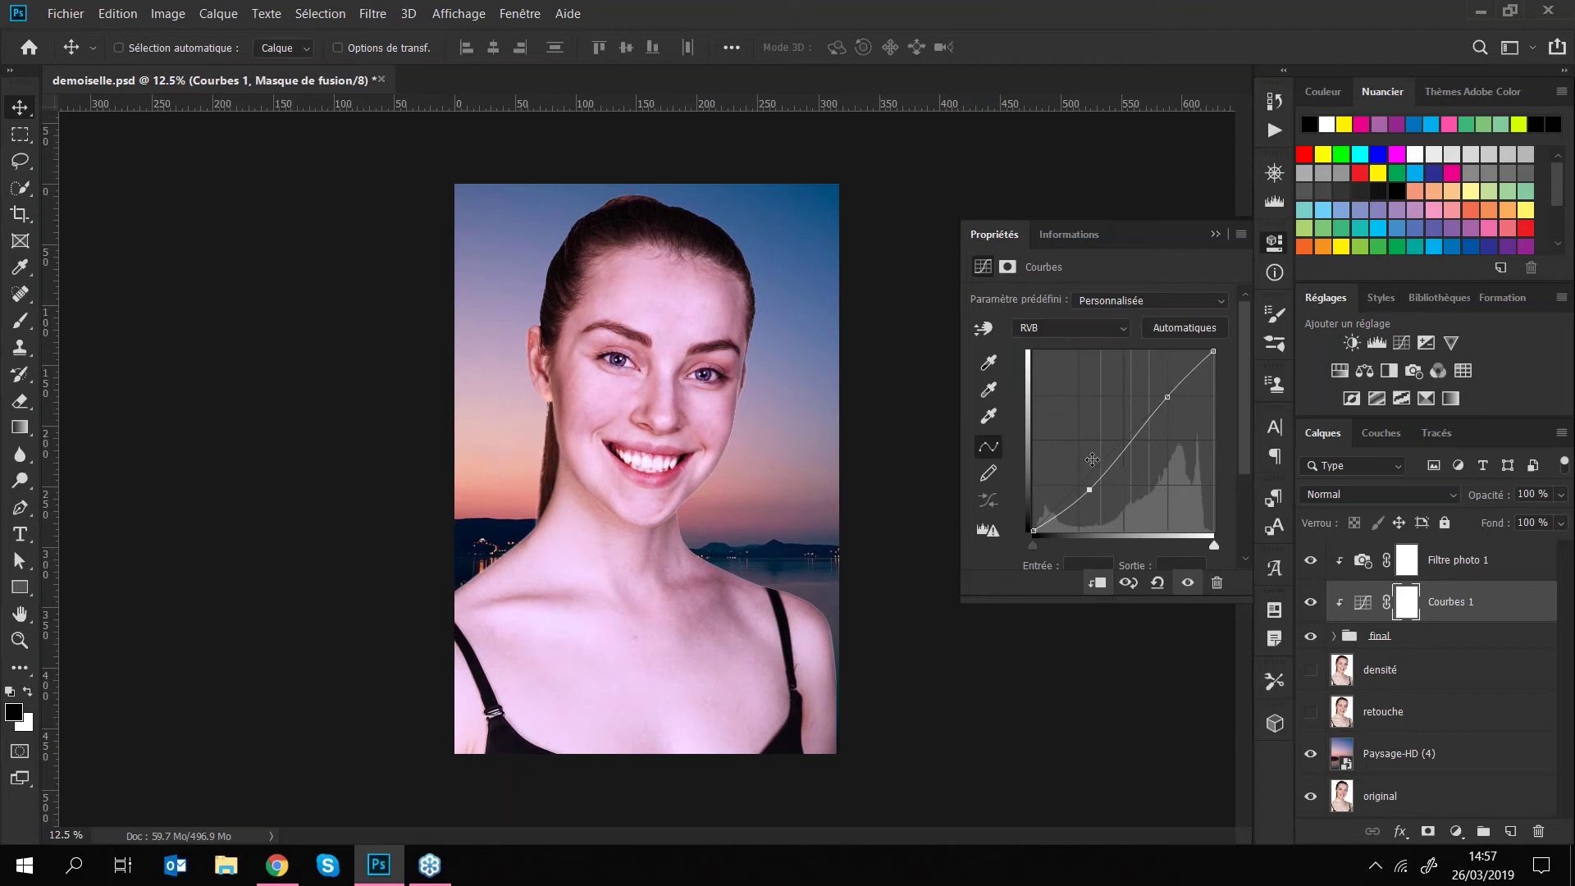
left_click(1162, 244)
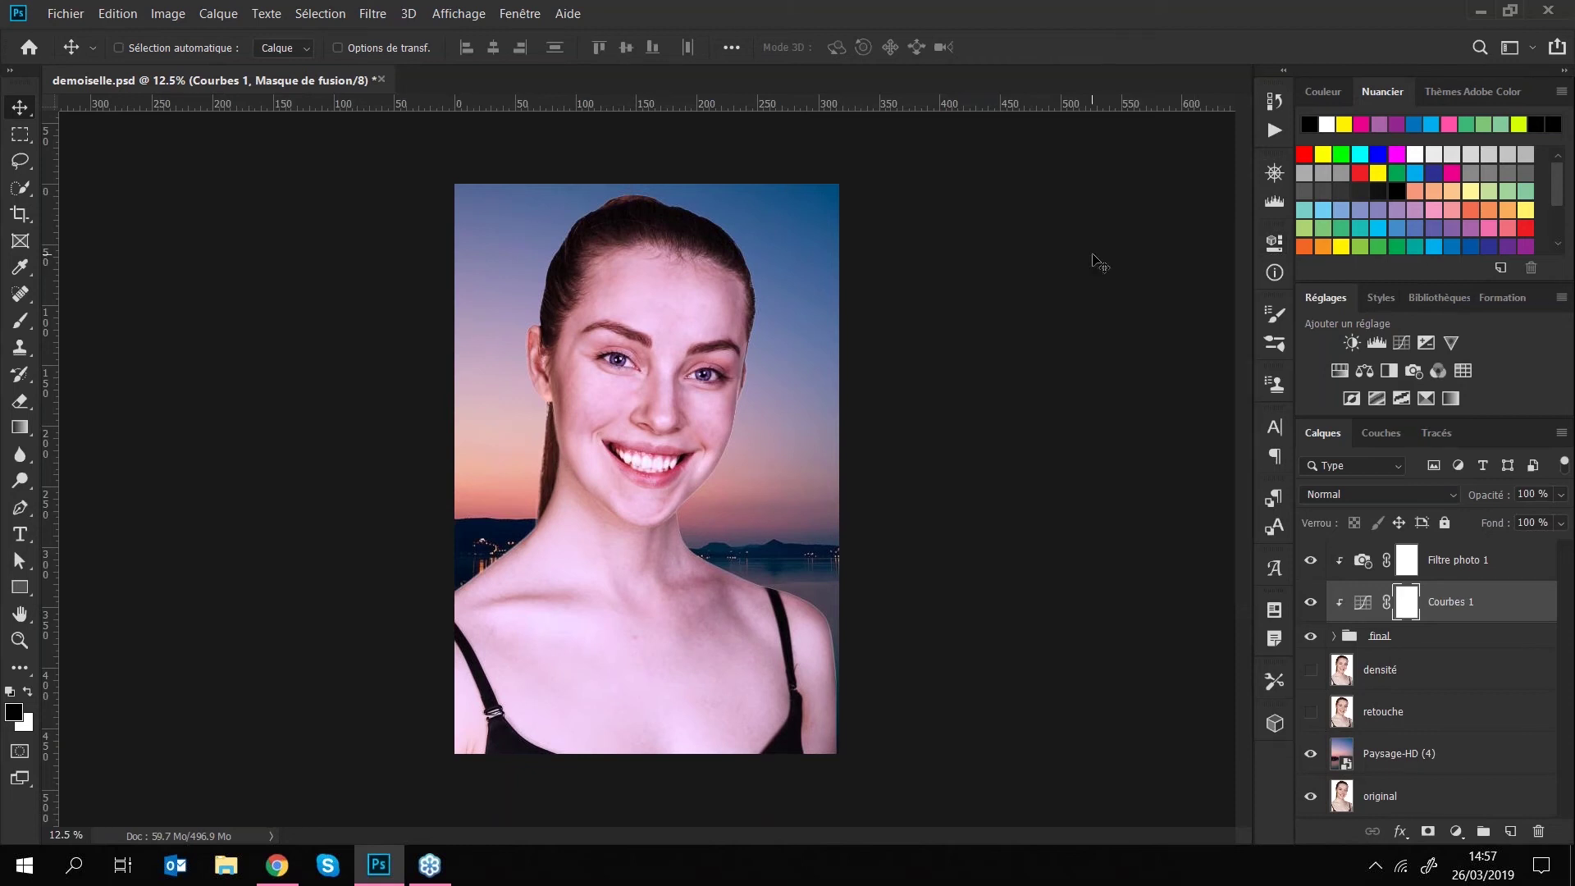
- Add a clipped Color Lookup adjustment above Courbes 1 and try the HorrorBlue.3DL table
key("ctrl+minus")
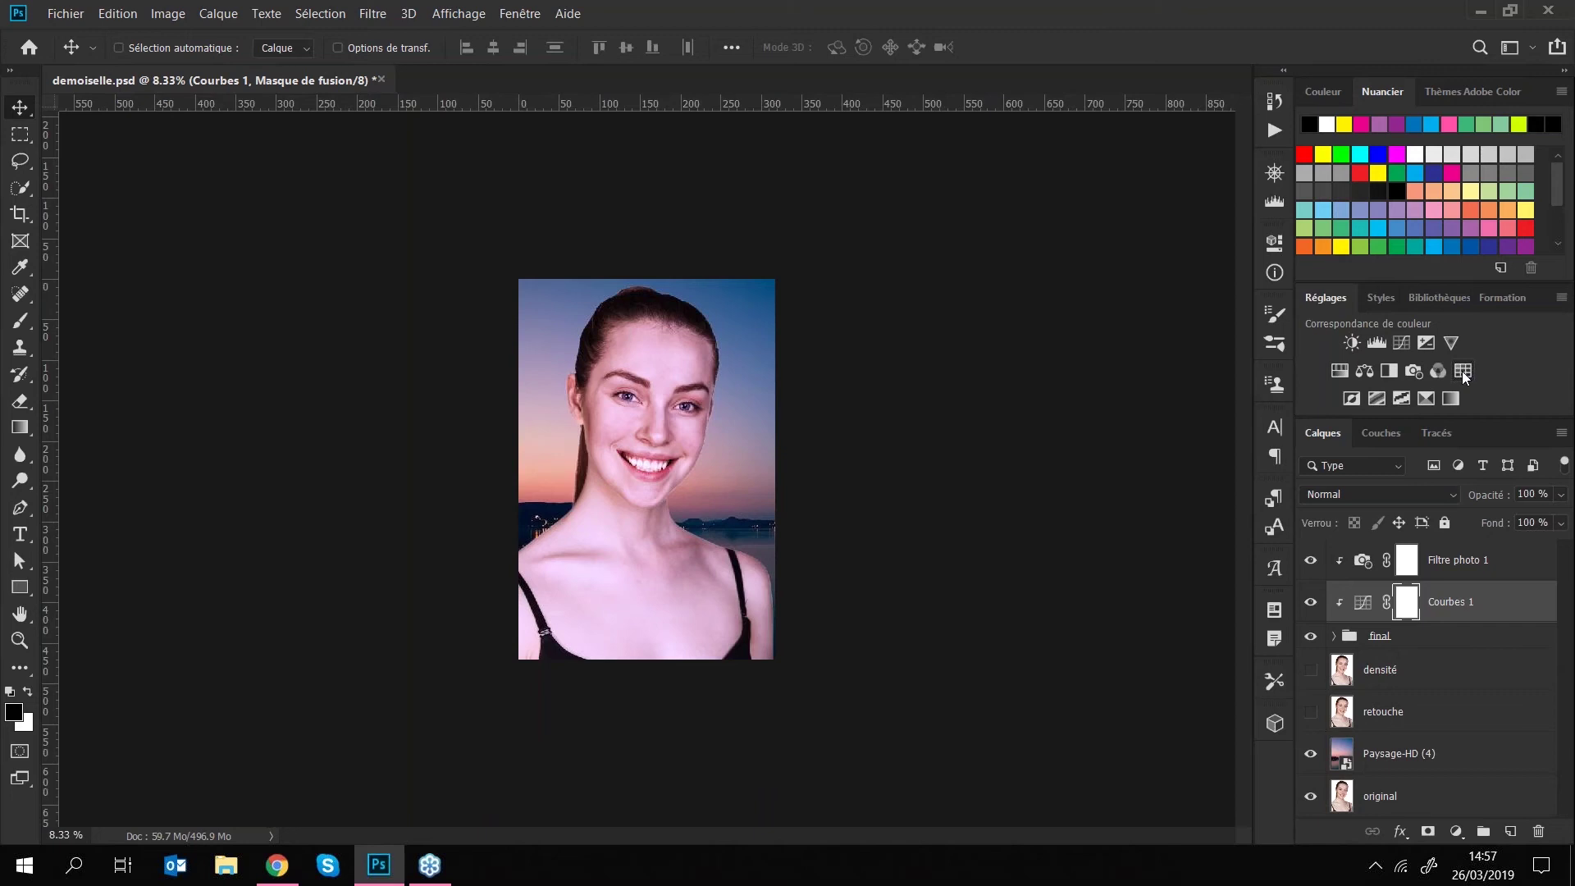
left_click(1465, 372)
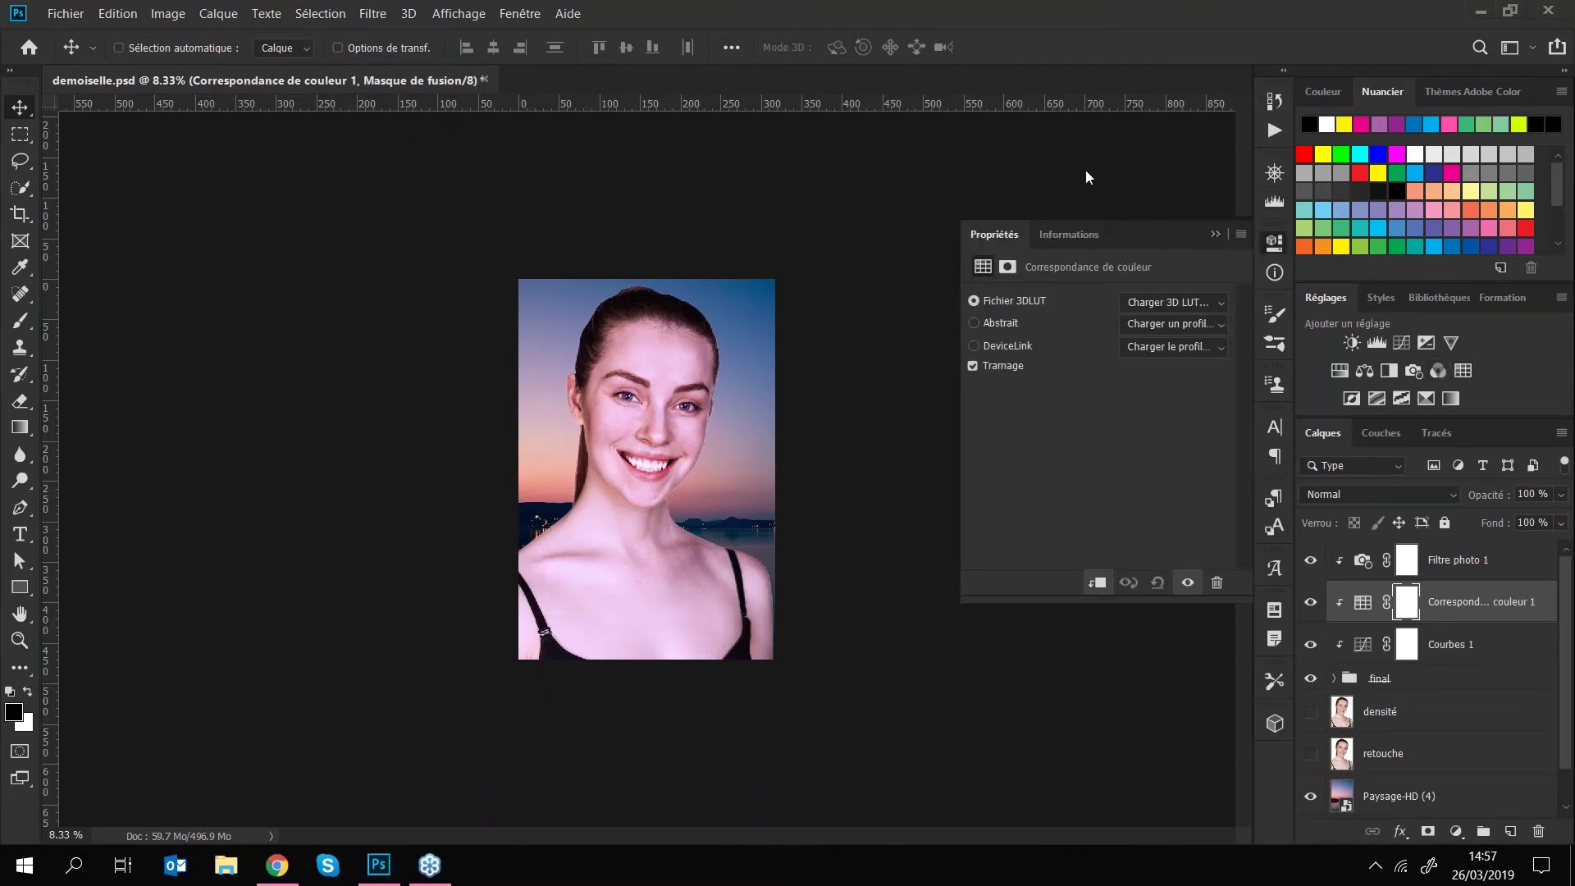
left_click(1156, 303)
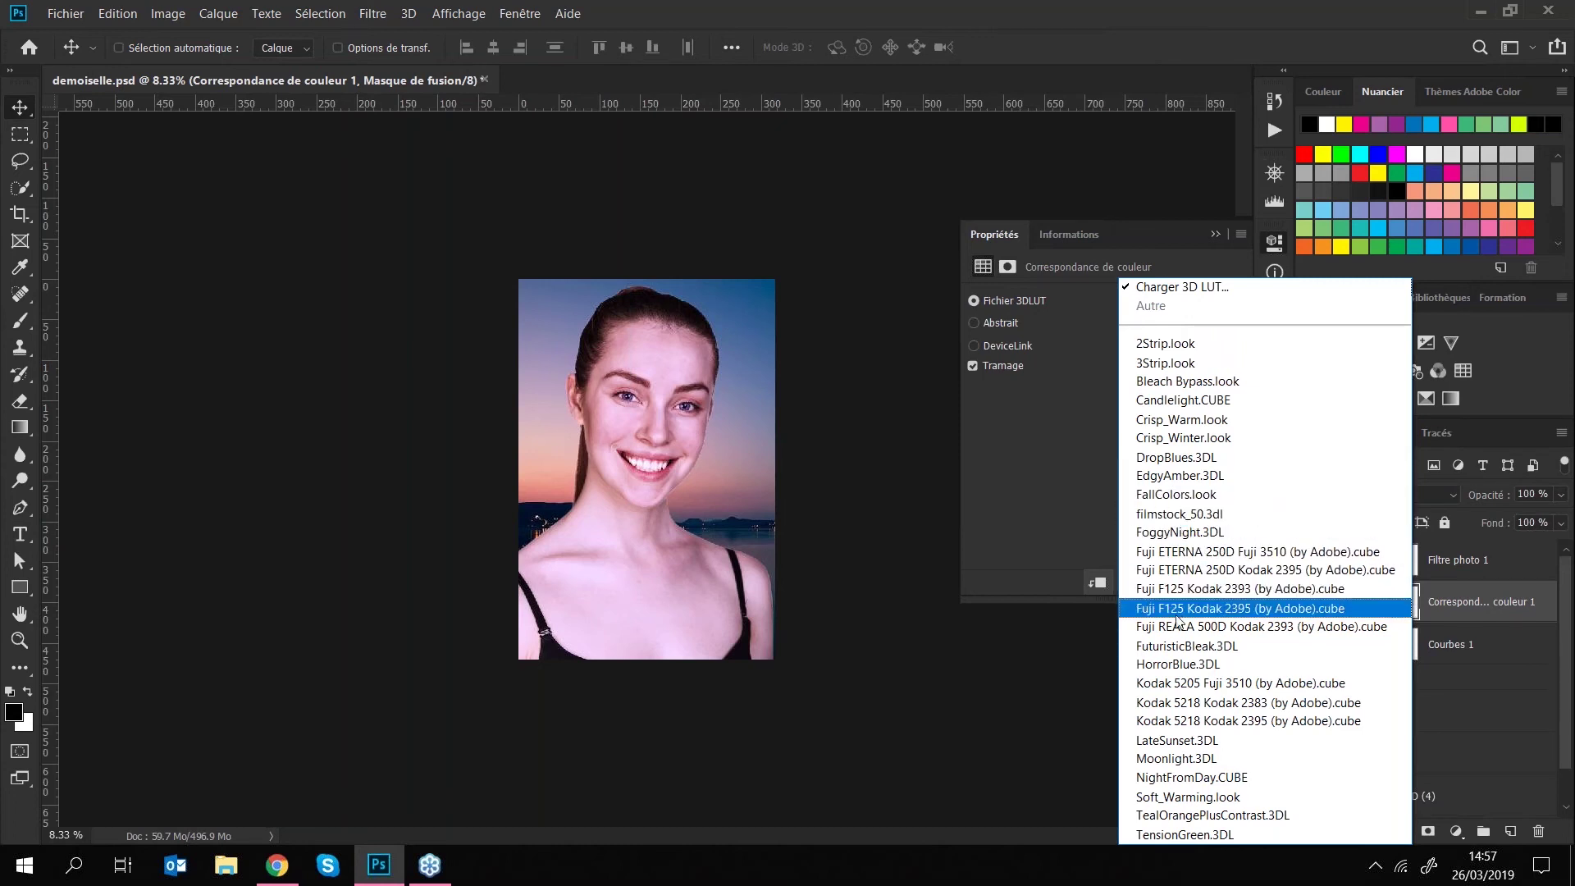
left_click(1178, 665)
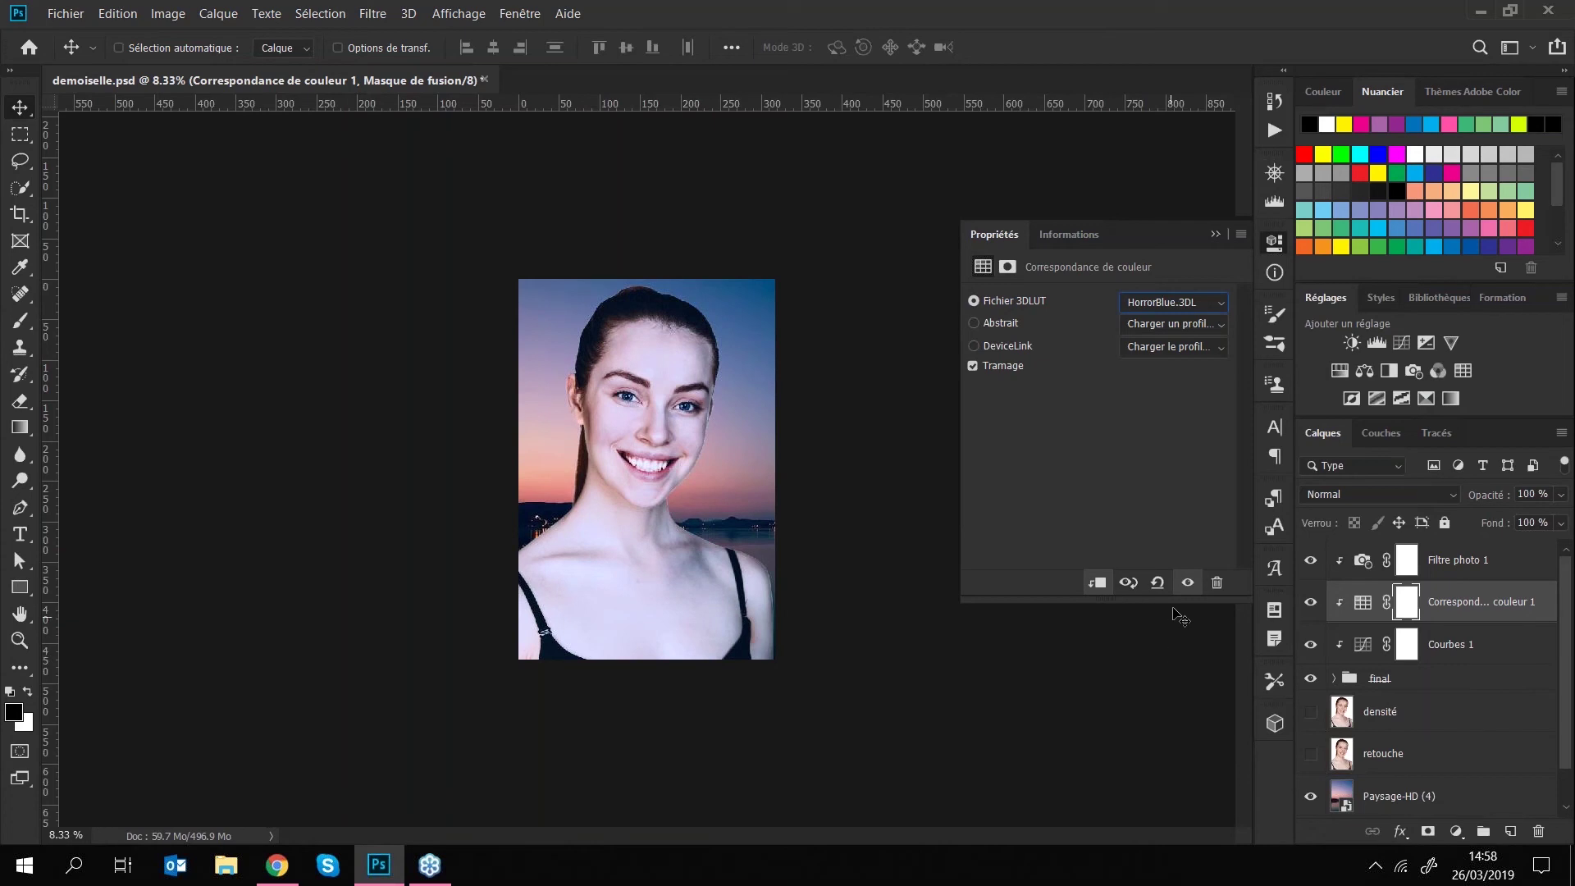
- Try the Fuji ETERNA 250D, Fuji F125 Kodak 2395 and Kodak 5205 Fuji 3510 tables in the Color Lookup adjustment
left_click(1153, 301)
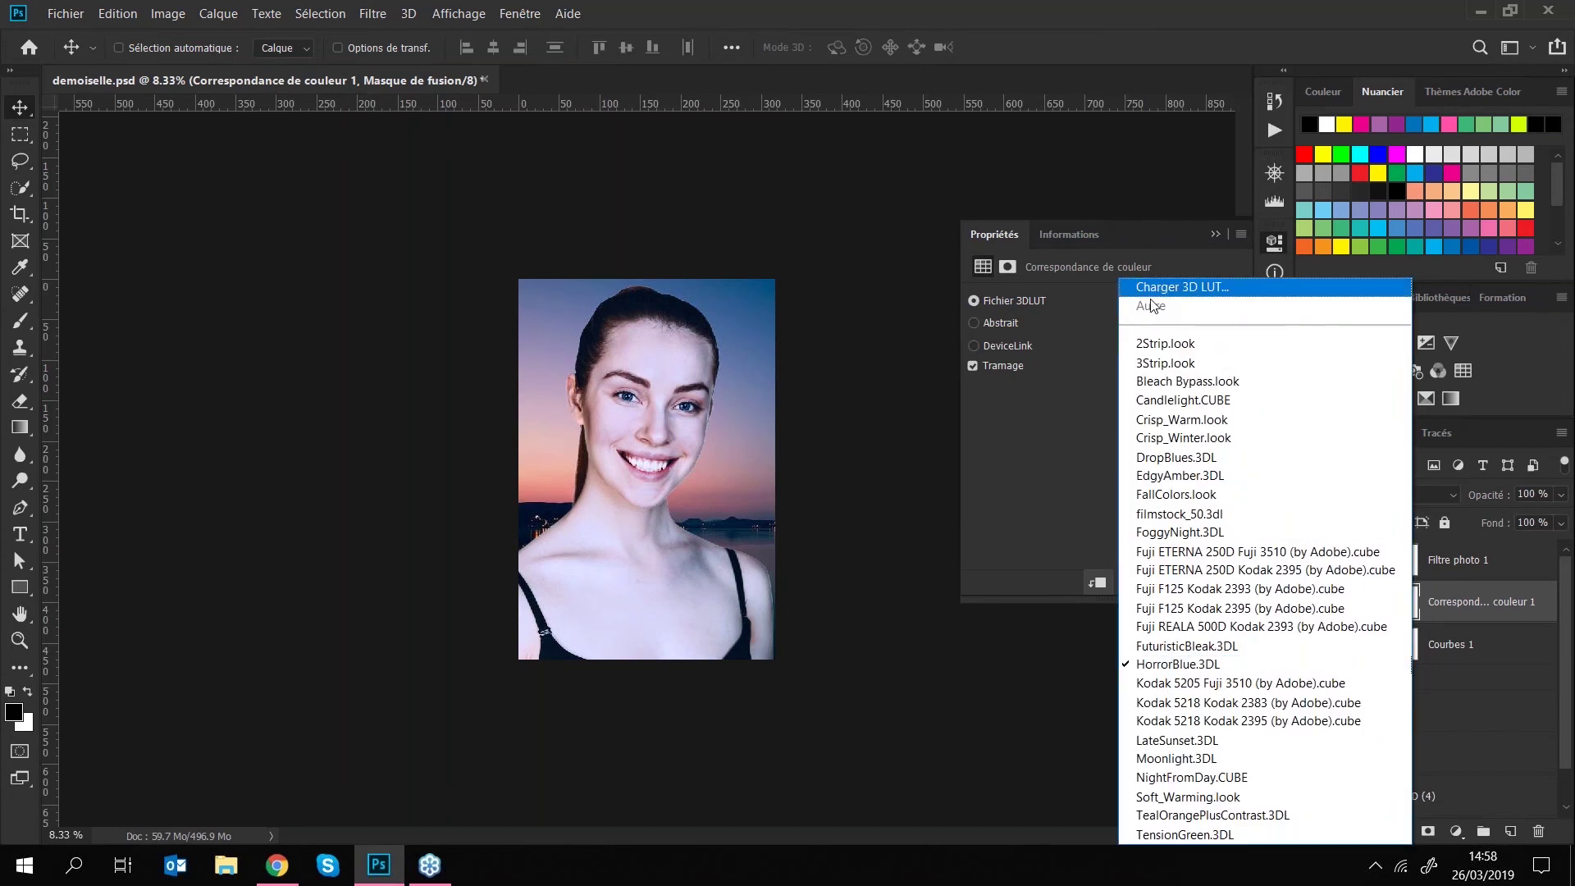
left_click(1165, 558)
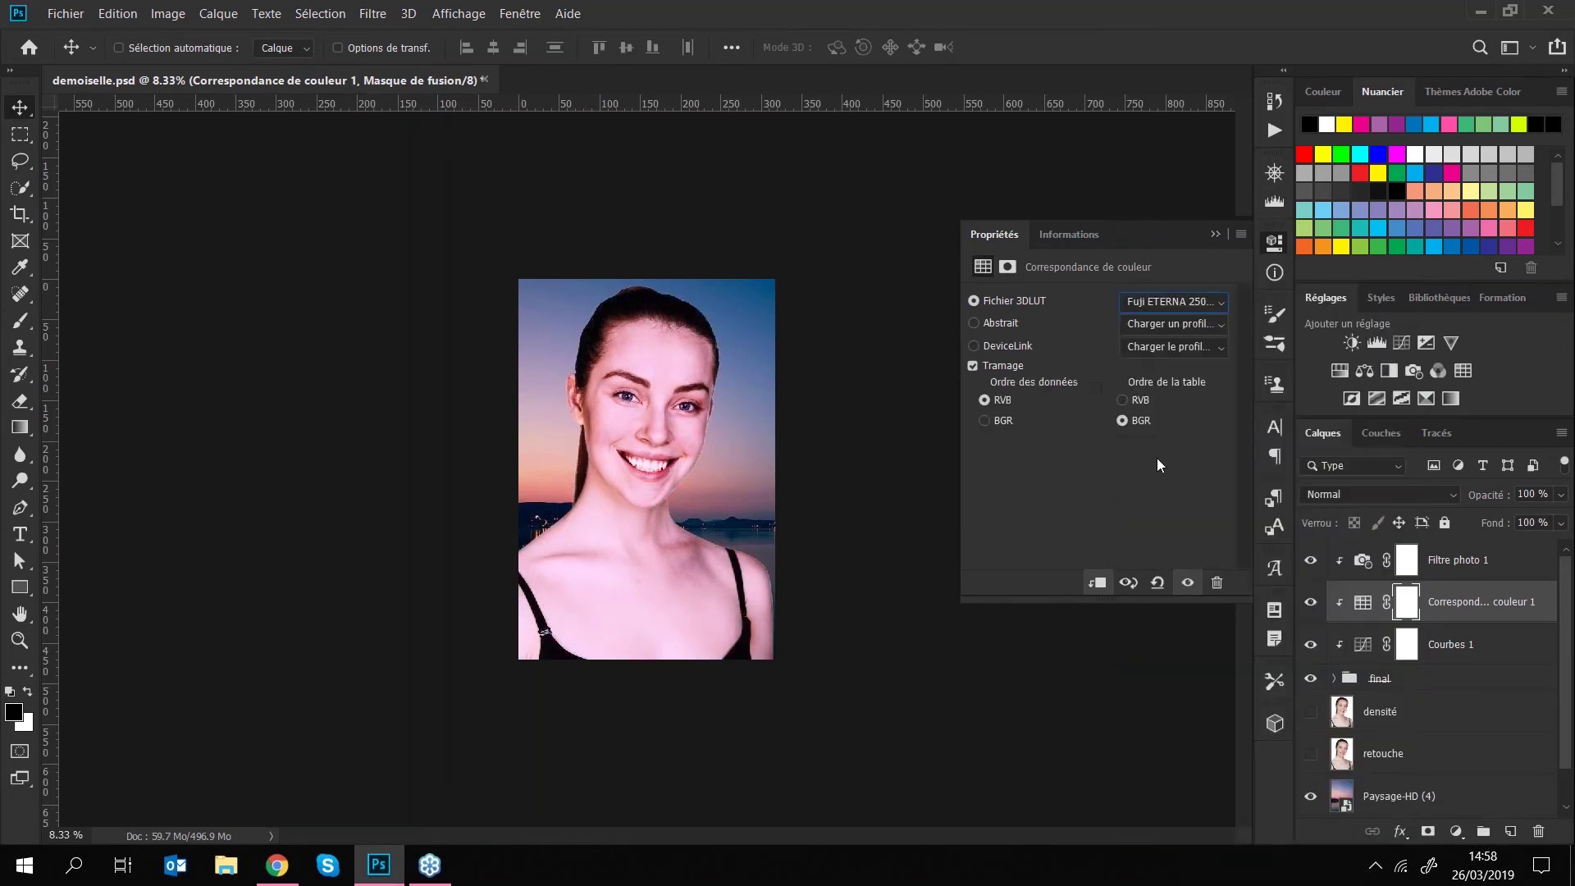
left_click(1164, 301)
left_click(1170, 570)
left_click(1164, 302)
left_click(1169, 602)
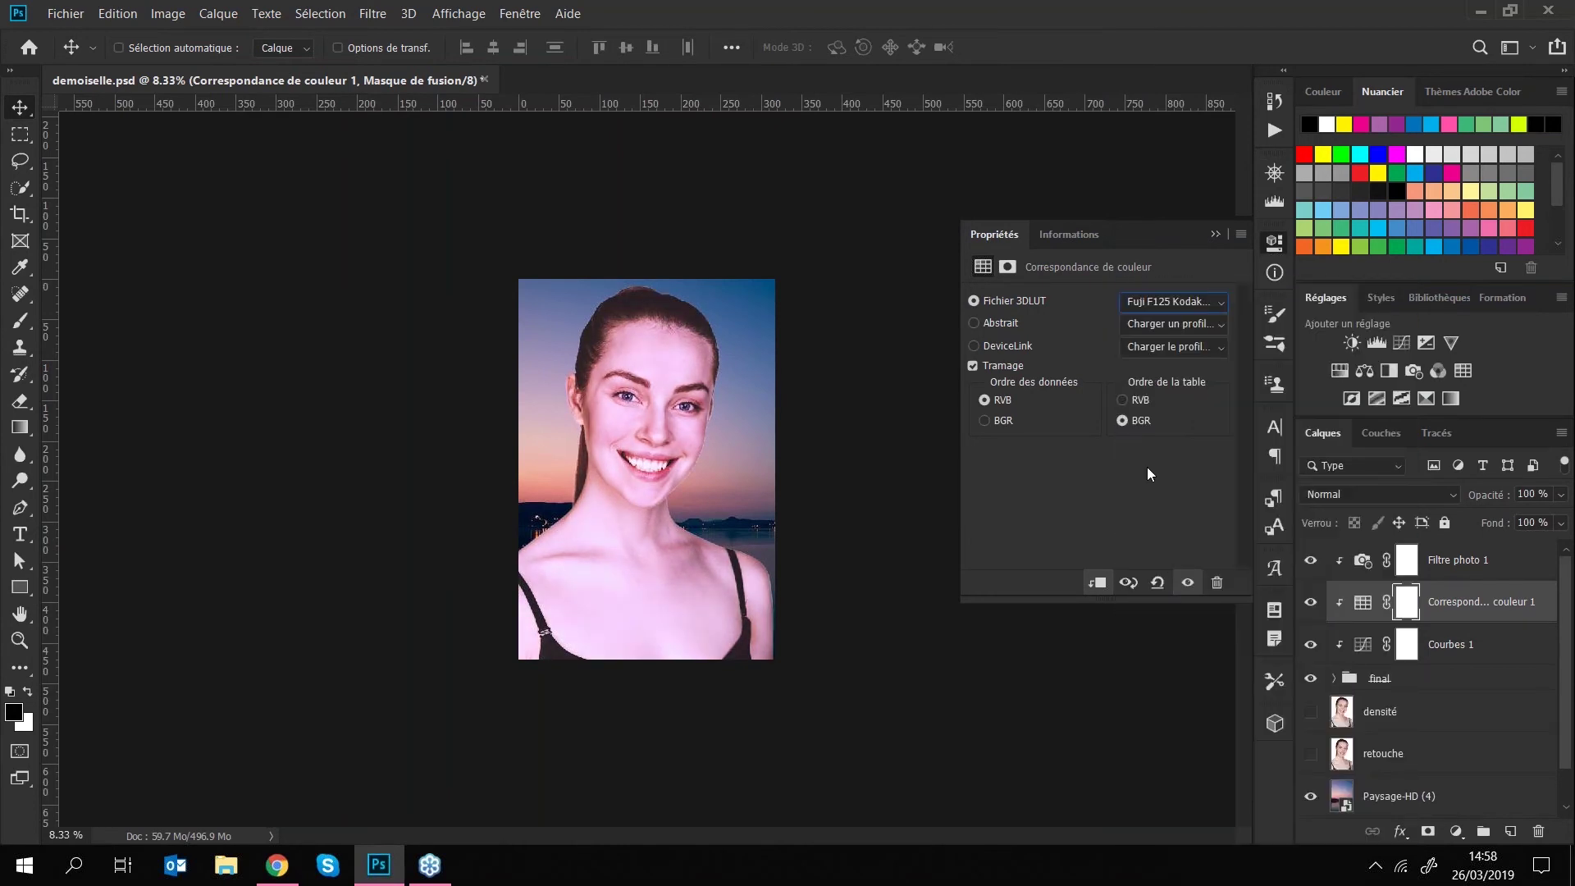
left_click(1165, 315)
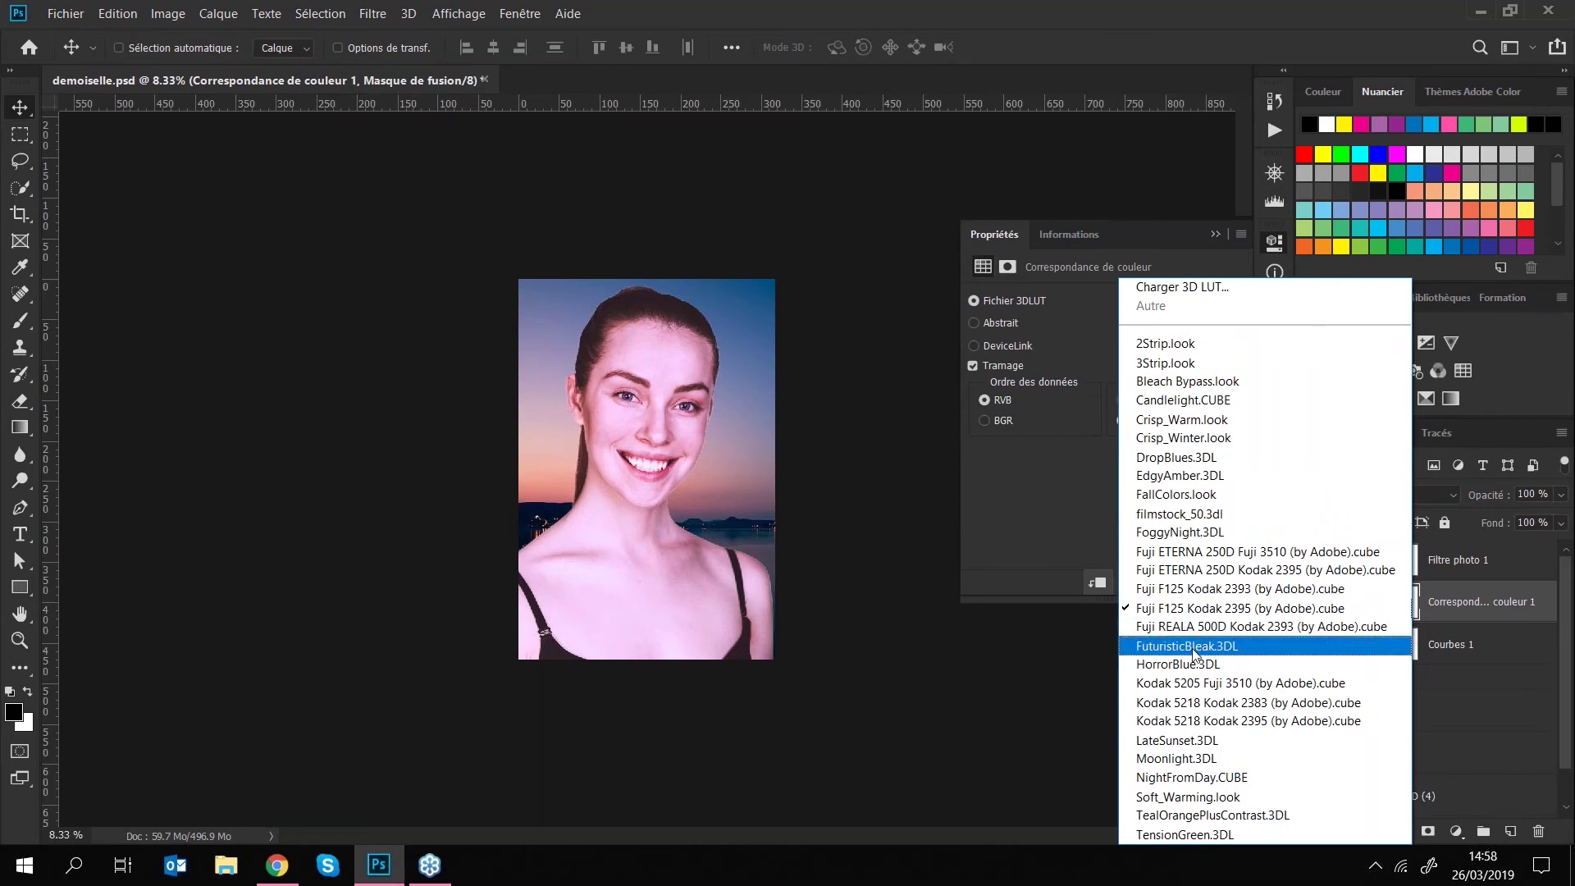
left_click(1187, 682)
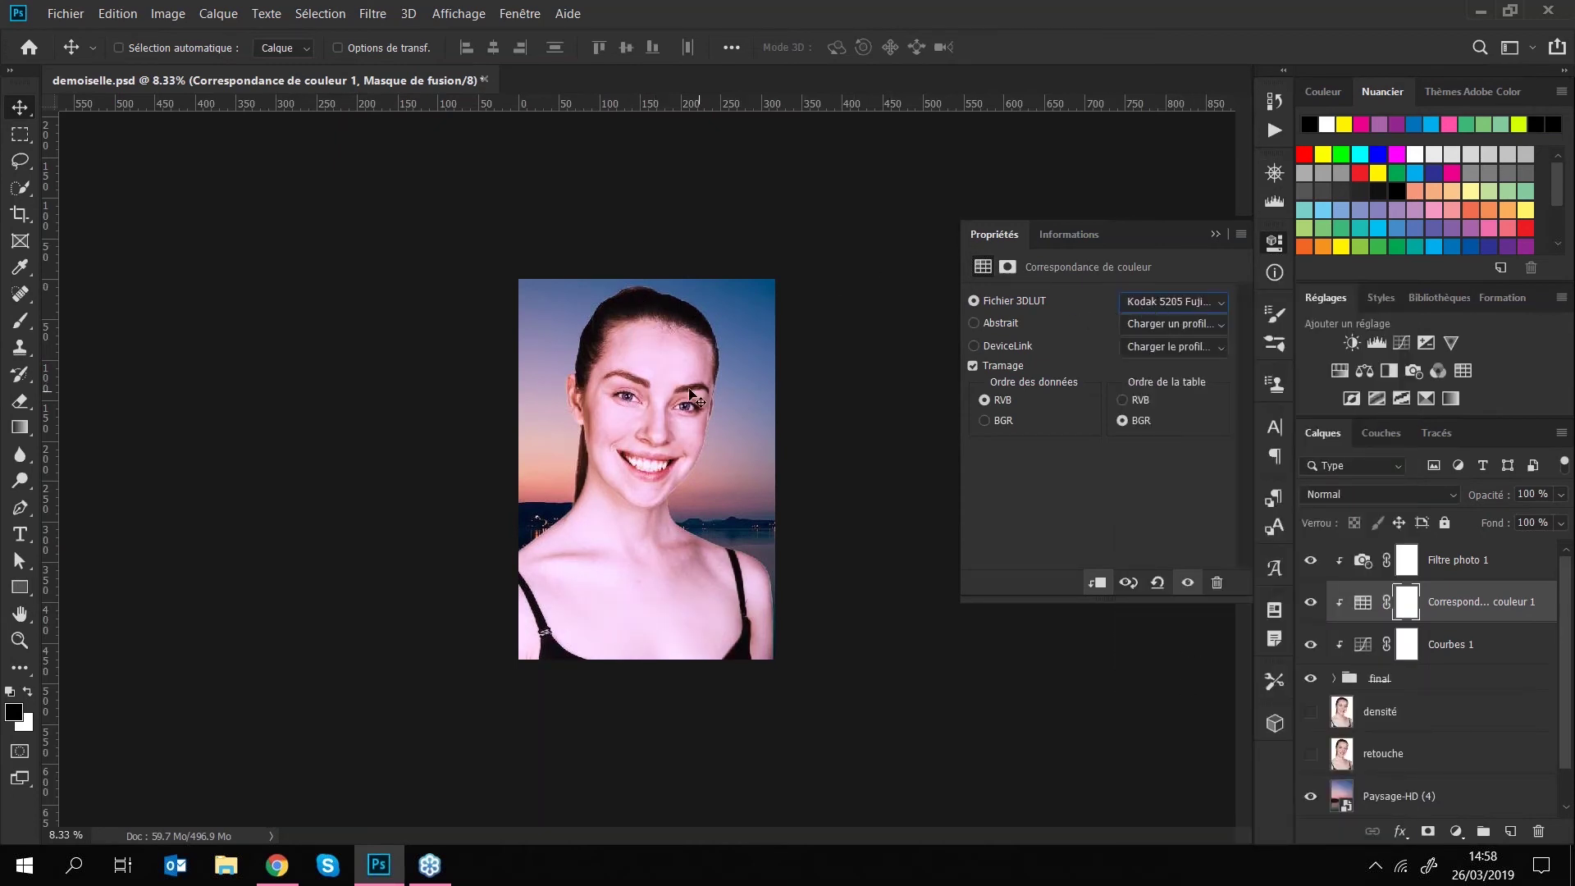
- Try the EdgyAmber.3DL and TensionGreen.3DL tables in the Color Lookup adjustment
left_click(1186, 302)
left_click(1173, 493)
left_click(1173, 302)
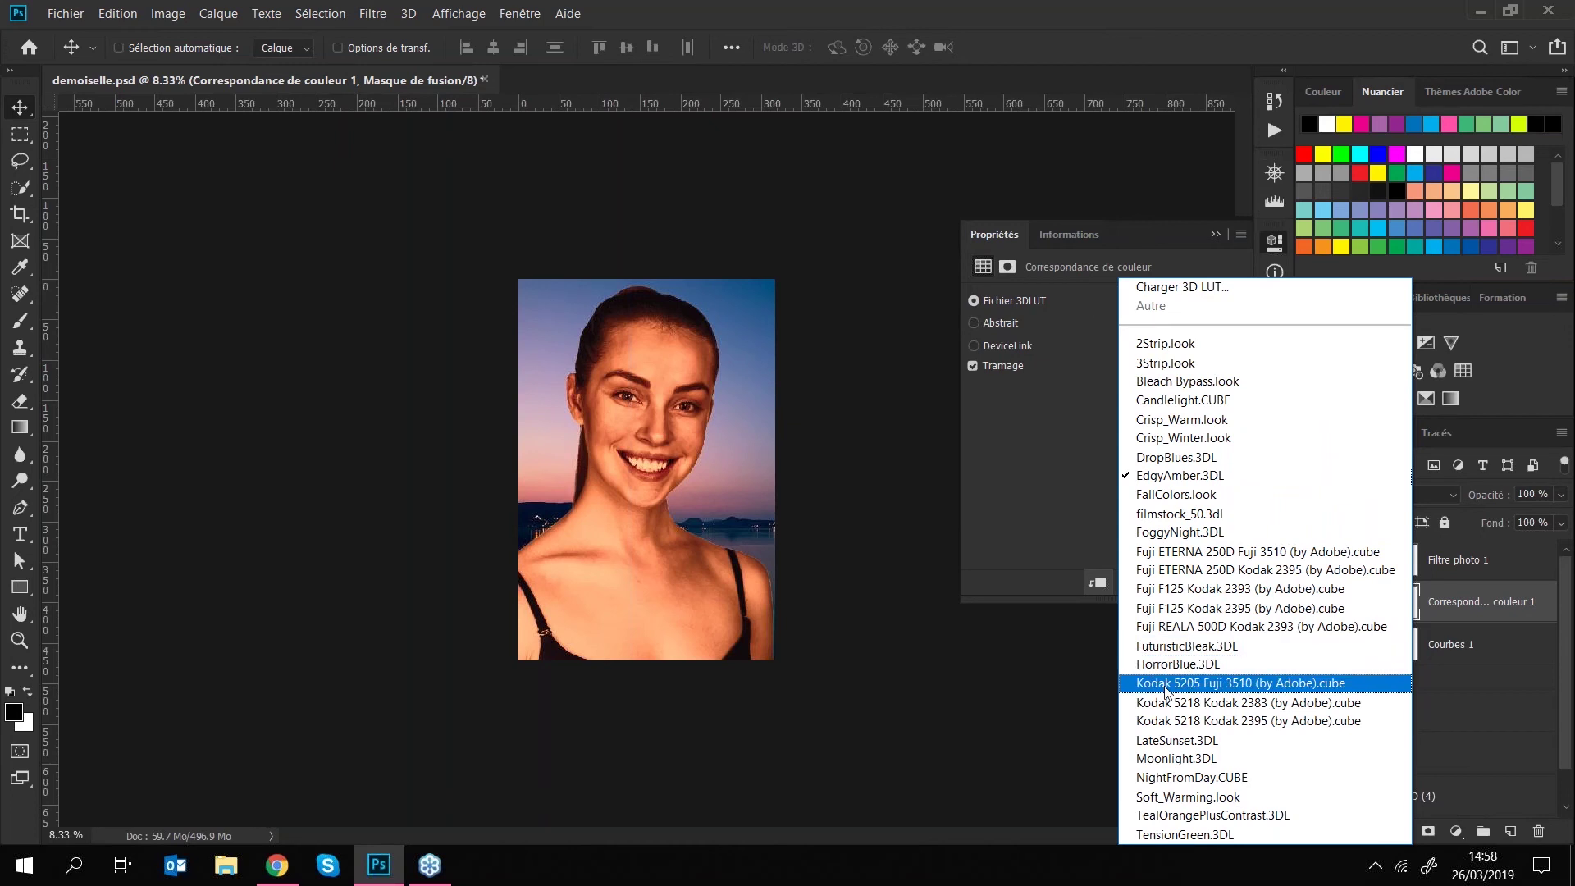
left_click(1165, 837)
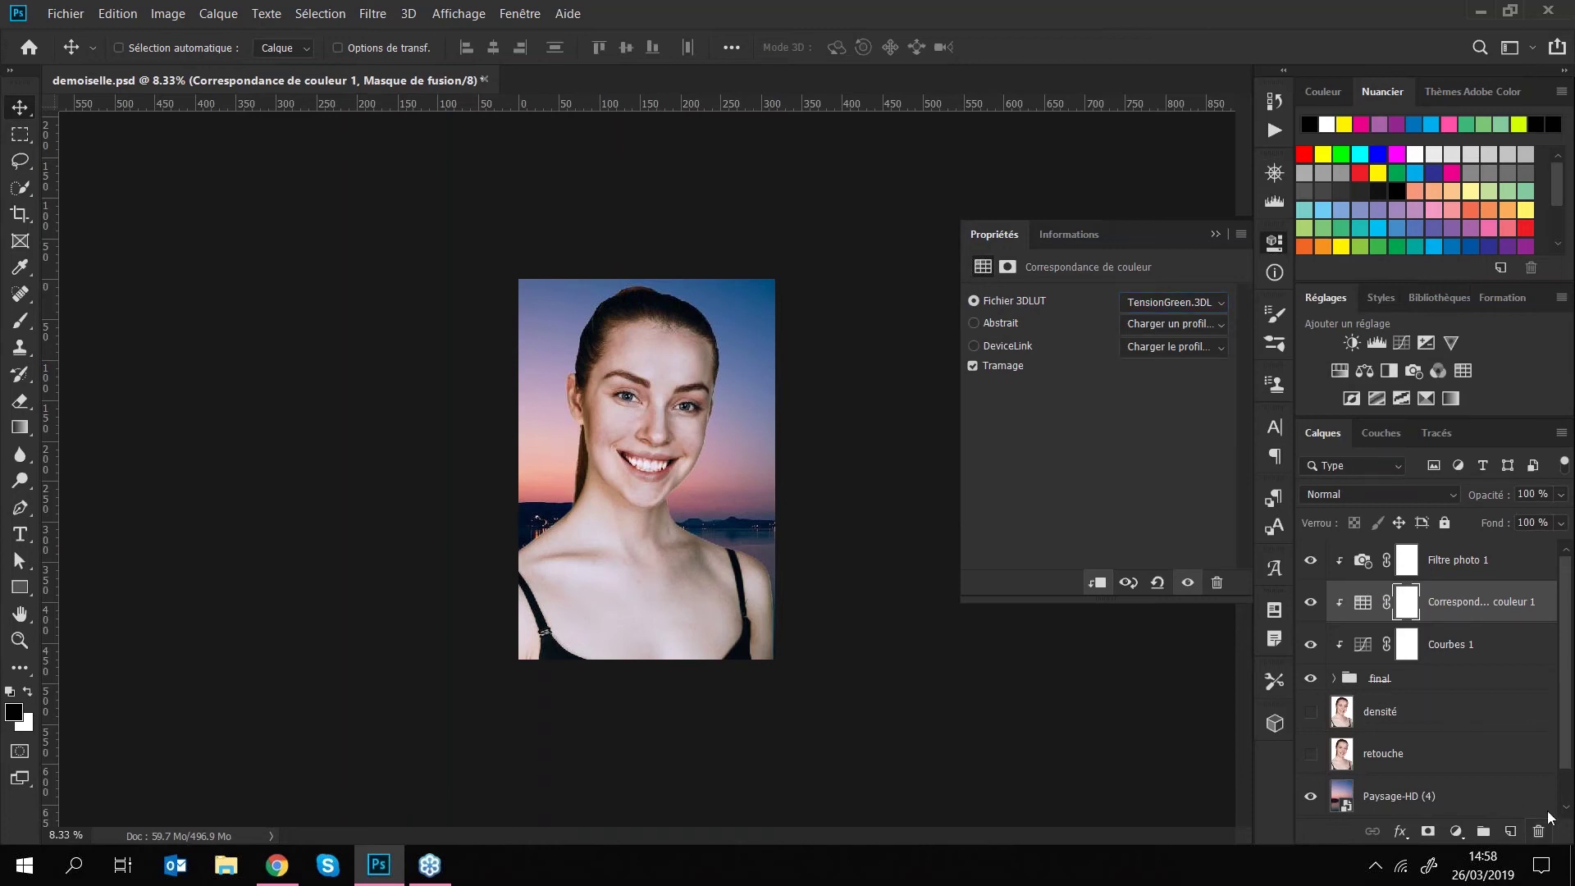
- Delete the Correspondance de couleur 1 adjustment layer together with its mask
left_click(1539, 831)
left_click(742, 337)
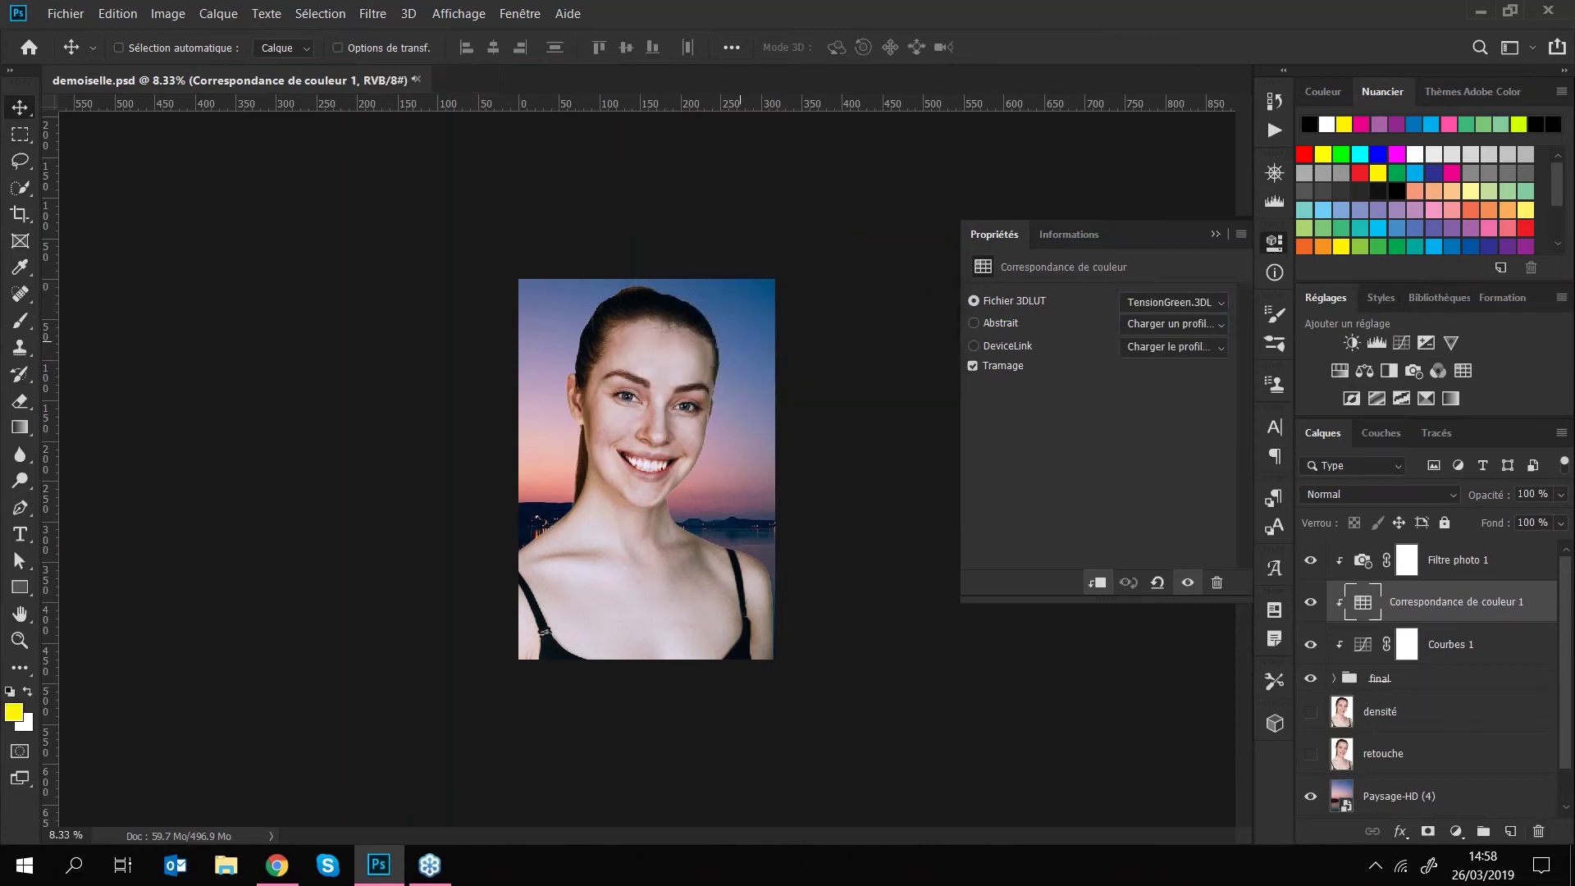
left_click(1539, 831)
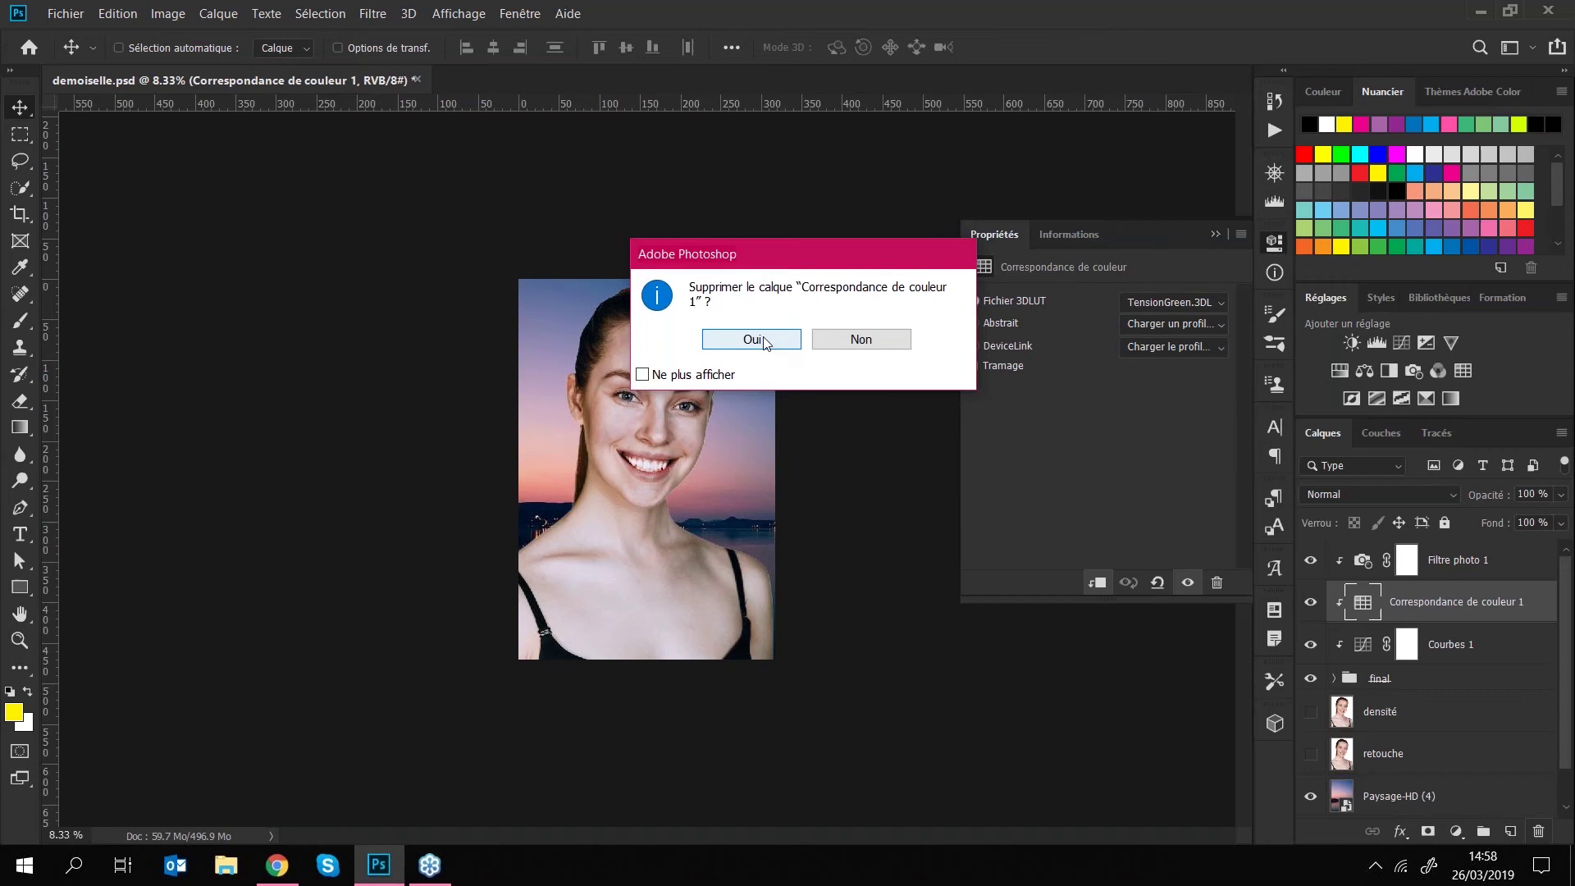
left_click(763, 339)
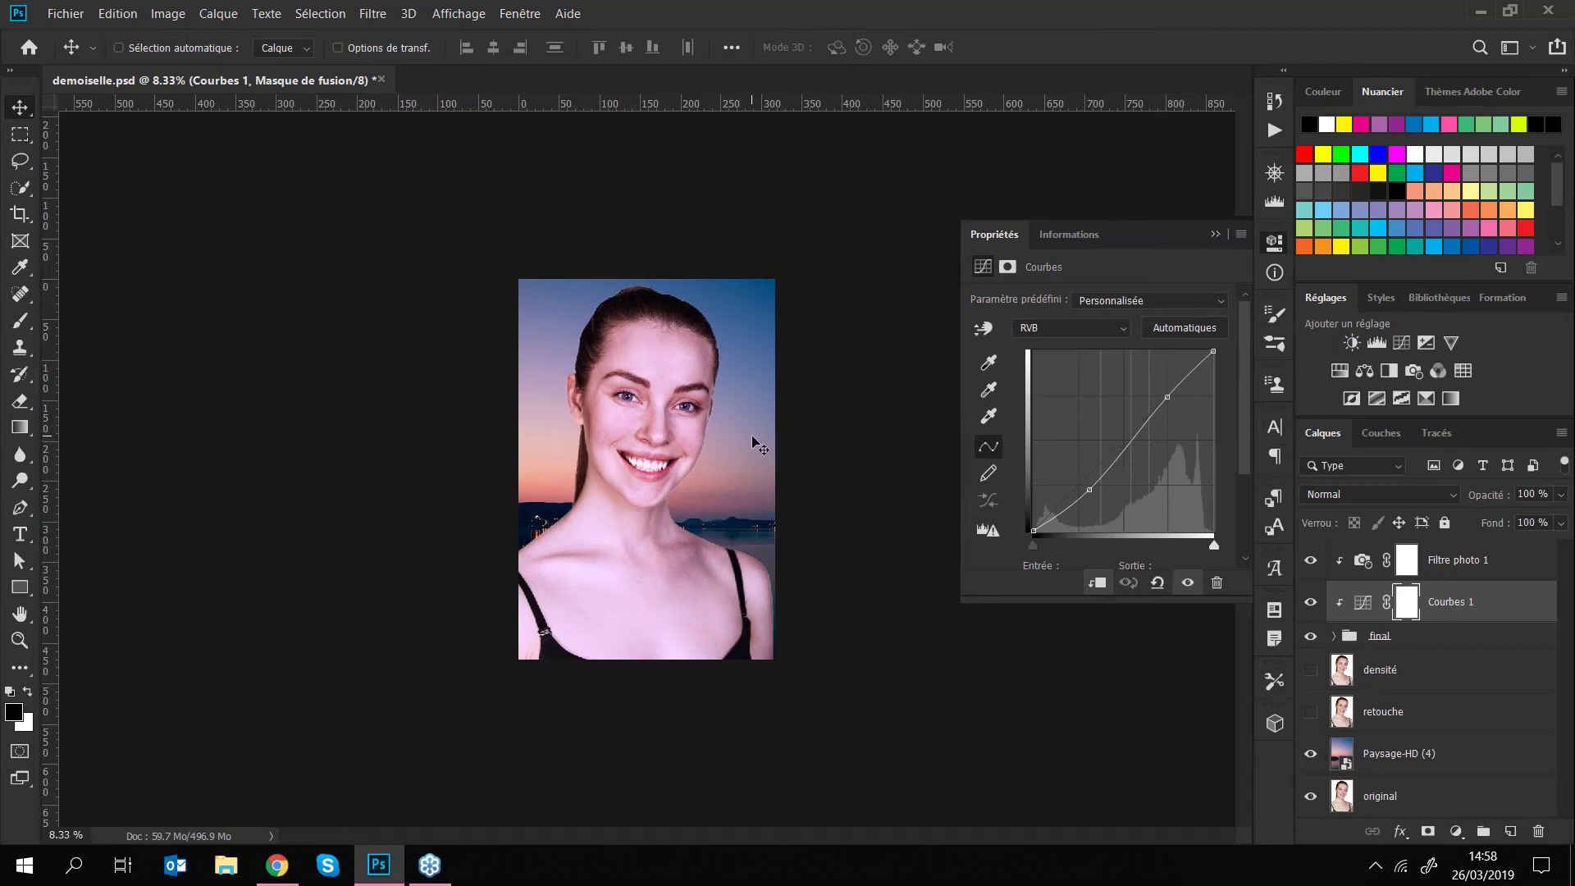
- Pull the shadow point of the Courbes 1 curve further down to deepen the woman's dark tones
key("z")
left_click(671, 418, "alt")
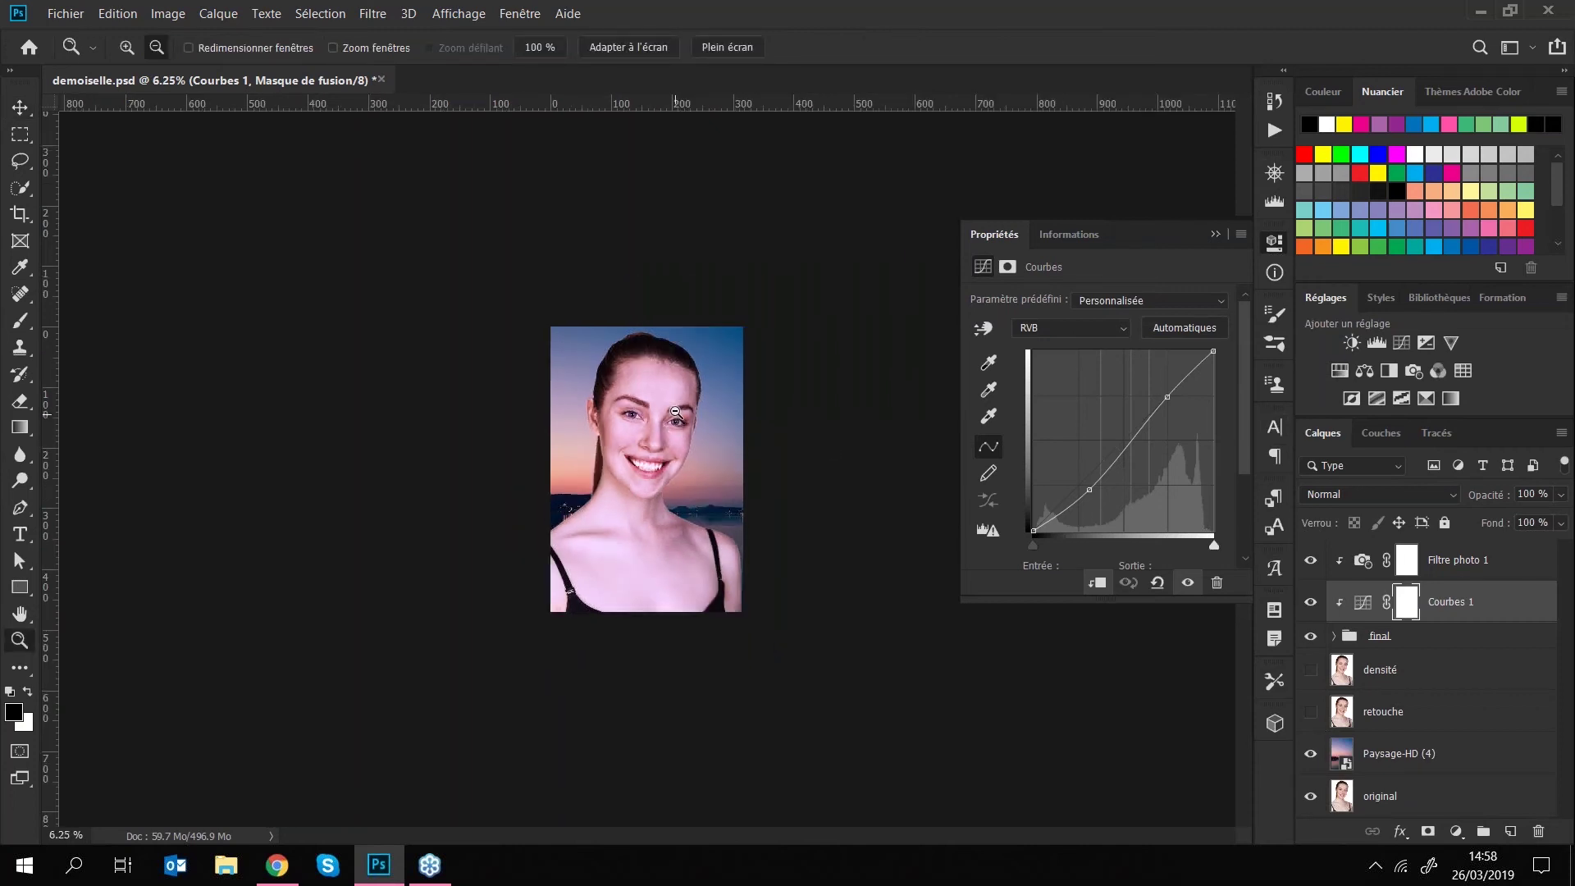
left_click(127, 47)
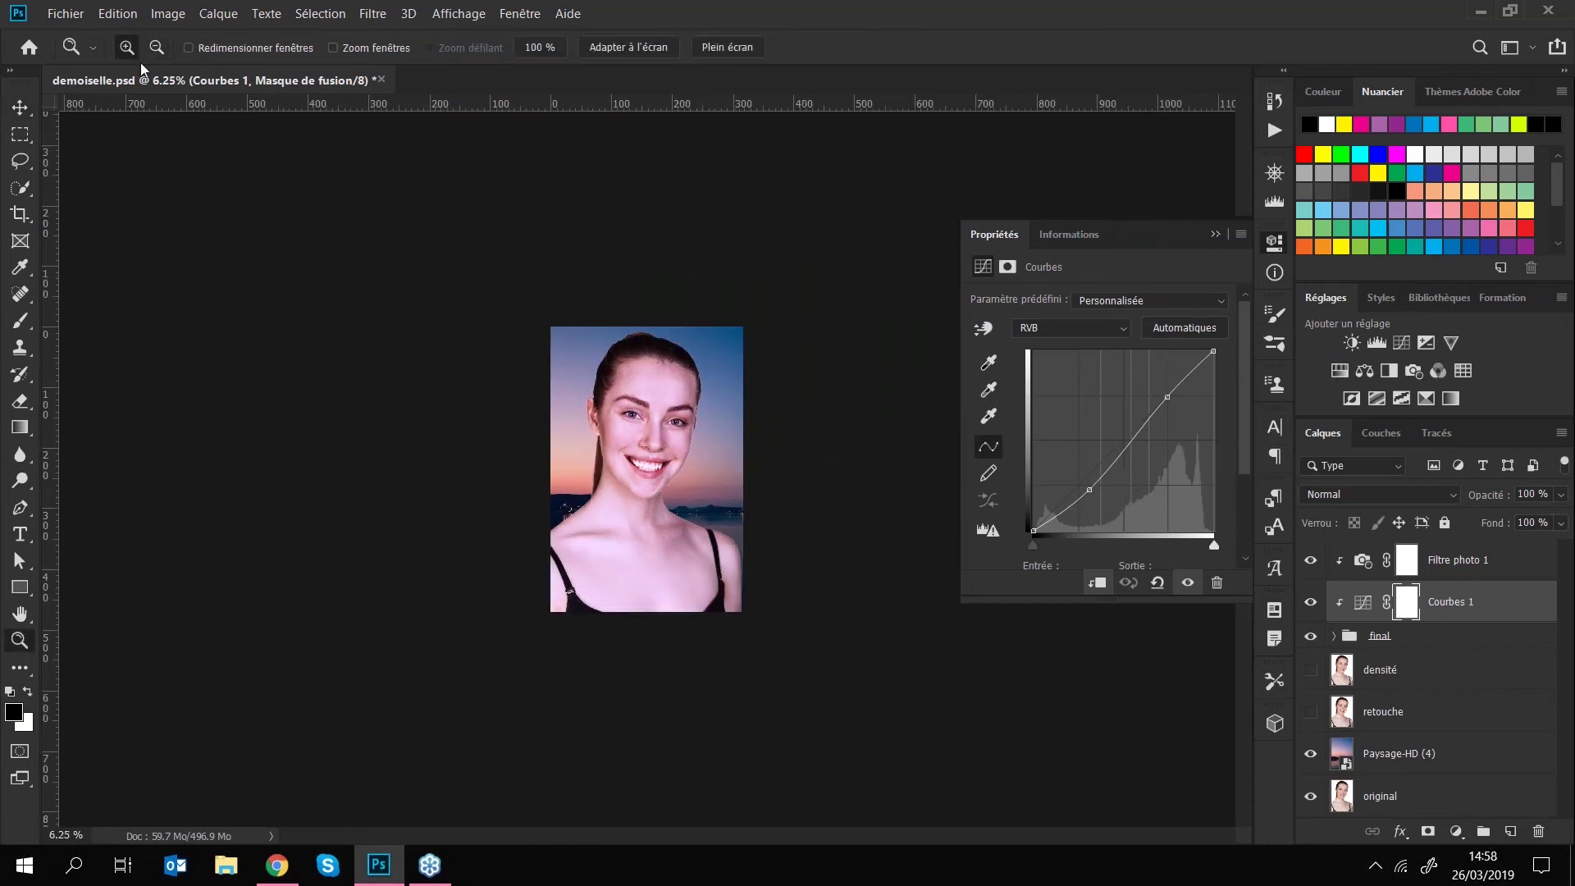
left_click(671, 421)
left_click(671, 421)
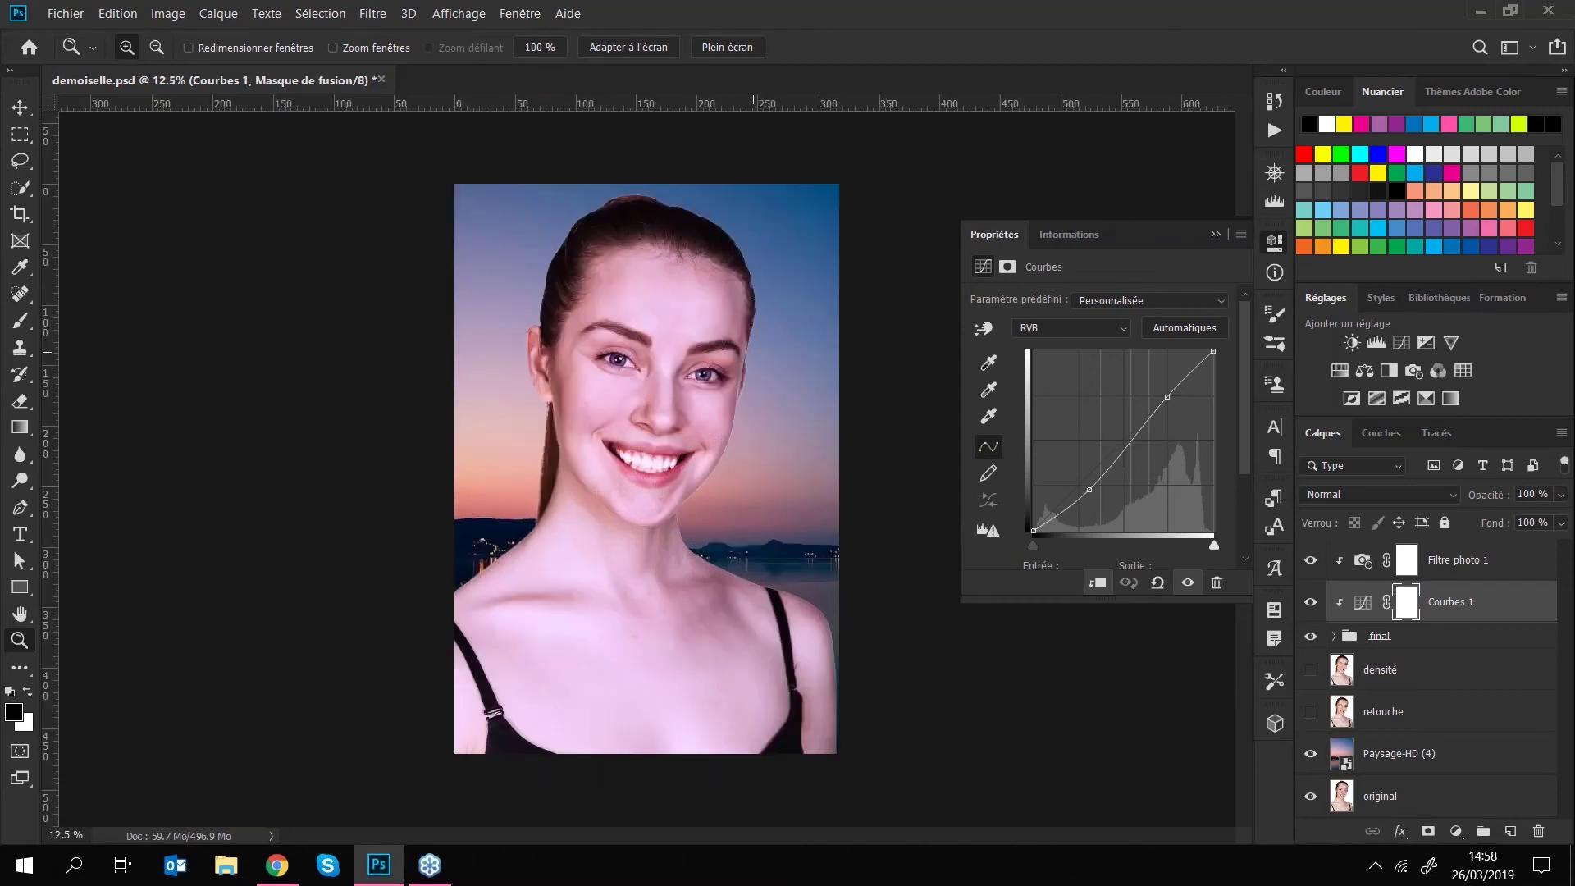
left_click(1365, 566)
left_click(1365, 604)
left_click(1089, 490)
left_click_drag(1090, 489, 1092, 497)
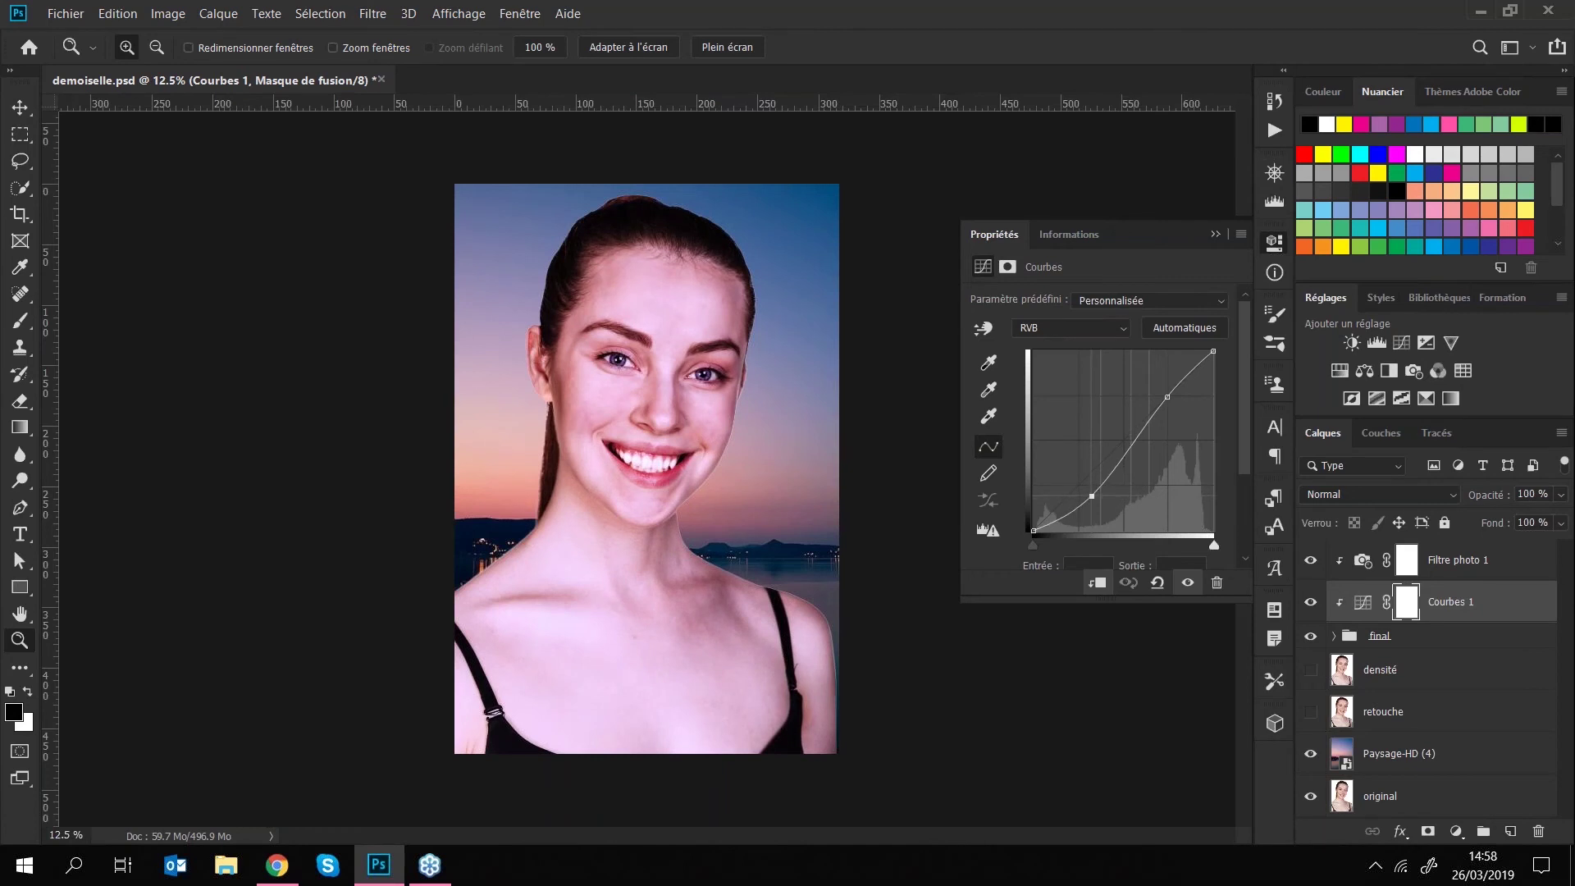
- Save the document and make the Filtre photo 1 adjustment layer active
left_click(1228, 236)
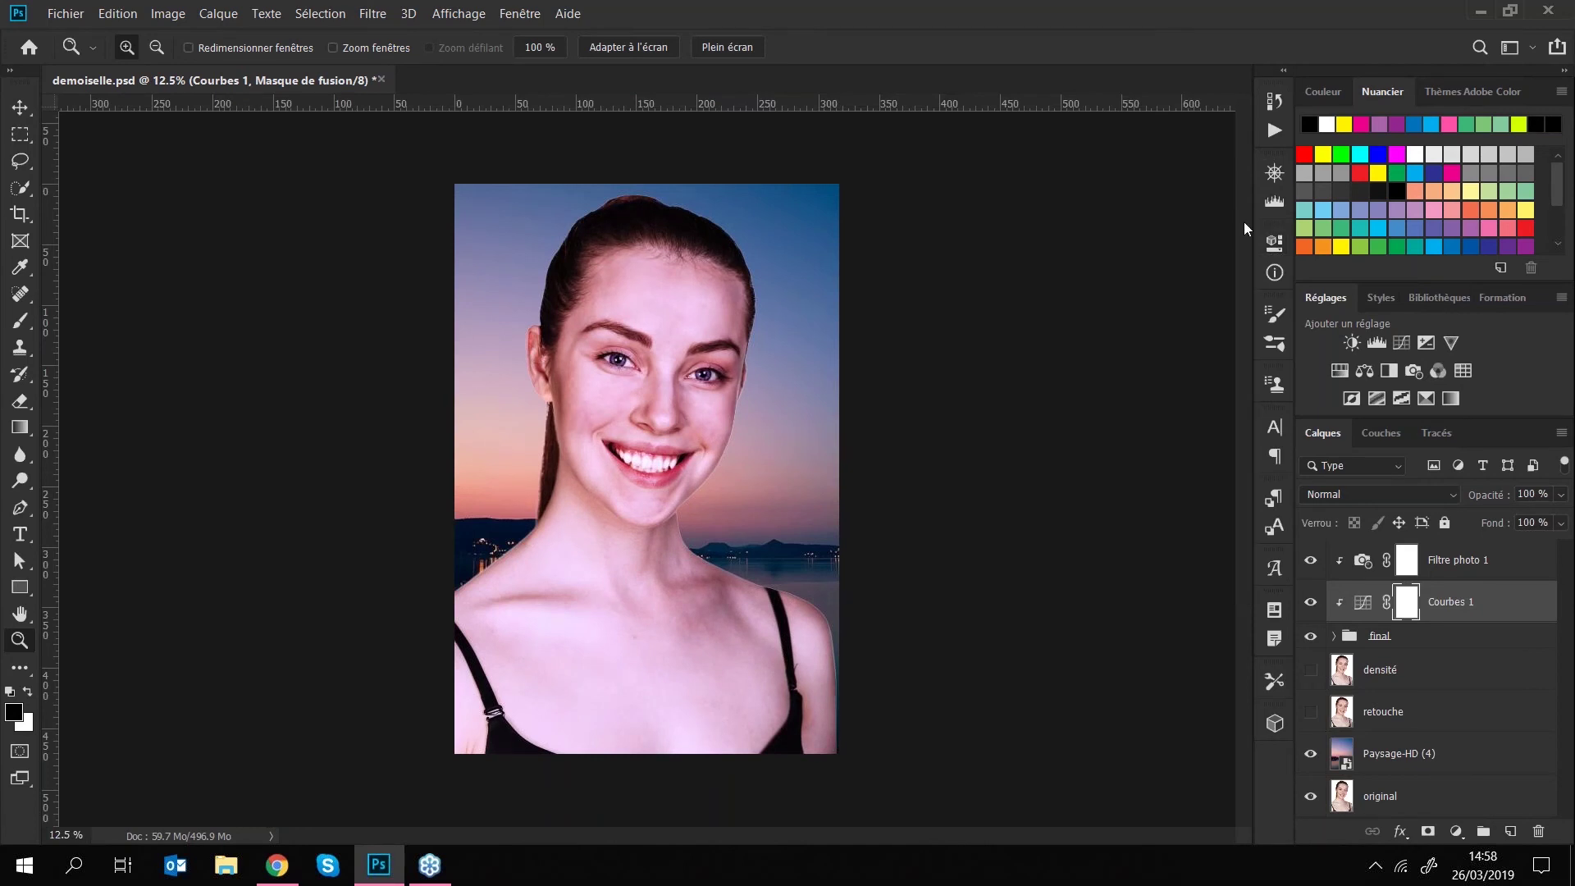
key("ctrl+minus")
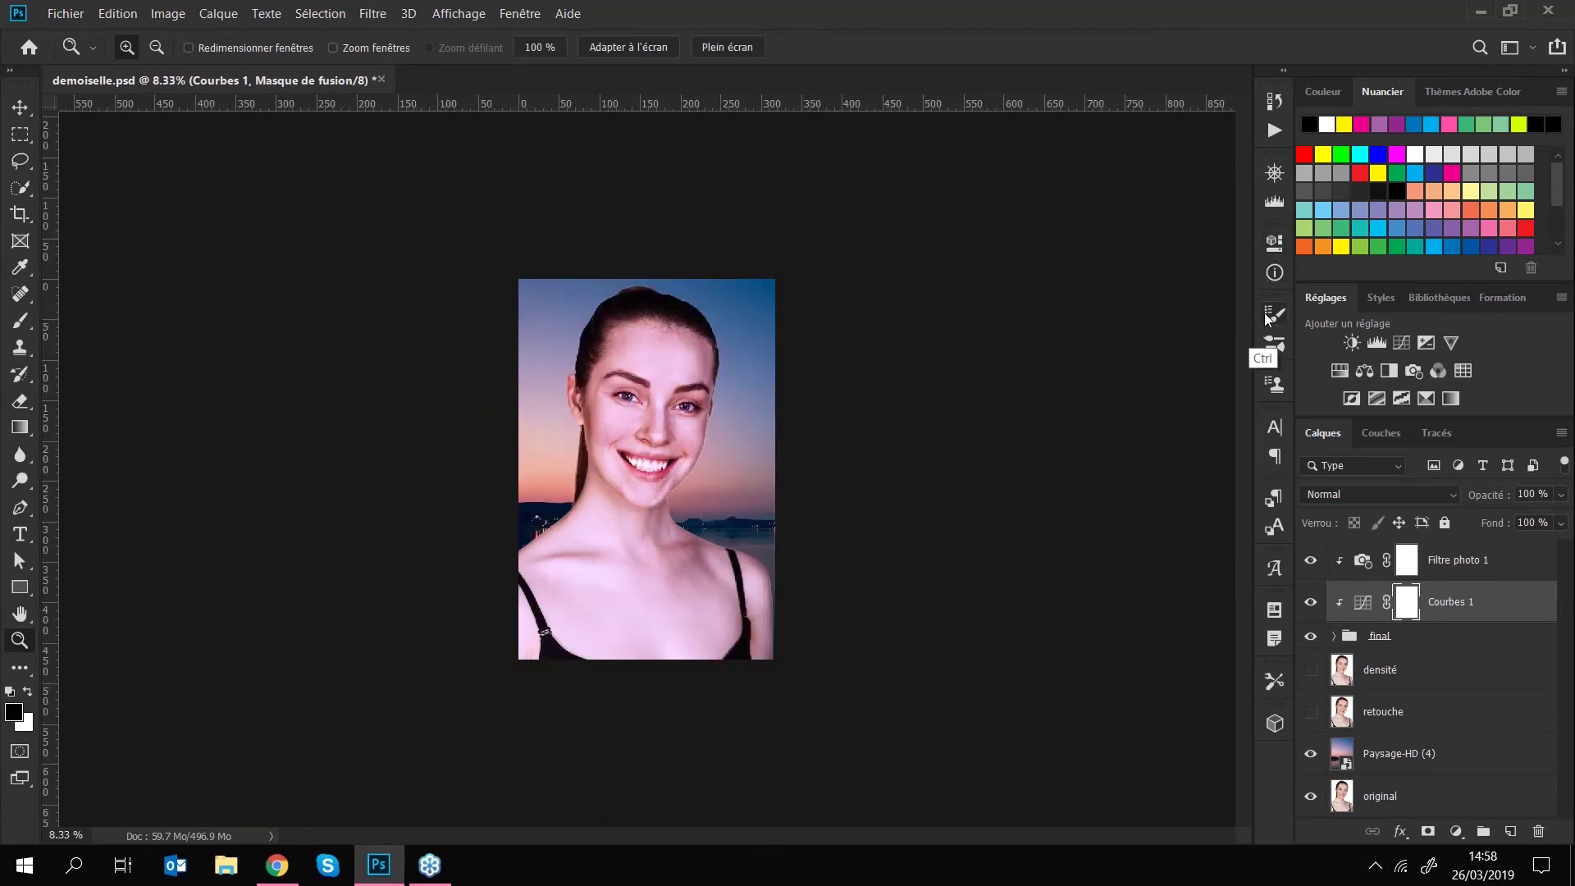
key("ctrl+s")
left_click(1511, 566)
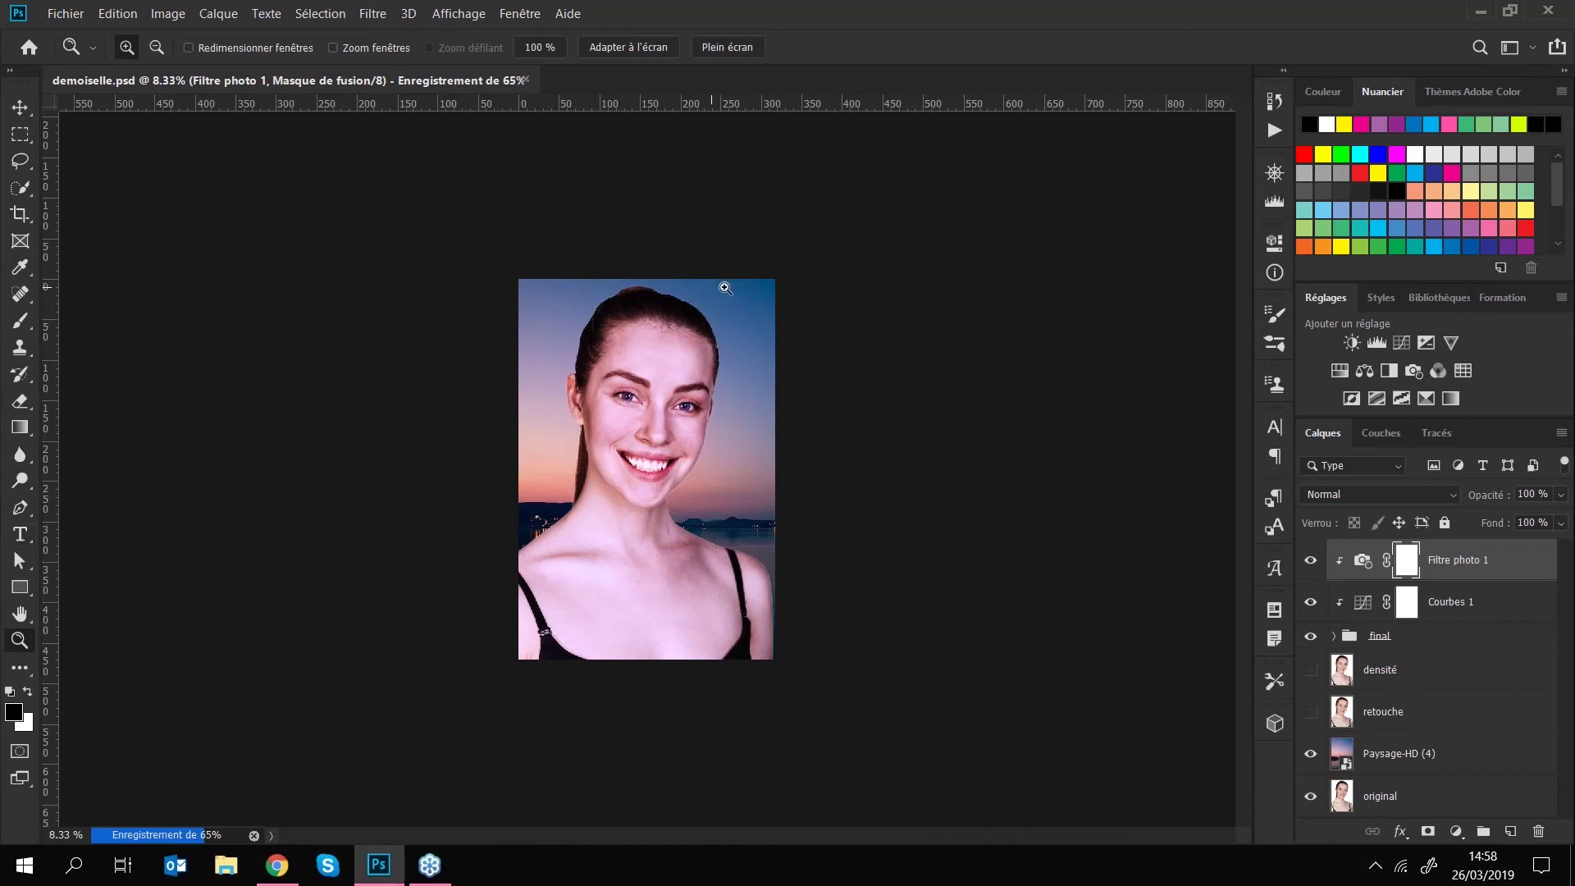
key("ctrl+plus")
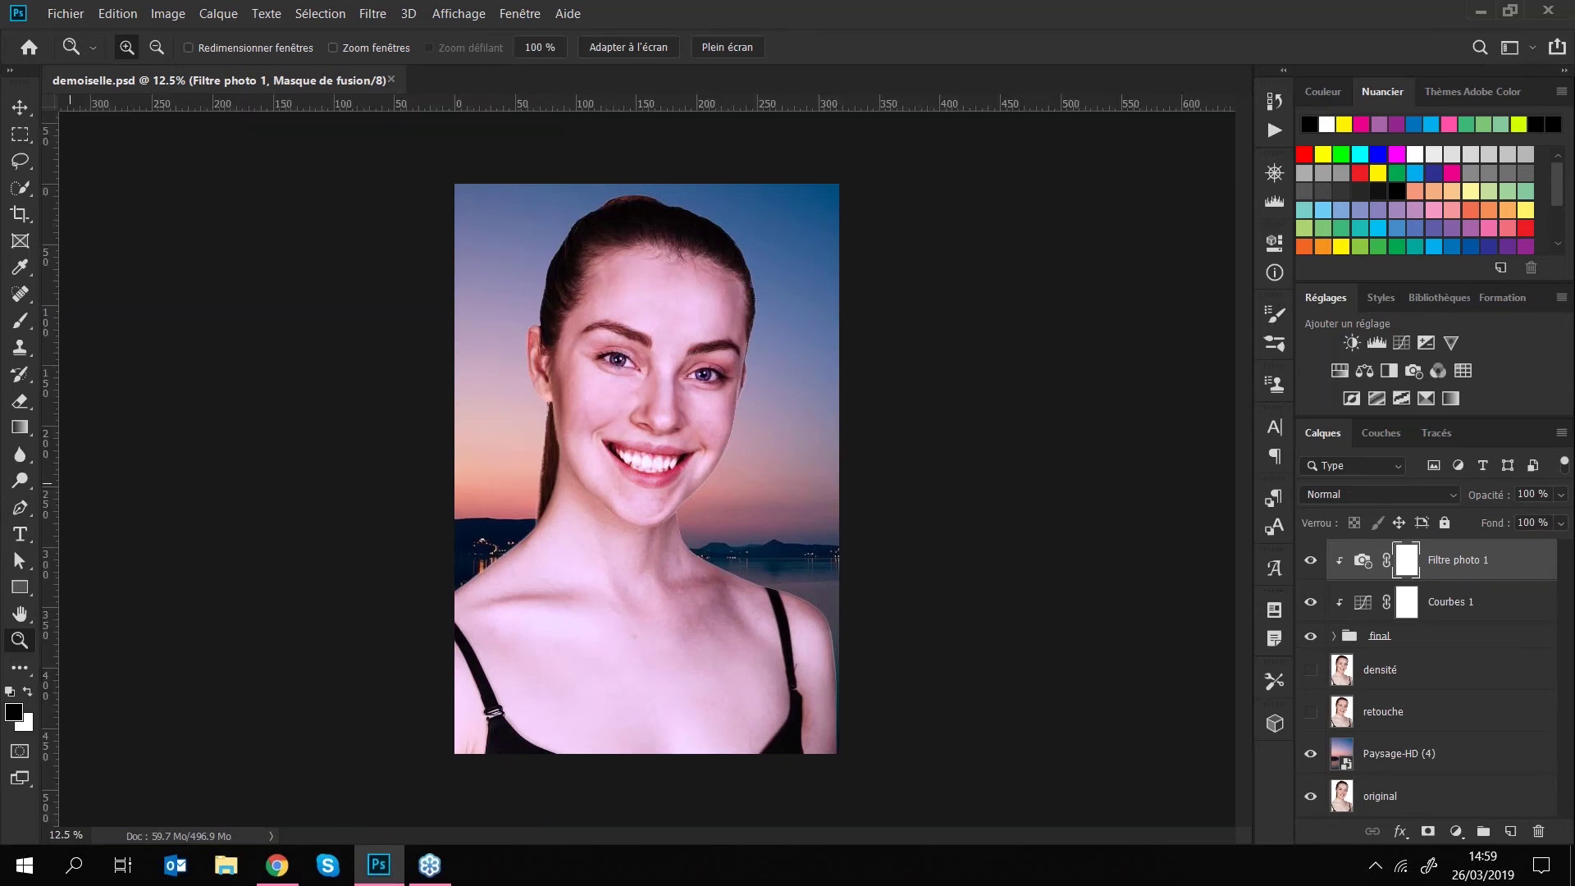
- Add the text "MyConnecting" over the woman's shoulder, above the Filtre photo 1 layer
left_click(25, 537)
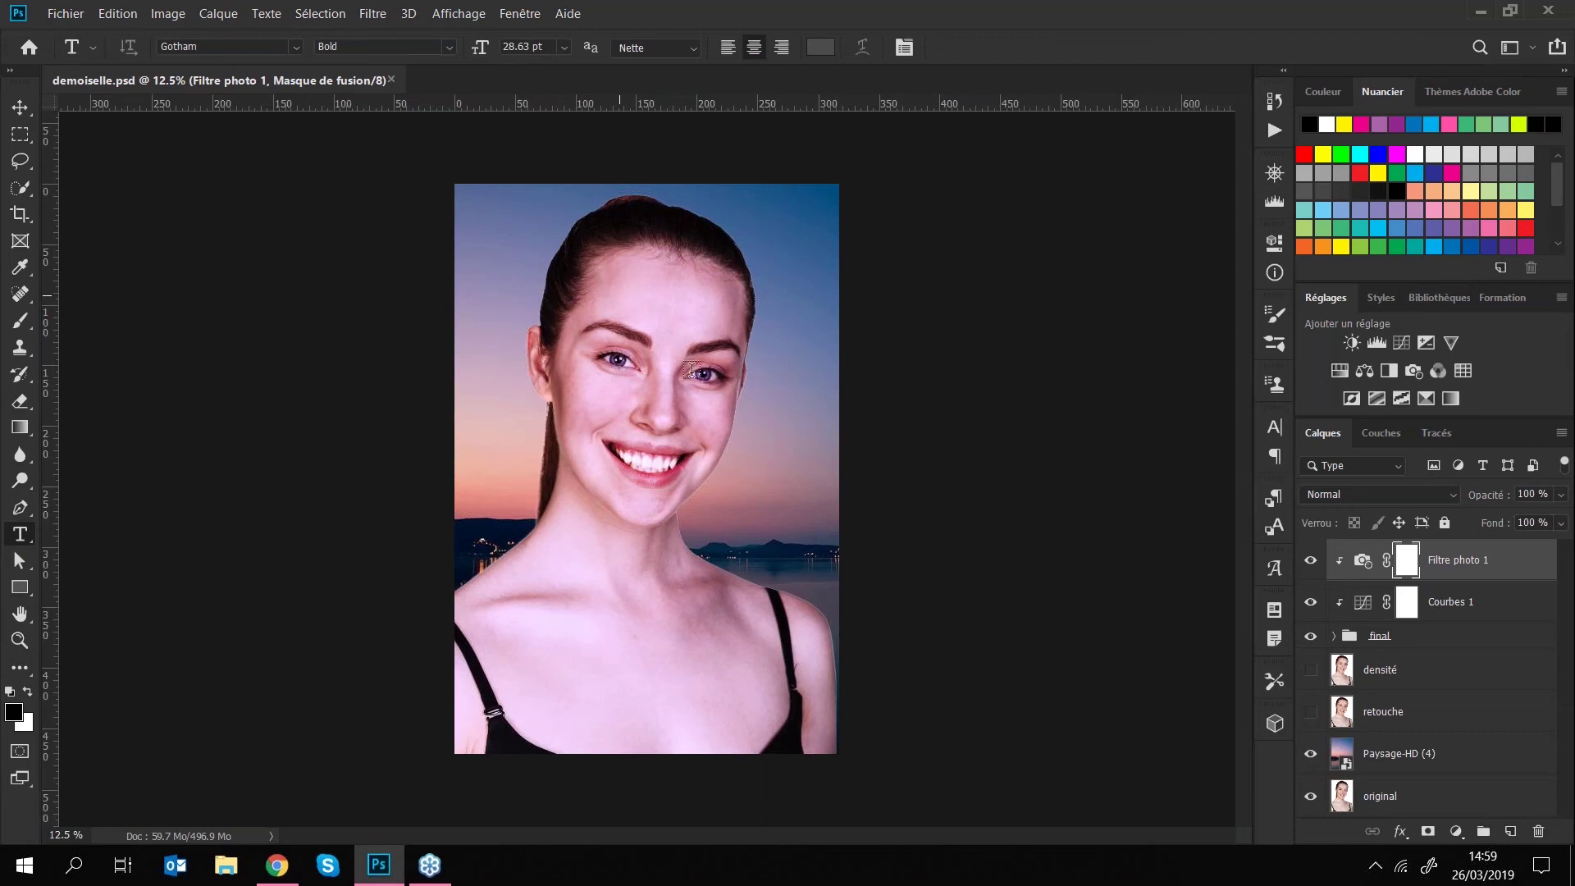
left_click(537, 572)
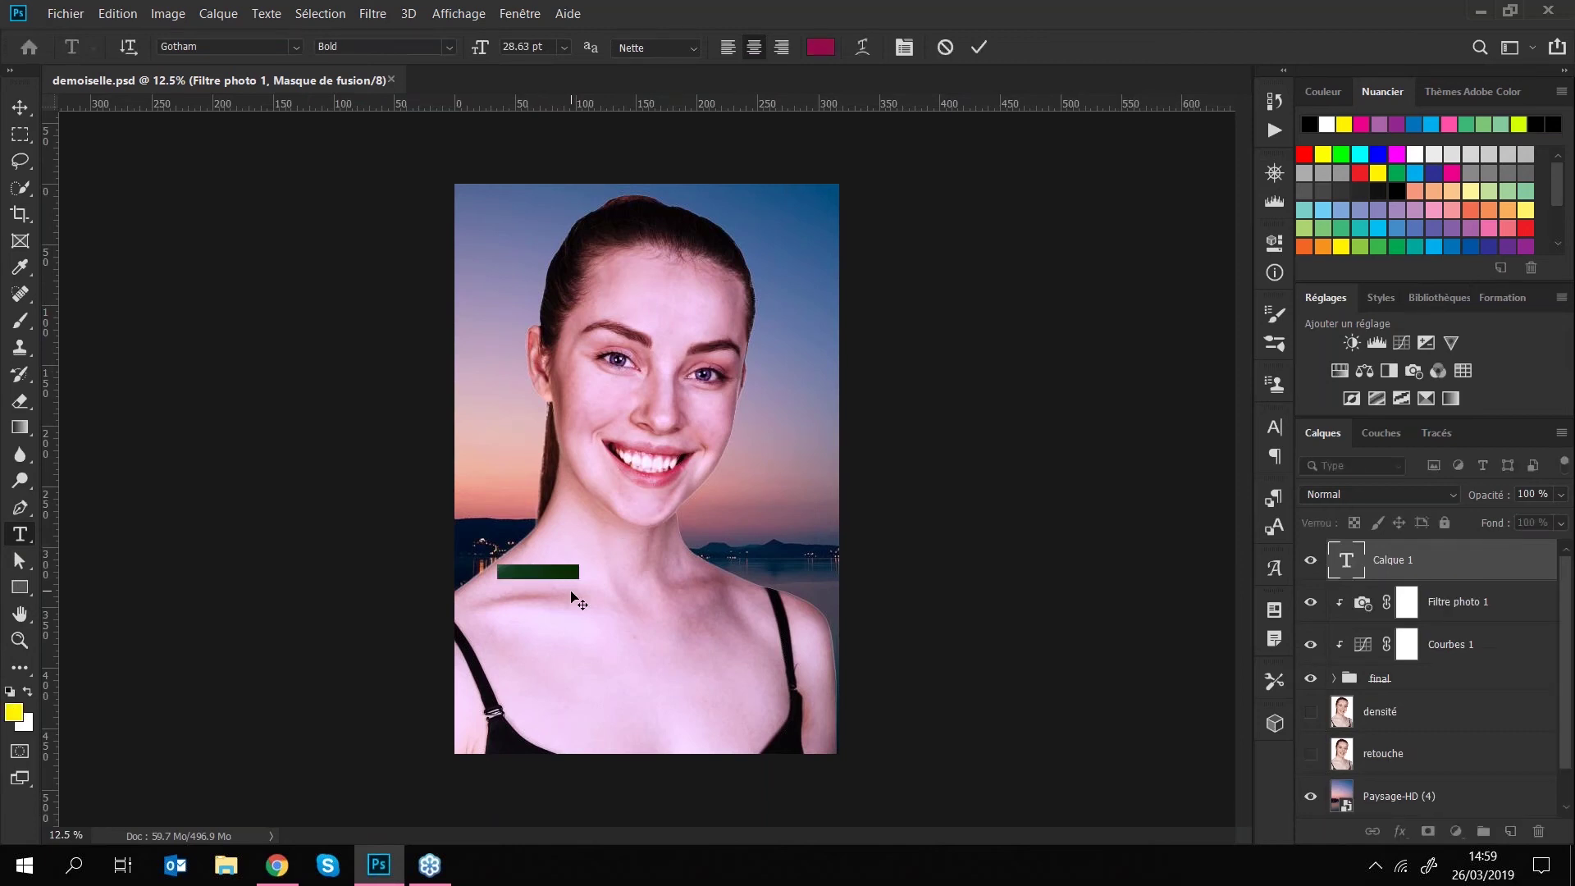
type("MyConnecting")
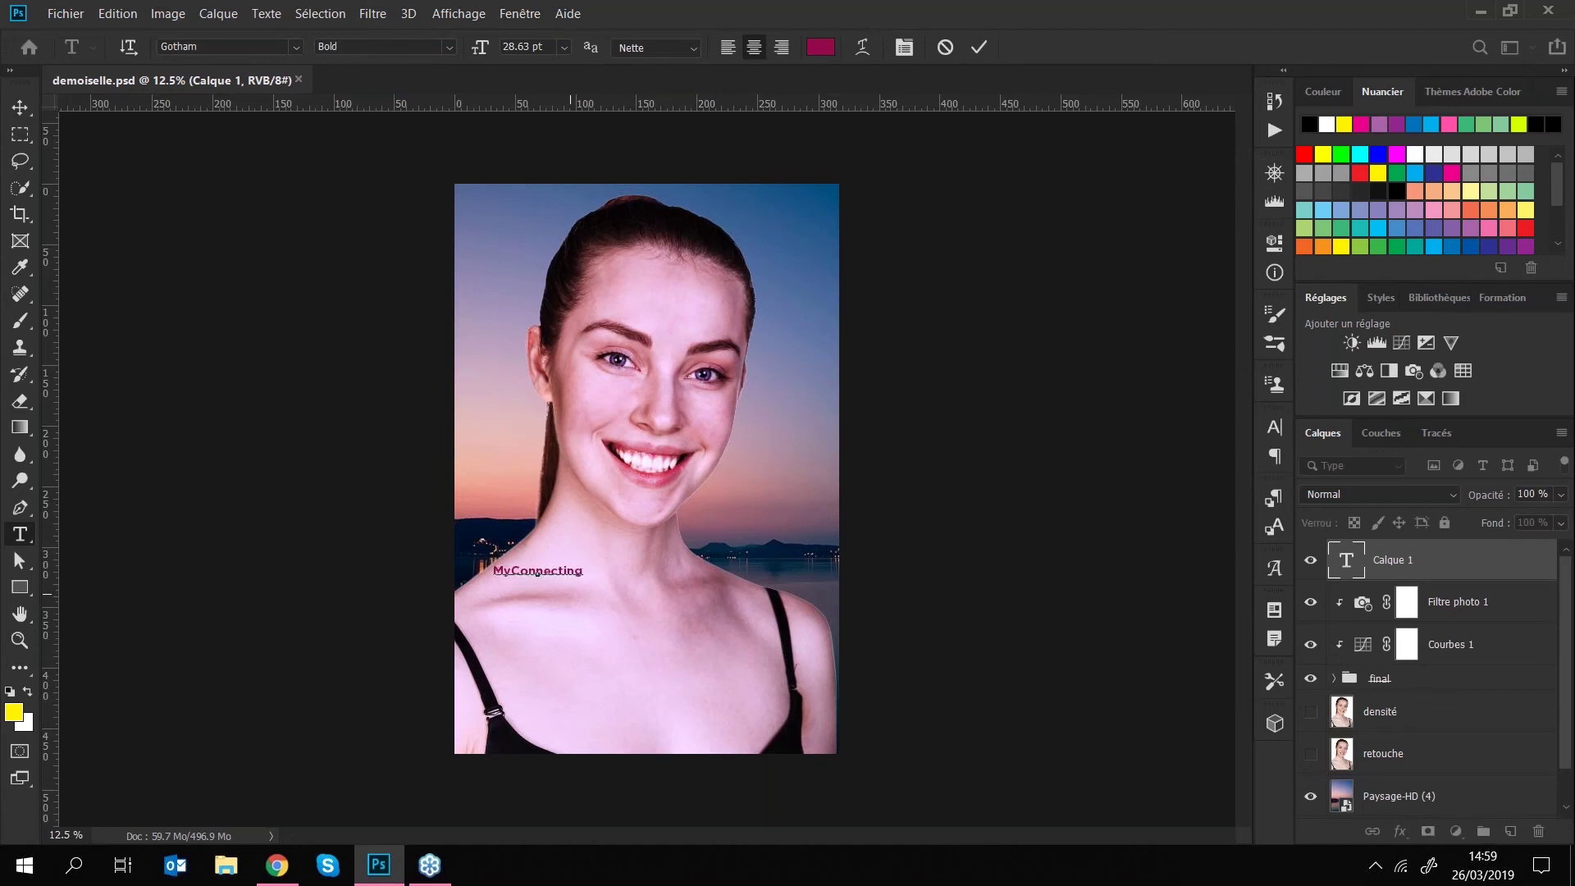
- Set the whole MyConnecting text in the Pacific Again font at 60 pt
left_click_drag(493, 570, 598, 579)
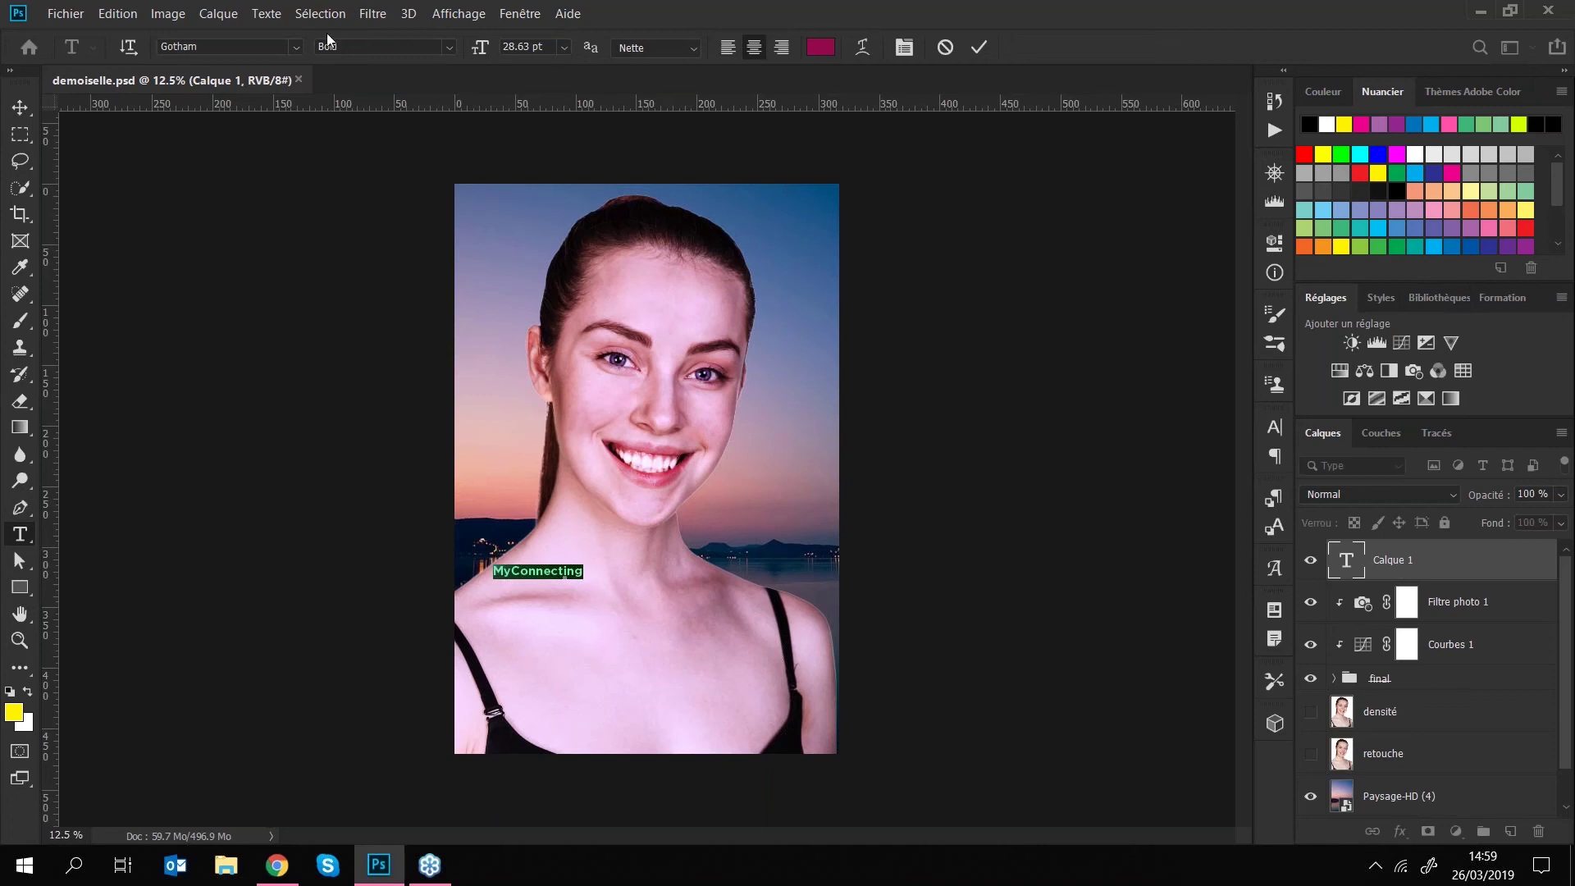
left_click(293, 51)
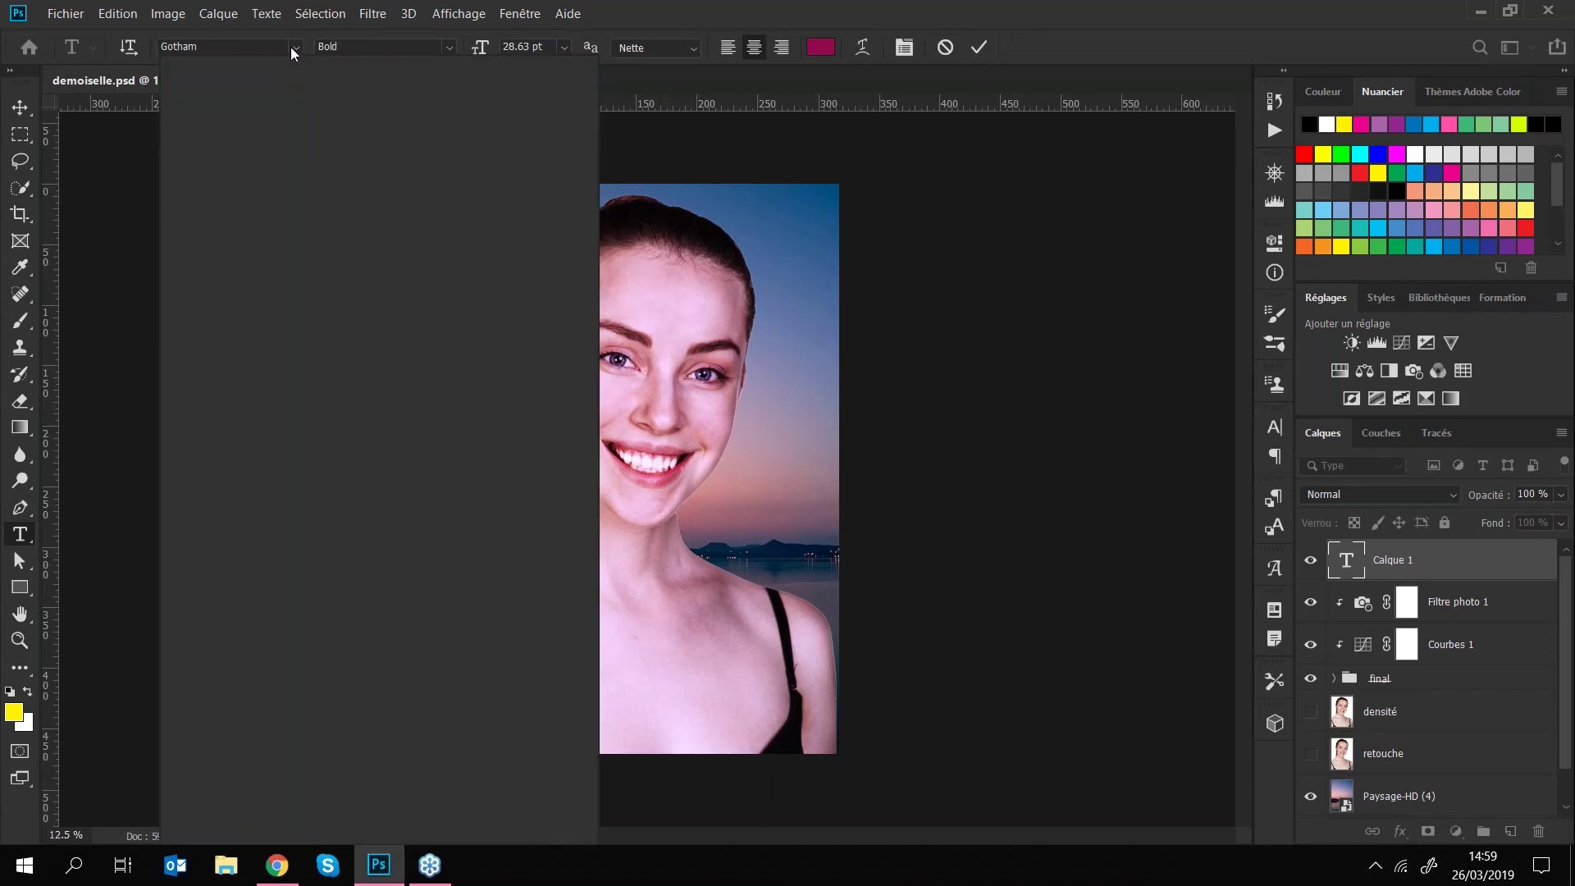
left_click(459, 188)
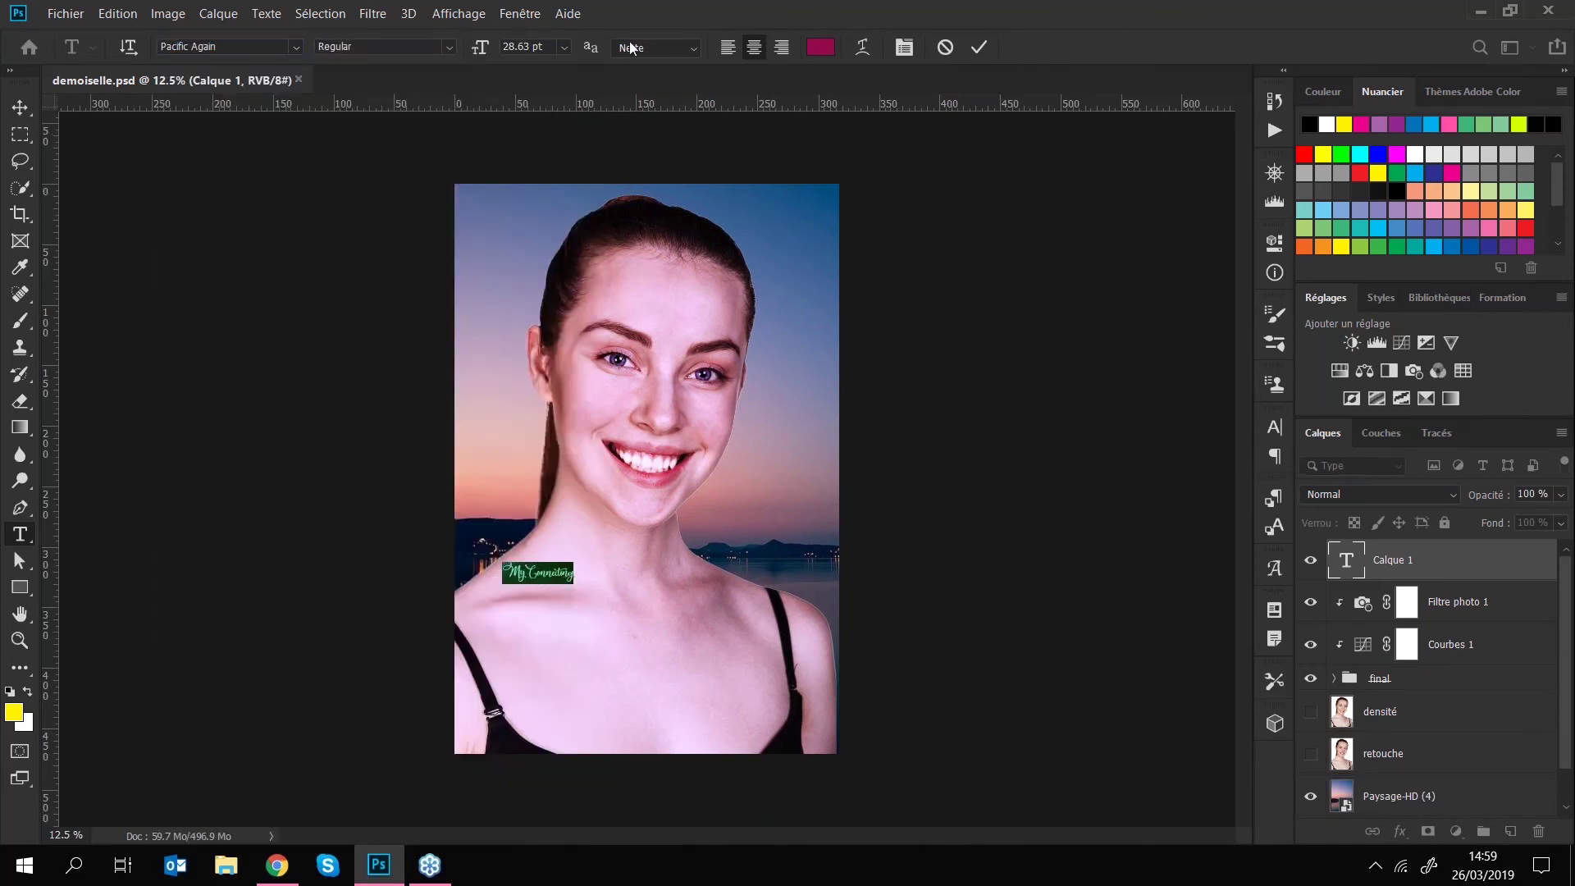
left_click(566, 46)
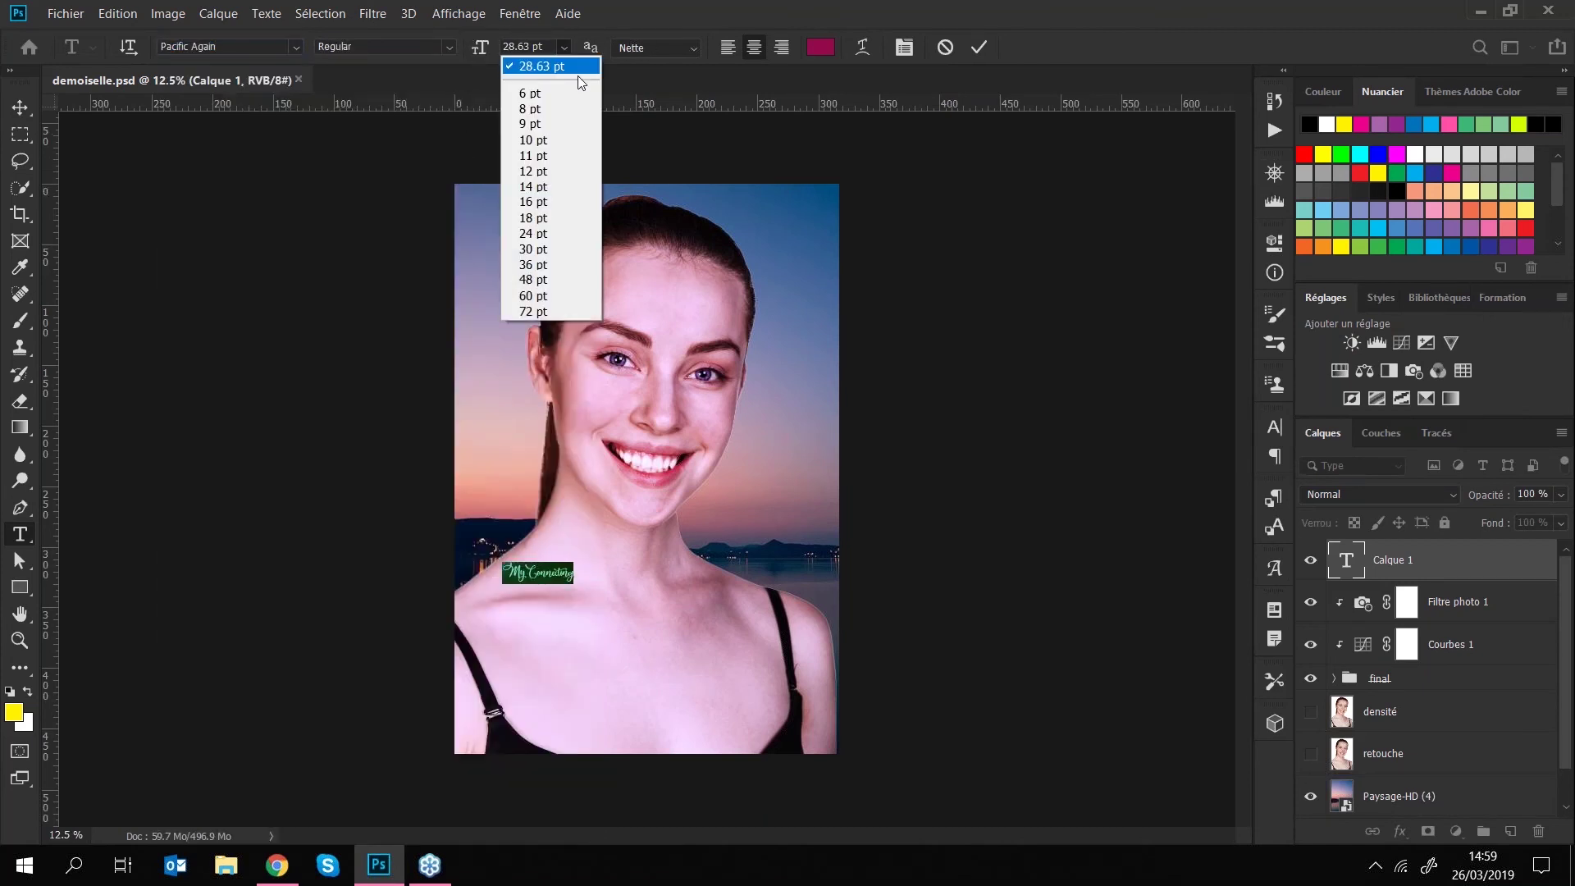
left_click(543, 294)
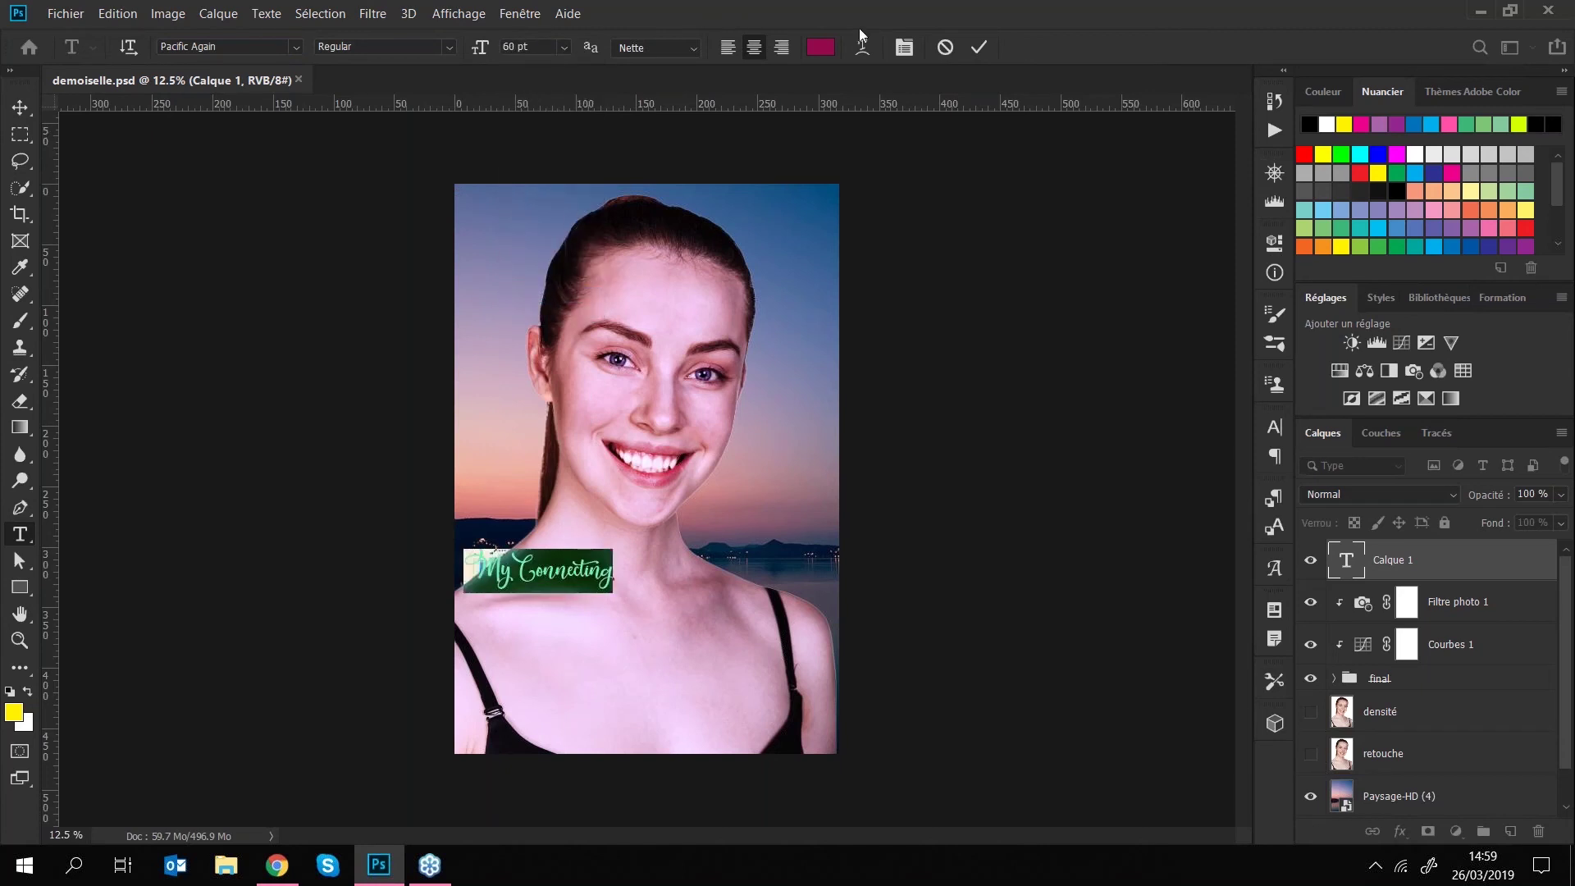
- Colour the MyConnecting text orange (#de6515) and commit the text edit
left_click(820, 47)
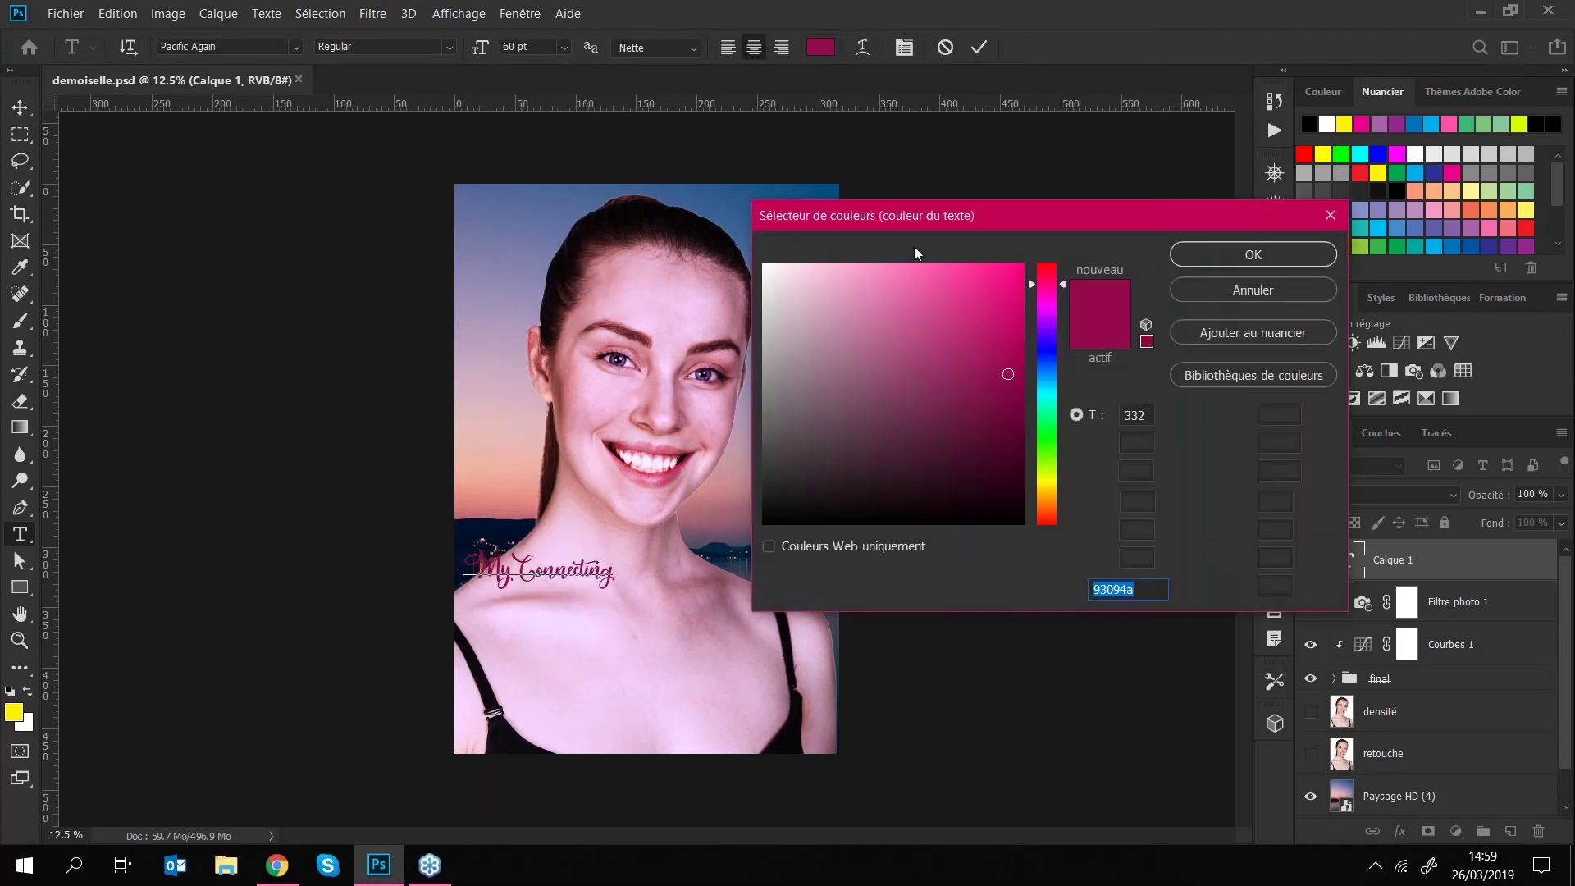
left_click_drag(1046, 460, 1046, 506)
left_click_drag(1002, 339, 1001, 297)
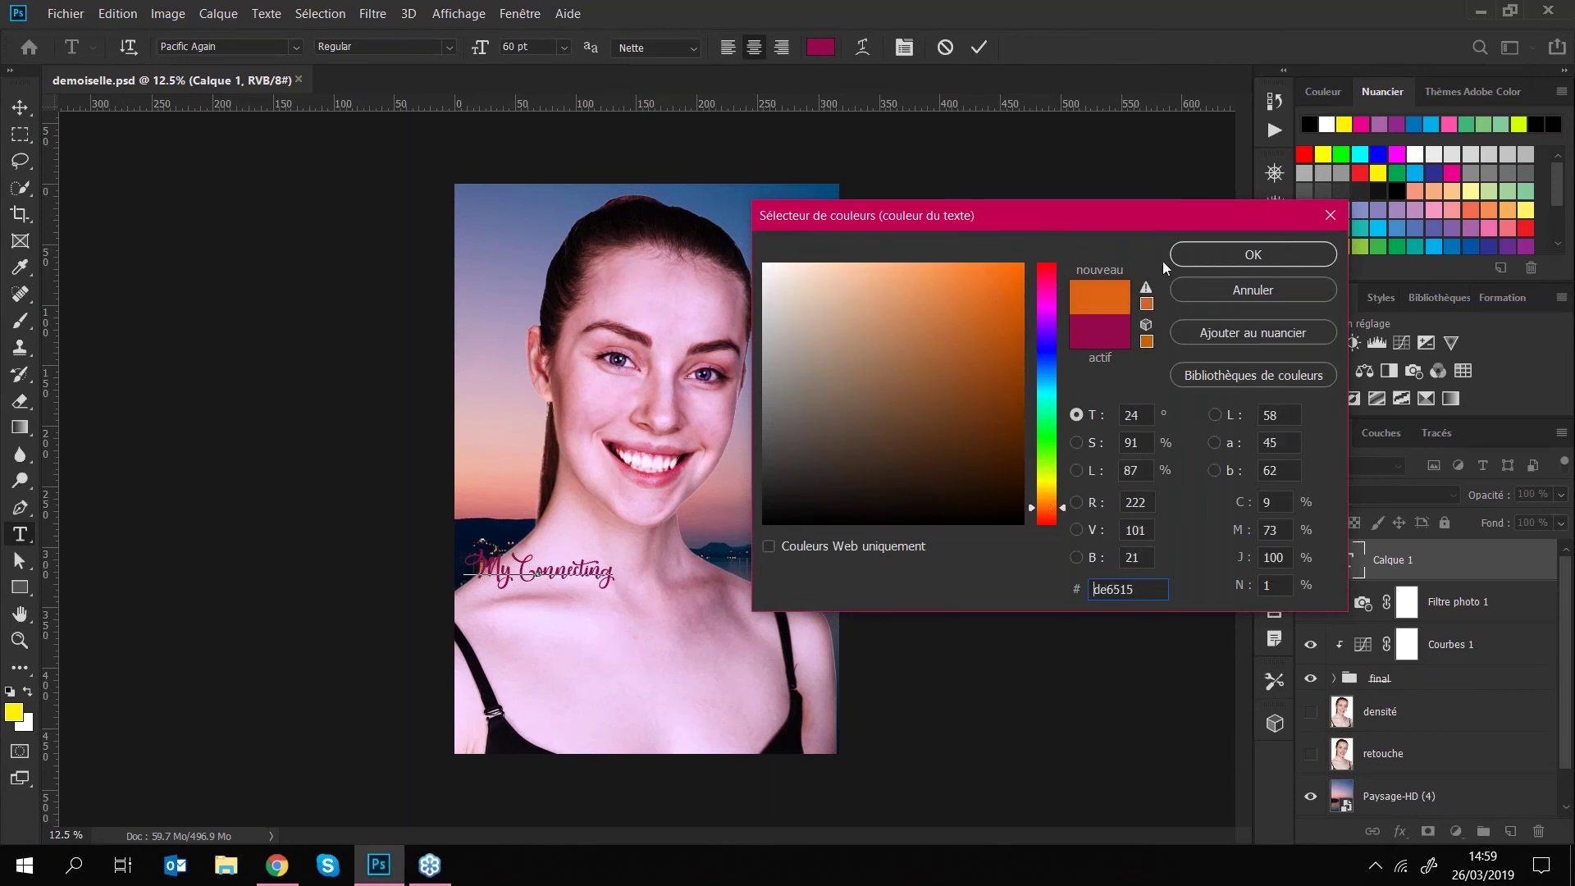
left_click(1209, 254)
left_click(979, 46)
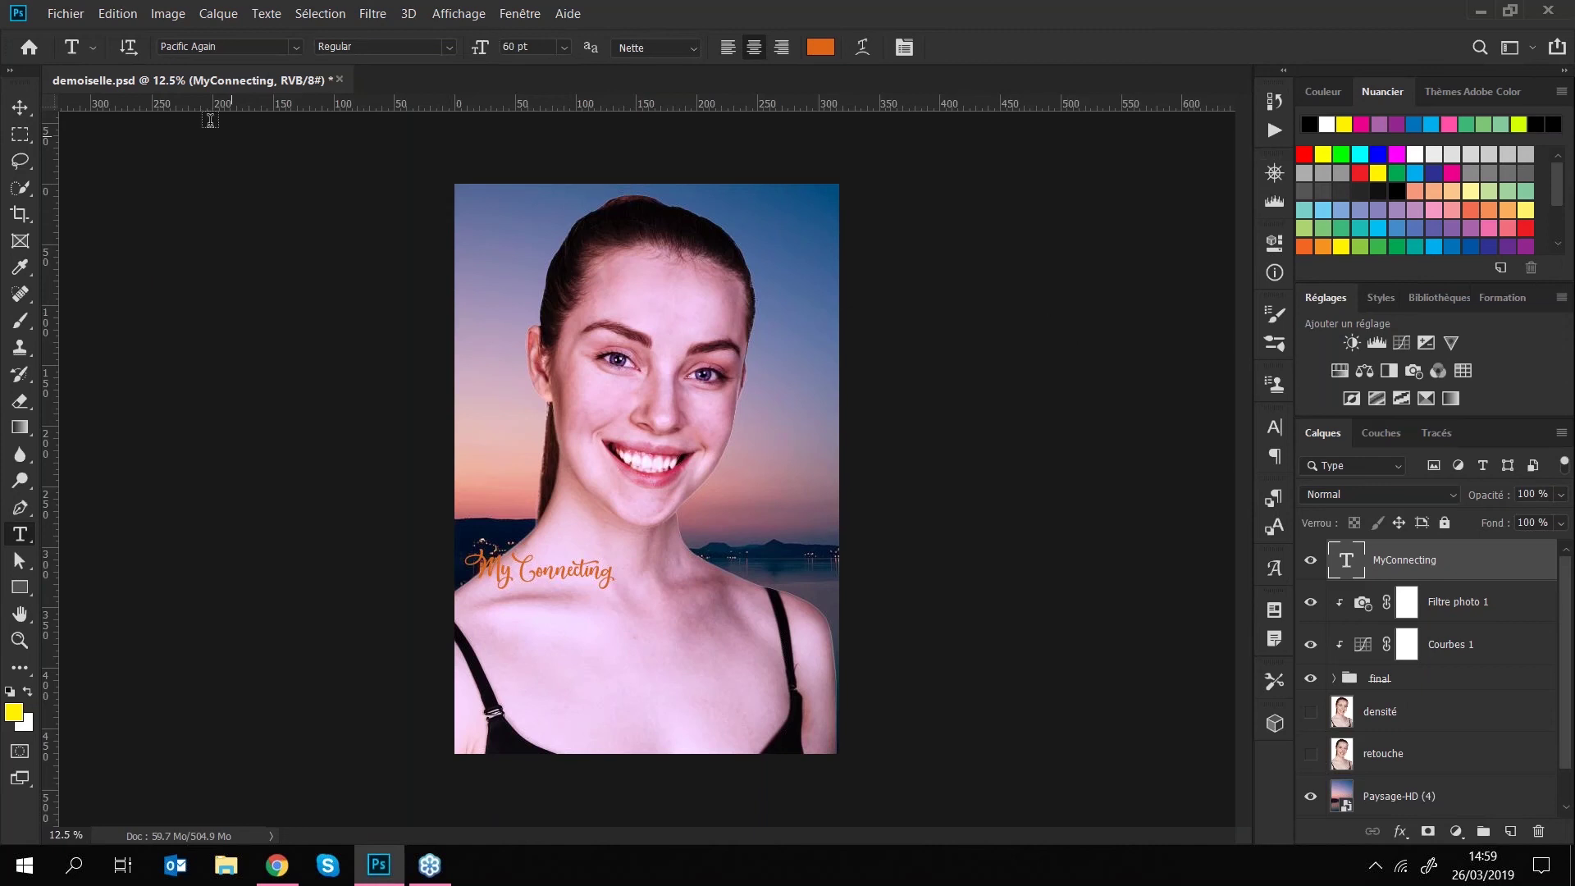
- Scale the MyConnecting text to about 95% with Free Transform and place it on the sky beside the woman's chin, just above the hills
left_click(123, 18)
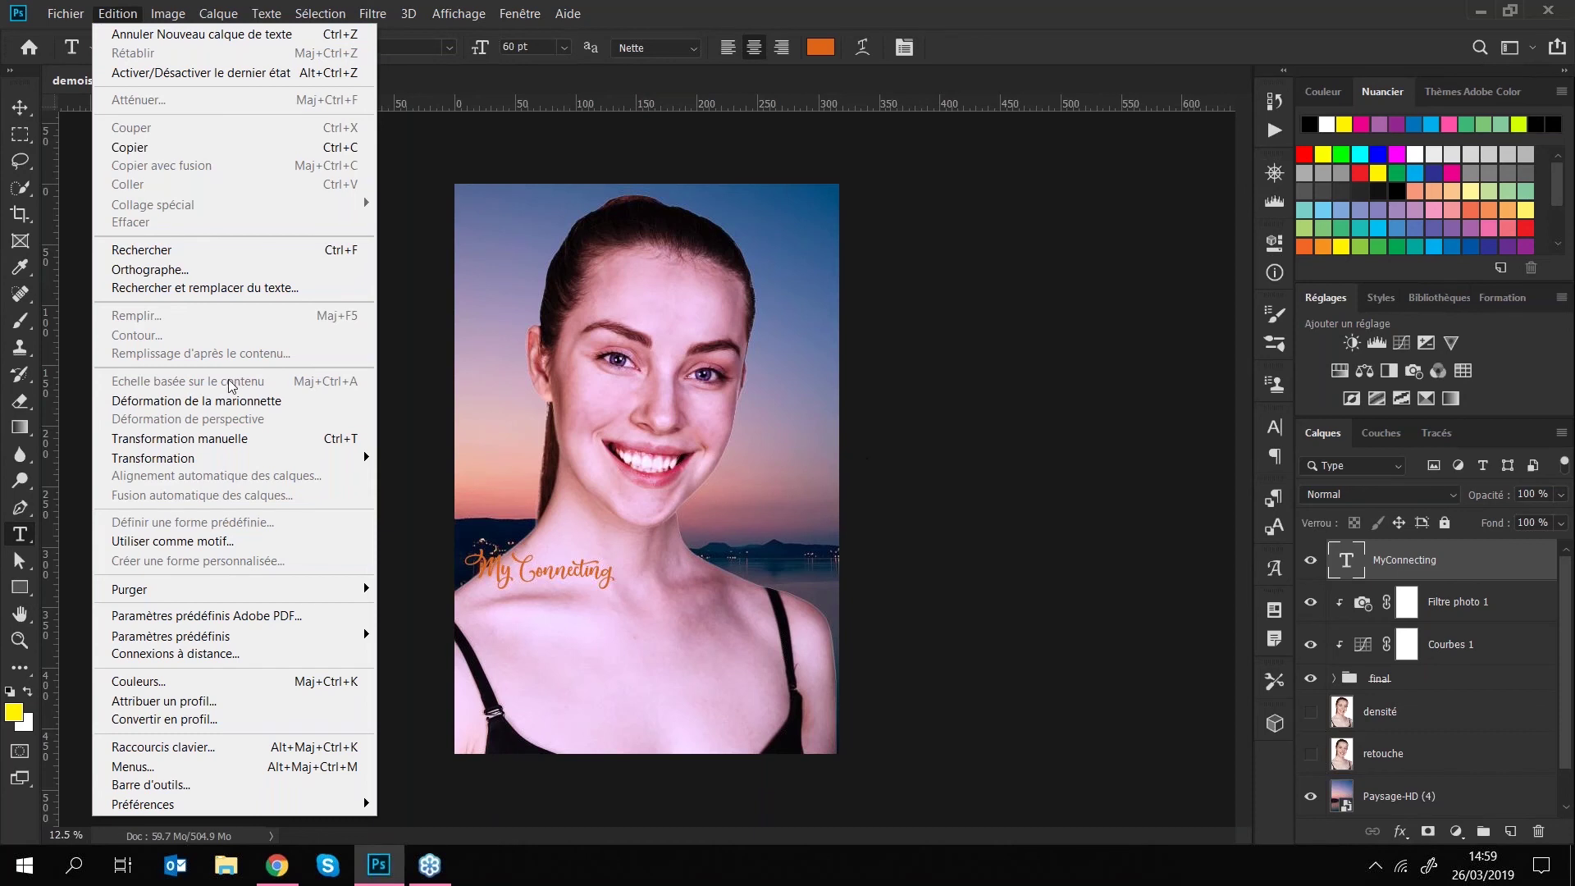
left_click(199, 440)
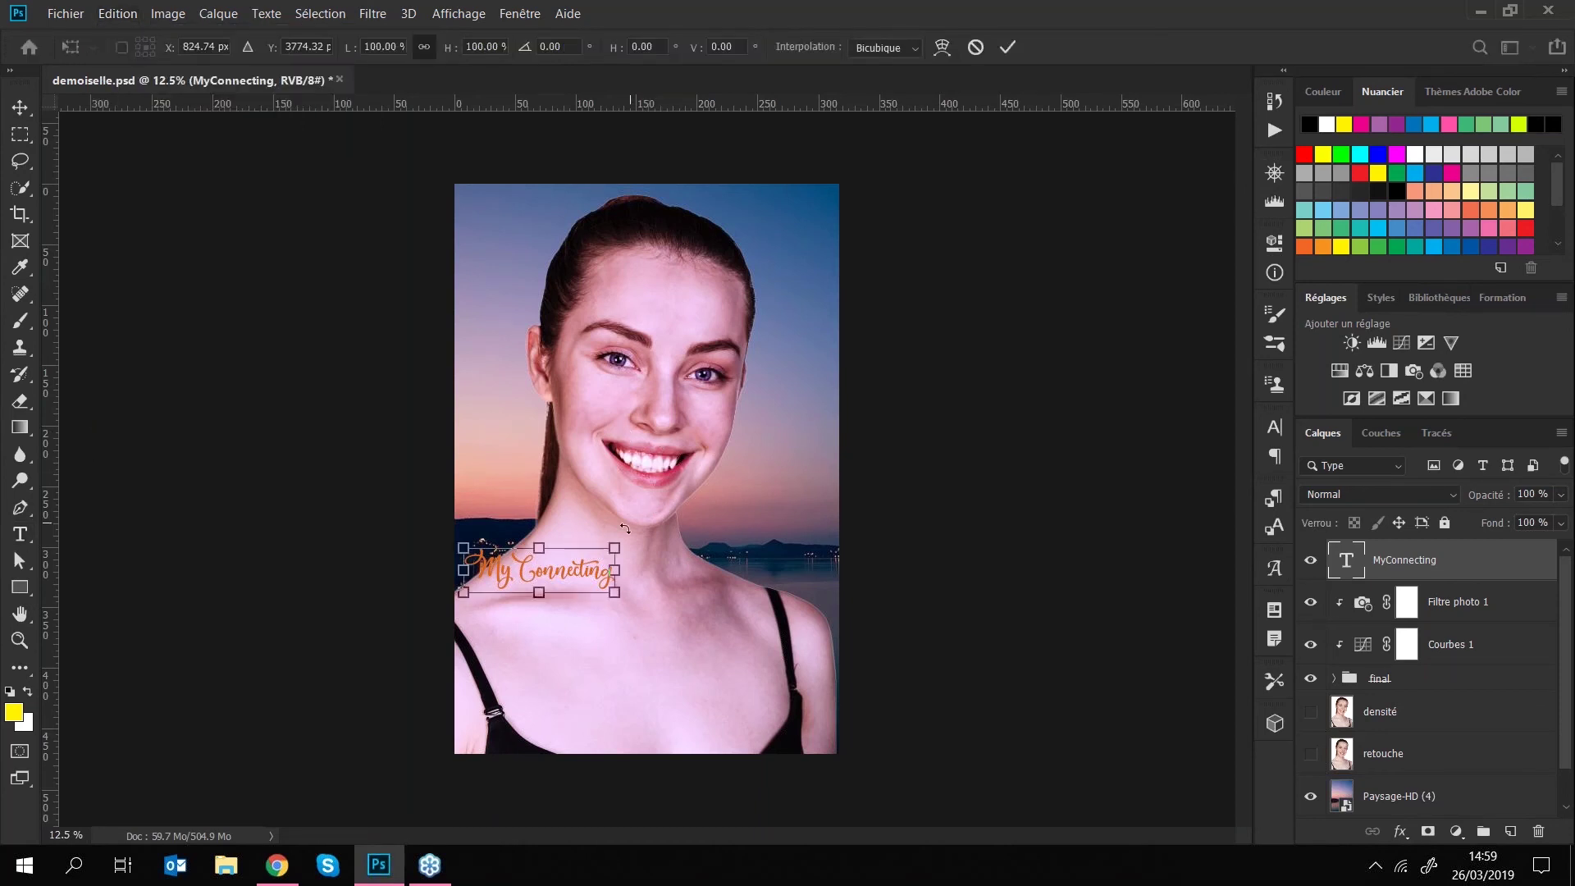
left_click_drag(614, 548, 714, 464)
left_click_drag(669, 556, 740, 632)
left_click_drag(810, 587, 791, 519)
key("Return")
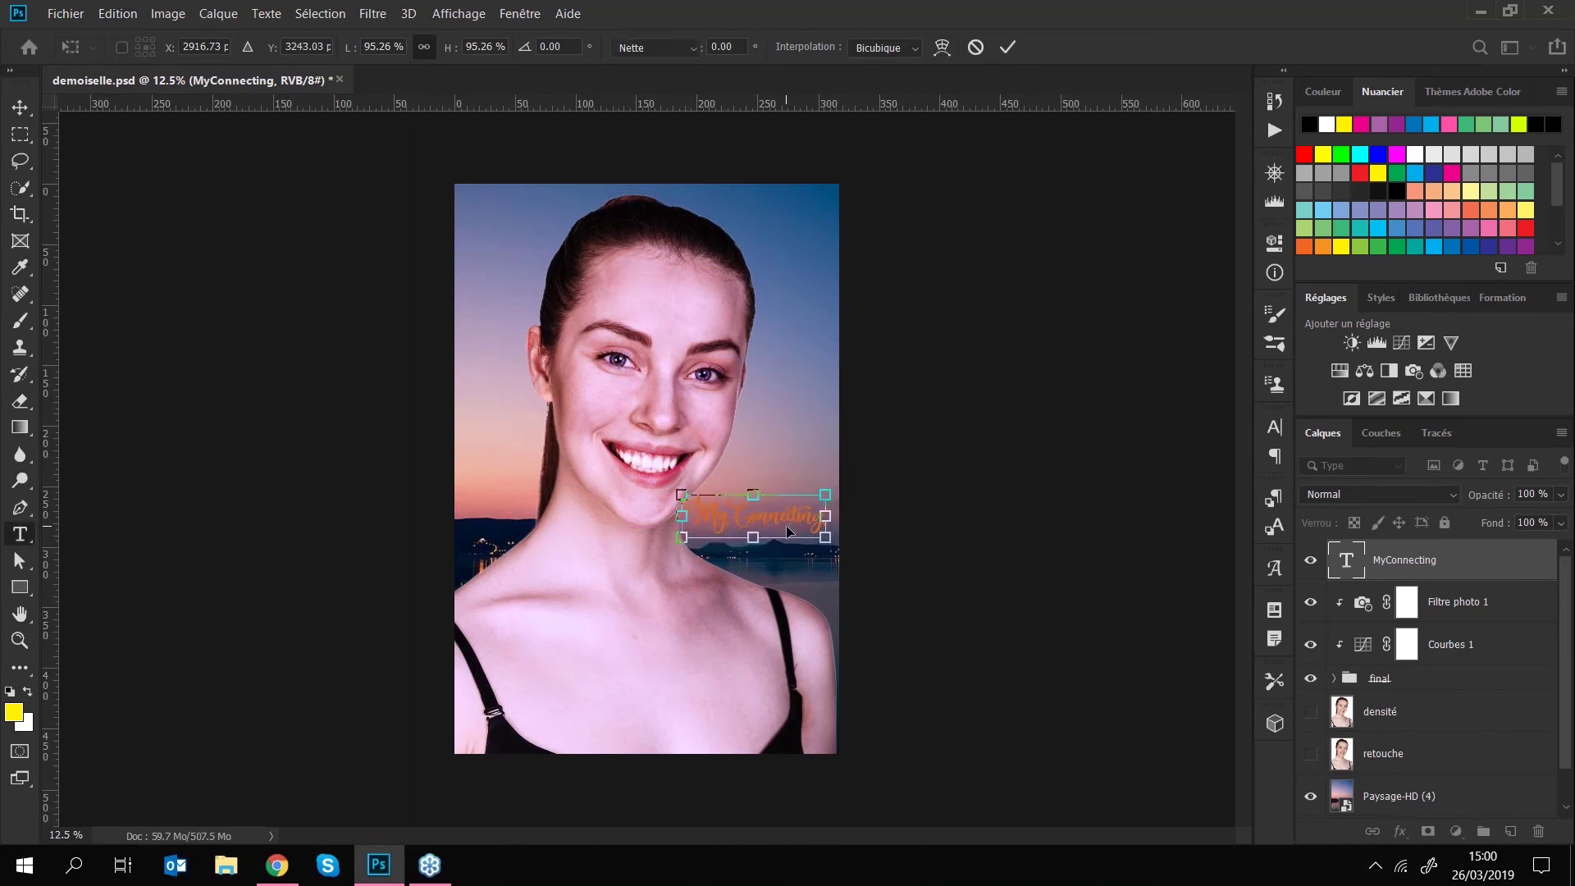
key("v")
left_click_drag(783, 520, 794, 523)
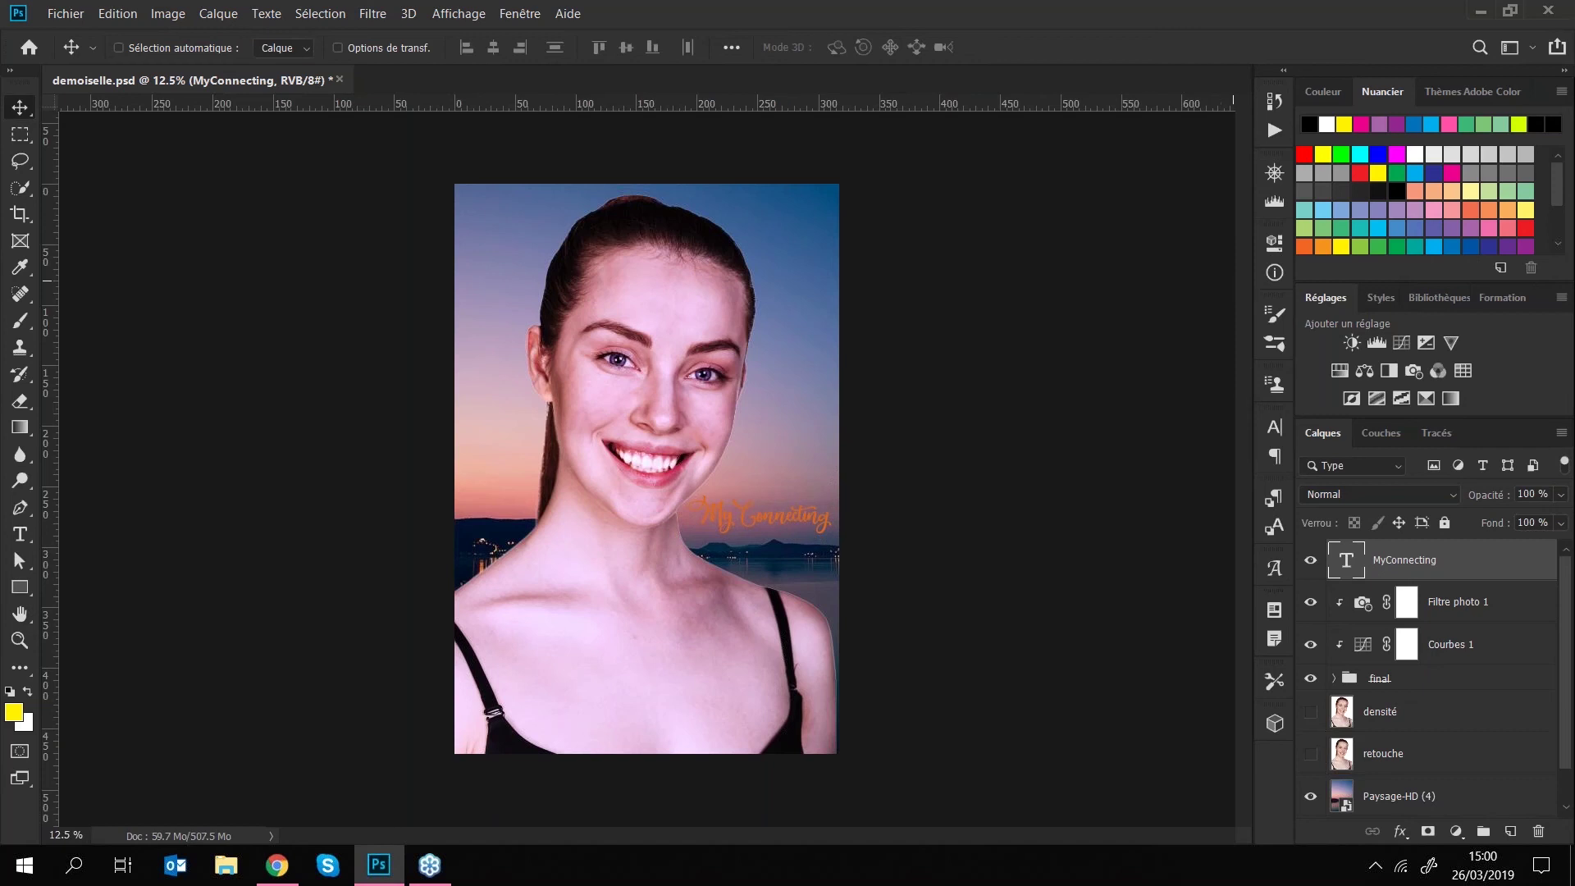
- Apply a white Color Overlay effect at 100% opacity to the MyConnecting text layer
double_click(1506, 564)
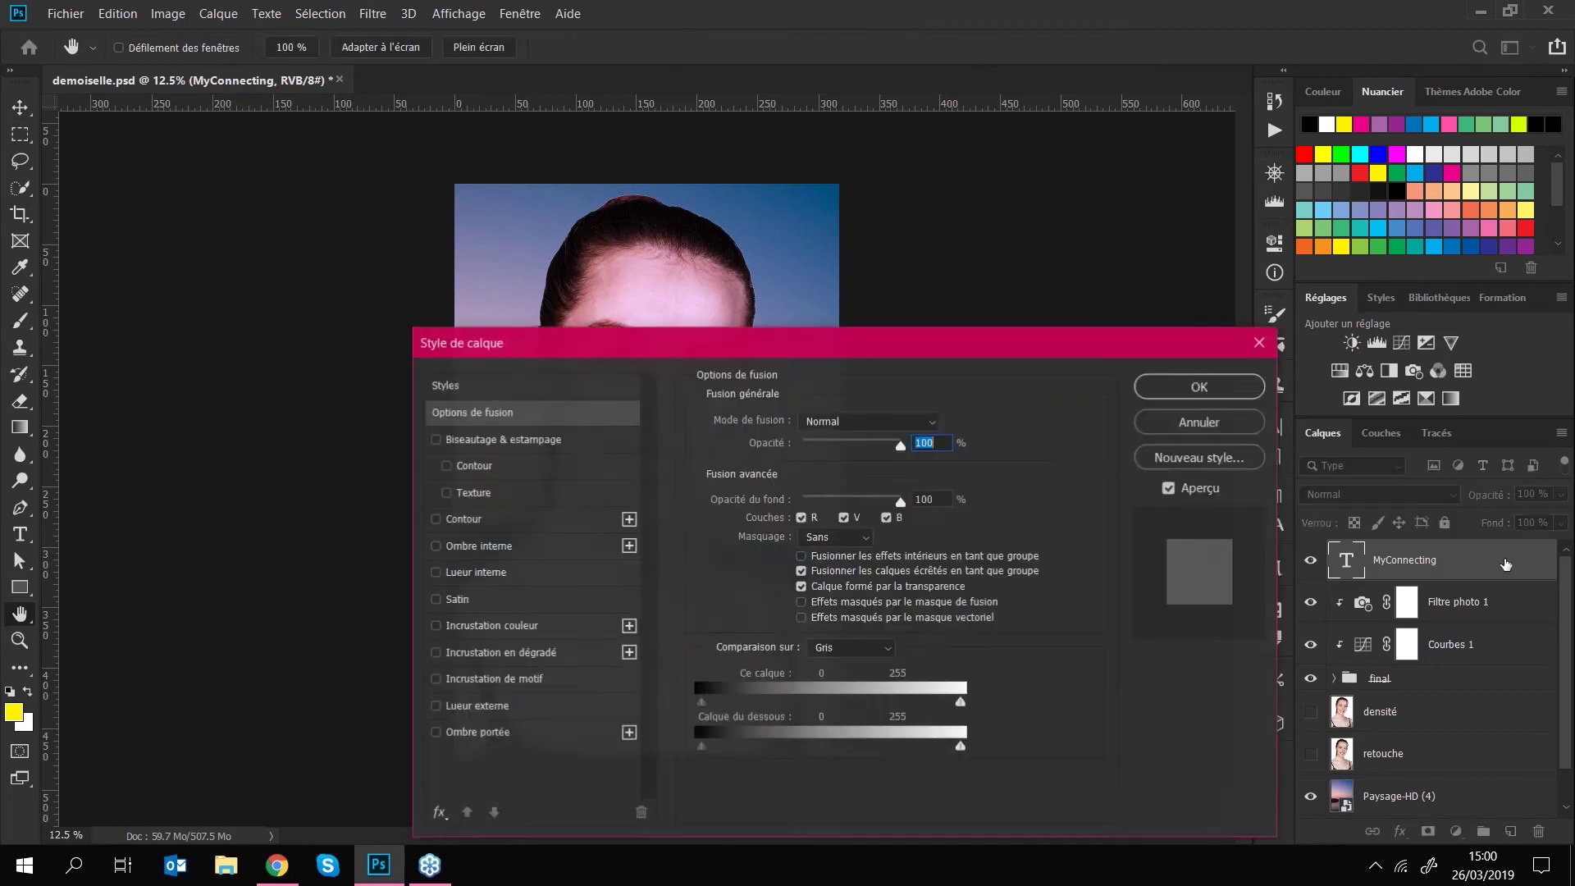
left_click_drag(1088, 347, 953, 190)
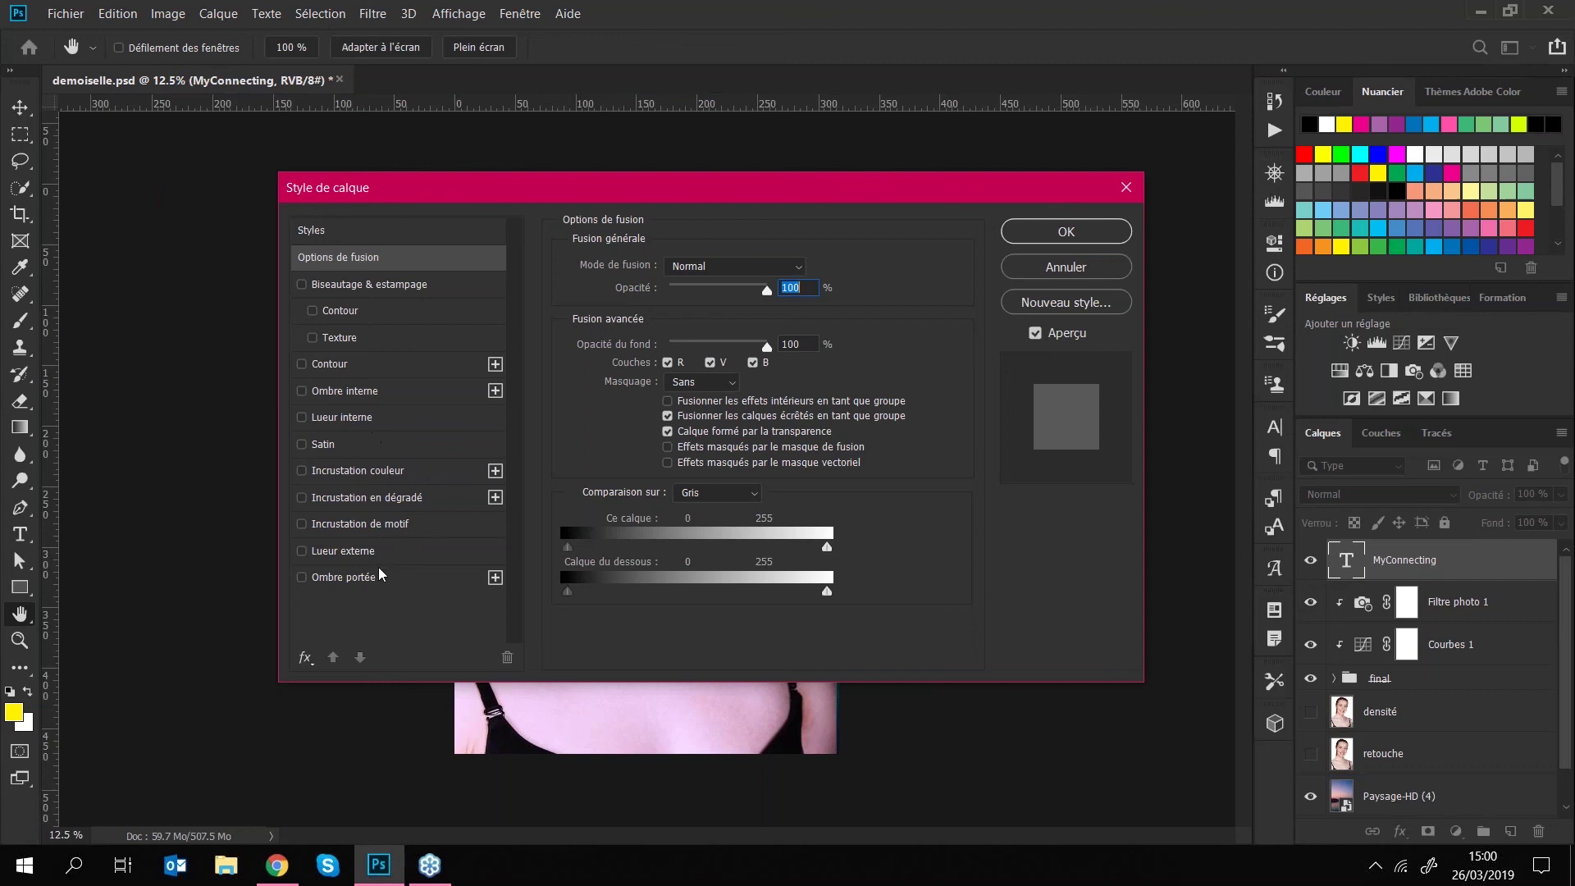
left_click(358, 471)
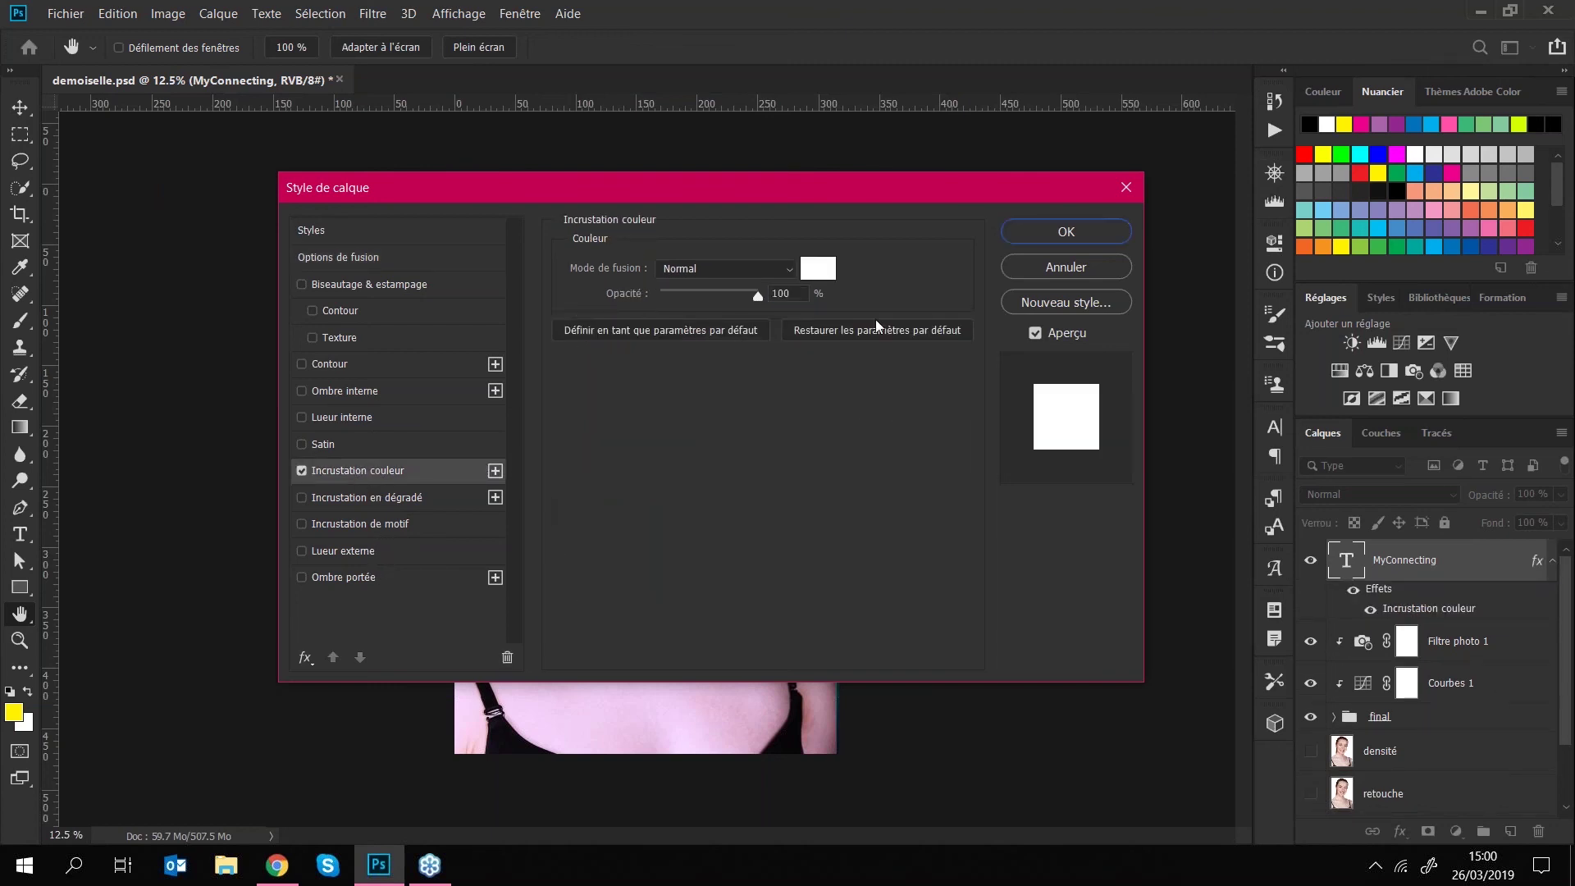
left_click(1040, 233)
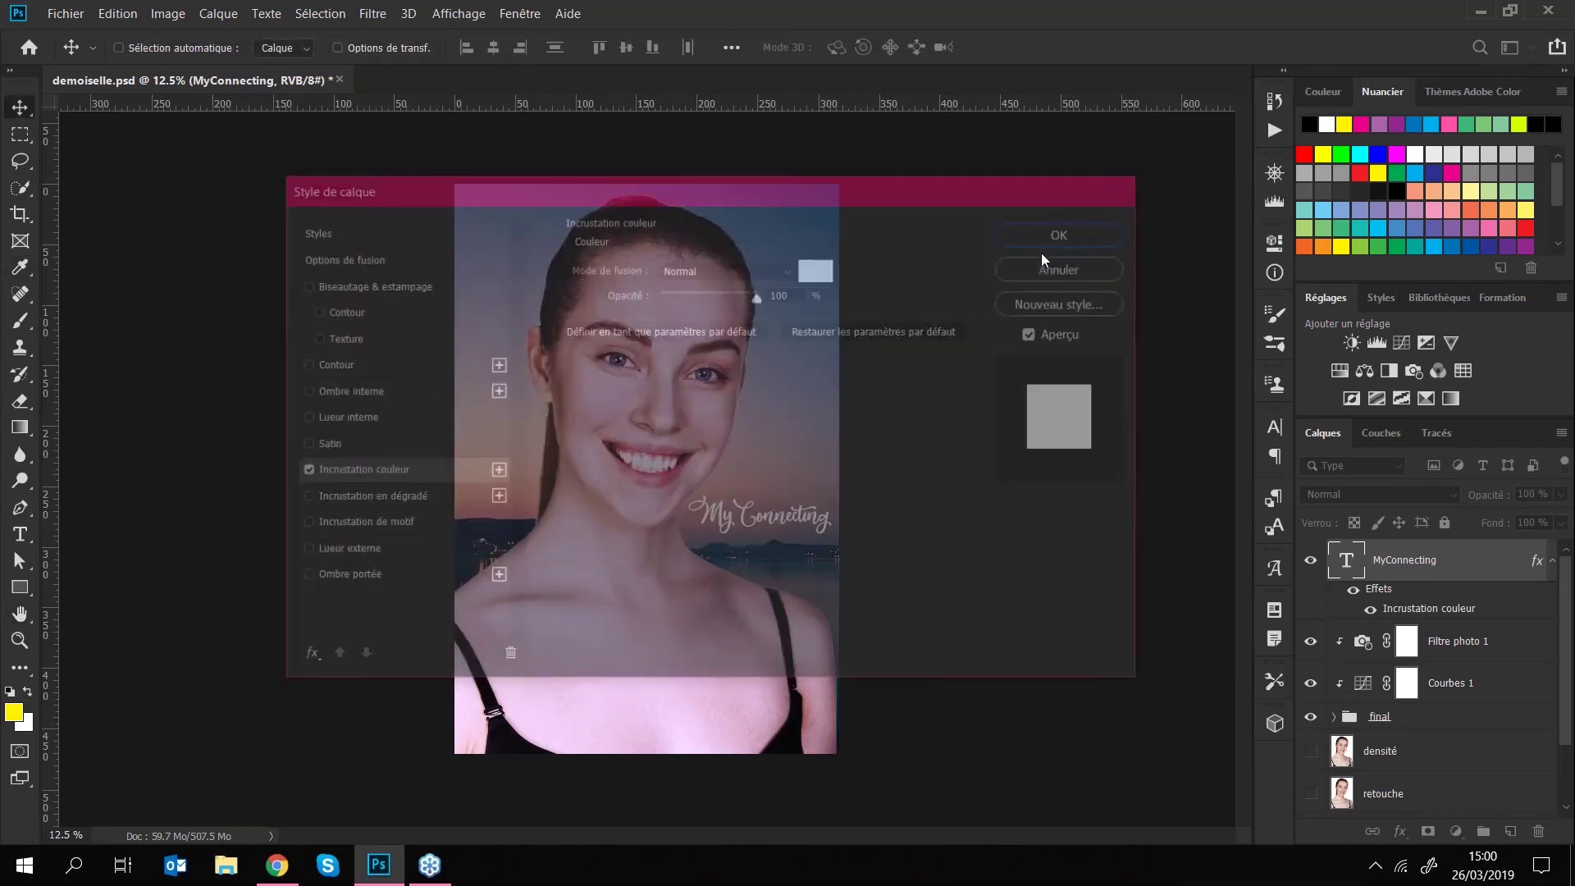
double_click(1473, 566)
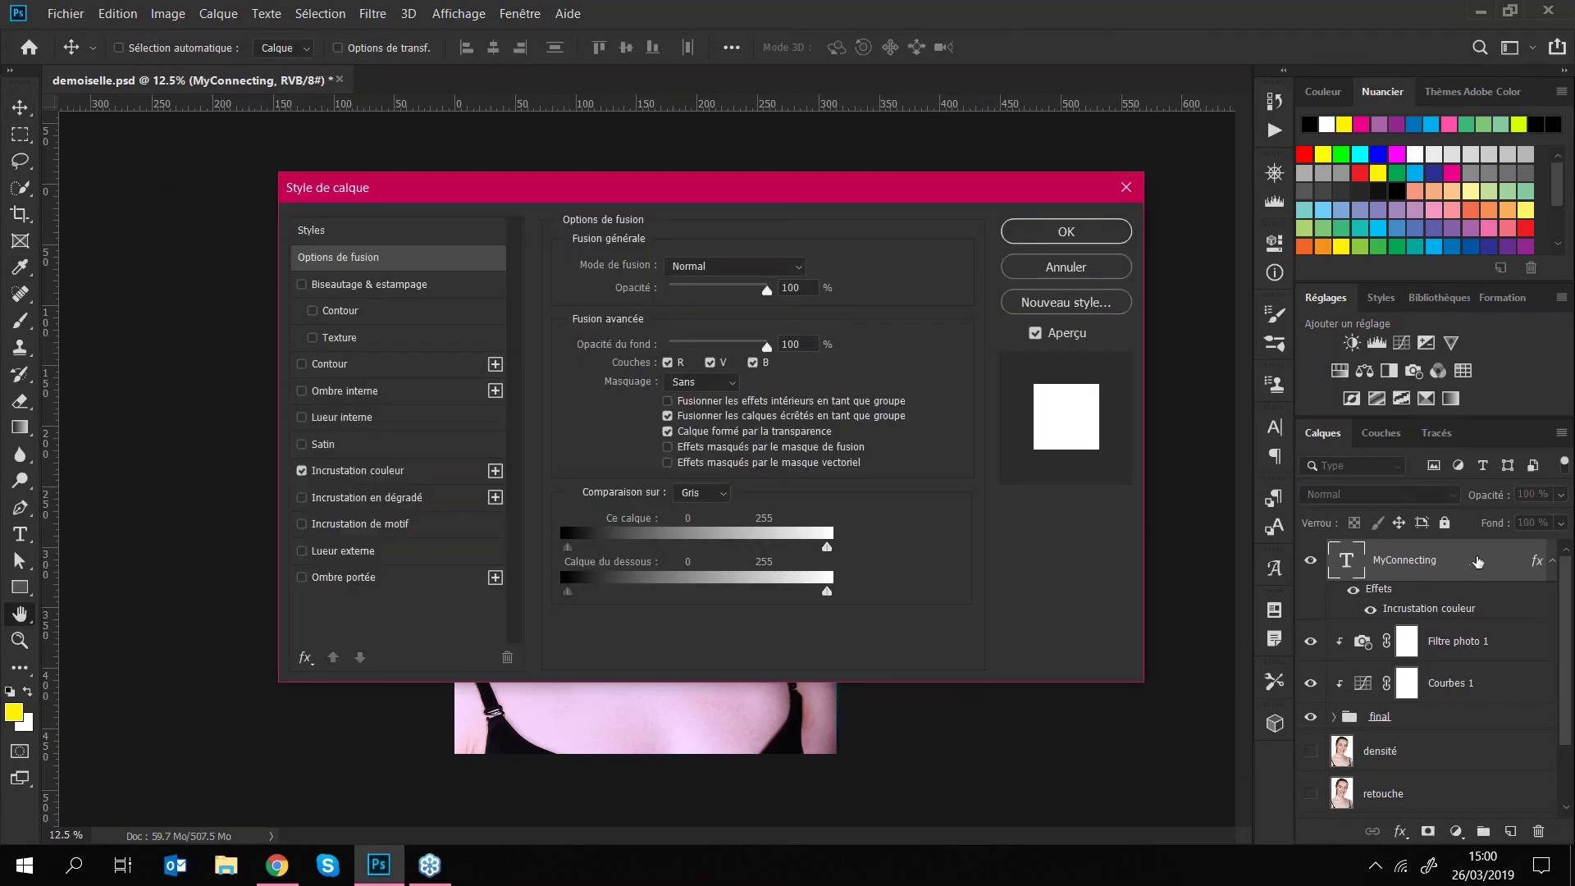
left_click(386, 287)
left_click_drag(571, 198, 131, 241)
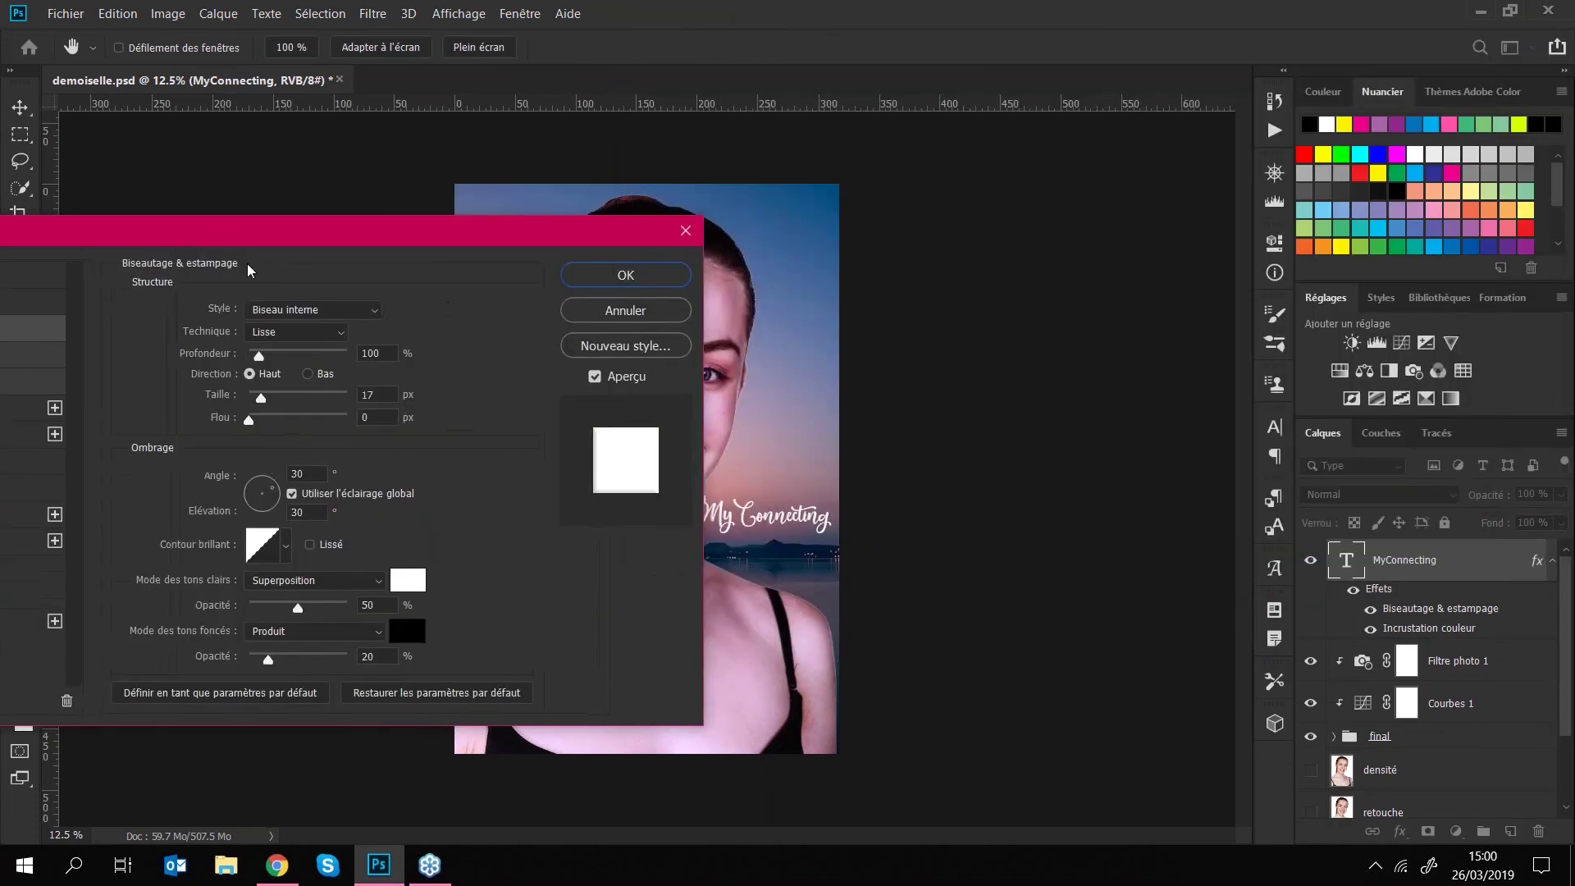
left_click_drag(265, 248, 231, 250)
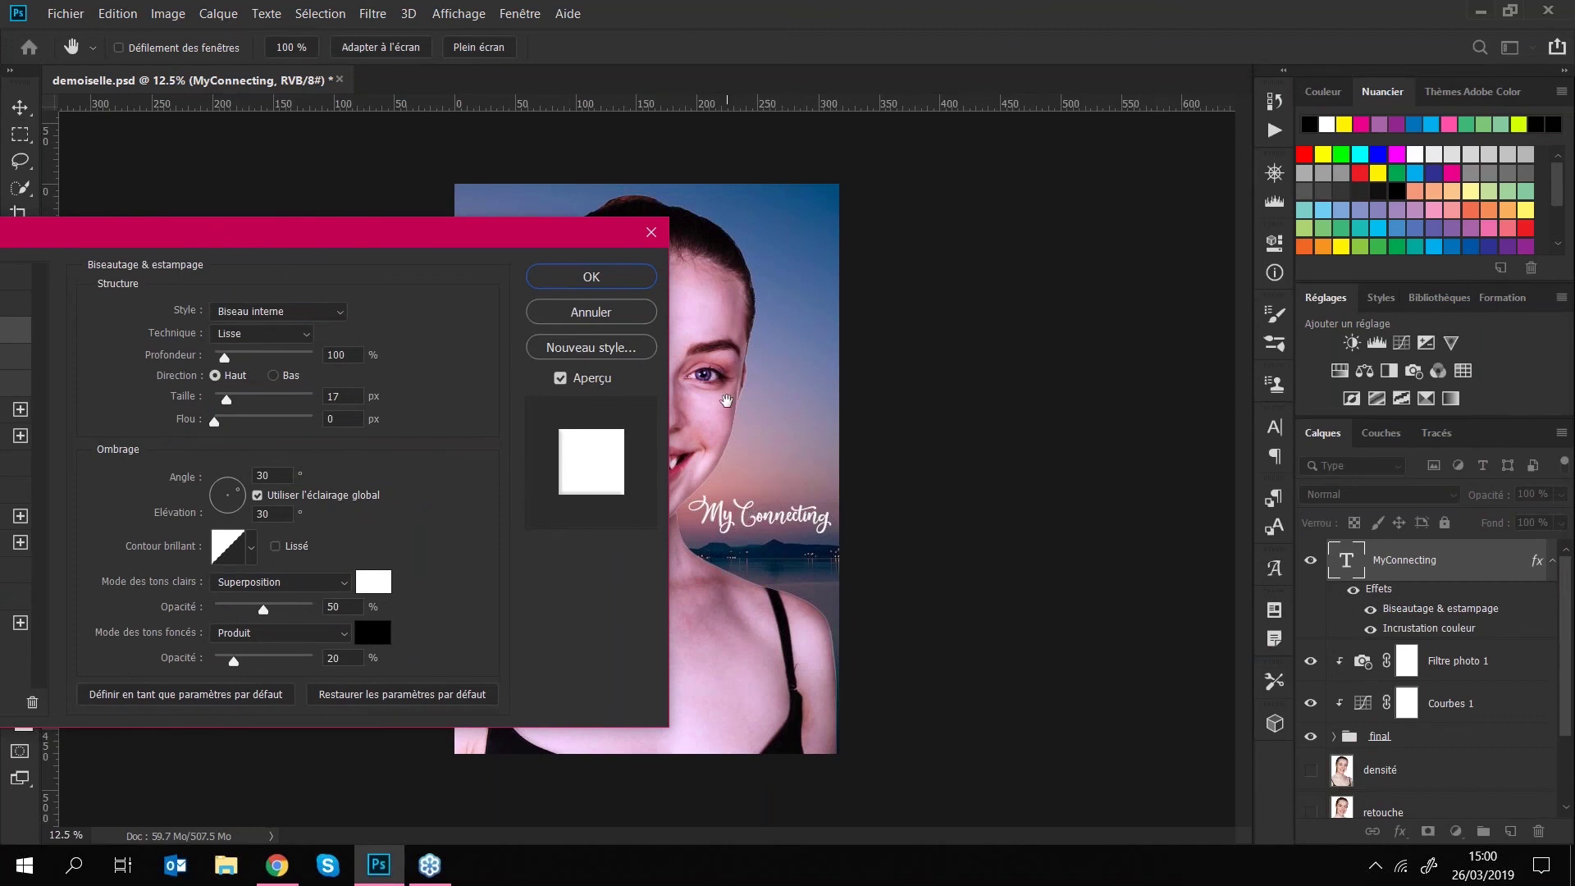
left_click(591, 313)
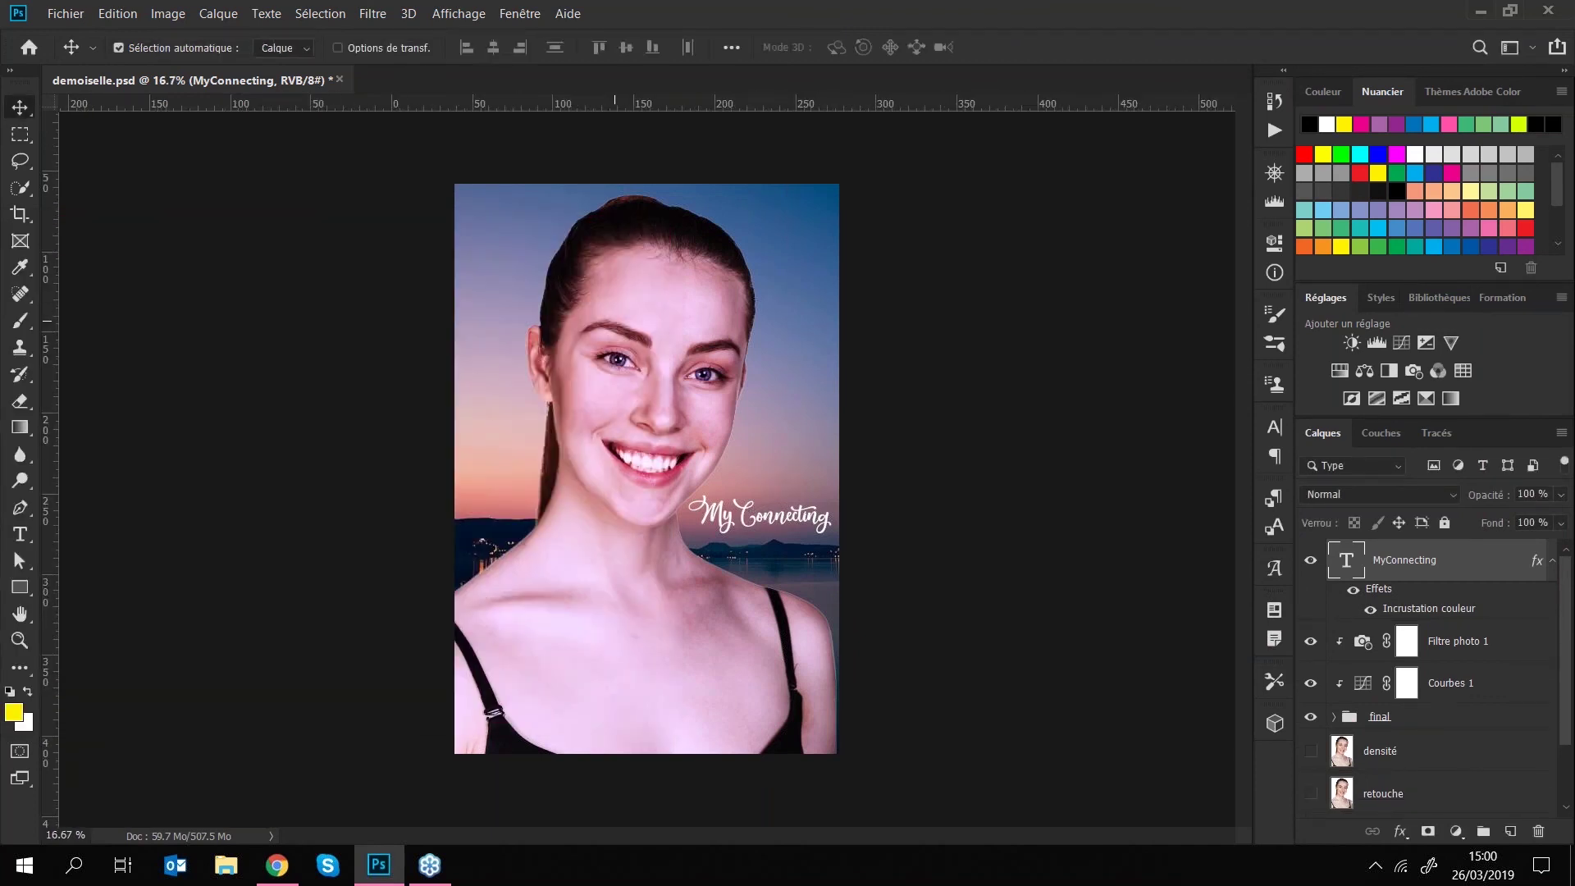
- Add an inner Bevel & Emboss effect to the MyConnecting layer and set its shadow opacity to 29%
key("ctrl+0")
key("ctrl+plus")
key("ctrl+plus")
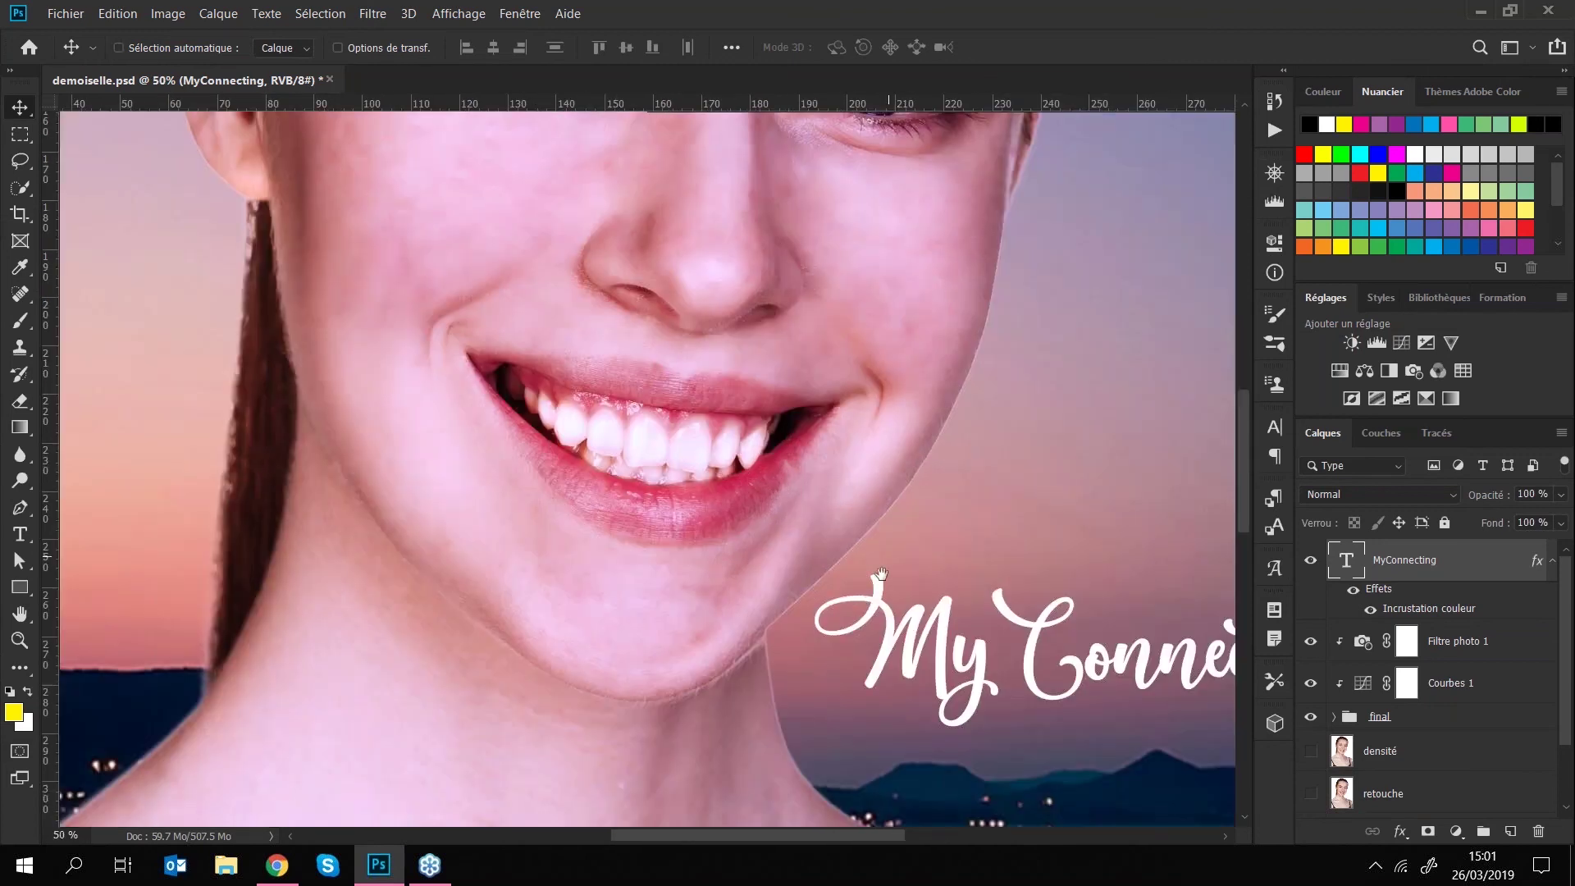
left_click_drag(901, 600, 513, 287)
key("ctrl+r")
key("space")
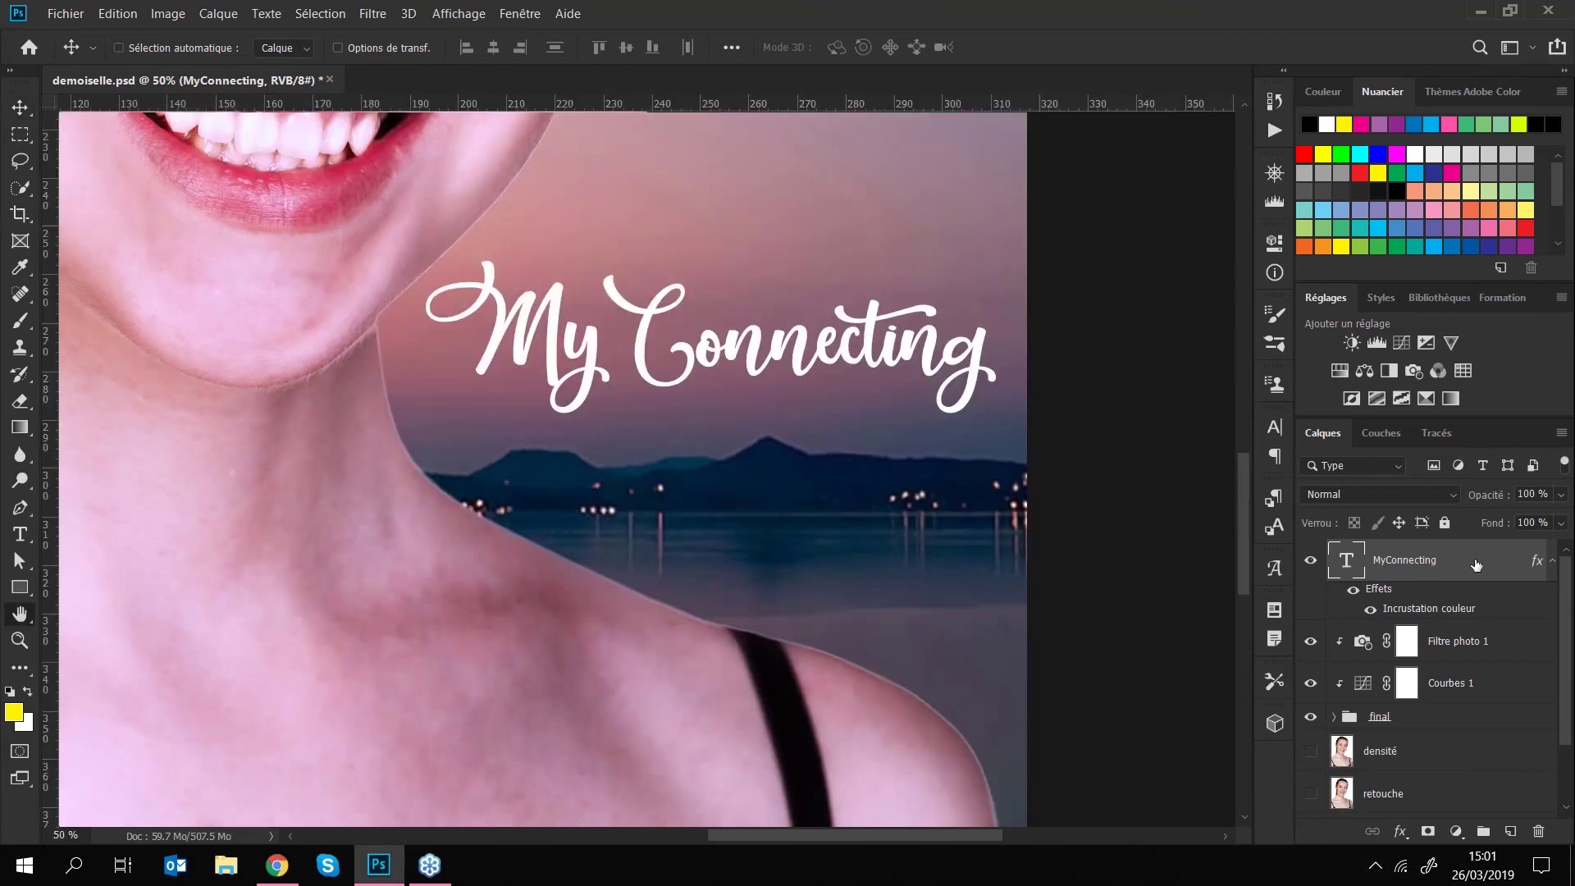
double_click(1468, 559)
left_click(98, 329)
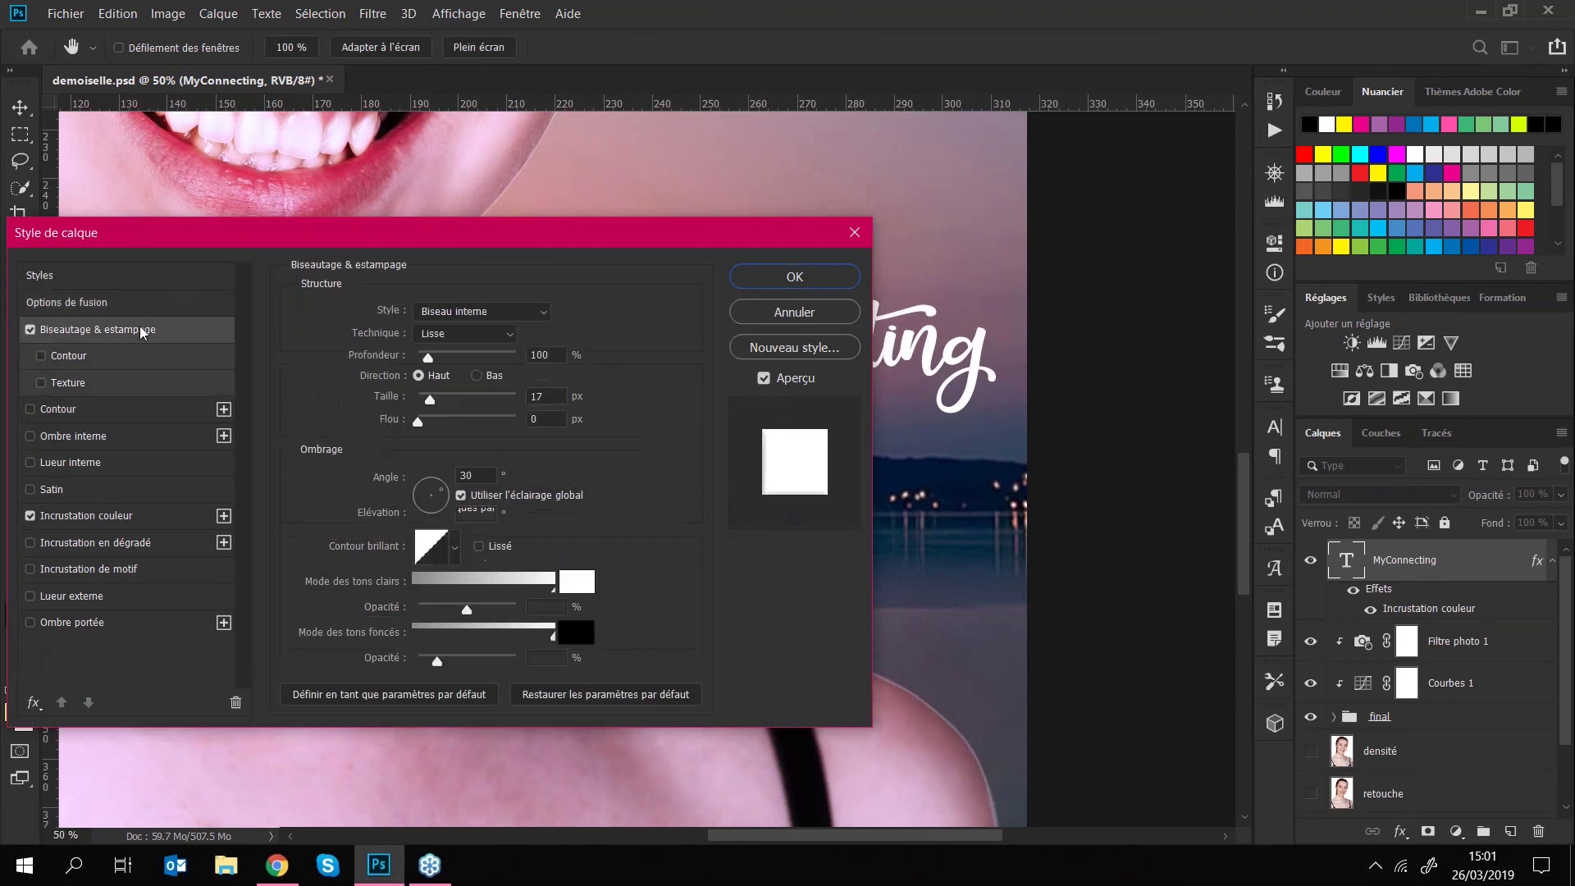
left_click_drag(483, 249, 1311, 313)
mouse_move(1264, 725)
left_mouse_down()
mouse_move(1306, 729)
mouse_move(1275, 727)
left_mouse_up()
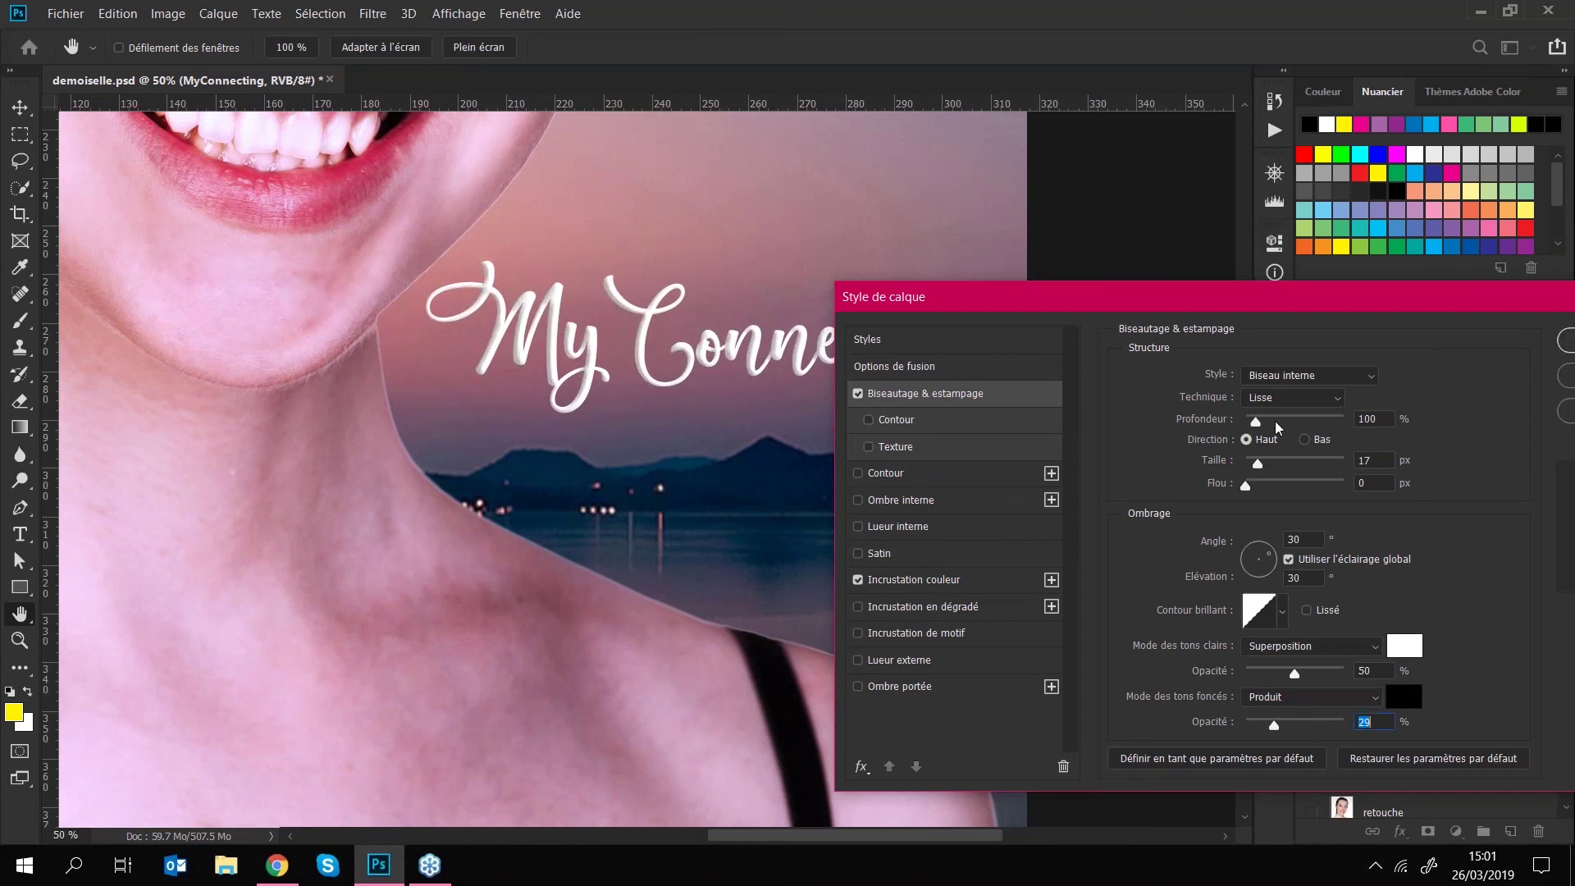
- Add a Drop Shadow to the MyConnecting text layer with 44% opacity, 15 px distance and 15 px size, and apply the layer style
left_click_drag(1237, 306, 669, 320)
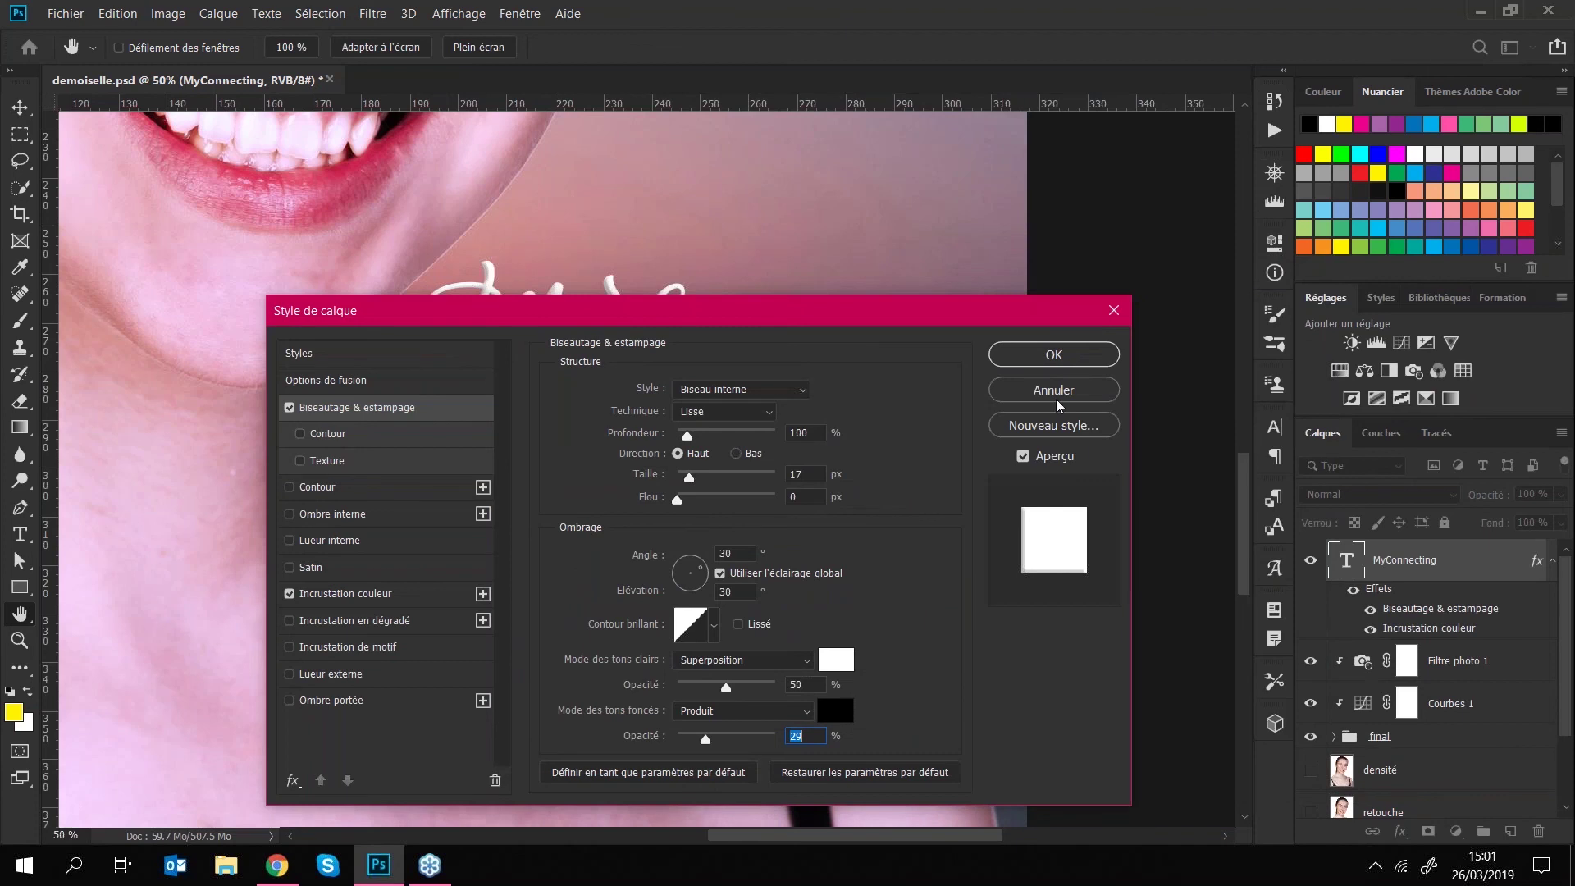
left_click(331, 702)
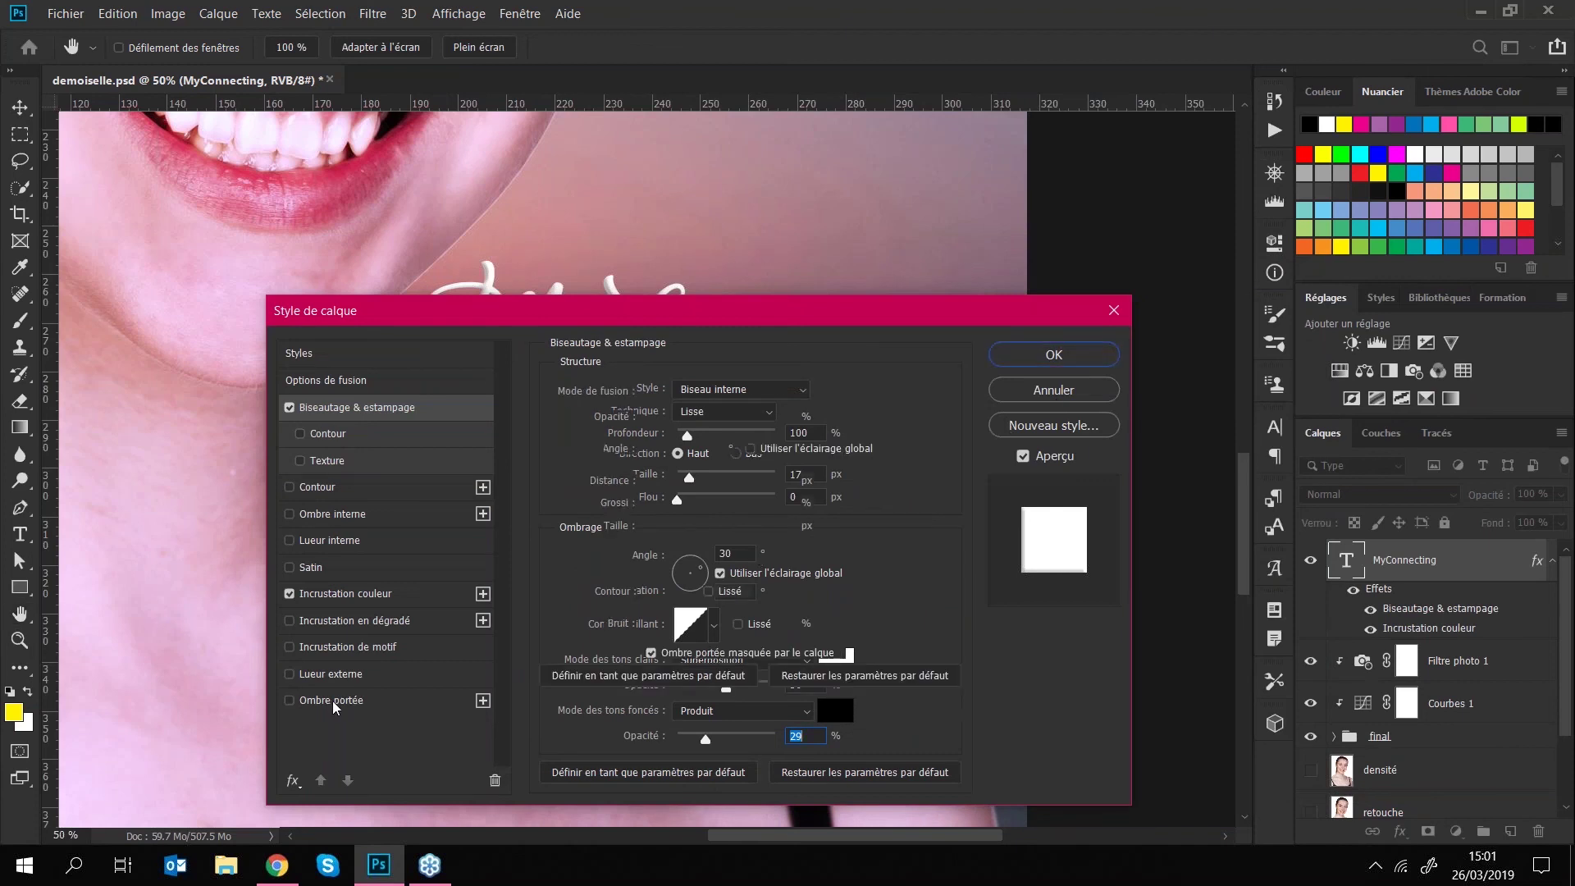
left_click_drag(786, 319, 1148, 273)
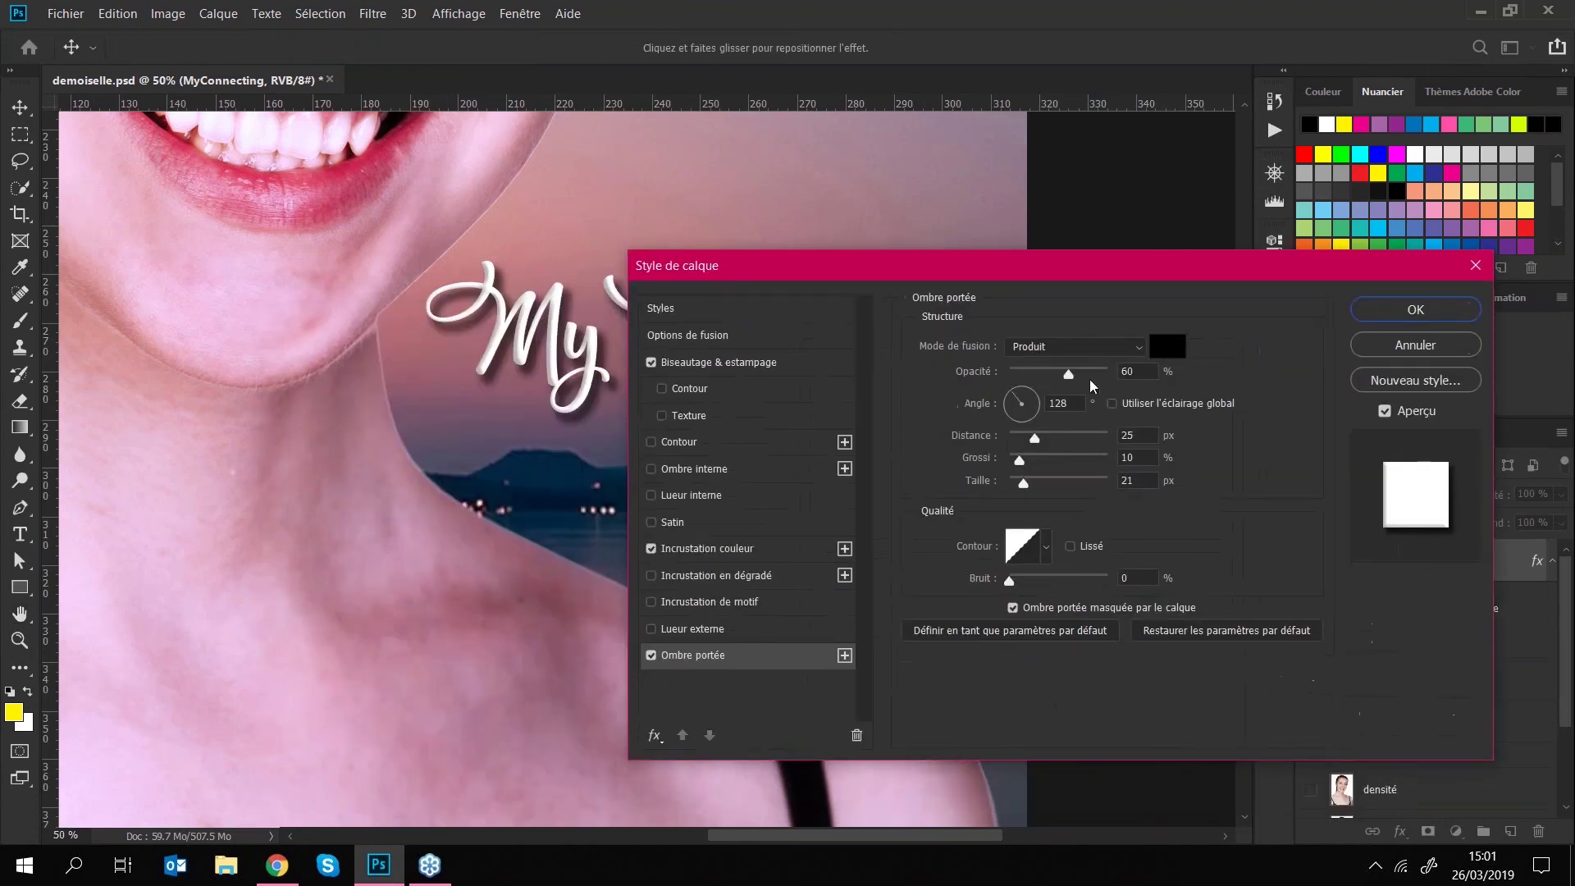
left_click_drag(1066, 376, 1038, 375)
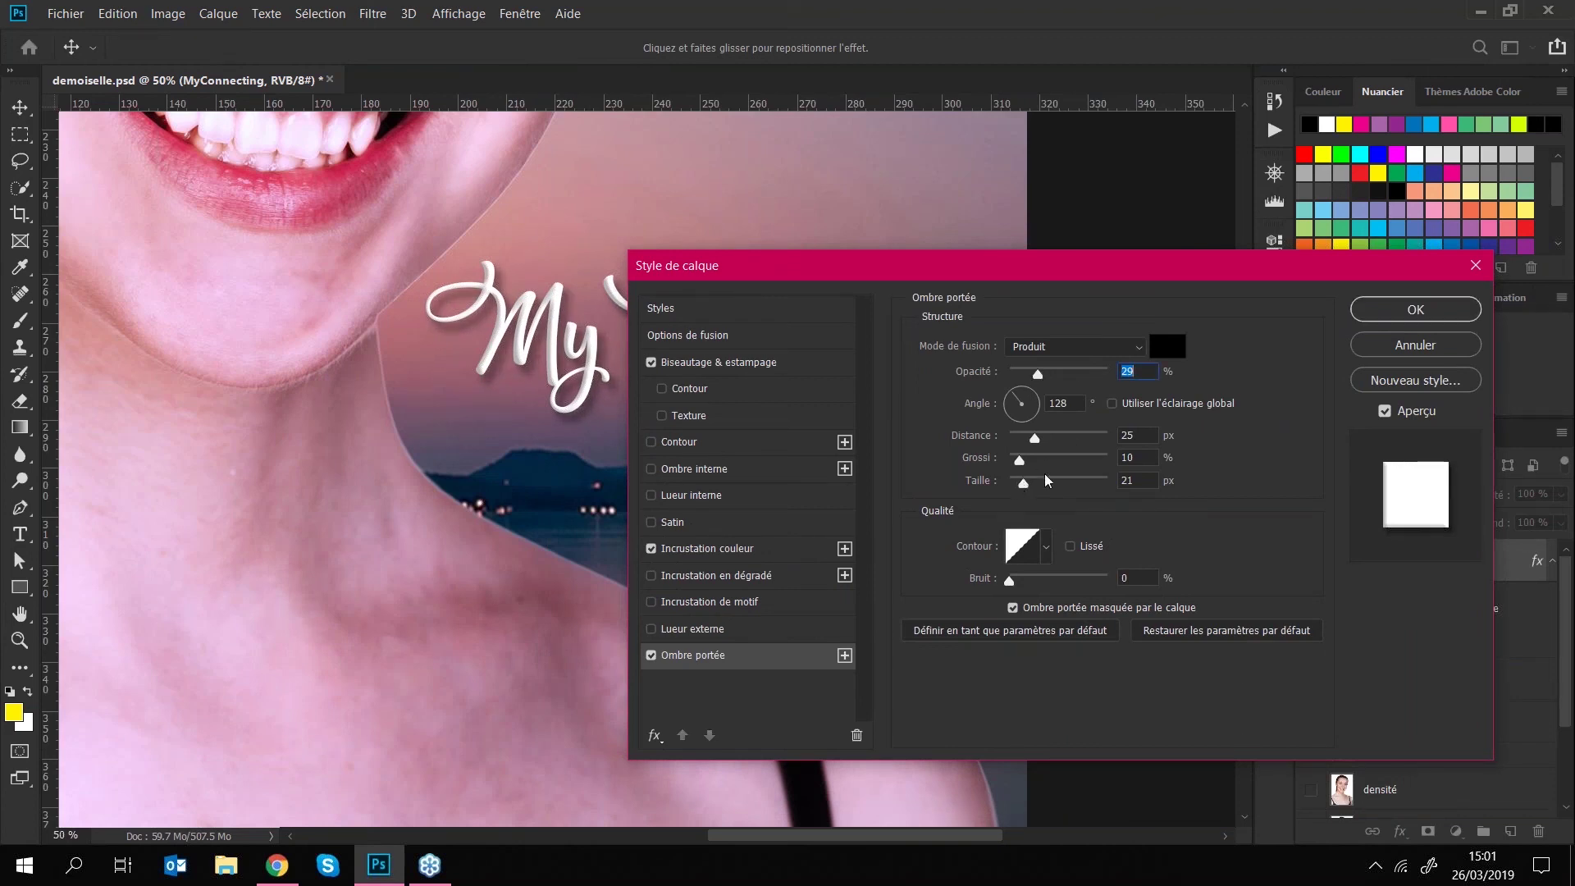
double_click(1129, 479)
type("15")
left_click_drag(1043, 441, 1027, 443)
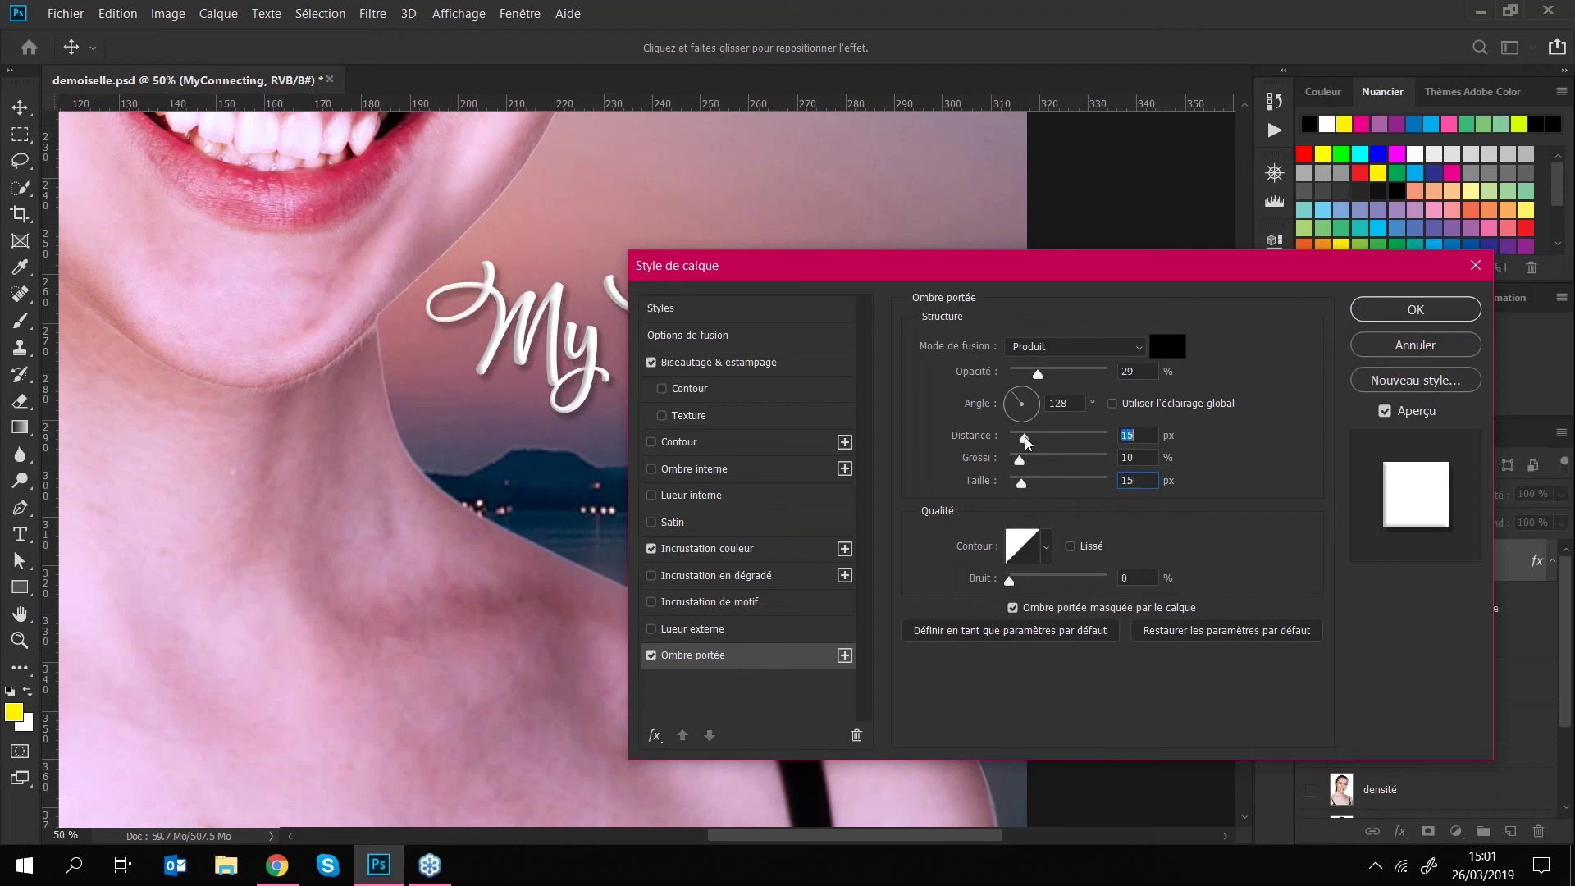
left_click(1055, 375)
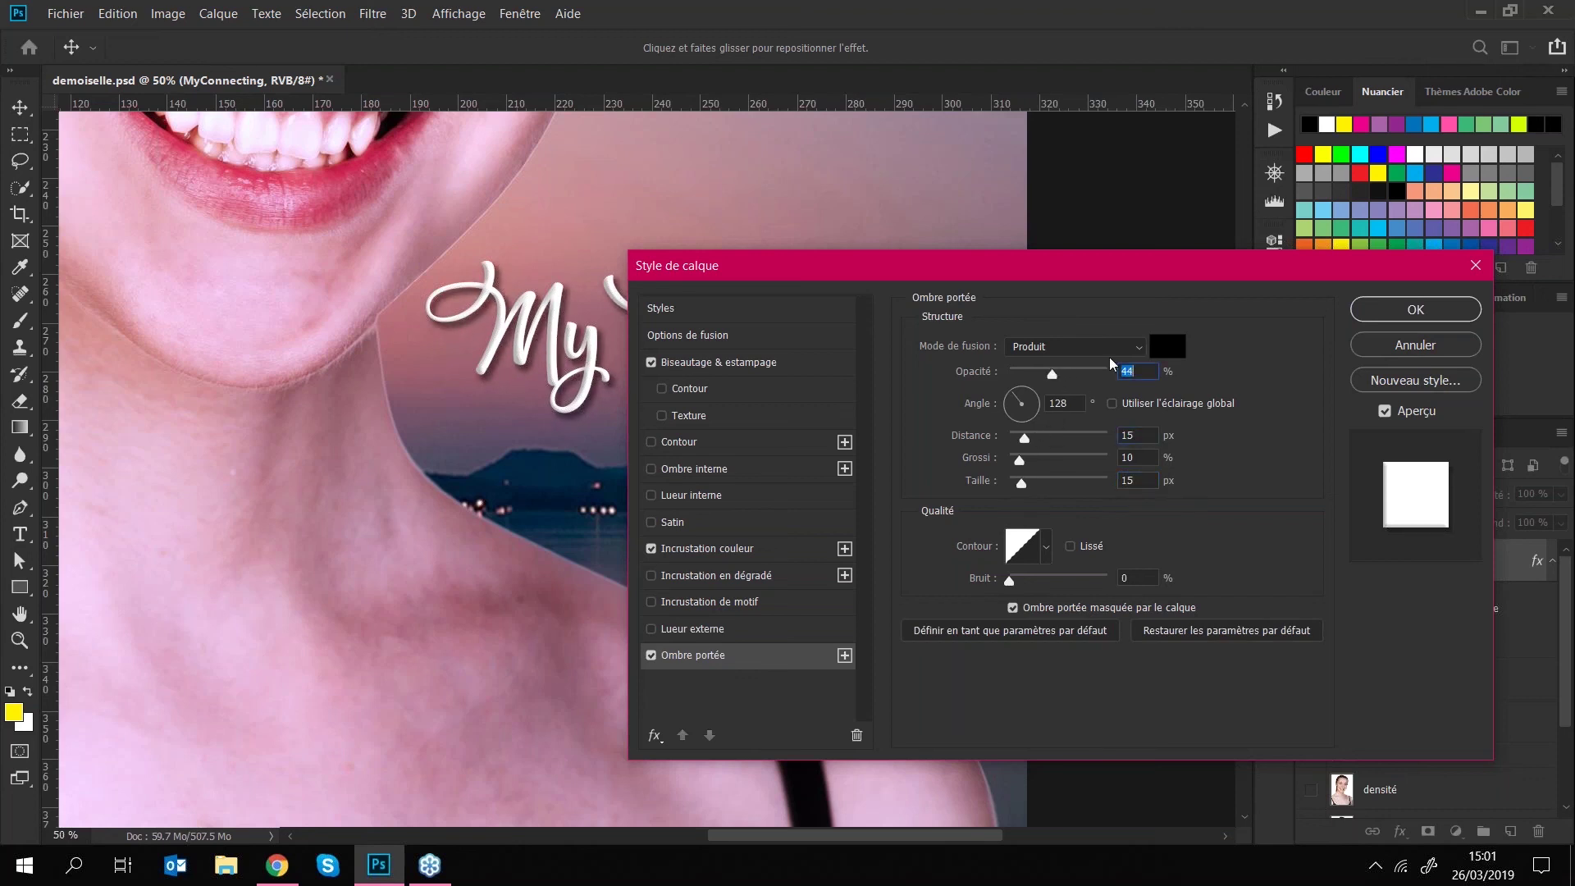
left_click(1362, 308)
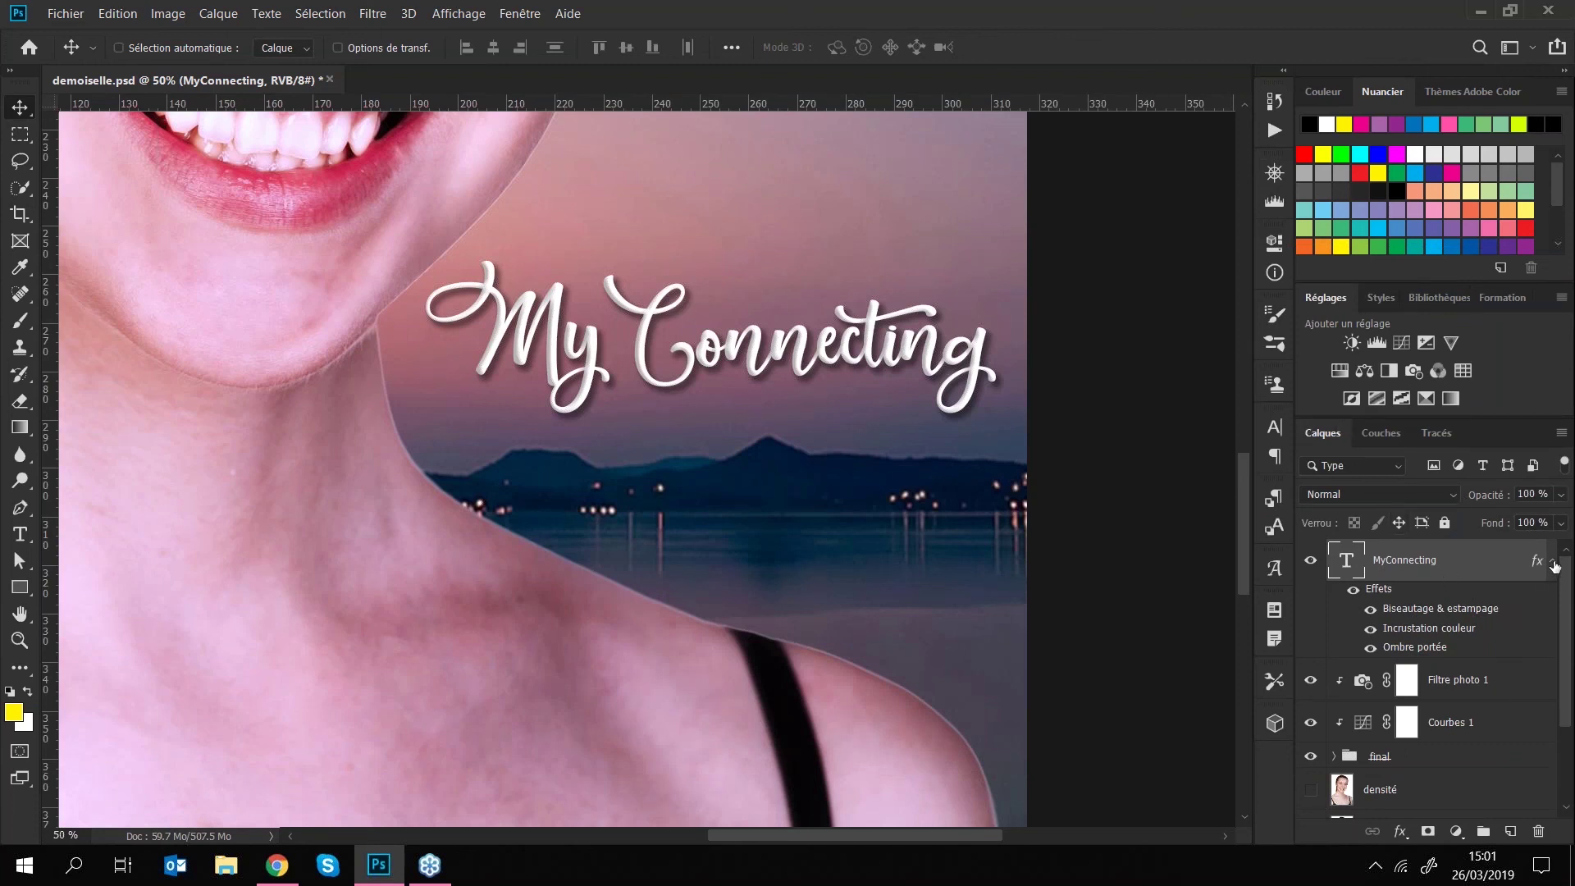
- Collapse the MyConnecting layer's effects list and save the PSD document
left_click(1552, 561)
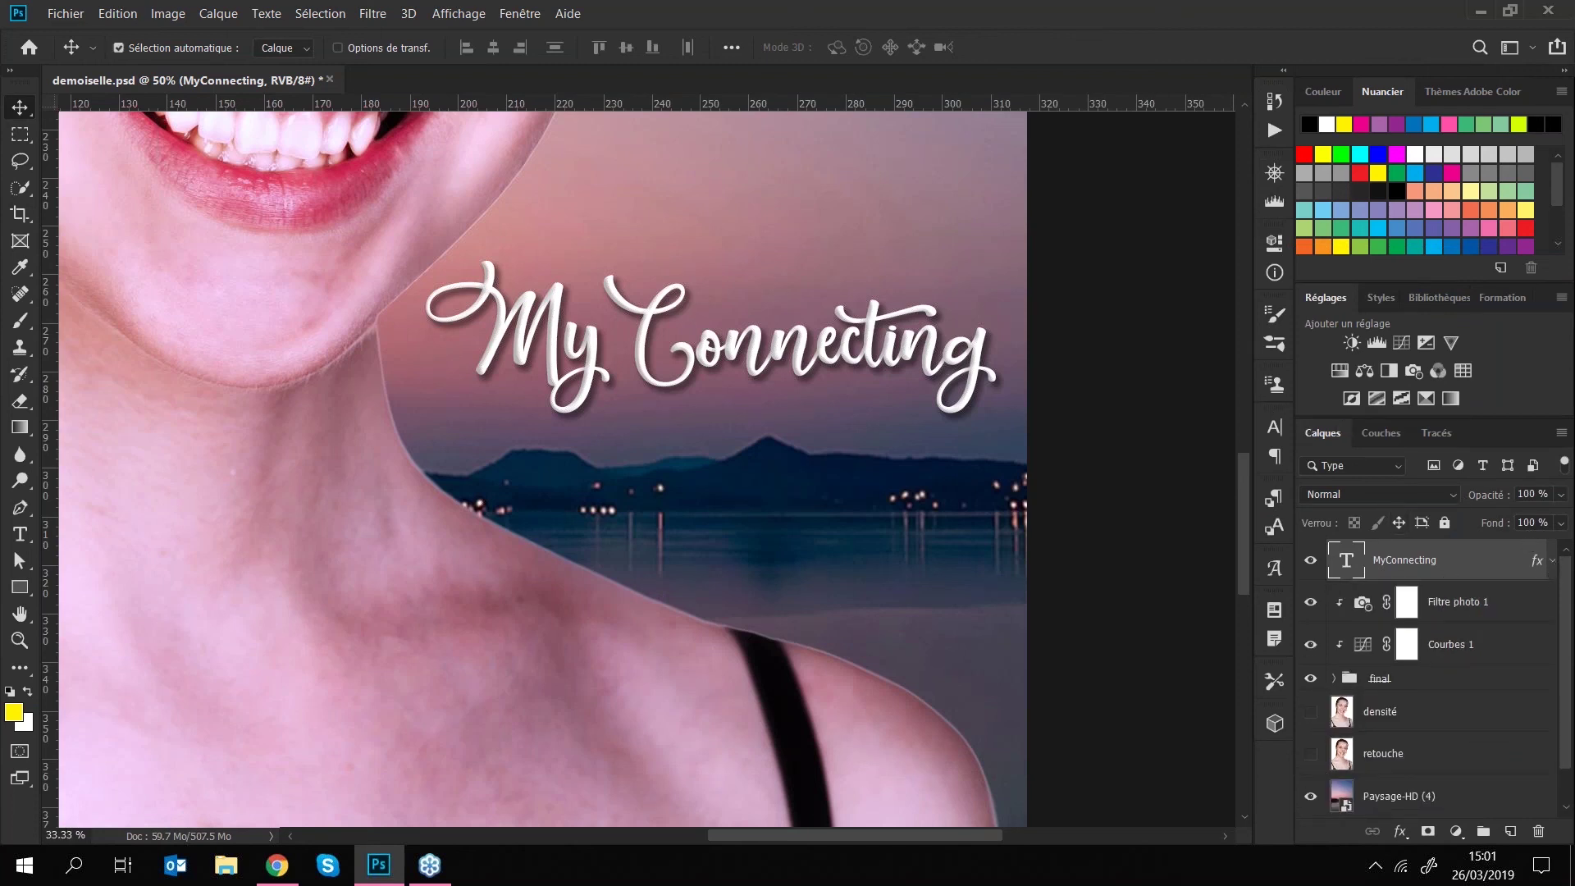
key("ctrl+minus")
key("ctrl+minus")
key("ctrl+minus")
key("ctrl+minus")
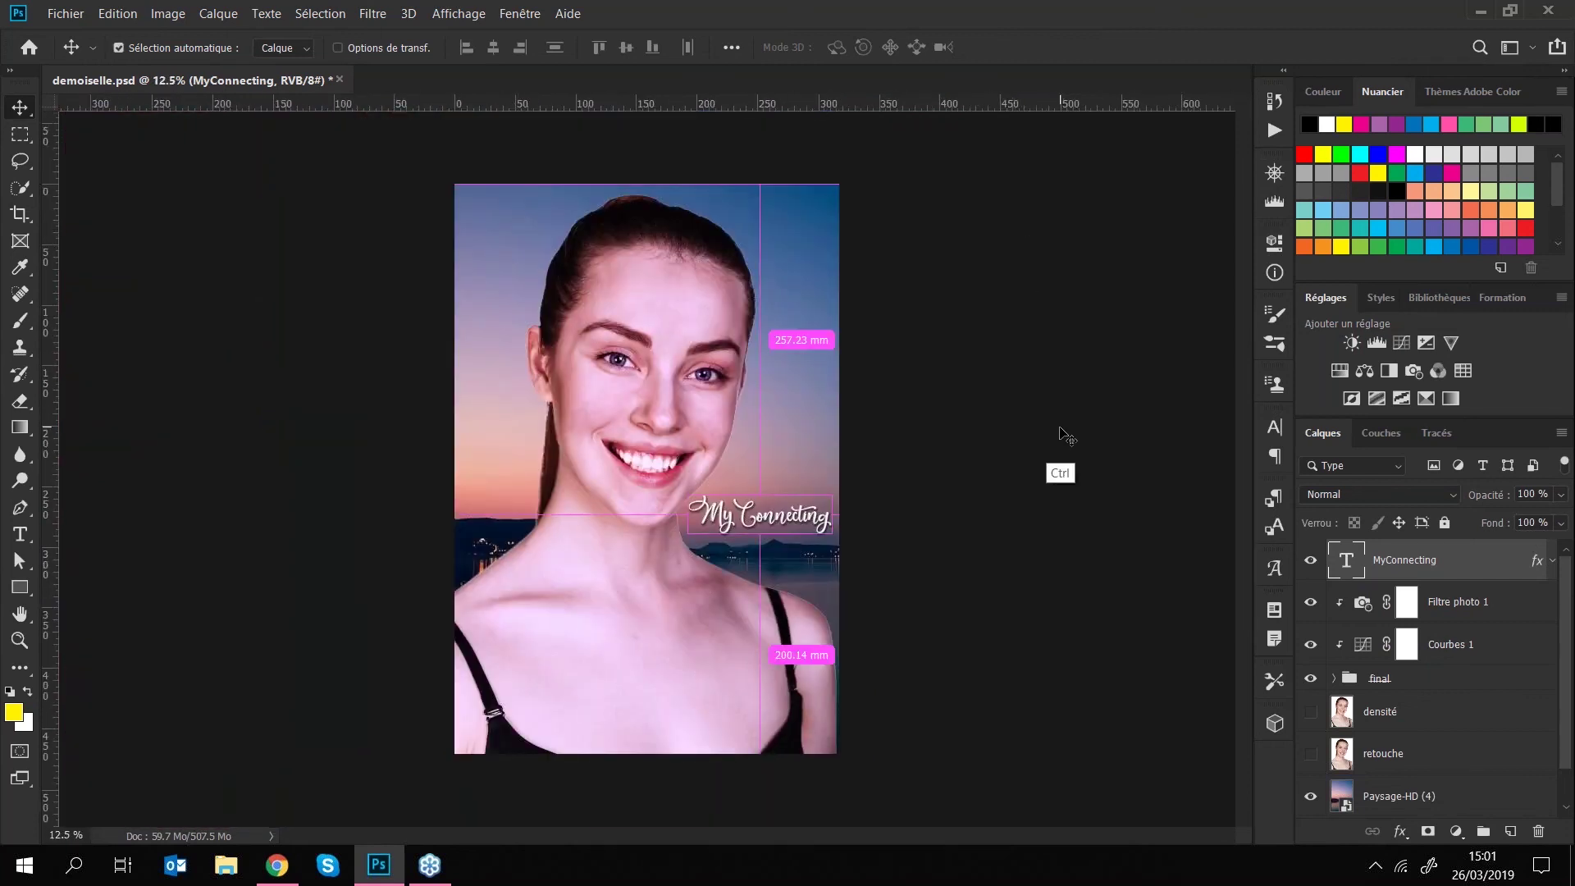
key("ctrl+s")
left_click(65, 14)
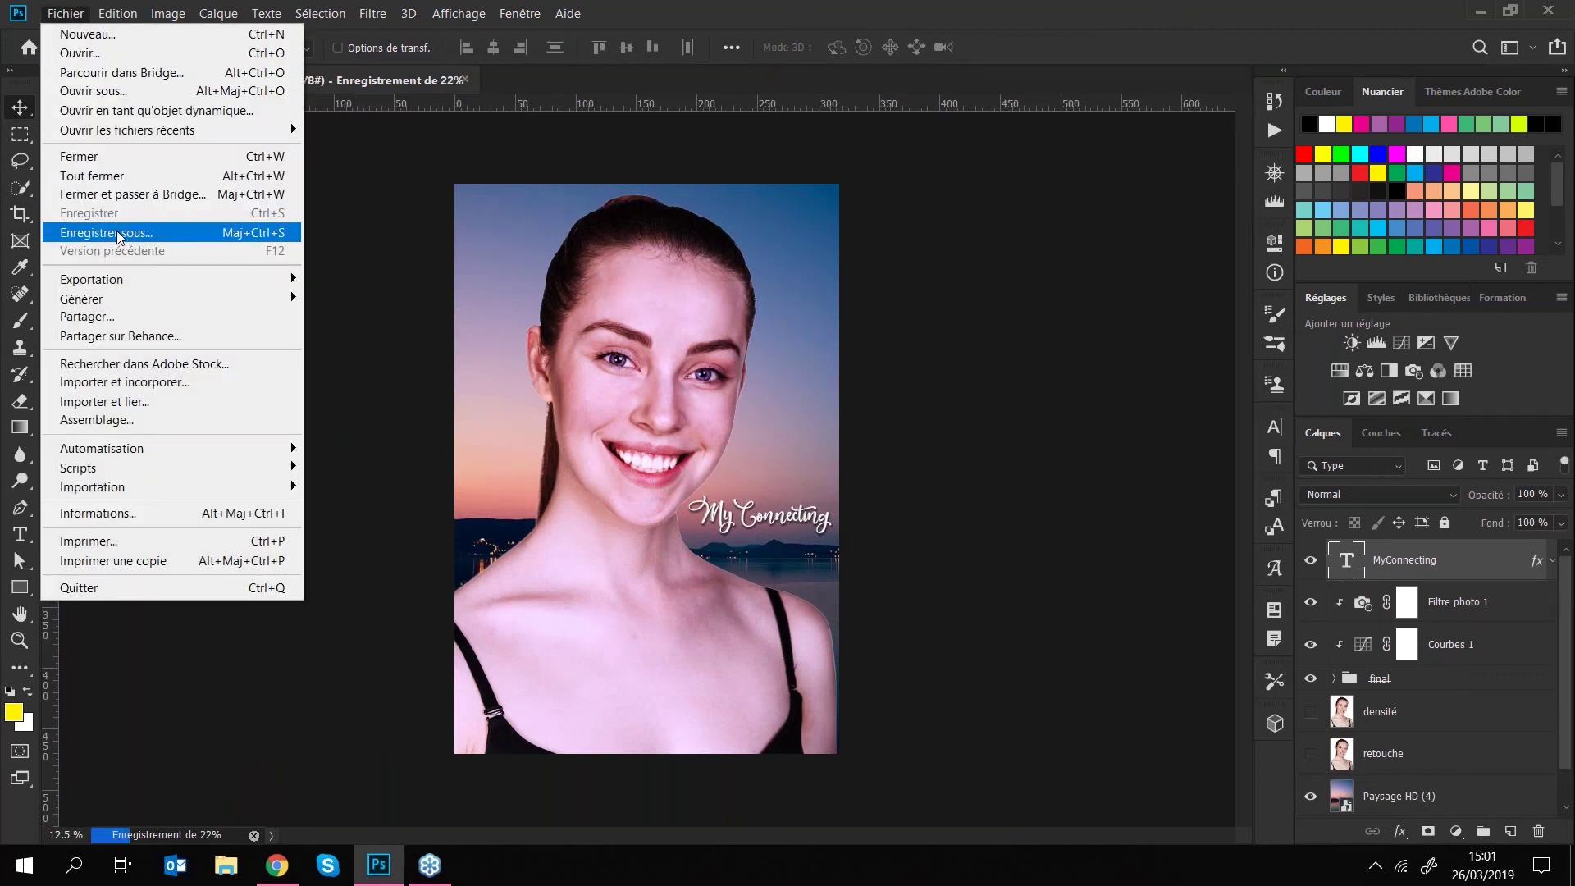
left_click(108, 234)
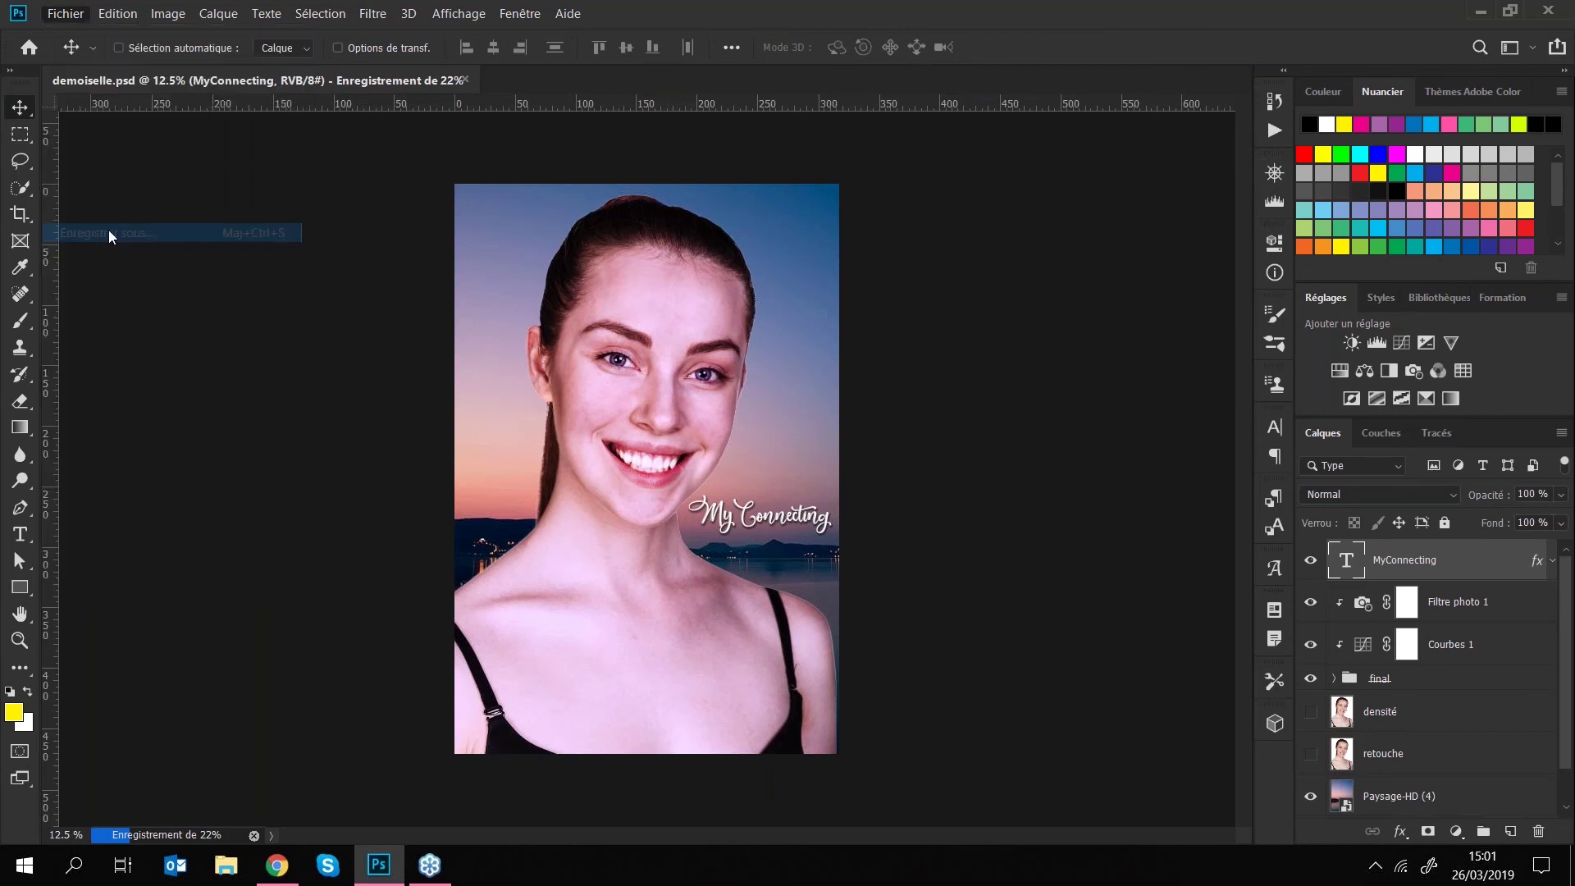
left_click(832, 354)
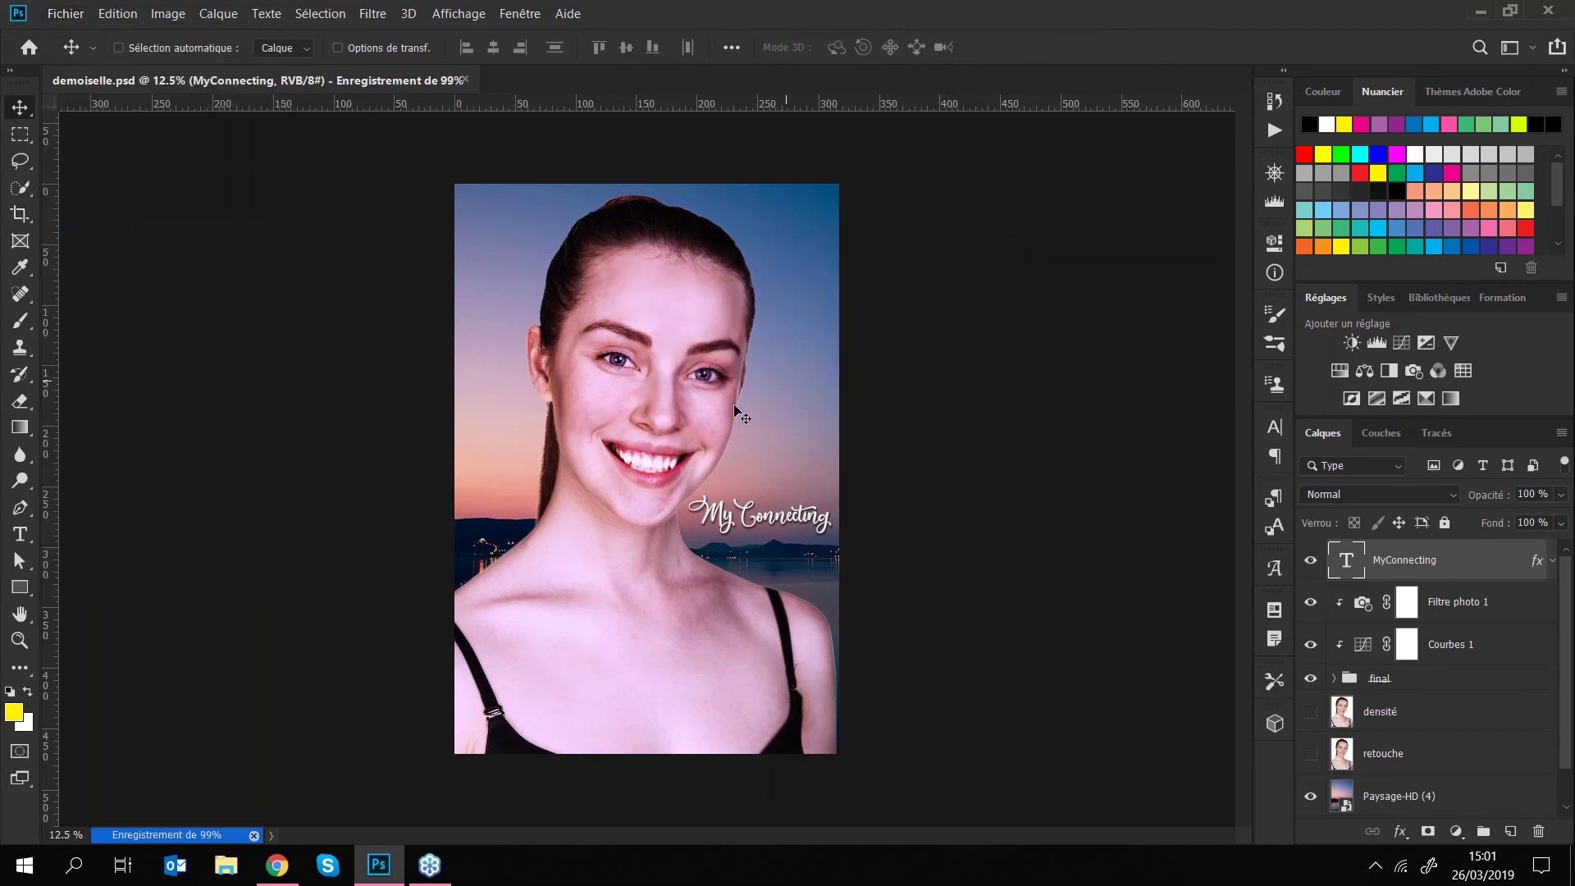
- Save a JPEG copy to the Desktop as "demoiselle pour facebook" and confirm the JPEG options
left_click(66, 15)
left_click(174, 234)
left_click(240, 622)
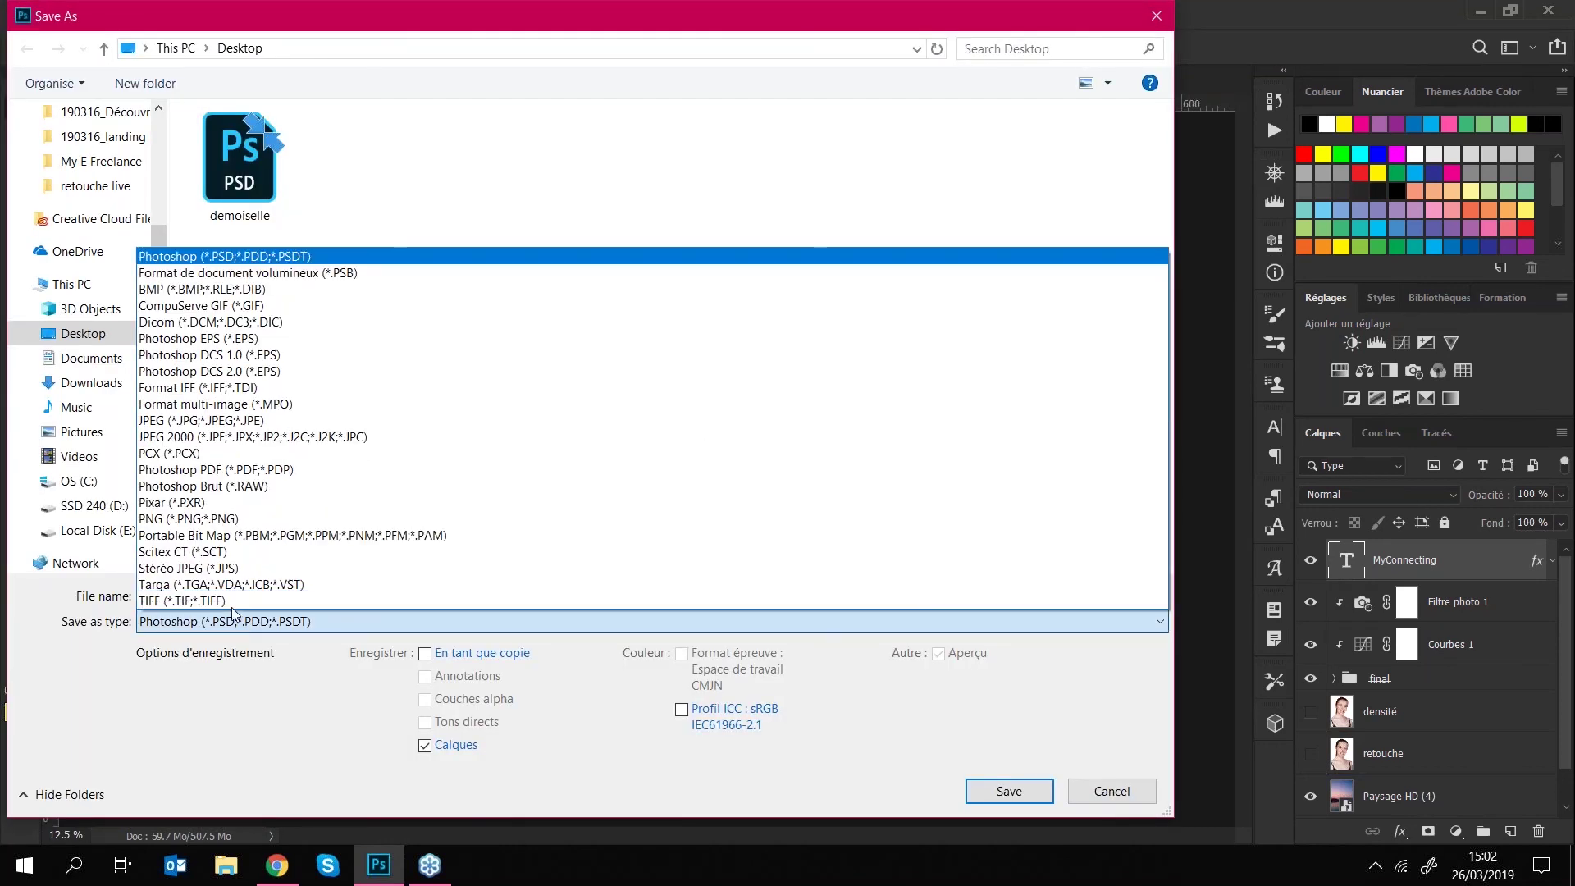
left_click(197, 421)
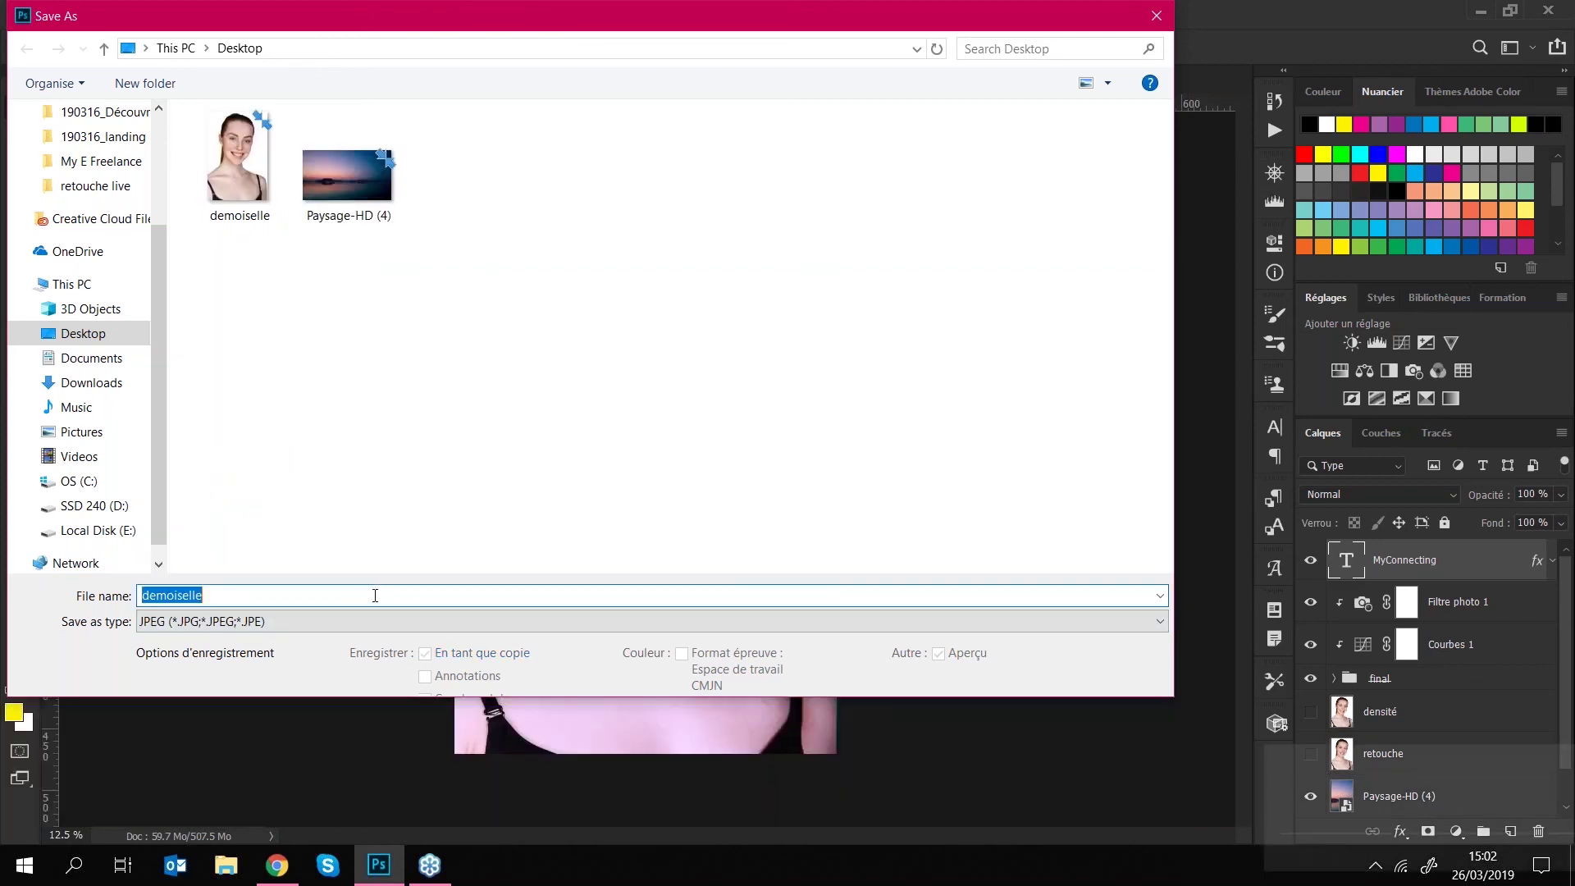
left_click(219, 475)
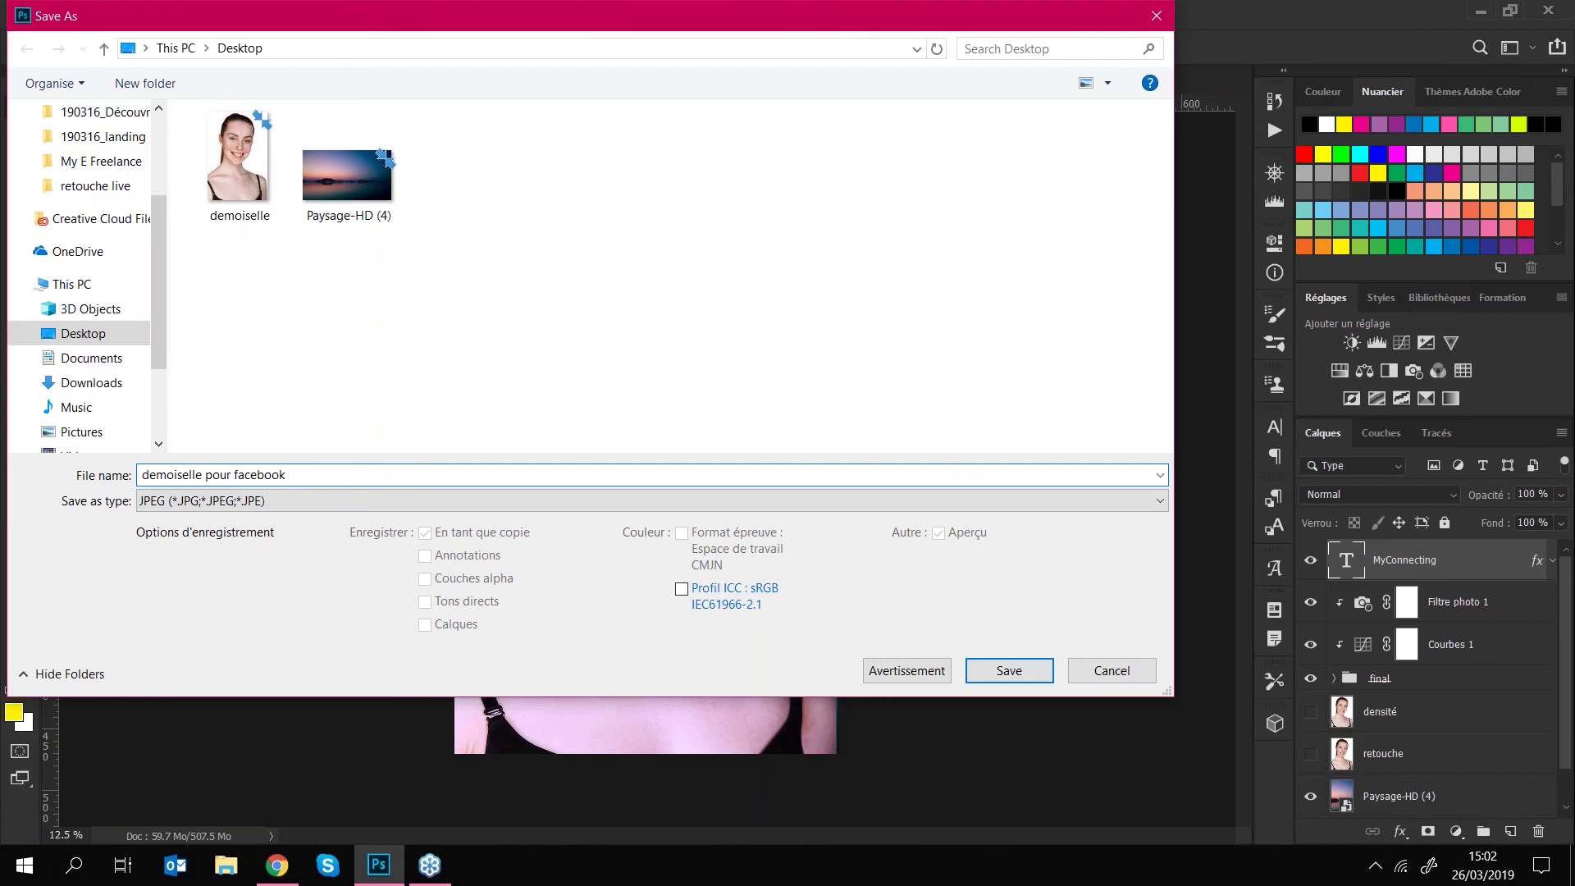
left_click(1006, 670)
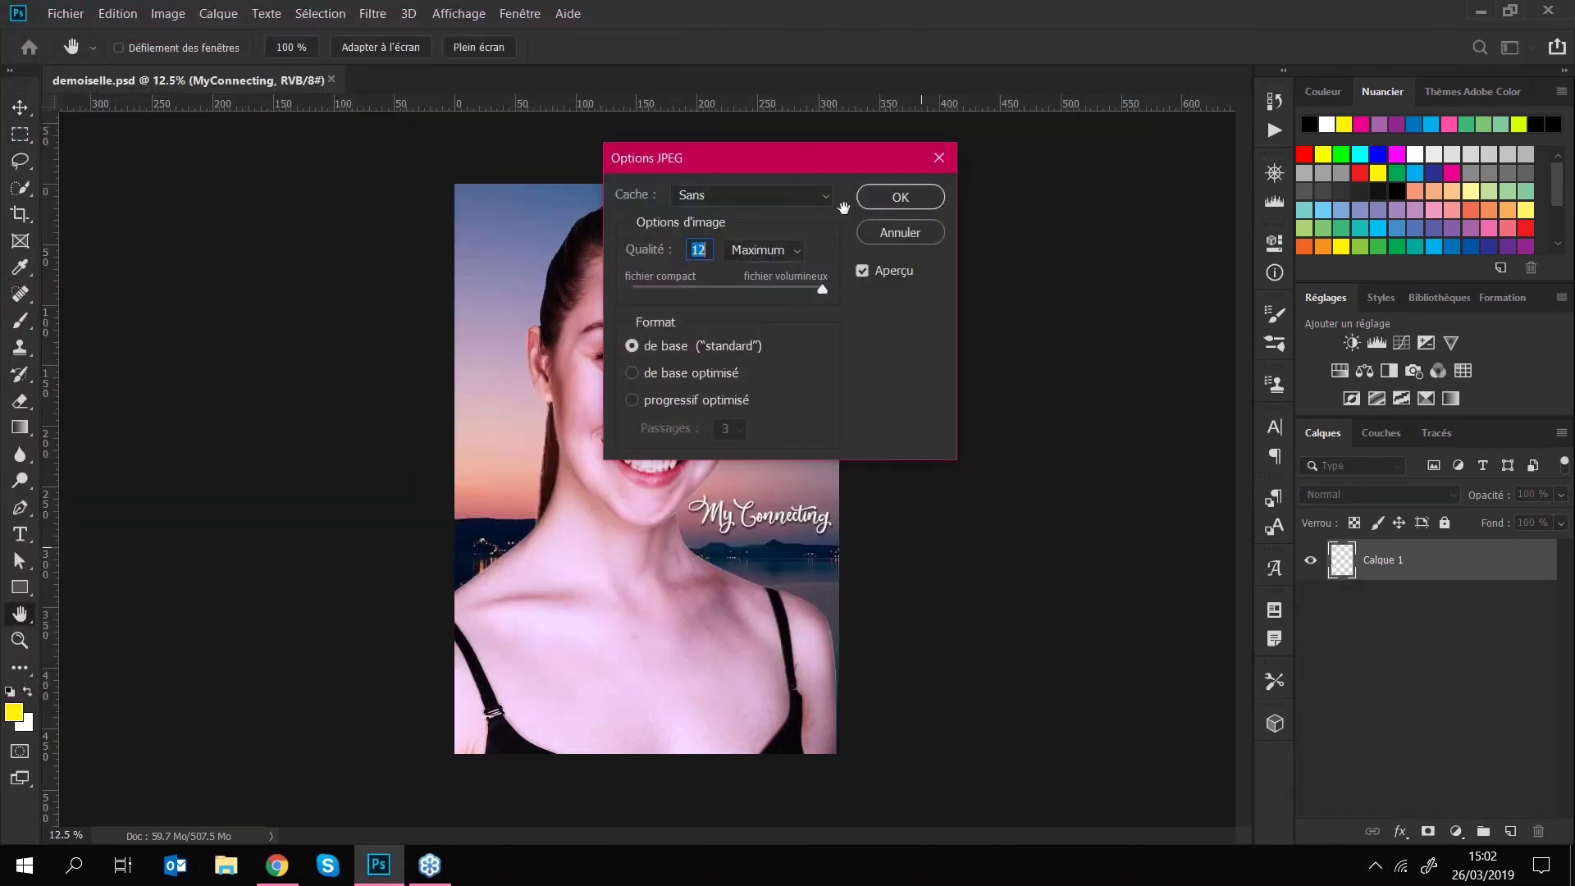
left_click(673, 264)
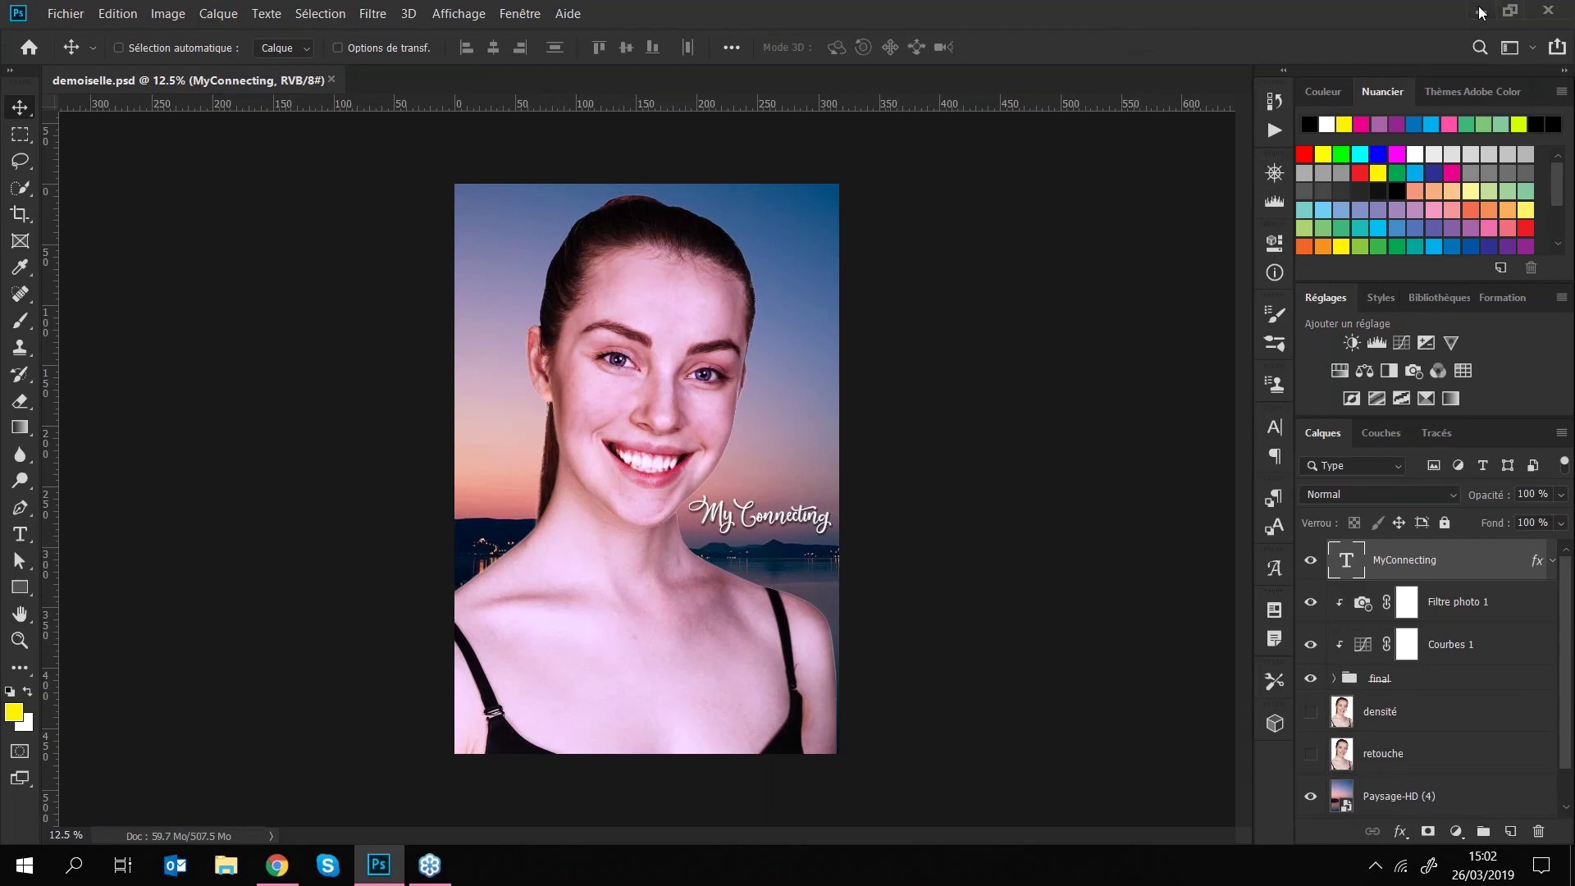
- View the exported "demoiselle pour facebook" image from the desktop in Photos, close it and switch back to Photoshop
left_click(1481, 11)
left_click(1482, 12)
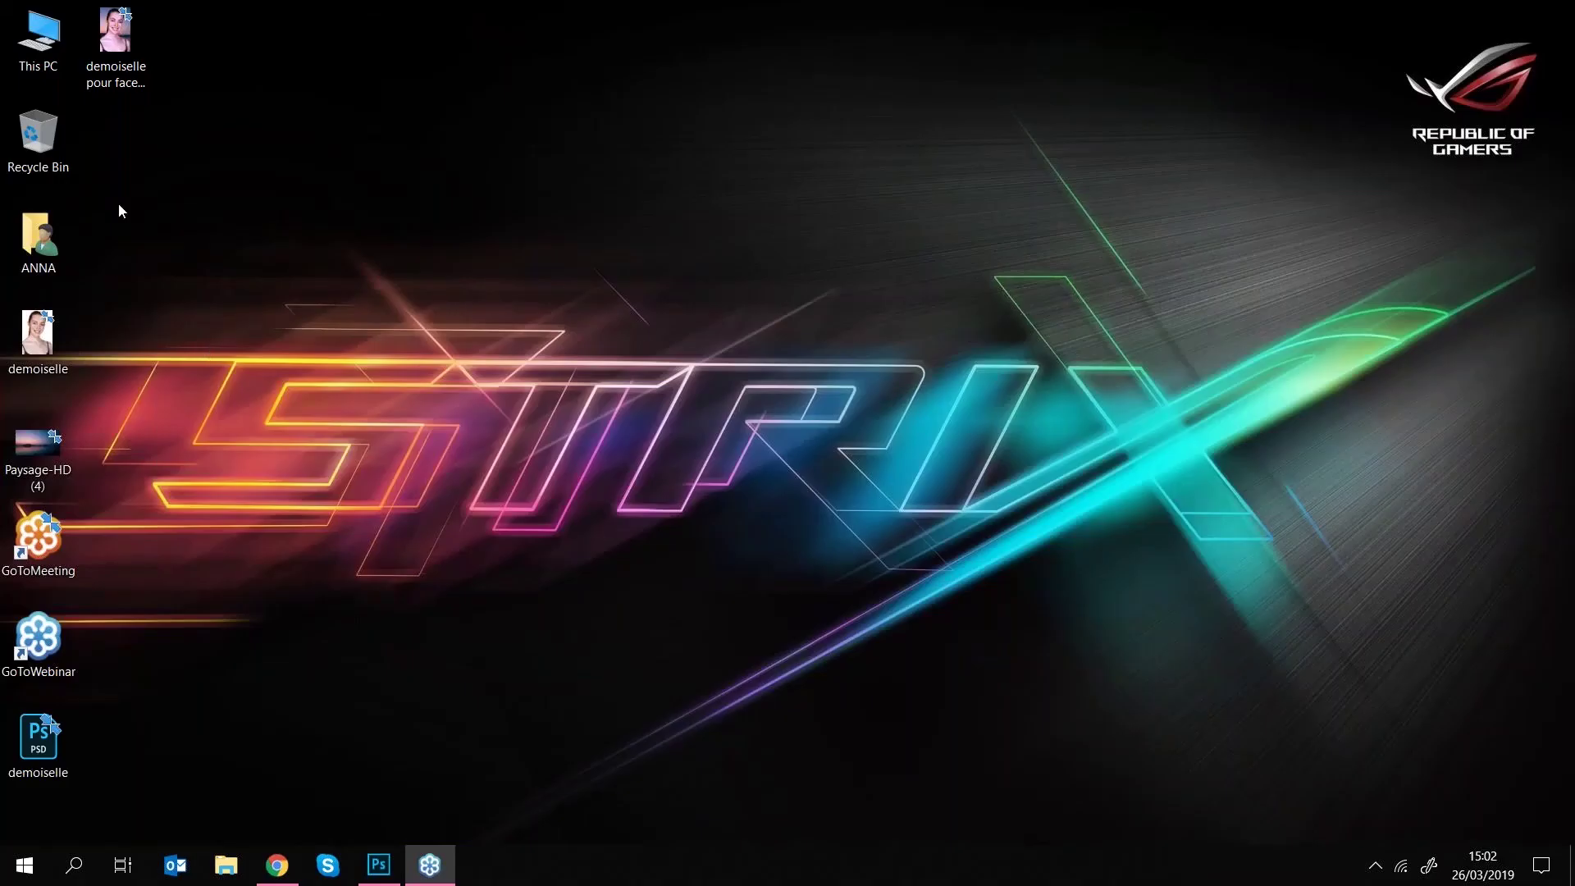
double_click(120, 51)
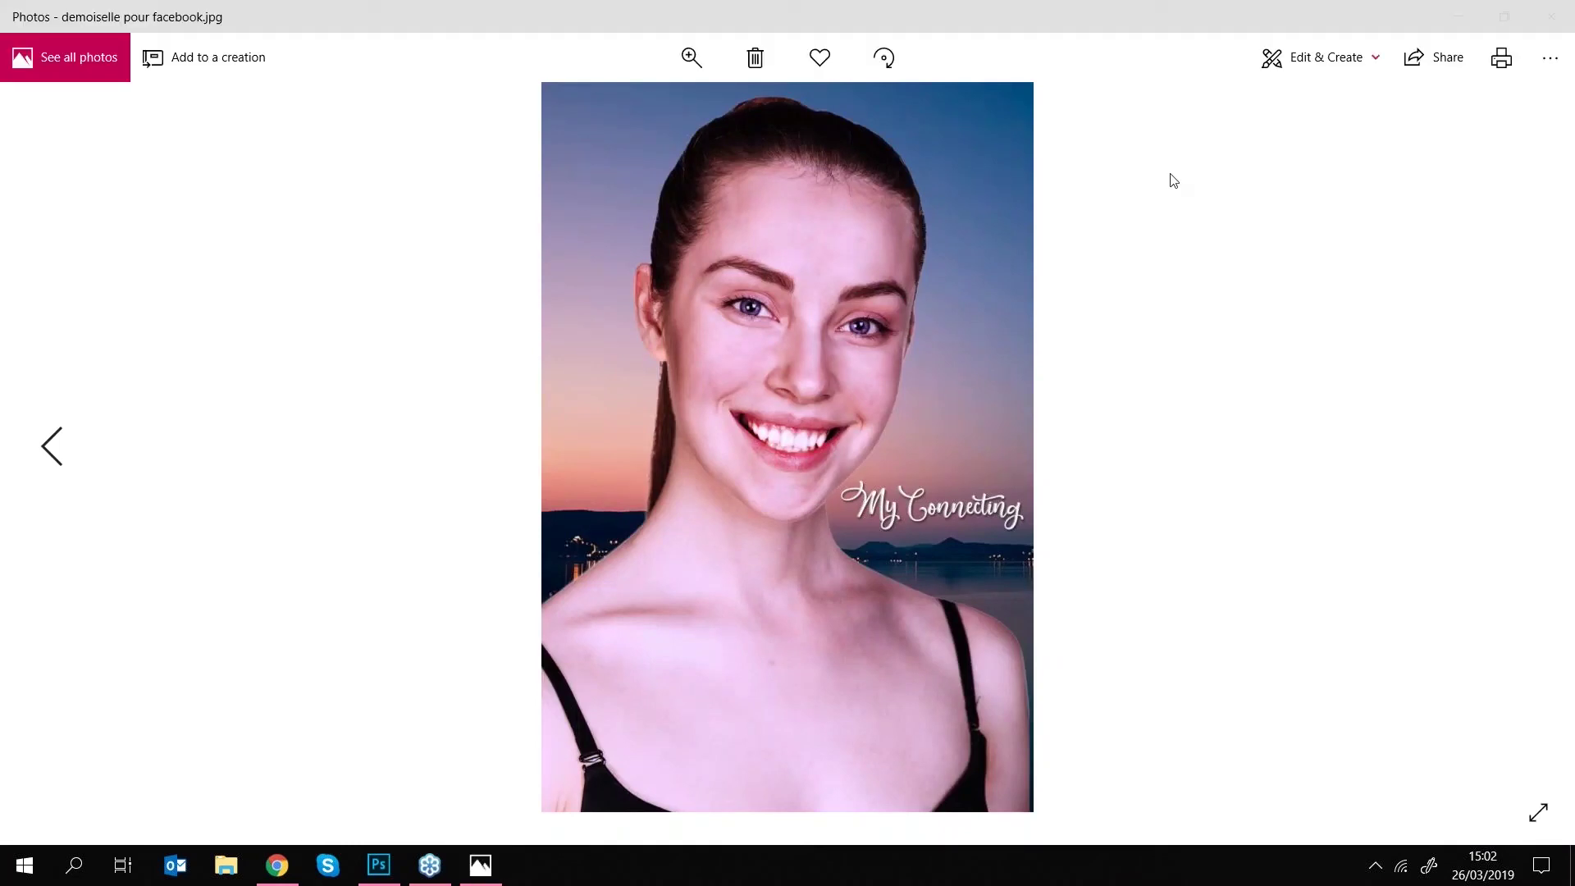
left_click(1556, 10)
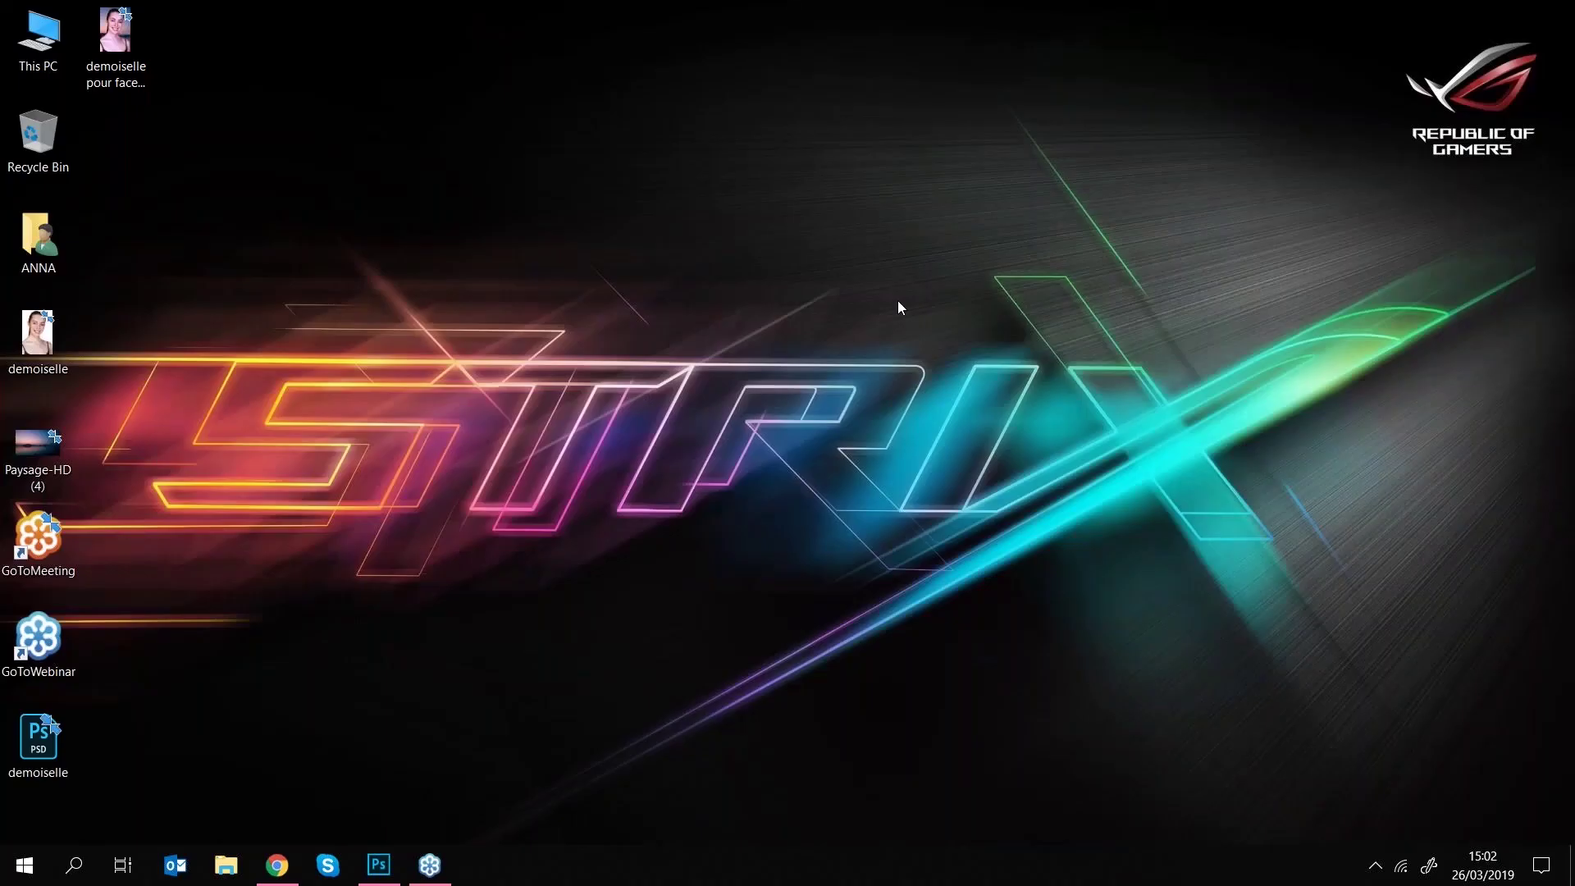
left_click(398, 869)
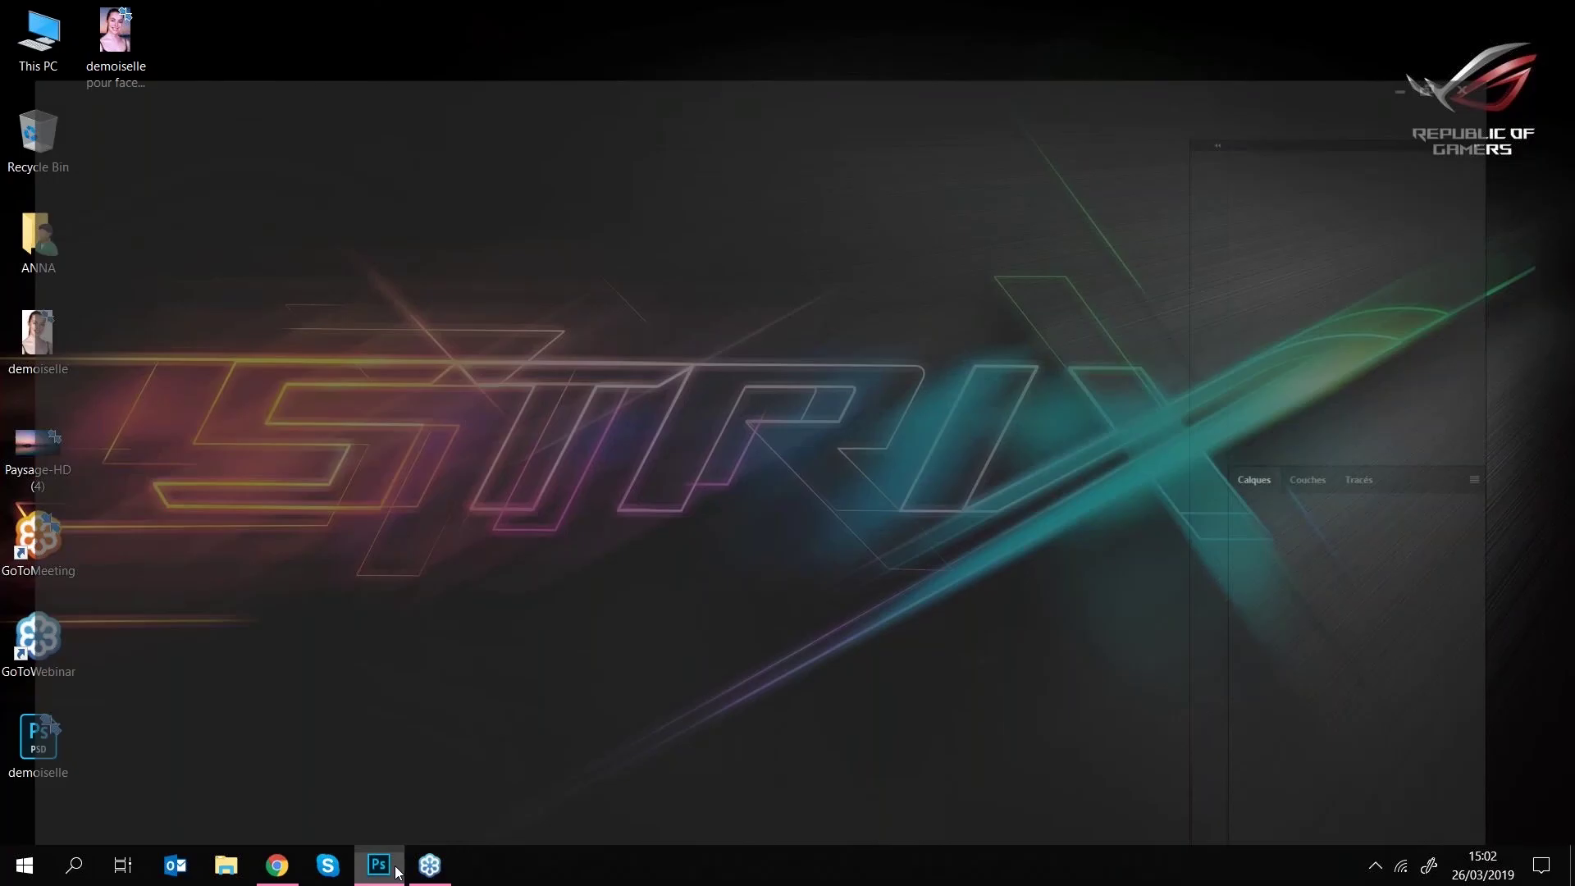